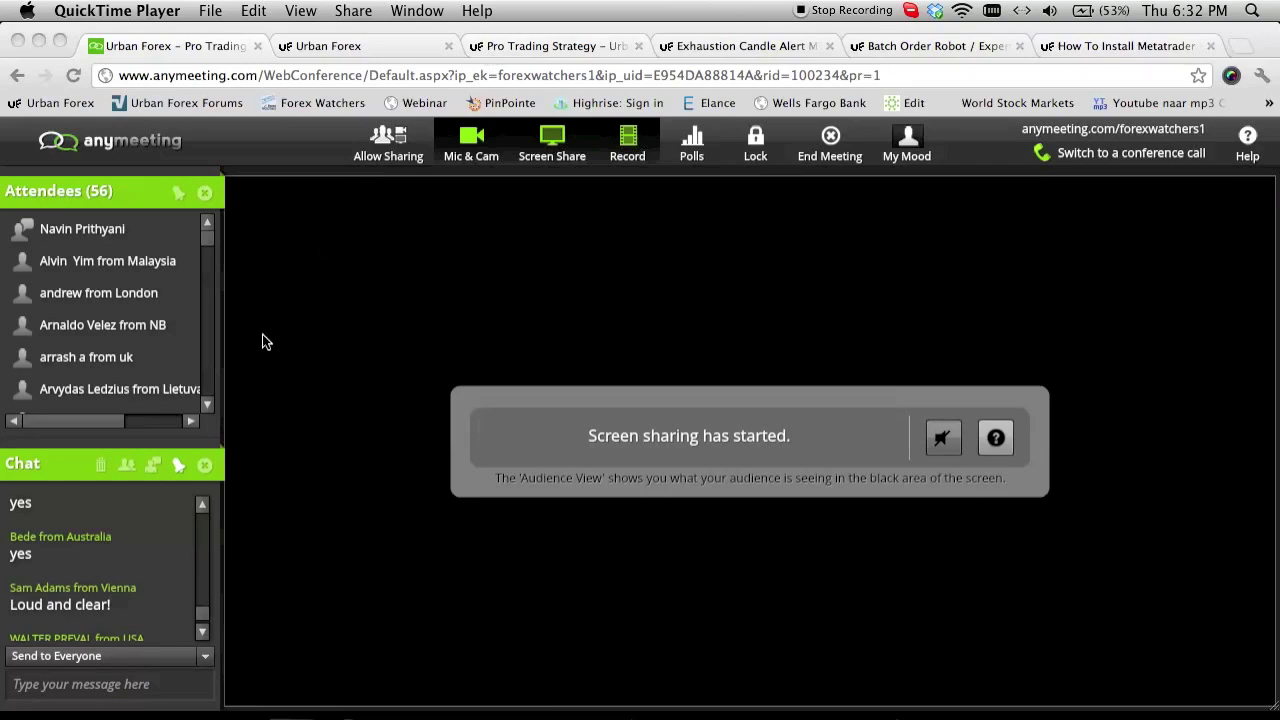
# Review the webinar's latest chat messages and look through the attendee list
pyautogui.click(205, 630)
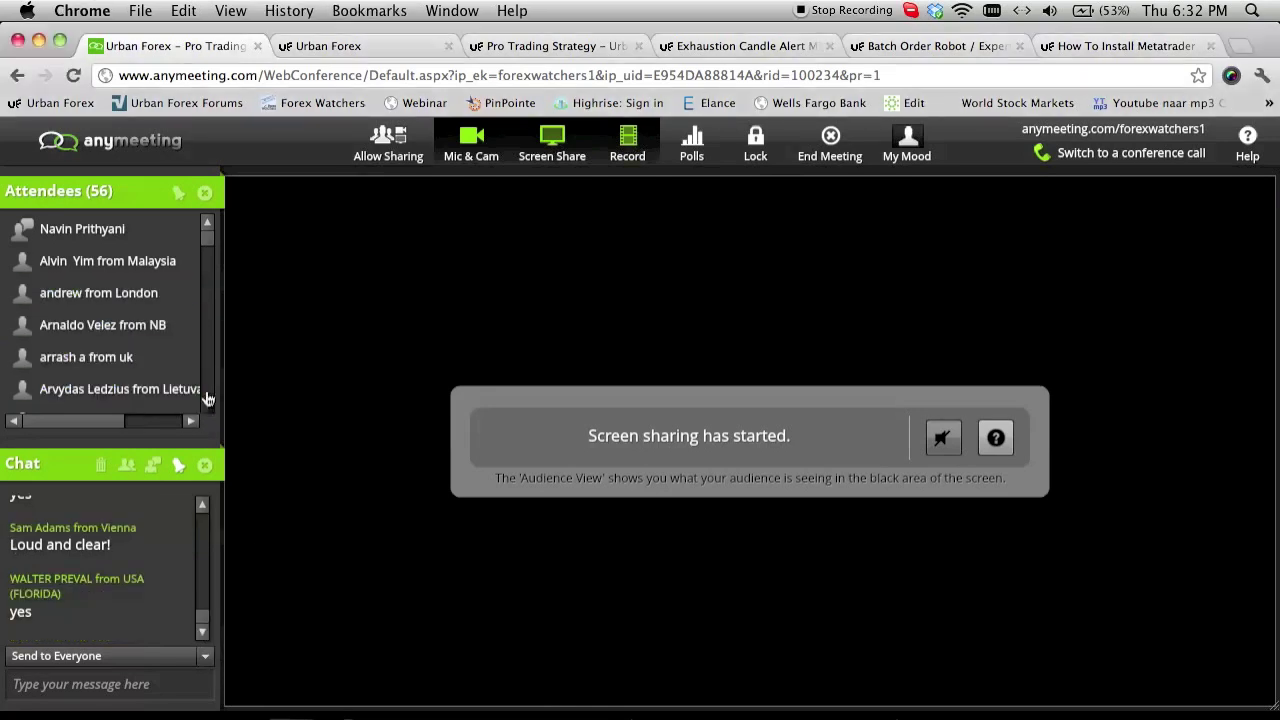
pyautogui.moveTo(208, 245); pyautogui.dragTo(208, 272)
pyautogui.scroll(-1, 208, 259)
pyautogui.scroll(-3, 208, 272)
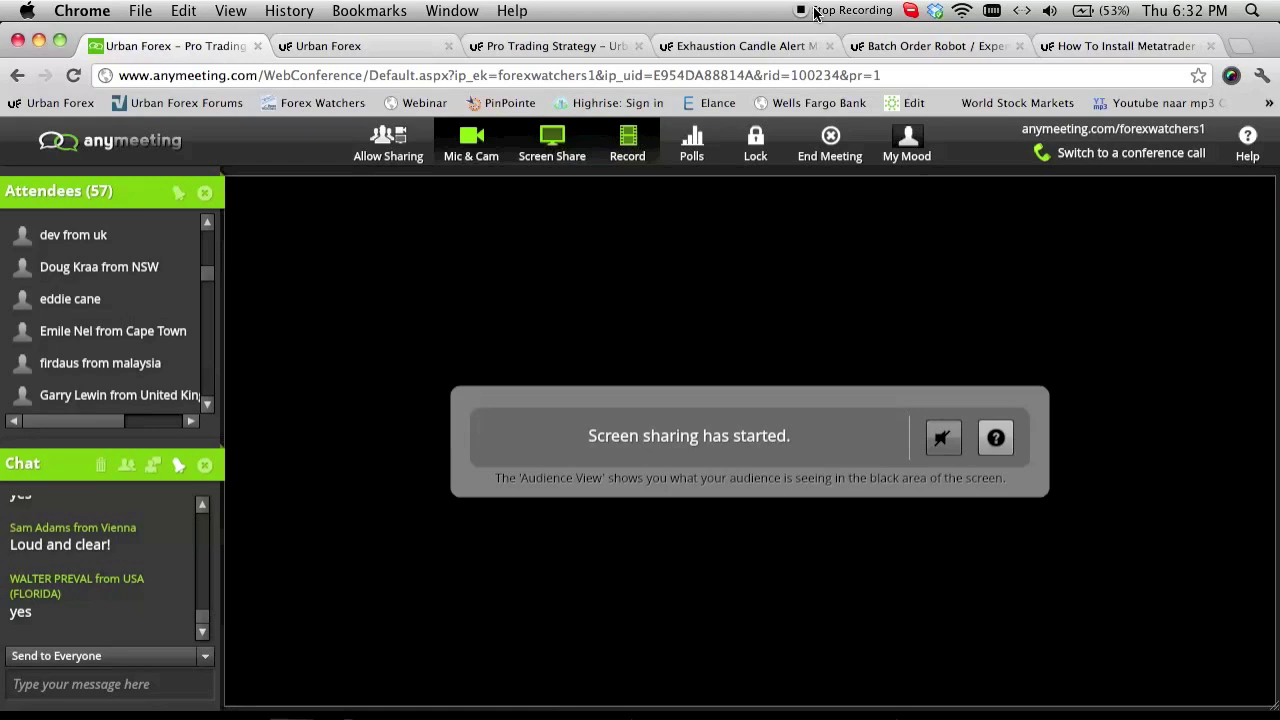
# Show the Urban Forex home page and the beginning of the Pro Trading Strategy forum discussion
pyautogui.click(367, 50)
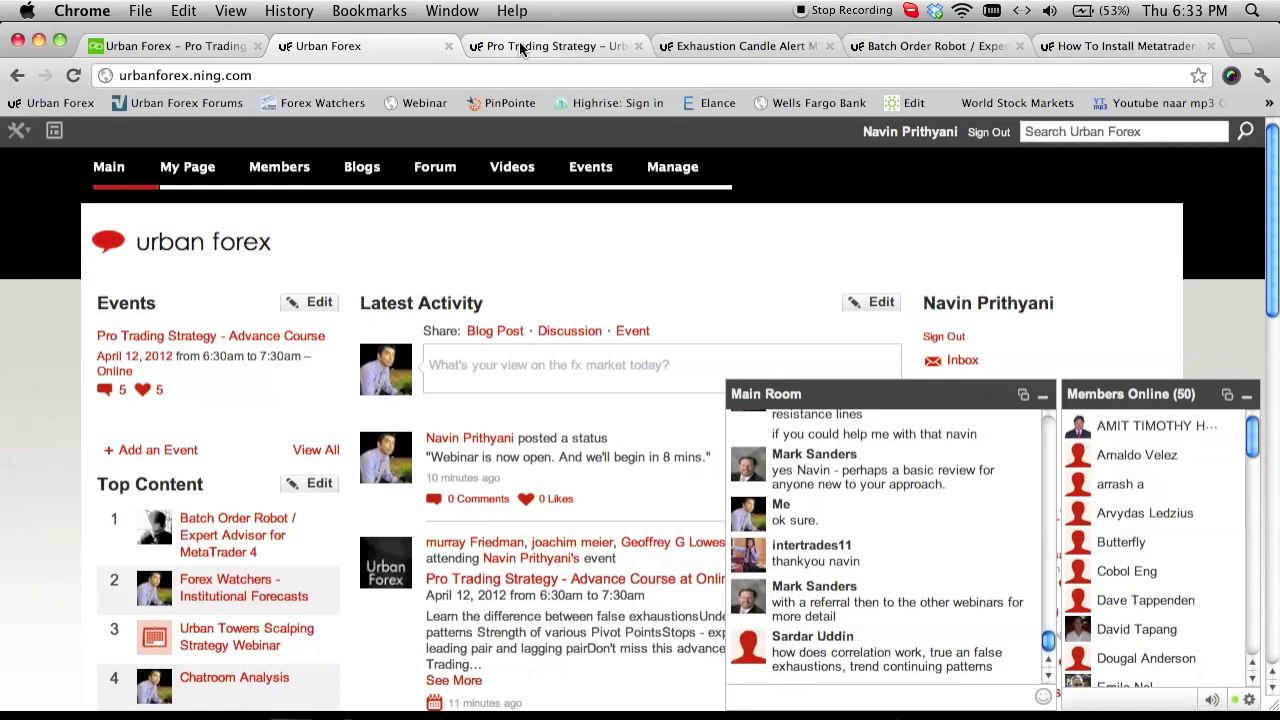
pyautogui.click(520, 48)
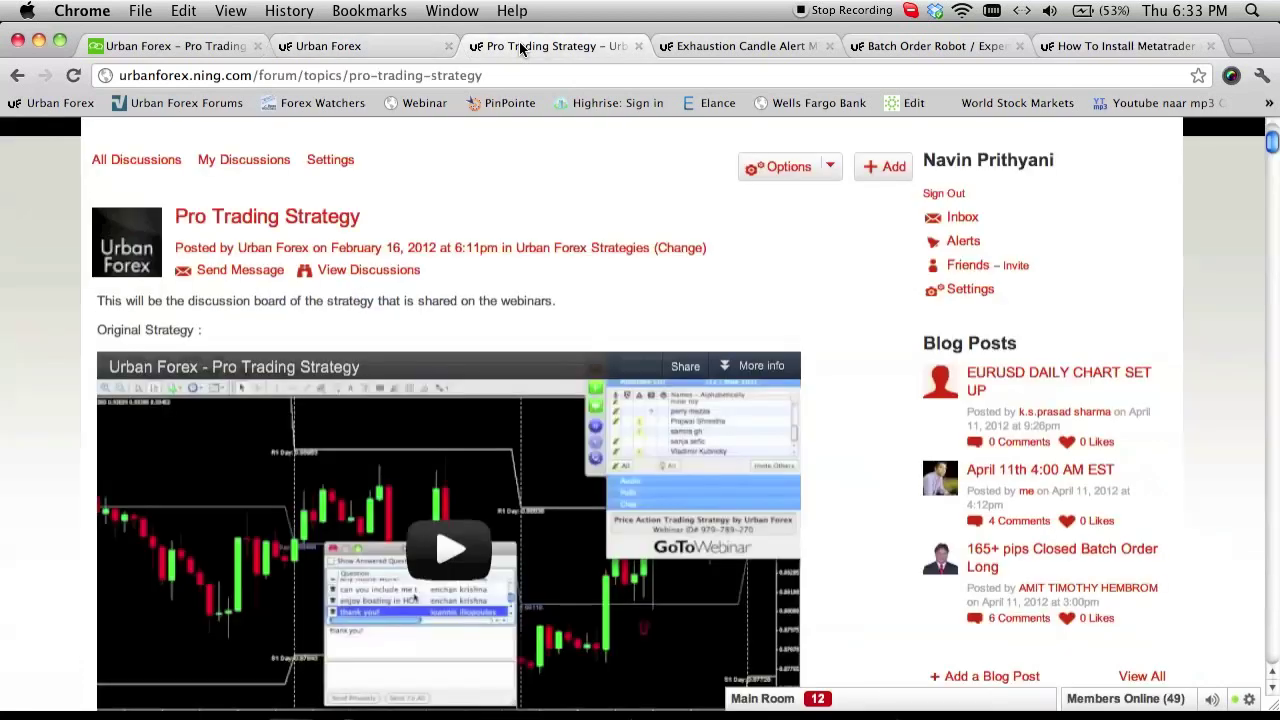
pyautogui.scroll(2, 540, 175)
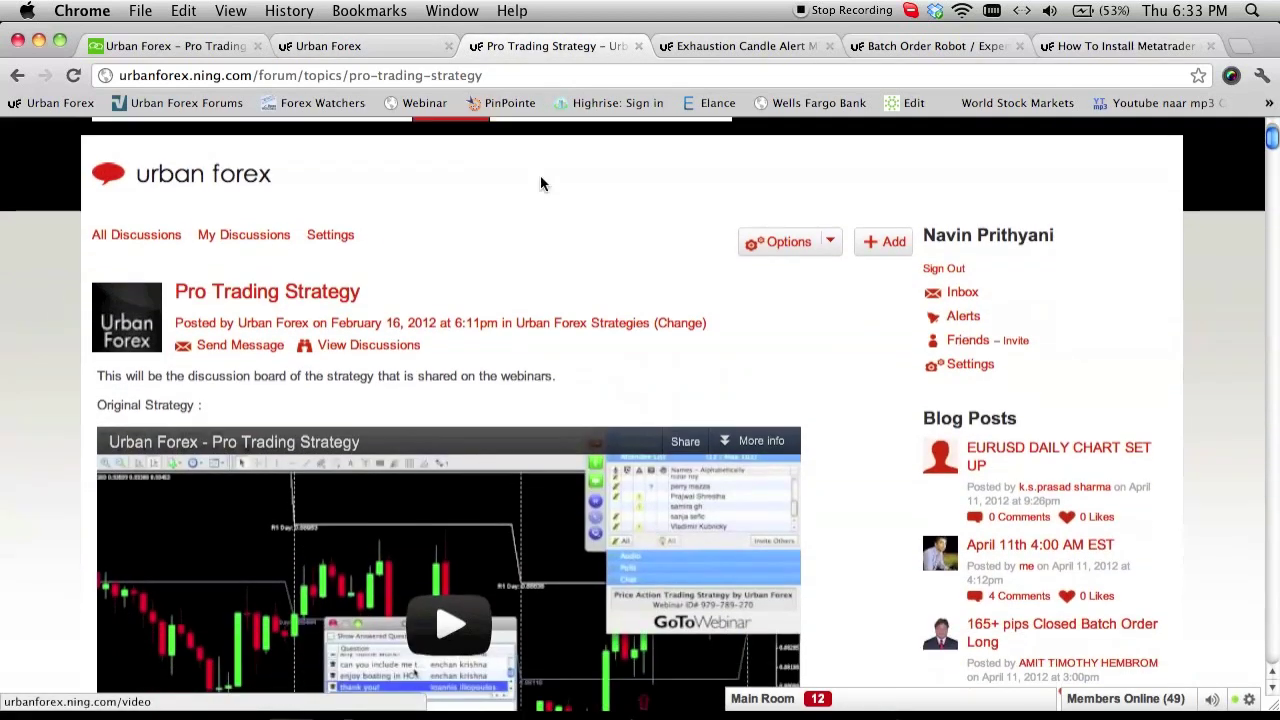
# Look over the rules and variables in the Exhaustion Candle Alert MT4 Indicator - V4 blog post
pyautogui.click(726, 46)
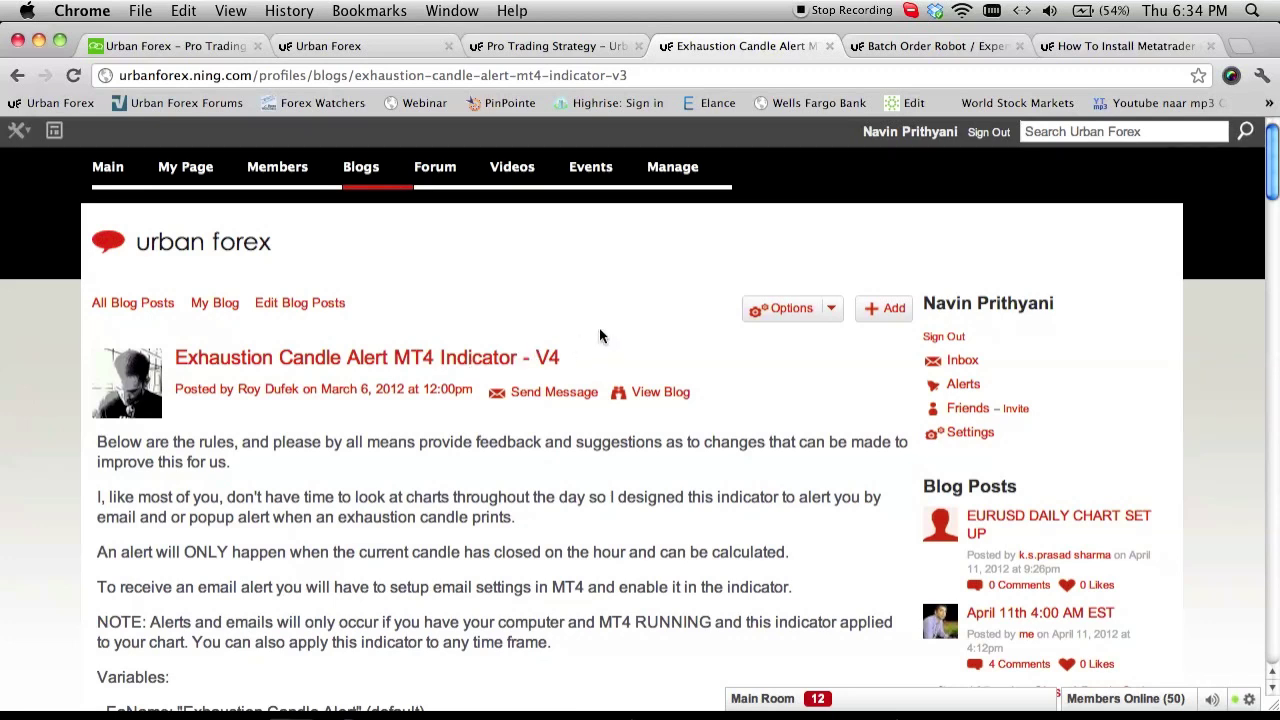
pyautogui.scroll(-10, 599, 335)
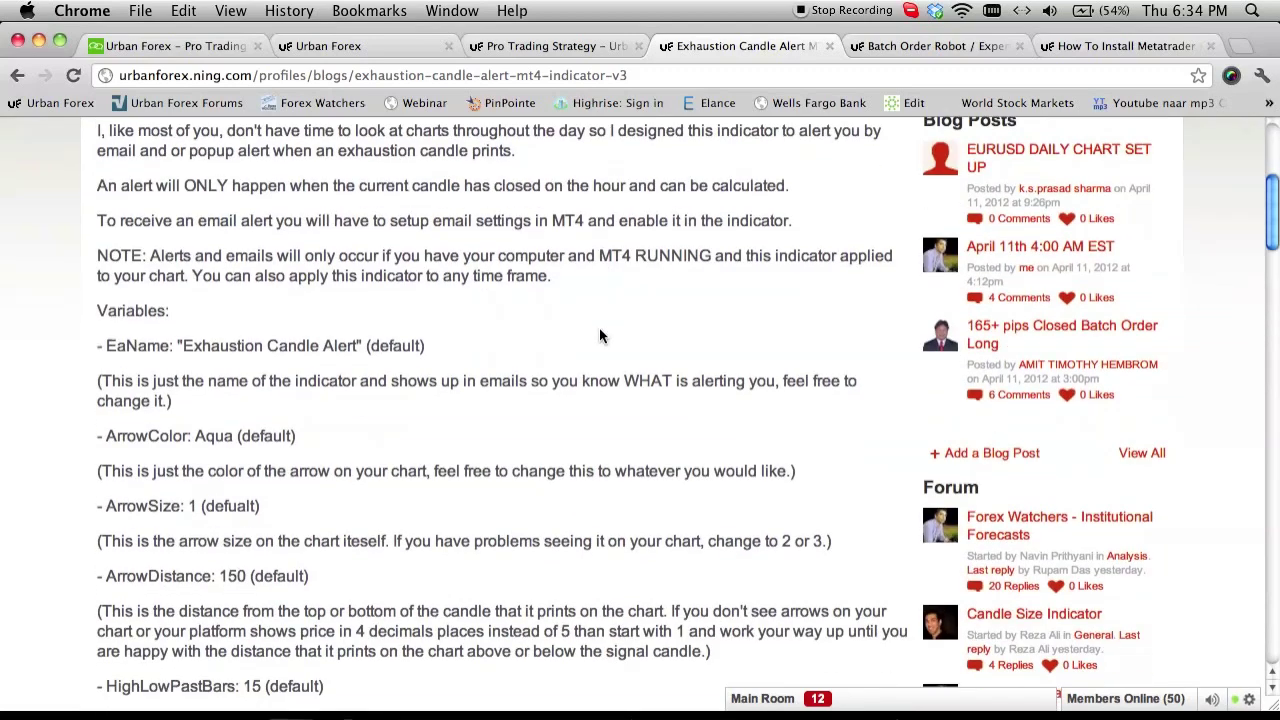
pyautogui.scroll(10, 599, 333)
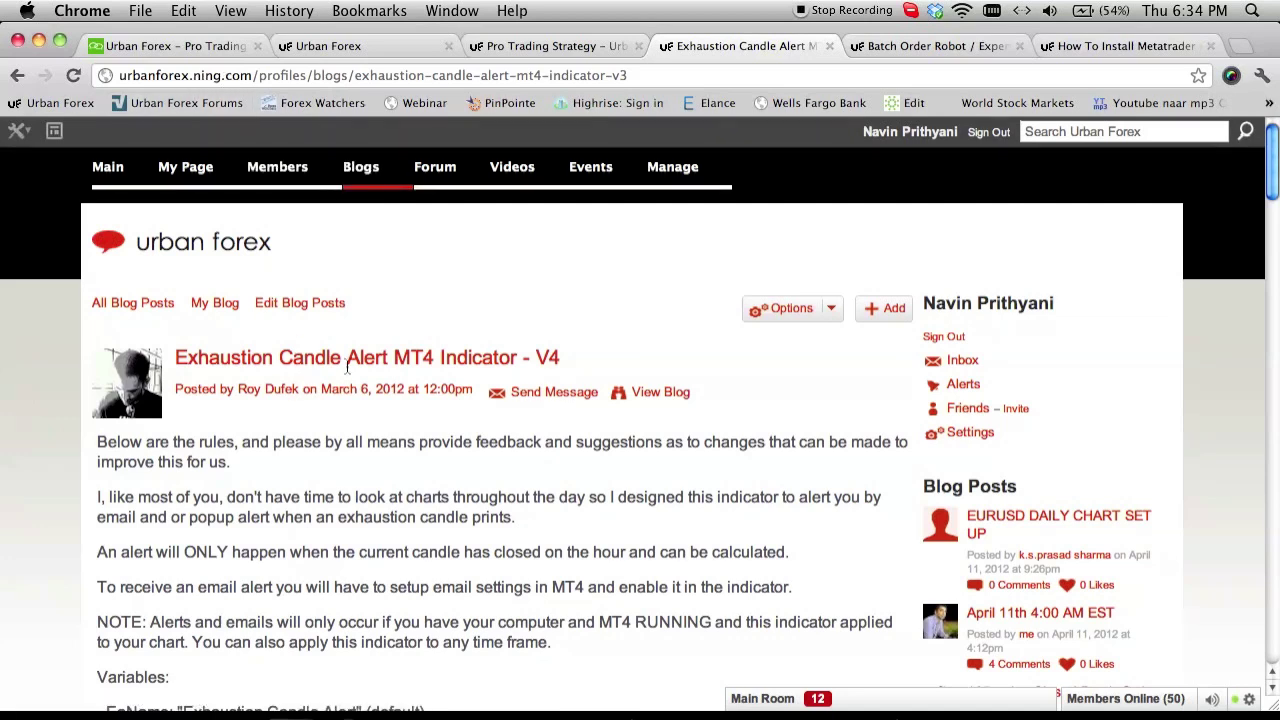
# Look over the videos in the Batch Order Robot post and show the How To Install Metatrader 4 On A Mac post
pyautogui.click(901, 49)
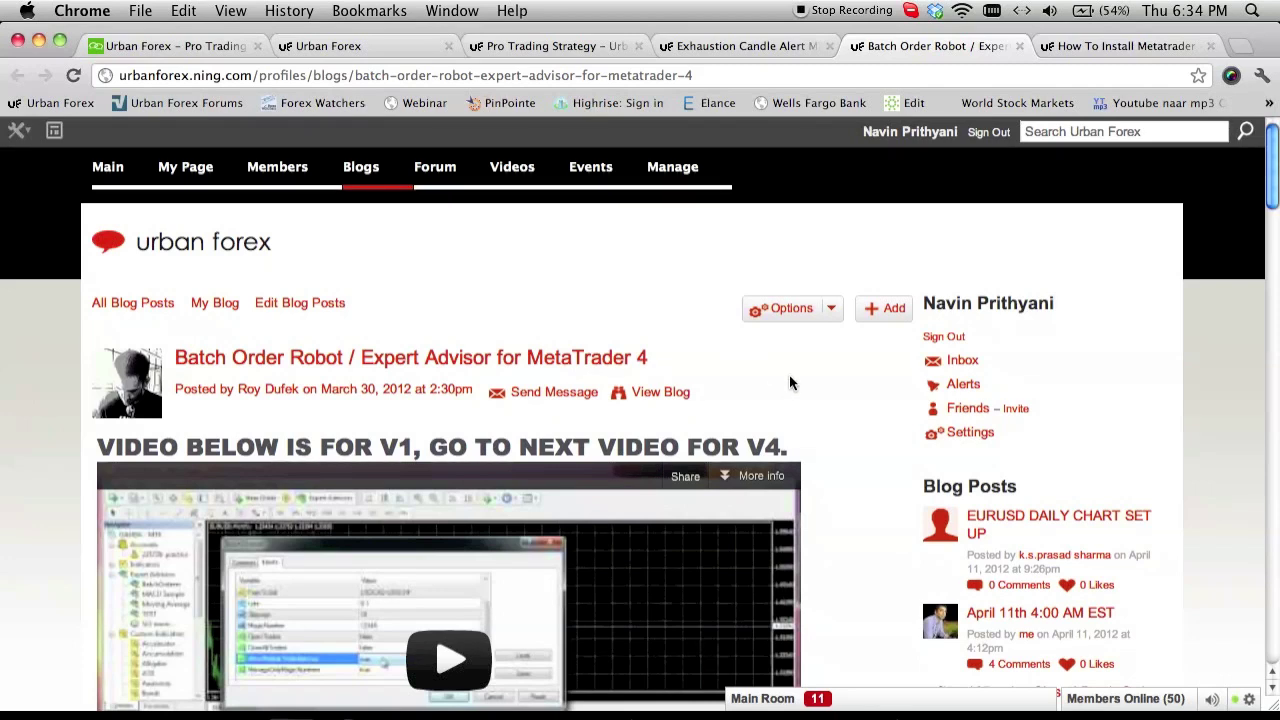
pyautogui.scroll(-5, 814, 388)
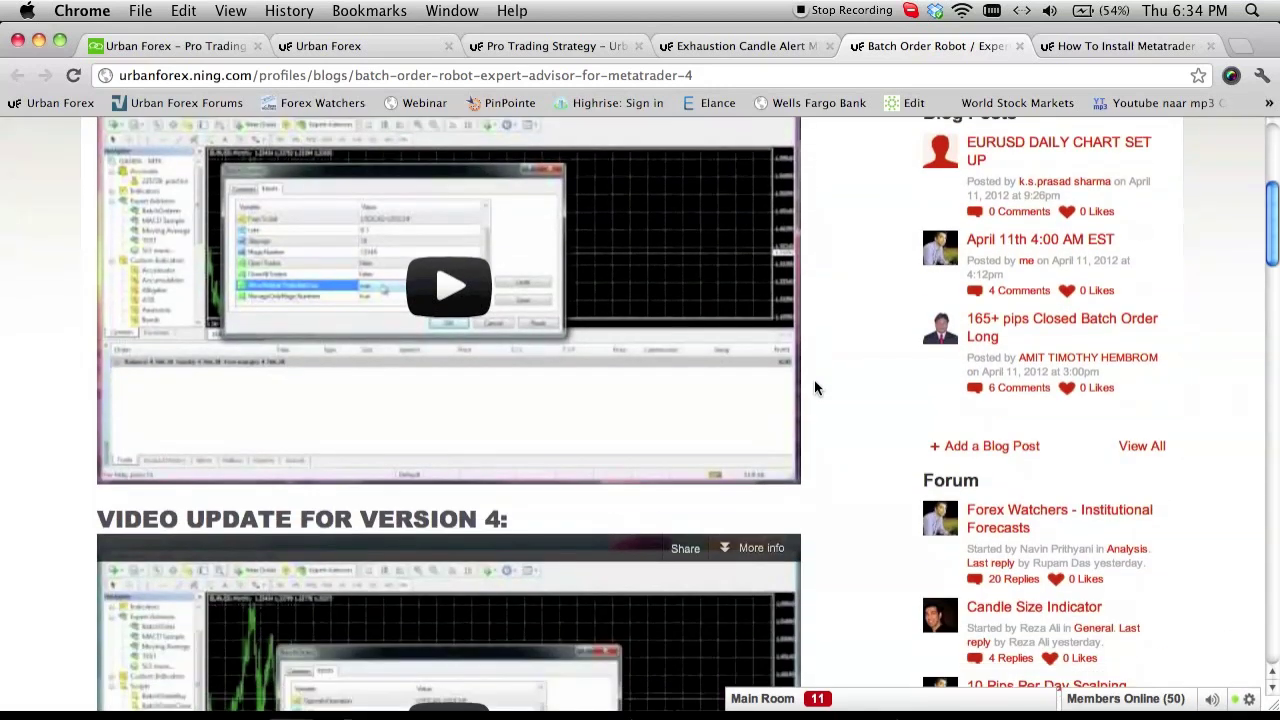
pyautogui.scroll(3, 815, 385)
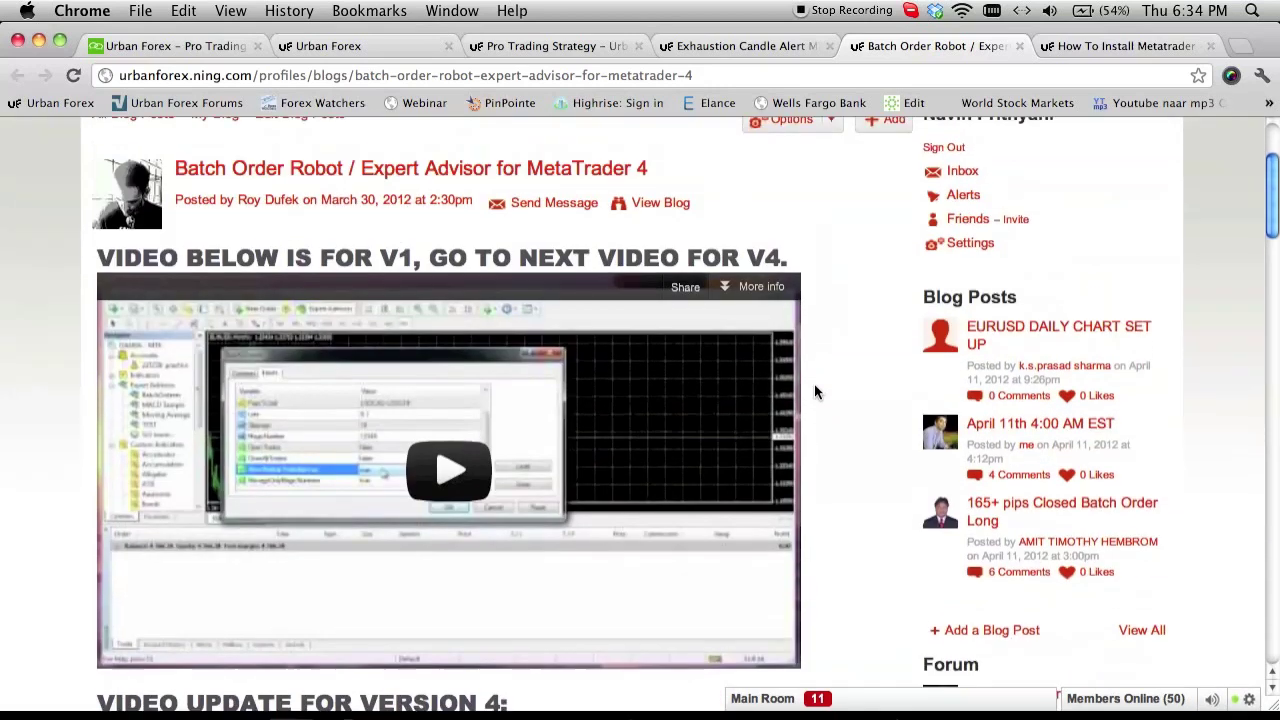
pyautogui.scroll(3, 814, 383)
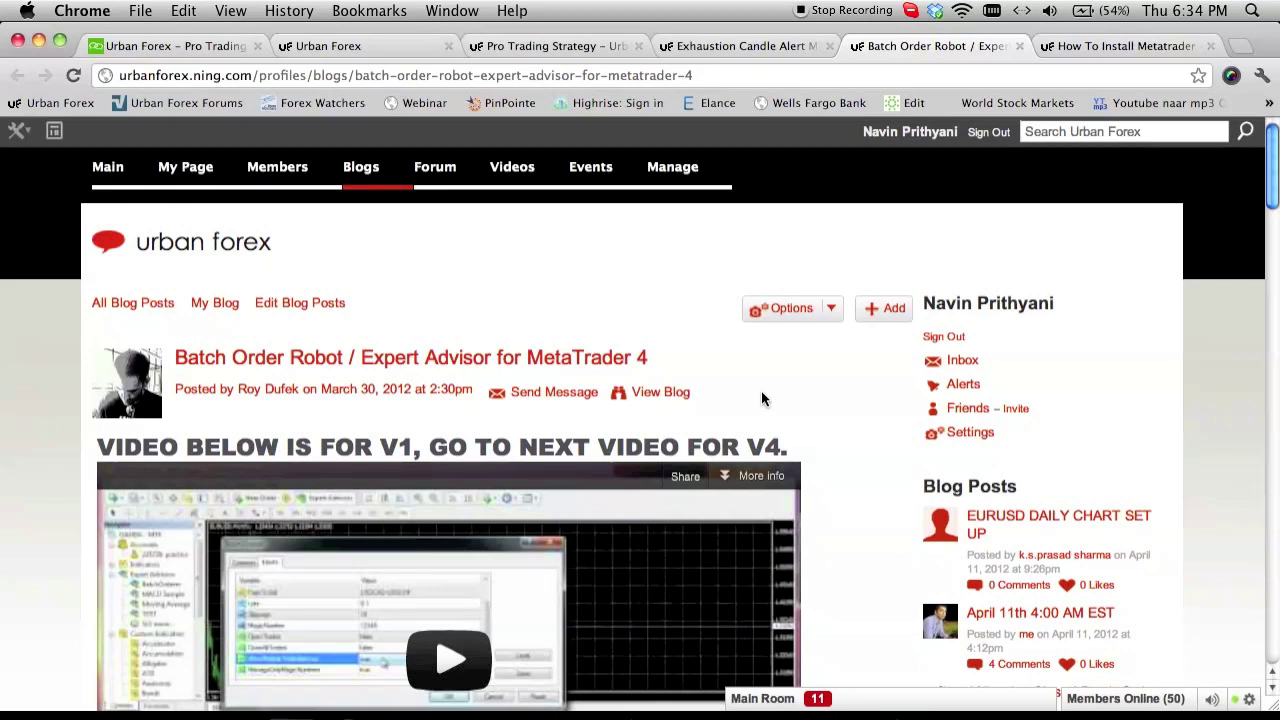
pyautogui.click(1093, 48)
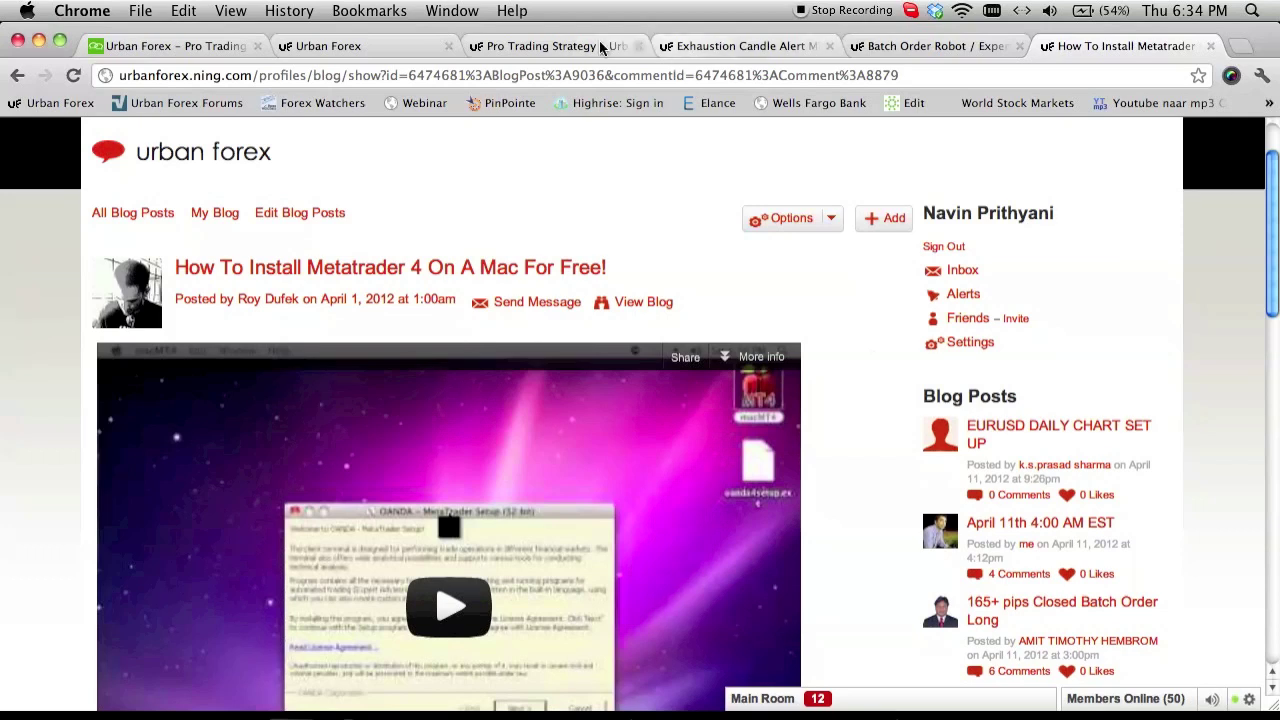
# Return to the Pro Trading Strategy discussion, switch to MetaTrader 4 and display the EURUSD H1 chart
pyautogui.click(565, 46)
pyautogui.click(304, 708)
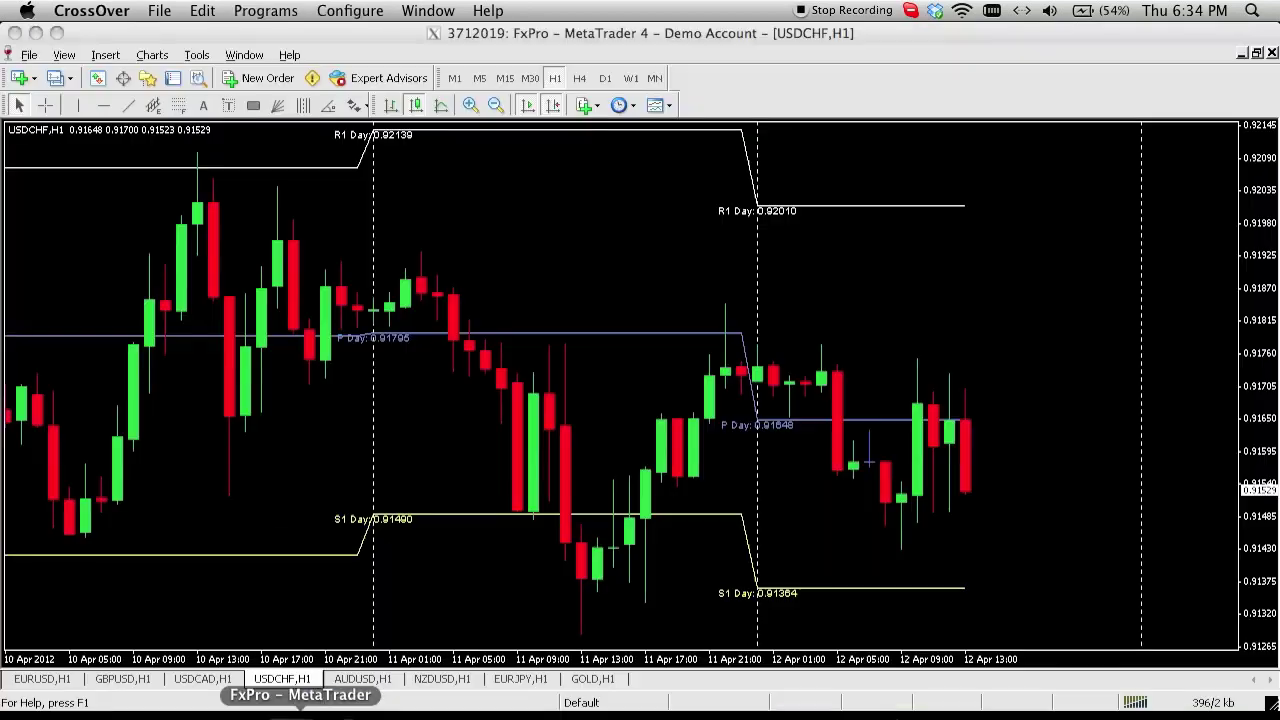
pyautogui.click(82, 679)
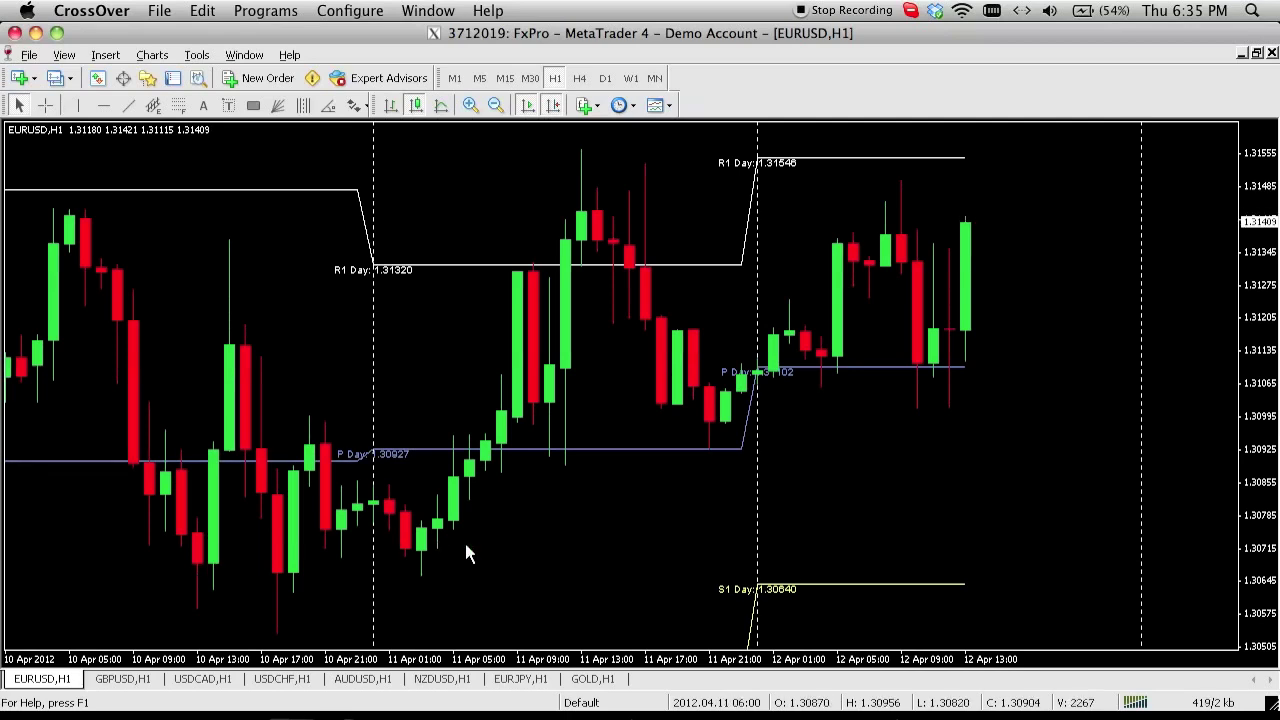
# Switch to the AnyMeeting webinar in Chrome and read the attendees' chat replies
pyautogui.click(560, 714)
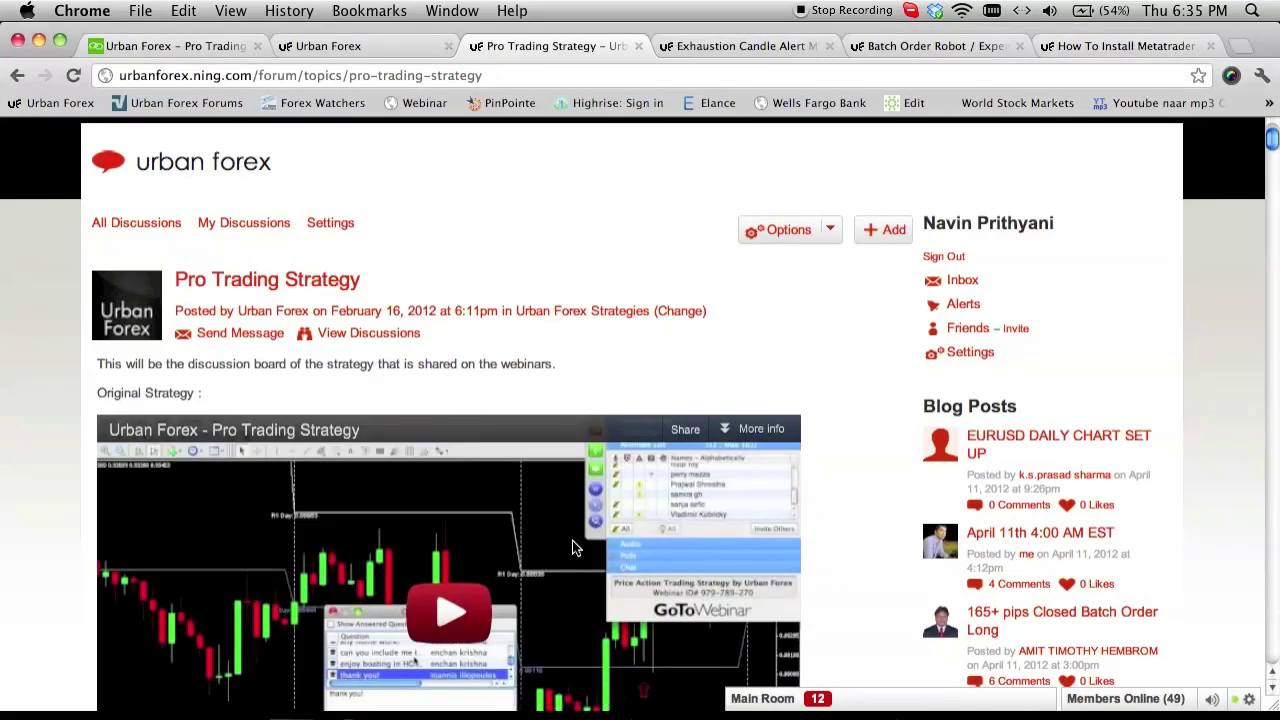
pyautogui.click(185, 47)
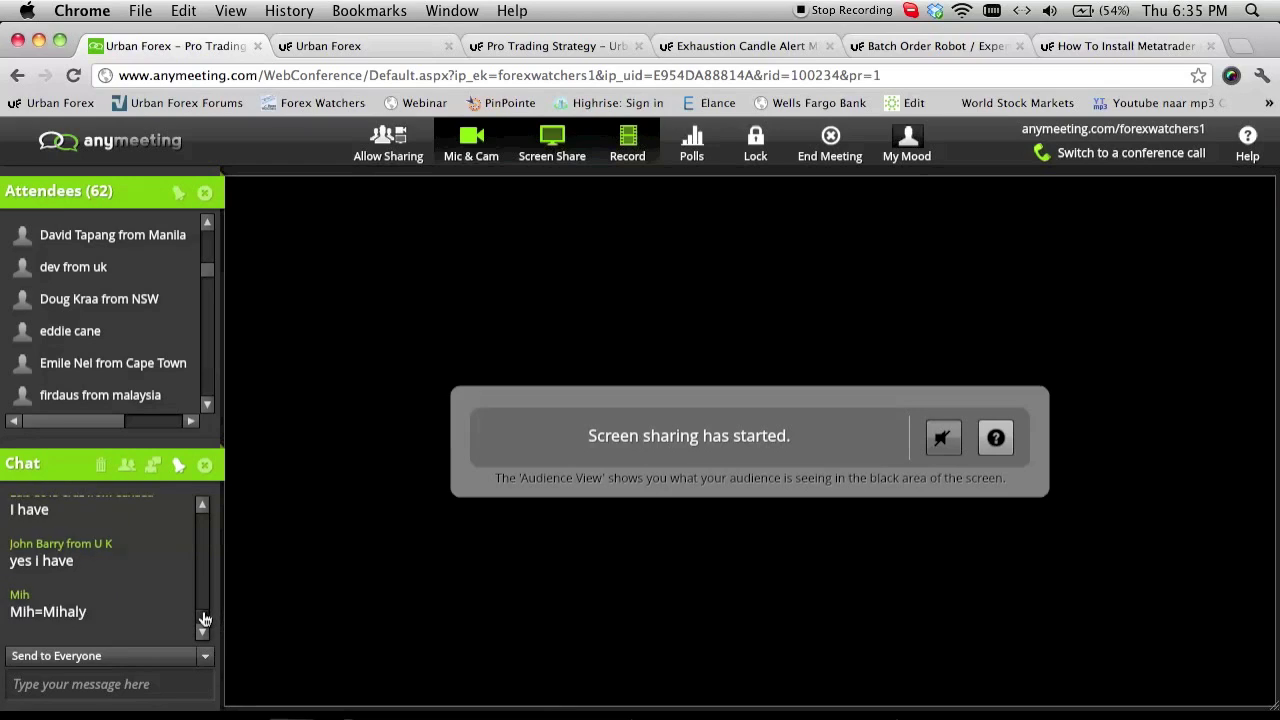
pyautogui.scroll(3, 203, 614)
pyautogui.scroll(-3, 203, 616)
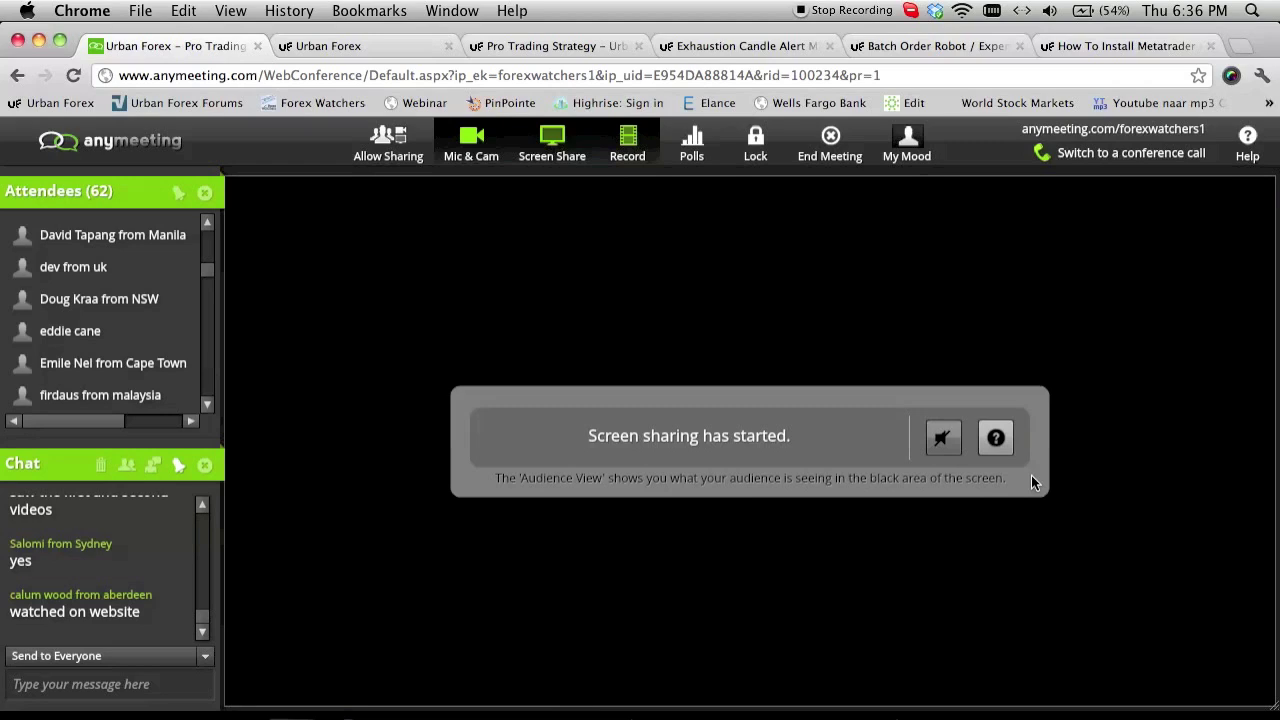
pyautogui.click(204, 512)
pyautogui.click(201, 634)
pyautogui.click(201, 636)
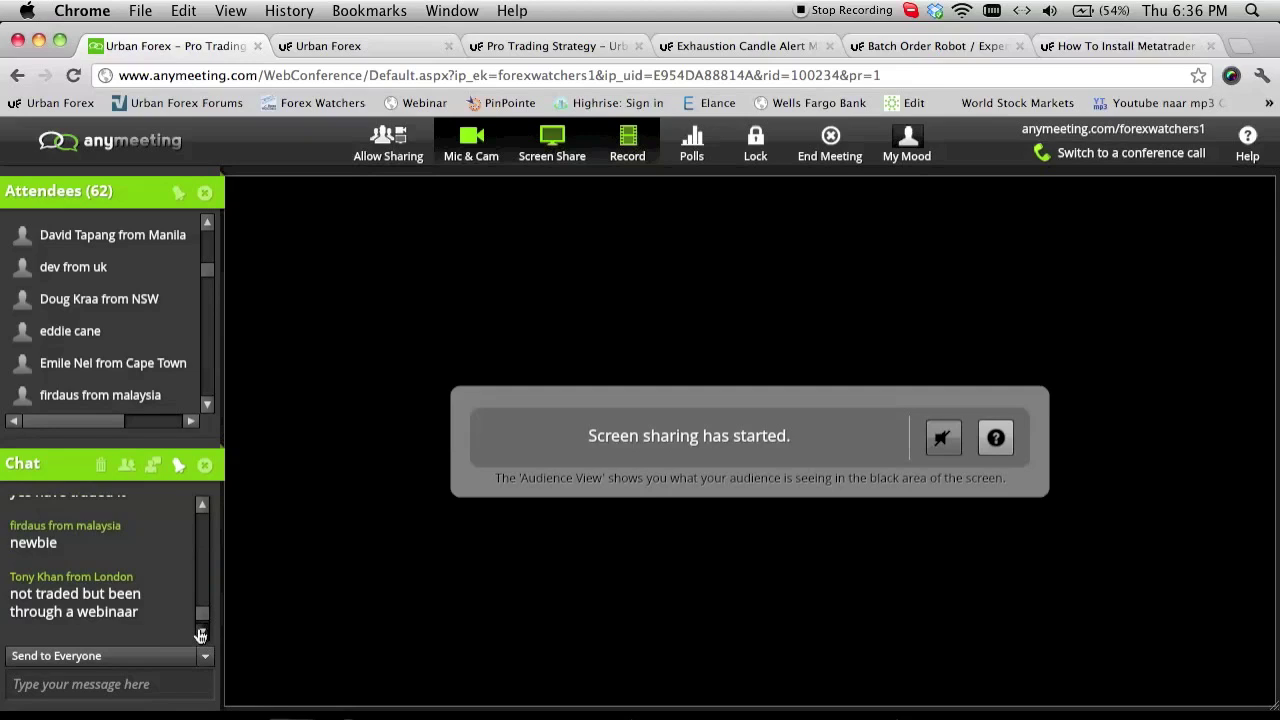
pyautogui.click(201, 636)
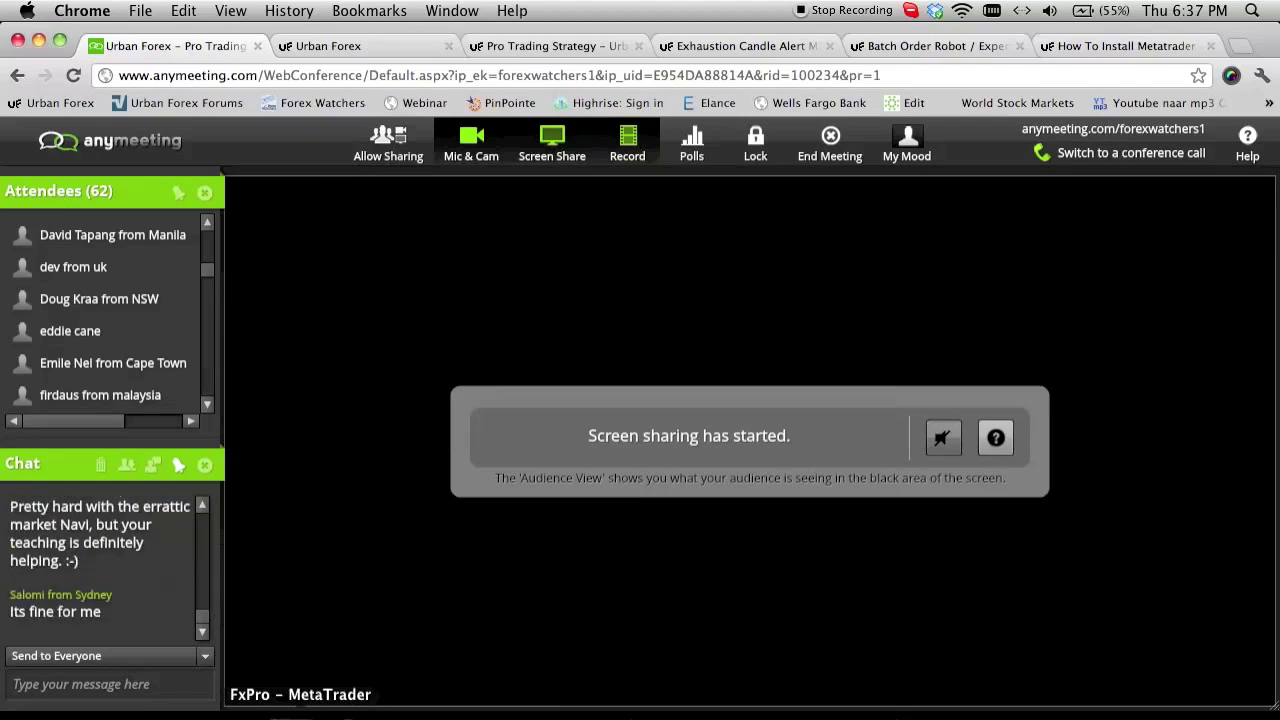
pyautogui.click(205, 508)
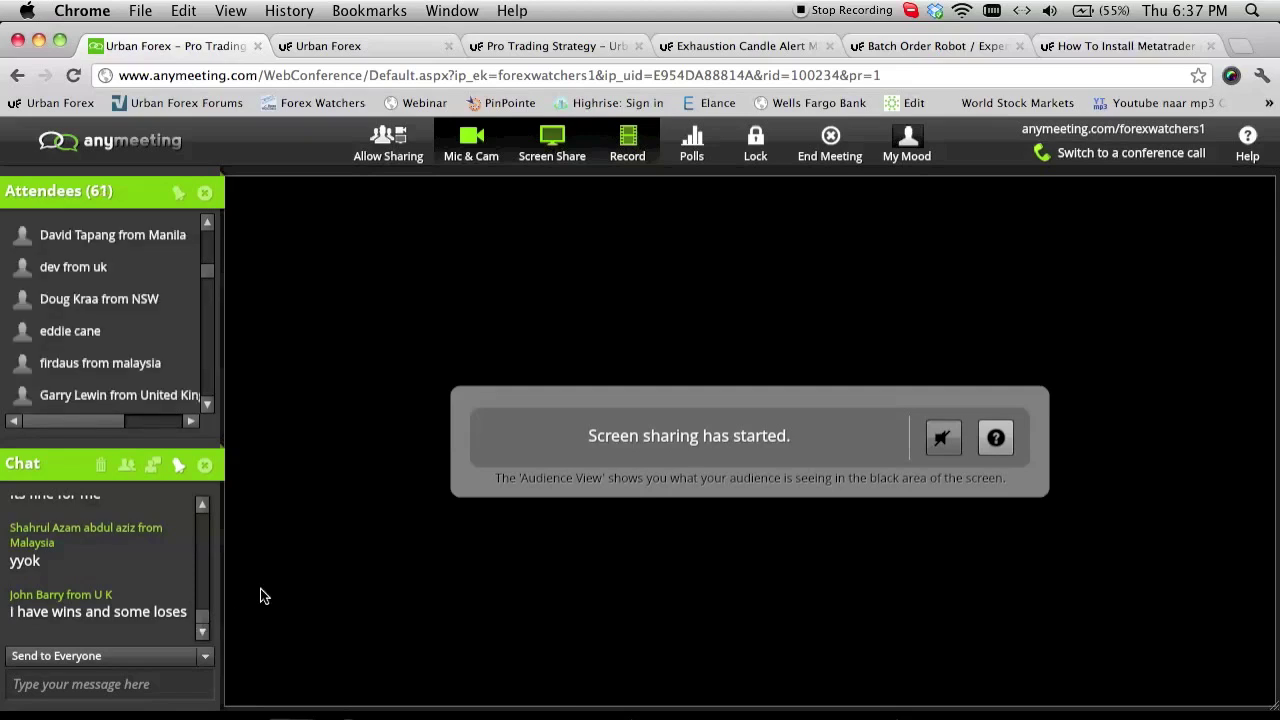
# Switch to MetaTrader 4 and examine the 9 and 10 April 2012 candles on the EURUSD H1 chart
pyautogui.click(300, 714)
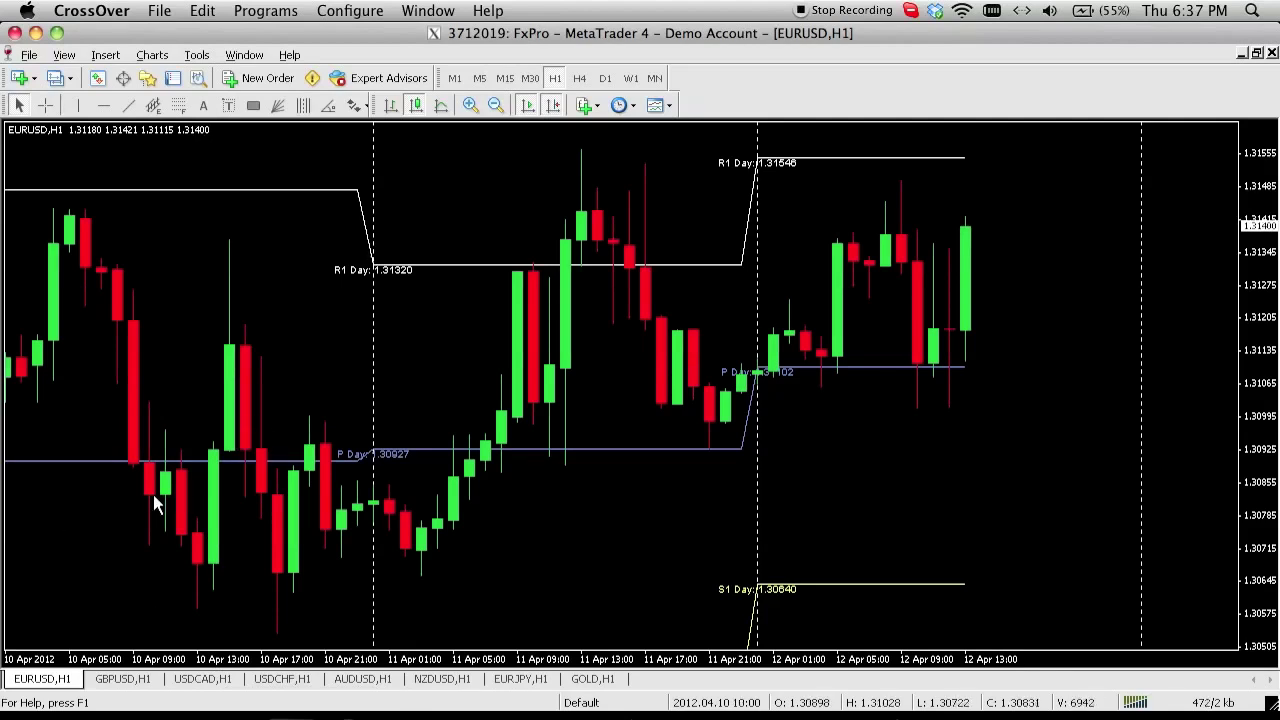
pyautogui.moveTo(154, 495)
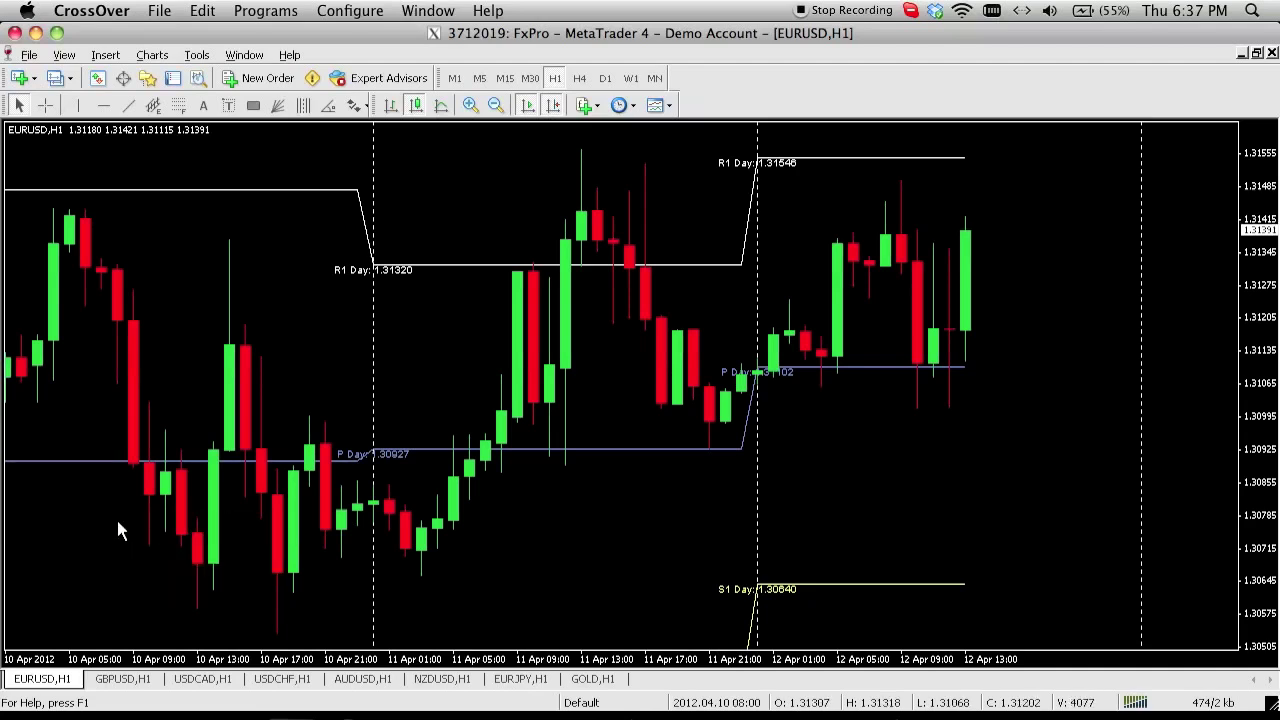
pyautogui.moveTo(110, 590)
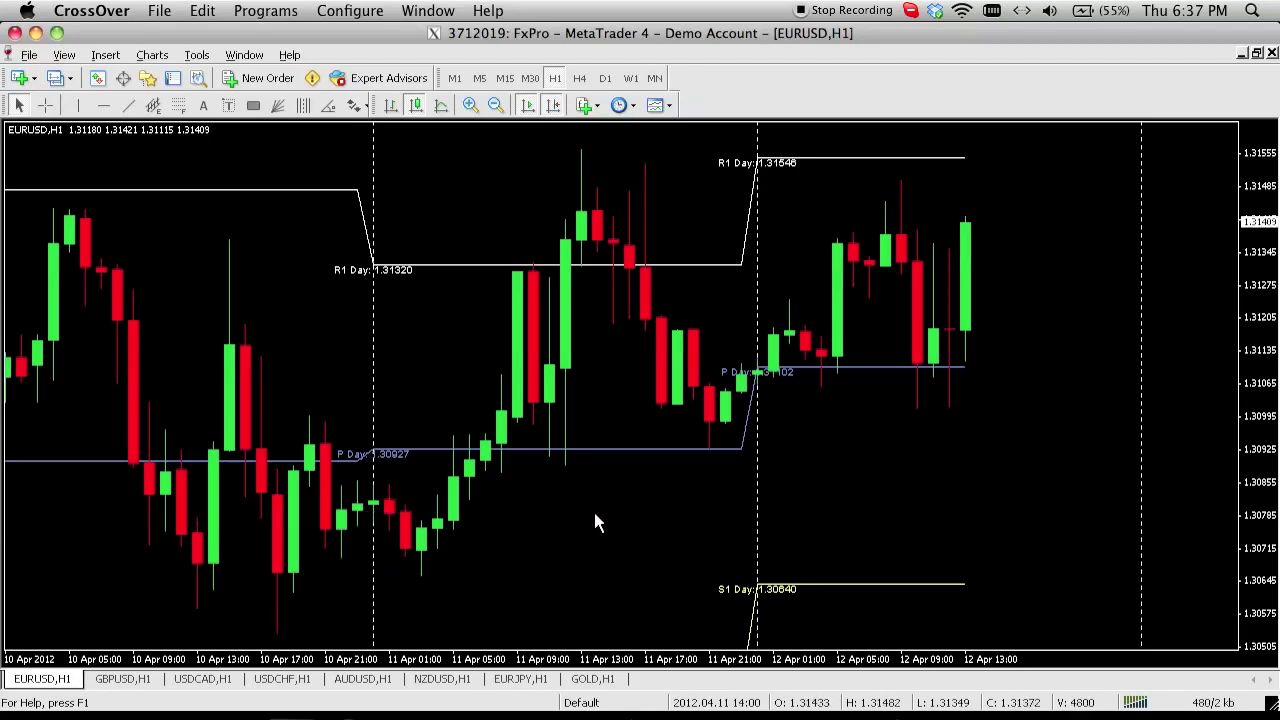
pyautogui.moveTo(594, 515)
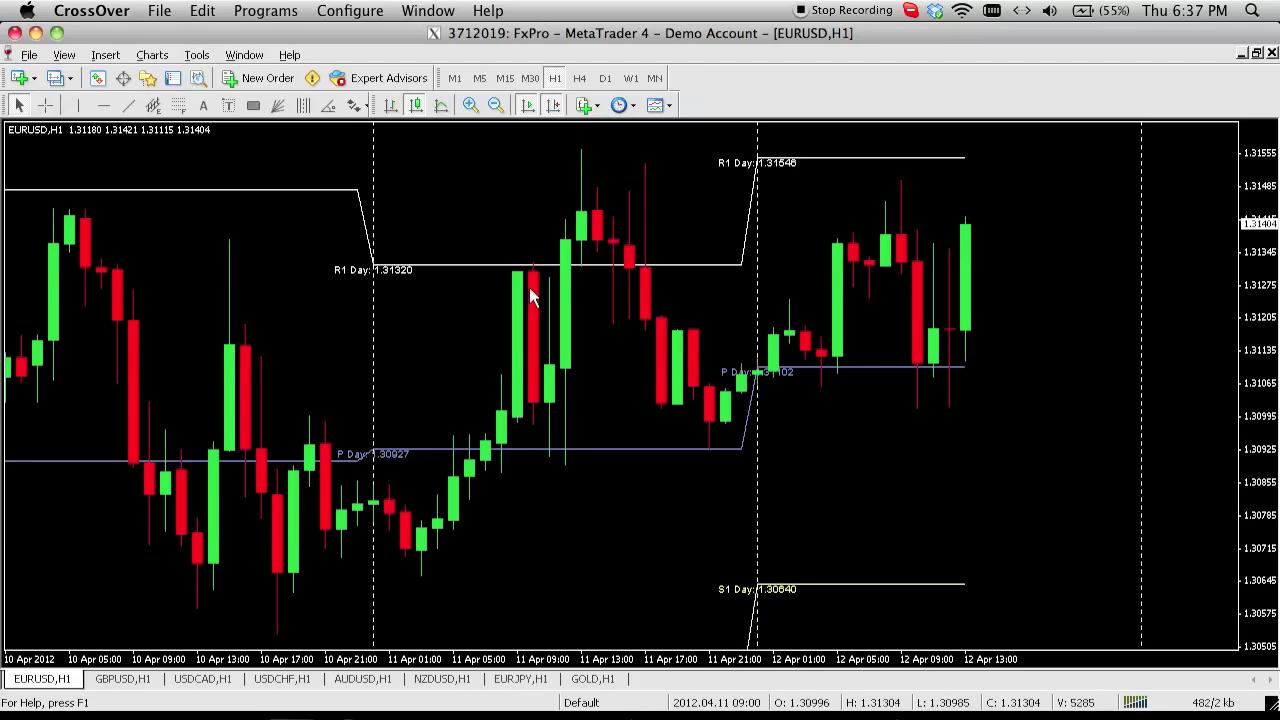
pyautogui.moveTo(513, 206); pyautogui.dragTo(880, 205)
pyautogui.moveTo(491, 228); pyautogui.dragTo(755, 235)
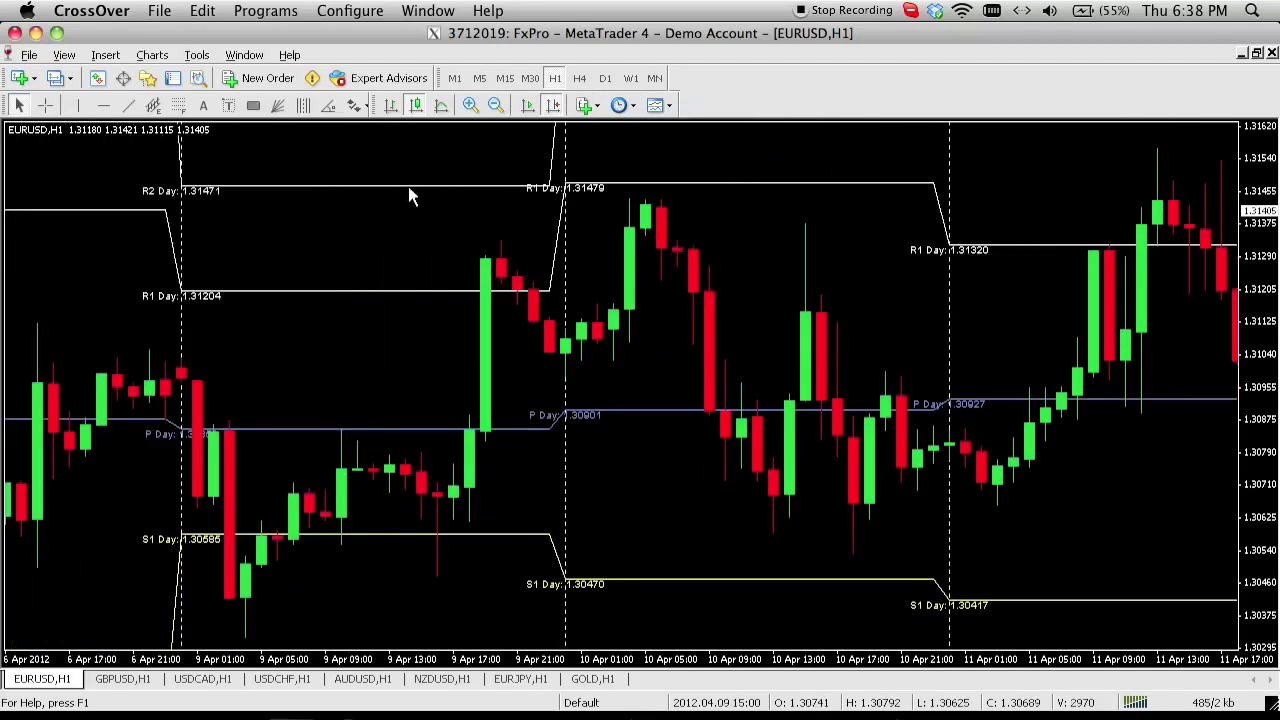
# Mark the EURUSD chart with an Arrow Up below the 9 April 16:00 candle and an Arrow Down above the 10 April 17:00 candle
pyautogui.click(357, 106)
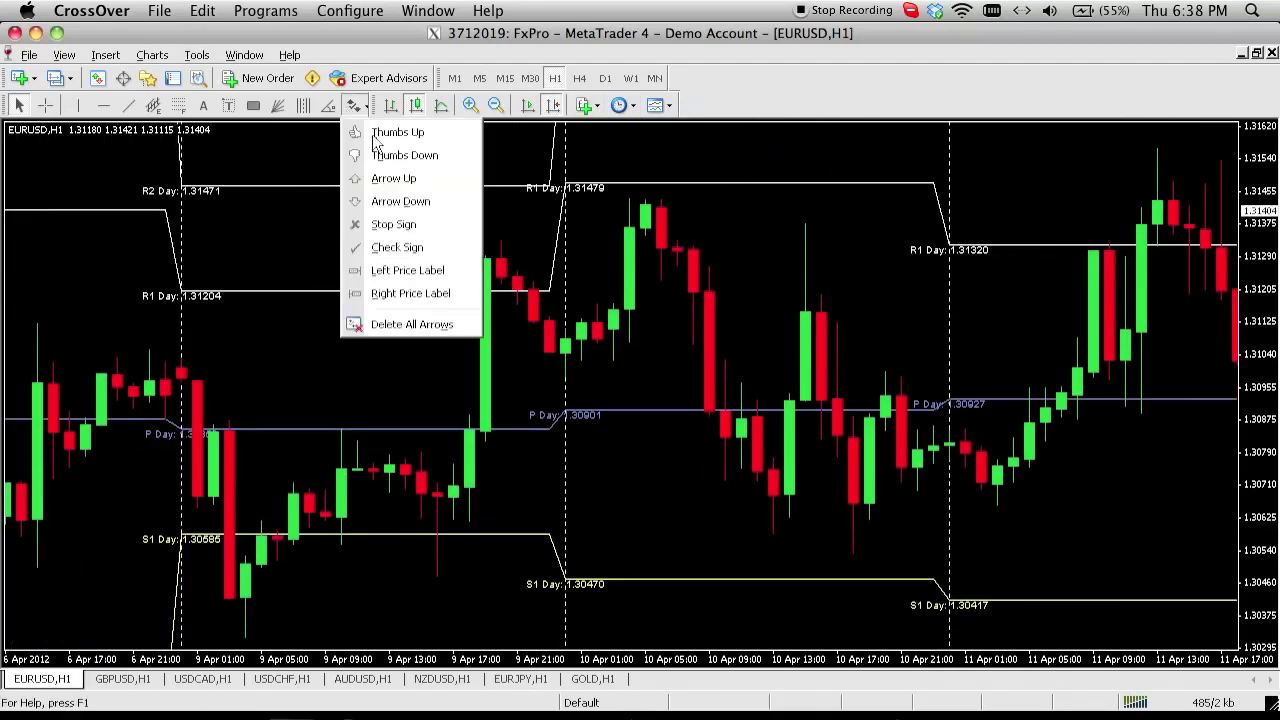
pyautogui.click(372, 178)
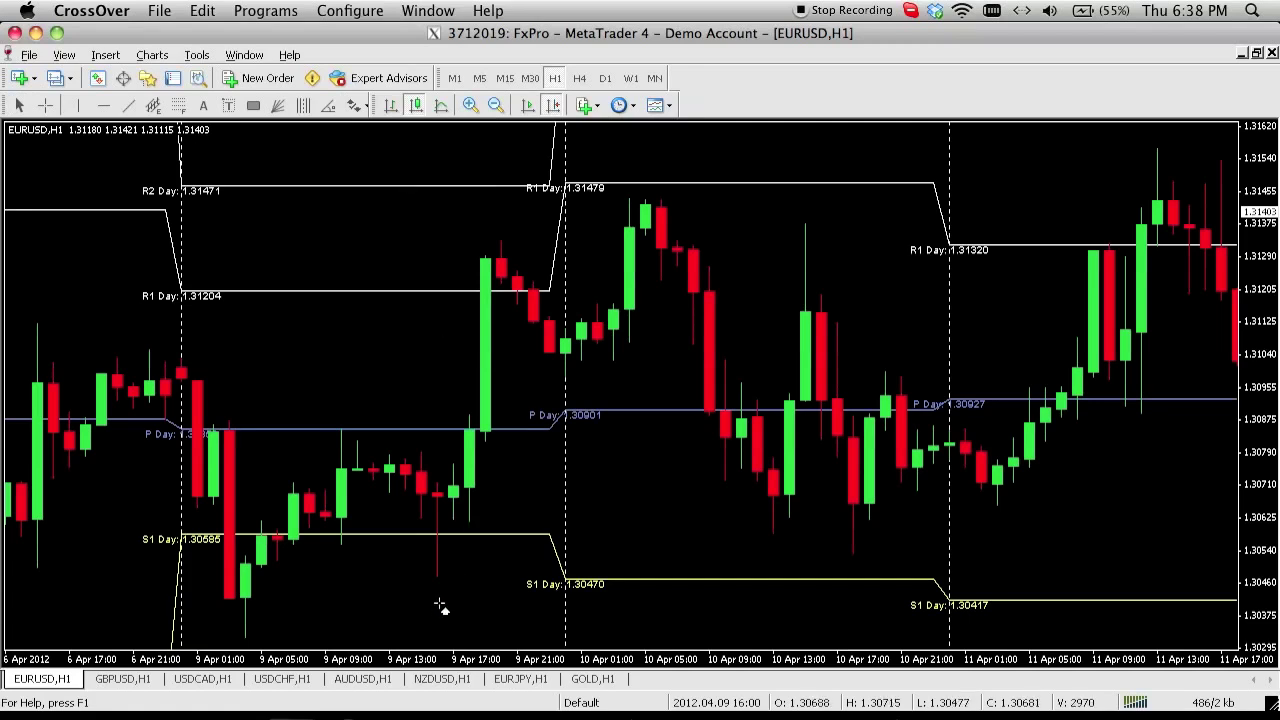
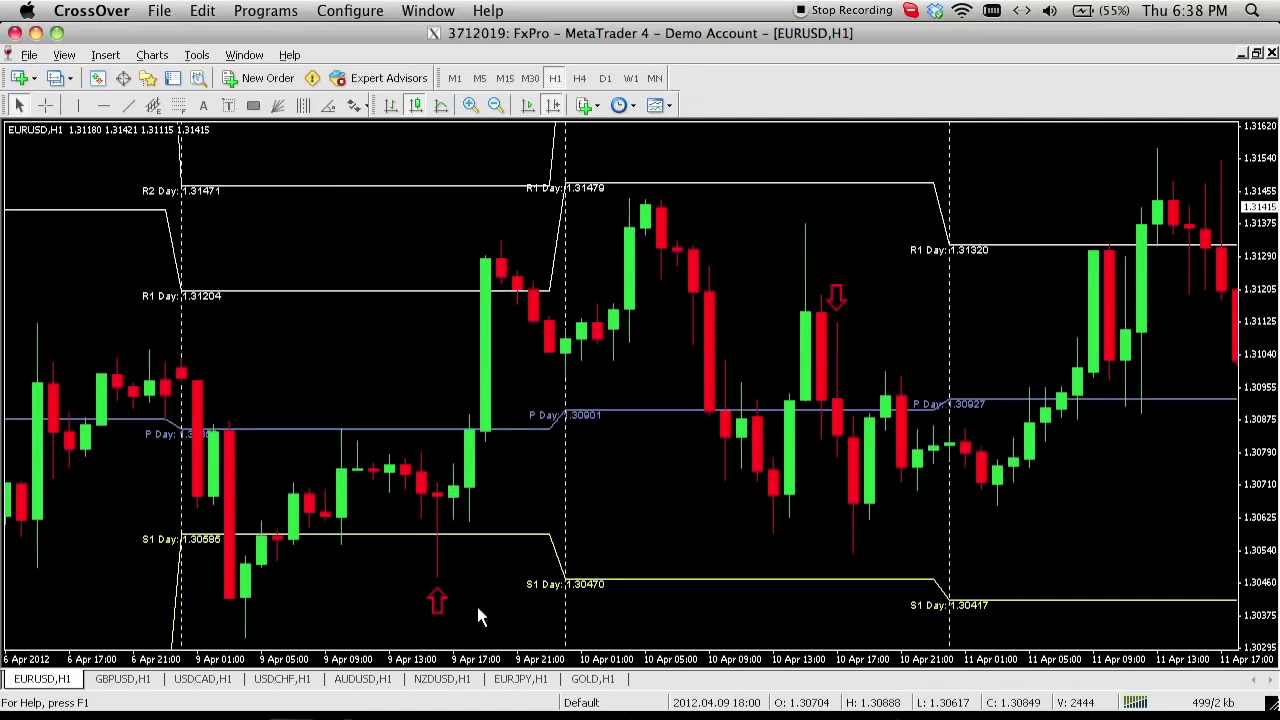
pyautogui.moveTo(477, 607)
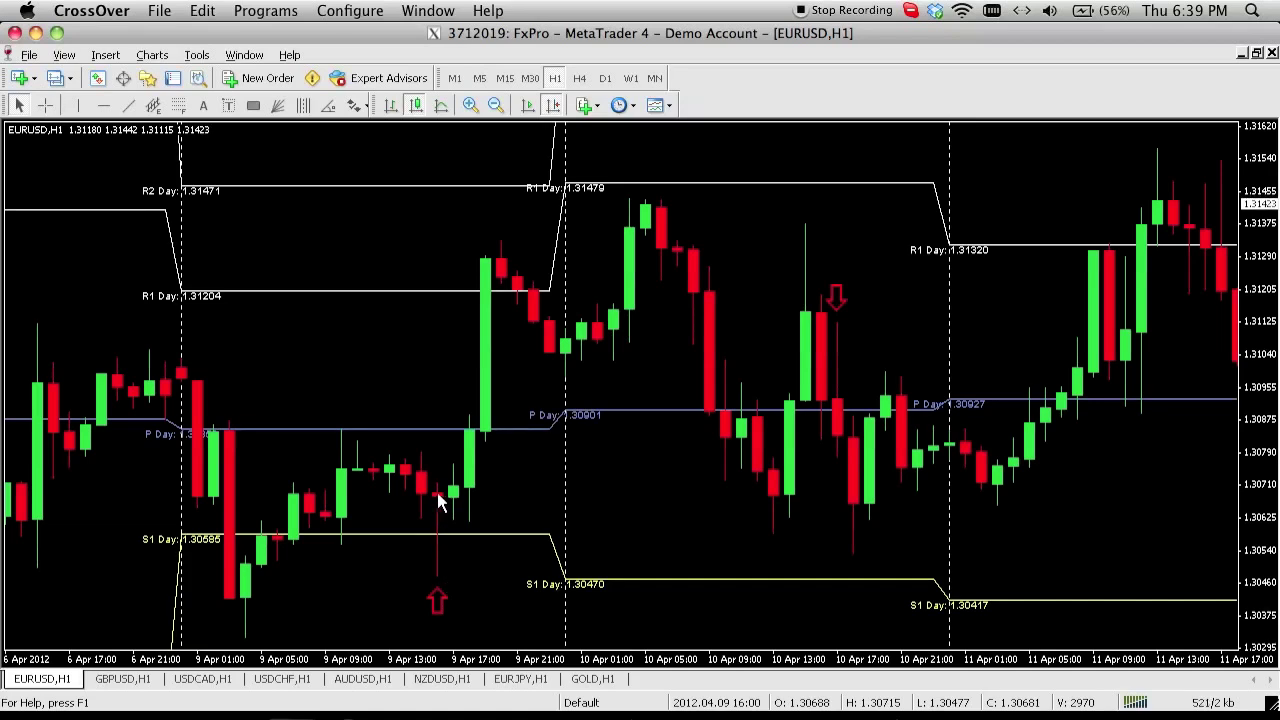
# Move the upward arrow onto the body of the 9 April 16:00 candle and delete the chart arrows
pyautogui.doubleClick(440, 596)
pyautogui.moveTo(442, 593); pyautogui.dragTo(440, 492)
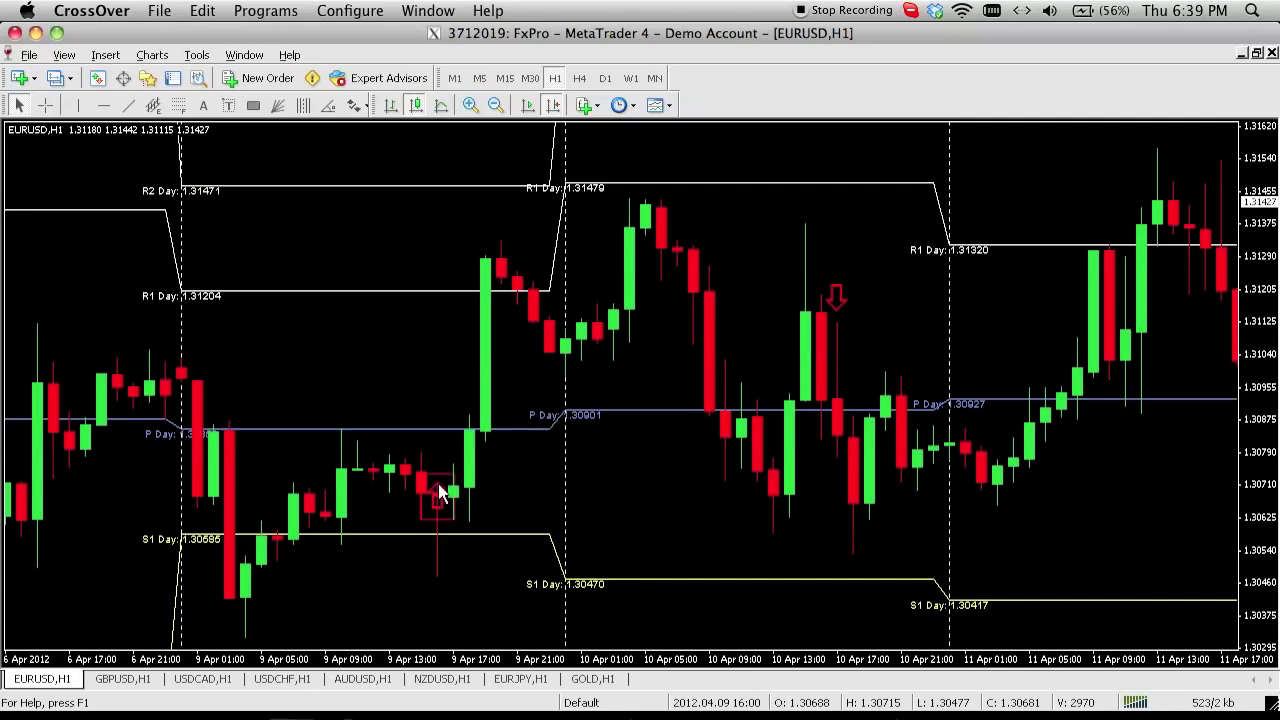
pyautogui.press('Delete')
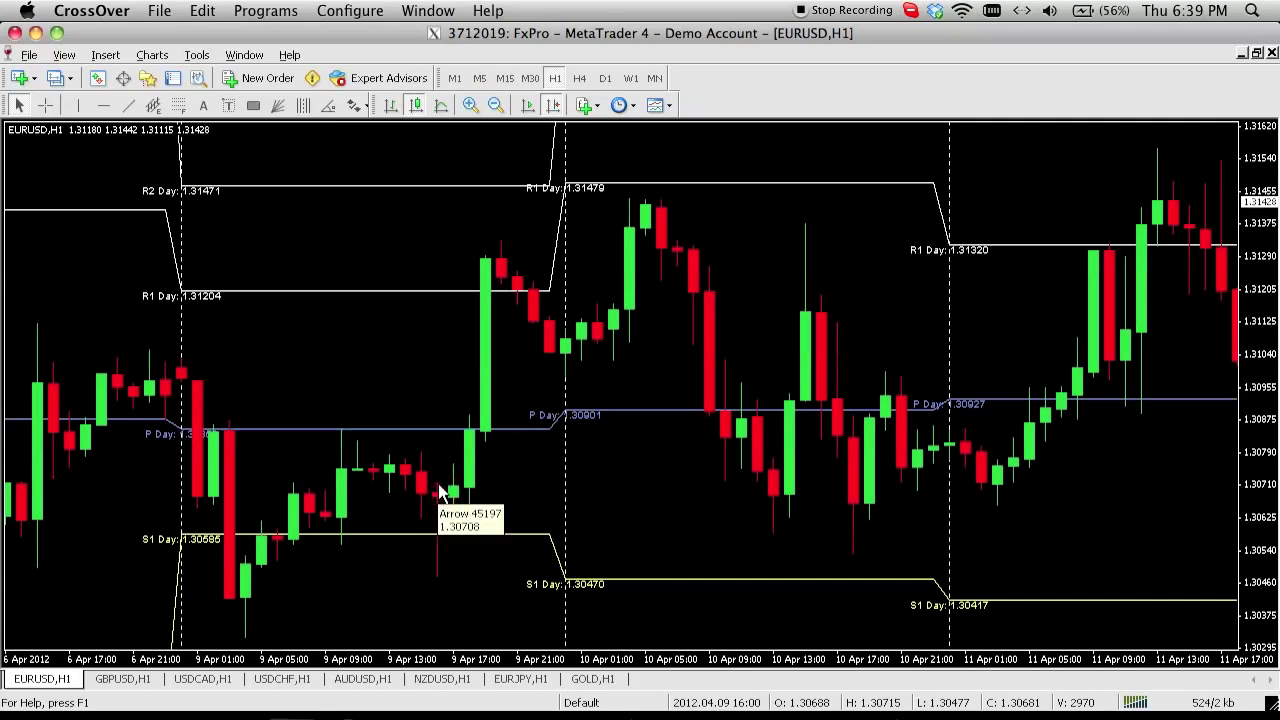
# Place a new Arrow Up just below the lower wick of the 9 April 16:00 candle
pyautogui.click(354, 106)
pyautogui.click(372, 184)
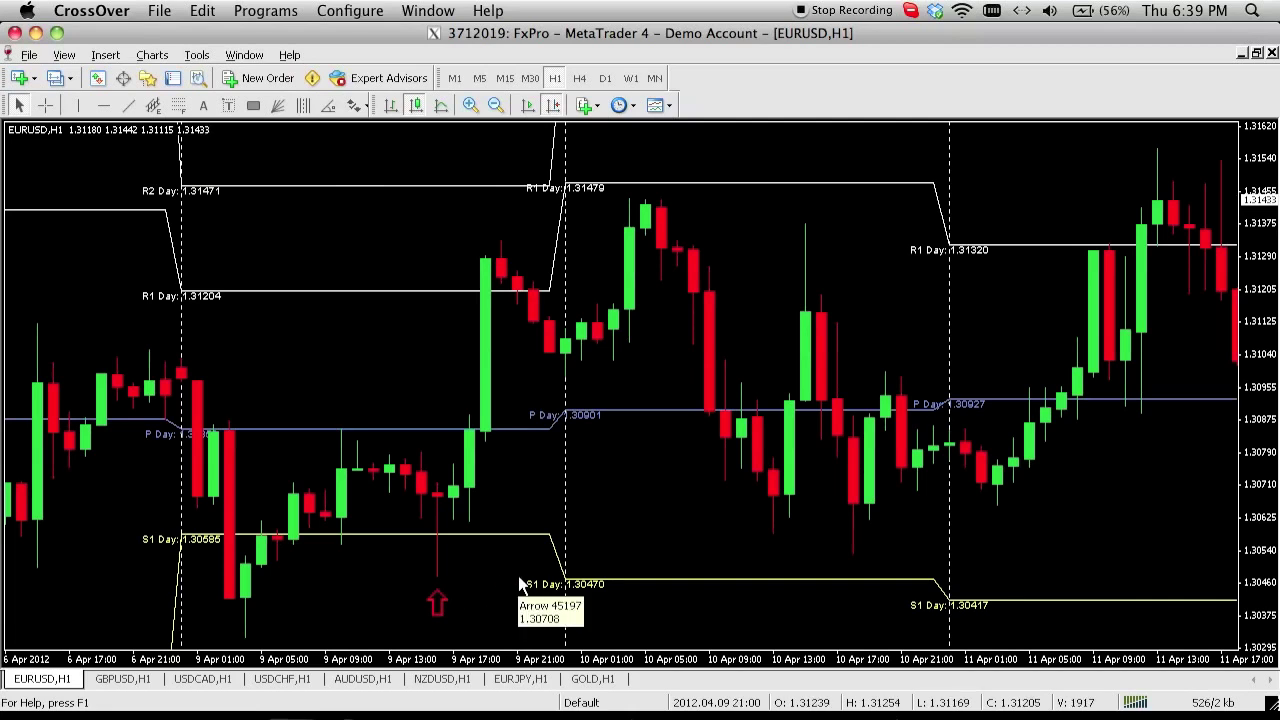
pyautogui.moveTo(468, 568); pyautogui.dragTo(508, 562)
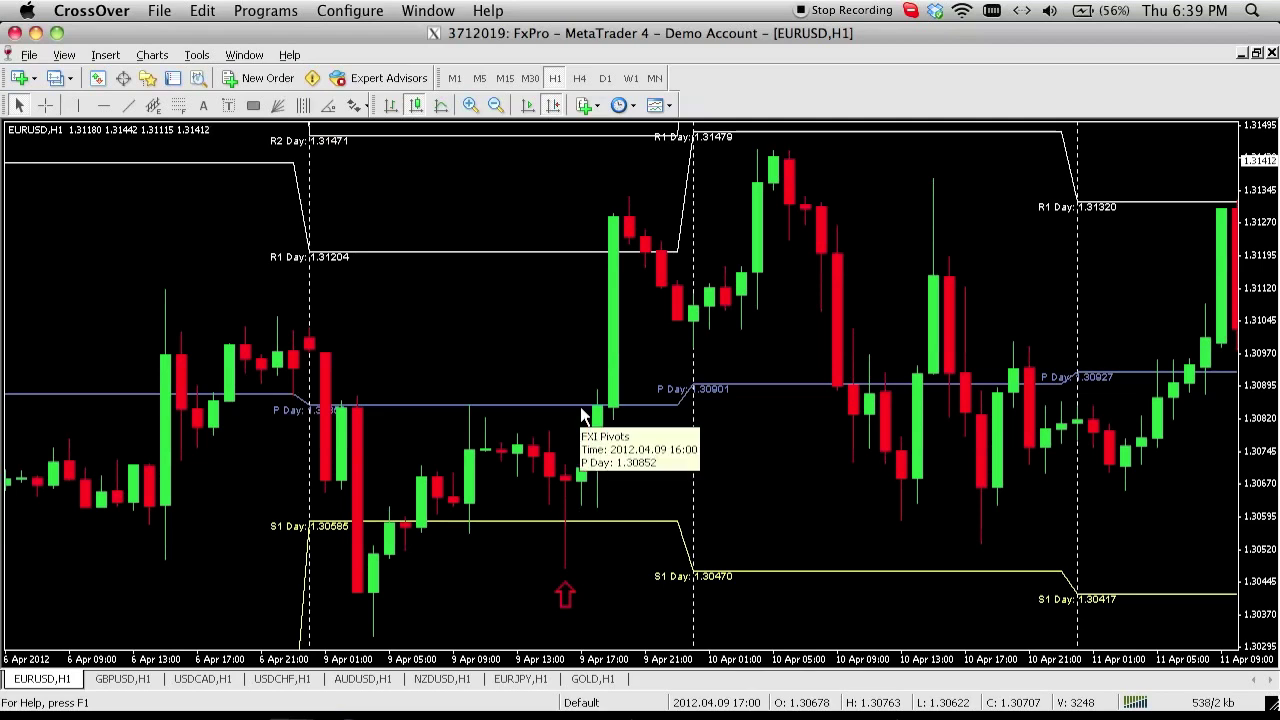
pyautogui.moveTo(620, 528)
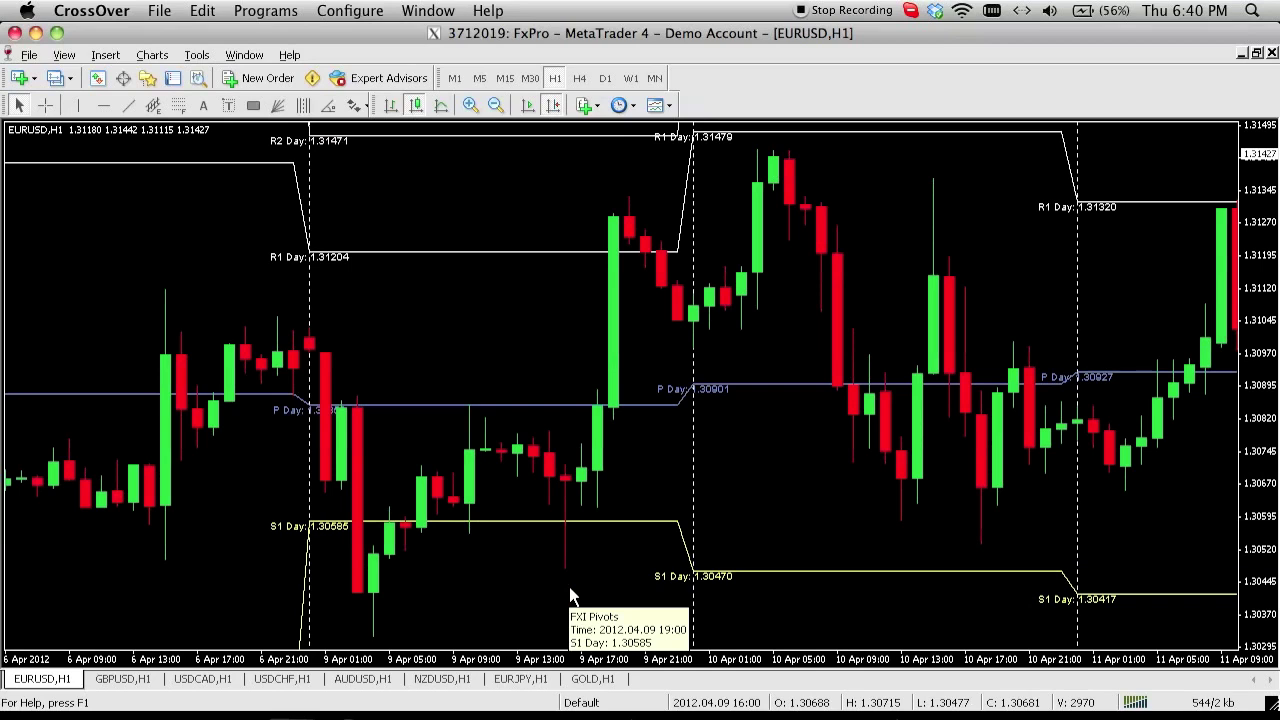
# Place an Arrow Down just above the upper wick of the 5 April 09:00 candle on the EURUSD chart
pyautogui.scroll(5, 660, 427)
pyautogui.scroll(10, 660, 420)
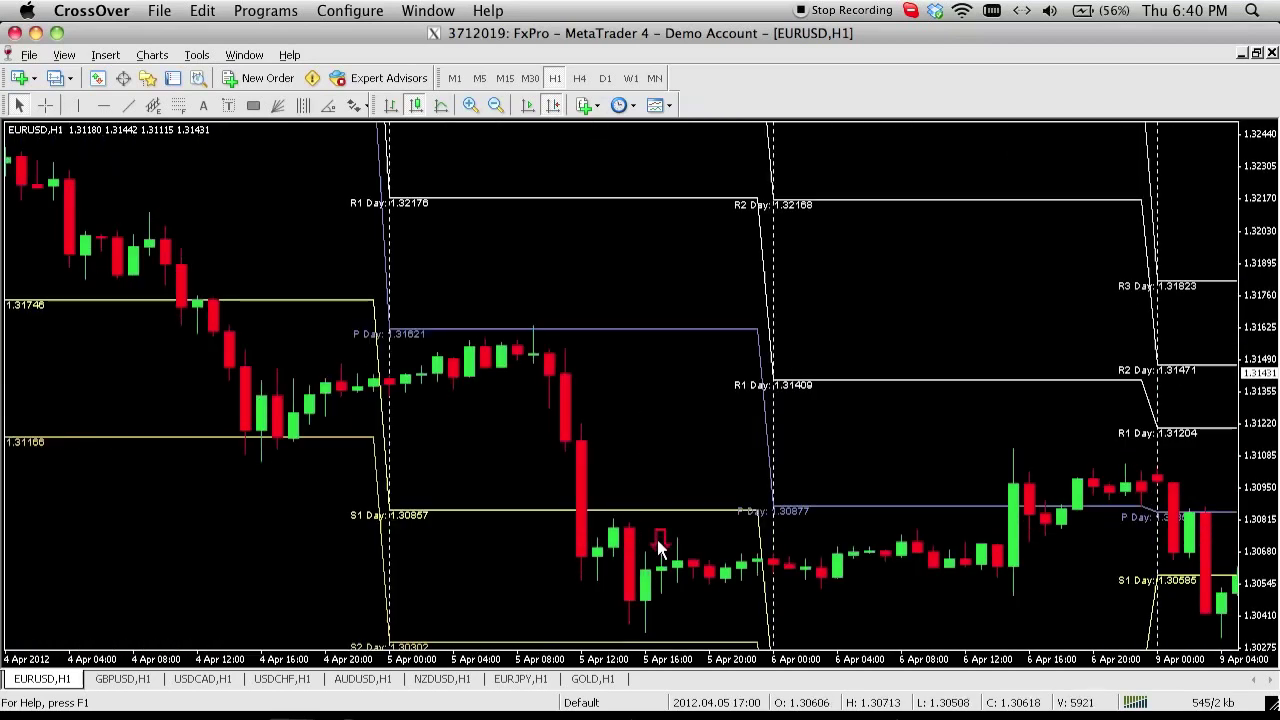
pyautogui.click(357, 106)
pyautogui.click(393, 224)
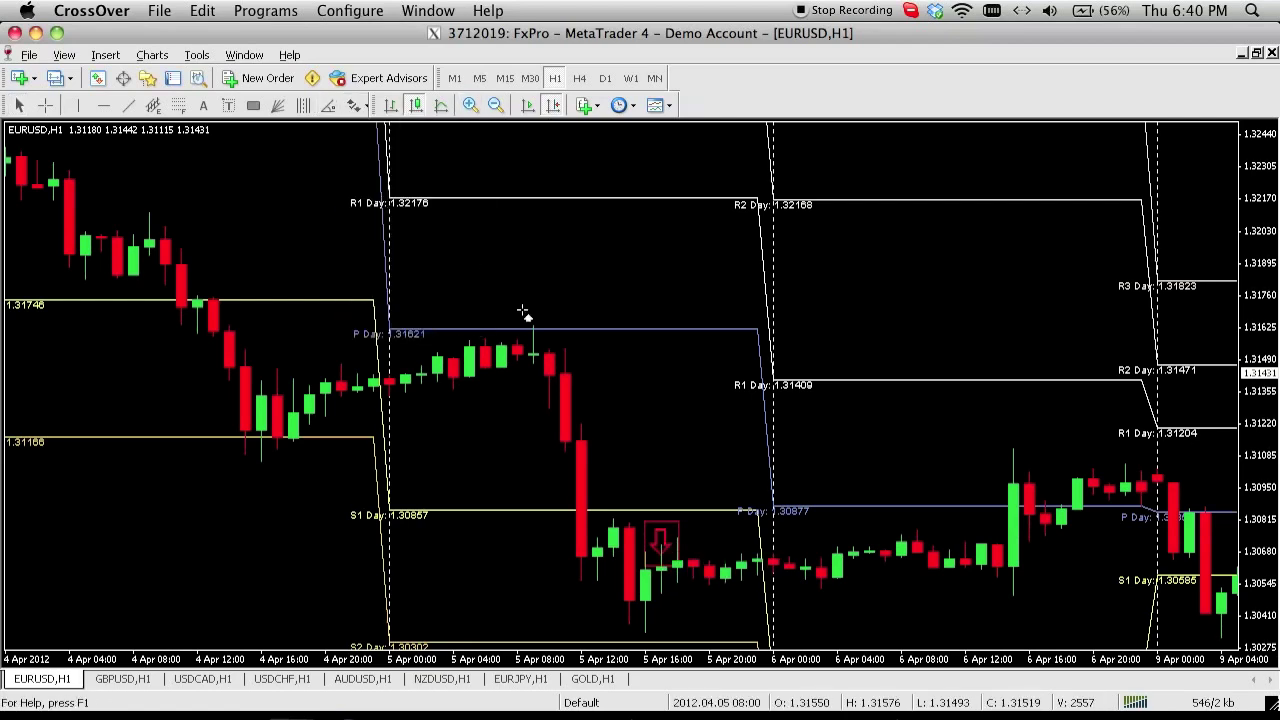
pyautogui.click(541, 305)
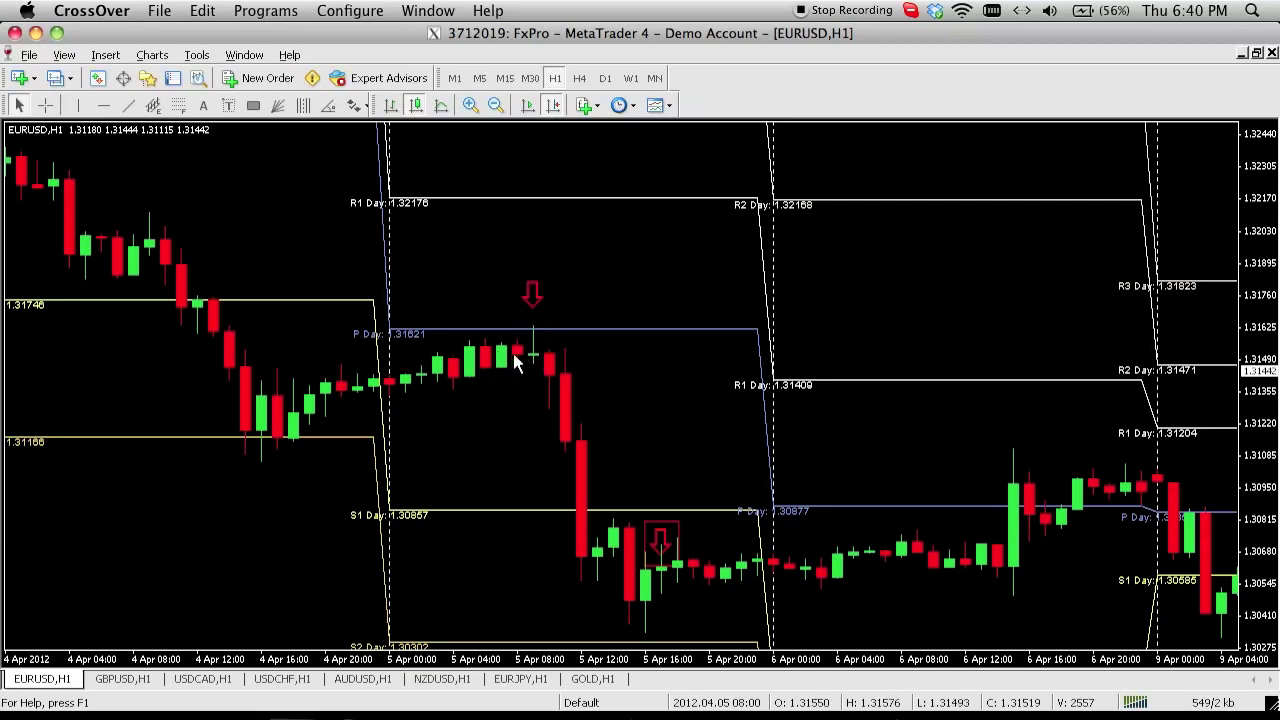
pyautogui.moveTo(532, 370)
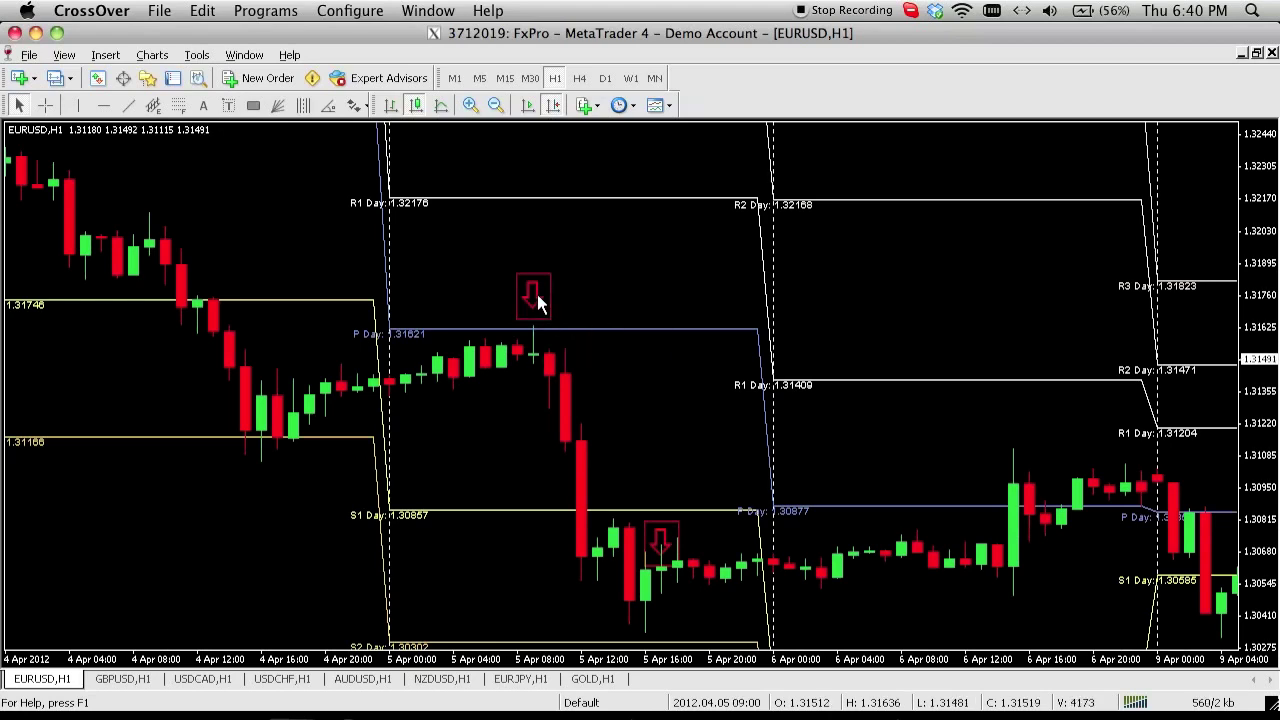
# Mark the 2 April 10:00 candle with an Arrow Down above its upper wick and compress the chart's price scale slightly
pyautogui.moveTo(480, 256); pyautogui.dragTo(659, 241)
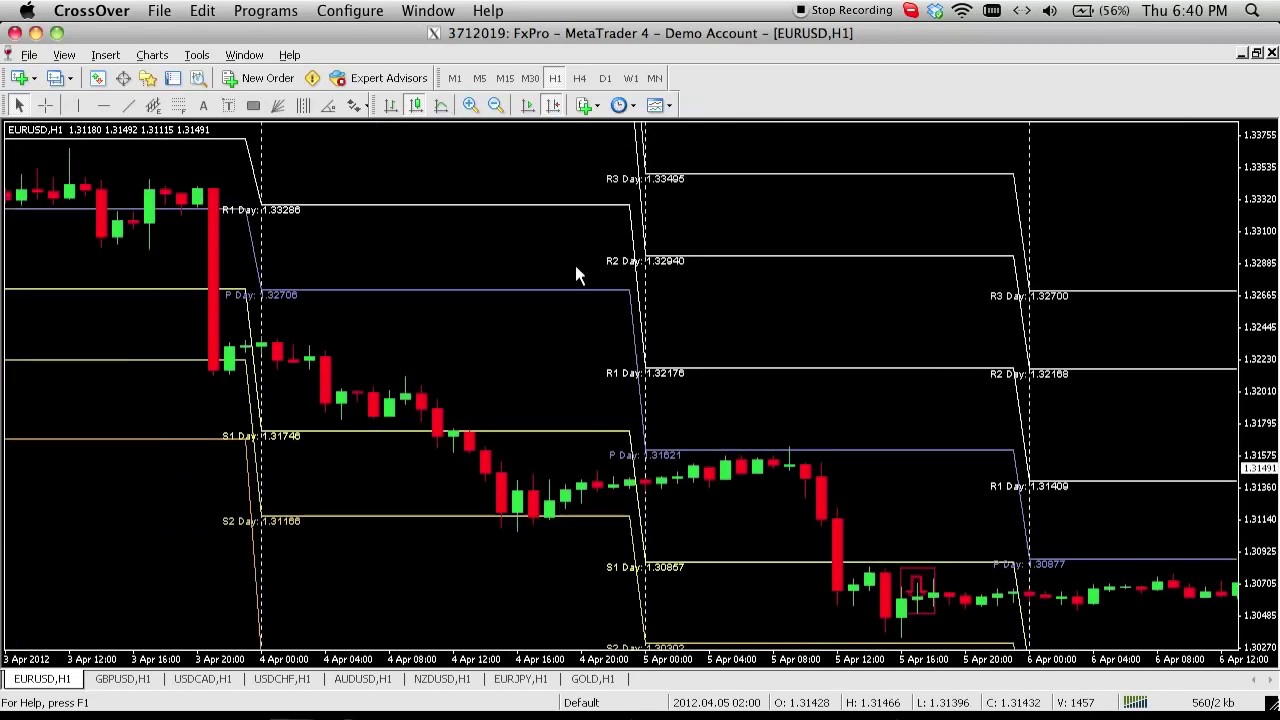
pyautogui.moveTo(489, 257); pyautogui.dragTo(706, 263)
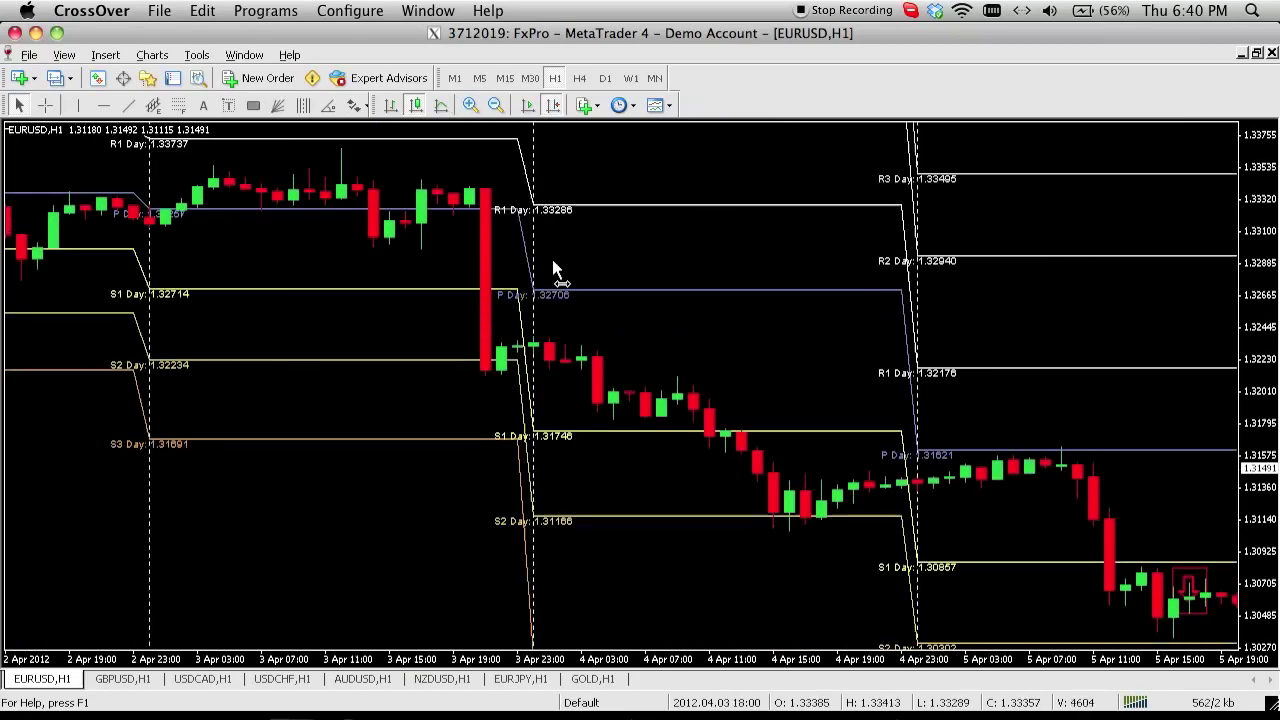
pyautogui.moveTo(552, 271); pyautogui.dragTo(683, 271)
pyautogui.moveTo(577, 280); pyautogui.dragTo(800, 280)
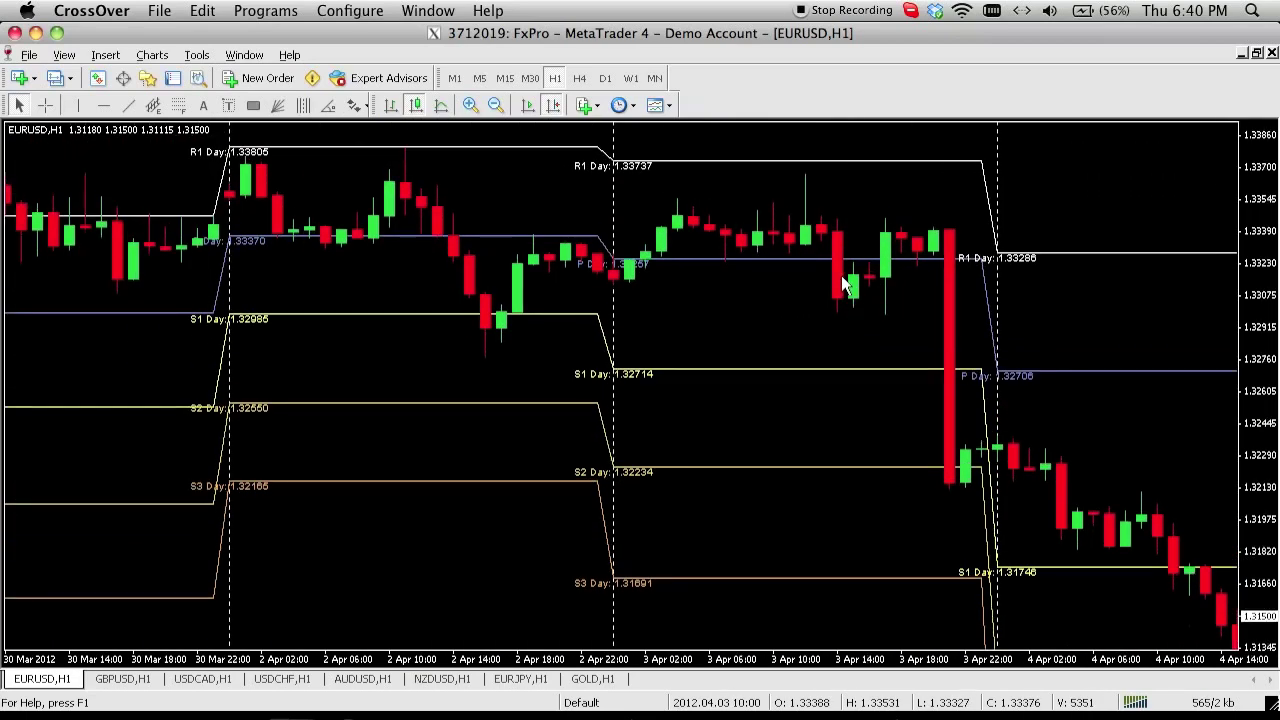
pyautogui.moveTo(440, 195); pyautogui.dragTo(680, 200)
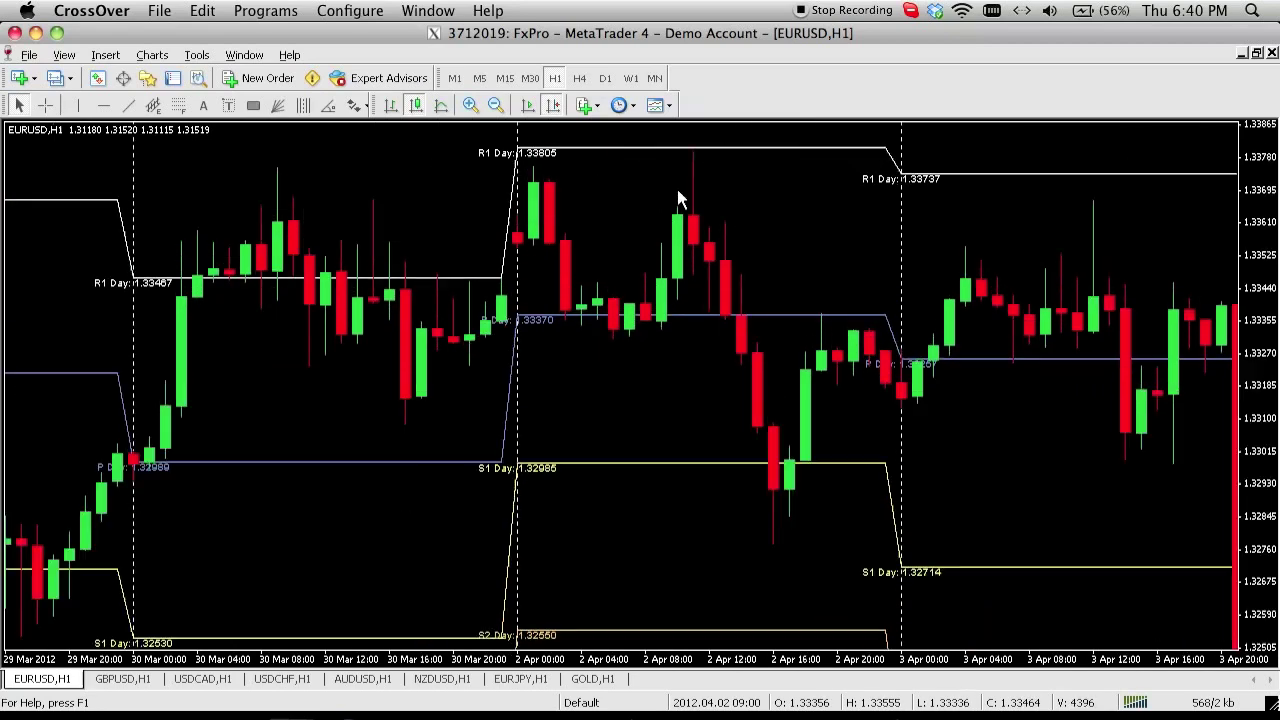
pyautogui.moveTo(380, 277); pyautogui.dragTo(640, 280)
pyautogui.moveTo(350, 338); pyautogui.dragTo(566, 320)
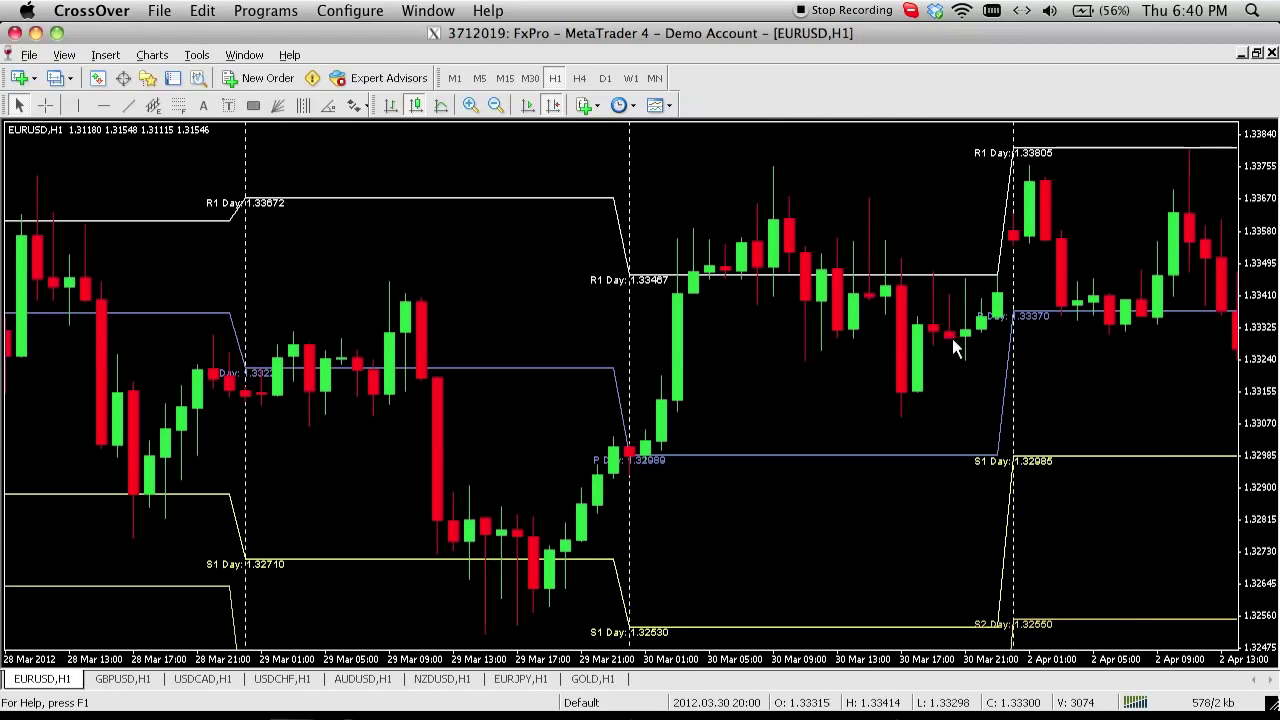
pyautogui.moveTo(1256, 288); pyautogui.dragTo(1257, 340)
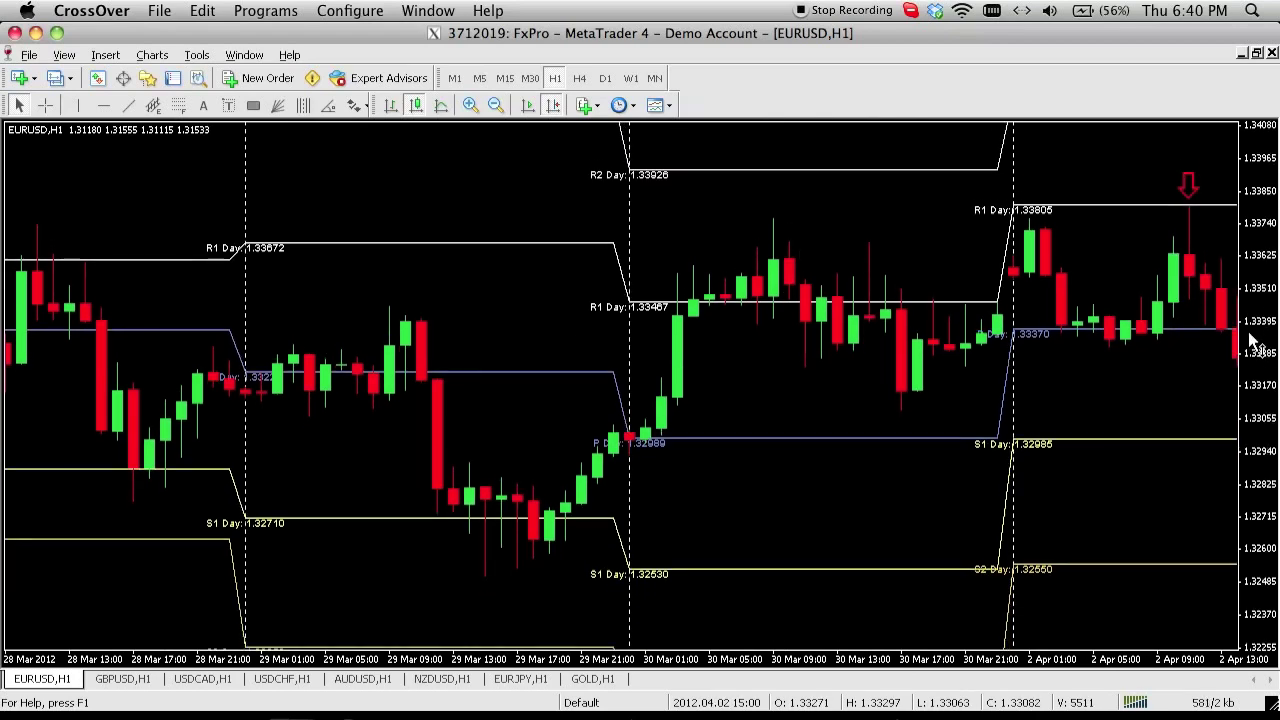
# Place an Arrow Up below each of the long lower wicks of the 29 March 15:00 and 17:00 candles
pyautogui.click(358, 106)
pyautogui.click(390, 178)
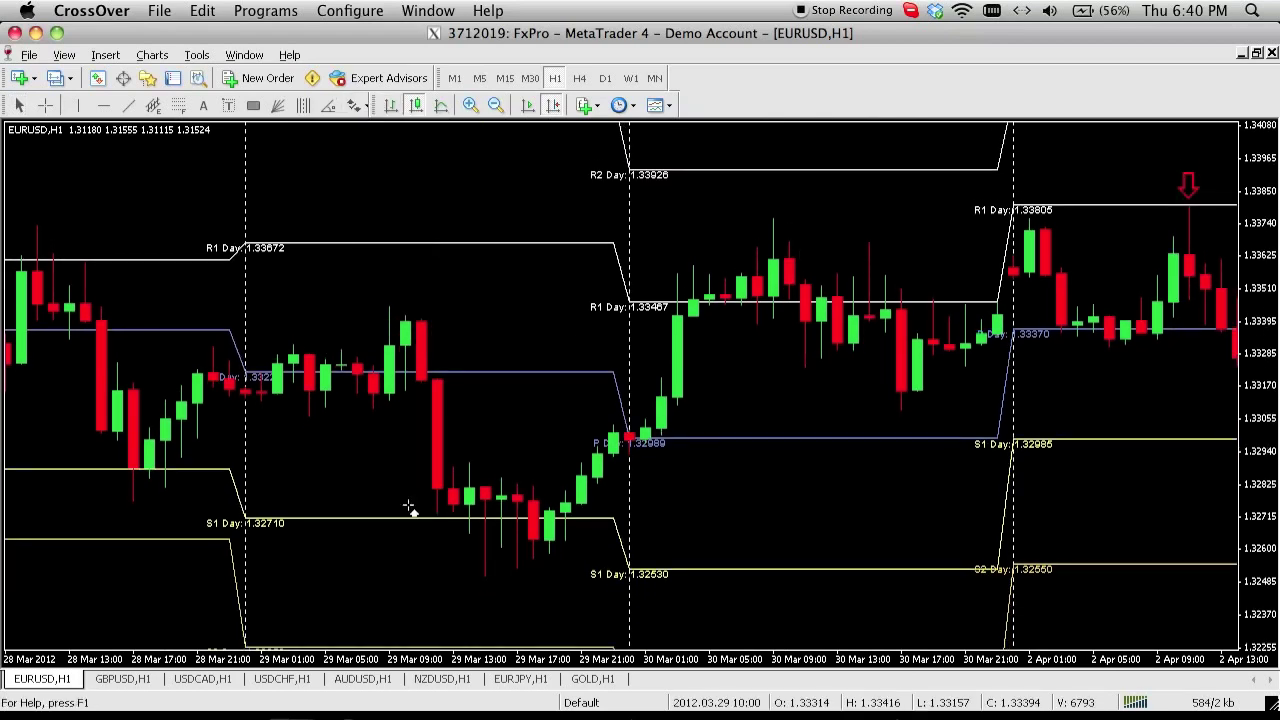
pyautogui.click(487, 600)
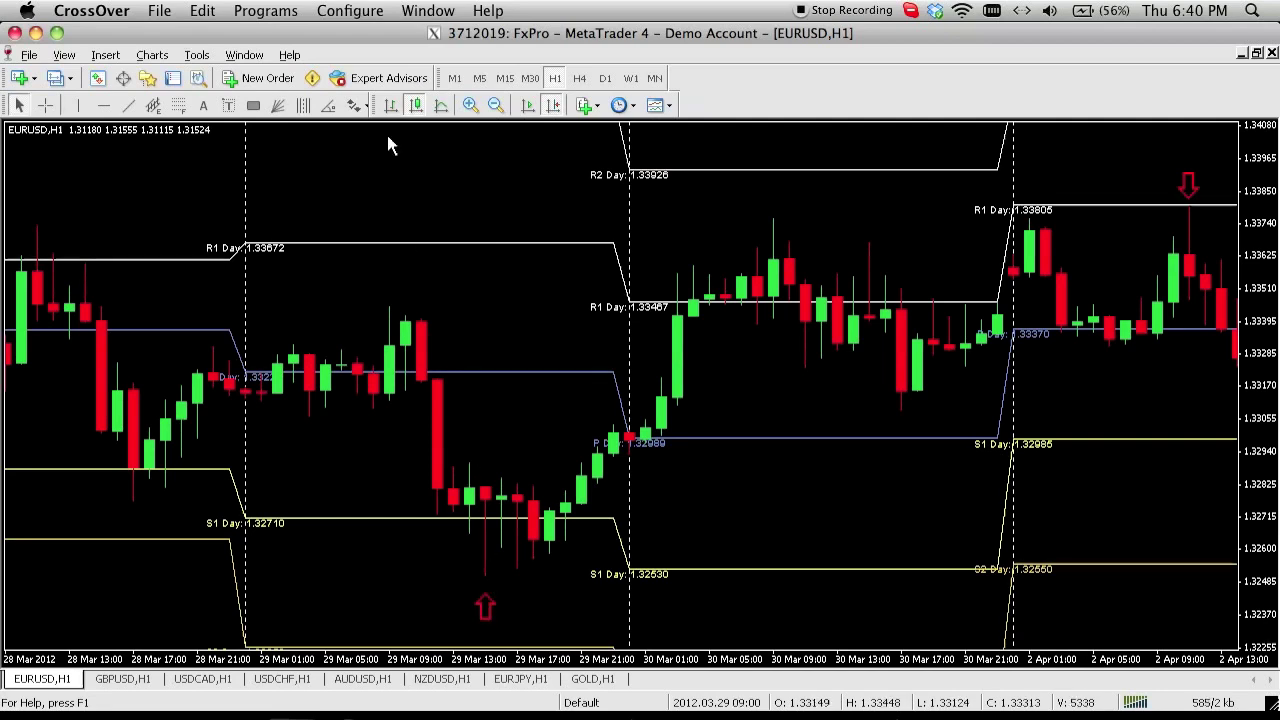
pyautogui.click(358, 106)
pyautogui.click(395, 176)
pyautogui.click(517, 585)
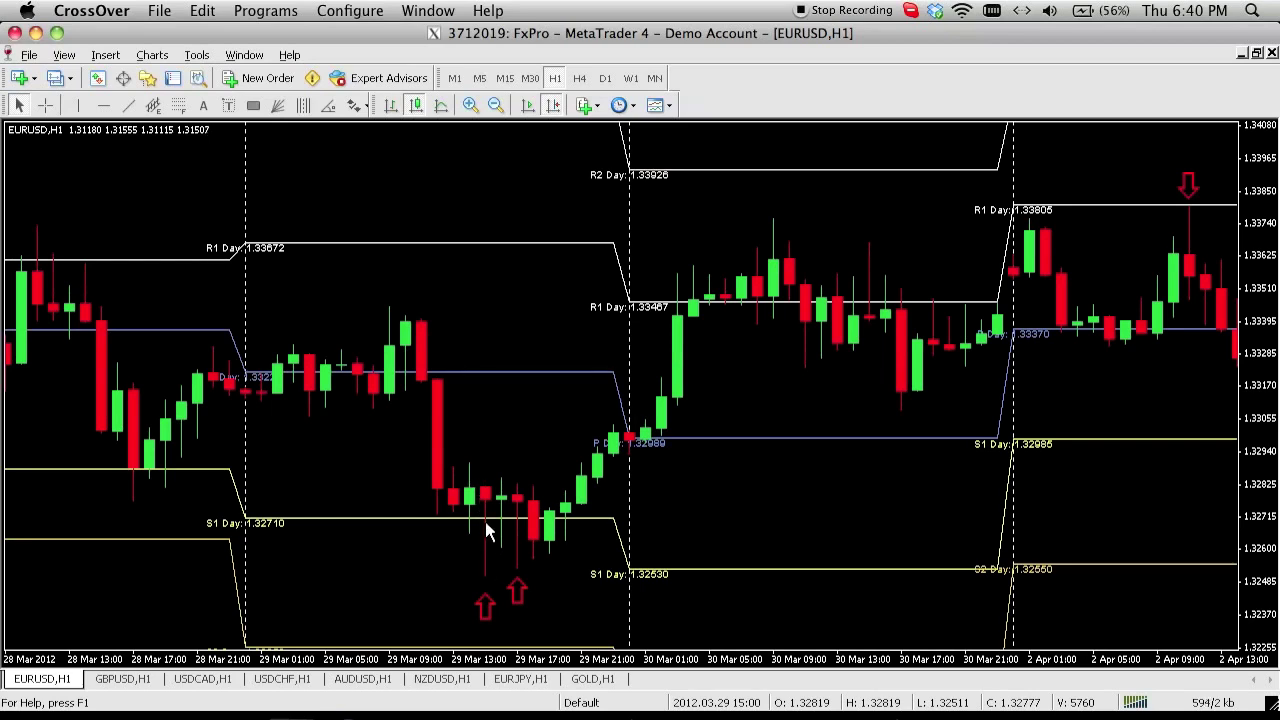
# Go back to 27 March and position an Arrow Down at the tip of the 12:00 candle's upper wick
pyautogui.moveTo(365, 440); pyautogui.dragTo(699, 376)
pyautogui.moveTo(380, 320); pyautogui.dragTo(557, 314)
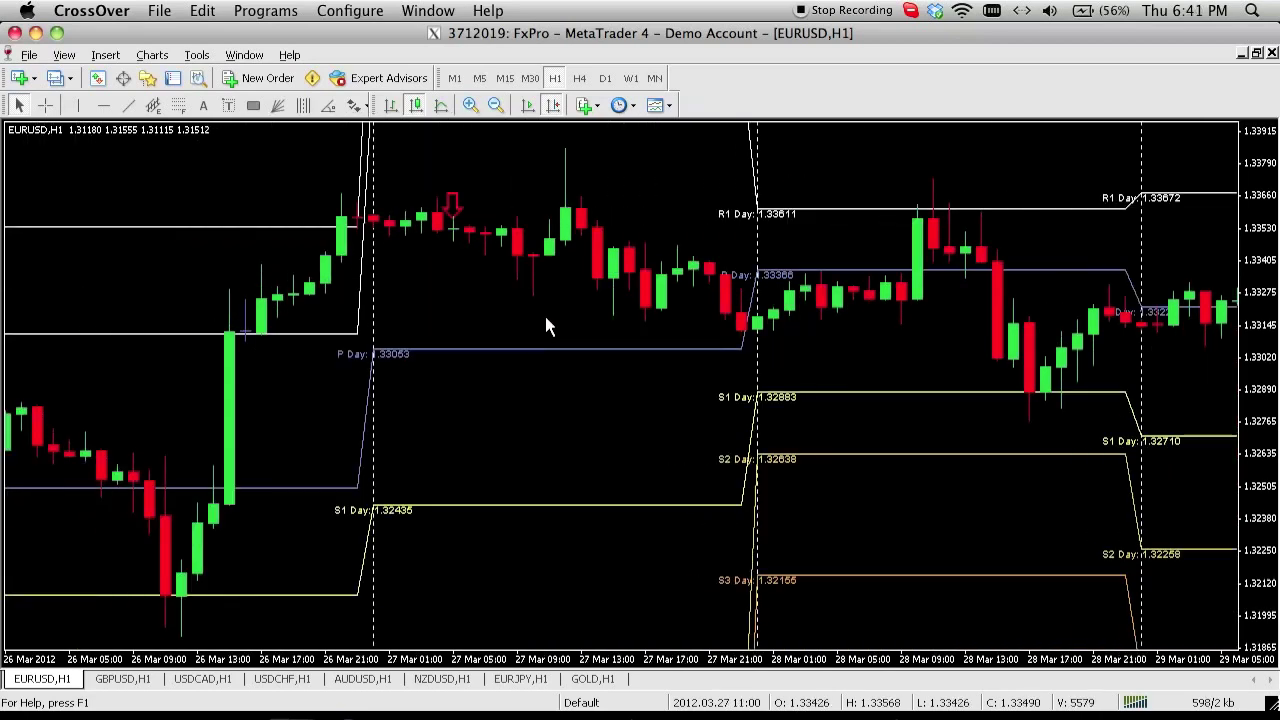
pyautogui.moveTo(471, 206); pyautogui.dragTo(563, 251)
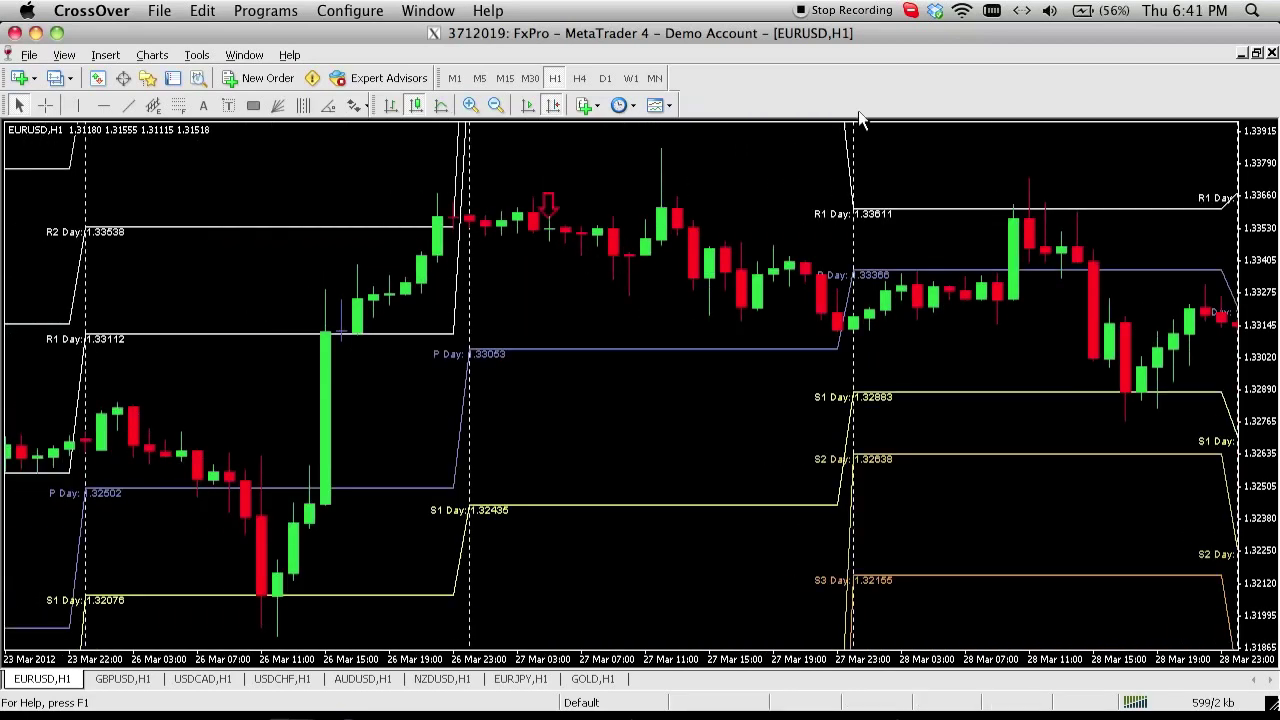
pyautogui.moveTo(587, 163); pyautogui.dragTo(797, 140)
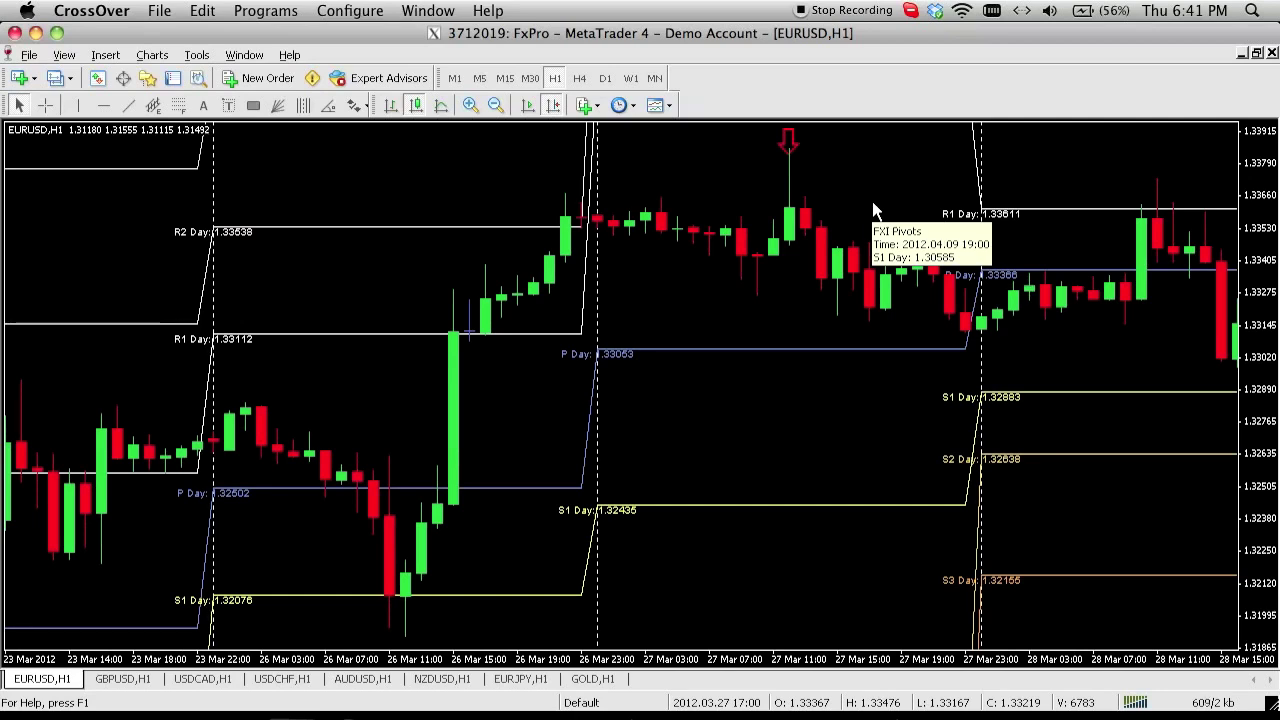
# Move the Arrow Down from the 27 March candle to just above the upper wick of the 23 March 11:00 candle
pyautogui.scroll(4, 620, 271)
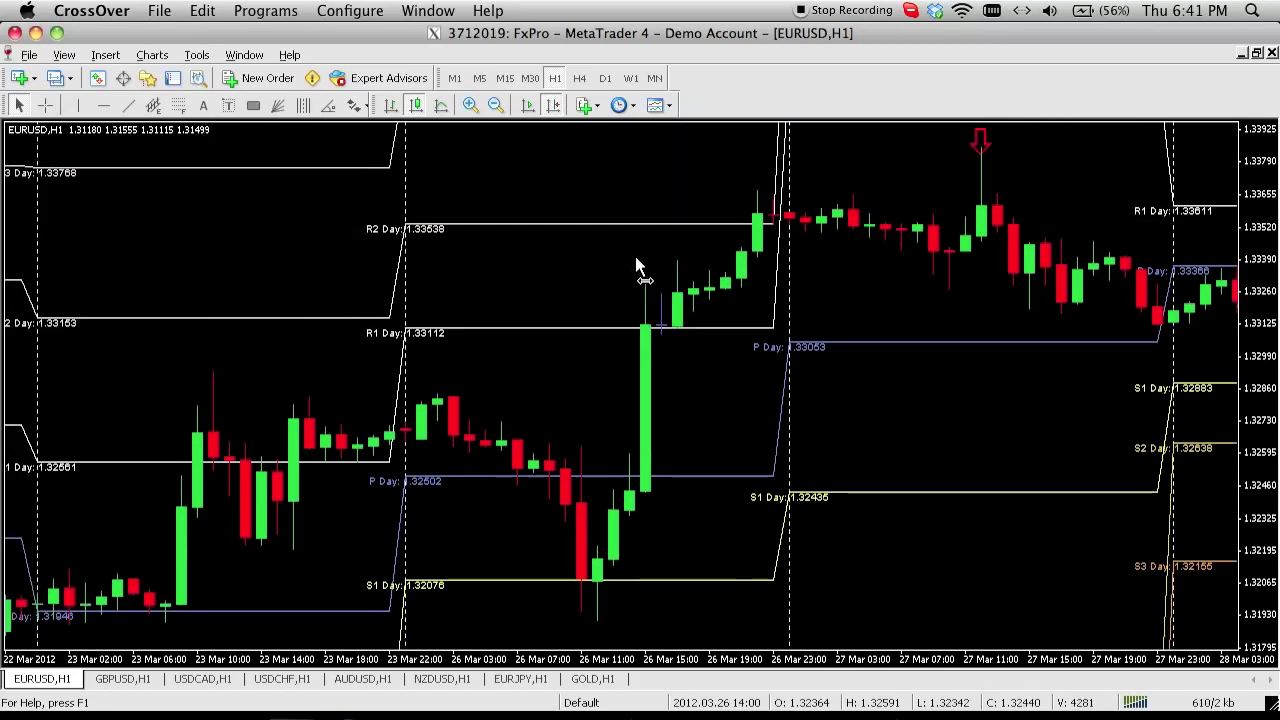
pyautogui.scroll(2, 663, 263)
pyautogui.click(1058, 146)
pyautogui.moveTo(925, 160)
pyautogui.mouseDown()
pyautogui.moveTo(280, 326)
pyautogui.moveTo(300, 297)
pyautogui.moveTo(292, 312)
pyautogui.mouseUp()
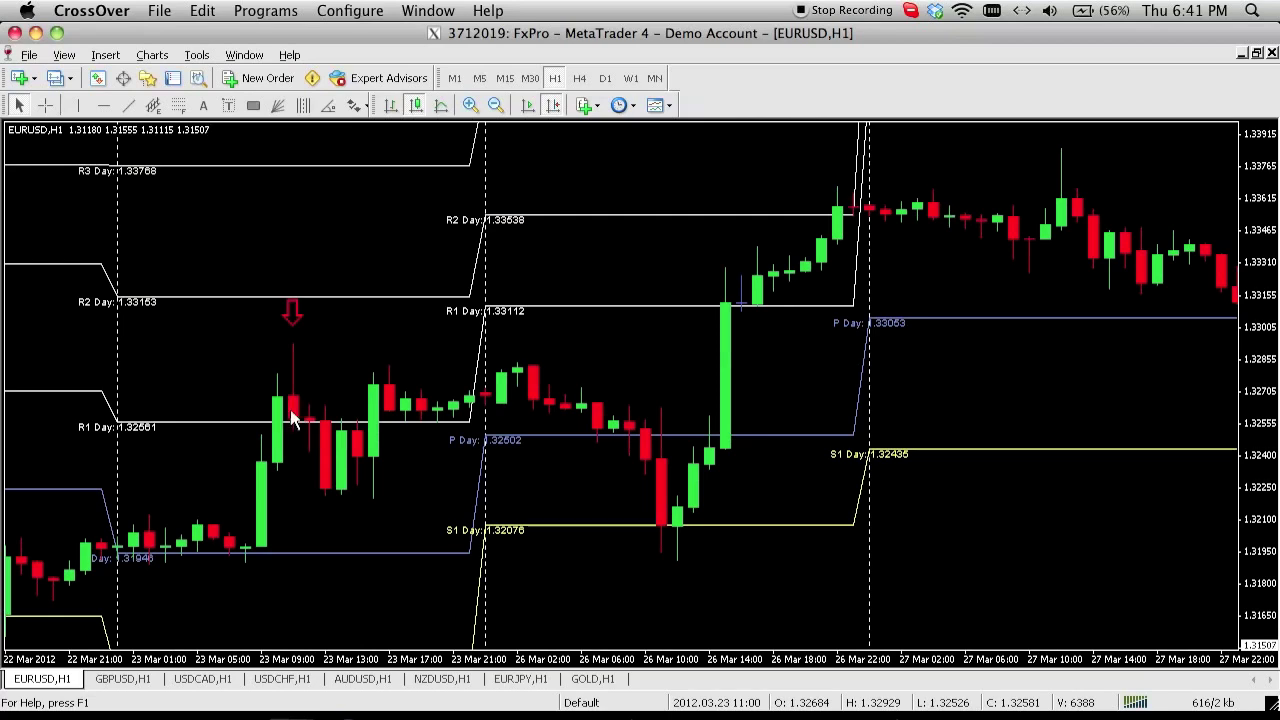
pyautogui.doubleClick(294, 310)
pyautogui.moveTo(294, 308)
pyautogui.mouseDown()
pyautogui.moveTo(289, 349)
pyautogui.moveTo(261, 386)
pyautogui.moveTo(275, 294)
pyautogui.moveTo(293, 303)
pyautogui.mouseUp()
pyautogui.moveTo(340, 437)
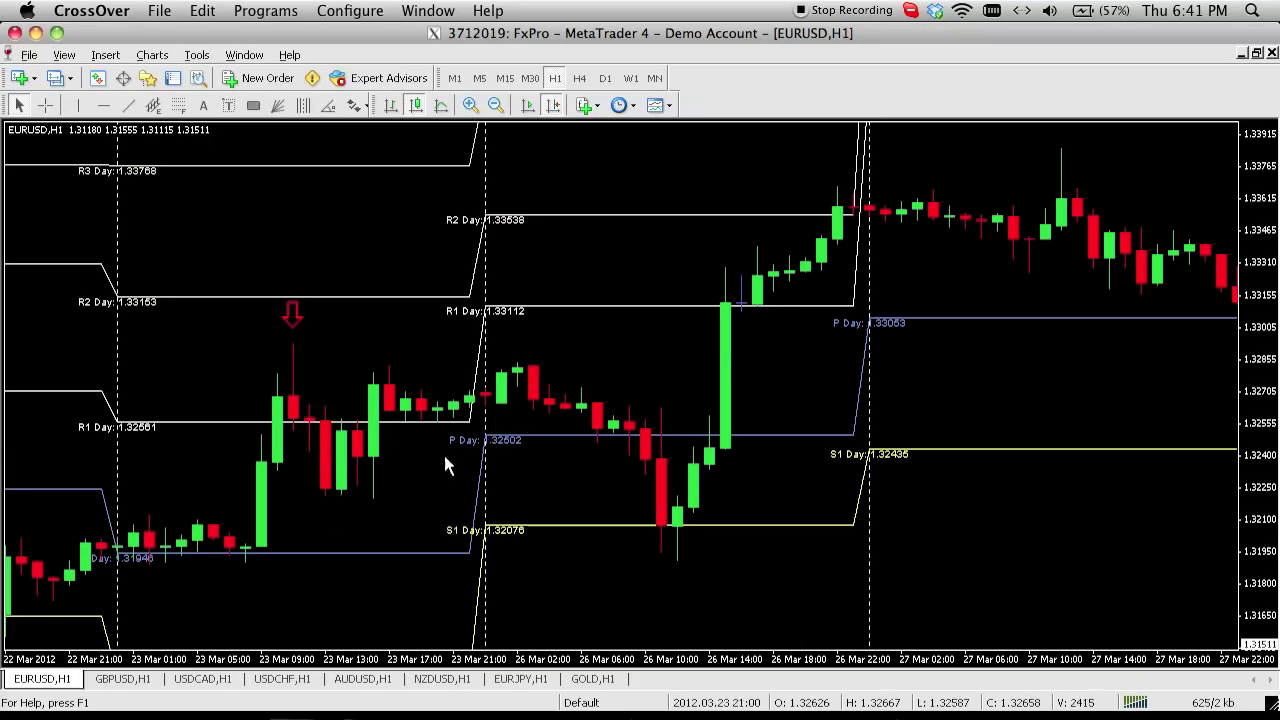
# Examine the 22 March candles from 11:00 to 15:00 around the S1 pivot level
pyautogui.hscroll(-3, 443, 455)
pyautogui.hscroll(-5, 432, 421)
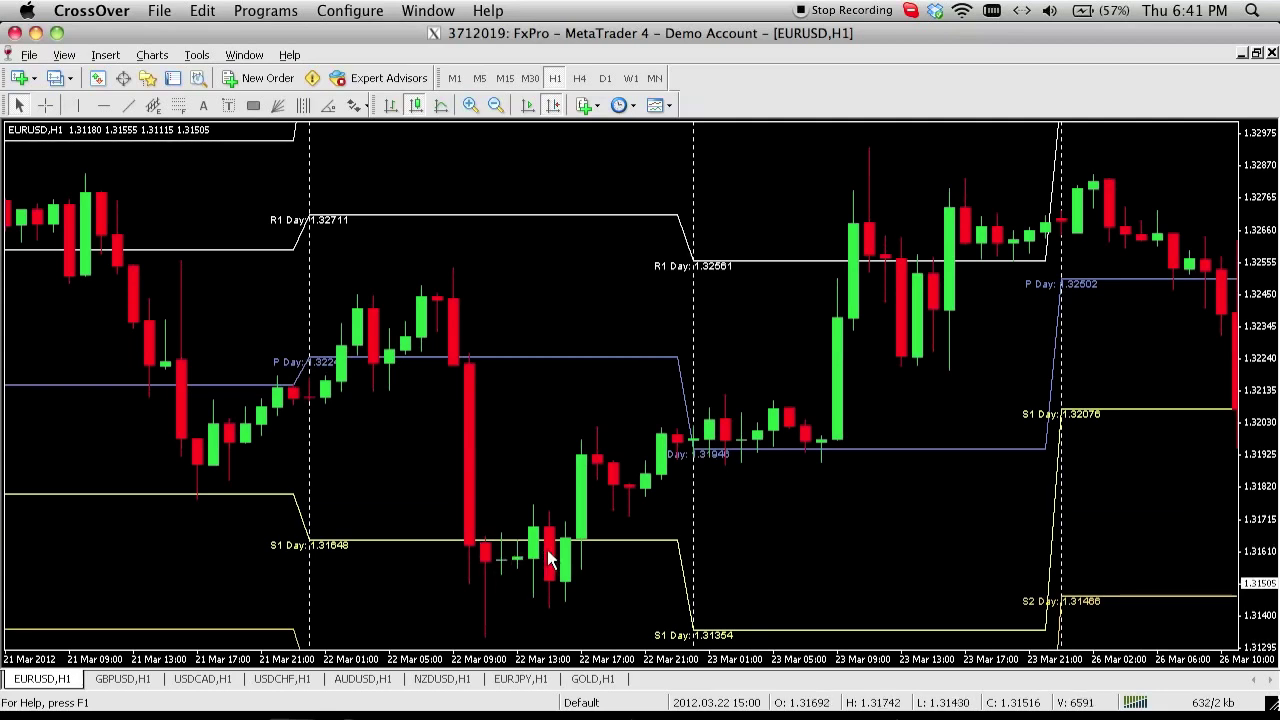
pyautogui.moveTo(546, 556)
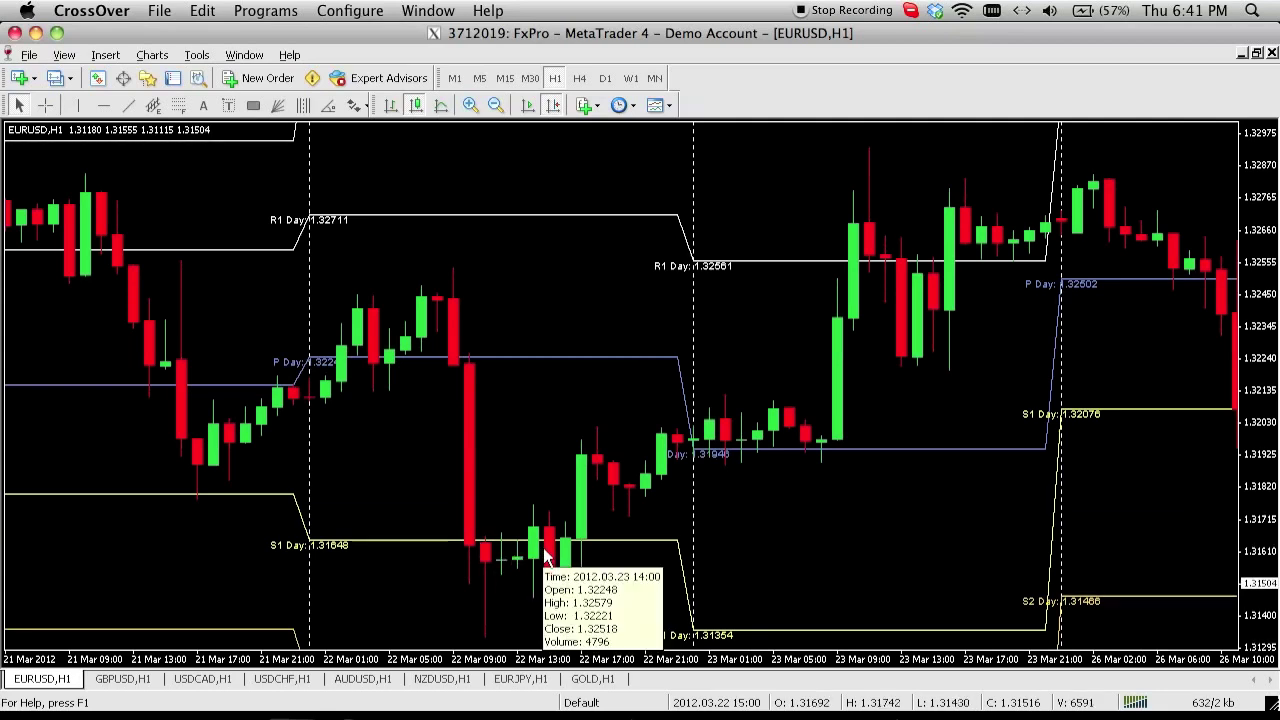
pyautogui.moveTo(484, 500)
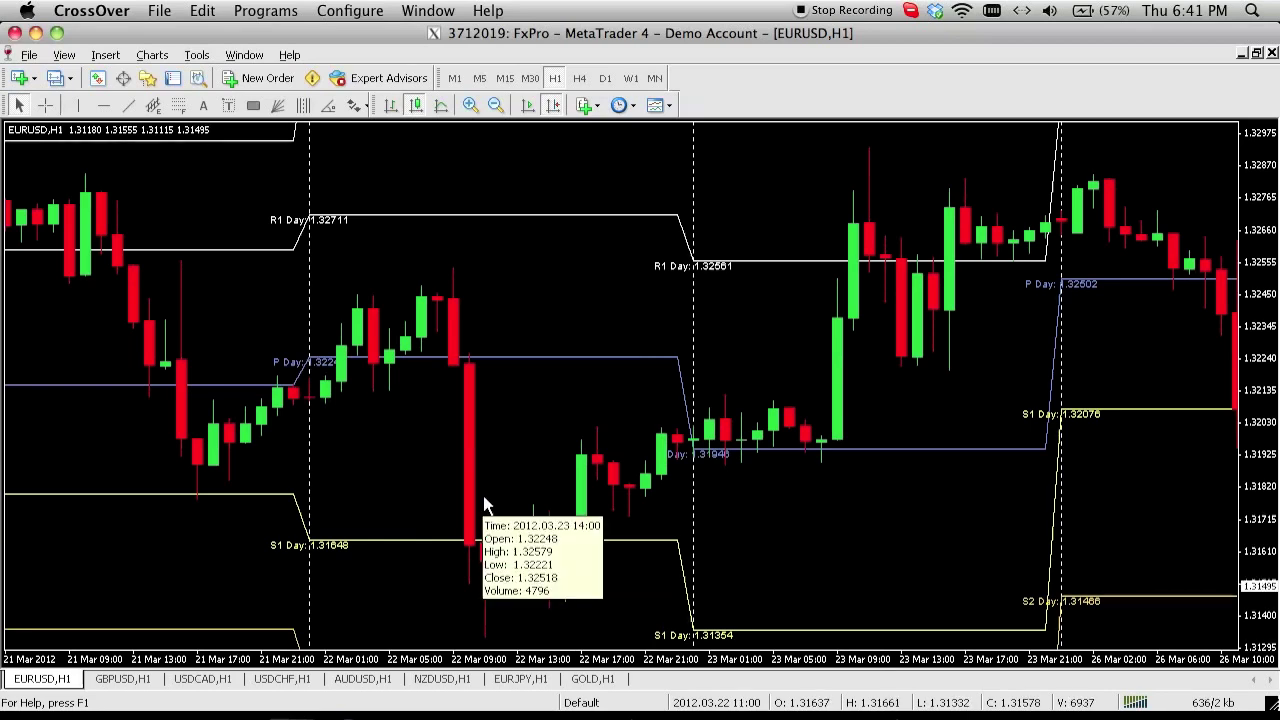
pyautogui.rightClick(801, 461)
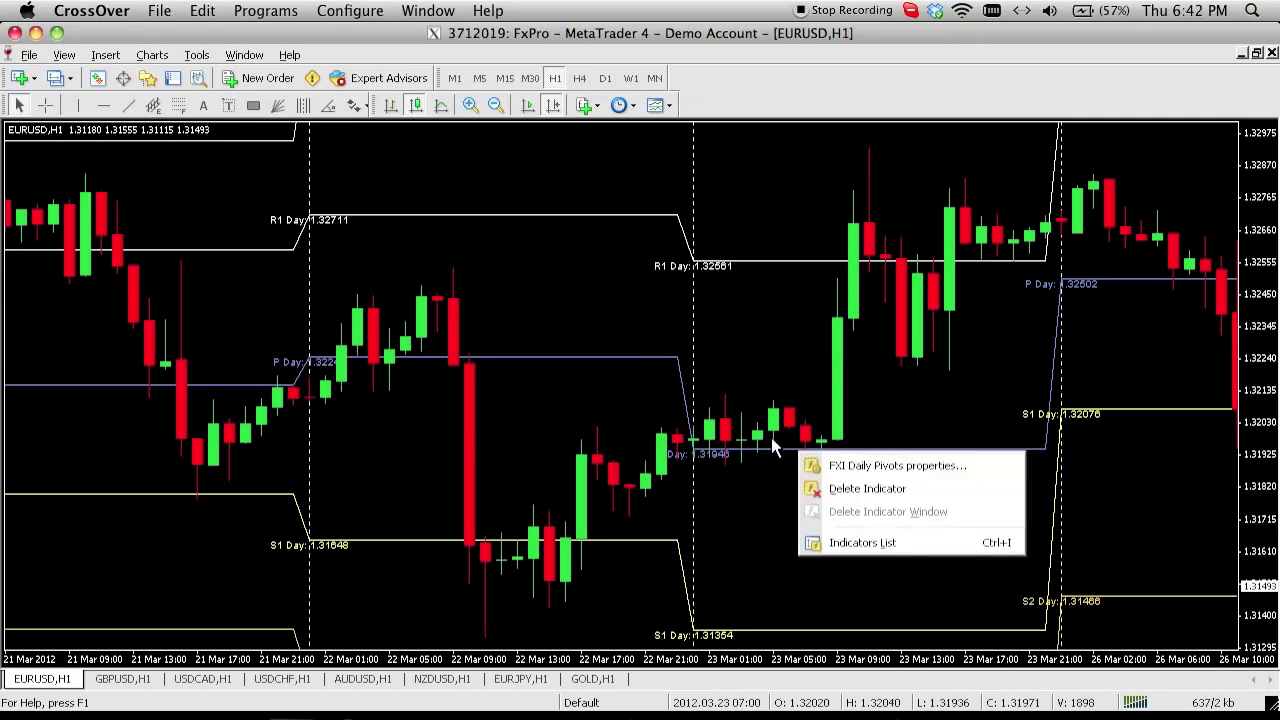
pyautogui.click(743, 338)
# Delete the Arrow Down above the 23 March 11:00 candle and return the chart to the 29 March candles
pyautogui.hscroll(10, 743, 338)
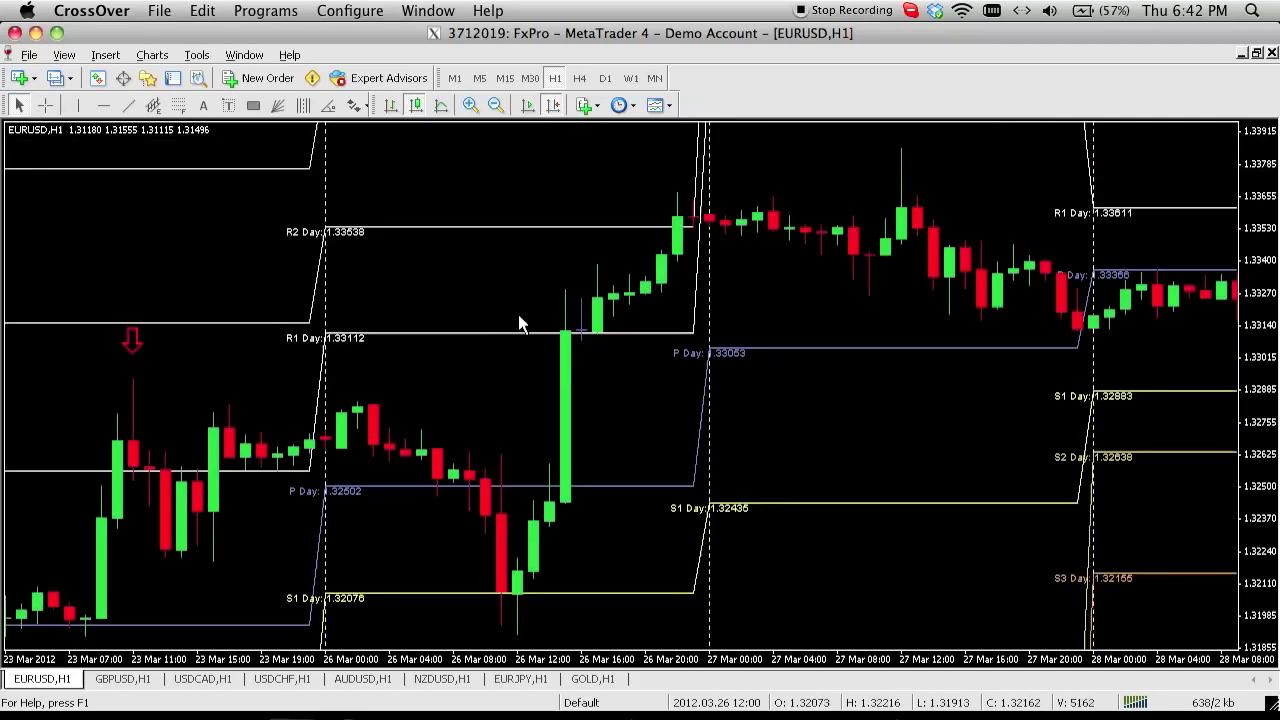
pyautogui.doubleClick(134, 342)
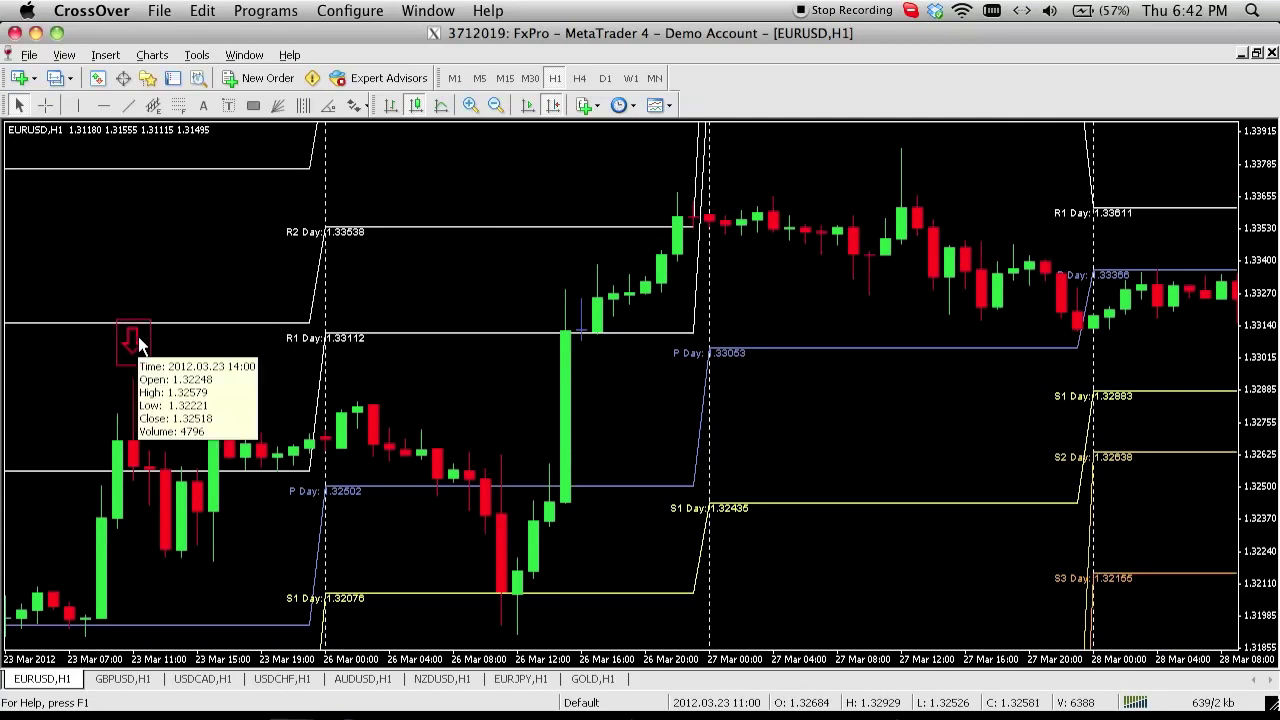
pyautogui.rightClick(139, 343)
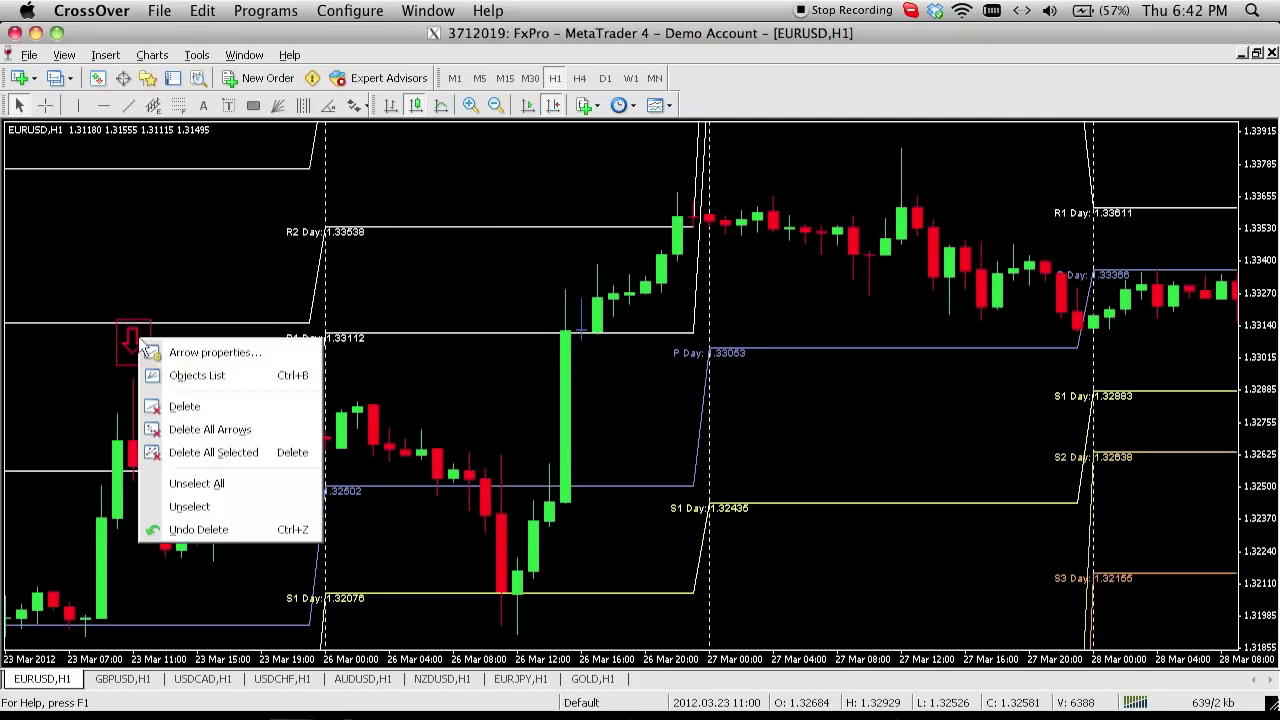
pyautogui.click(190, 405)
pyautogui.hscroll(15, 613, 310)
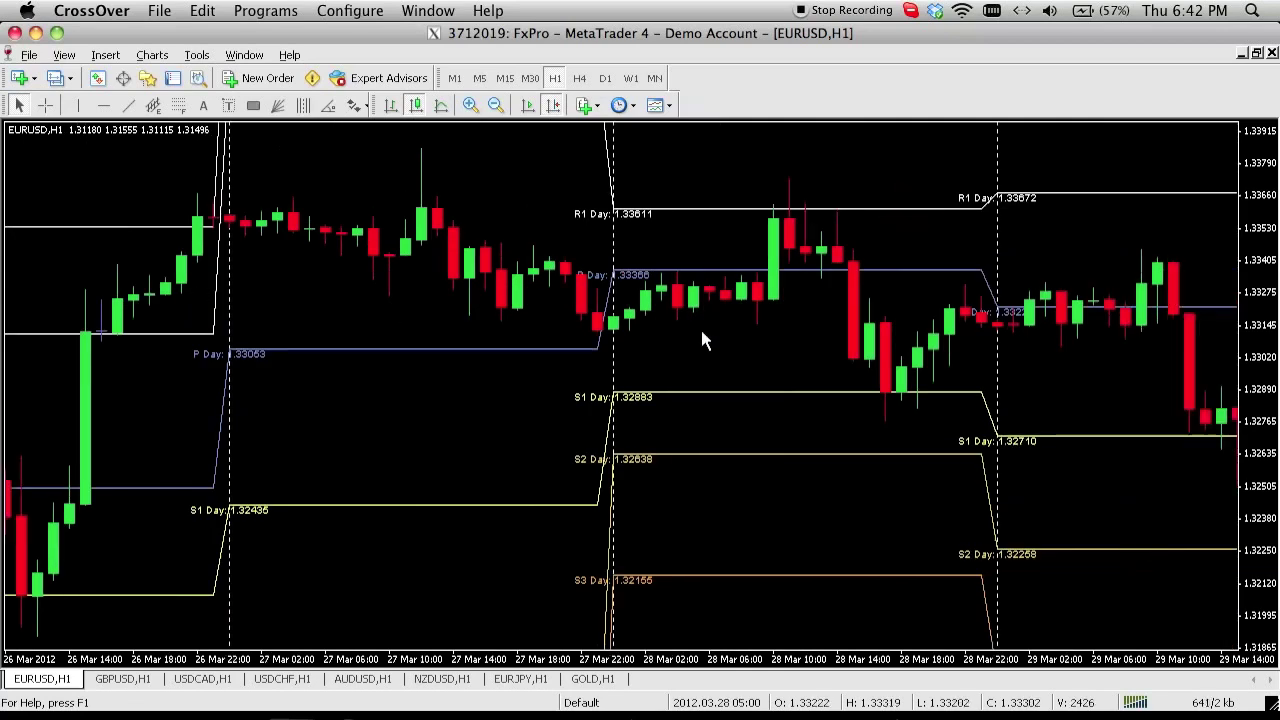
pyautogui.hscroll(10, 550, 305)
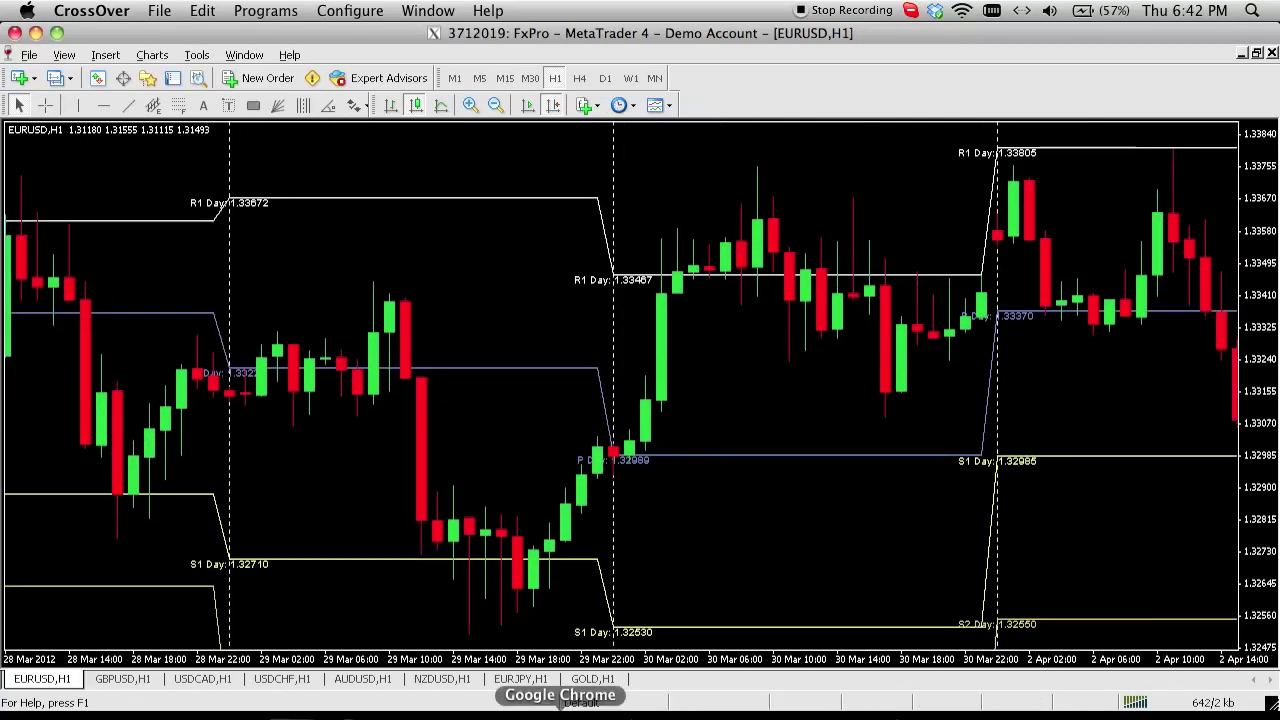
# Switch to Chrome and show the Urban Forex site's Pro Trading Strategy discussion down to its Pivots.zip attachment
pyautogui.click(560, 710)
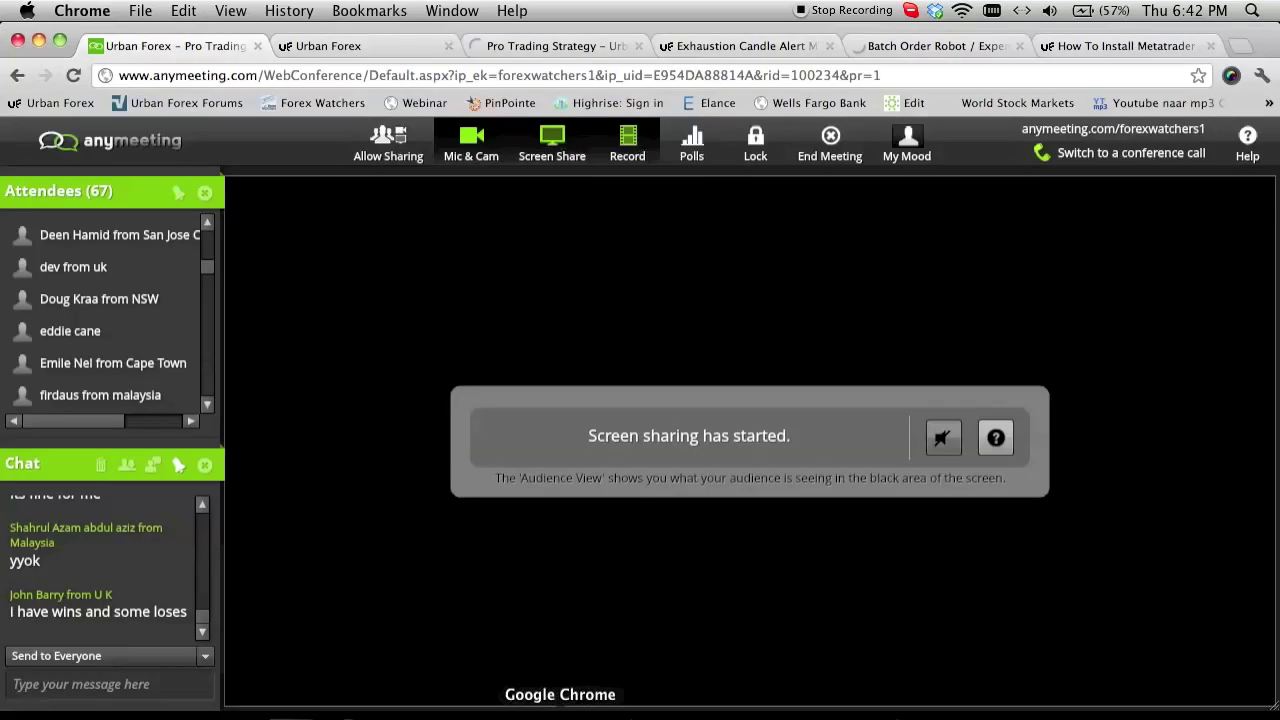
pyautogui.click(352, 47)
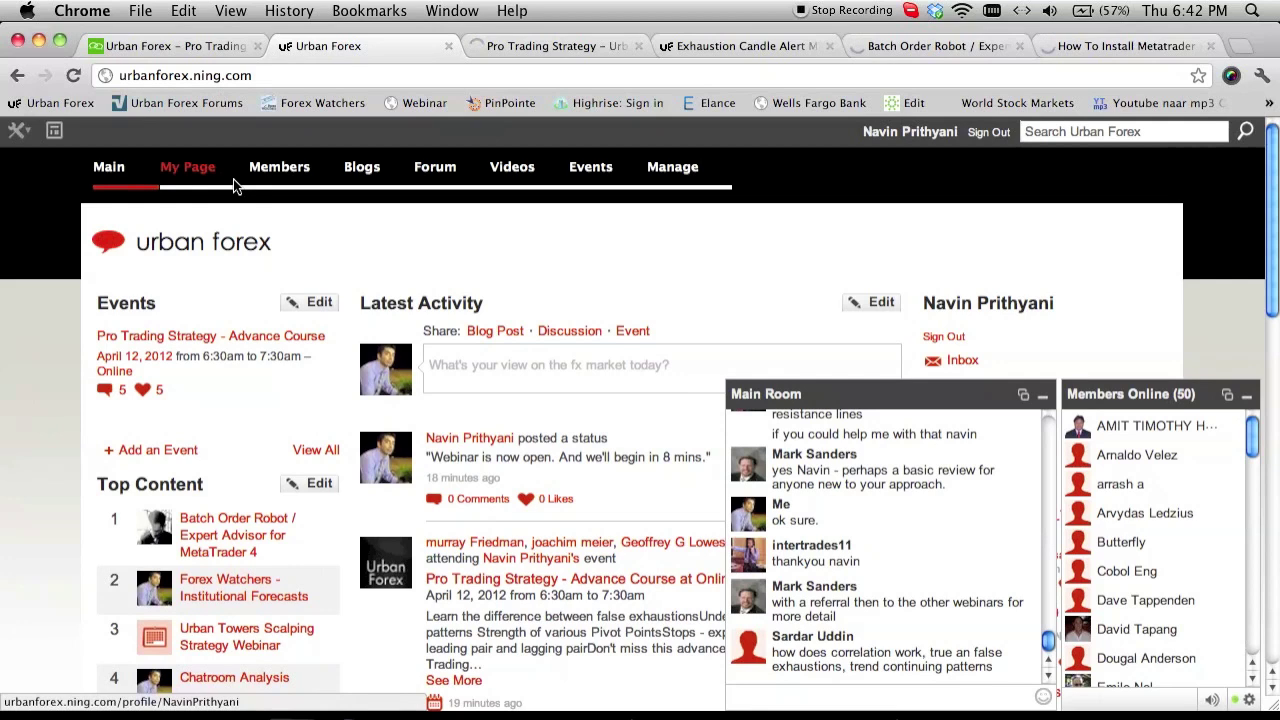
pyautogui.click(491, 50)
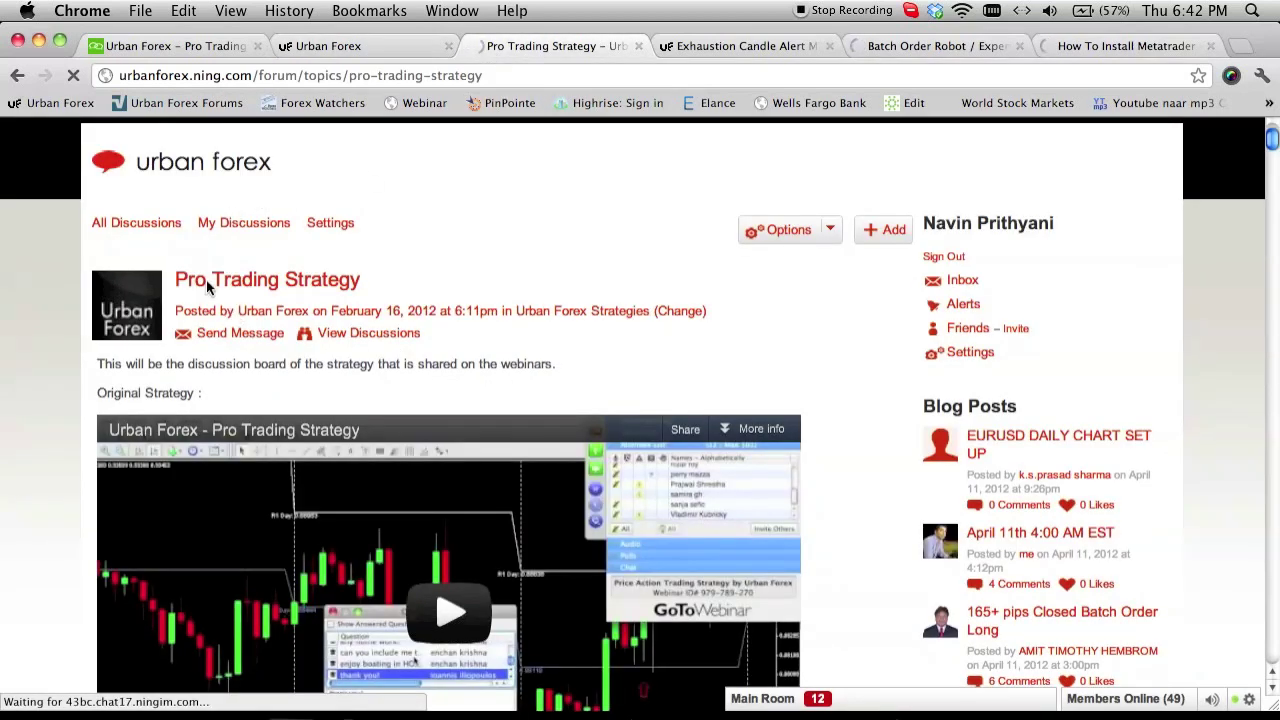
pyautogui.scroll(-10, 39, 405)
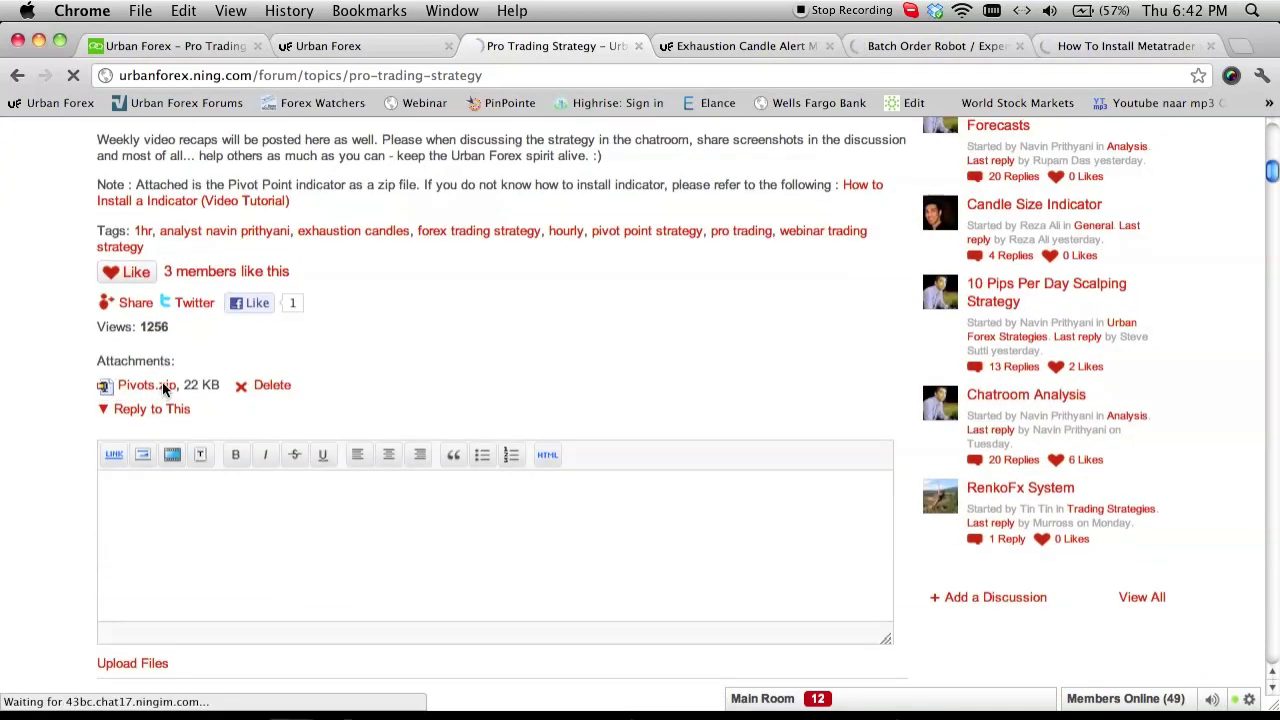
# Open the linked indicator installation video tutorial from the discussion and show its page, checking the Urban Forex home page while it loads
pyautogui.rightClick(845, 192)
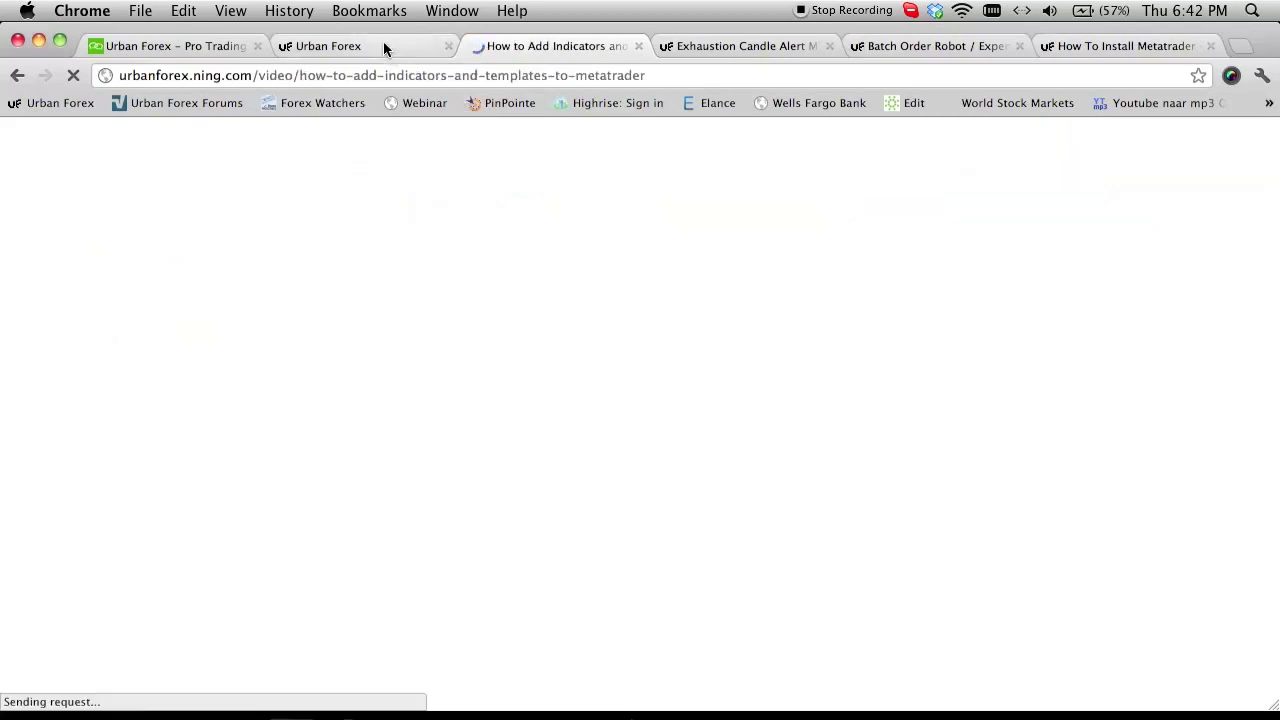
pyautogui.click(383, 41)
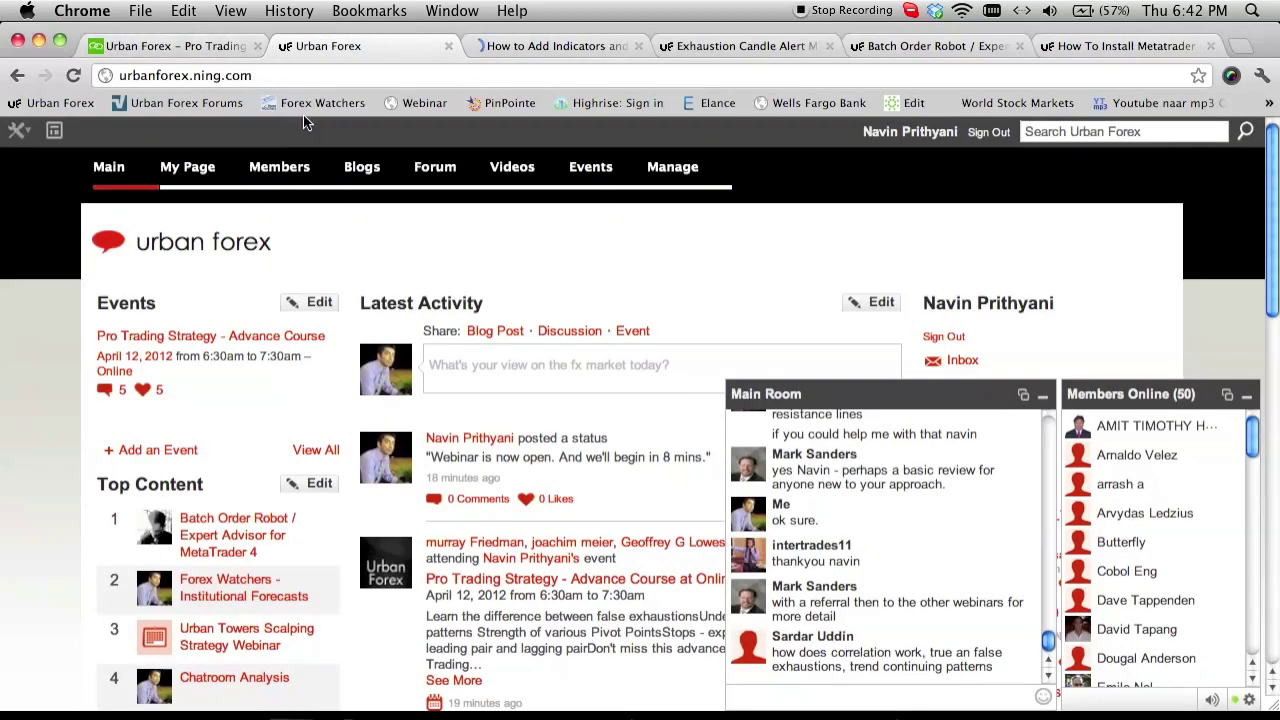
pyautogui.click(538, 45)
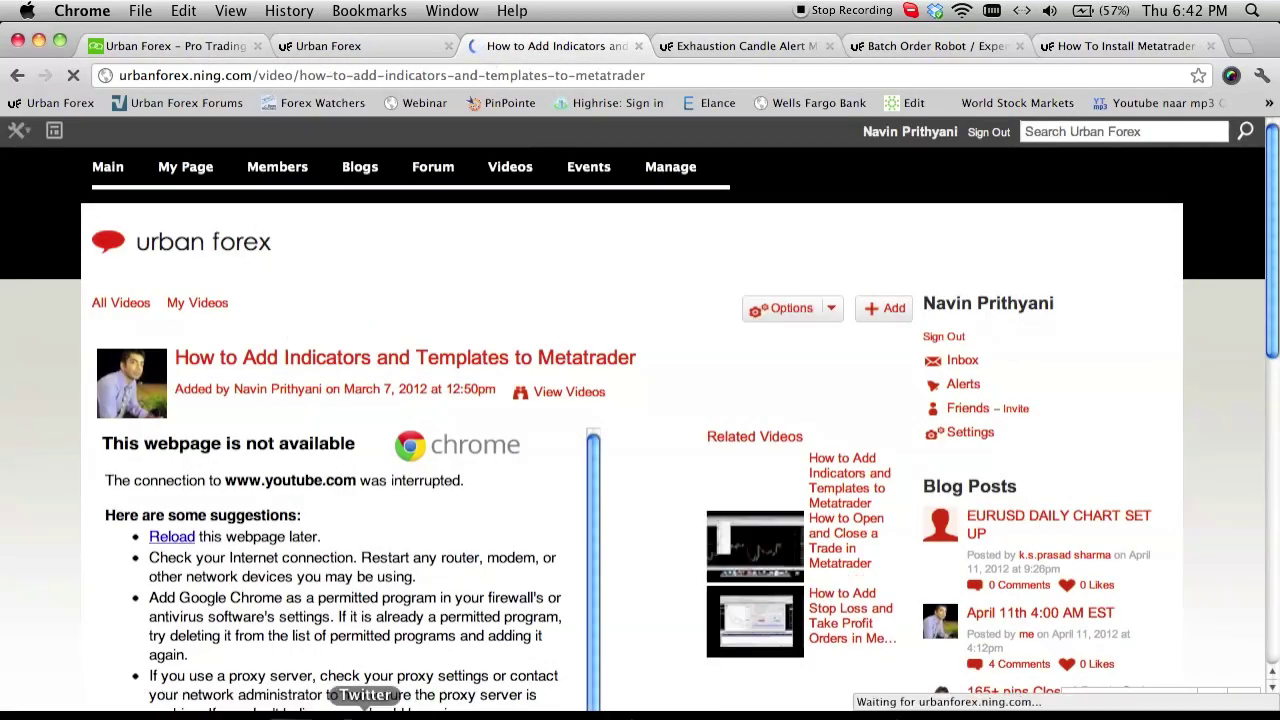
# Switch to MetaTrader 4 and examine the EURUSD H1 candles from 2 April through 6 to 10 April 2012
pyautogui.click(300, 710)
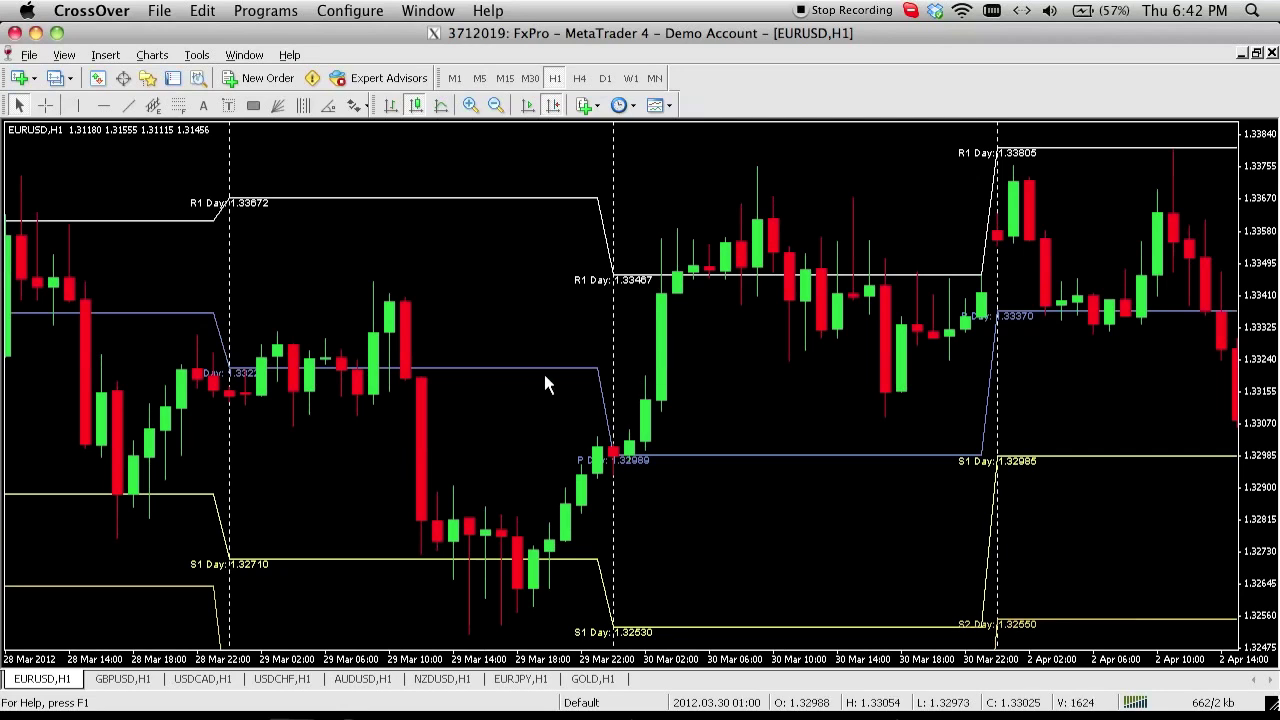
pyautogui.moveTo(1034, 334); pyautogui.dragTo(675, 430)
pyautogui.scroll(-5, 923, 391)
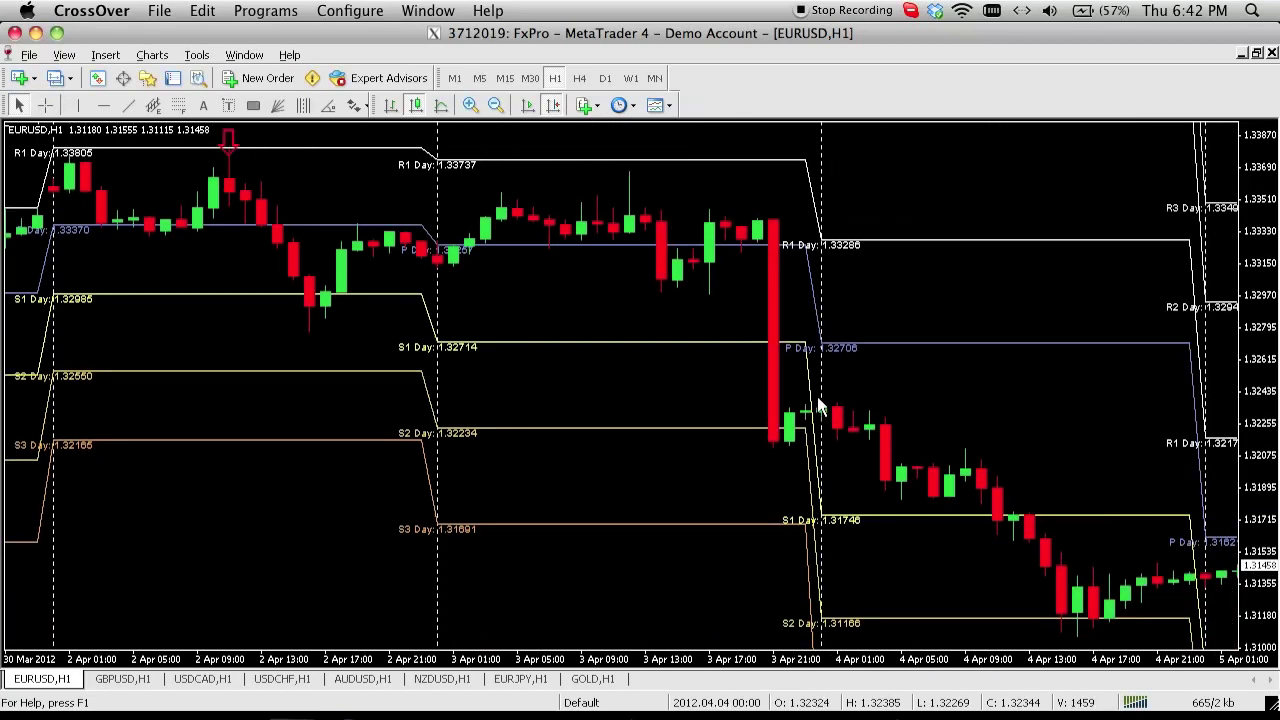
pyautogui.moveTo(818, 405)
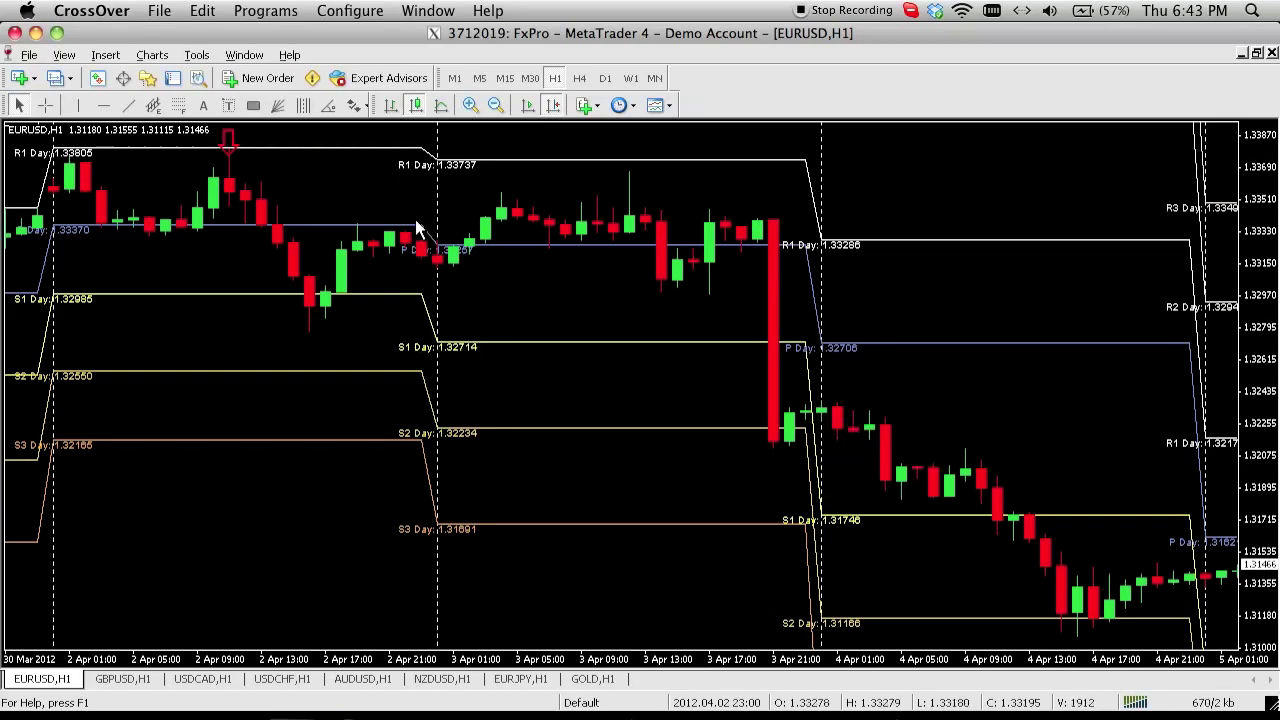
pyautogui.moveTo(591, 316); pyautogui.dragTo(443, 309)
pyautogui.moveTo(846, 352)
pyautogui.mouseDown()
pyautogui.moveTo(600, 336)
pyautogui.moveTo(681, 320)
pyautogui.mouseUp()
pyautogui.moveTo(946, 334); pyautogui.dragTo(766, 294)
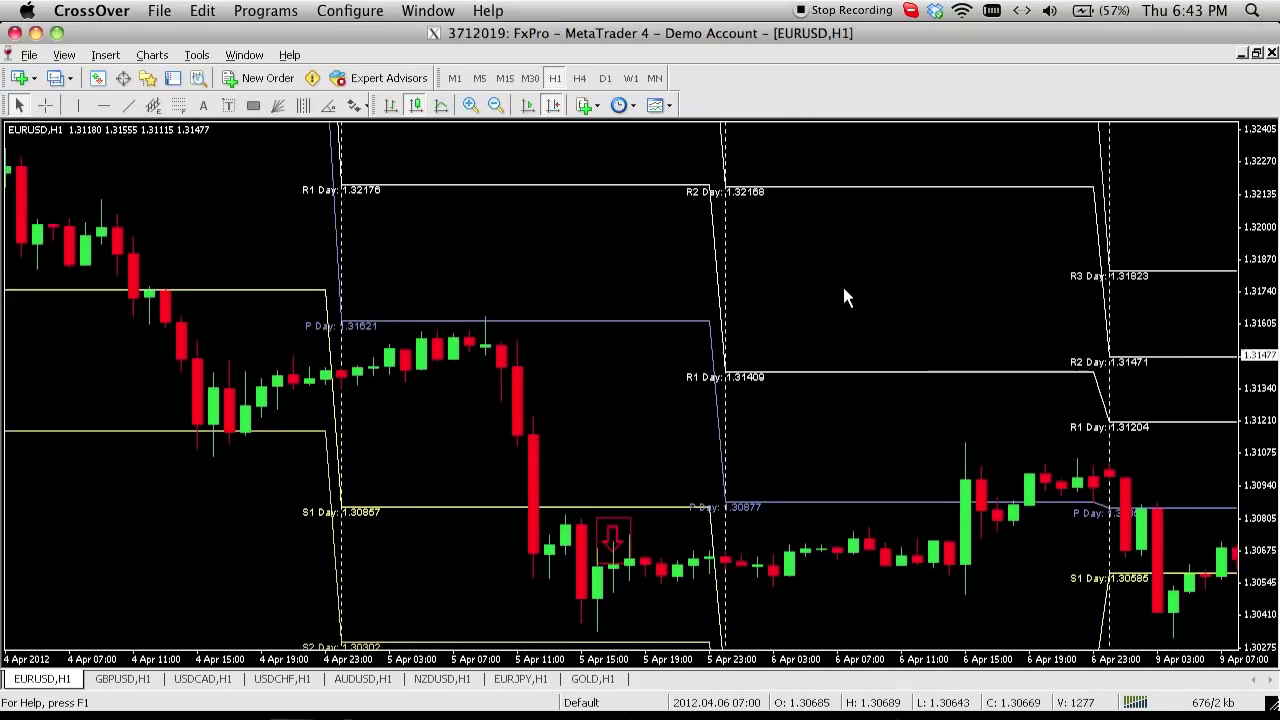
pyautogui.moveTo(844, 291)
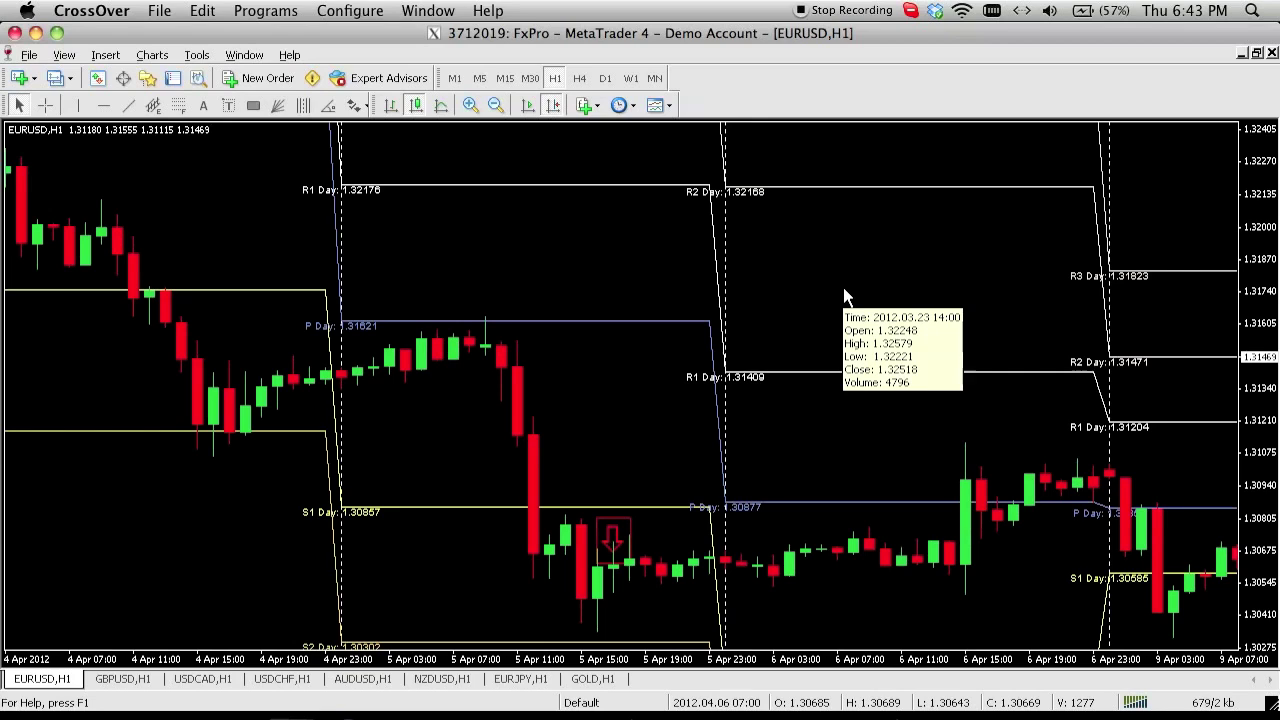
pyautogui.moveTo(924, 296)
pyautogui.mouseDown()
pyautogui.moveTo(753, 293)
pyautogui.moveTo(737, 271)
pyautogui.mouseUp()
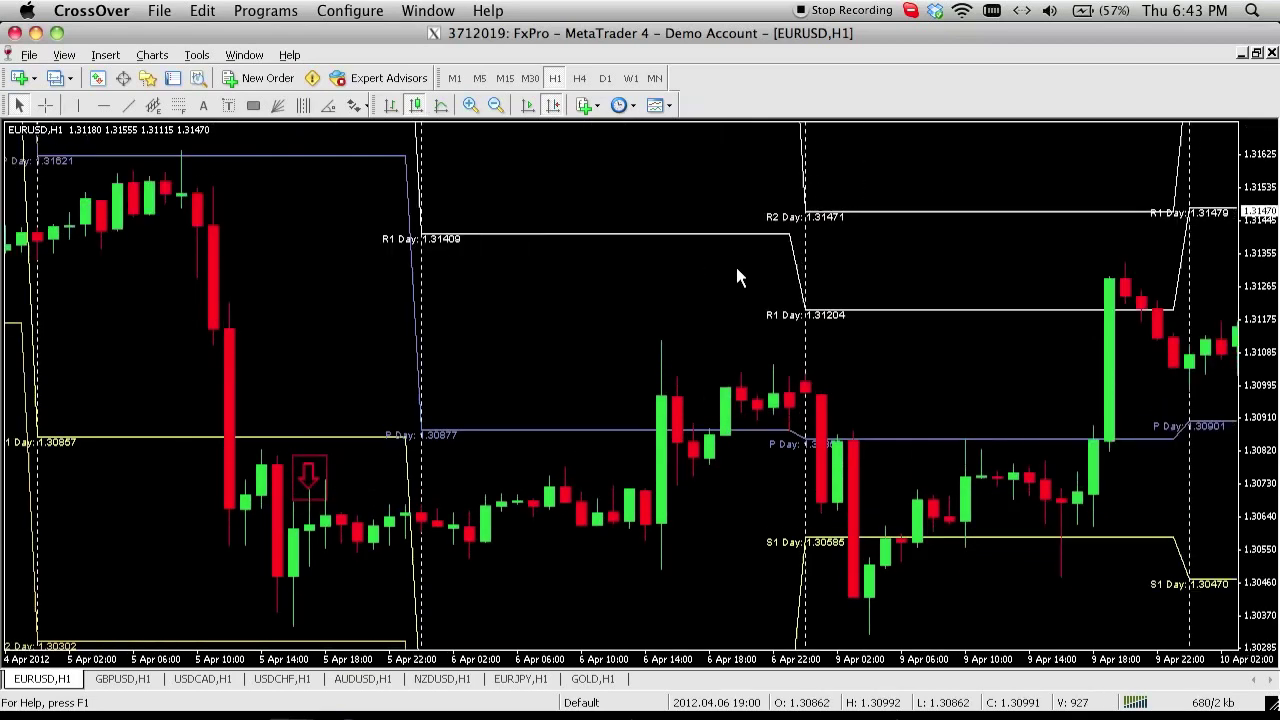
pyautogui.moveTo(843, 320); pyautogui.dragTo(706, 277)
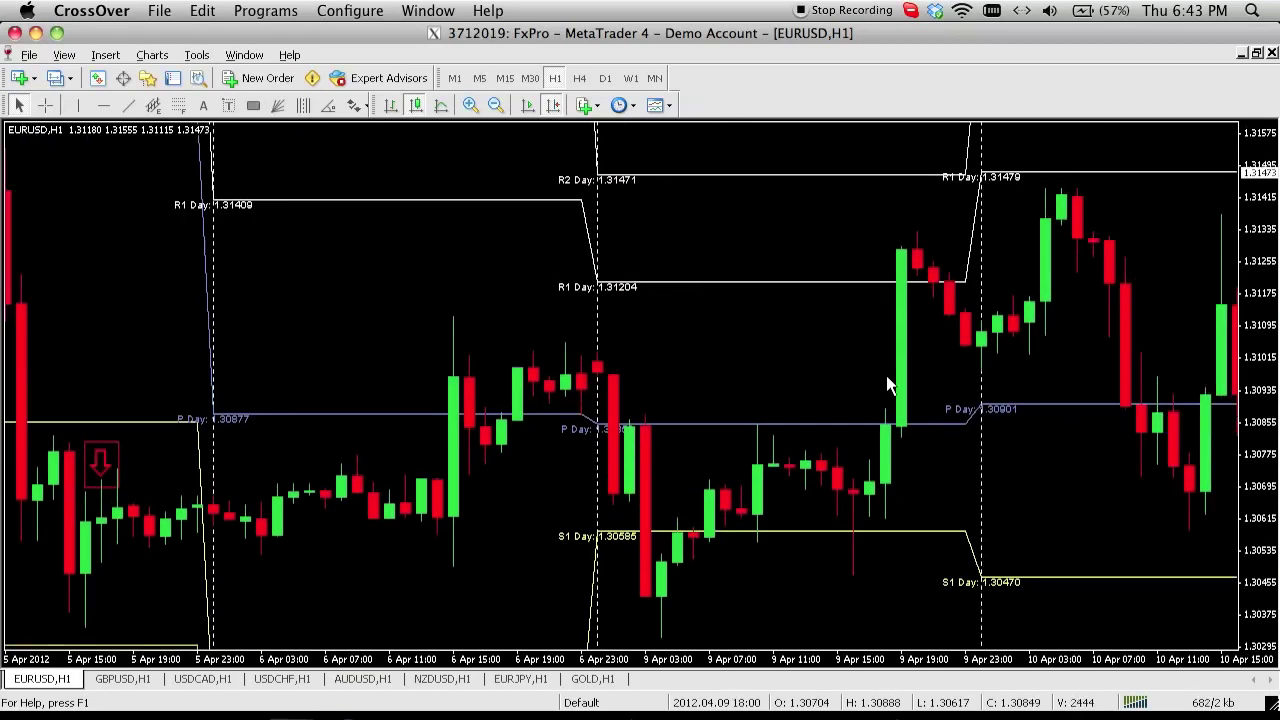
pyautogui.moveTo(903, 380); pyautogui.dragTo(705, 318)
pyautogui.moveTo(950, 430)
pyautogui.mouseDown()
pyautogui.moveTo(914, 429)
pyautogui.moveTo(930, 432)
pyautogui.mouseUp()
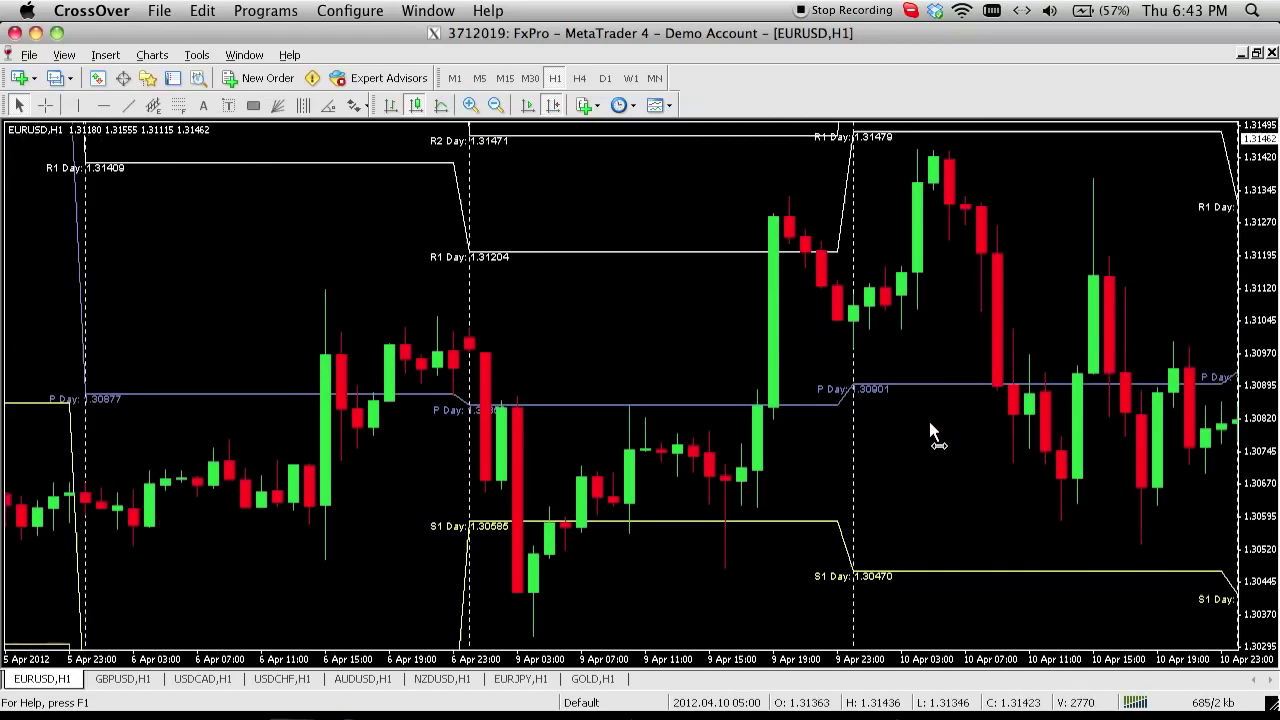
pyautogui.press('Right')
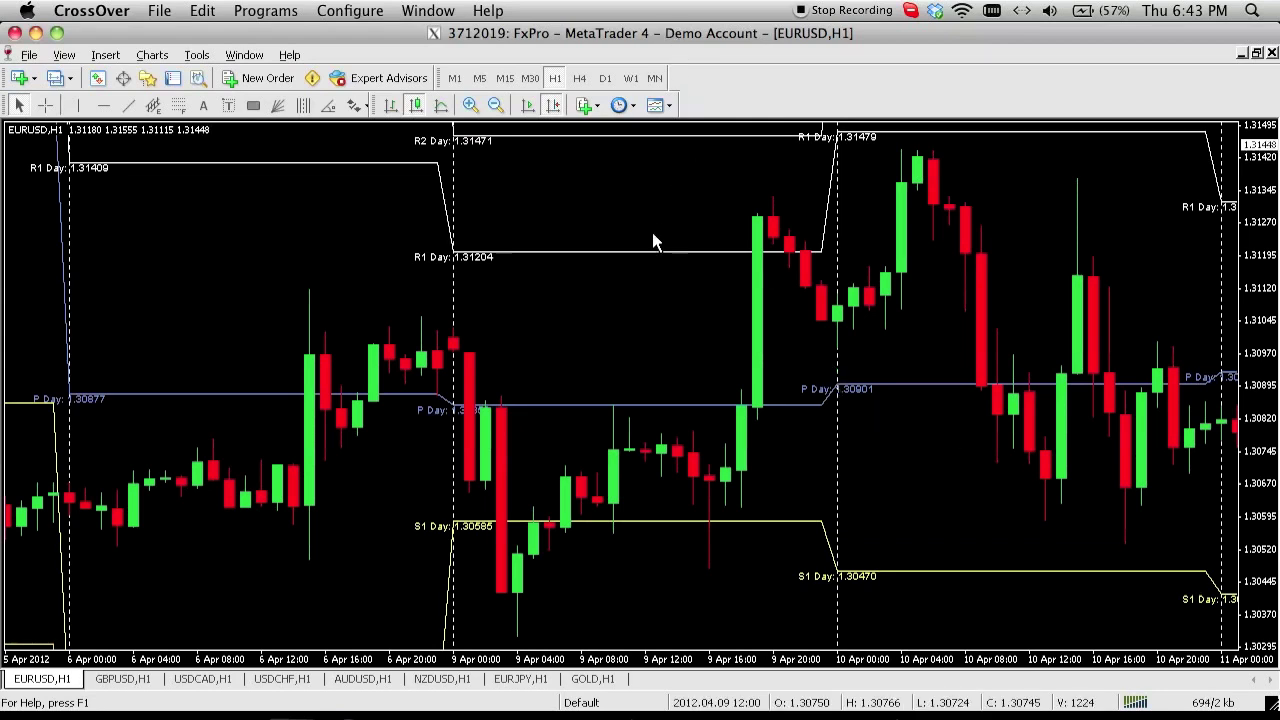
# Draw blue rectangles beneath the 10 April, 9 April and 6 April candles to mark each trading day
pyautogui.moveTo(652, 236)
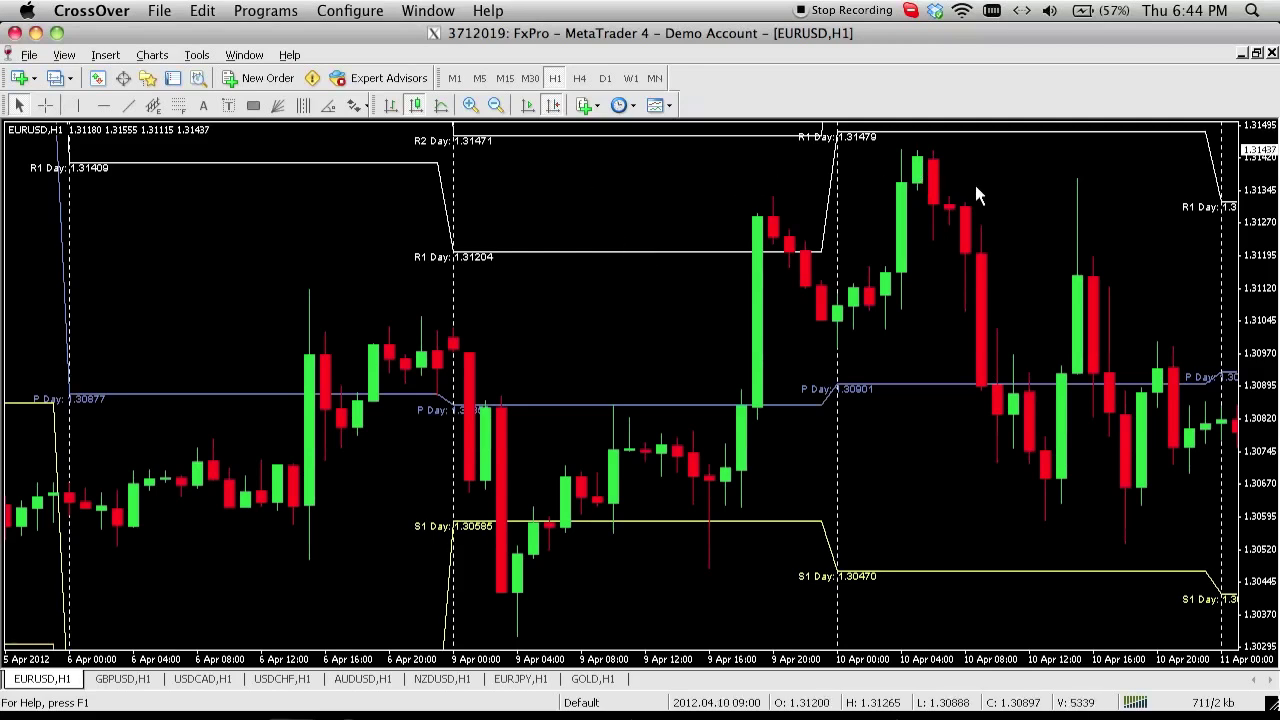
pyautogui.moveTo(995, 190)
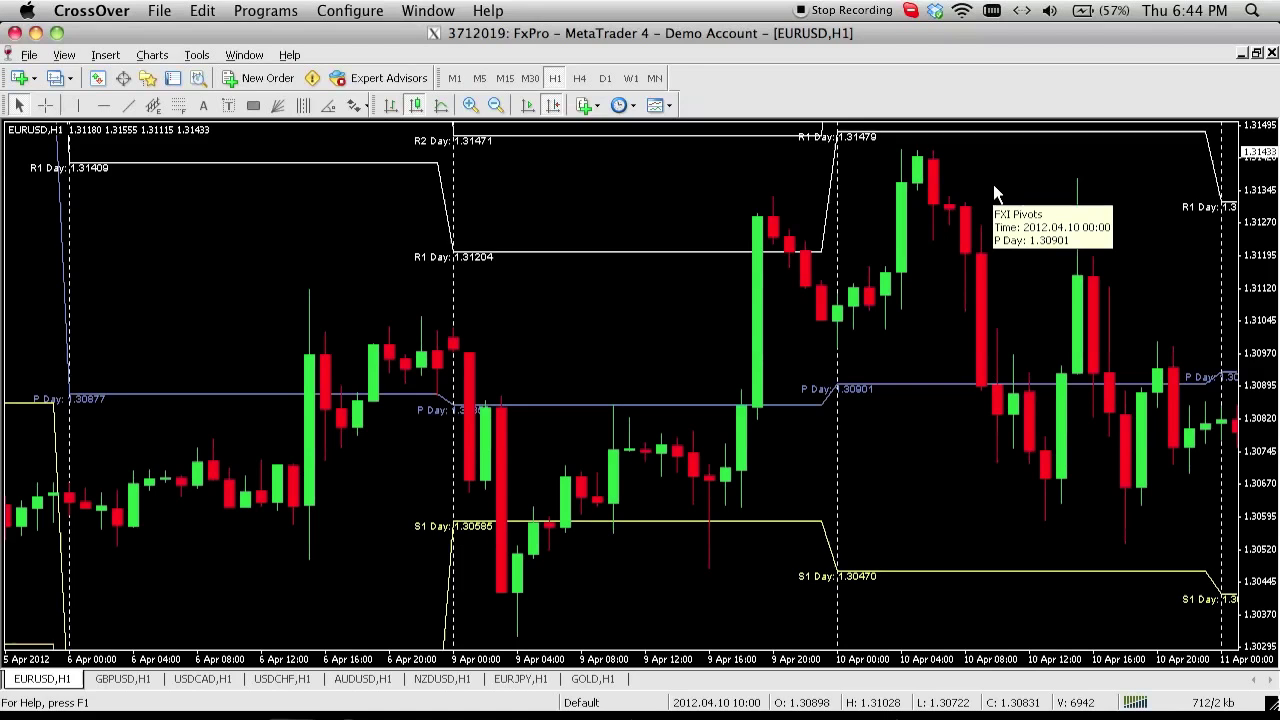
pyautogui.click(253, 105)
pyautogui.moveTo(868, 600); pyautogui.dragTo(1204, 627)
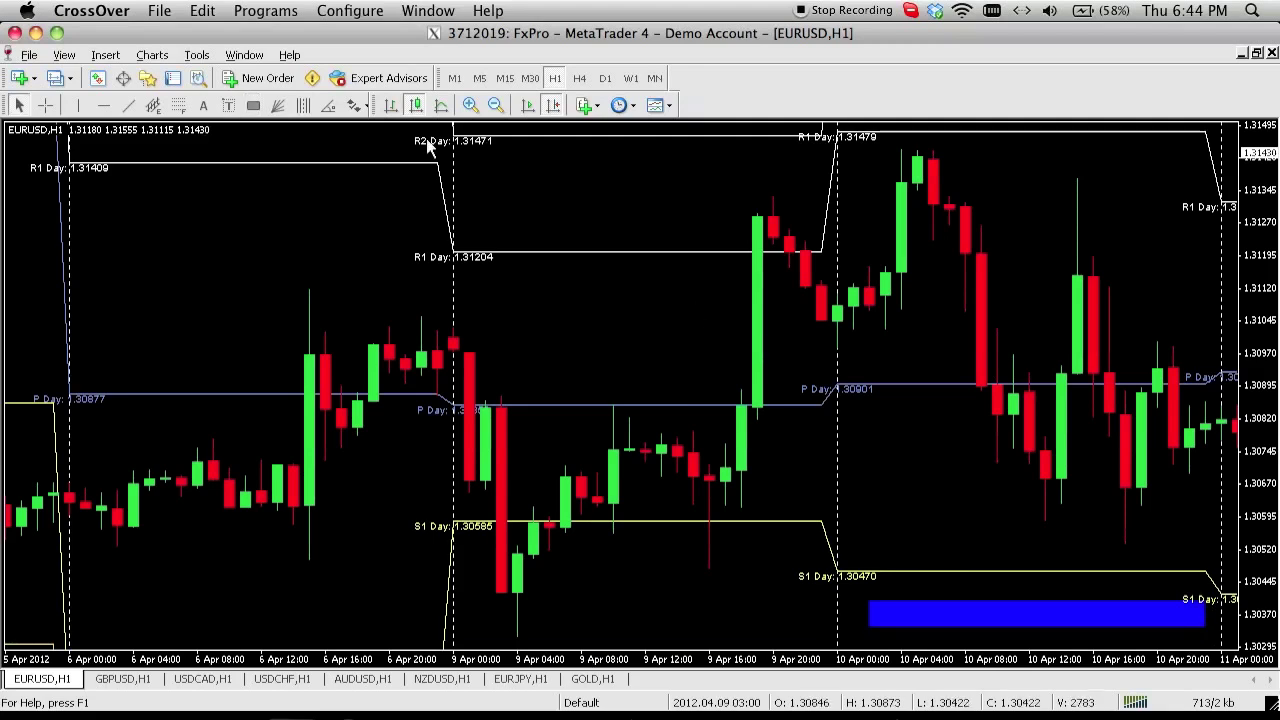
pyautogui.click(253, 105)
pyautogui.moveTo(666, 626); pyautogui.dragTo(790, 627)
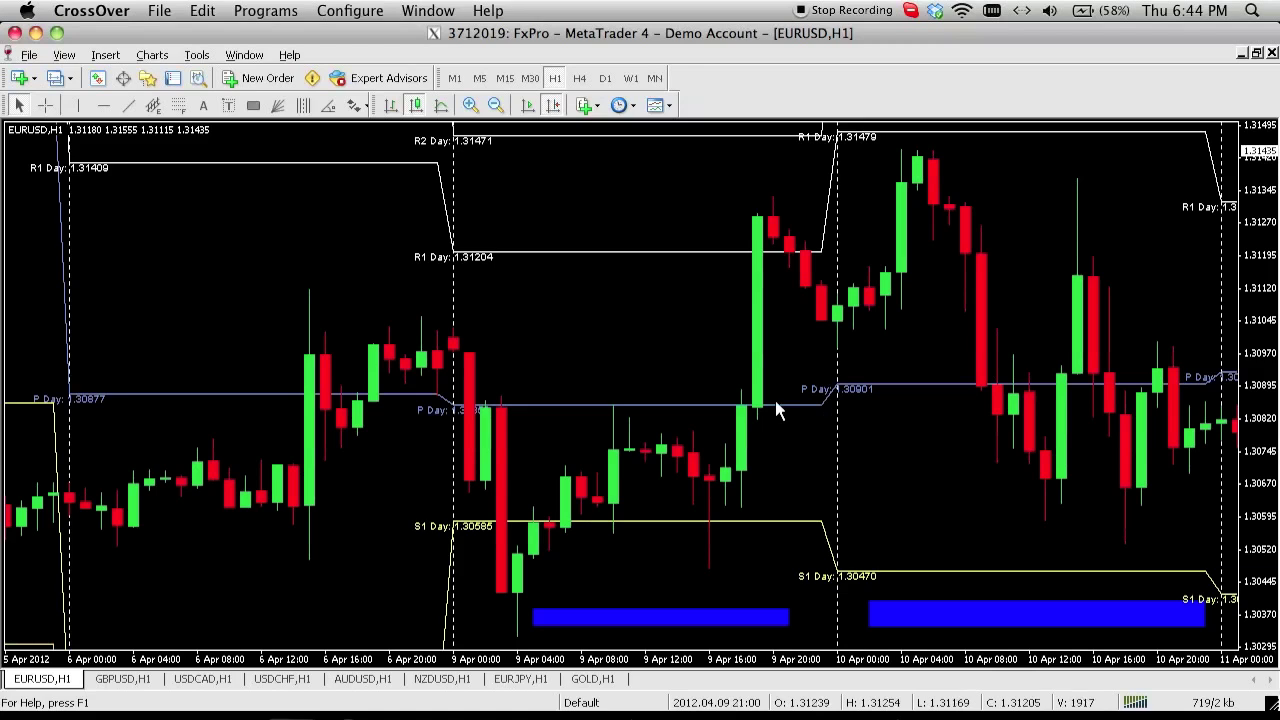
pyautogui.click(254, 106)
pyautogui.moveTo(88, 602)
pyautogui.mouseDown()
pyautogui.moveTo(448, 645)
pyautogui.moveTo(437, 636)
pyautogui.mouseUp()
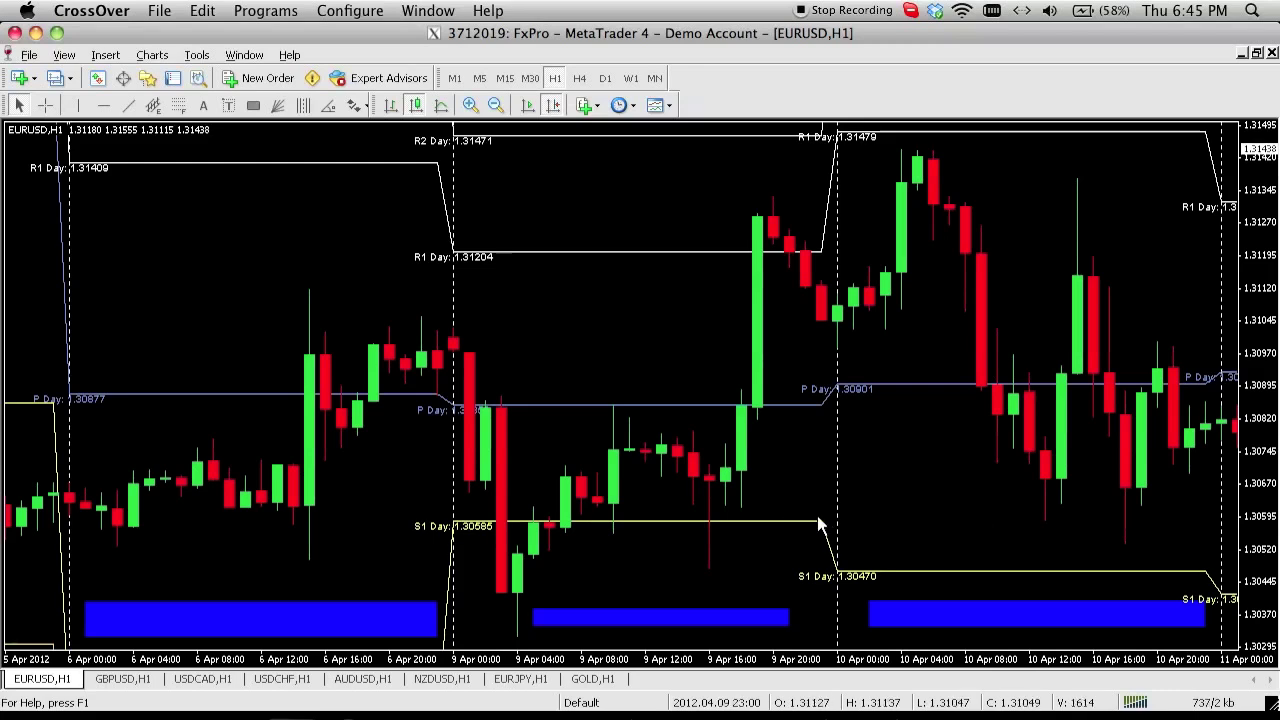
# Place horizontal lines on the 9 April S1 level at 1.30586 and R1 level at 1.31208
pyautogui.click(103, 105)
pyautogui.click(777, 512)
pyautogui.moveTo(777, 512); pyautogui.dragTo(786, 521)
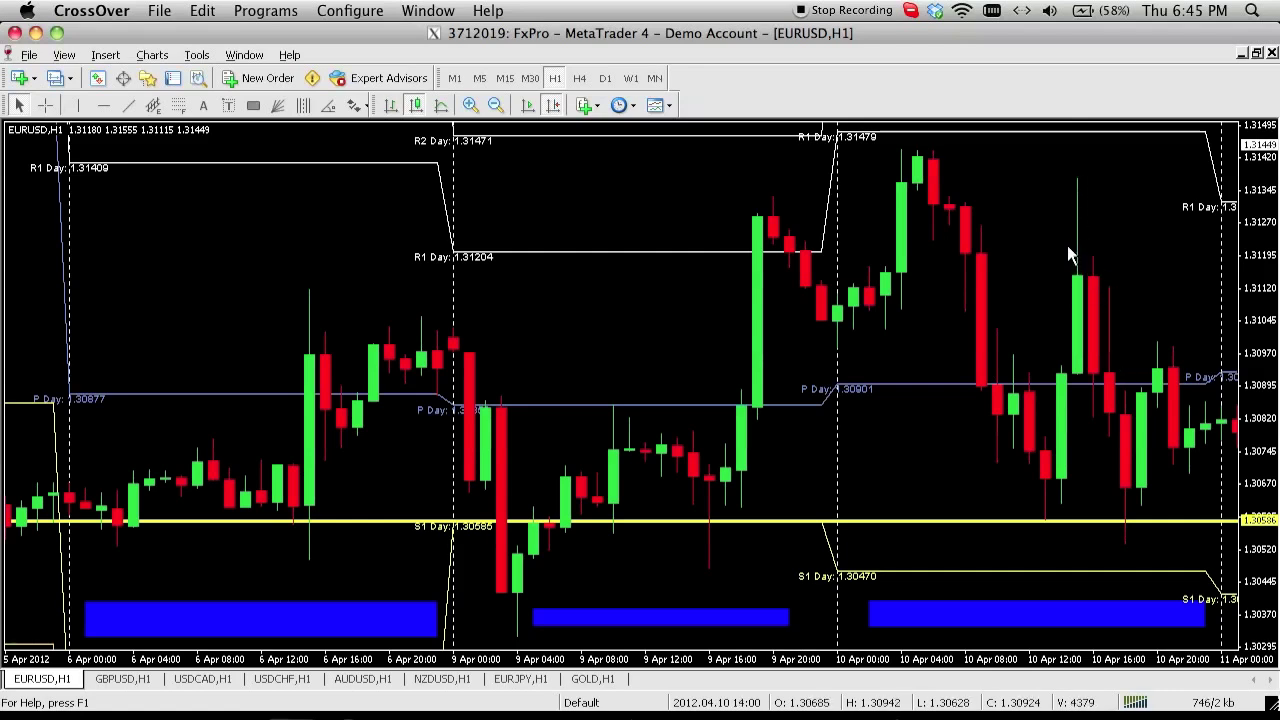
pyautogui.click(103, 105)
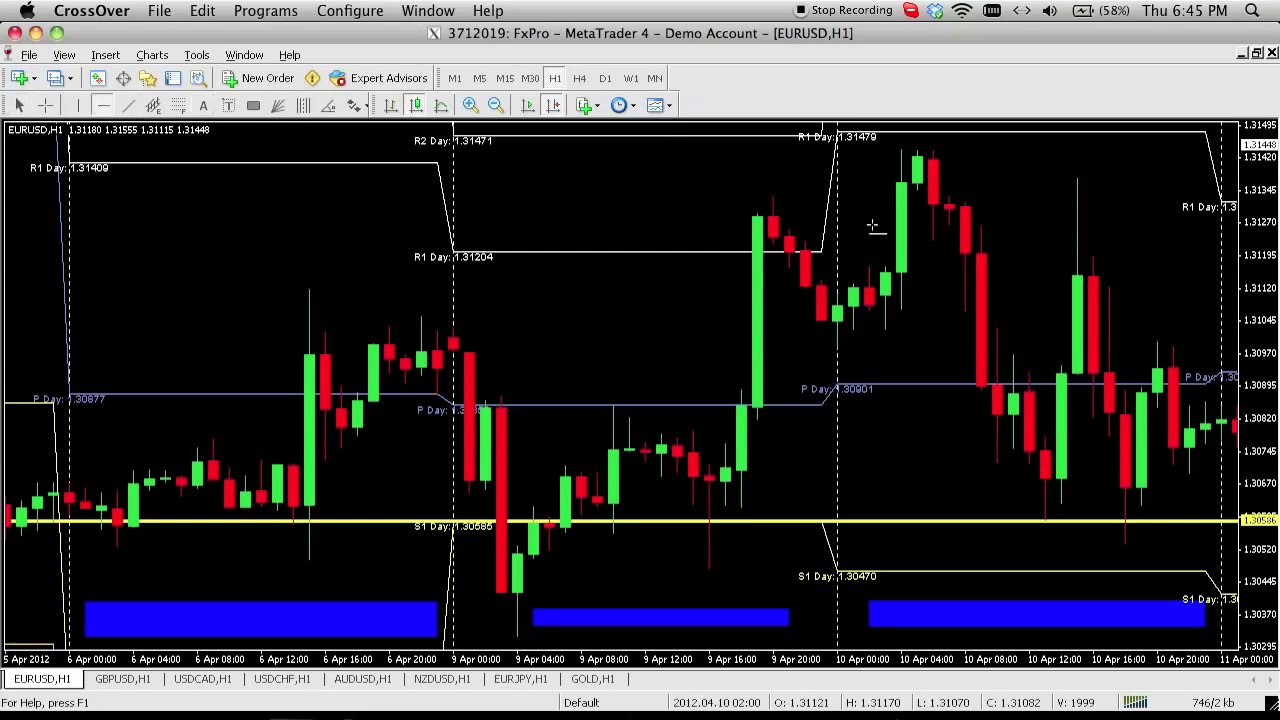
pyautogui.click(792, 250)
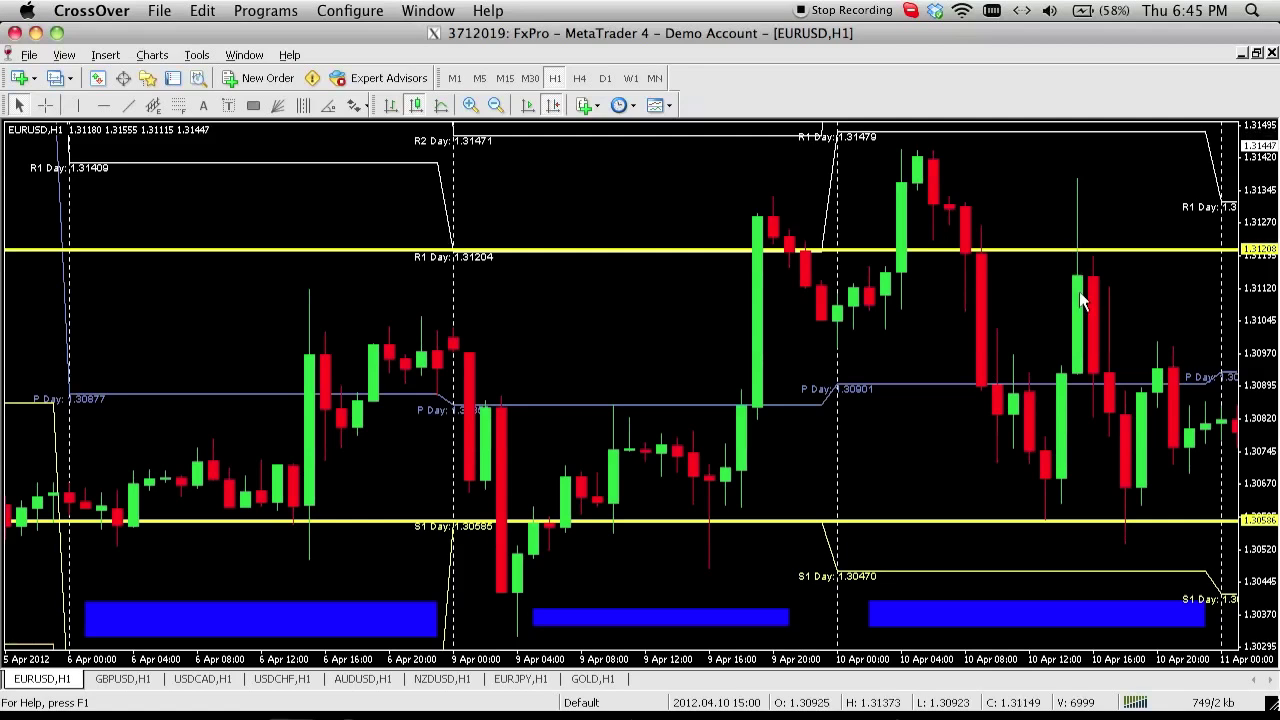
pyautogui.moveTo(1082, 300)
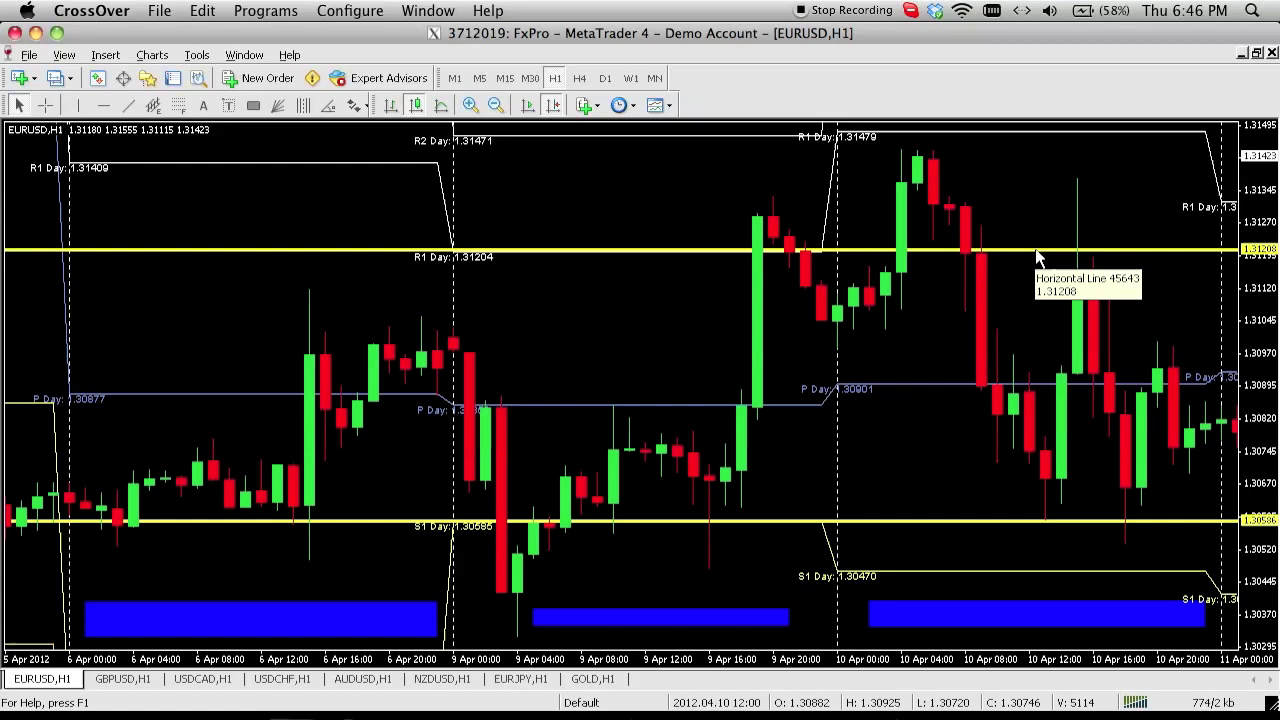
# Clear the two horizontal lines, the blue rectangles and all Arrow Down marks from the chart
pyautogui.press('BackSpace')
pyautogui.press('BackSpace')
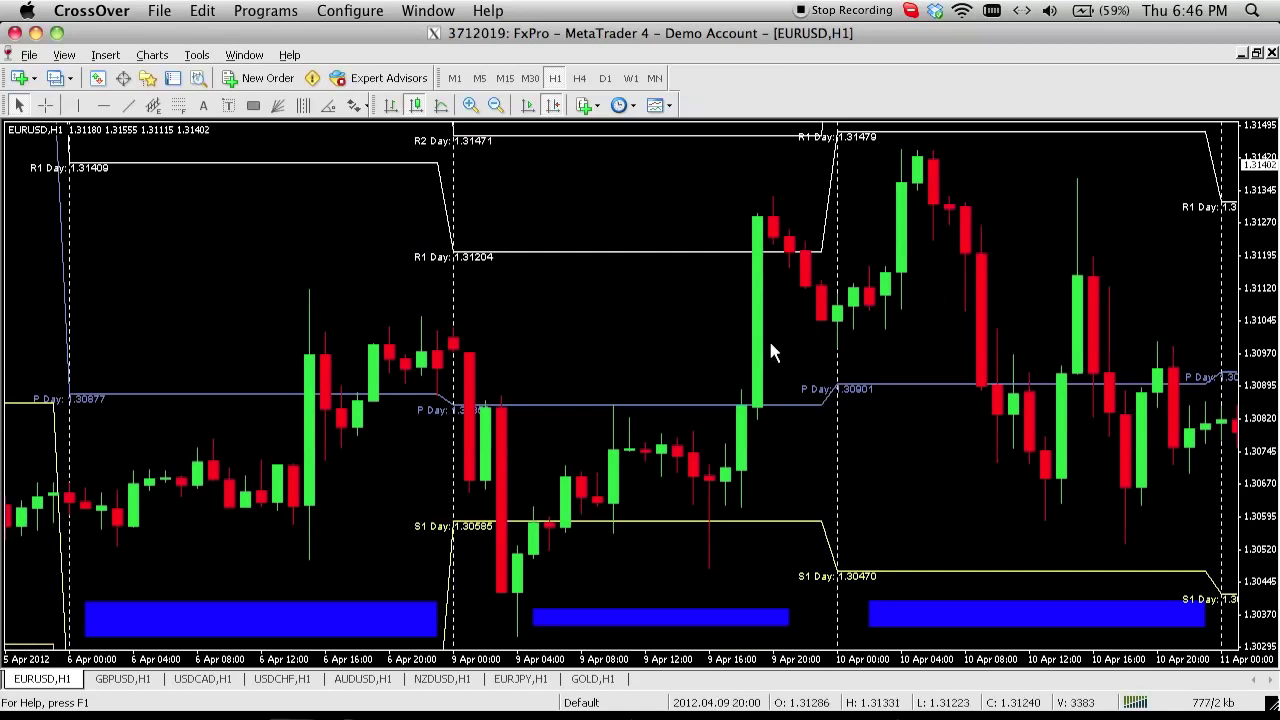
pyautogui.scroll(3, 700, 335)
pyautogui.scroll(3, 800, 343)
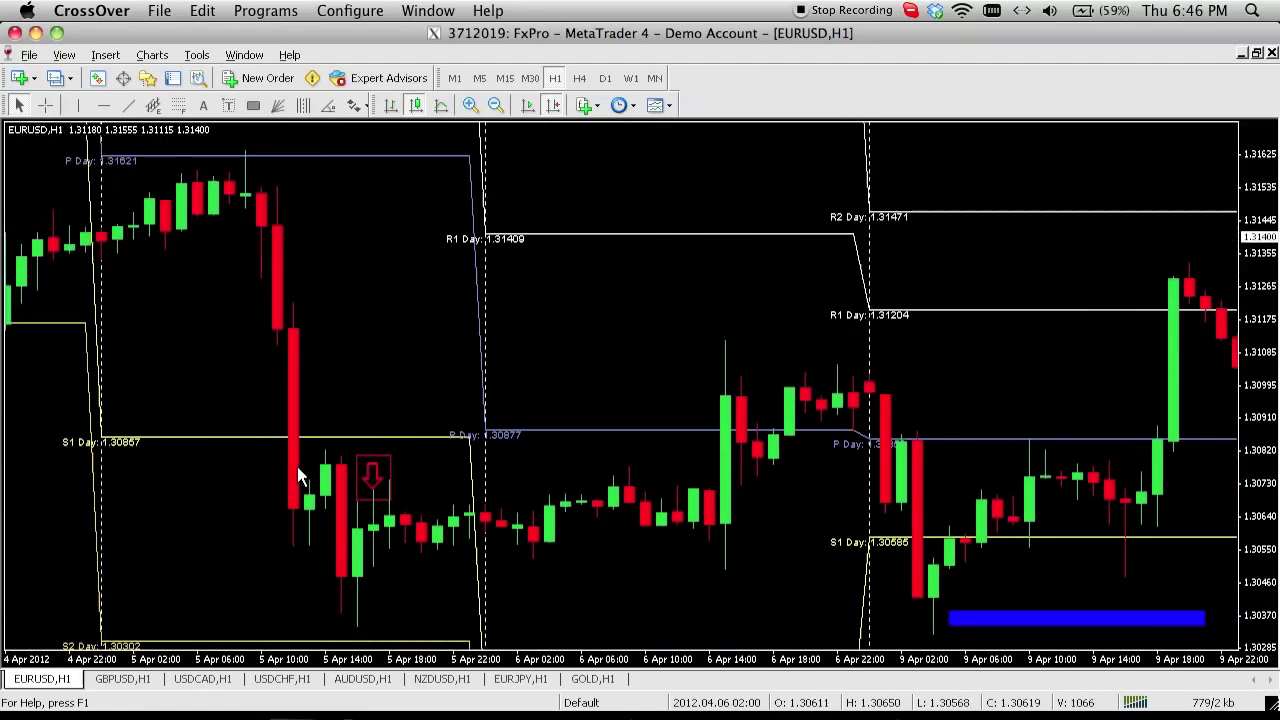
pyautogui.rightClick(371, 477)
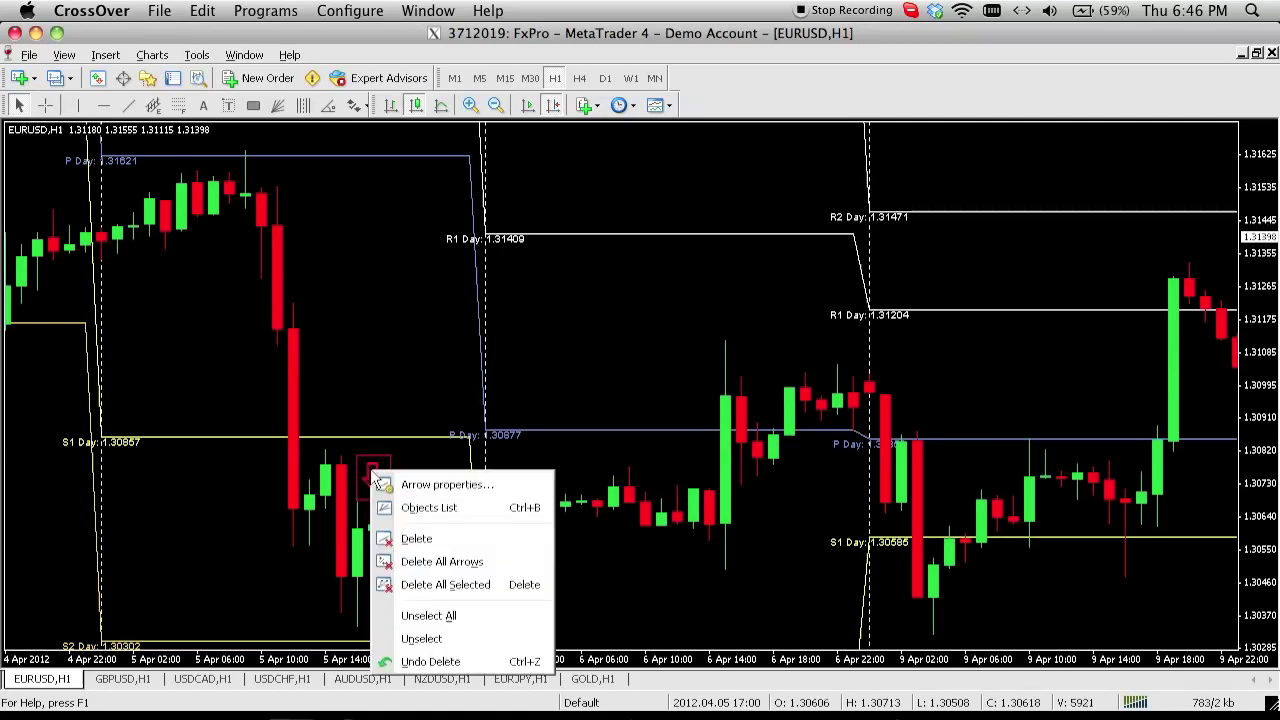
pyautogui.click(395, 540)
# Examine the earlier candles and their daily pivot levels from early April back to 19, 20 and 21 March
pyautogui.moveTo(377, 243); pyautogui.dragTo(514, 263)
pyautogui.moveTo(403, 274); pyautogui.dragTo(651, 263)
pyautogui.moveTo(363, 262); pyautogui.dragTo(514, 266)
pyautogui.moveTo(340, 280); pyautogui.dragTo(514, 283)
pyautogui.moveTo(345, 310); pyautogui.dragTo(737, 323)
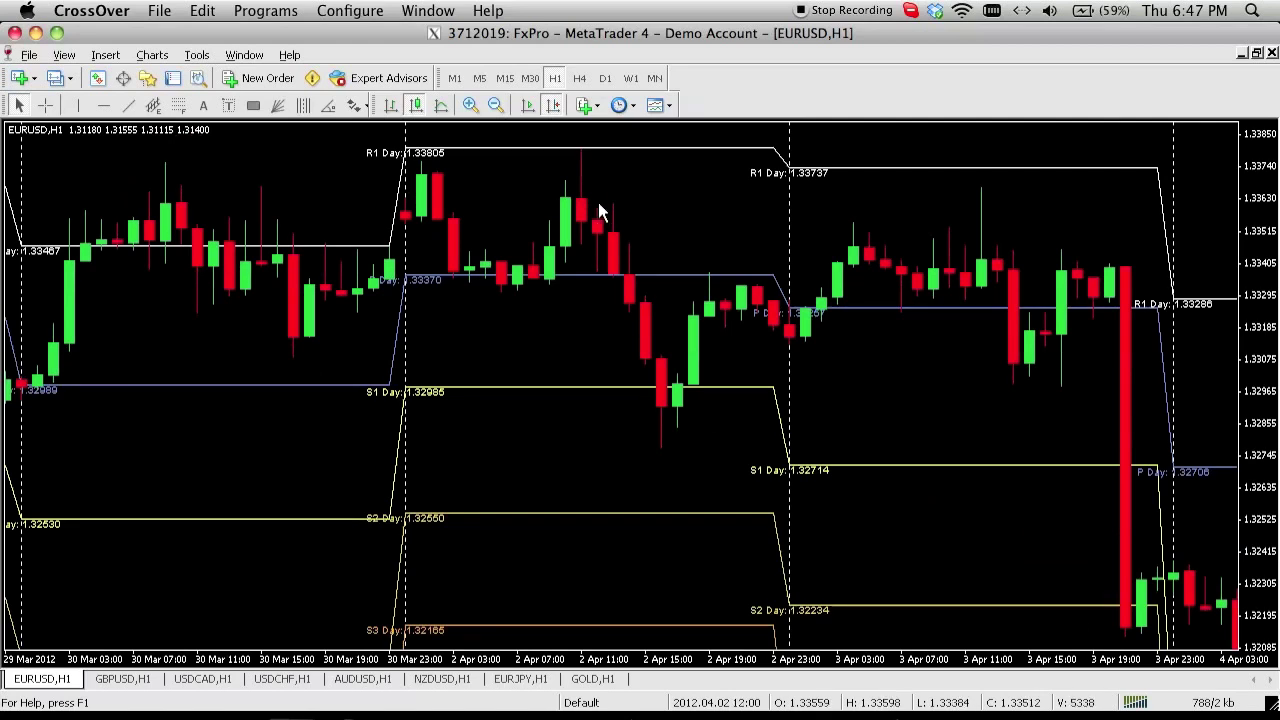
pyautogui.moveTo(543, 343); pyautogui.dragTo(803, 343)
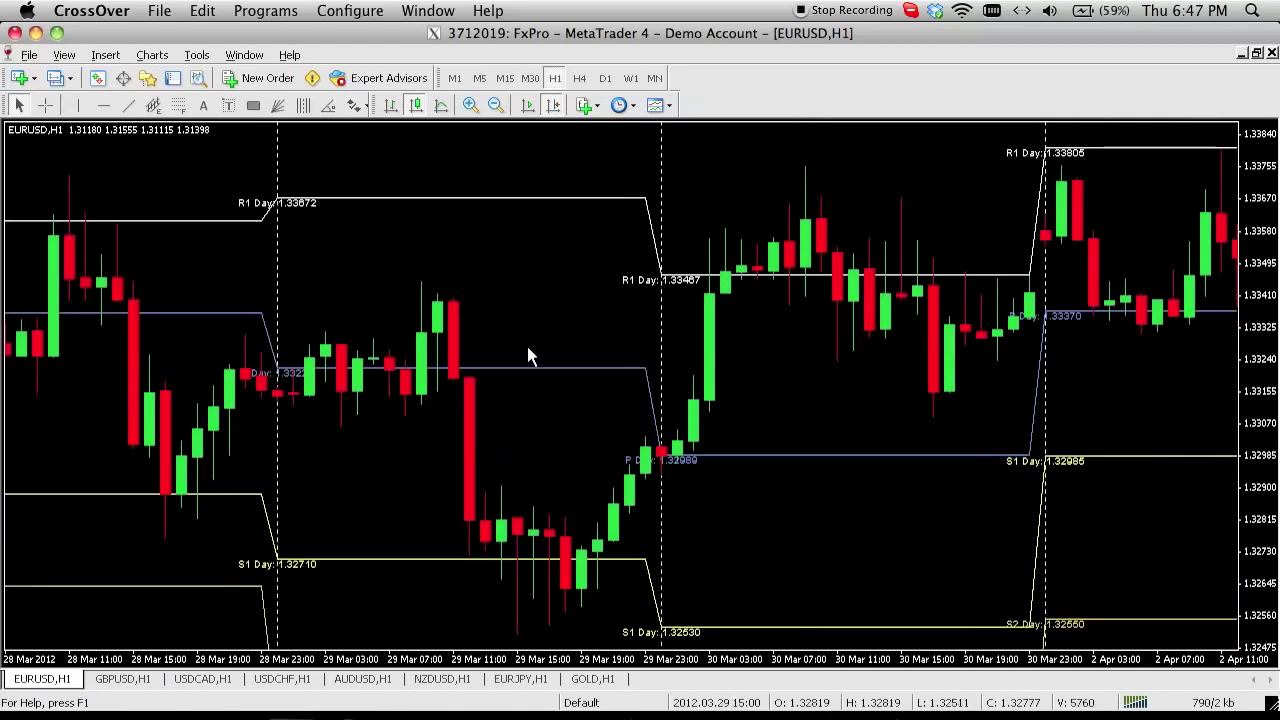
pyautogui.moveTo(528, 354); pyautogui.dragTo(714, 354)
pyautogui.moveTo(517, 285); pyautogui.dragTo(688, 284)
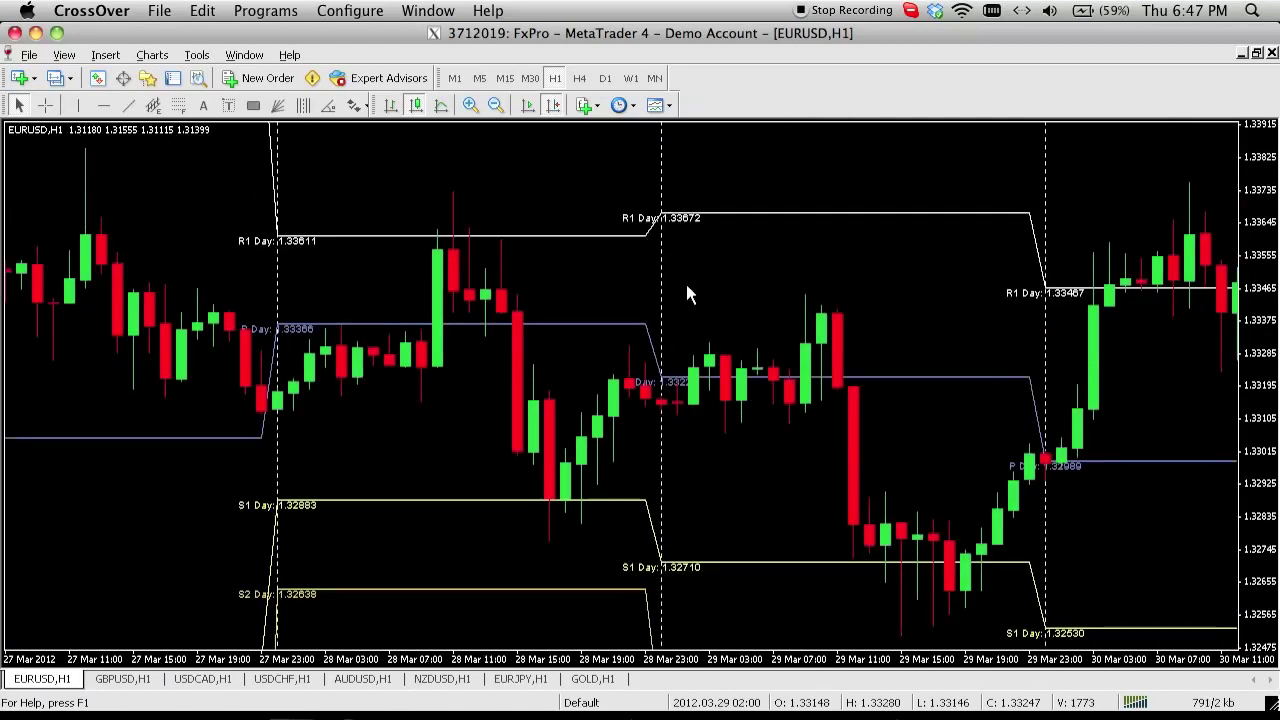
pyautogui.moveTo(497, 329); pyautogui.dragTo(765, 337)
pyautogui.moveTo(429, 337); pyautogui.dragTo(798, 337)
pyautogui.moveTo(352, 413); pyautogui.dragTo(569, 402)
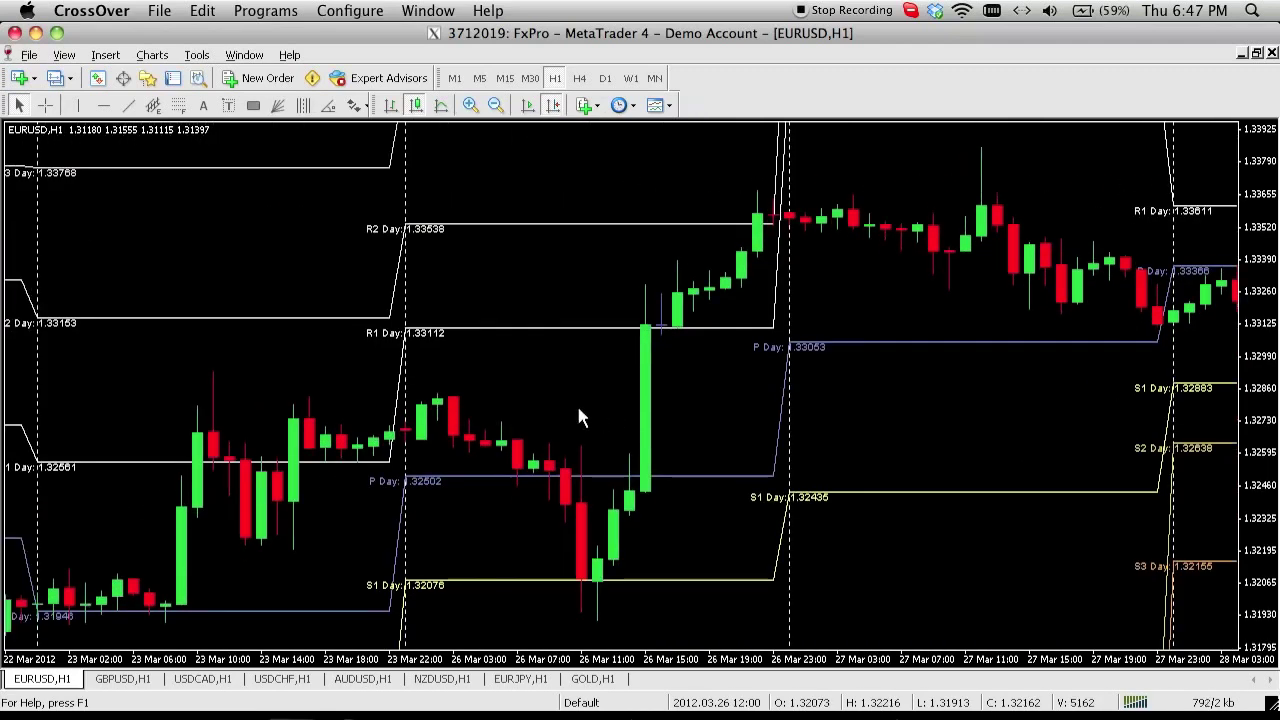
pyautogui.moveTo(491, 395); pyautogui.dragTo(675, 365)
pyautogui.moveTo(552, 328); pyautogui.dragTo(920, 347)
pyautogui.moveTo(340, 372); pyautogui.dragTo(660, 375)
pyautogui.scroll(-3, 665, 373)
pyautogui.scroll(-3, 678, 373)
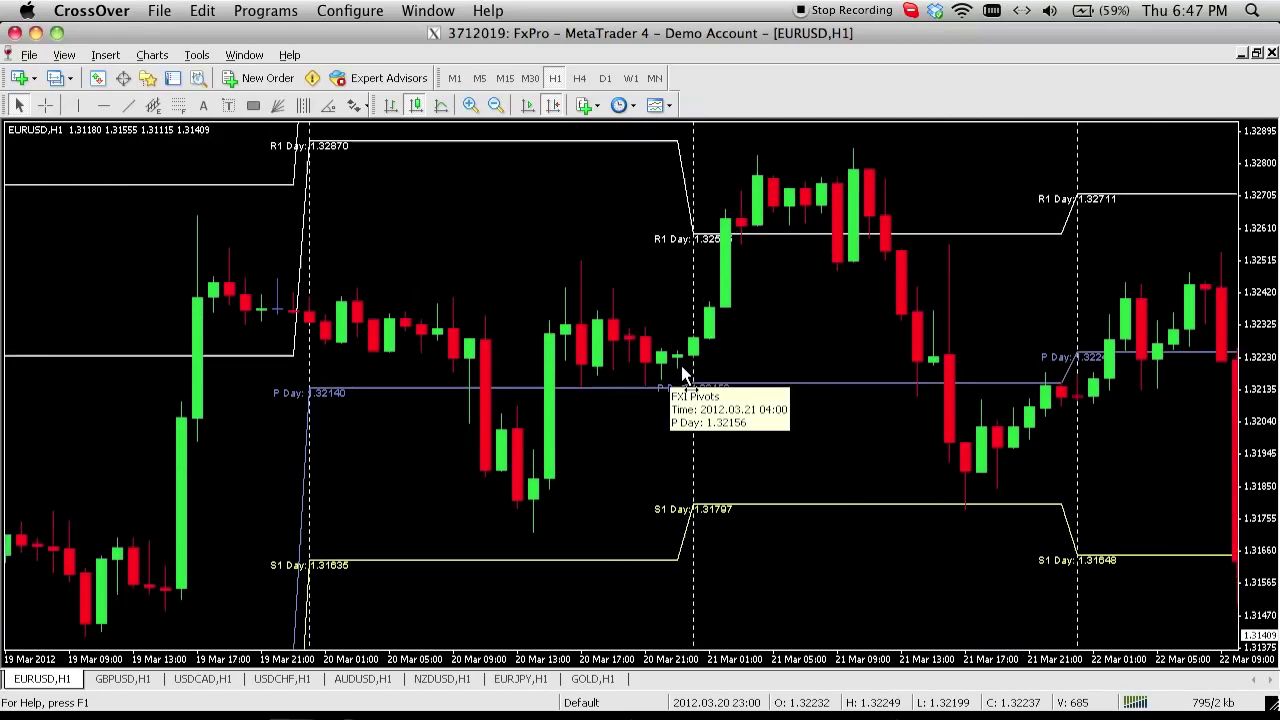
pyautogui.scroll(-4, 685, 373)
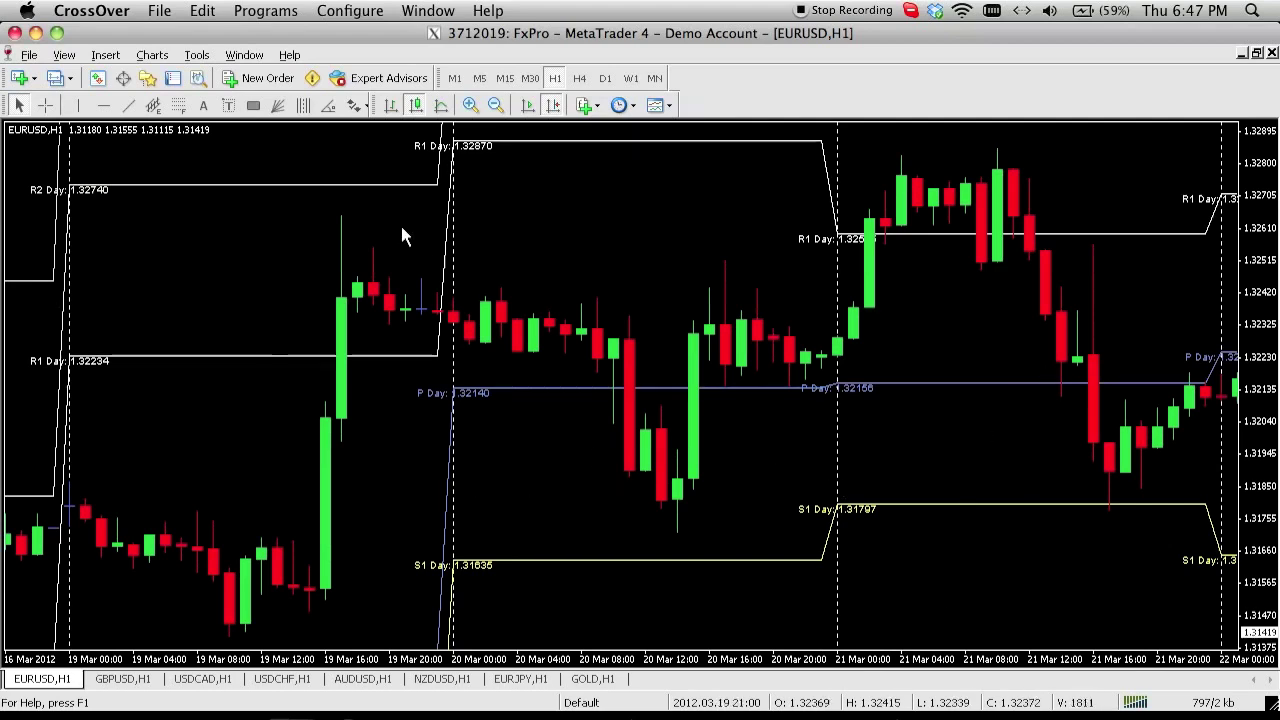
# Draw thin blue rectangles beneath the 21 March, 20 March and 19 March candles to mark each trading day
pyautogui.click(253, 105)
pyautogui.moveTo(870, 565); pyautogui.dragTo(1140, 569)
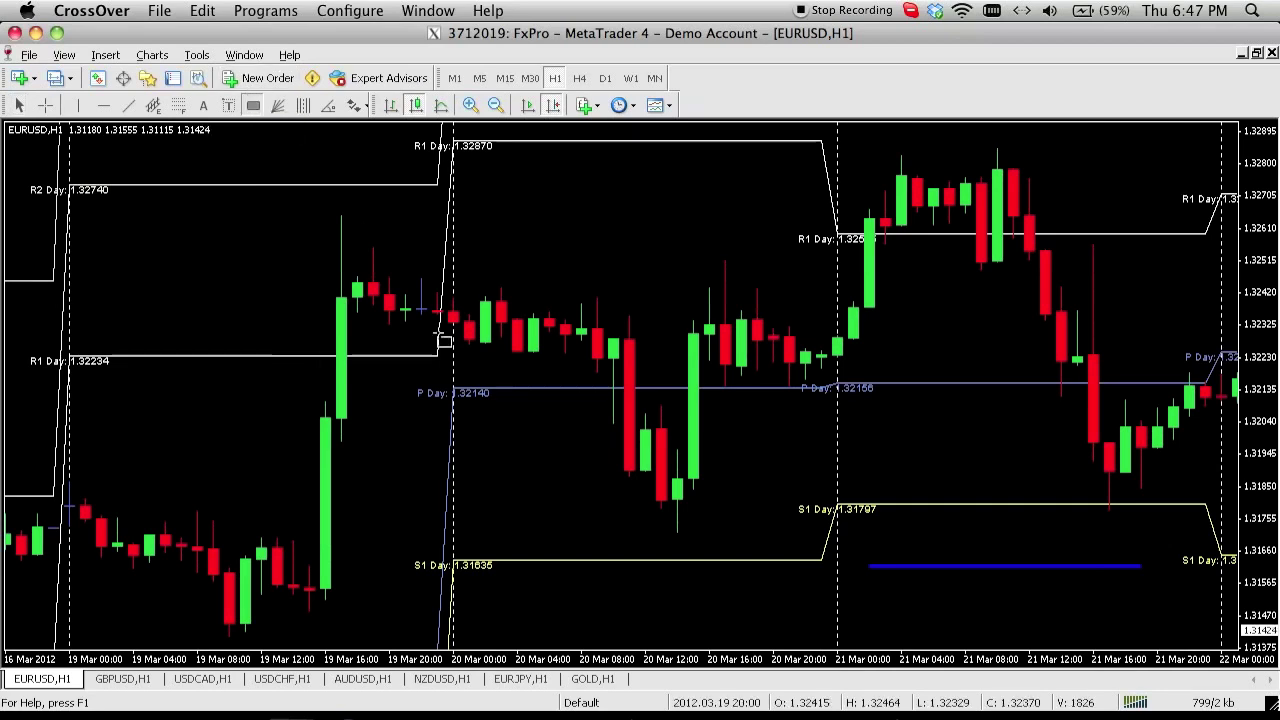
pyautogui.moveTo(517, 600); pyautogui.dragTo(757, 607)
pyautogui.click(253, 105)
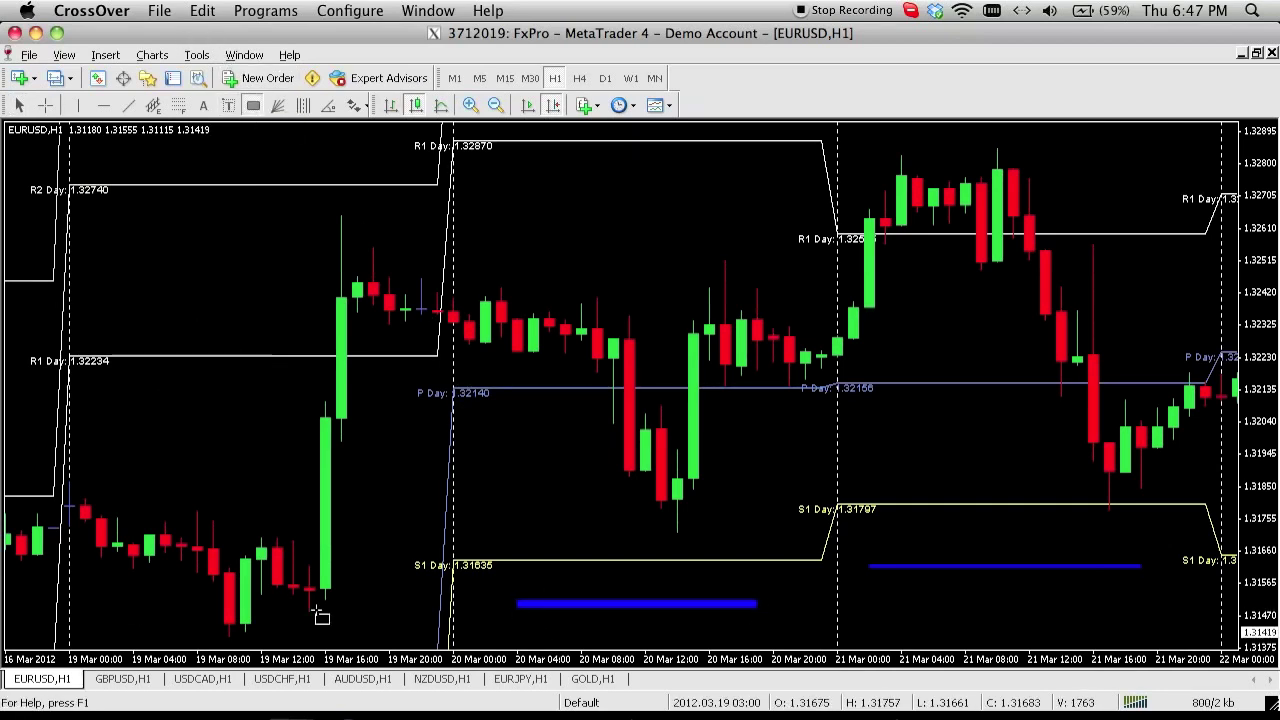
pyautogui.moveTo(100, 608); pyautogui.dragTo(388, 625)
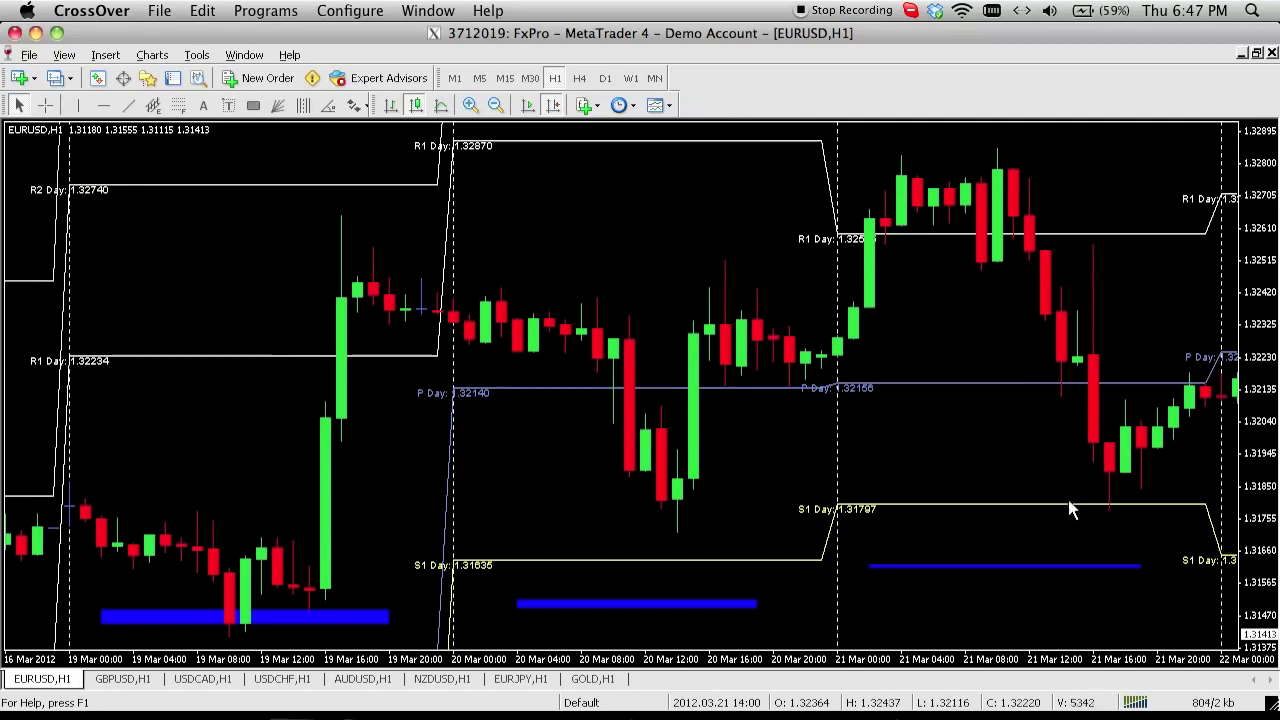
# Place horizontal lines on the 20 March pivot at 1.32135, the 19 March R1 at 1.32235 and the 21 March pivot at 1.32152
pyautogui.moveTo(1069, 508)
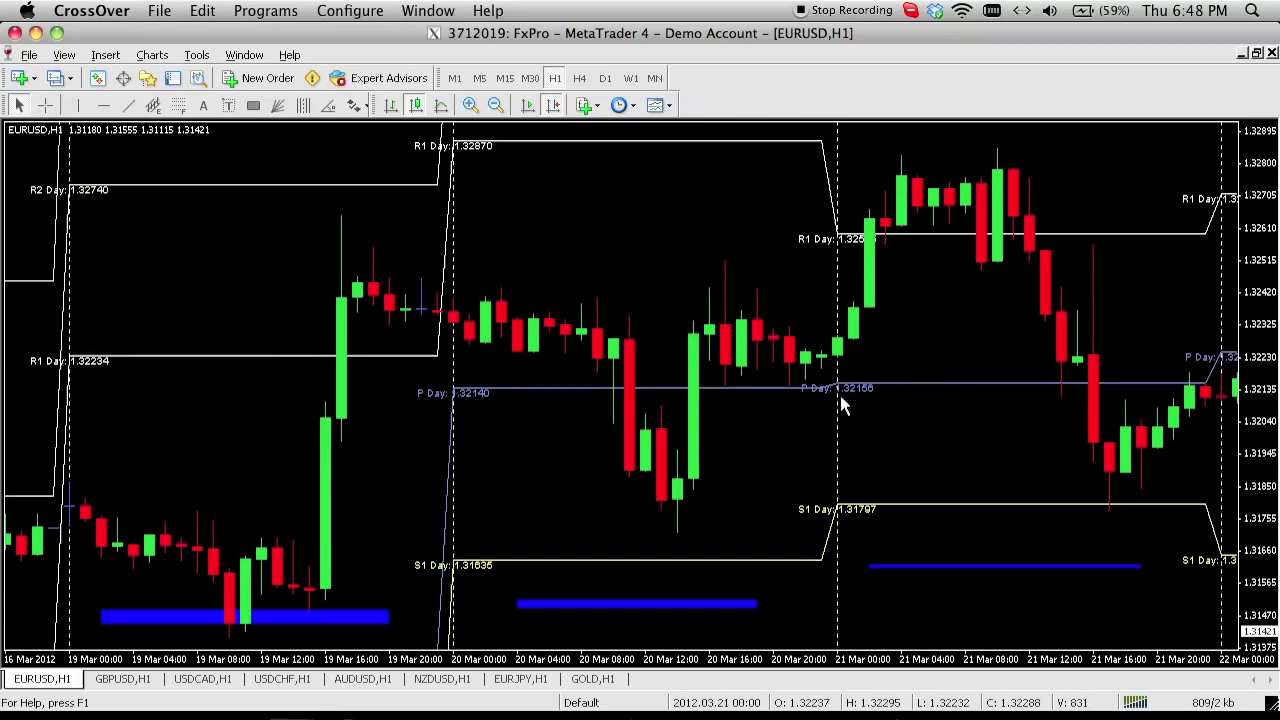
pyautogui.click(103, 105)
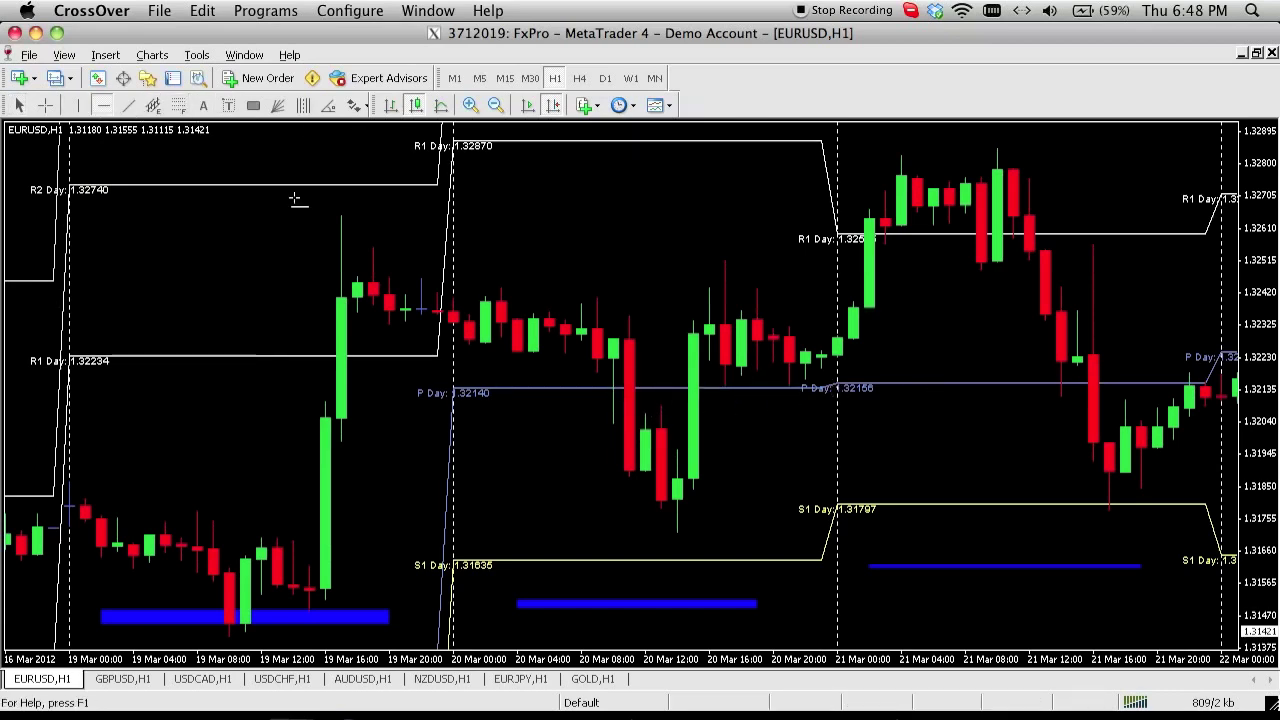
pyautogui.click(724, 389)
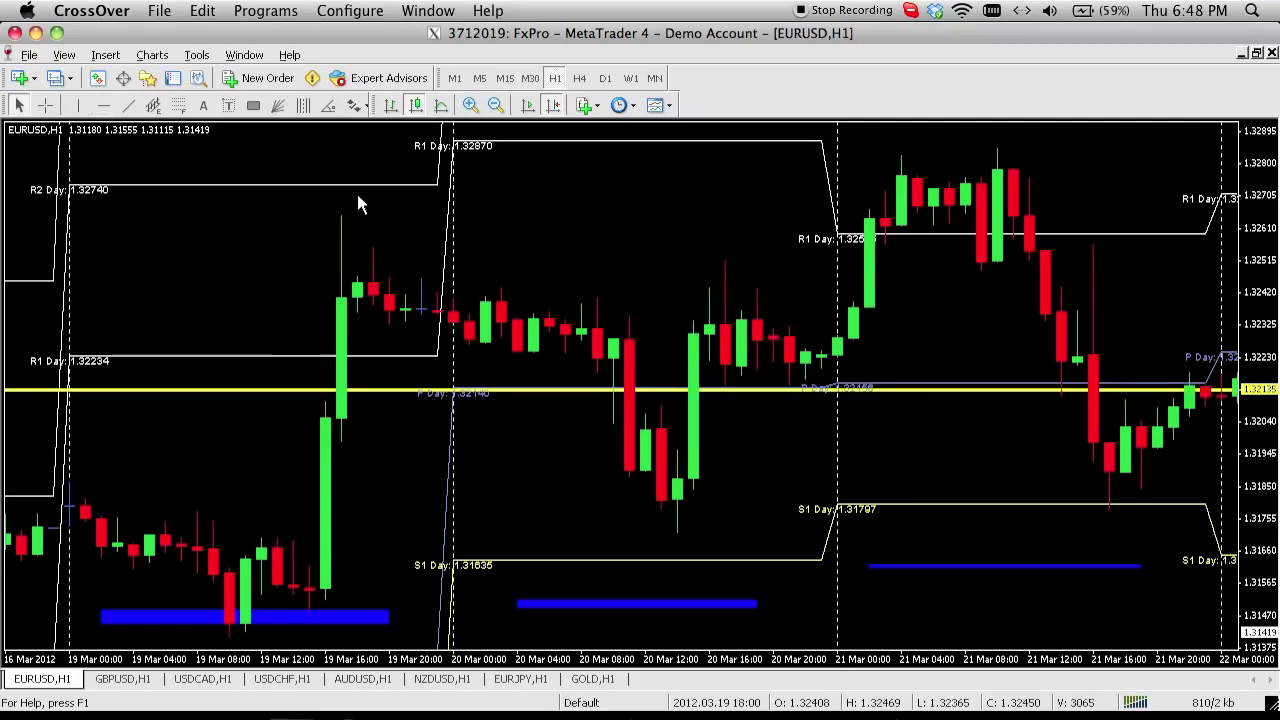
pyautogui.click(103, 105)
pyautogui.click(265, 349)
pyautogui.moveTo(265, 350); pyautogui.dragTo(264, 356)
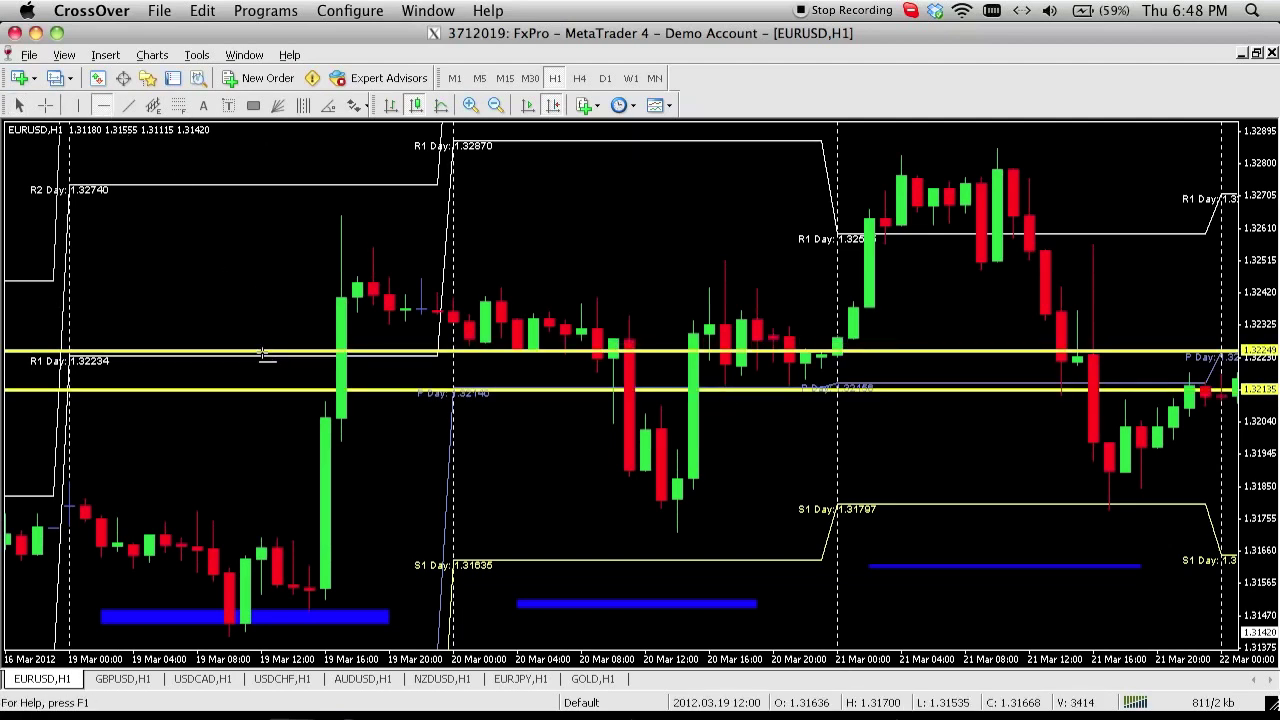
pyautogui.click(108, 106)
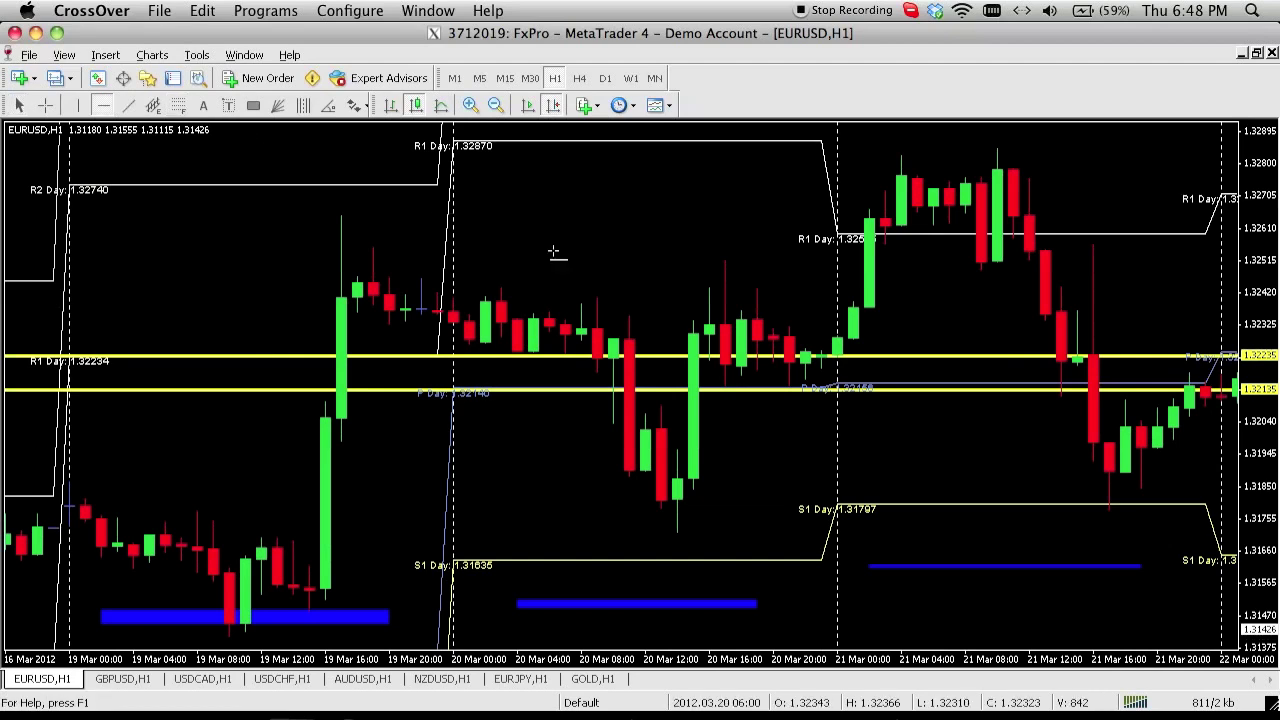
pyautogui.click(1027, 383)
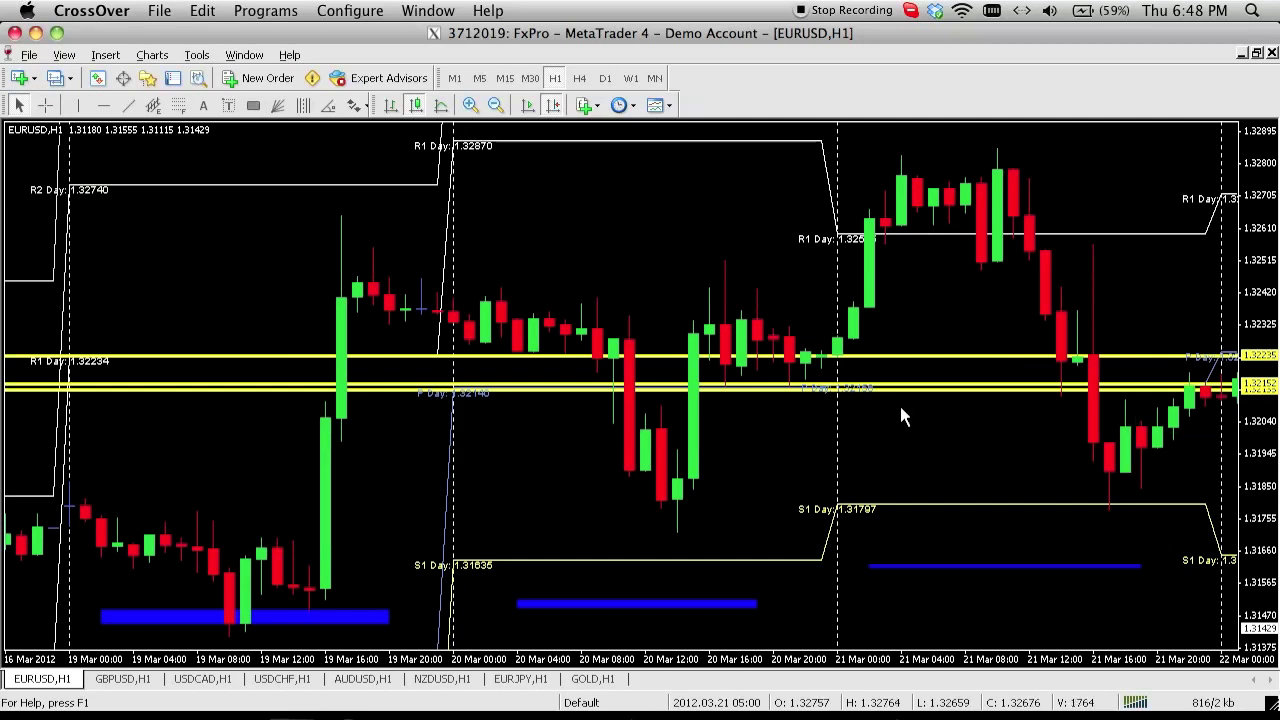
pyautogui.moveTo(886, 432)
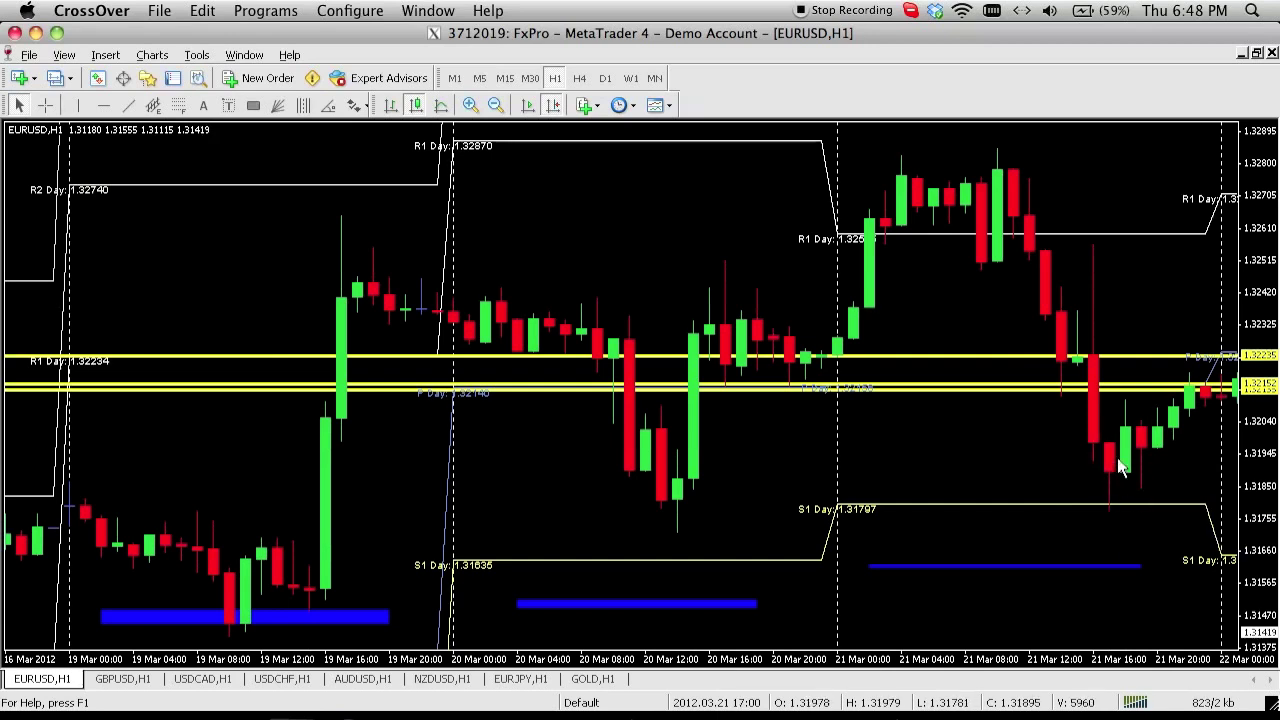
pyautogui.moveTo(1036, 509)
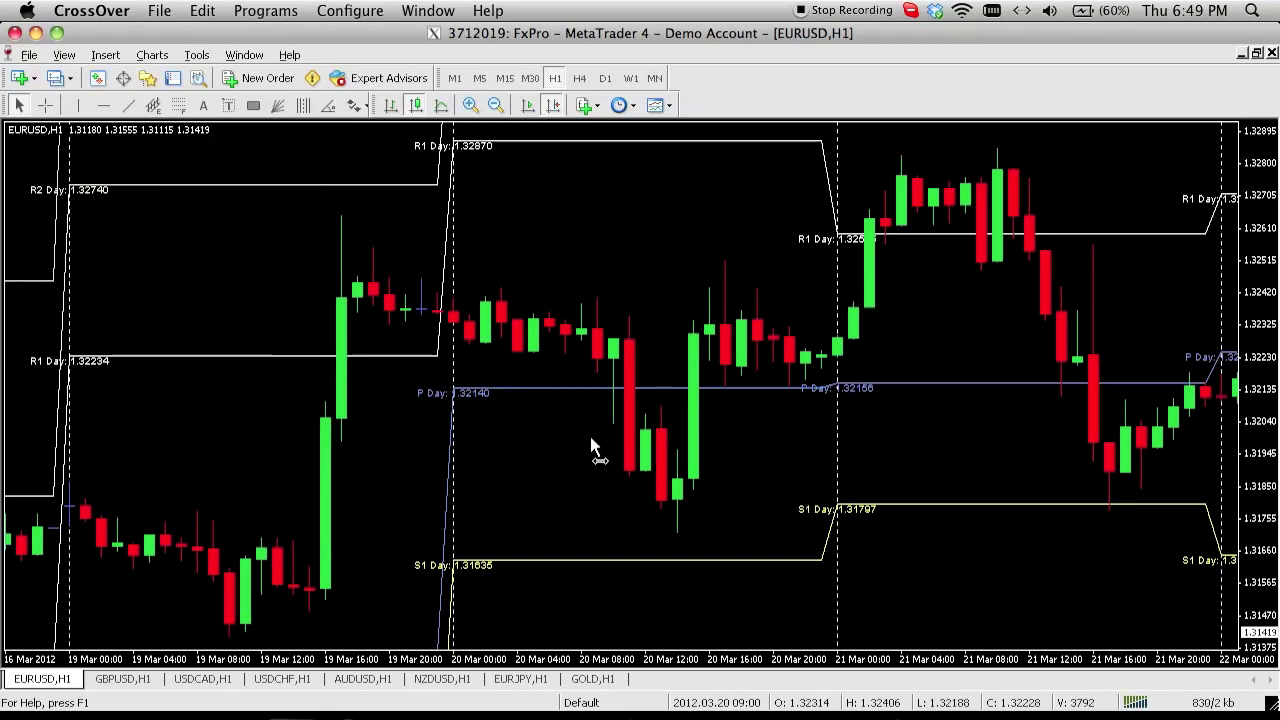
# Go back to the 12 to 14 March candles and place an Arrow Down mark above the long-wicked midday candle of 14 March
pyautogui.moveTo(591, 443); pyautogui.dragTo(1069, 443)
pyautogui.moveTo(826, 443); pyautogui.dragTo(903, 434)
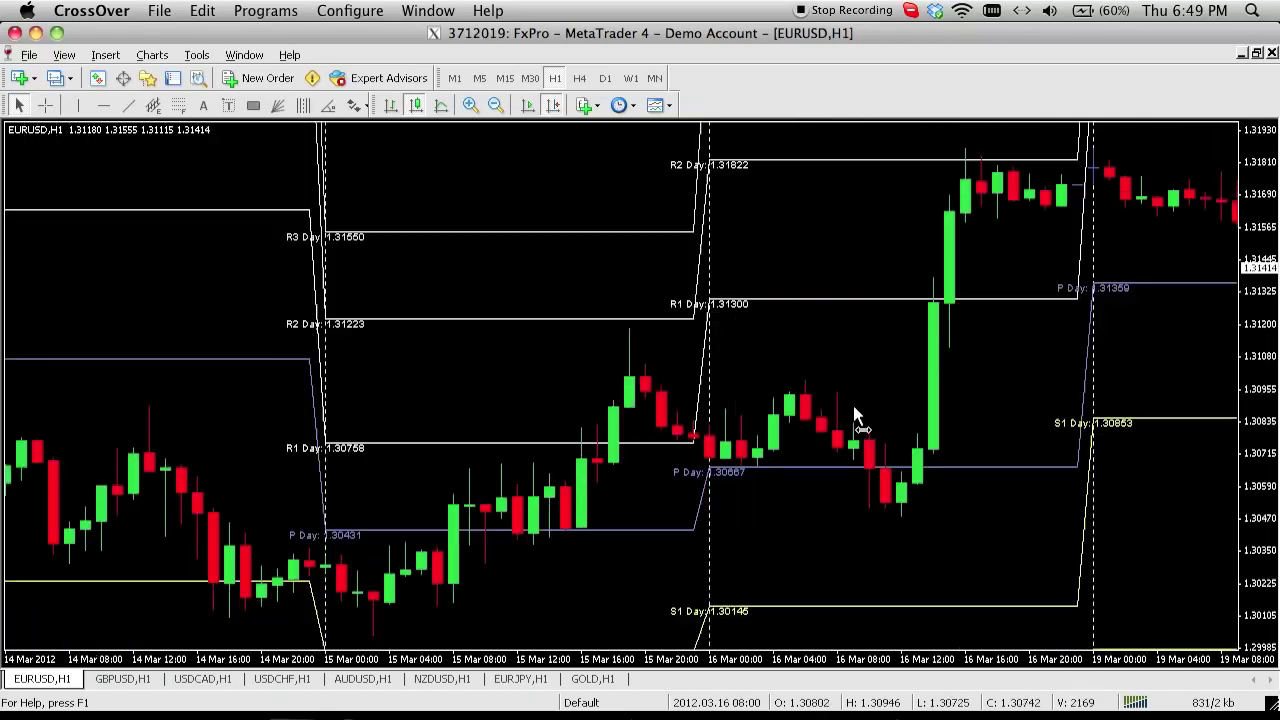
pyautogui.moveTo(594, 429); pyautogui.dragTo(862, 428)
pyautogui.moveTo(606, 417); pyautogui.dragTo(746, 417)
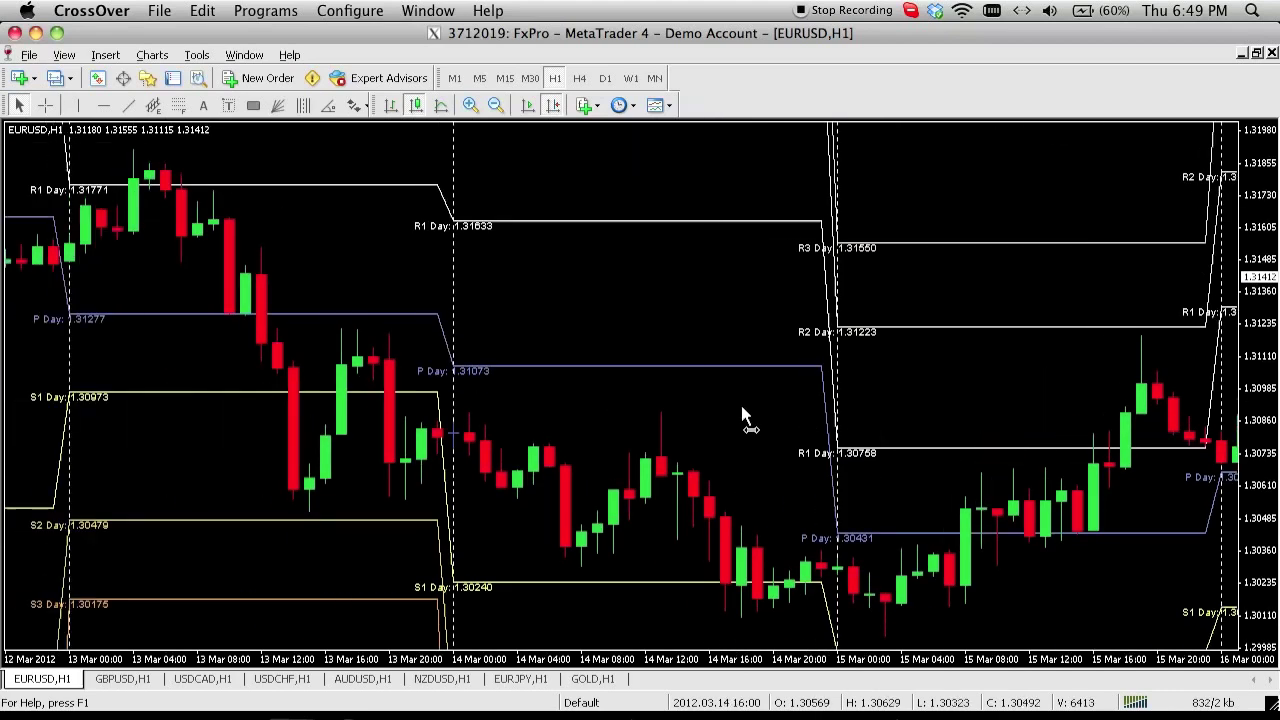
pyautogui.moveTo(571, 379); pyautogui.dragTo(766, 388)
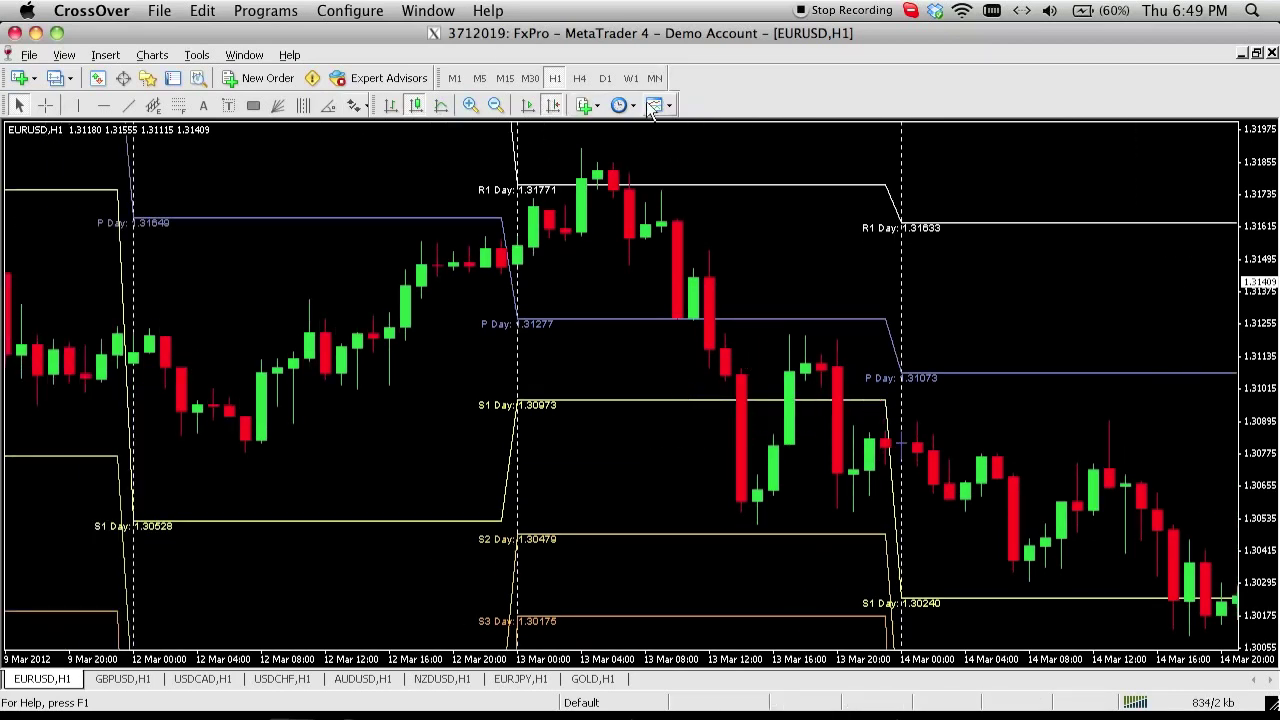
pyautogui.click(357, 106)
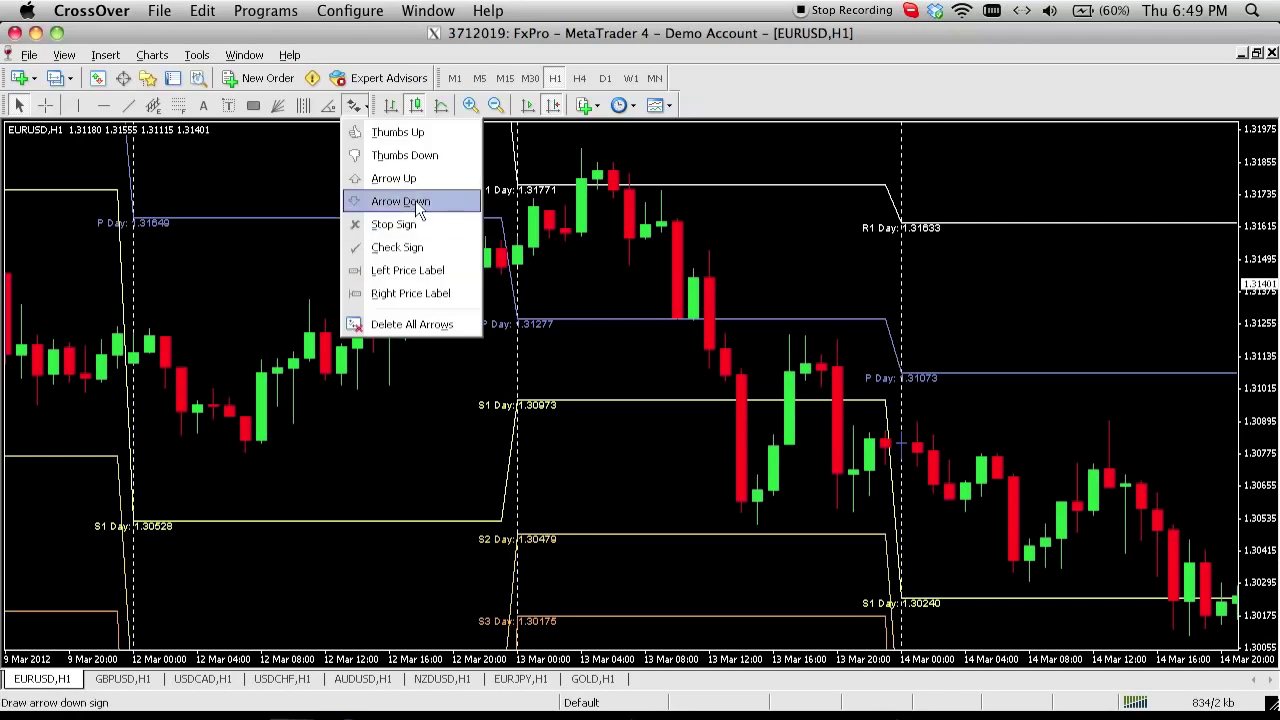
pyautogui.click(400, 201)
pyautogui.click(1110, 362)
pyautogui.moveTo(1110, 360); pyautogui.dragTo(1110, 372)
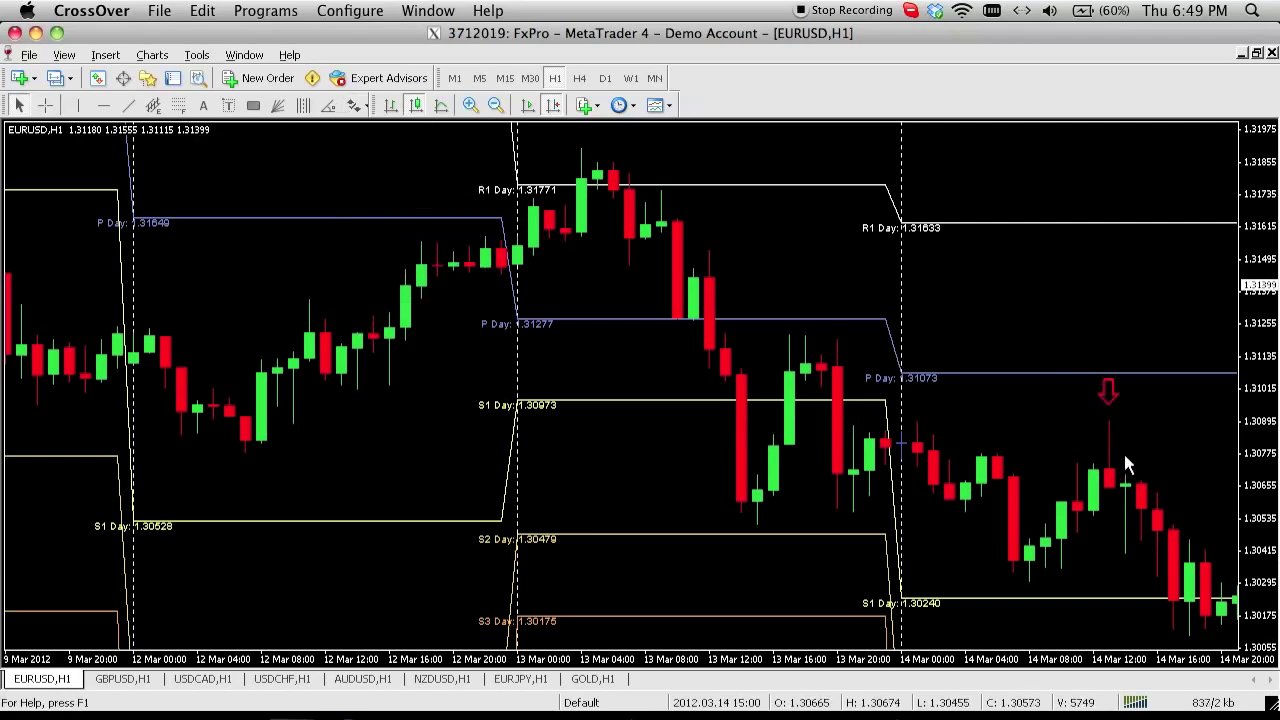
# Place horizontal lines on the 13 March S1 level at 1.30964 and the 12 March S1 level at 1.30527
pyautogui.click(103, 105)
pyautogui.moveTo(733, 390); pyautogui.dragTo(826, 403)
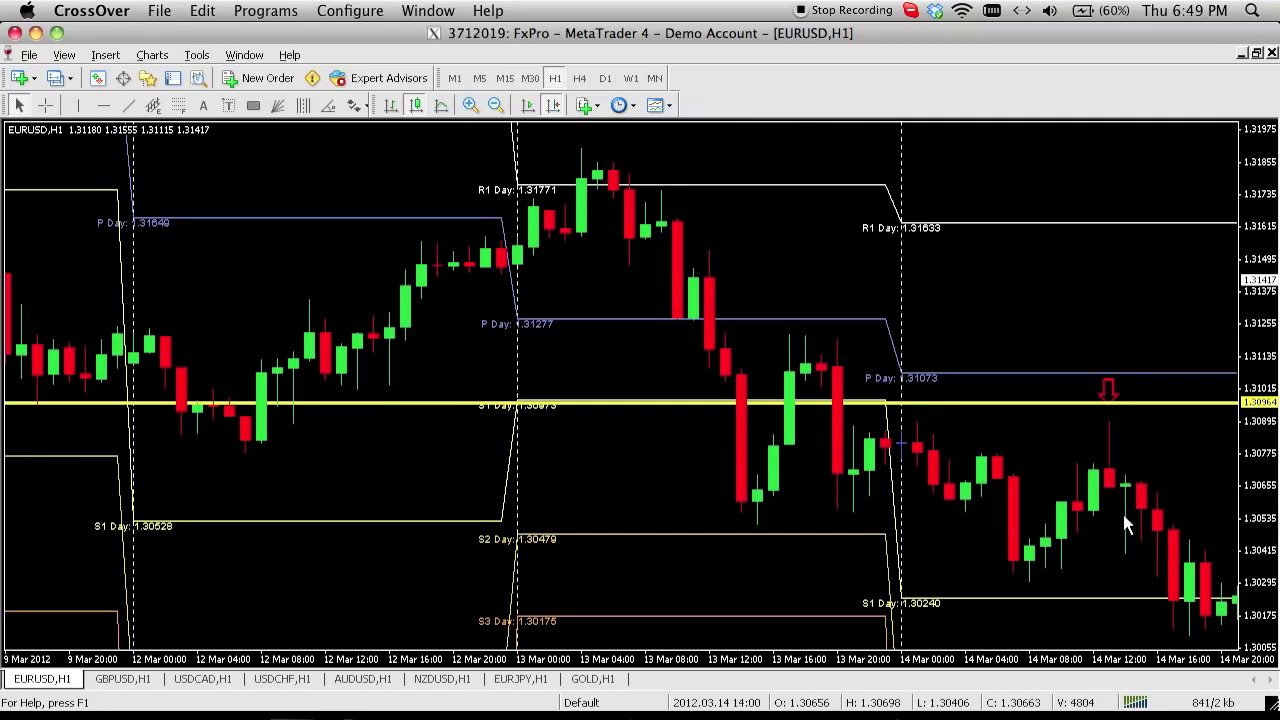
pyautogui.click(104, 105)
pyautogui.moveTo(574, 508); pyautogui.dragTo(566, 528)
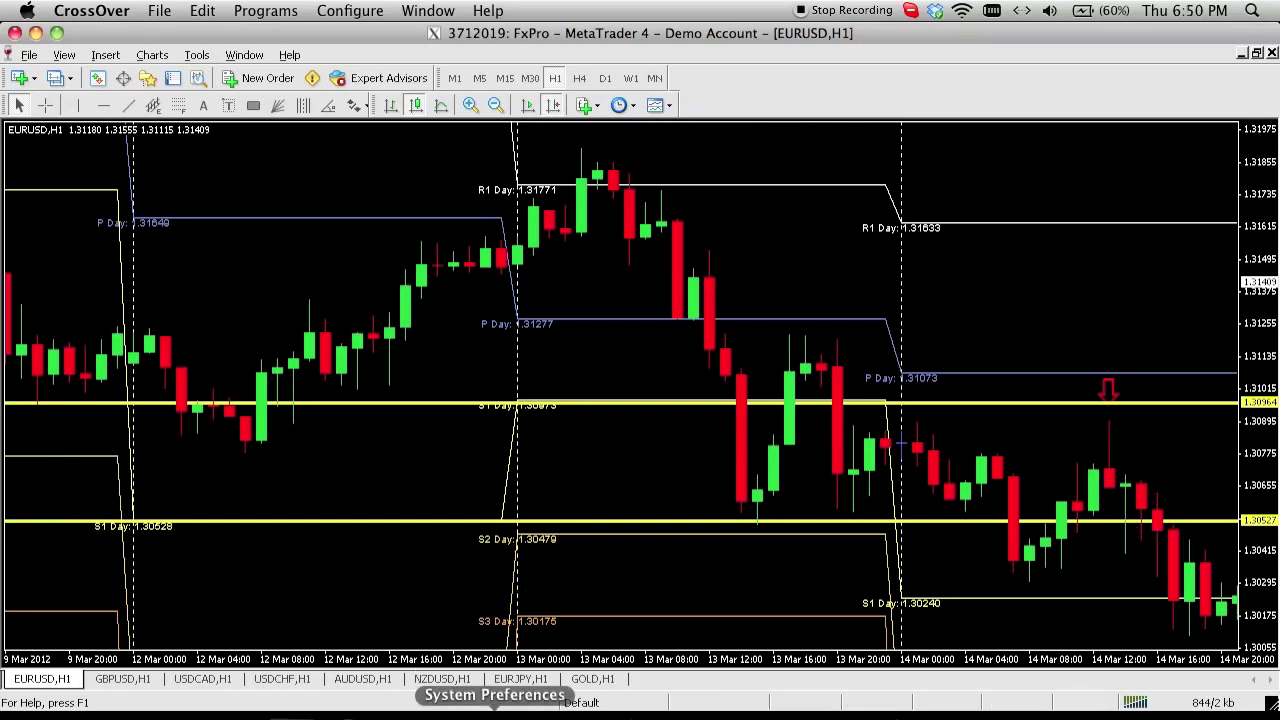
# Switch to the AnyMeeting webinar page in Chrome and read the attendees' latest chat questions
pyautogui.click(560, 710)
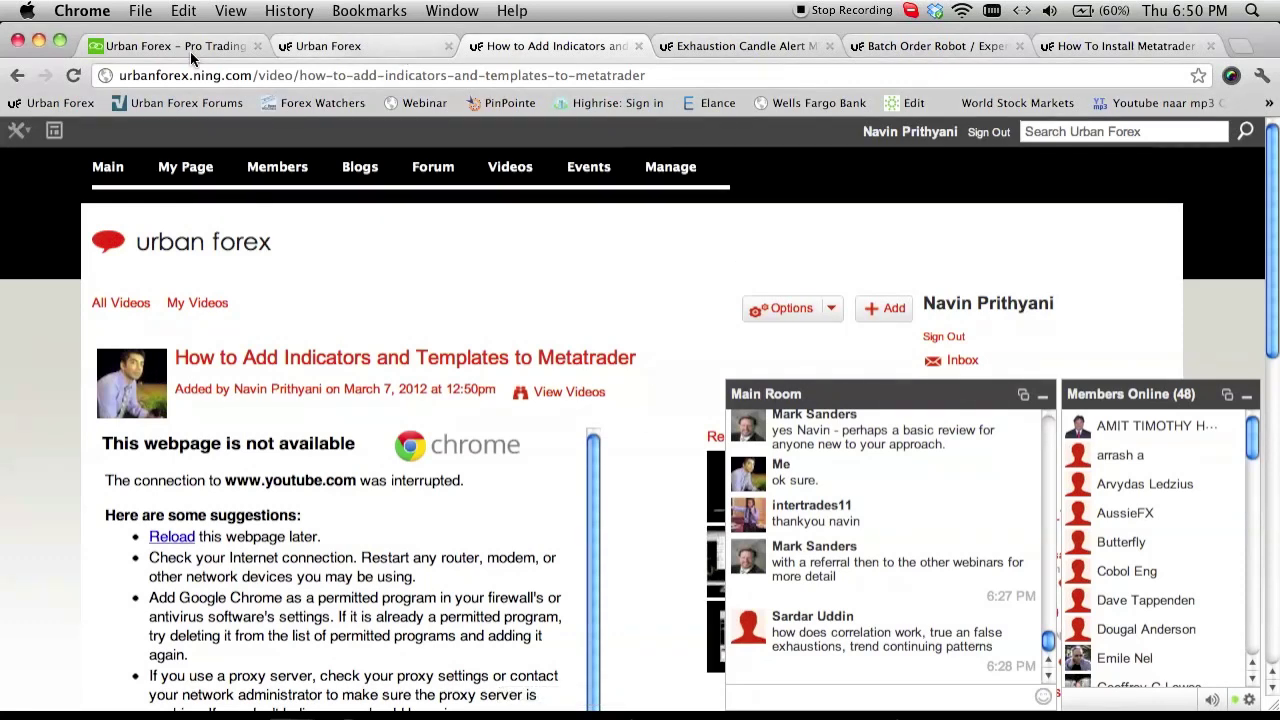
pyautogui.click(175, 46)
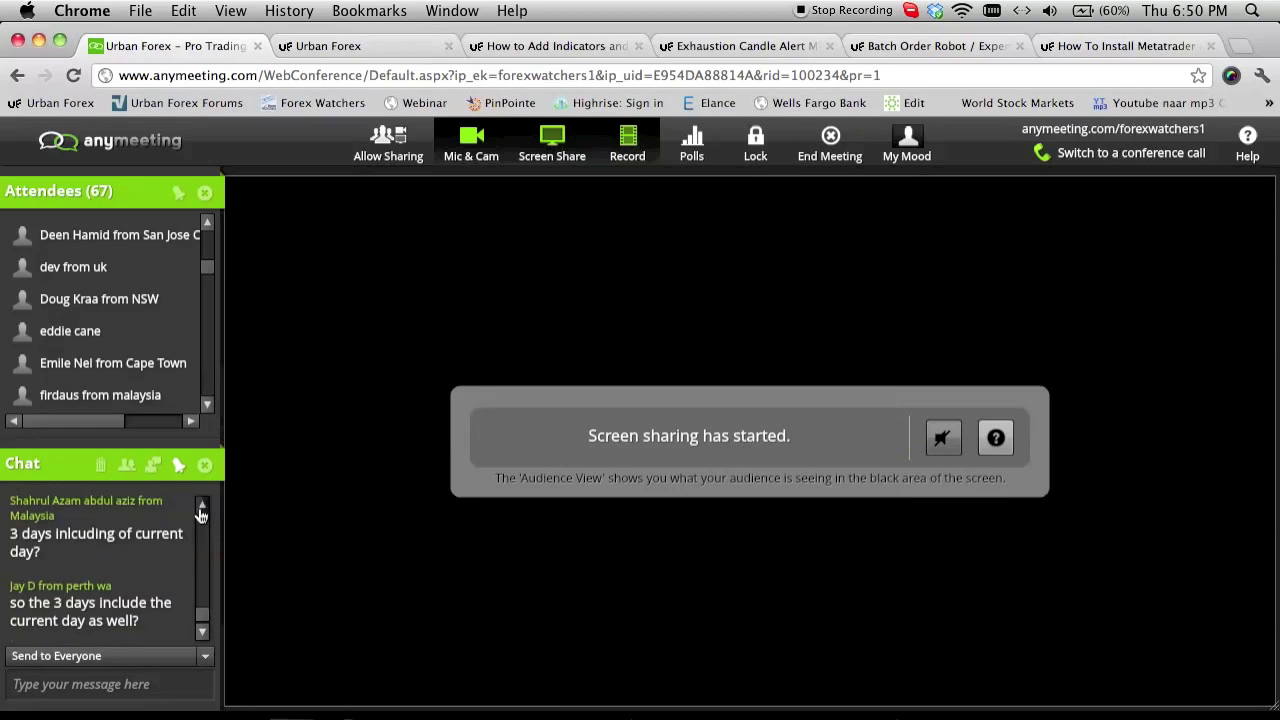
pyautogui.click(204, 634)
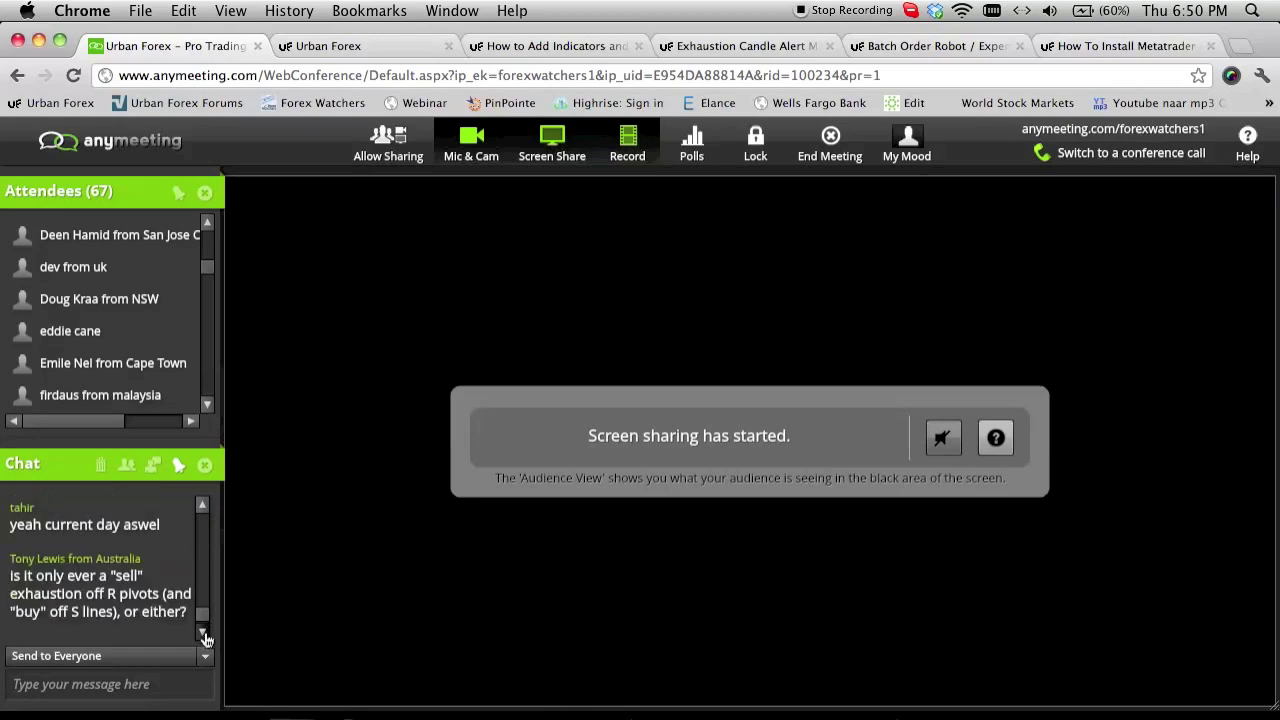
pyautogui.click(205, 636)
pyautogui.click(201, 508)
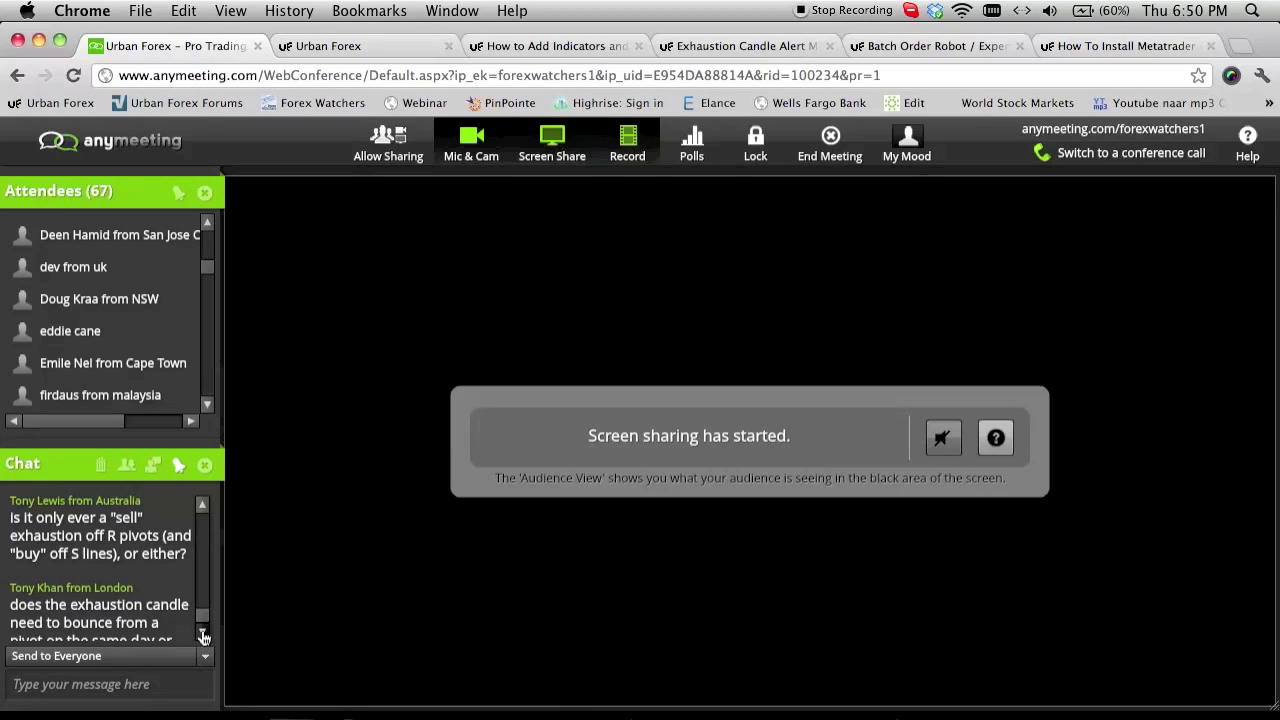
pyautogui.click(203, 636)
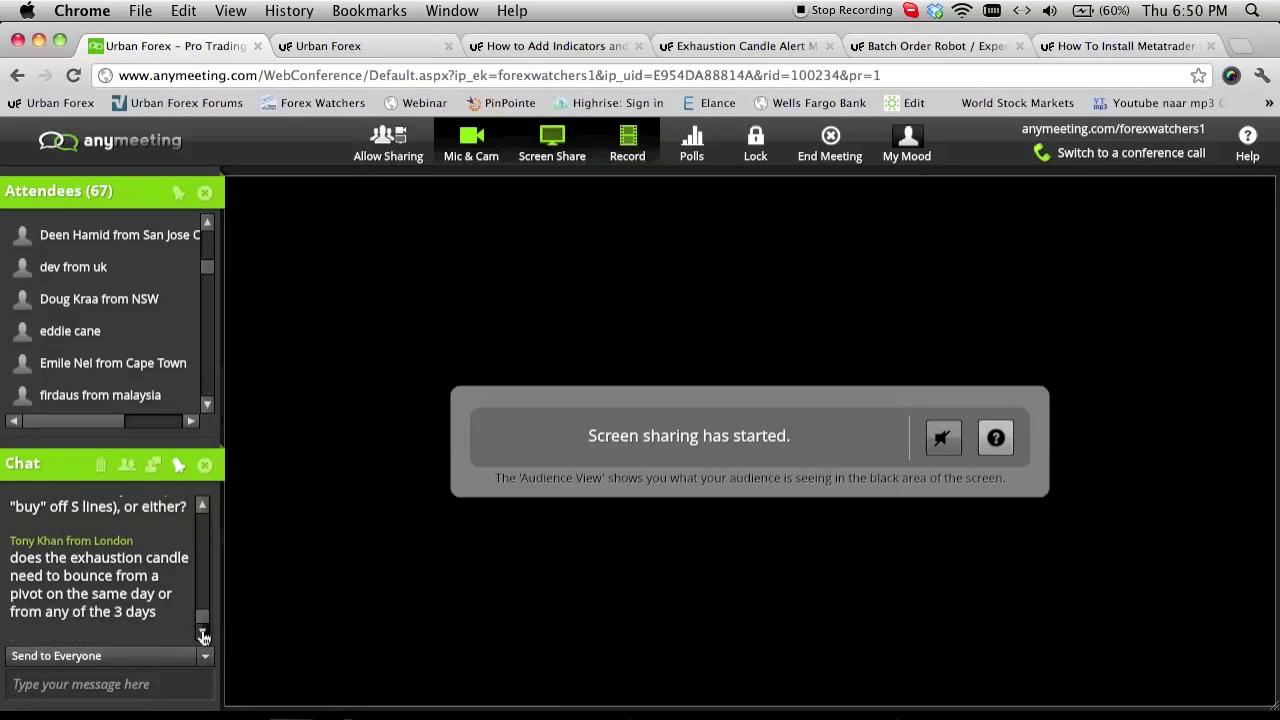
# Return to MetaTrader and delete both horizontal lines and the Arrow Down mark from the EURUSD chart
pyautogui.click(329, 708)
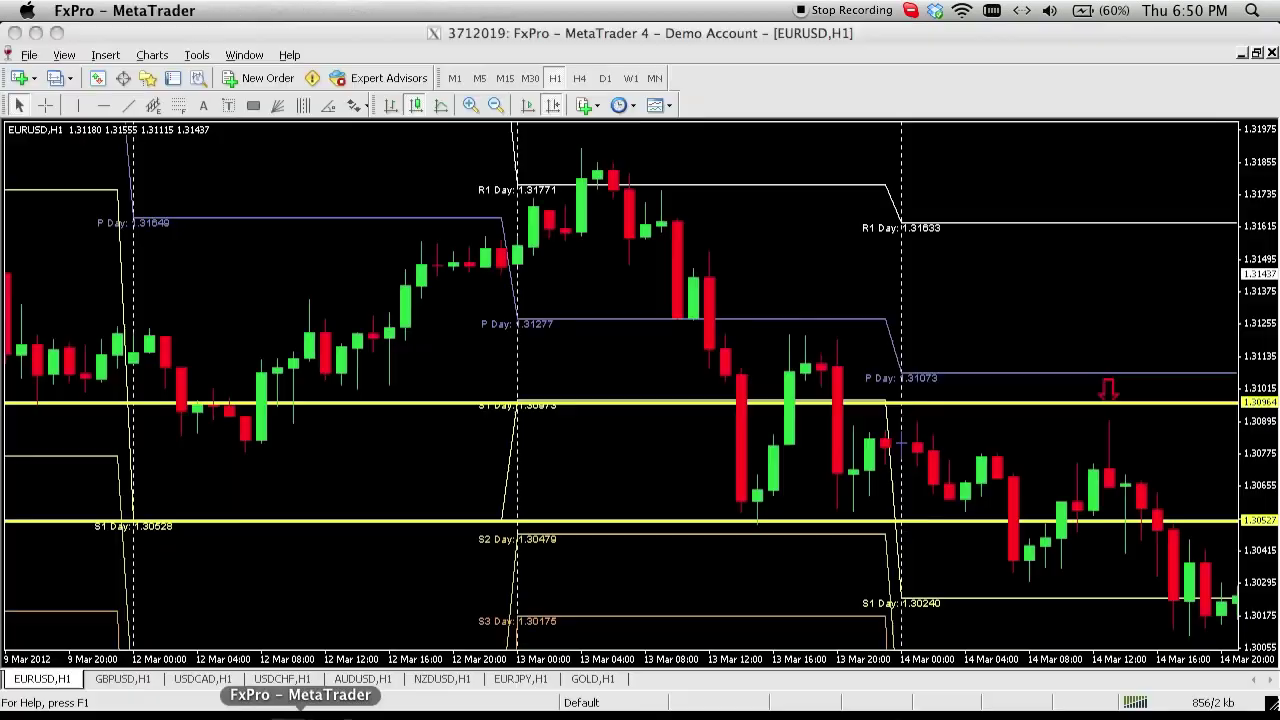
pyautogui.press('BackSpace')
pyautogui.press('BackSpace')
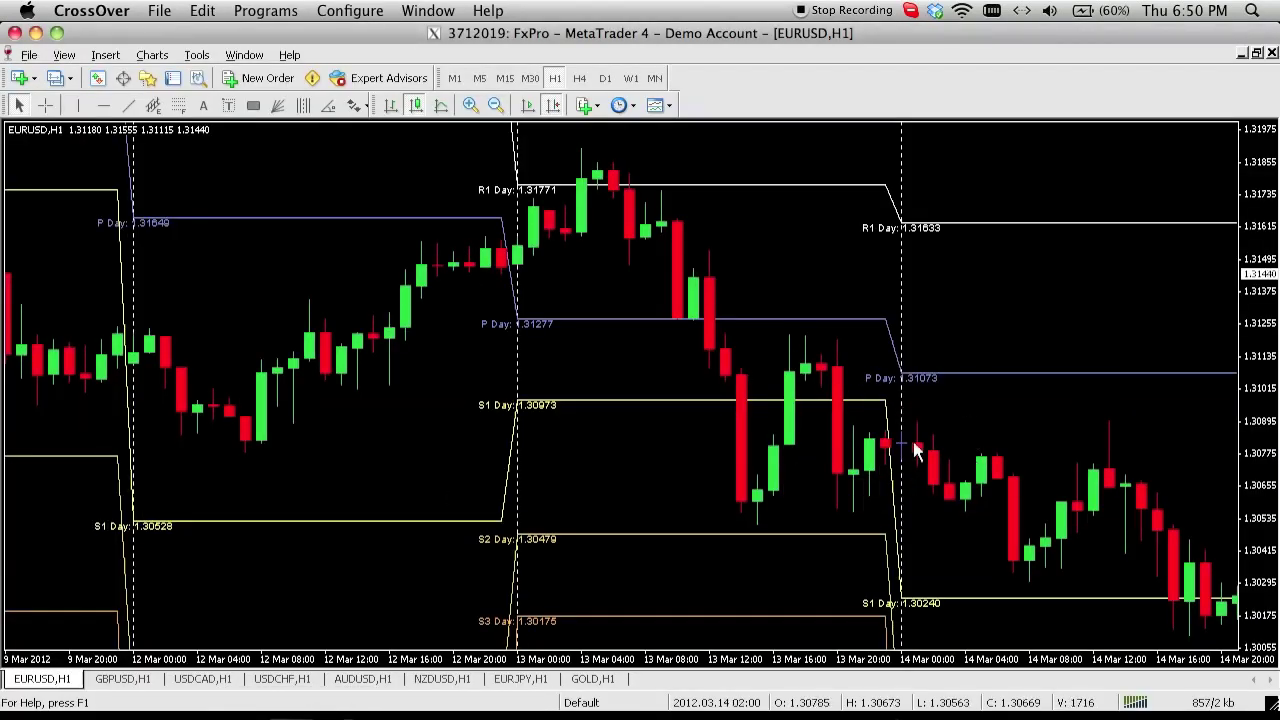
# Mark the 15 March pivot with a horizontal line at 1.30423 and the area below R2 with one at 1.31201, removing each in turn
pyautogui.scroll(-8, 814, 337)
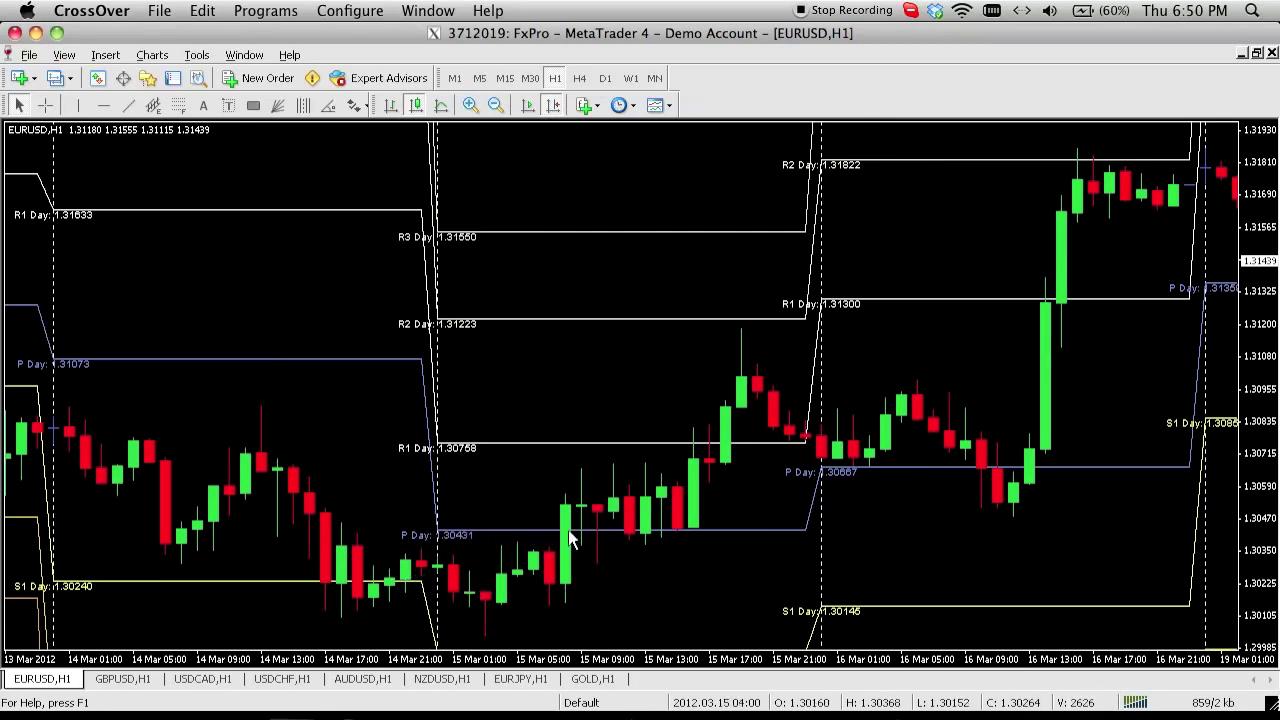
pyautogui.click(103, 106)
pyautogui.moveTo(538, 548); pyautogui.dragTo(535, 532)
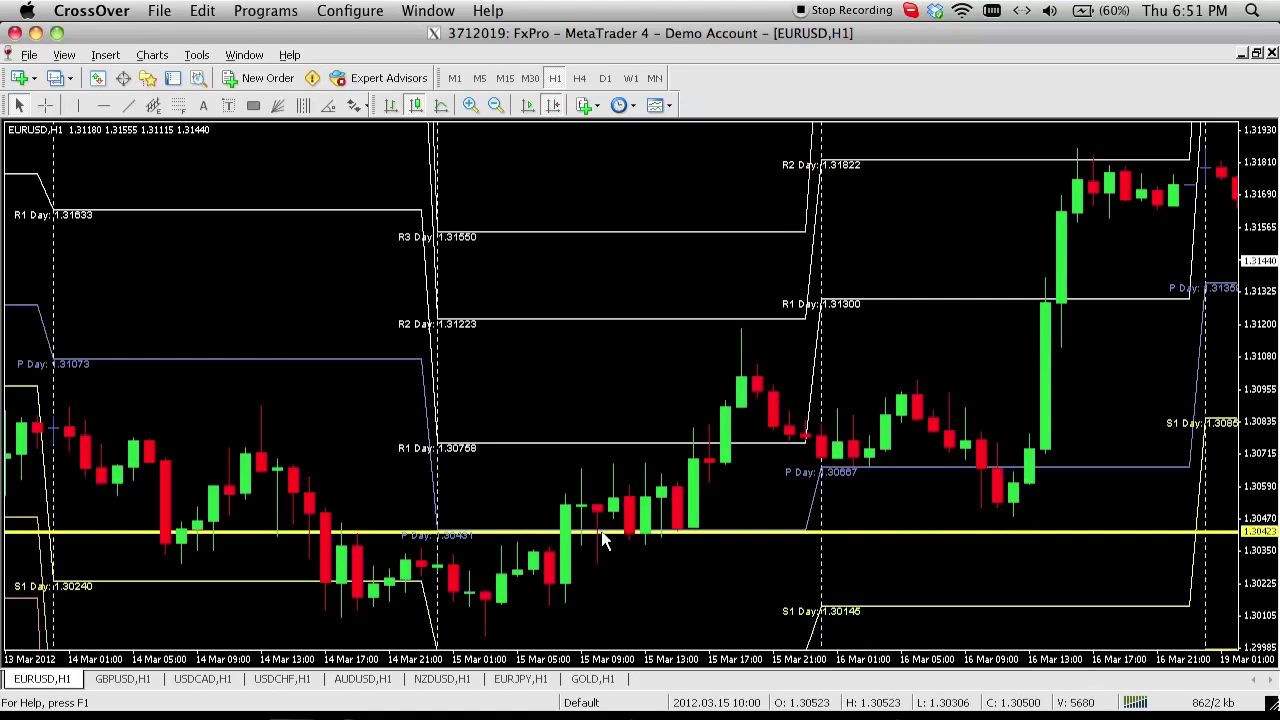
pyautogui.press('Delete')
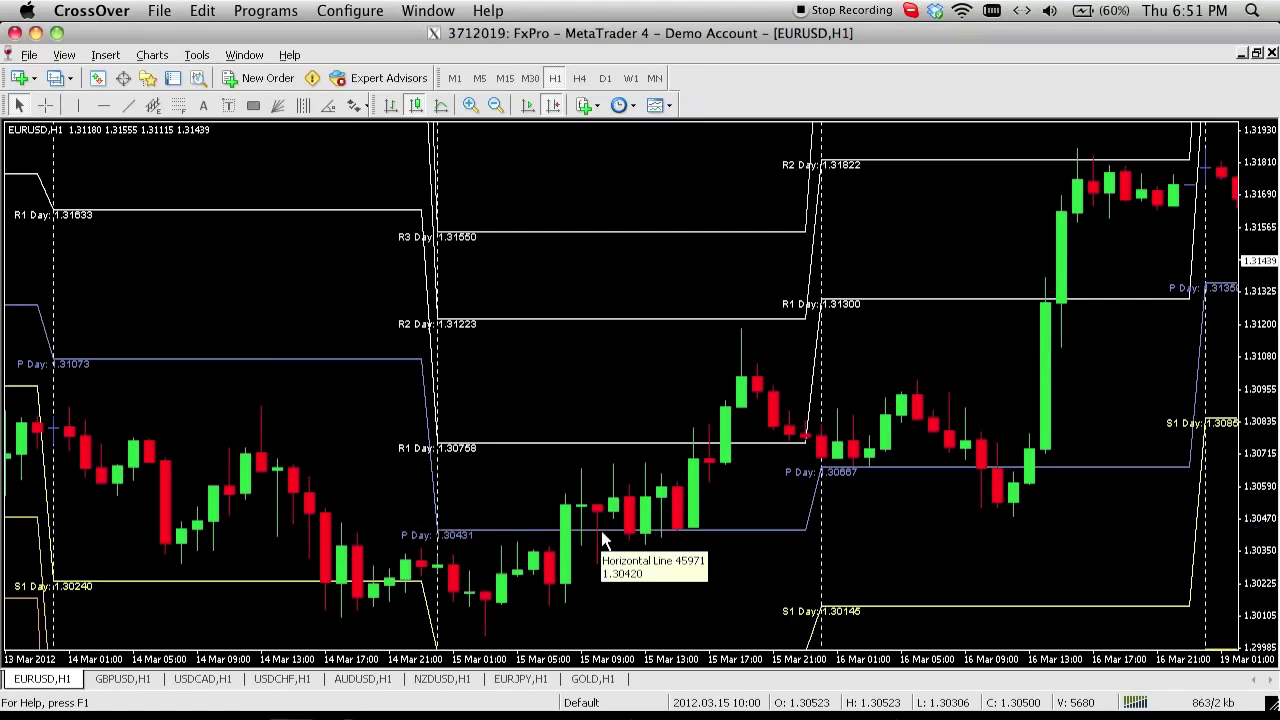
pyautogui.click(103, 105)
pyautogui.click(723, 323)
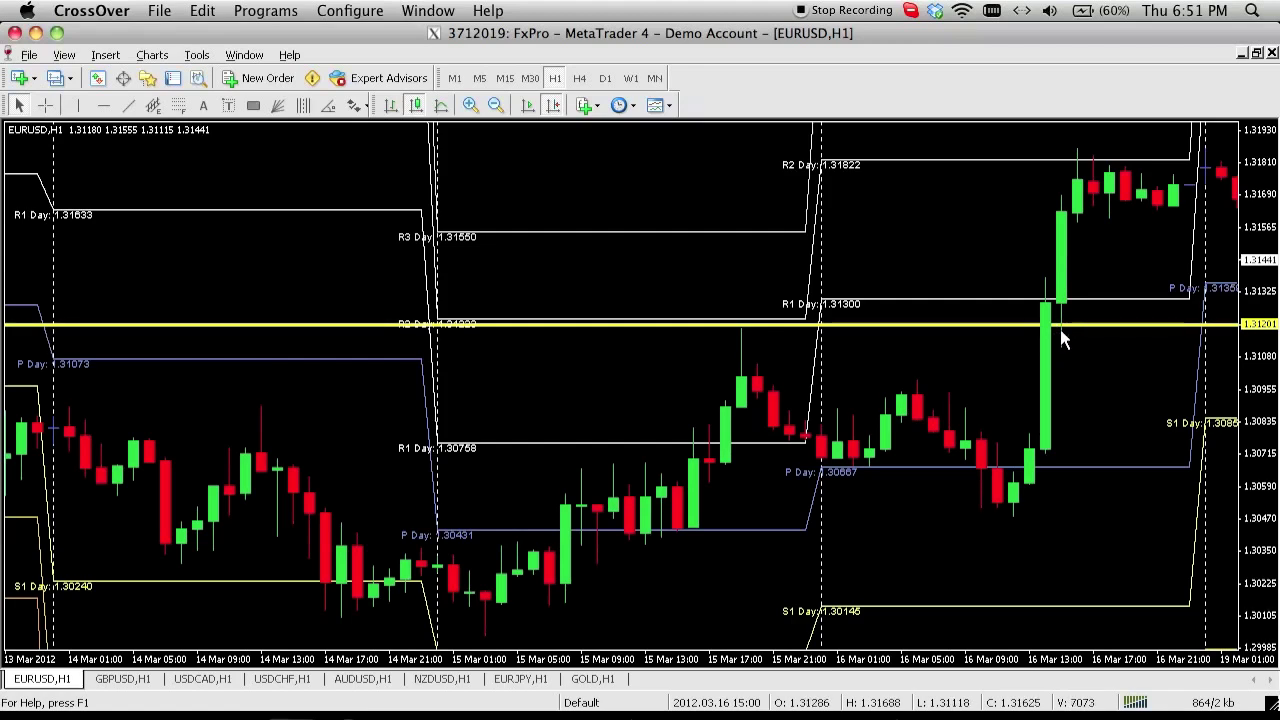
pyautogui.press('Delete')
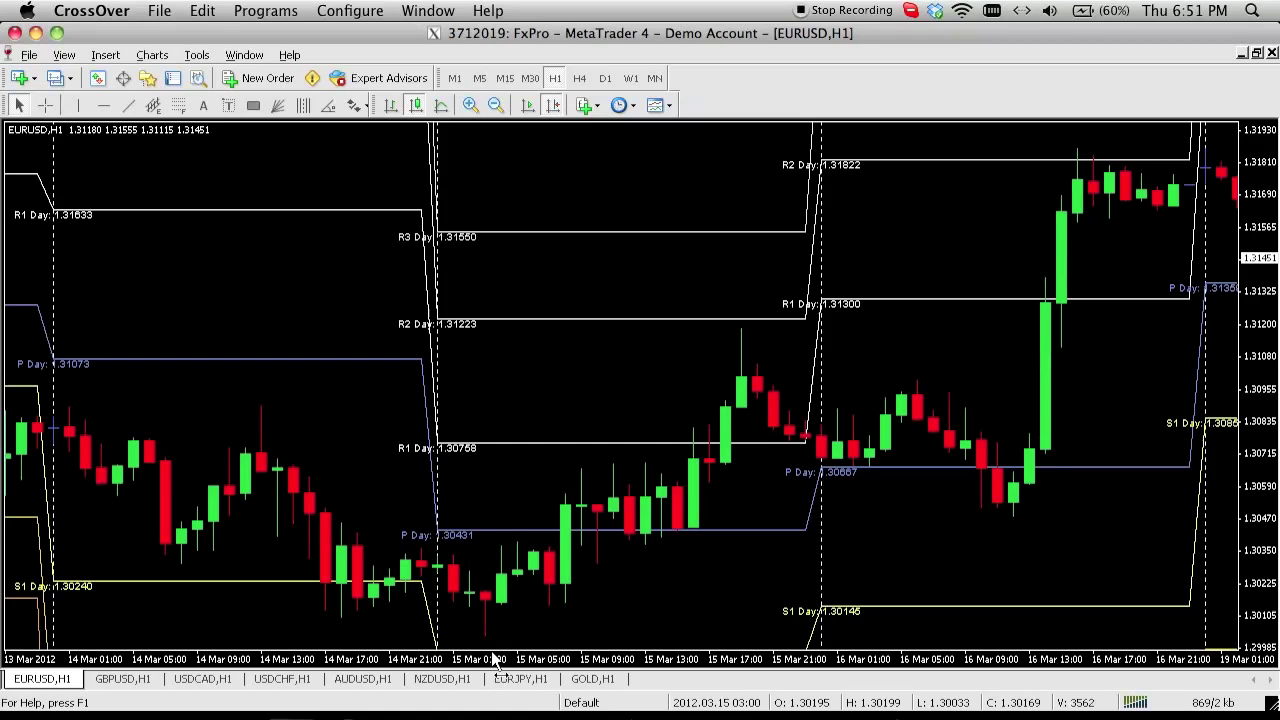
# Restart AnyMeeting screen sharing for Monitor 1 with lower quality but faster images, and minimize its floating chat window
pyautogui.click(565, 713)
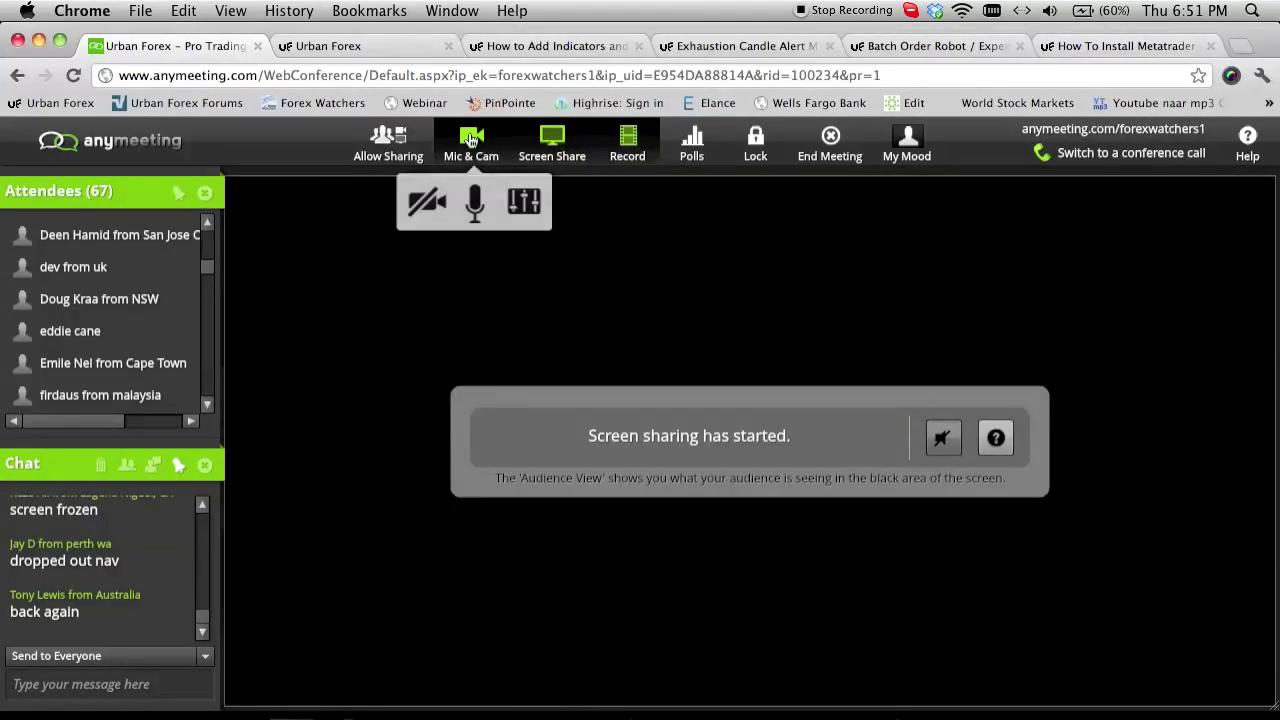
pyautogui.click(563, 146)
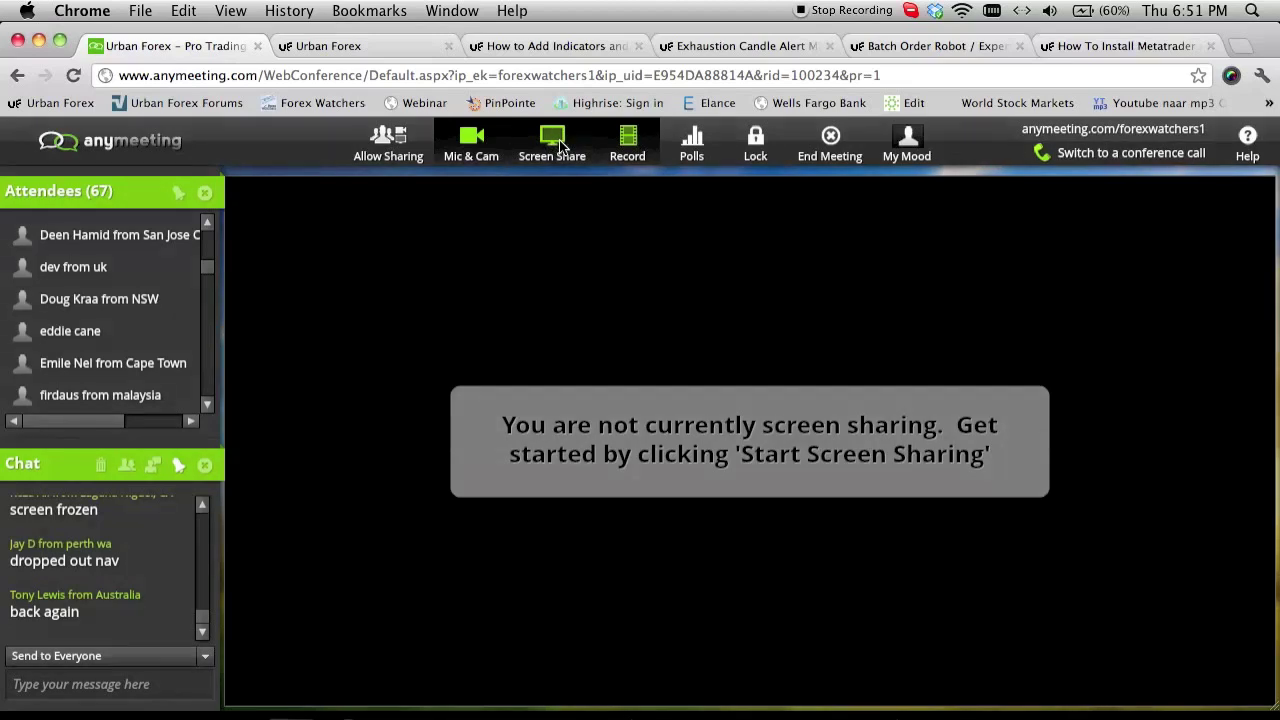
pyautogui.click(559, 140)
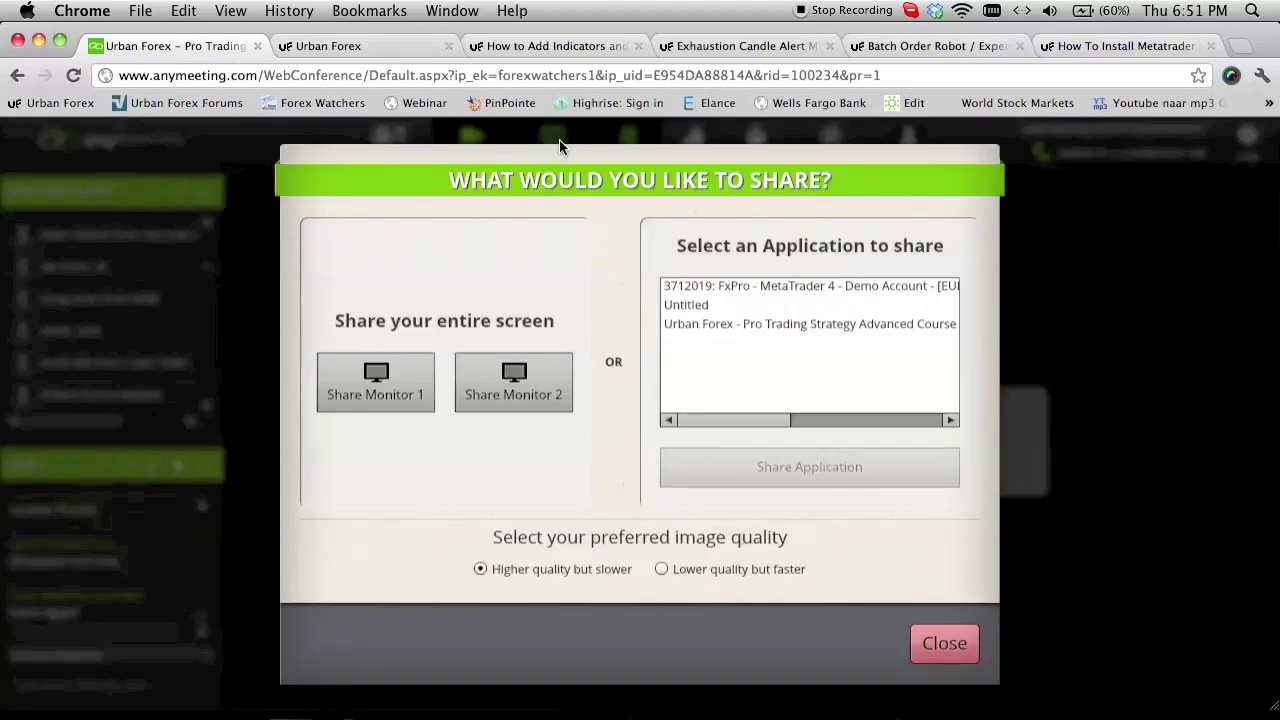
pyautogui.click(660, 569)
pyautogui.click(376, 382)
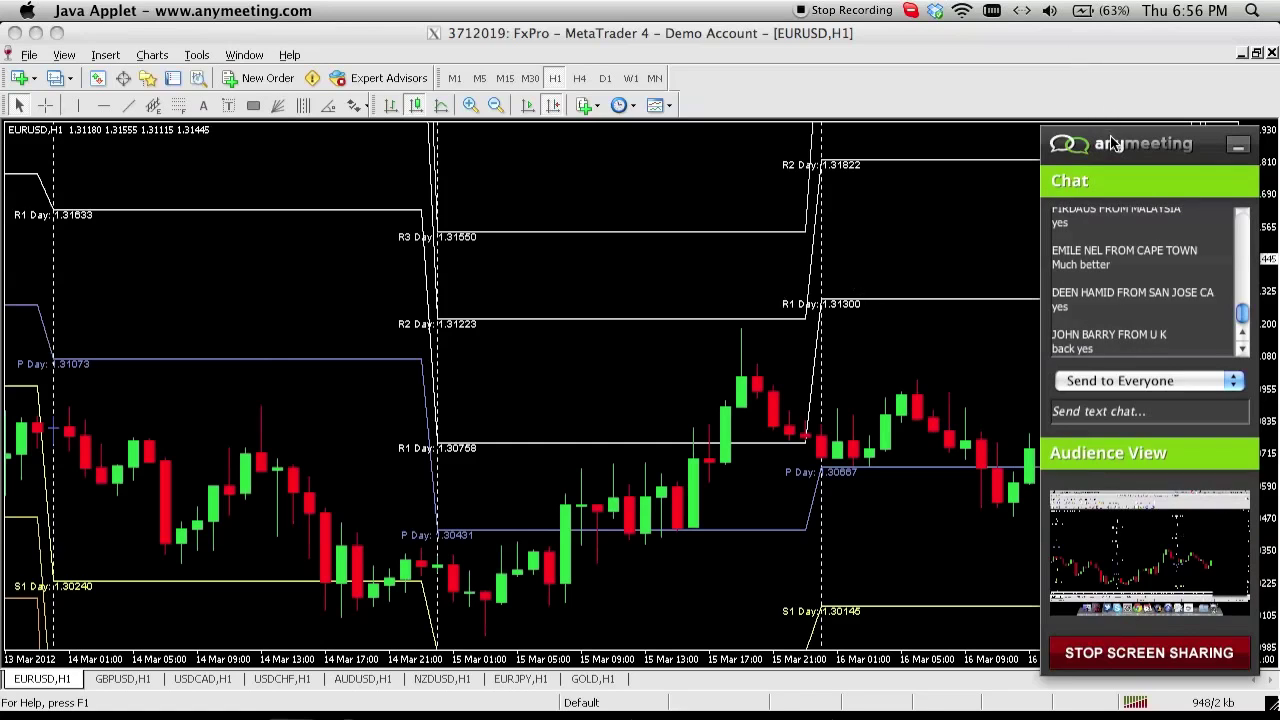
pyautogui.click(1238, 145)
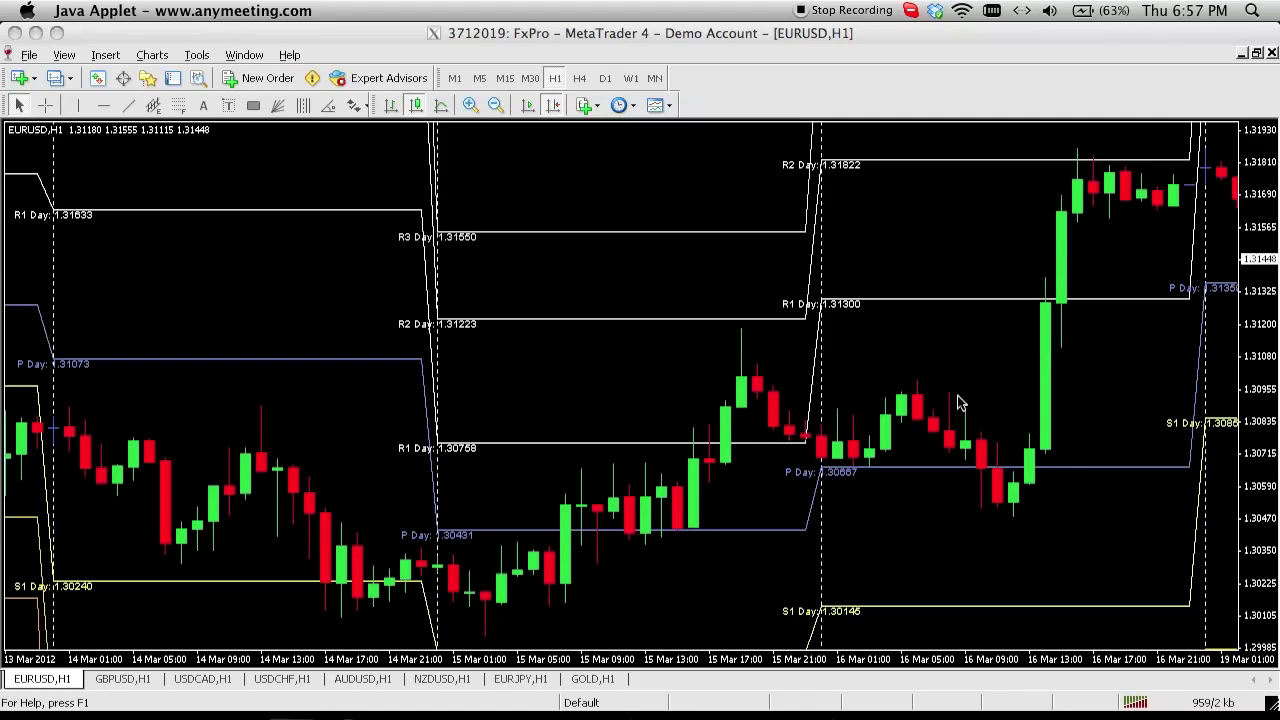
# Switch to the GBPUSD H1 chart and examine how the 9 to 11 April candles react at the daily pivot levels
pyautogui.click(120, 680)
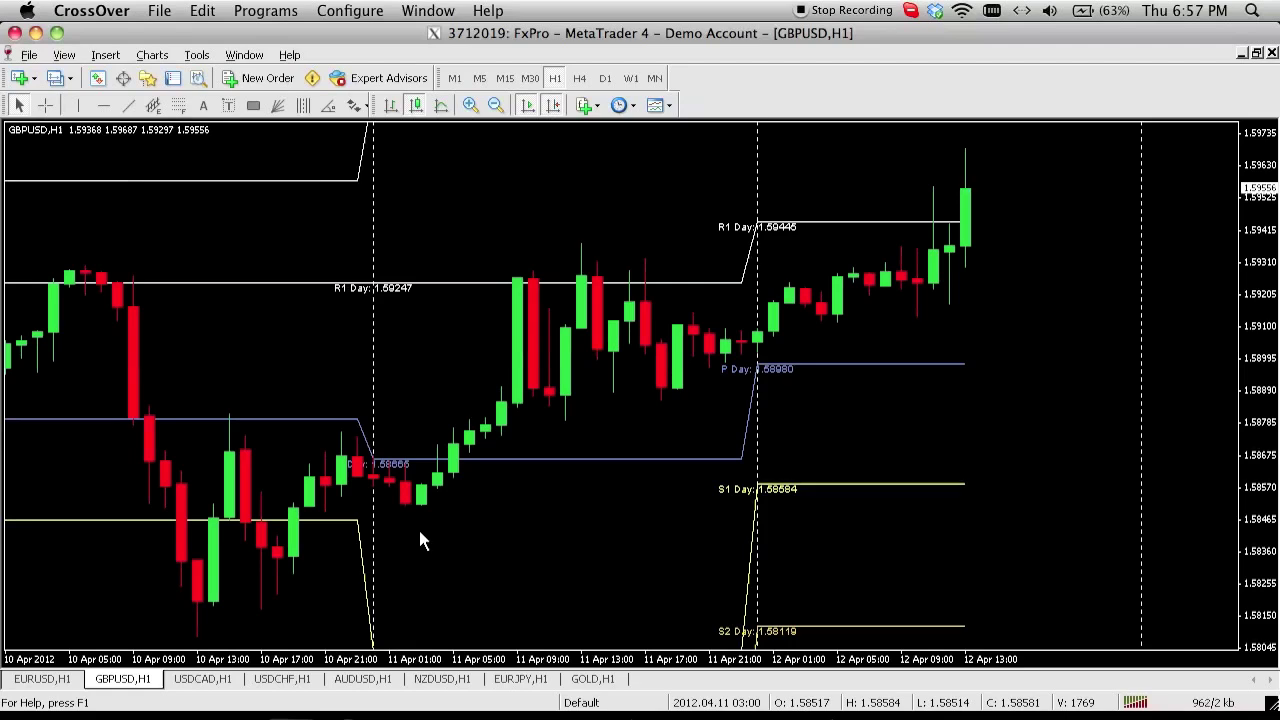
pyautogui.moveTo(466, 409); pyautogui.dragTo(805, 365)
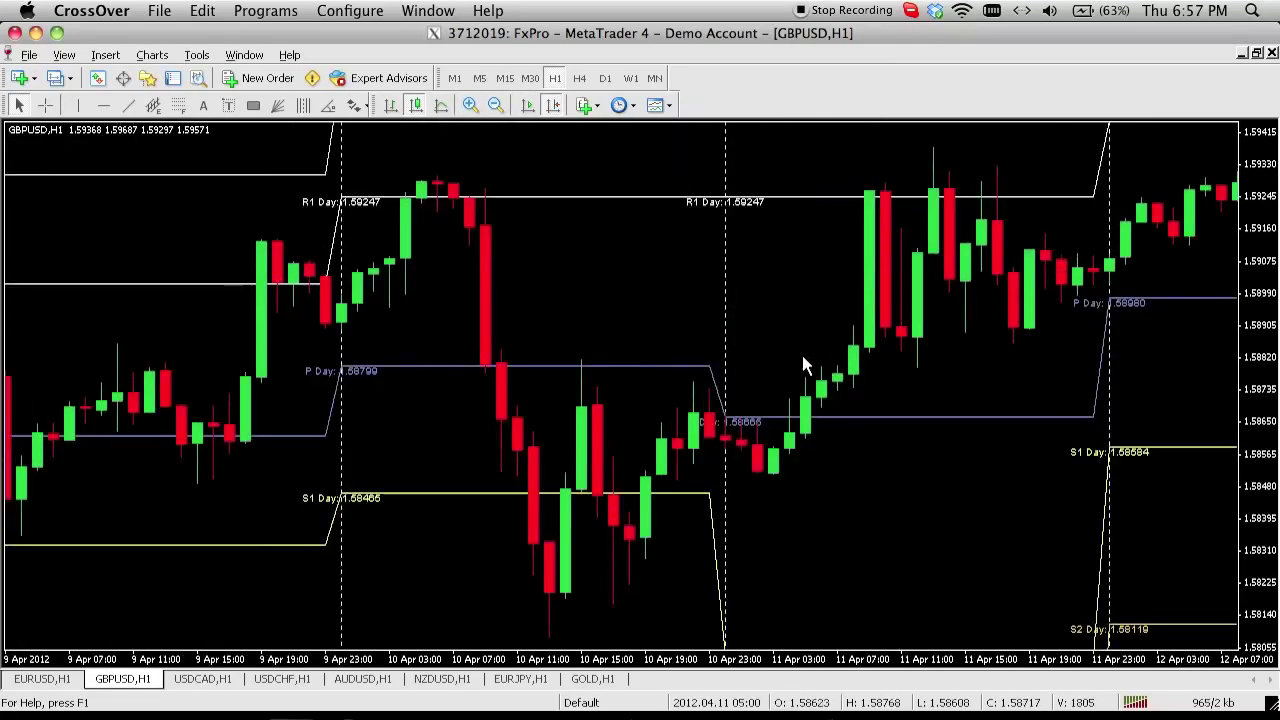
pyautogui.moveTo(742, 302)
pyautogui.mouseDown()
pyautogui.moveTo(773, 300)
pyautogui.moveTo(761, 301)
pyautogui.mouseUp()
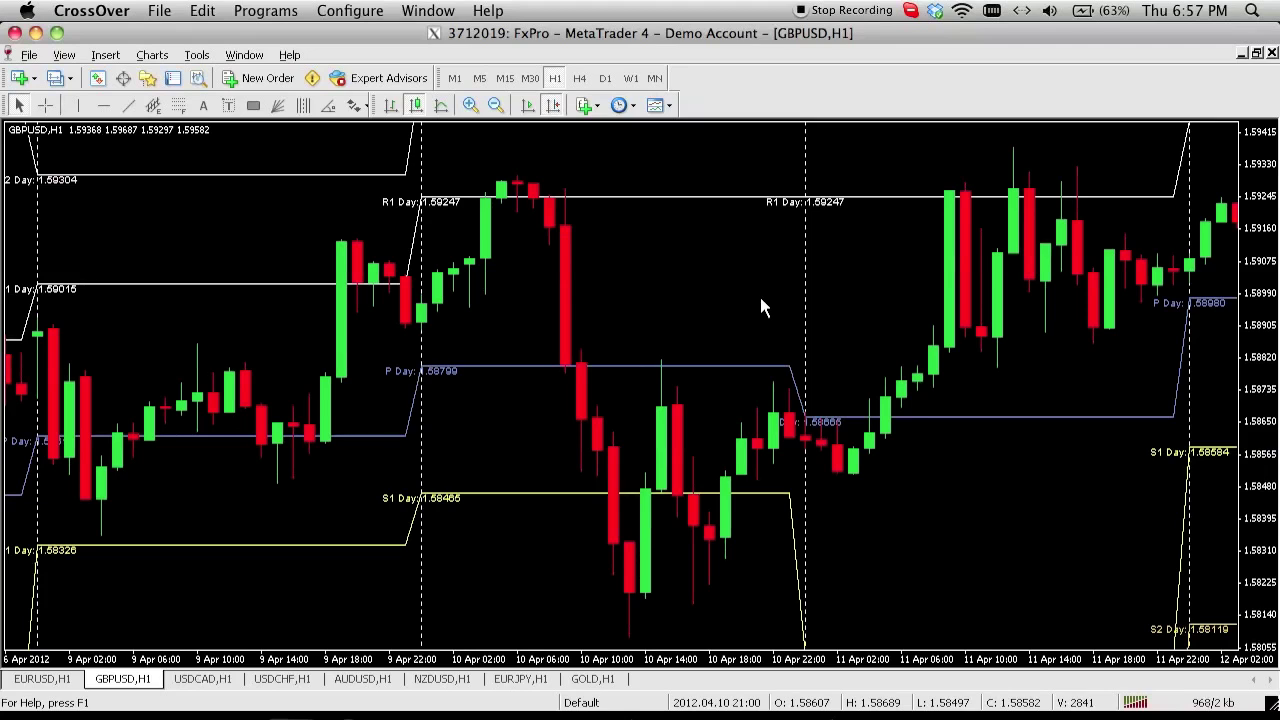
pyautogui.scroll(2, 716, 284)
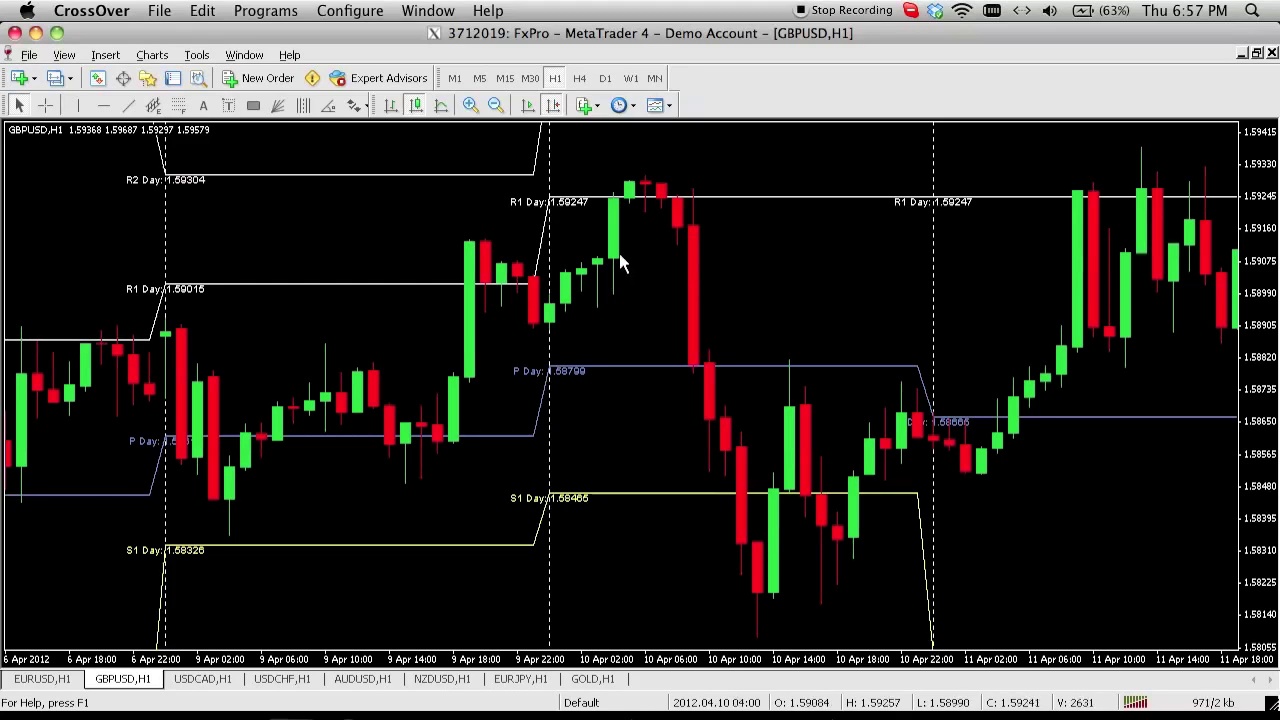
# Return to the EURUSD chart, check the AnyMeeting chat in Chrome for new replies, and come back to MetaTrader
pyautogui.click(65, 679)
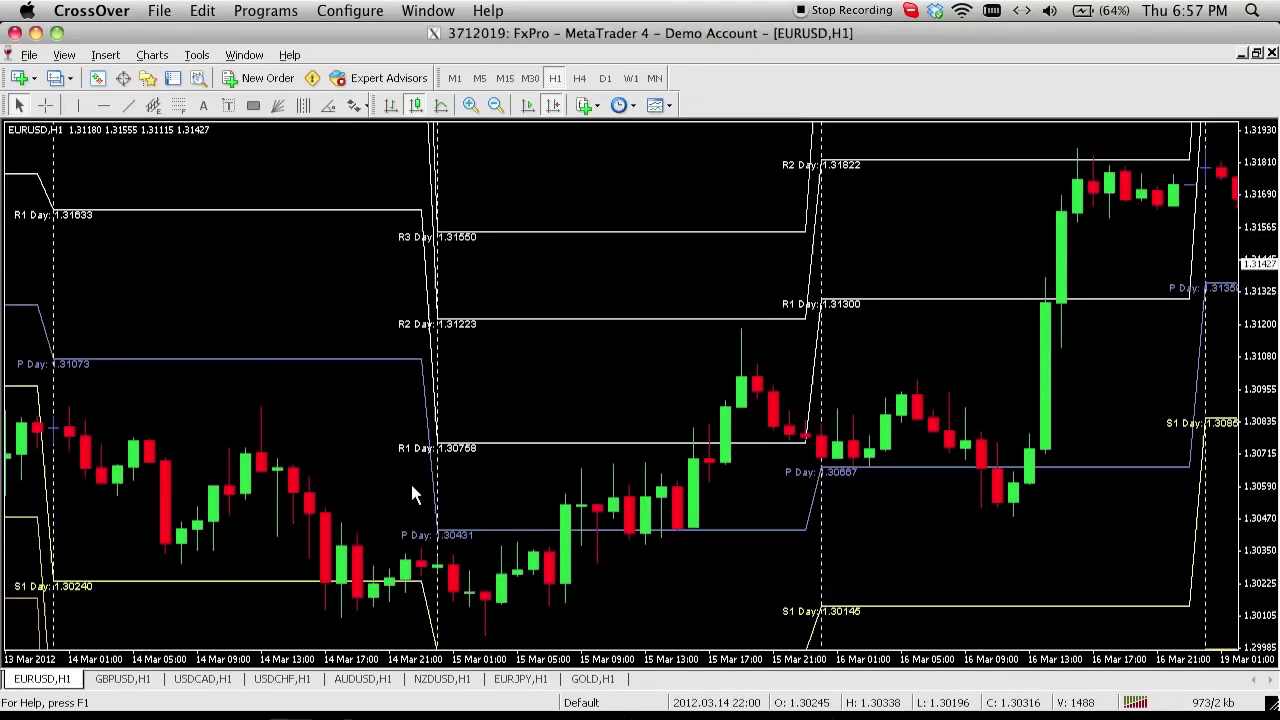
pyautogui.moveTo(415, 493)
pyautogui.moveTo(605, 396)
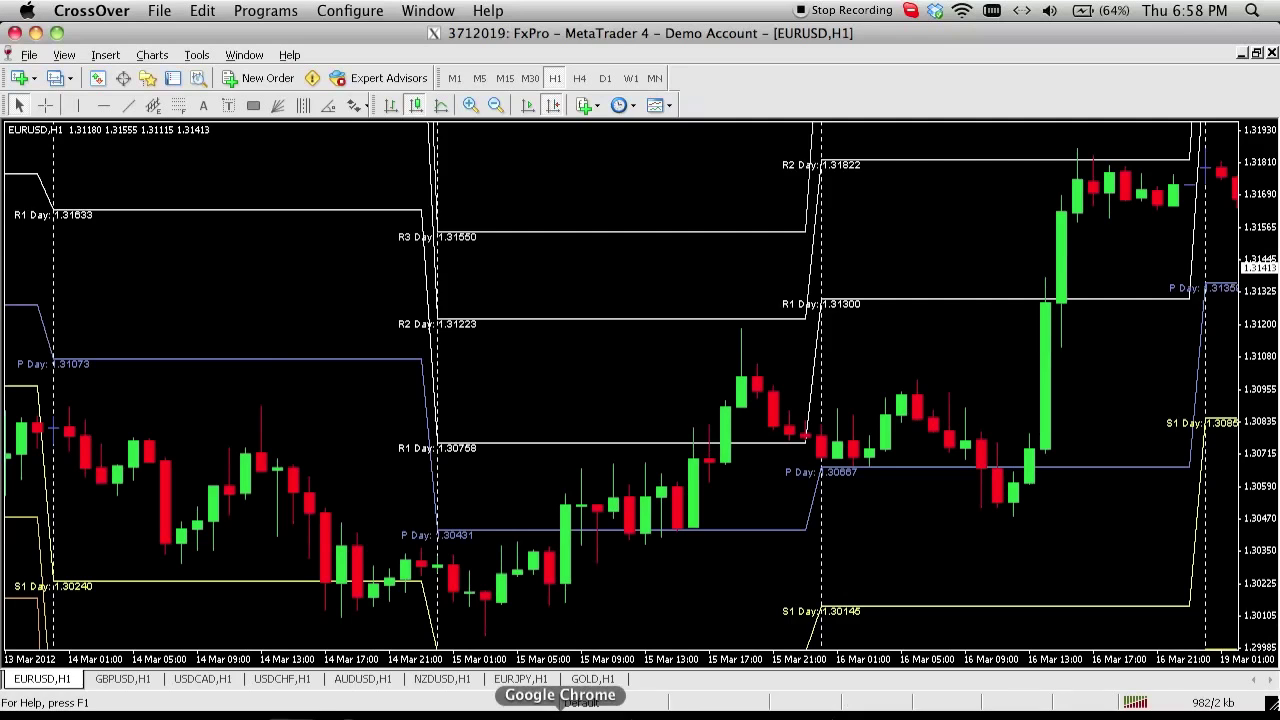
pyautogui.moveTo(520, 445); pyautogui.dragTo(394, 420)
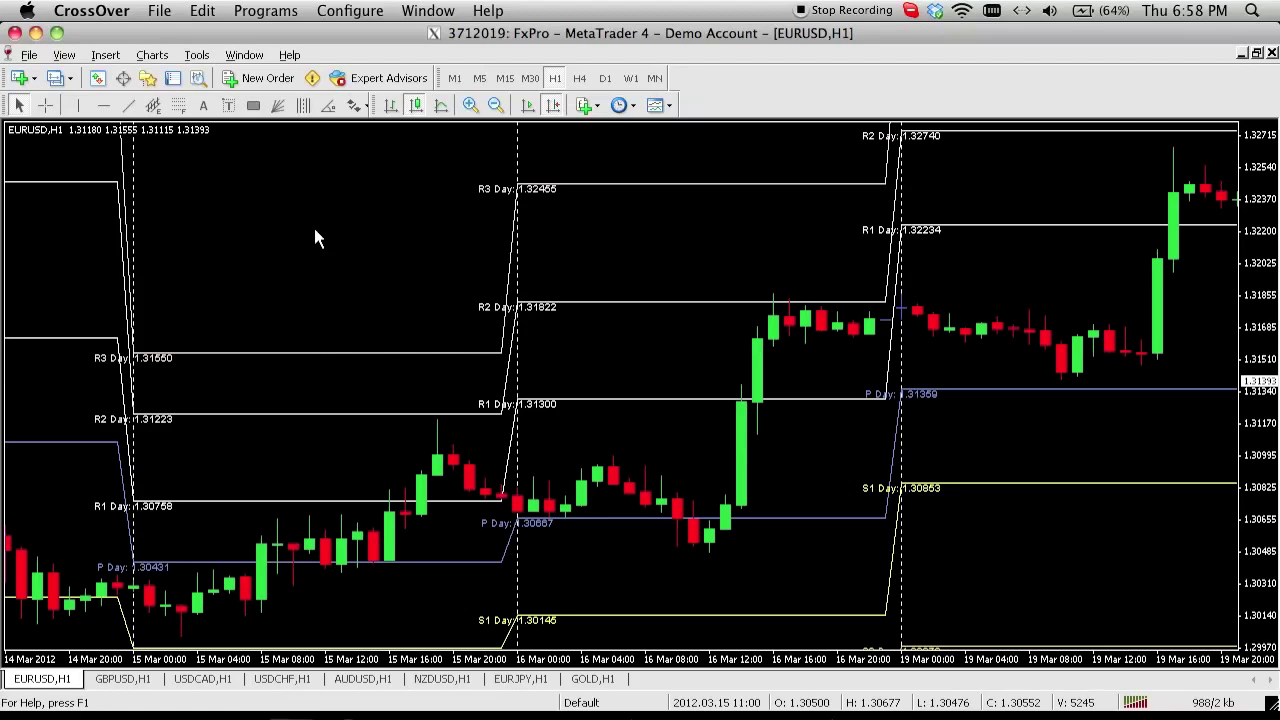
pyautogui.click(560, 712)
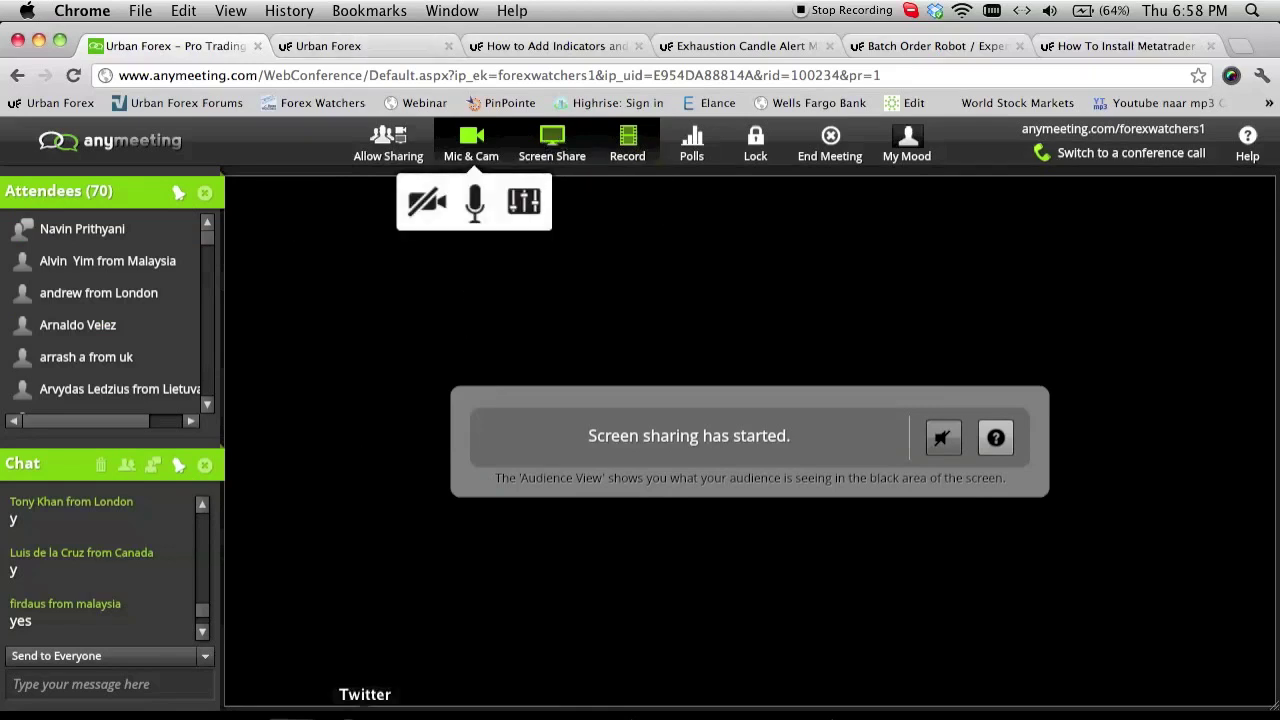
pyautogui.click(303, 711)
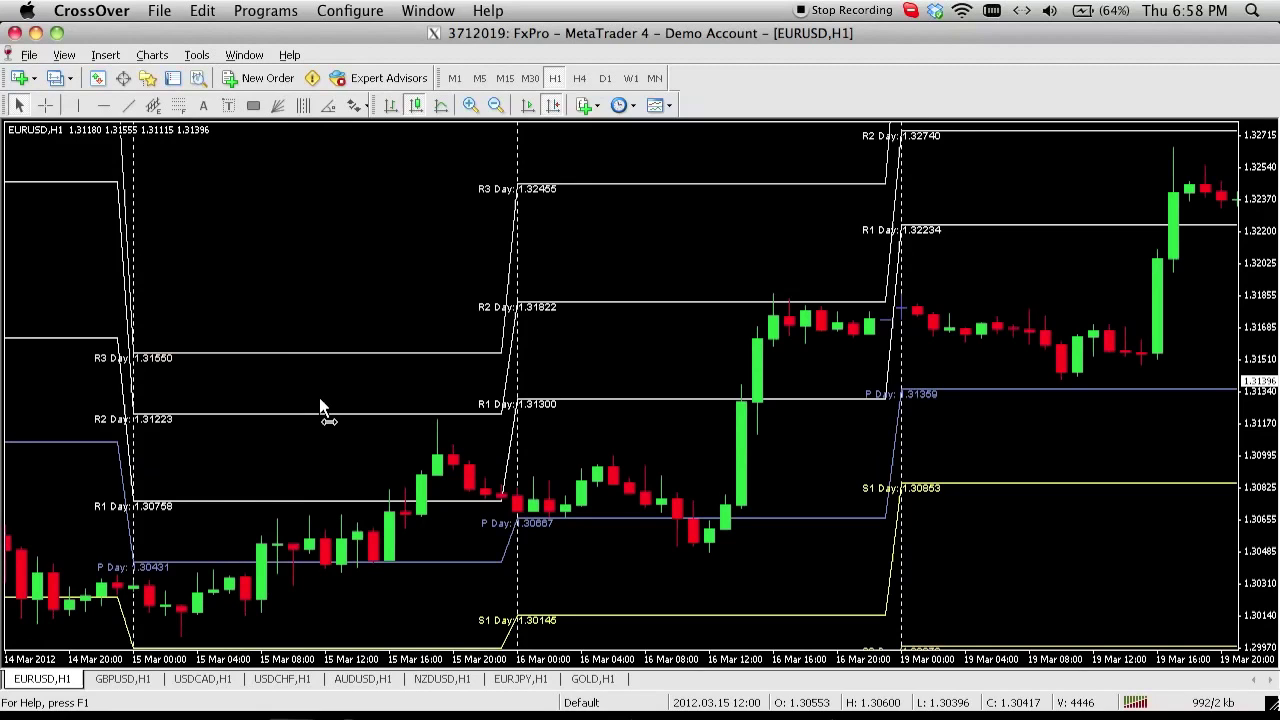
# Mark the 24 February 20:00 candle at R2 on the EURUSD chart with an Arrow Down above its high
pyautogui.moveTo(325, 405); pyautogui.dragTo(623, 378)
pyautogui.moveTo(495, 300); pyautogui.dragTo(812, 292)
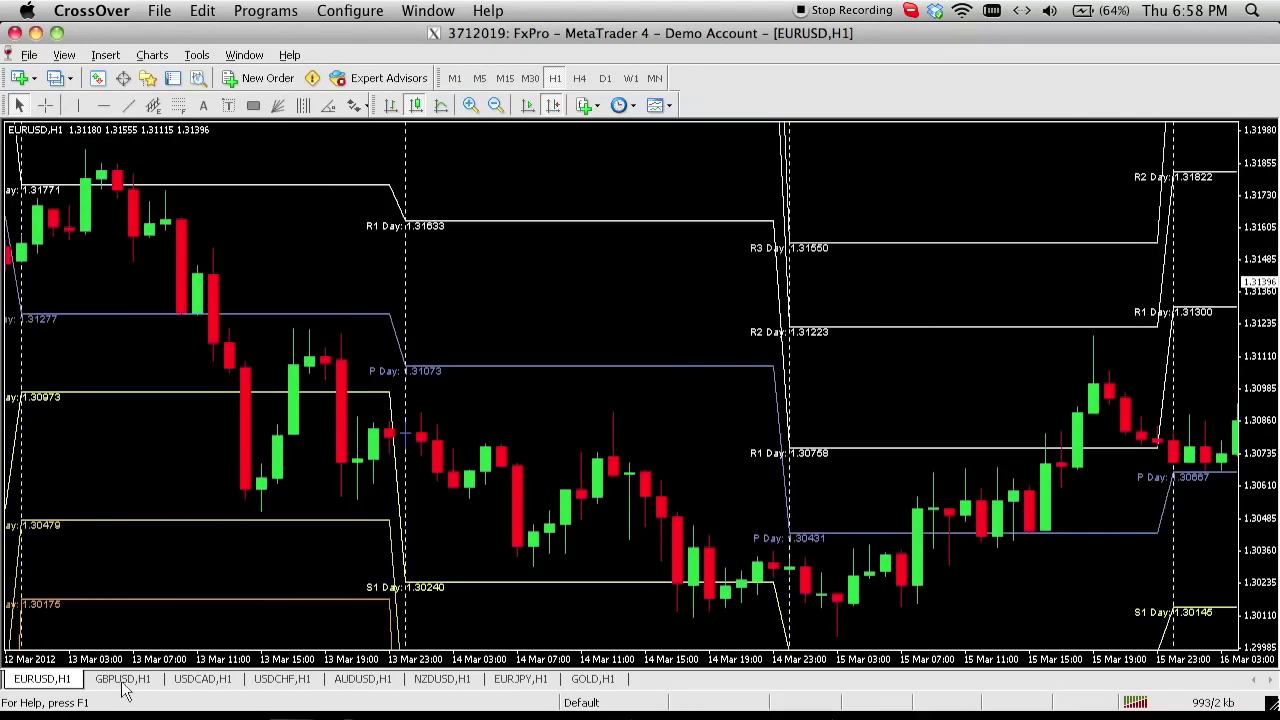
pyautogui.moveTo(138, 517); pyautogui.dragTo(492, 438)
pyautogui.moveTo(462, 368); pyautogui.dragTo(688, 374)
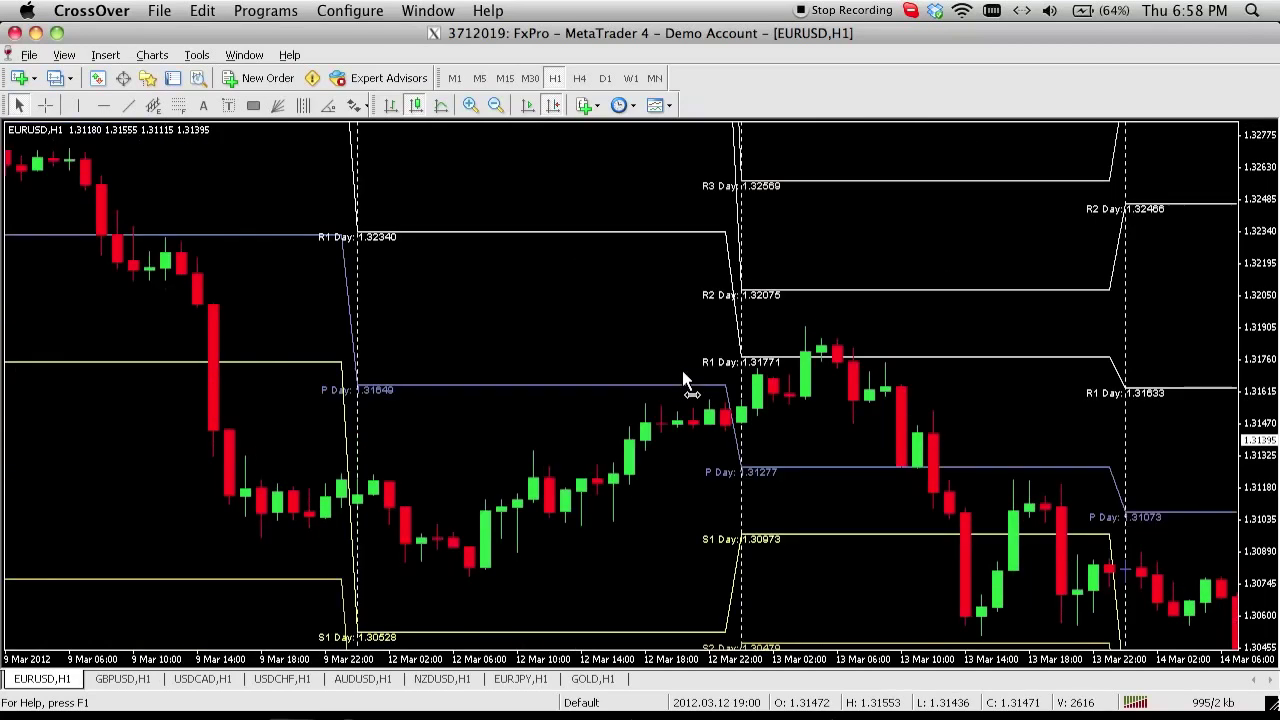
pyautogui.moveTo(174, 516); pyautogui.dragTo(853, 480)
pyautogui.moveTo(714, 416); pyautogui.dragTo(857, 371)
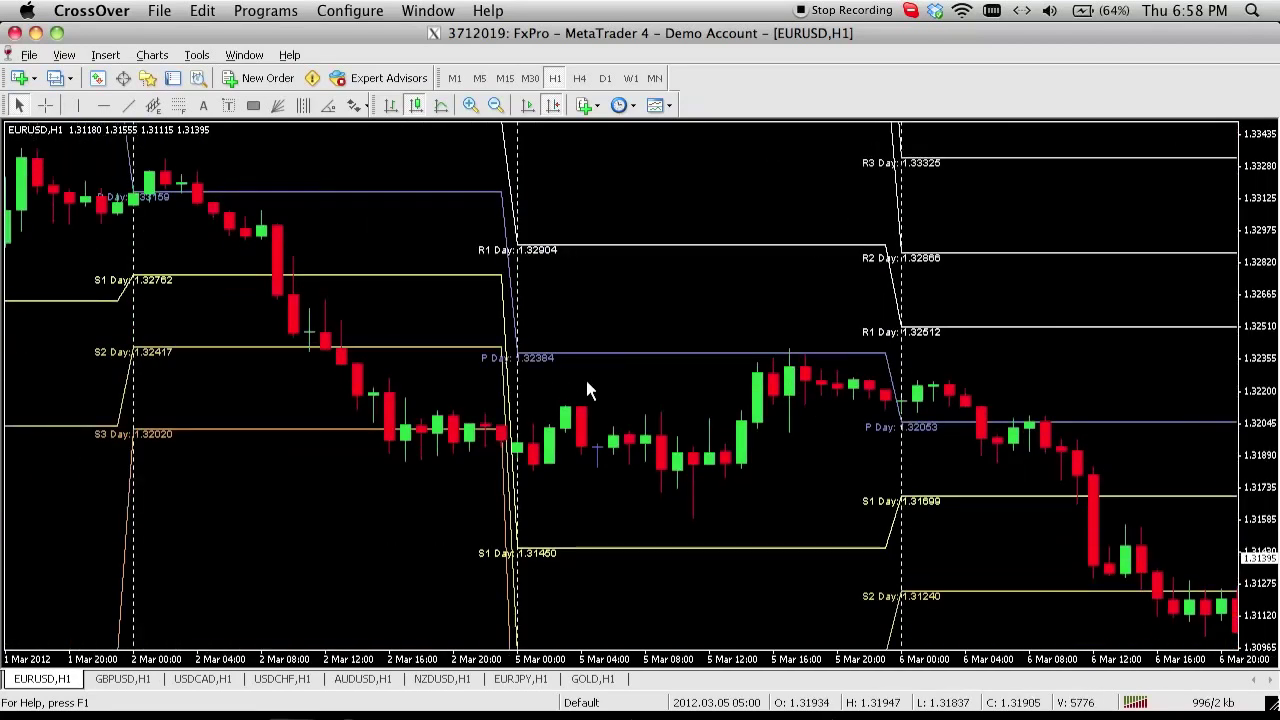
pyautogui.moveTo(585, 376); pyautogui.dragTo(872, 390)
pyautogui.moveTo(423, 314); pyautogui.dragTo(880, 340)
pyautogui.moveTo(360, 366); pyautogui.dragTo(914, 337)
pyautogui.moveTo(394, 337); pyautogui.dragTo(703, 332)
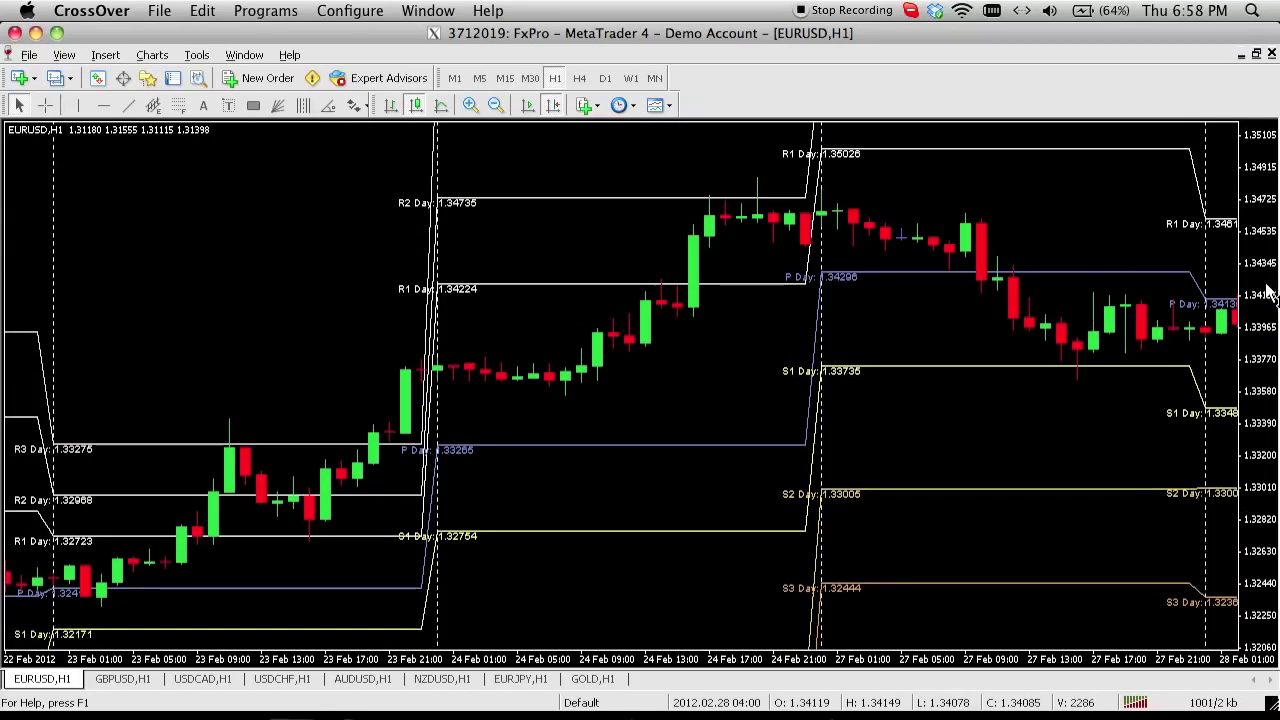
pyautogui.click(354, 105)
pyautogui.click(391, 197)
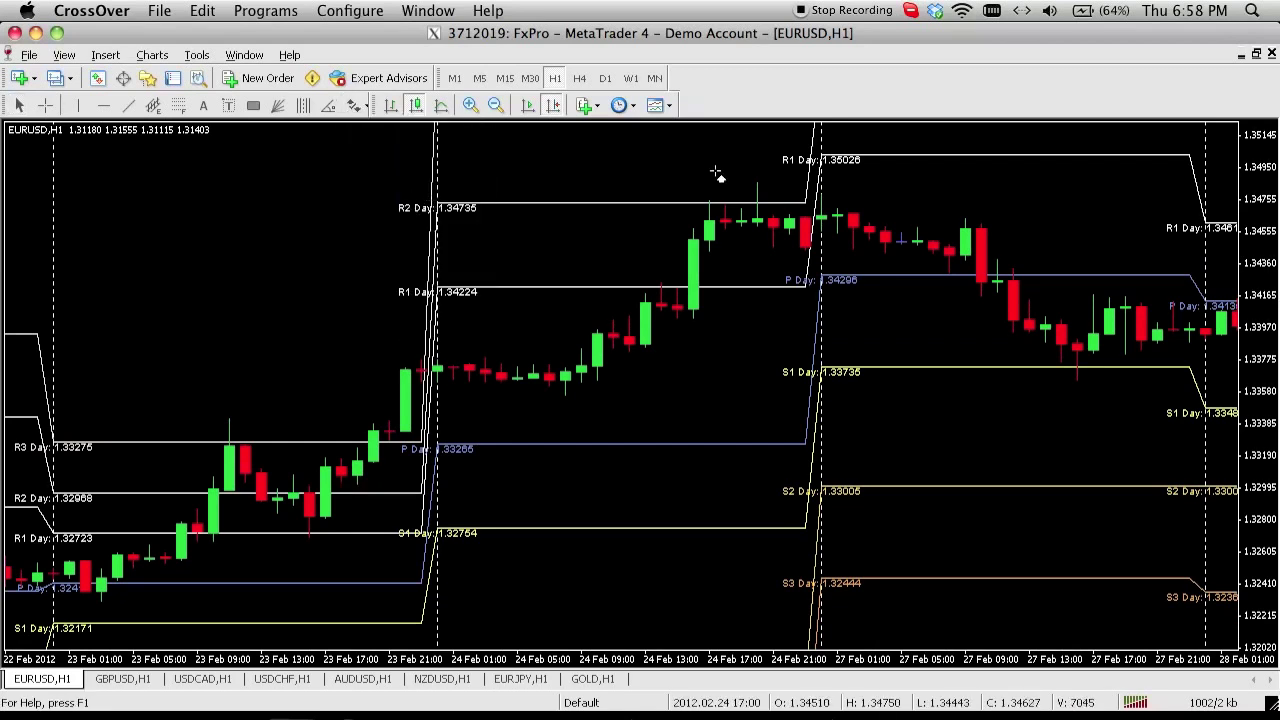
pyautogui.click(756, 163)
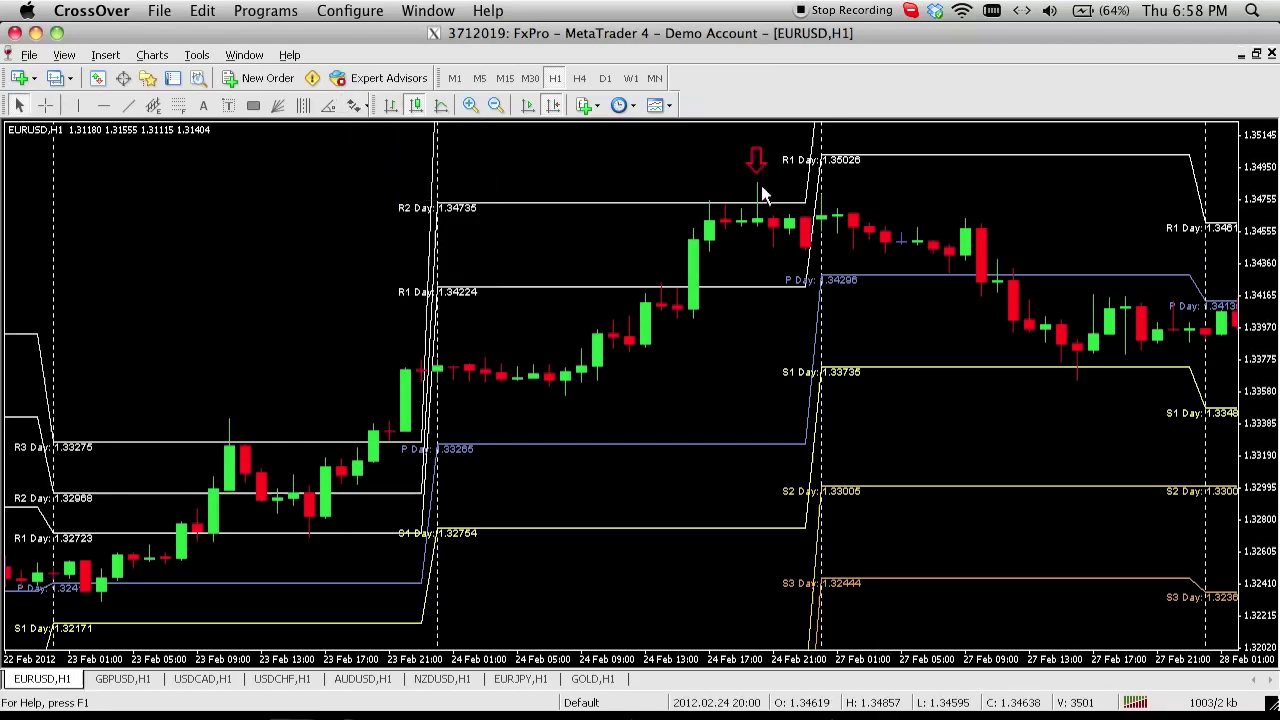
# Place a horizontal line at 1.34227 along the 24 February R1 level on the EURUSD chart
pyautogui.moveTo(664, 216); pyautogui.dragTo(851, 218)
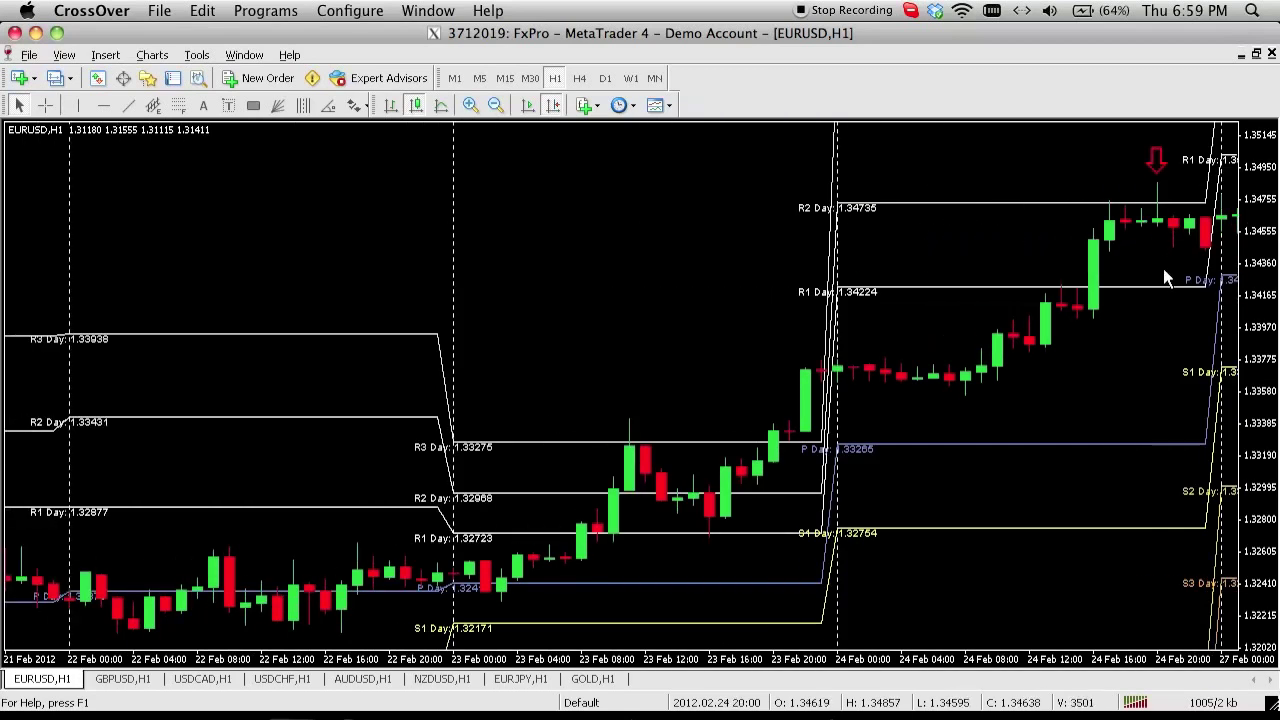
pyautogui.click(103, 105)
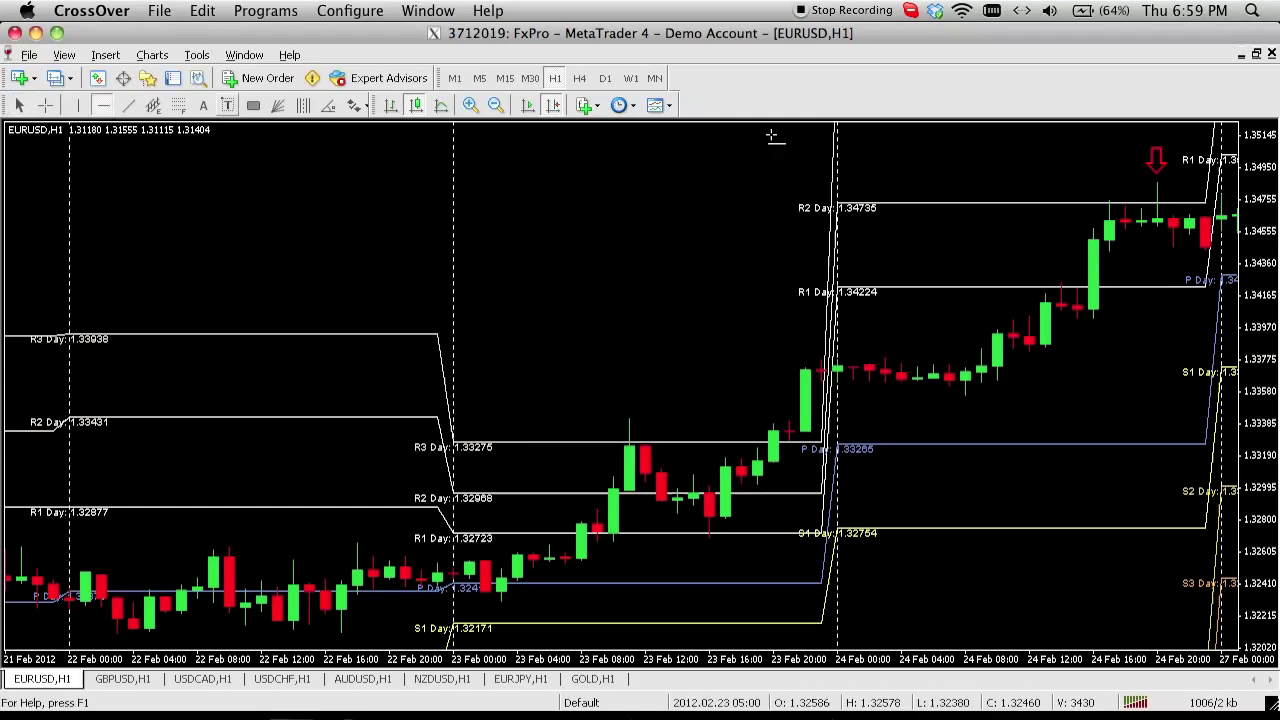
pyautogui.click(1224, 287)
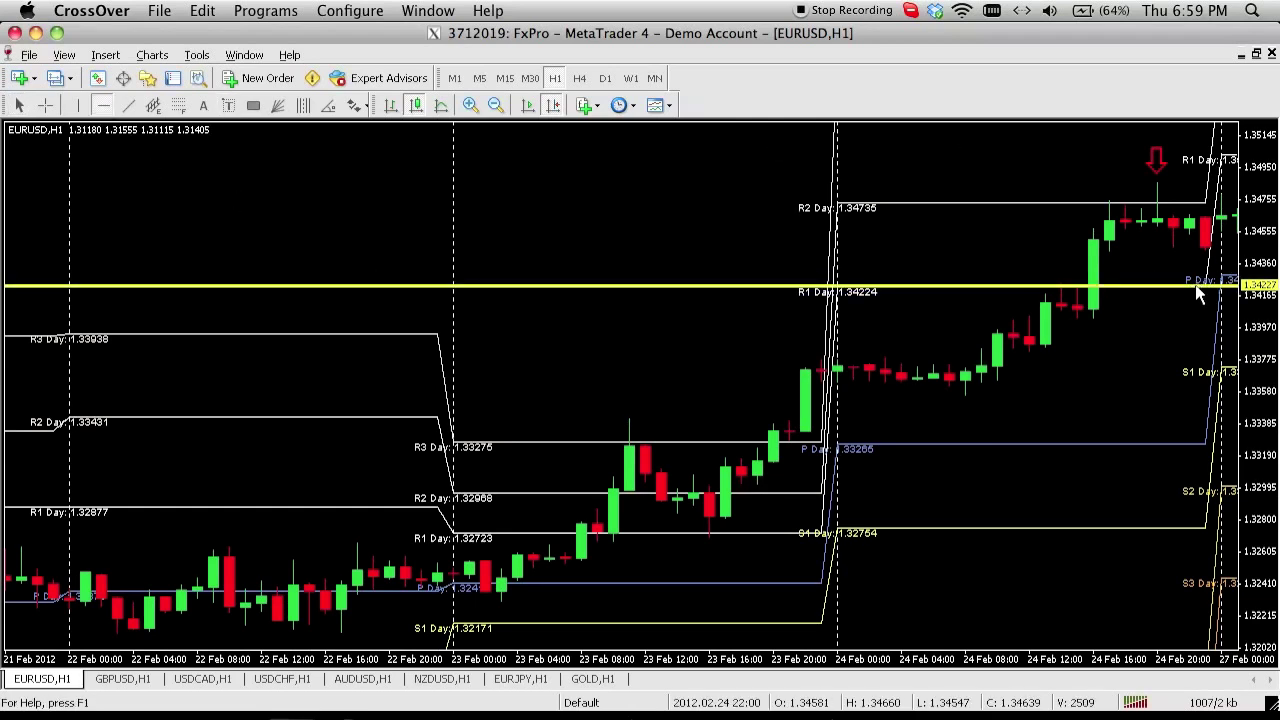
pyautogui.scroll(-5, 1137, 314)
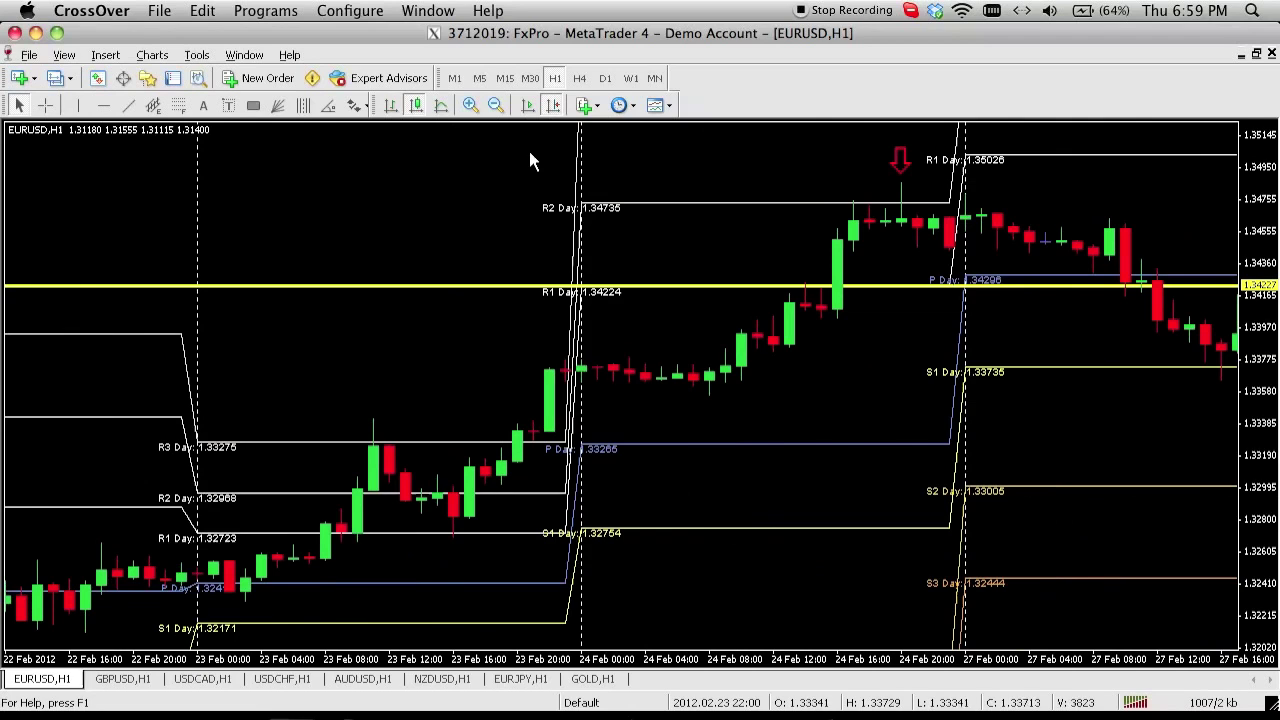
# Measure with the crosshair the distance from the 24 February R2 level down to the yellow horizontal line
pyautogui.click(45, 105)
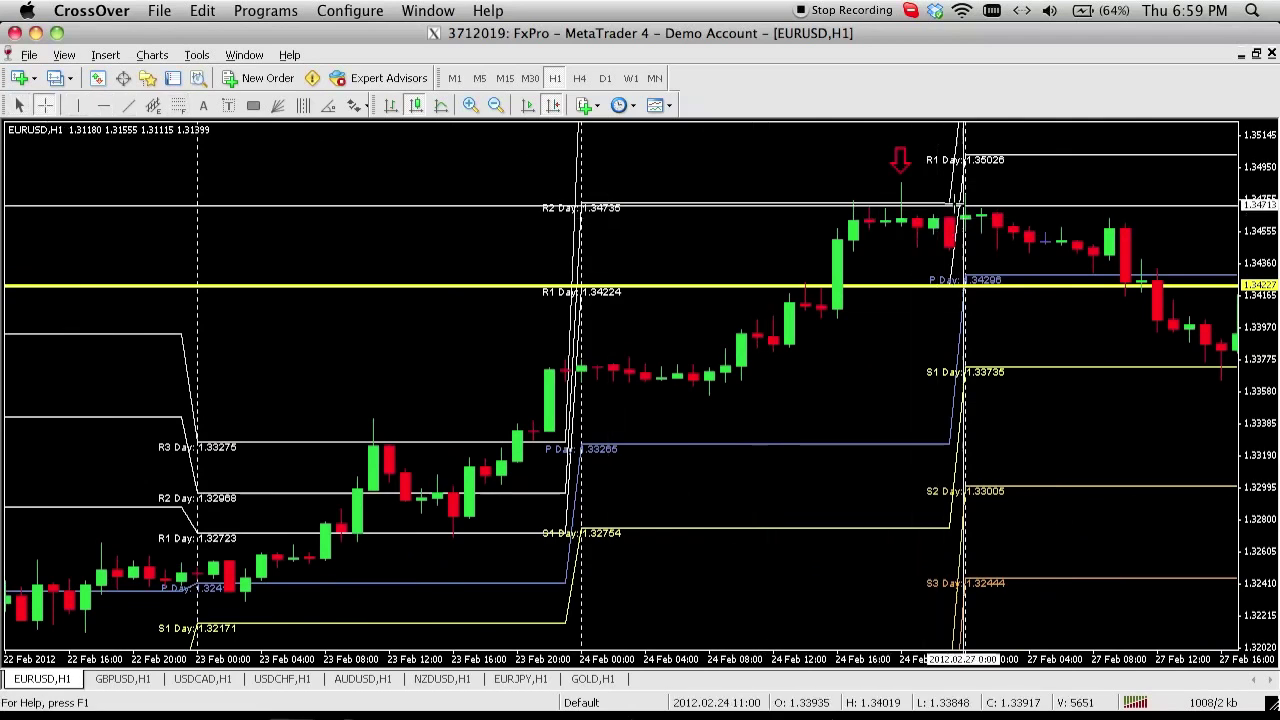
pyautogui.moveTo(920, 206); pyautogui.dragTo(920, 288)
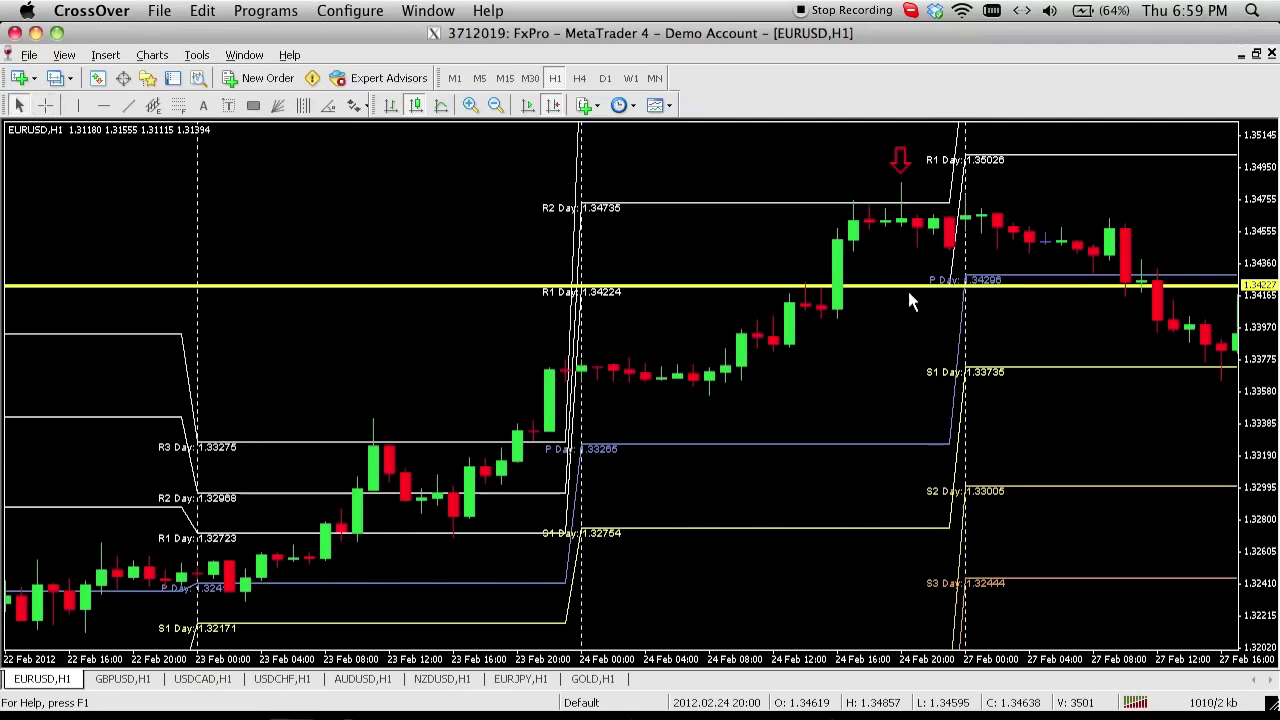
pyautogui.moveTo(909, 303)
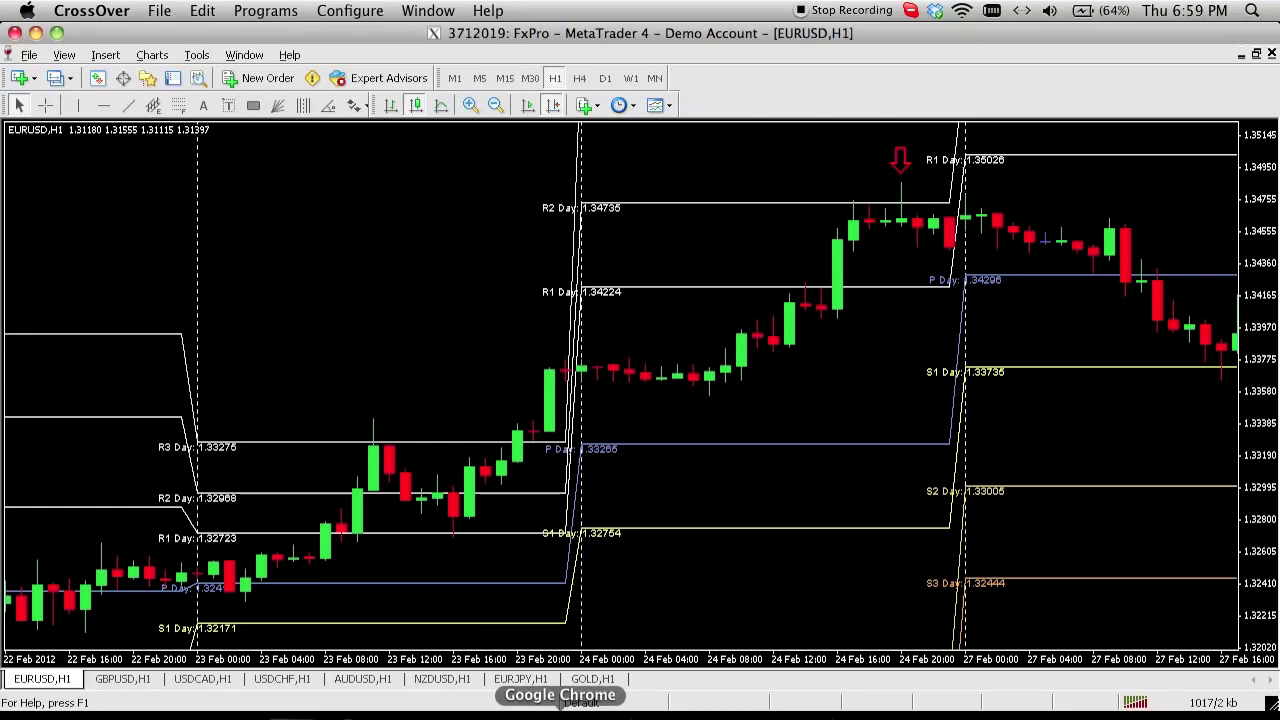
pyautogui.click(560, 714)
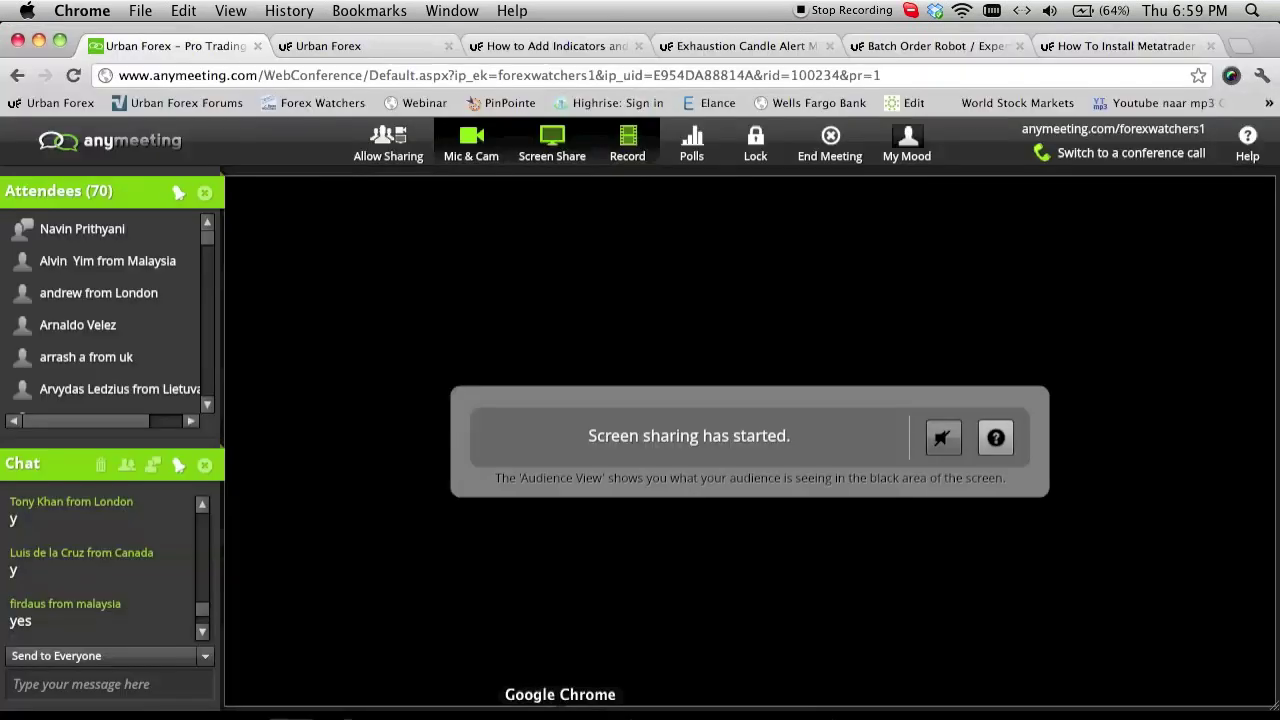
pyautogui.click(1240, 46)
pyautogui.write('google.com')
pyautogui.press('Return')
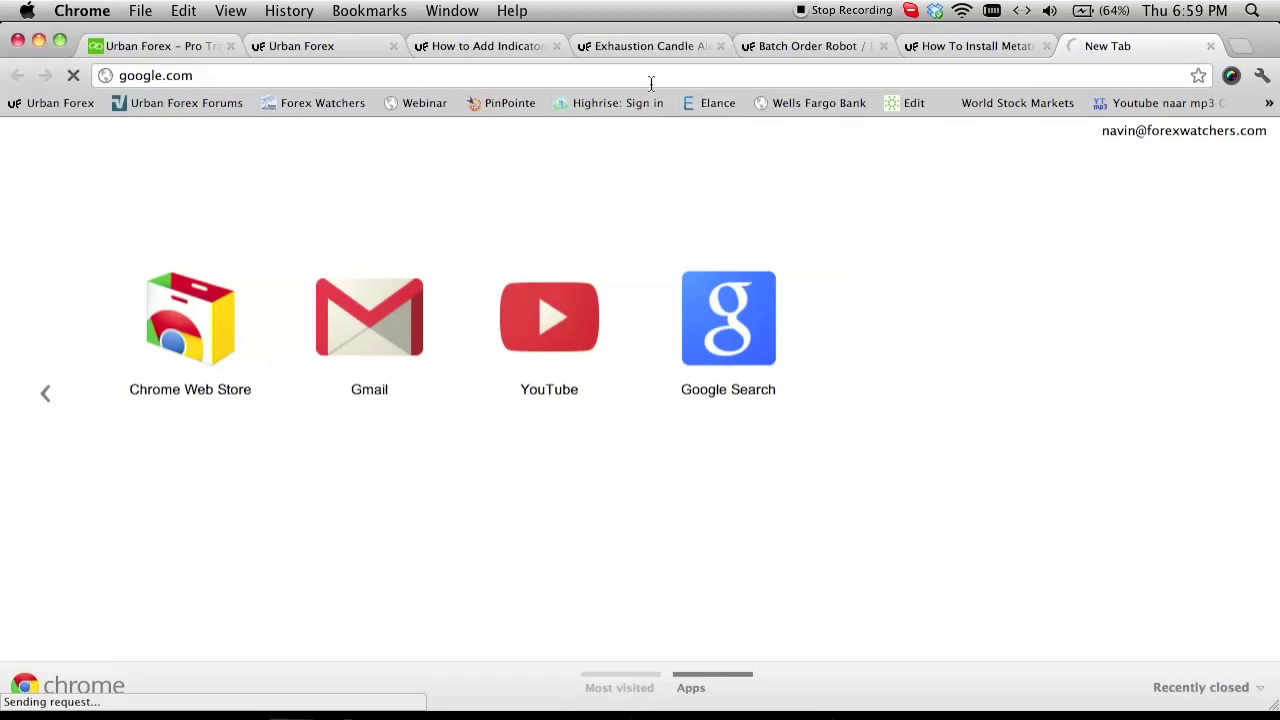
pyautogui.click(693, 78)
pyautogui.press('Left')
pyautogui.write('ww')
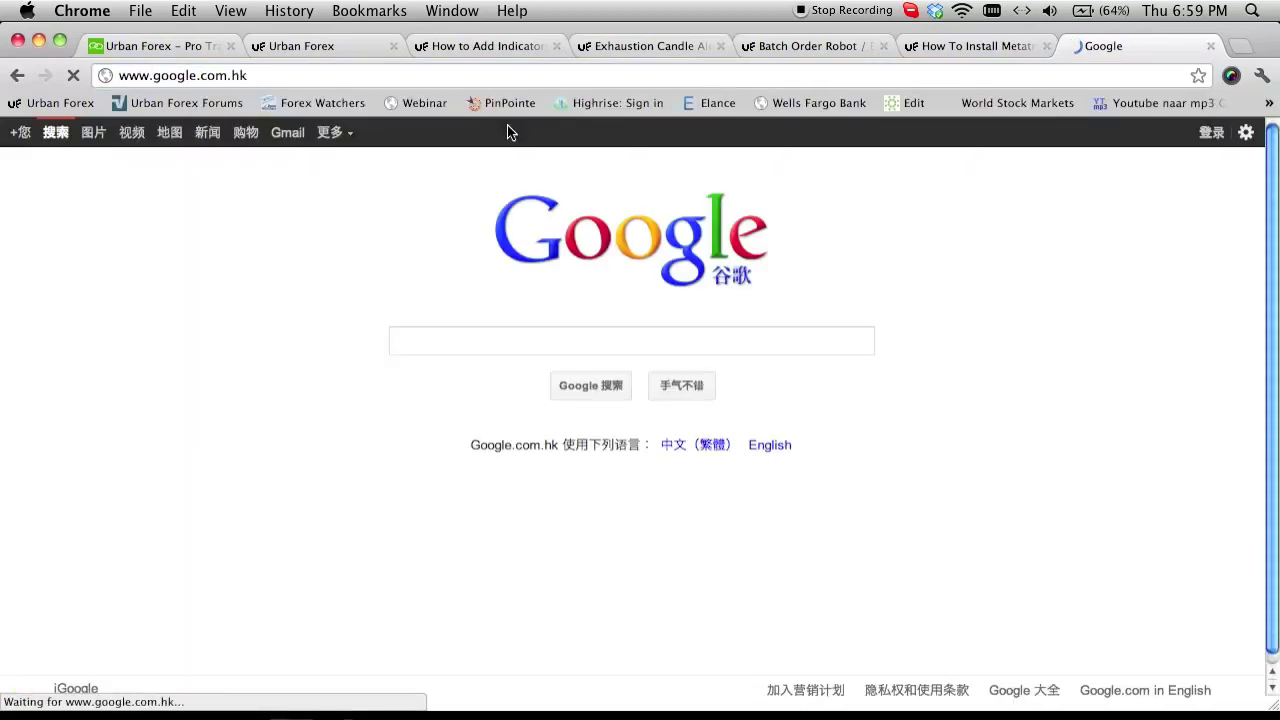
# Search Google for "currency correlation oanda", open OANDA's Currency Correlation result, and close the search results tab
pyautogui.write('cur')
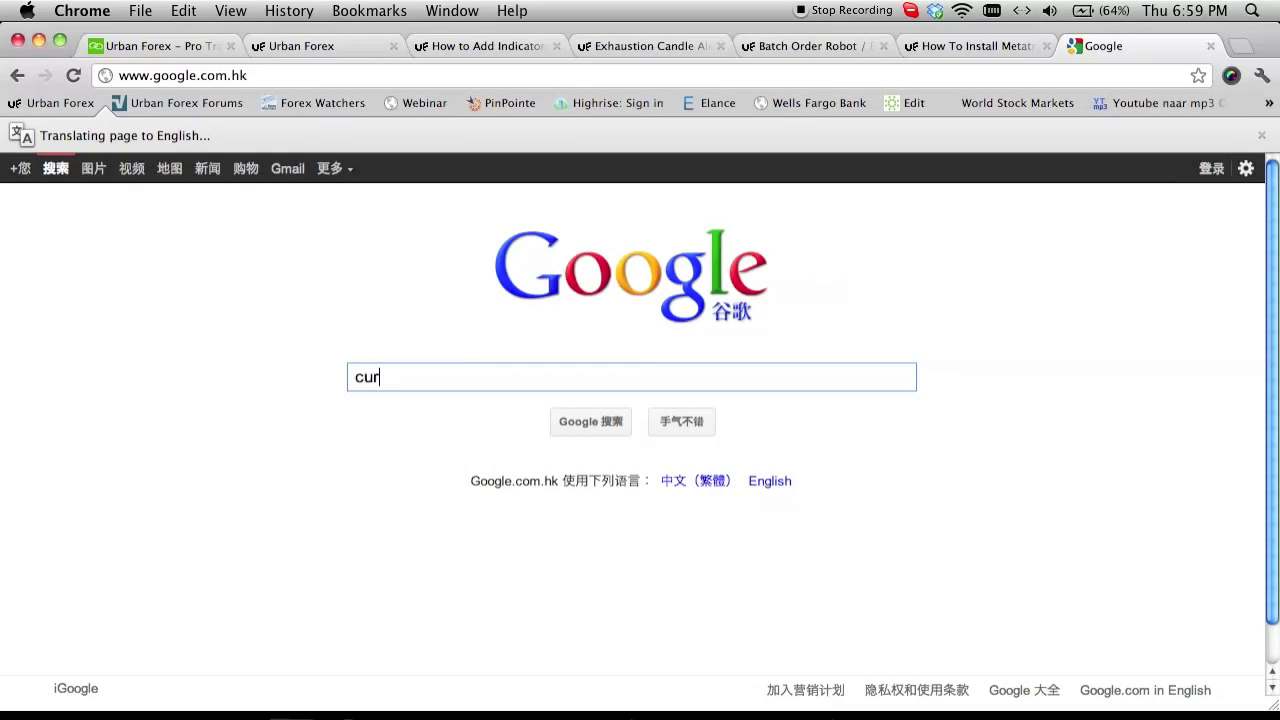
pyautogui.write('rency correla')
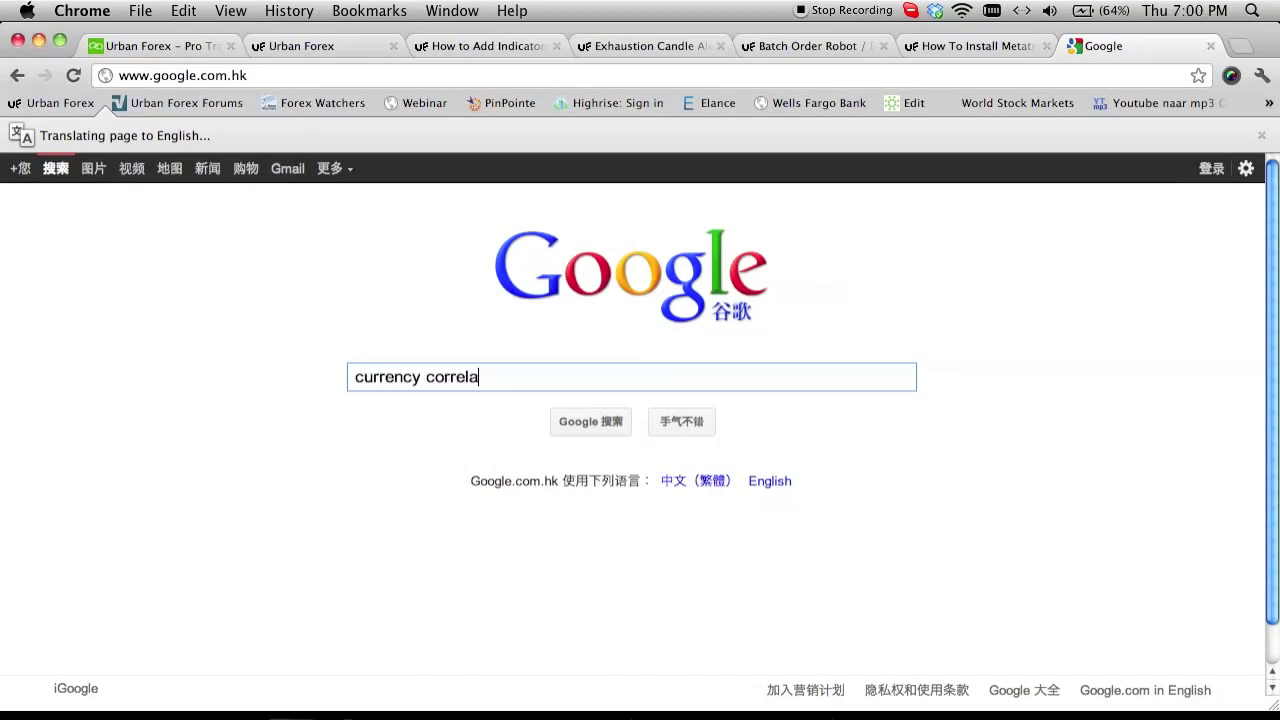
pyautogui.write('tion oanda')
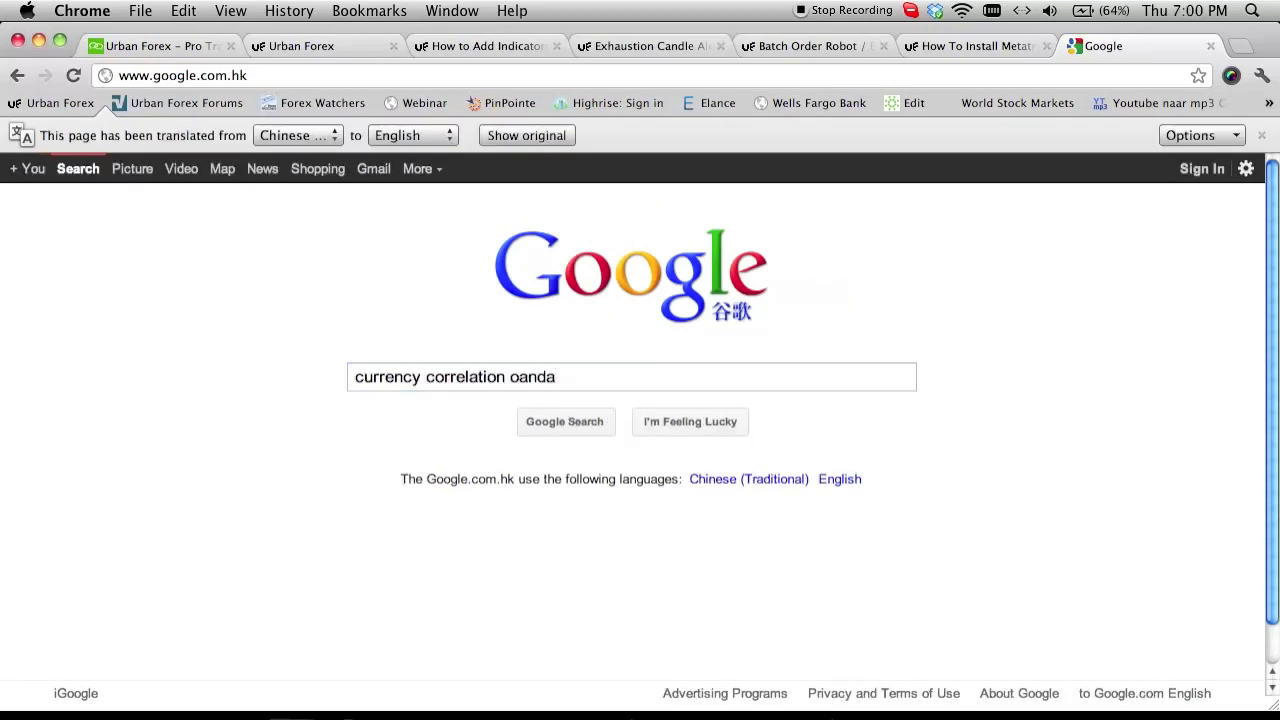
pyautogui.press('Return')
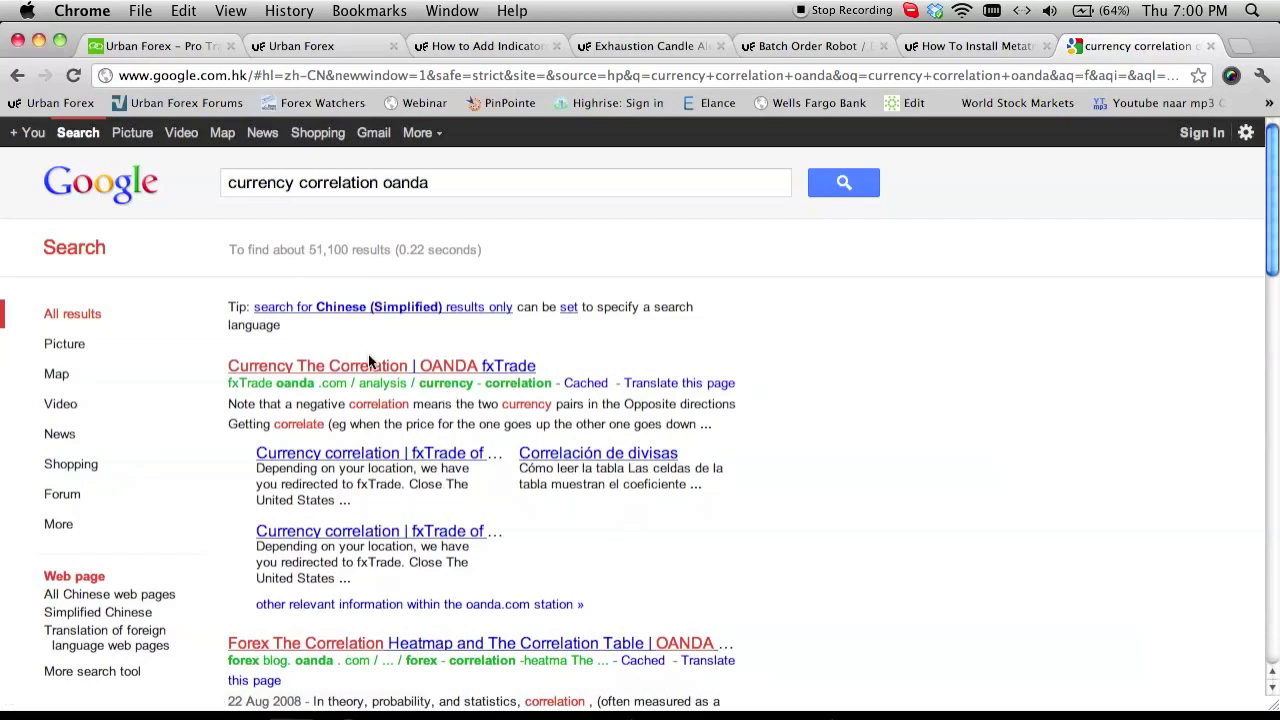
pyautogui.click(290, 368)
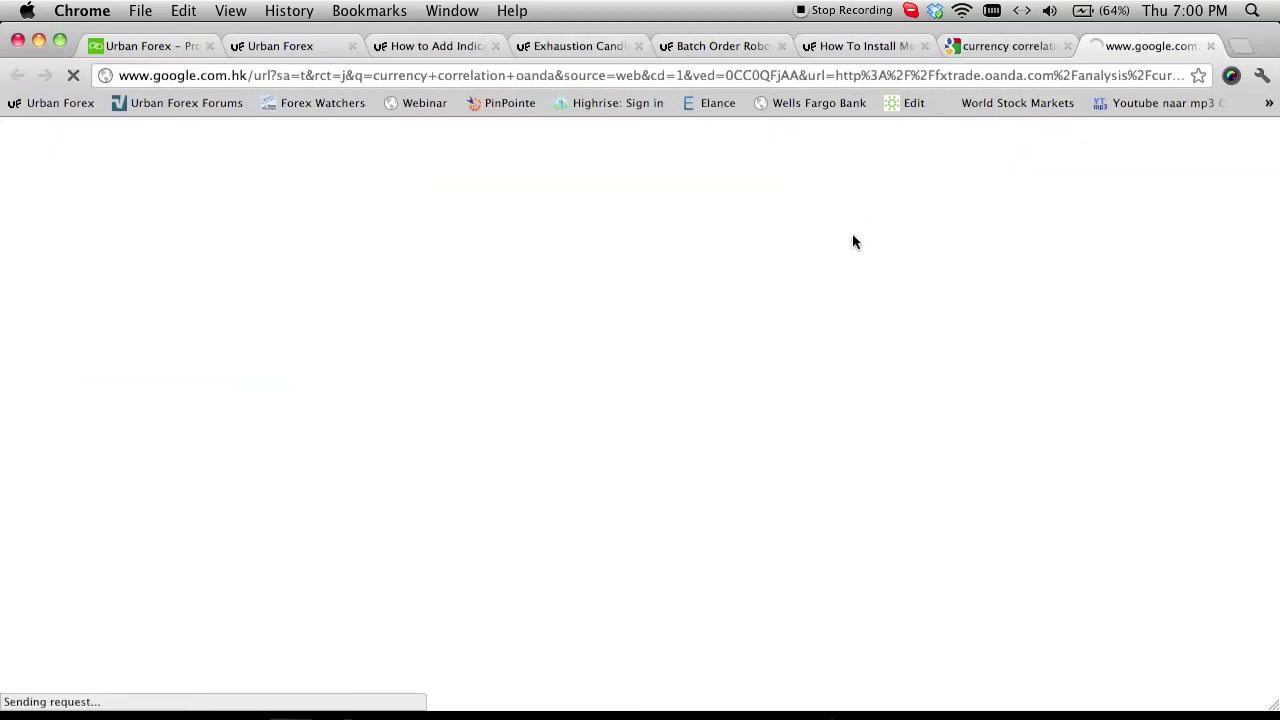
pyautogui.click(1066, 46)
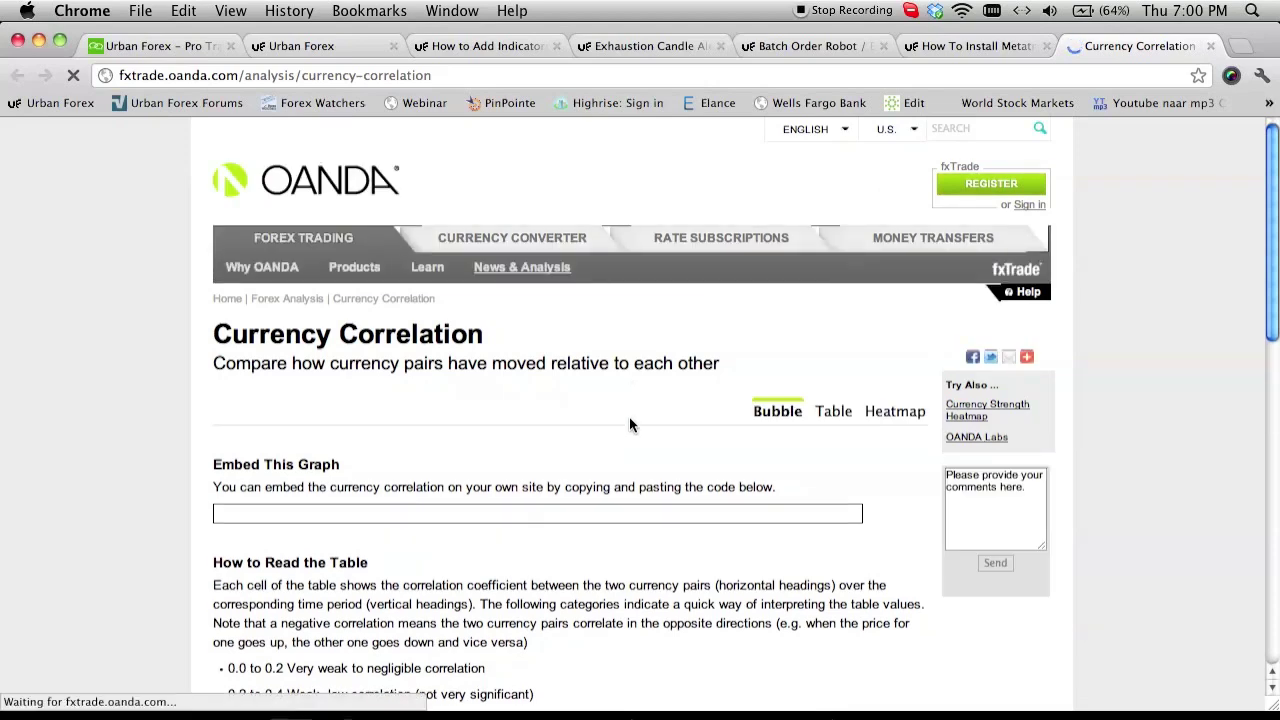
# Show the currency correlation as a heatmap for EUR/USD and compare the pair's correlations across the time periods
pyautogui.scroll(-2, 630, 424)
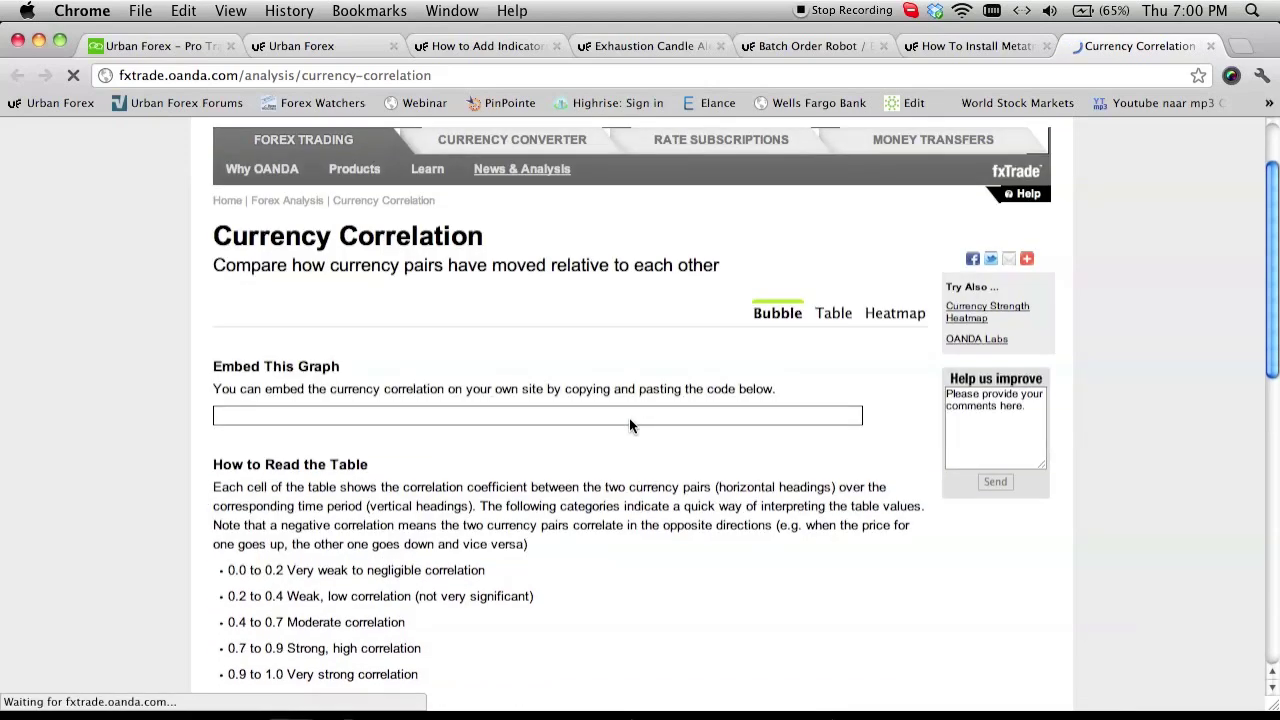
pyautogui.click(878, 318)
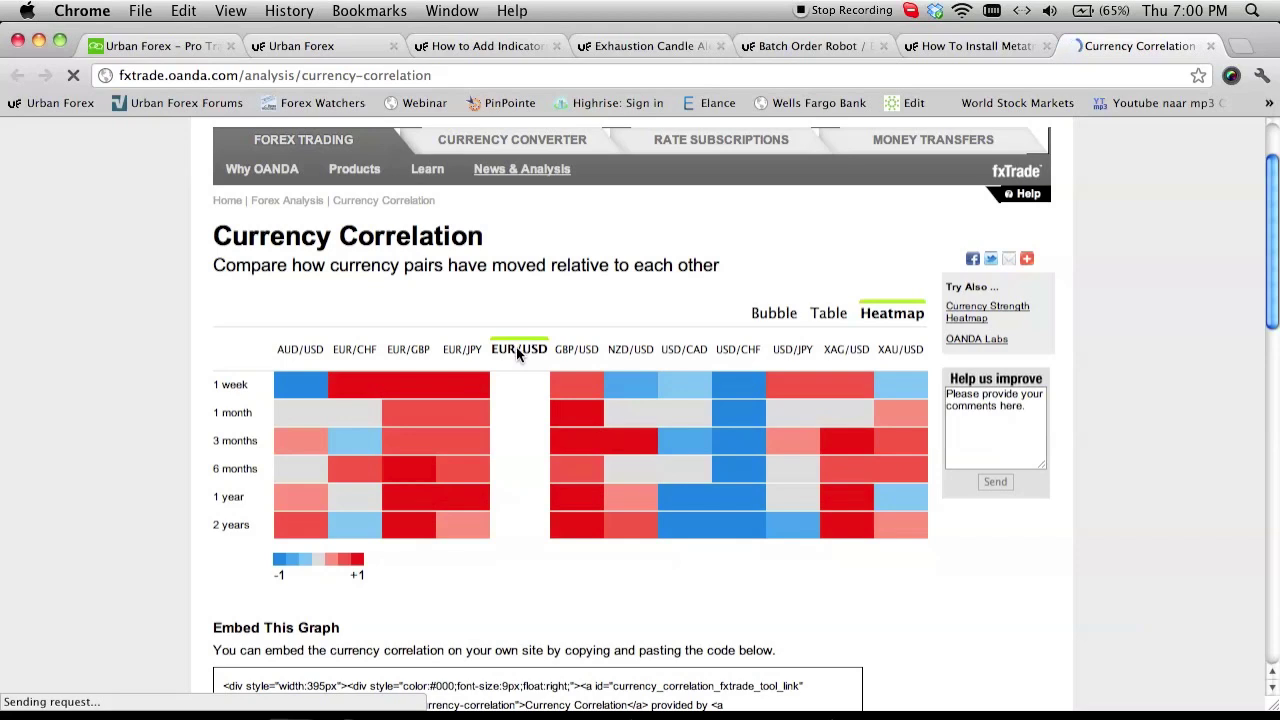
pyautogui.moveTo(464, 424)
pyautogui.moveTo(484, 380)
pyautogui.moveTo(735, 490)
pyautogui.moveTo(749, 381)
# Bring up the TextEdit notes over the heatmap page and add a dashed divider line below Time Frame
pyautogui.click(820, 706)
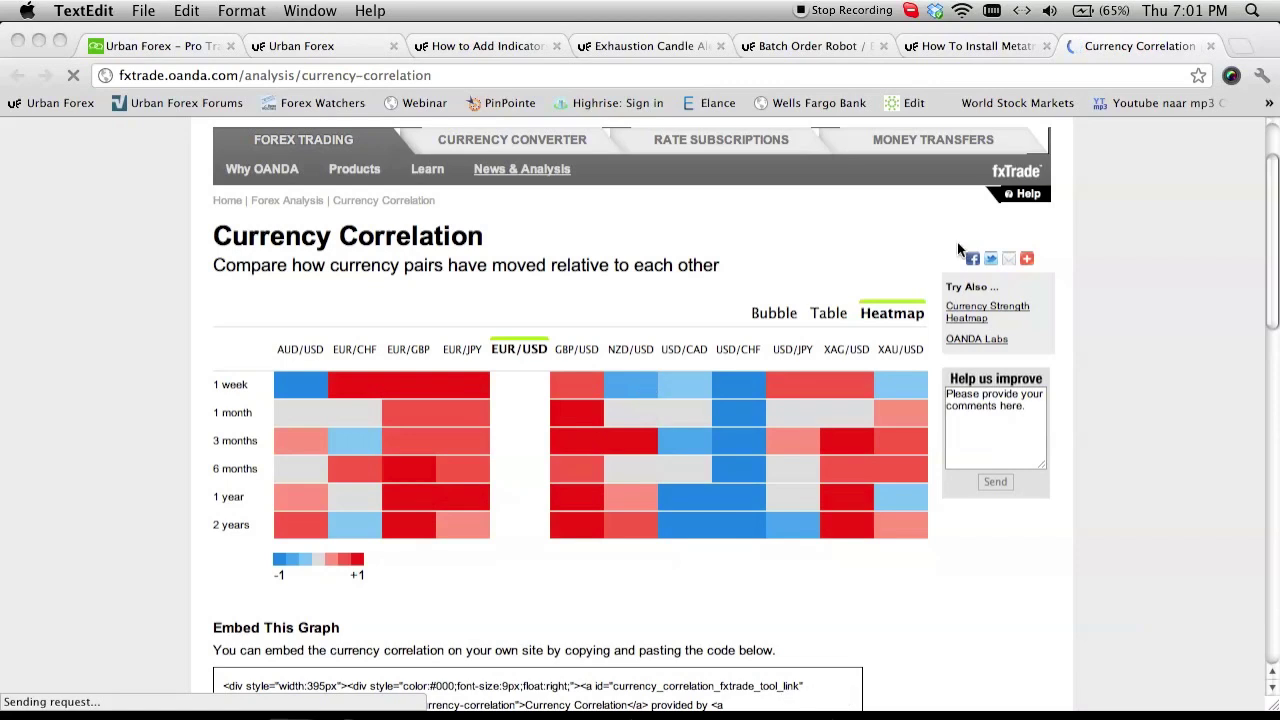
pyautogui.moveTo(1279, 110); pyautogui.dragTo(872, 98)
pyautogui.write('-')
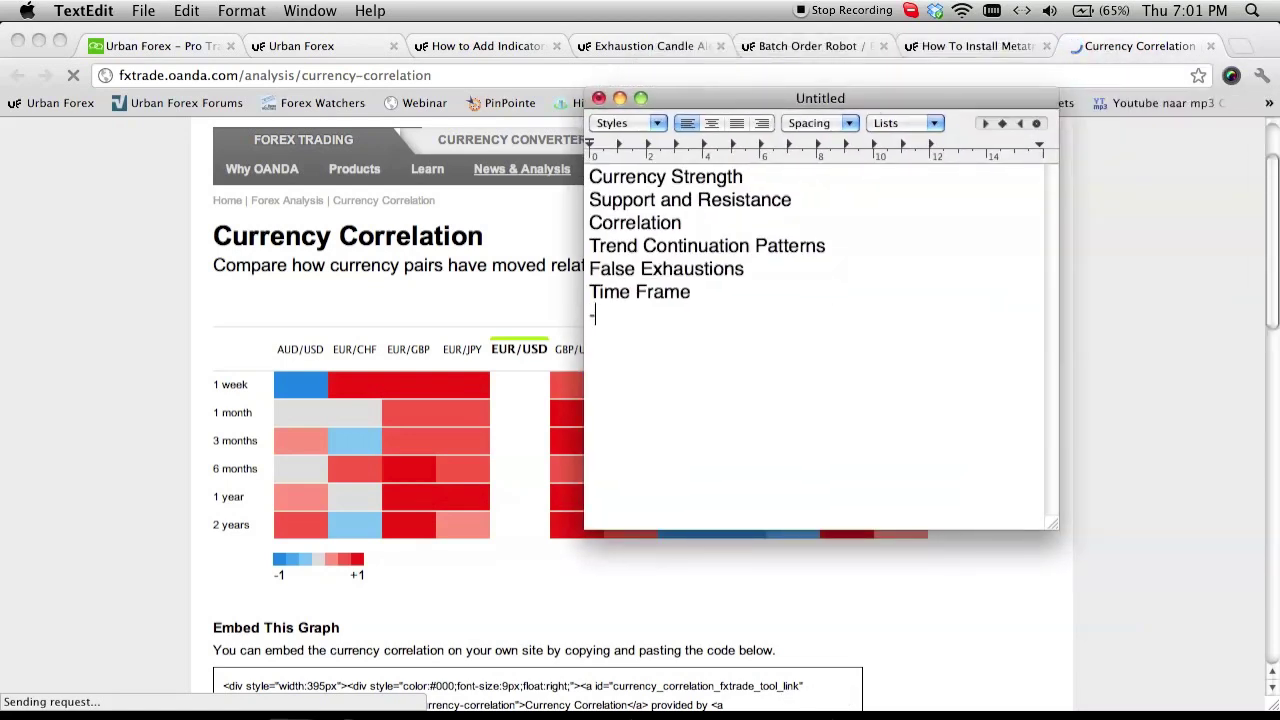
pyautogui.write('-----------------------------')
pyautogui.press('Return')
# List EURUSD, GBPUSD, EURJPY, AUDUSD, NZDUSD and Gold (XAU/USD) on separate lines below the divider
pyautogui.write('EURUSD,')
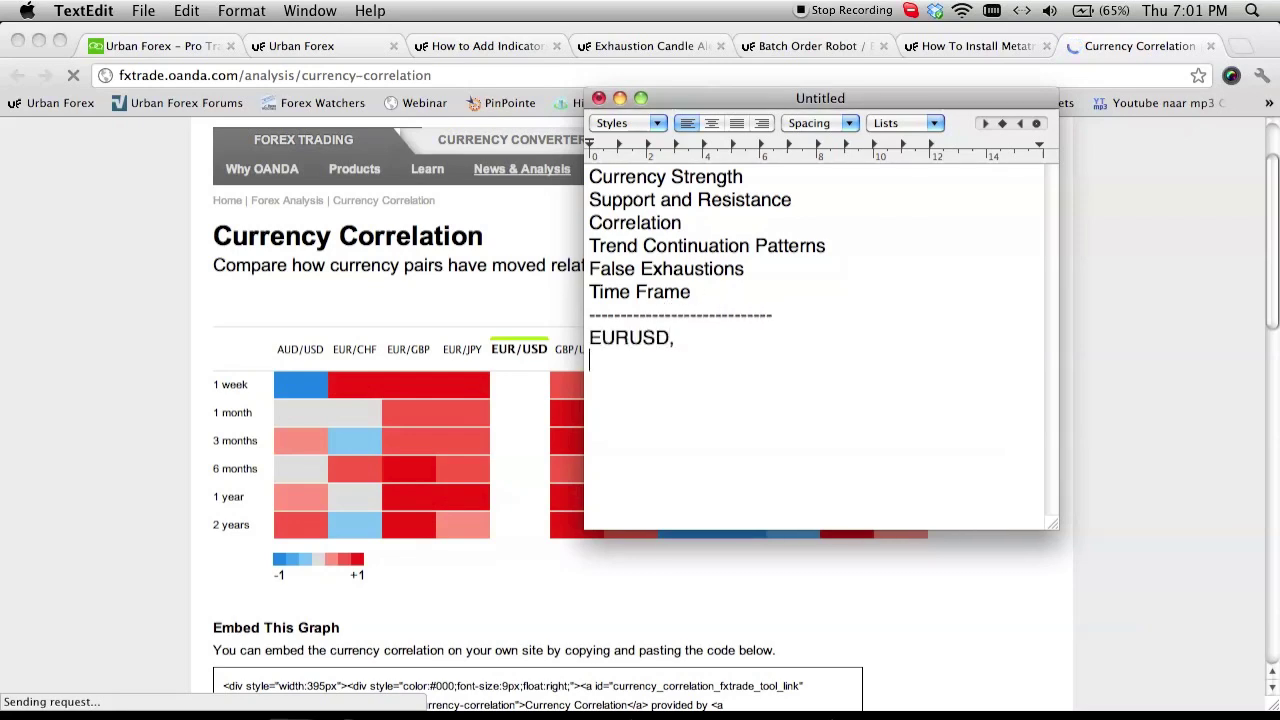
pyautogui.press('Return')
pyautogui.write('GBPUSD')
pyautogui.press('Return')
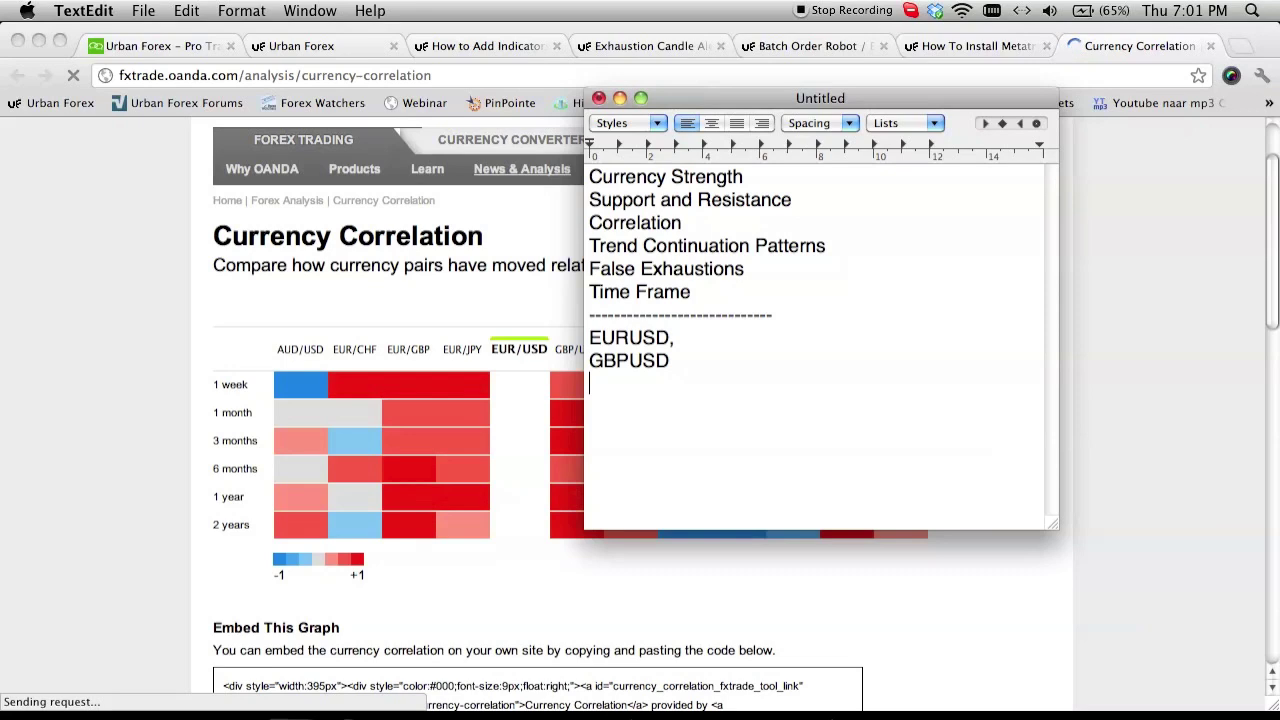
pyautogui.write('EURJPY')
pyautogui.press('Return')
pyautogui.write('AUDUSD')
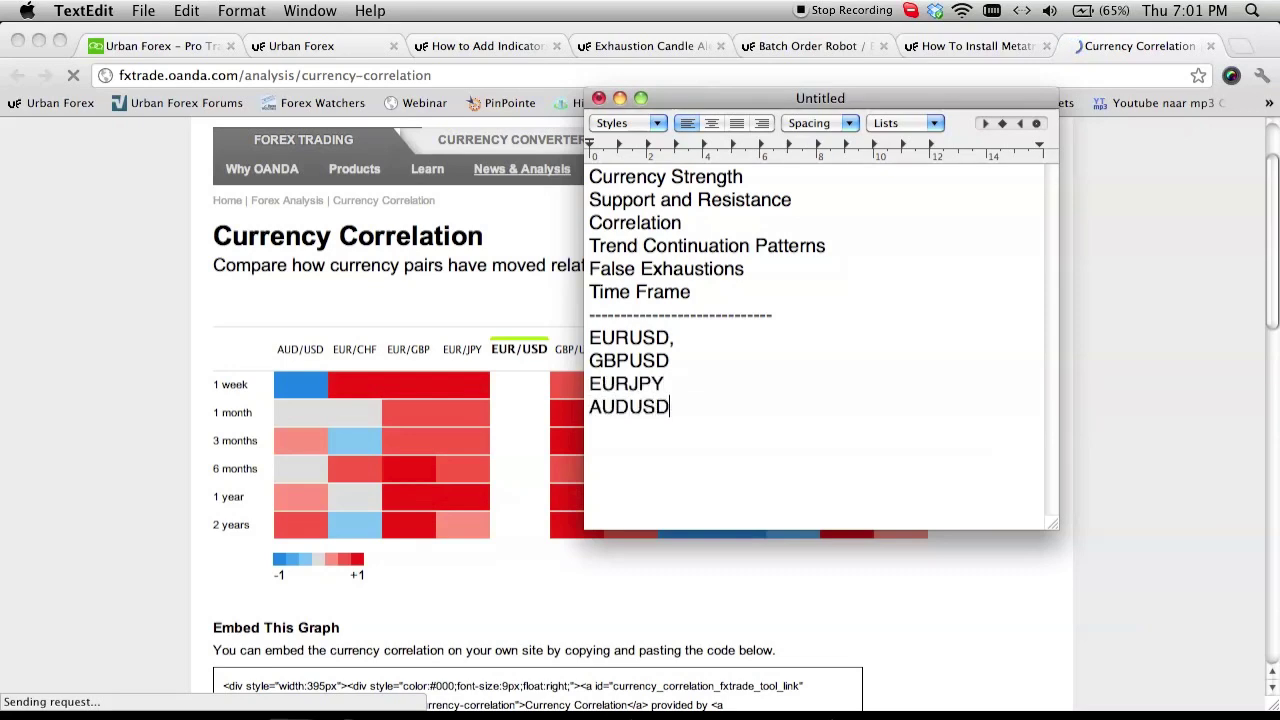
pyautogui.press('Return')
pyautogui.write('NZDUSD')
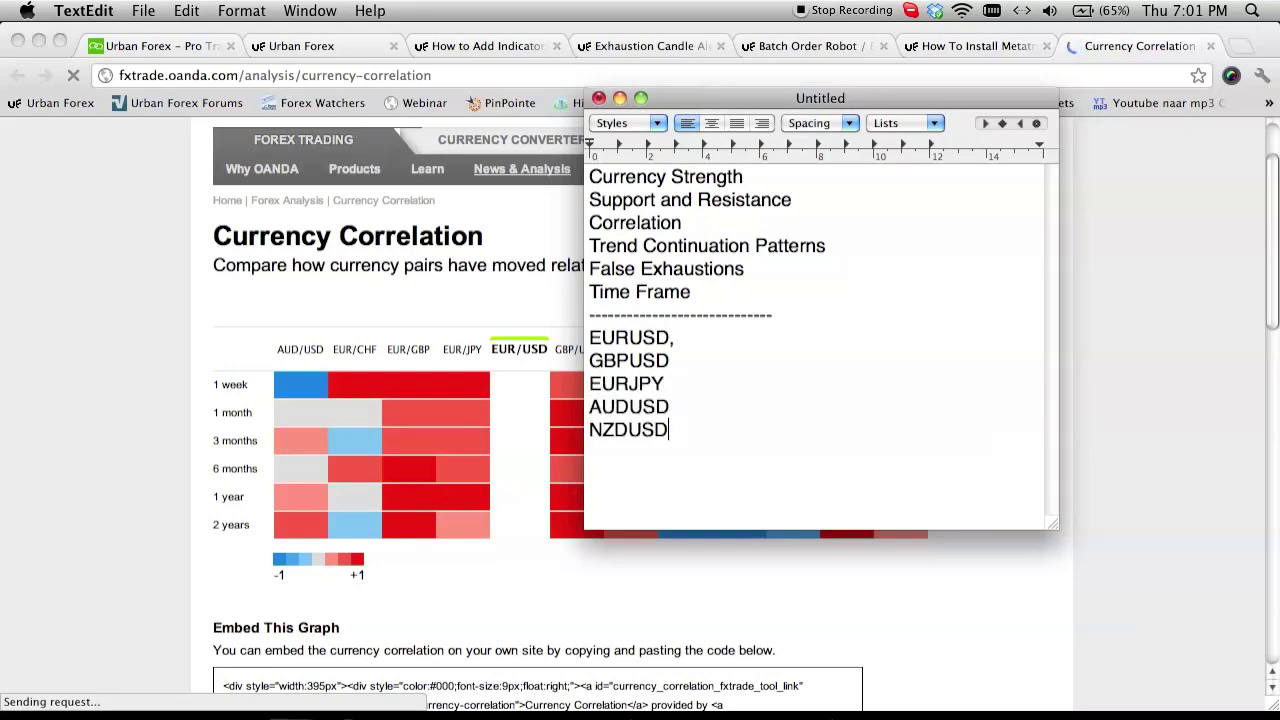
pyautogui.press('Return')
pyautogui.write('Gold ')
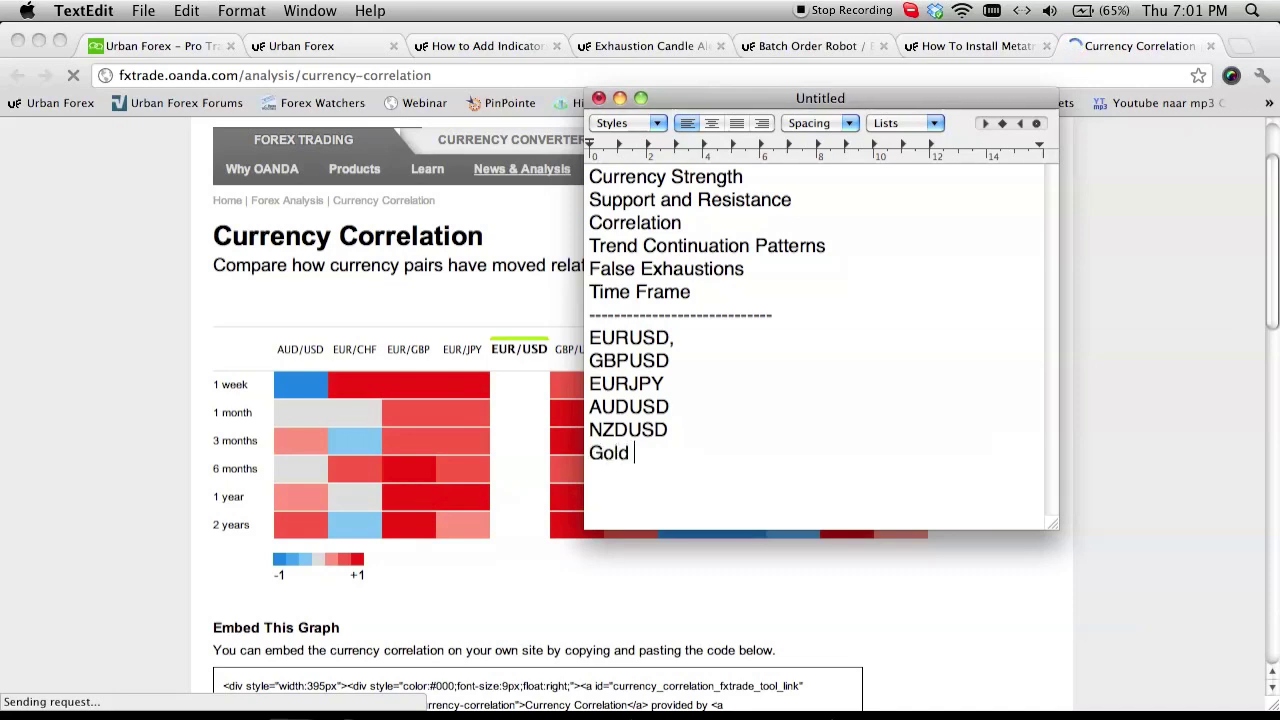
pyautogui.write('(XAU/USD)')
pyautogui.press('Return')
# Add a short dashed divider below Gold and the line "USDCAD, and USDCHF" as the second group
pyautogui.write('--------')
pyautogui.press('Return')
pyautogui.write('USDAD')
pyautogui.press('BackSpace')
pyautogui.press('BackSpace')
pyautogui.write('CAD, ')
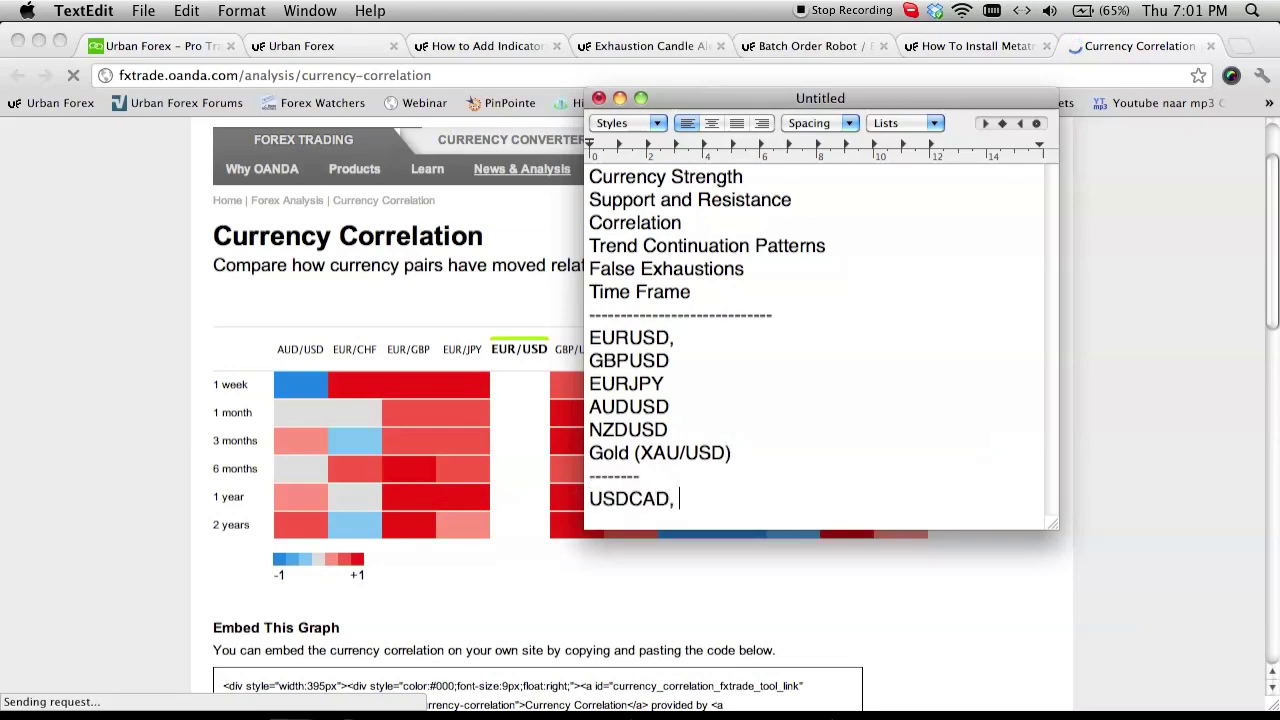
pyautogui.write('and USDCHF')
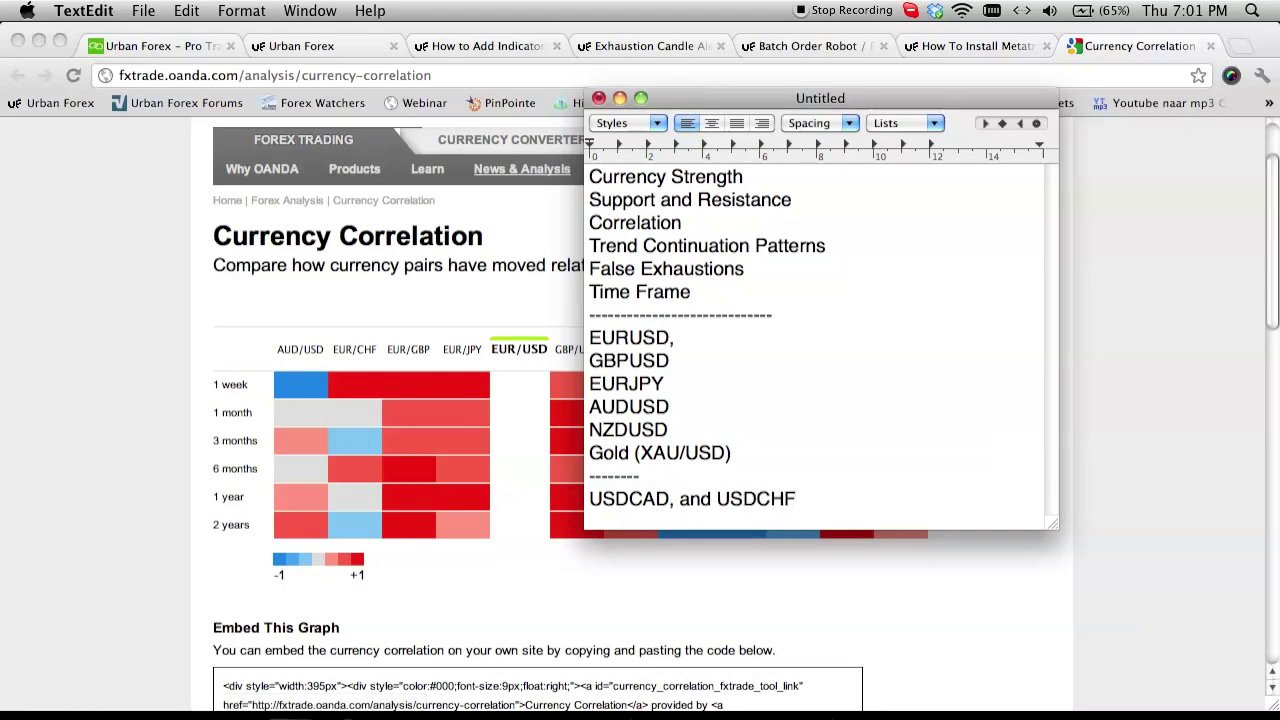
# Highlight the EURUSD-to-Gold group and the USDCAD and USDCHF line in turn to contrast the two correlation groups
pyautogui.moveTo(589, 337); pyautogui.dragTo(732, 445)
pyautogui.click(732, 447)
pyautogui.moveTo(590, 498); pyautogui.dragTo(802, 498)
pyautogui.click(802, 498)
pyautogui.moveTo(590, 337); pyautogui.dragTo(757, 452)
pyautogui.click(757, 452)
pyautogui.moveTo(590, 498); pyautogui.dragTo(800, 498)
pyautogui.click(800, 498)
pyautogui.moveTo(590, 383); pyautogui.dragTo(711, 372)
pyautogui.click(631, 360)
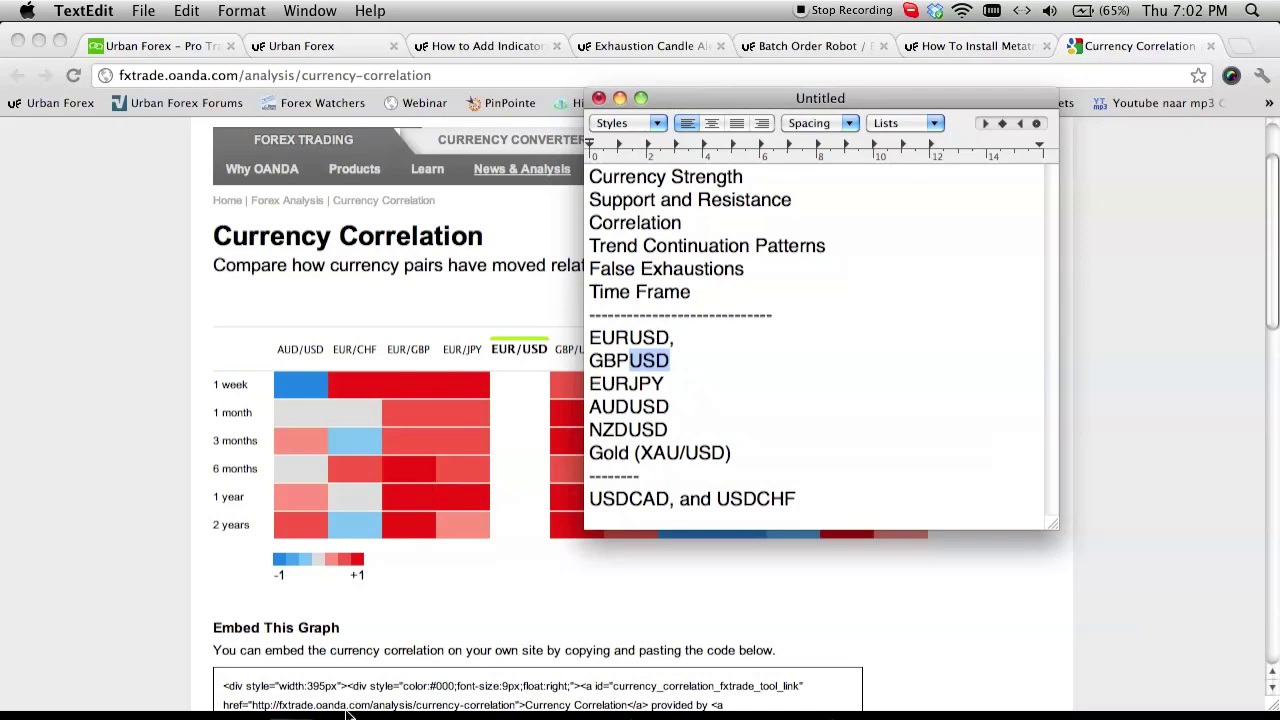
# Switch to MetaTrader and examine the exhaustion candle marked by the red arrow on the EURUSD H1 chart
pyautogui.click(300, 712)
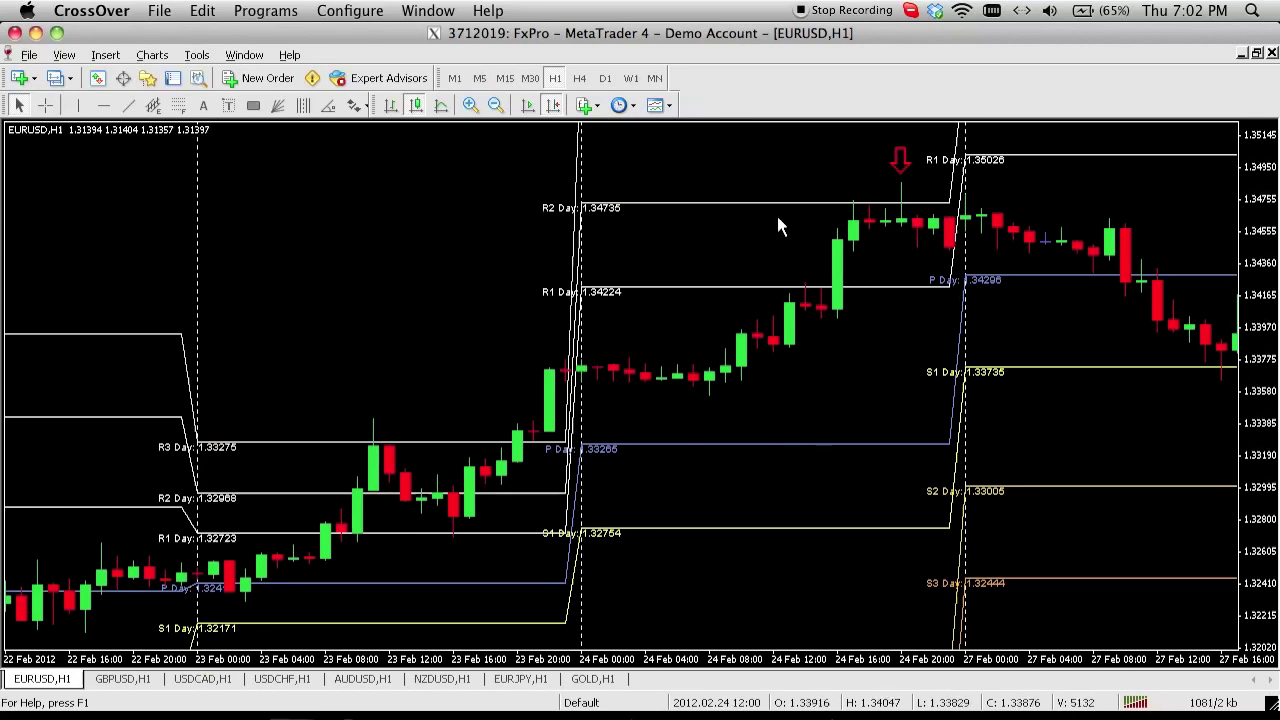
pyautogui.moveTo(780, 225)
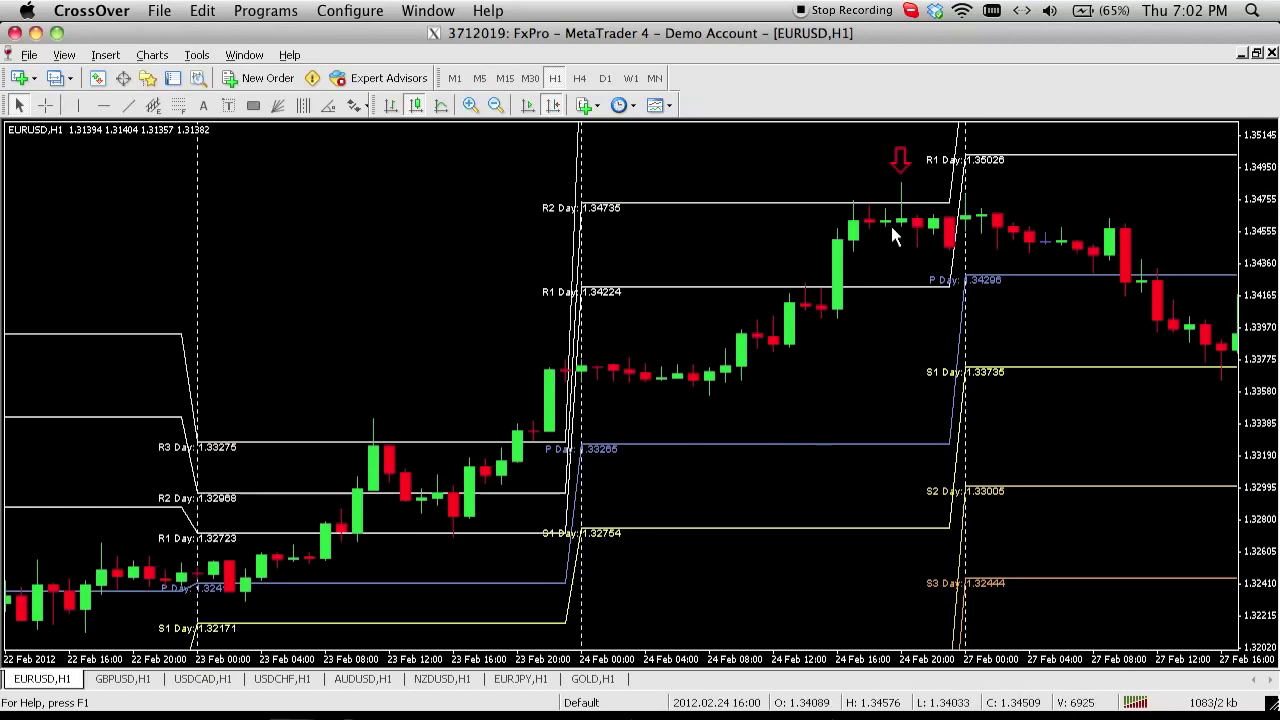
pyautogui.moveTo(905, 235)
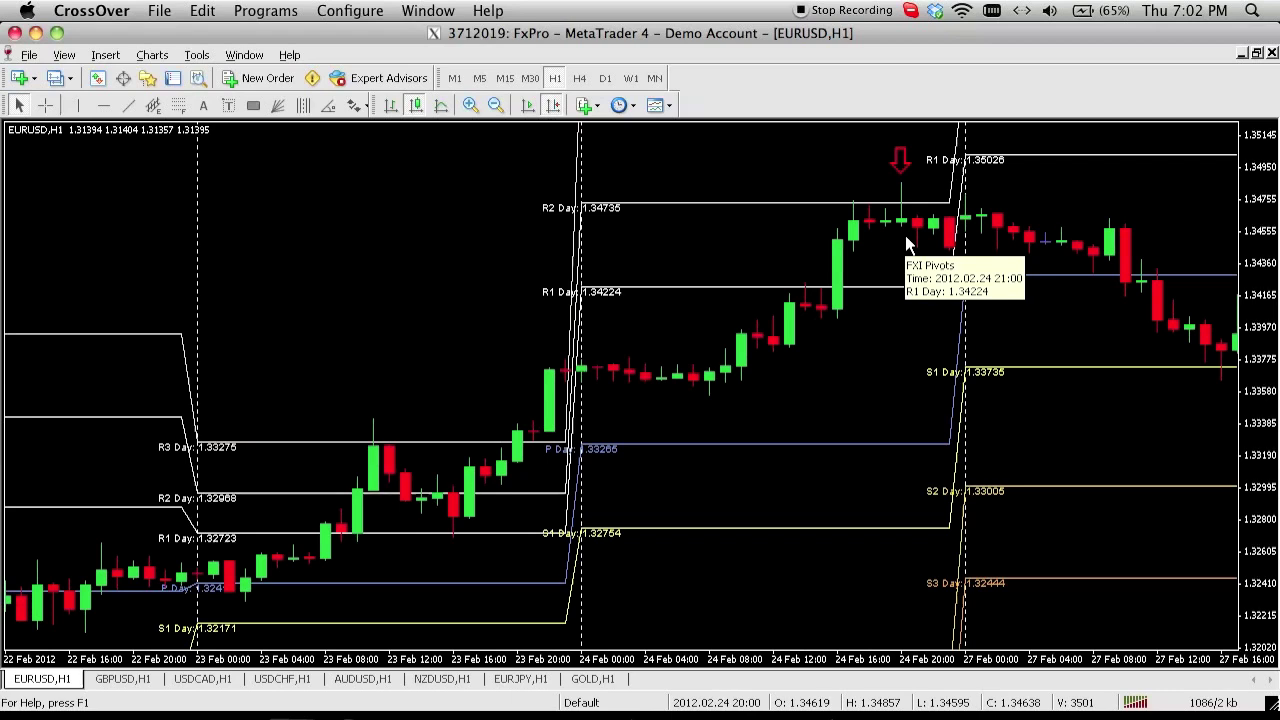
# Review the pair groups in the TextEdit notes with the highlight cleared, and minimize the notes window
pyautogui.click(820, 712)
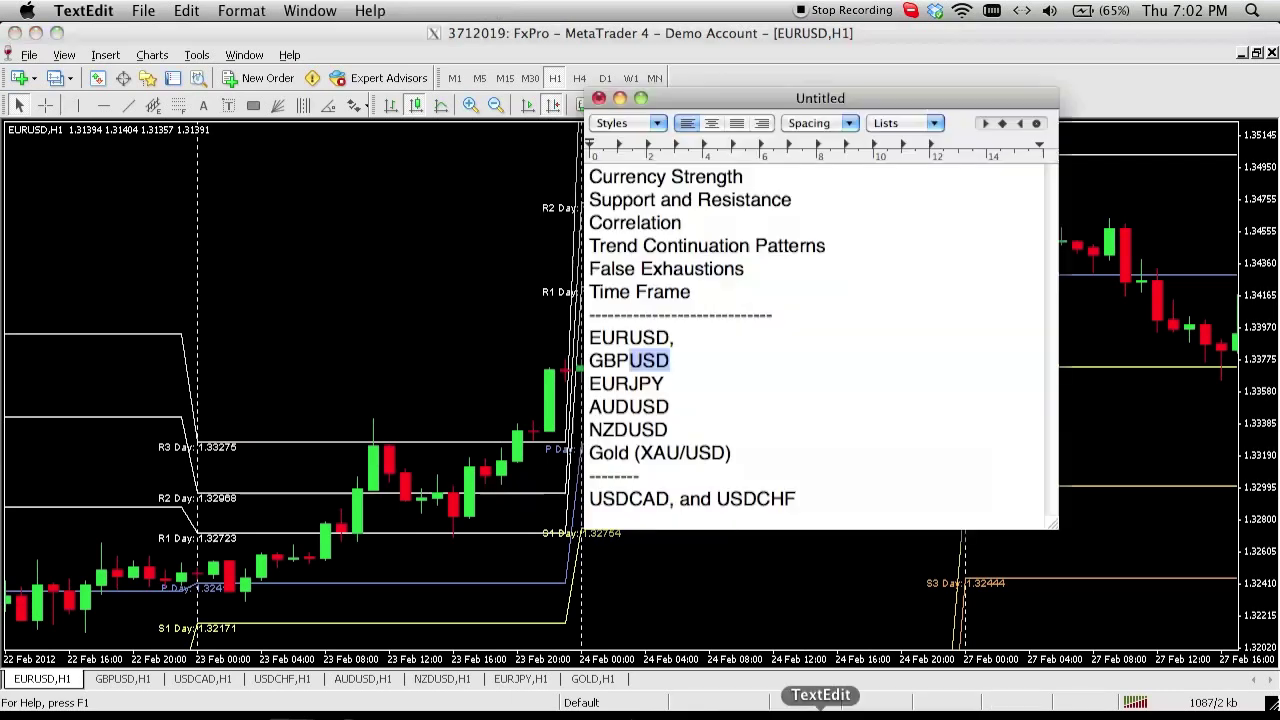
pyautogui.click(696, 381)
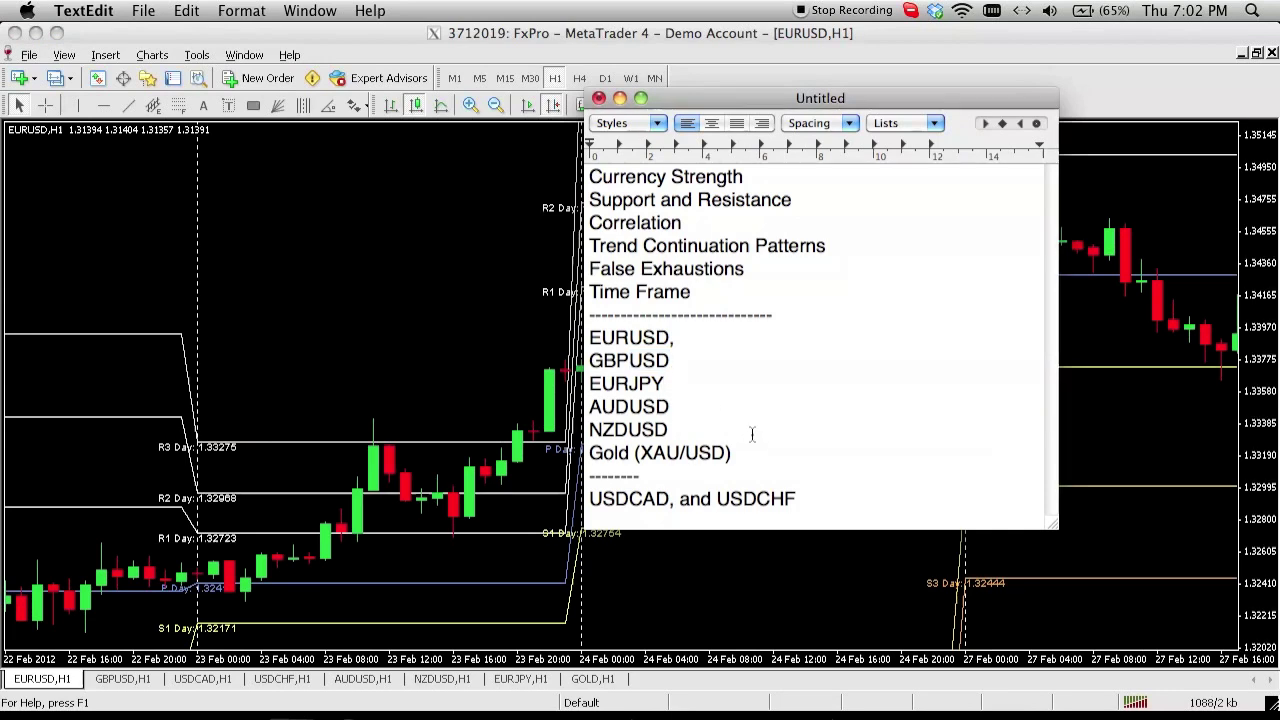
pyautogui.click(620, 97)
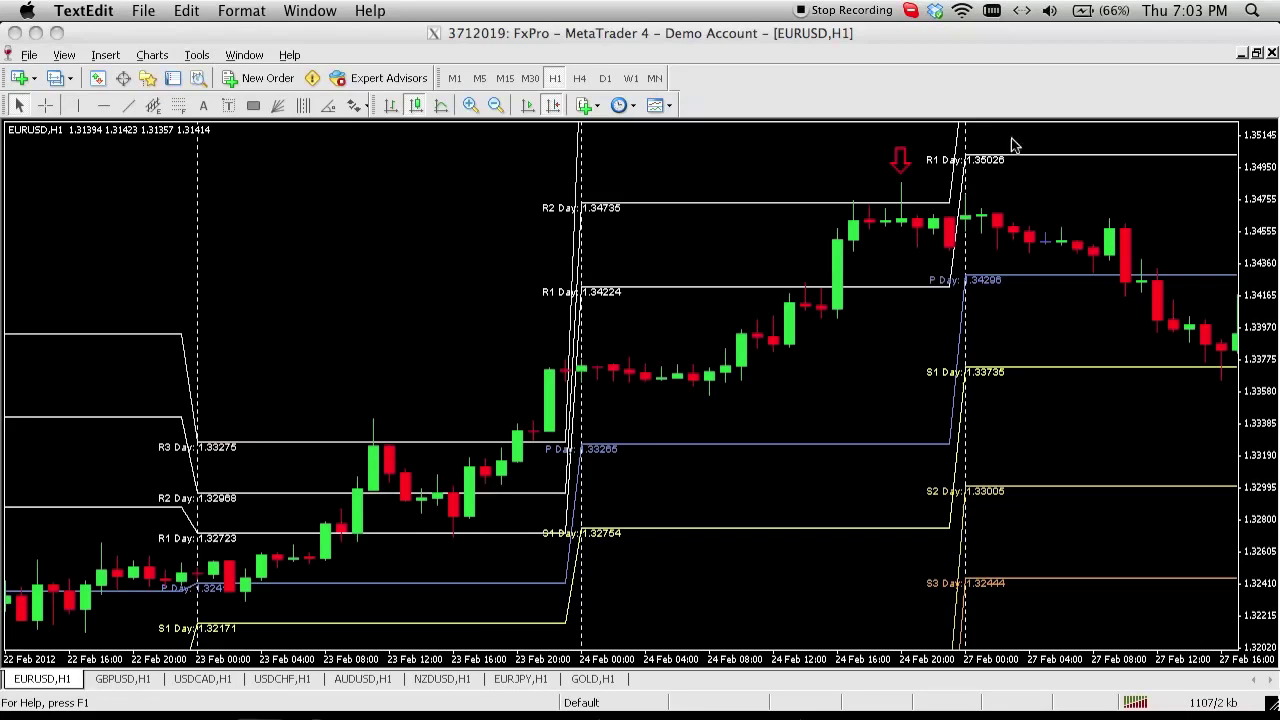
# Point out the red arrow on the EURUSD chart and bring up the USDCAD H1 chart
pyautogui.click(908, 164)
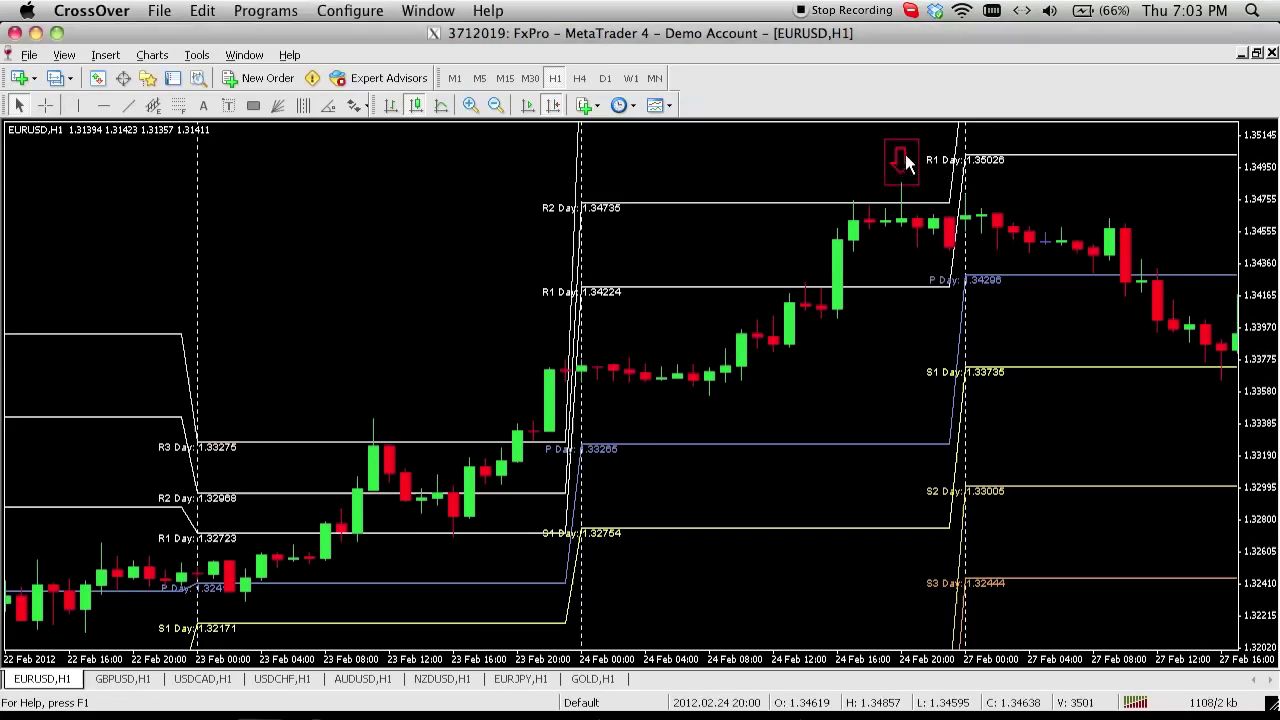
pyautogui.click(150, 681)
pyautogui.click(191, 681)
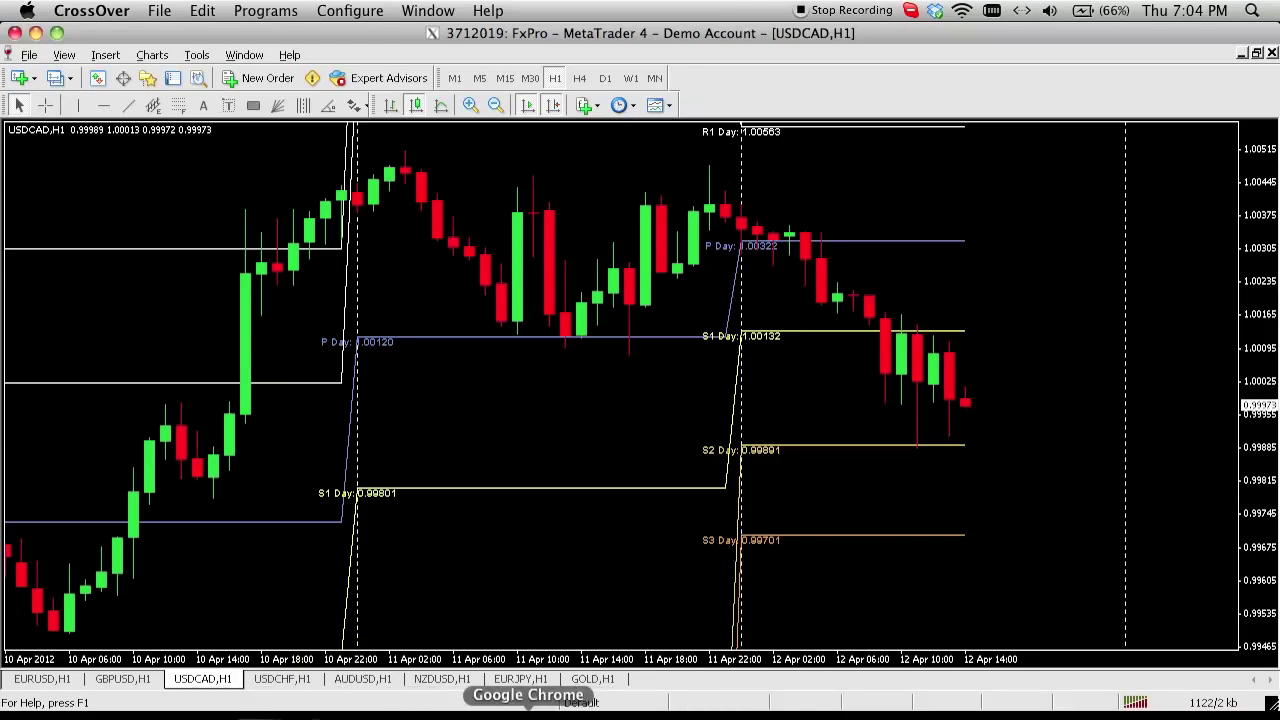
# Switch to Chrome, check the attendees' questions in the webinar chat, and return to the Currency Correlation page
pyautogui.click(528, 713)
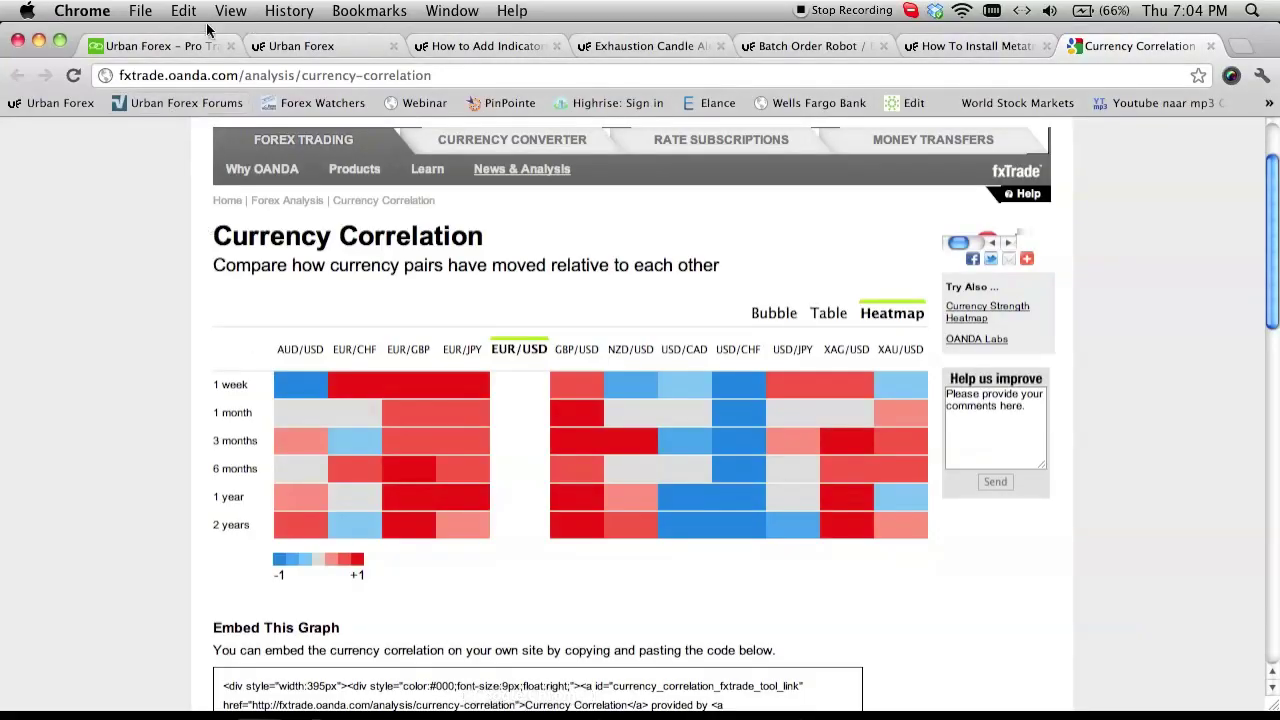
pyautogui.click(172, 46)
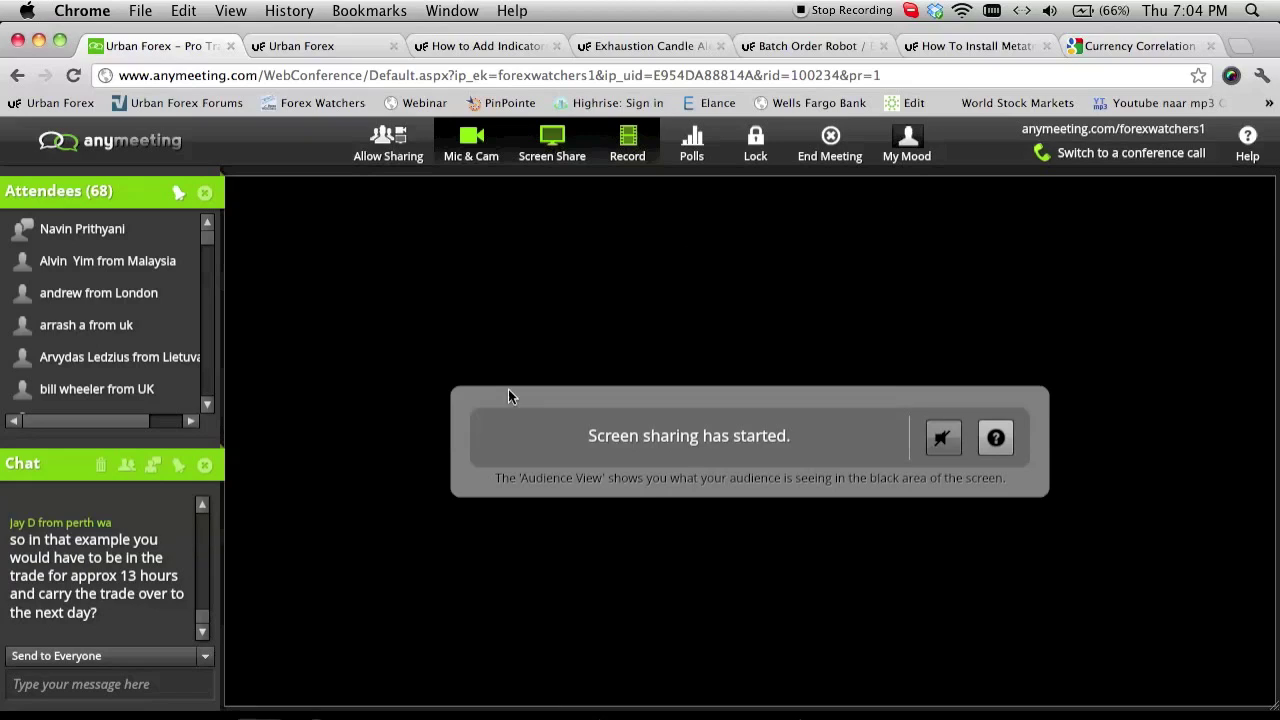
pyautogui.click(1117, 47)
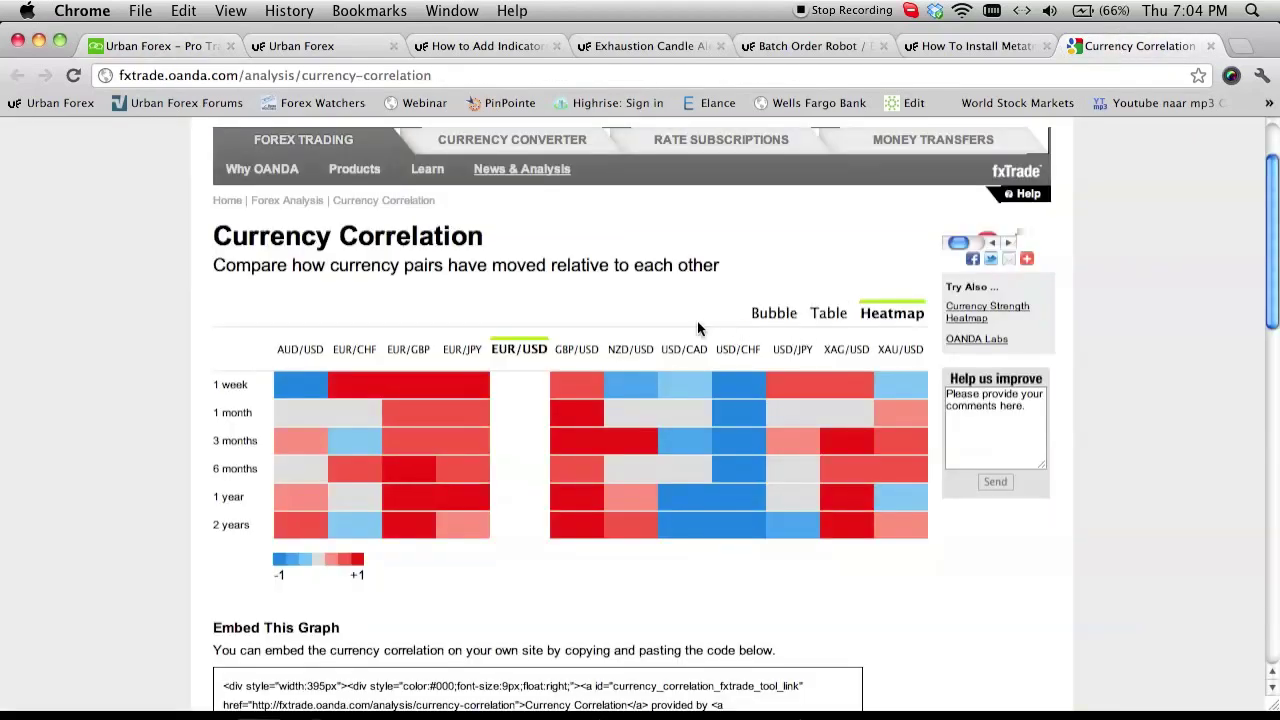
# Examine the AUD/USD column across the time periods for EUR/USD, and show the heatmap for USD/CHF
pyautogui.moveTo(289, 388)
pyautogui.moveTo(300, 495)
pyautogui.click(735, 358)
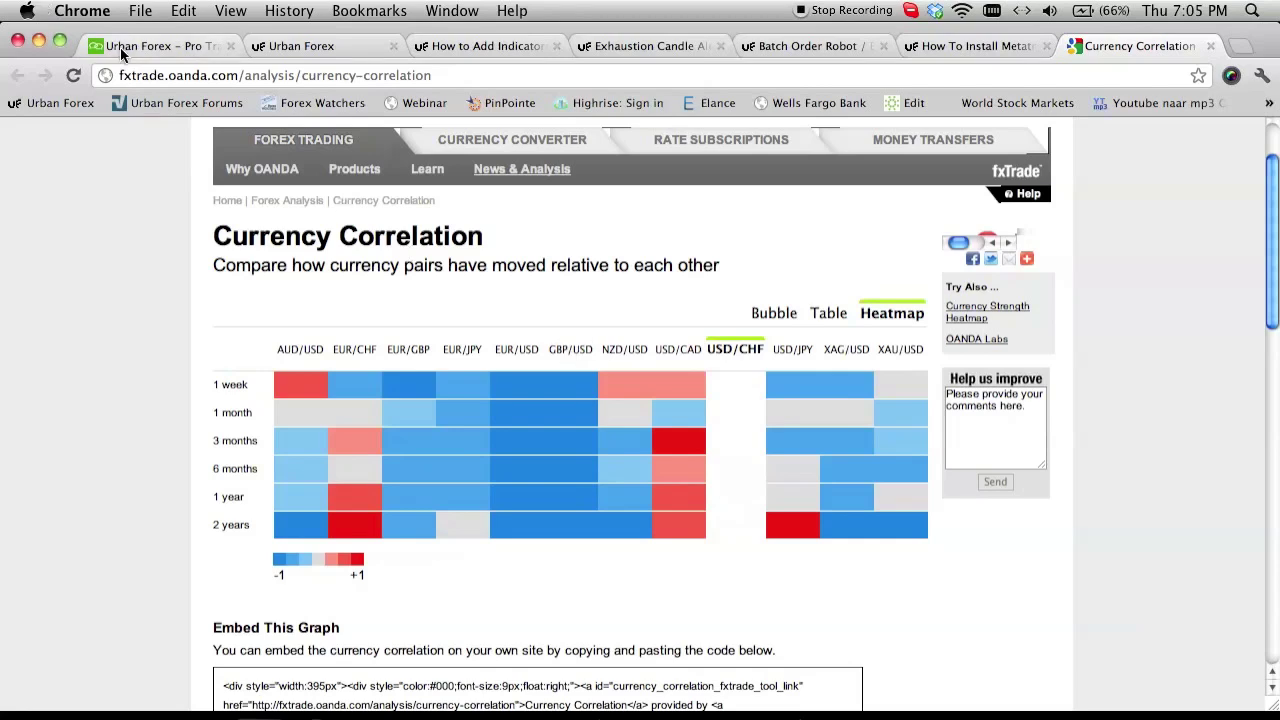
# Read the webinar chat and show the Batch Order Robot blog post with its video for V1
pyautogui.click(185, 46)
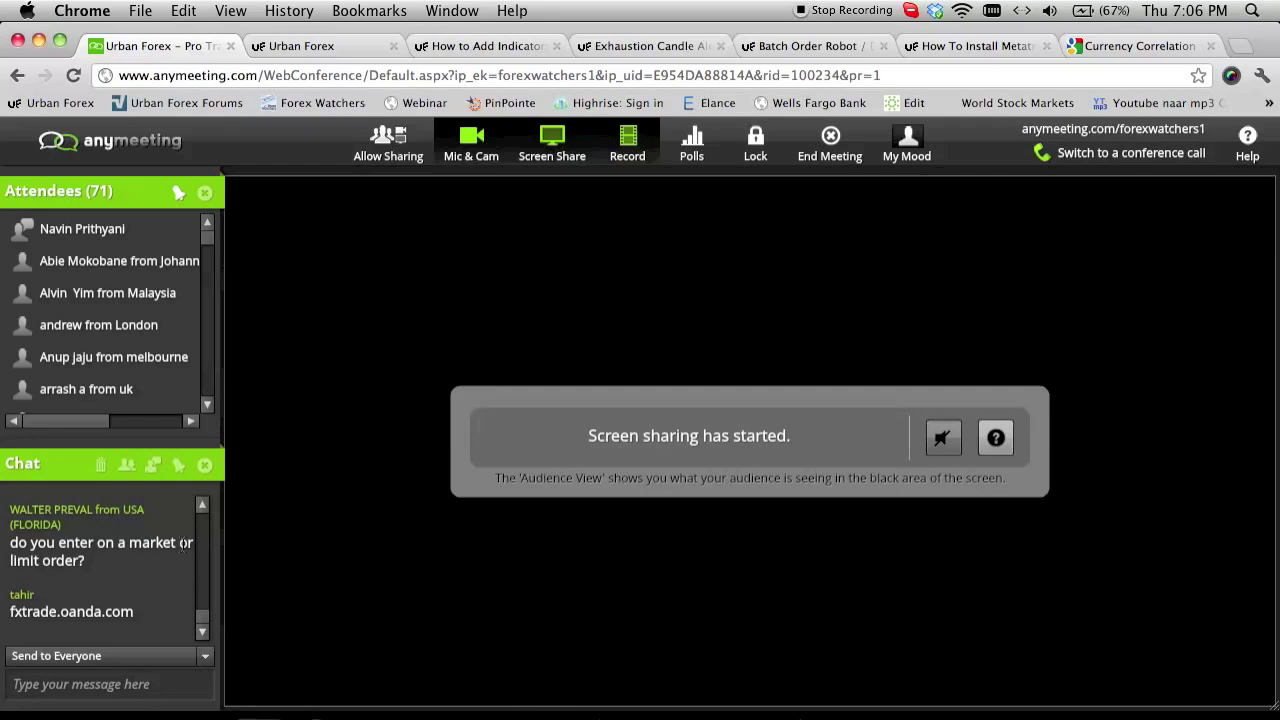
pyautogui.click(776, 49)
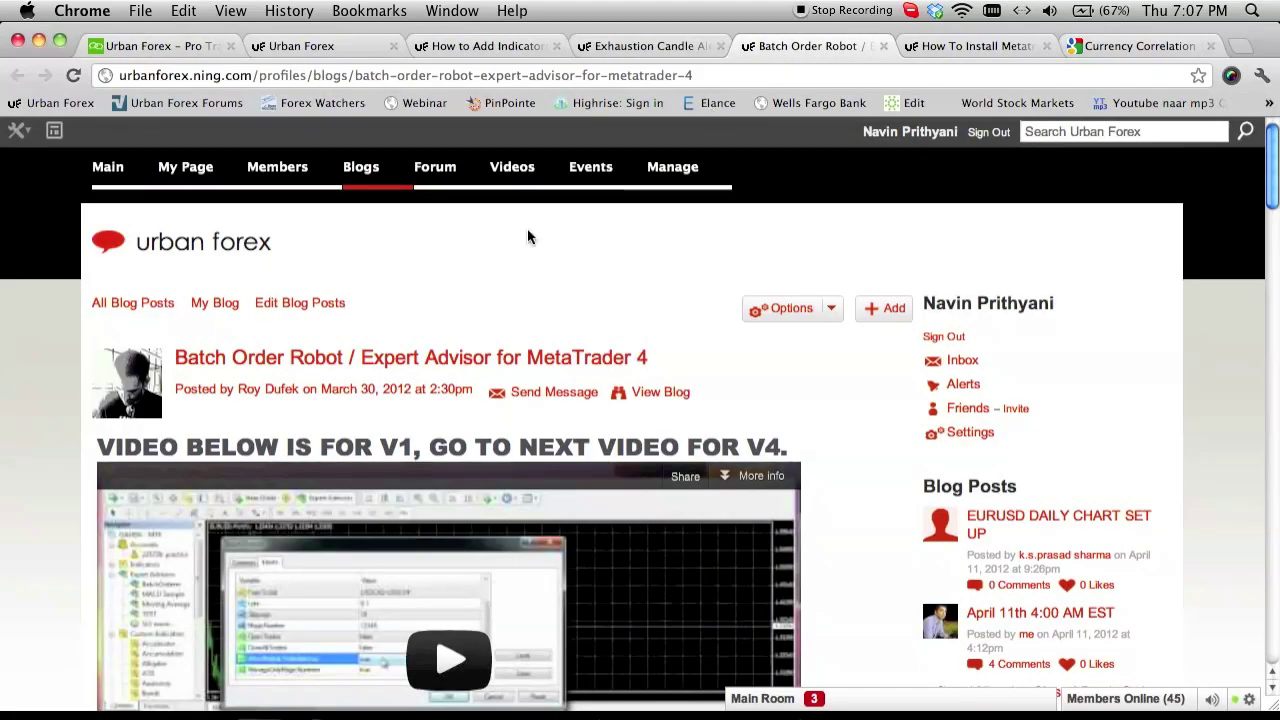
pyautogui.scroll(-4, 305, 265)
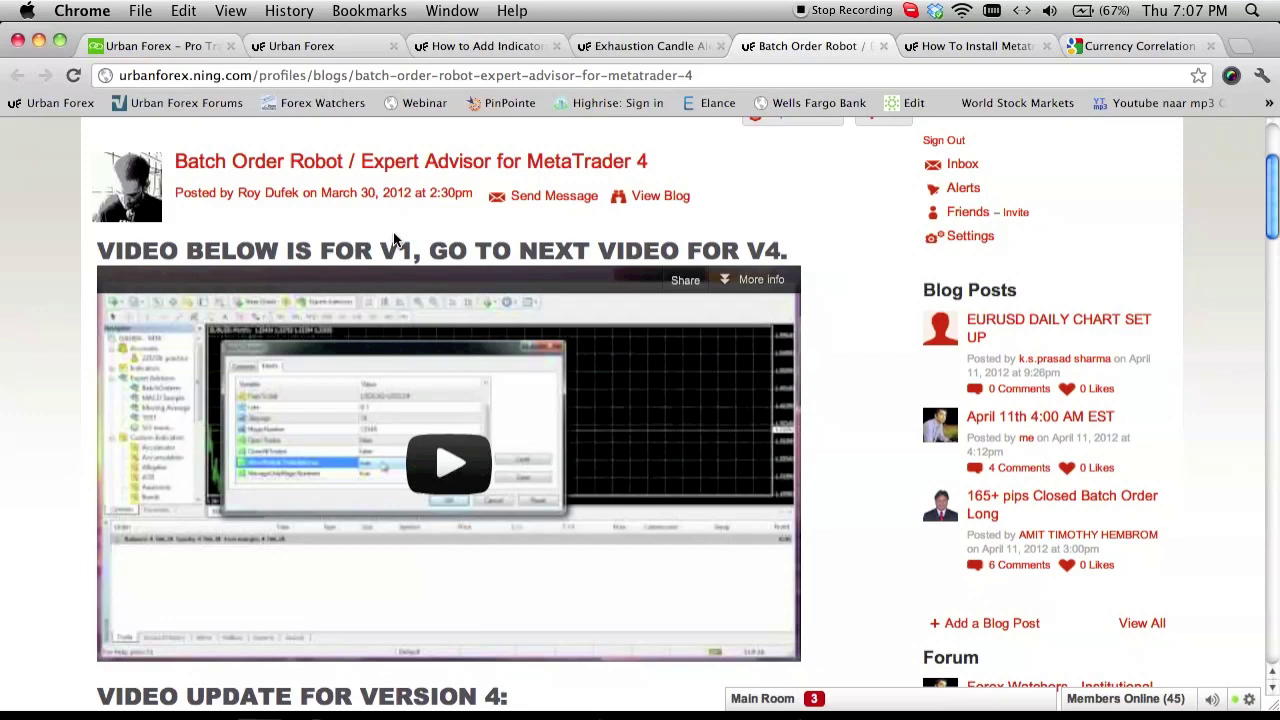
# Show the currency correlation heatmap for XAU/USD and compare its AUD/USD, NZD/USD and EUR/JPY columns across the time periods
pyautogui.click(1169, 45)
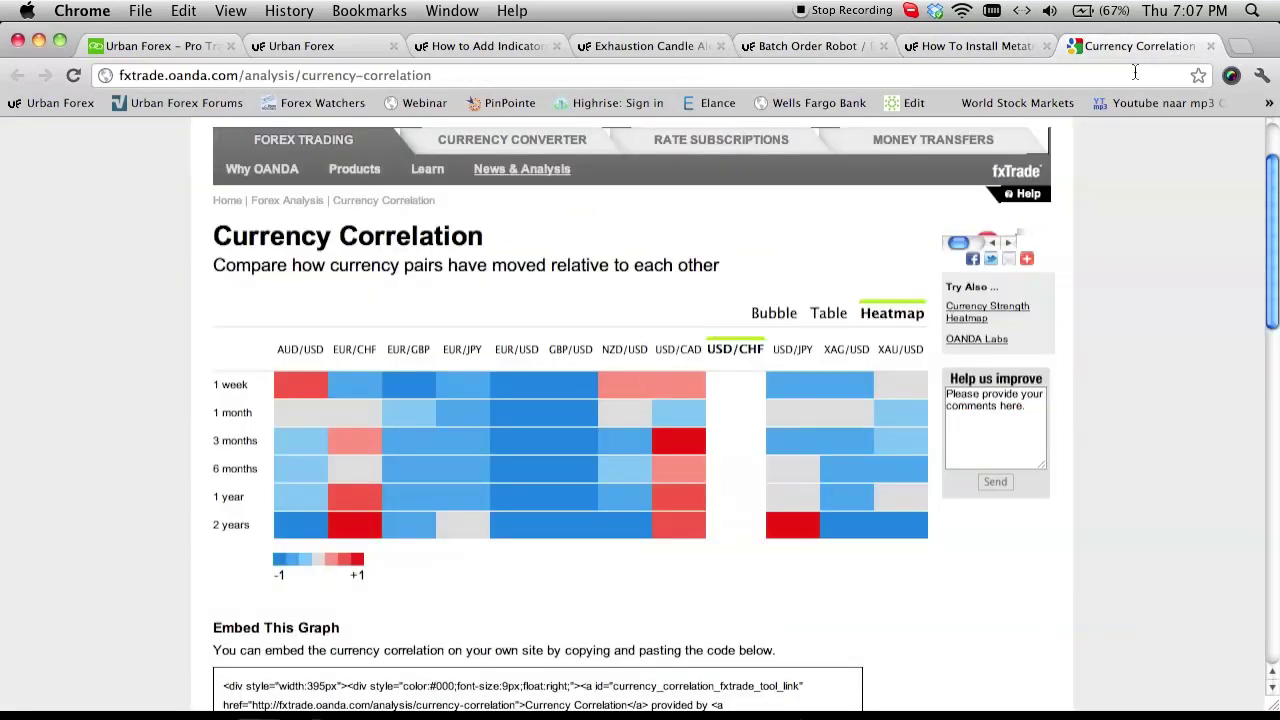
pyautogui.click(897, 355)
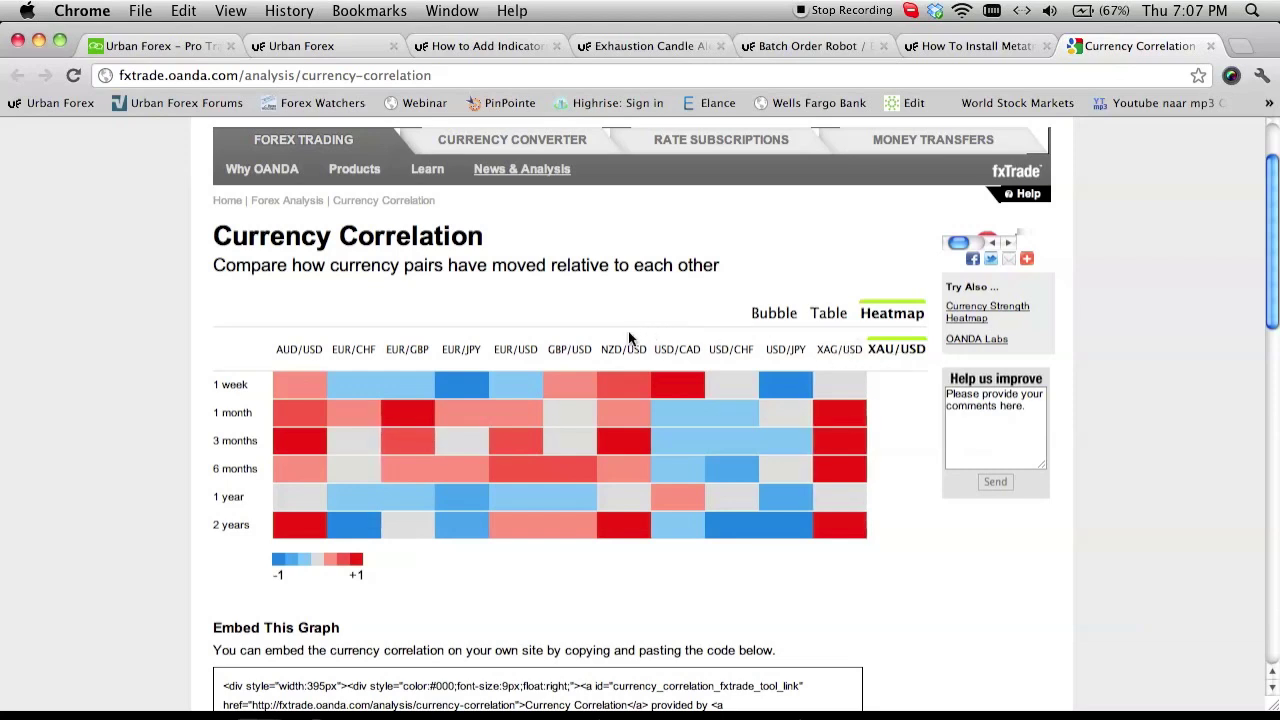
pyautogui.moveTo(290, 423)
pyautogui.moveTo(617, 496)
pyautogui.moveTo(465, 390)
# Check the webinar chat for new messages and return to the USDCAD H1 chart in MetaTrader
pyautogui.click(186, 46)
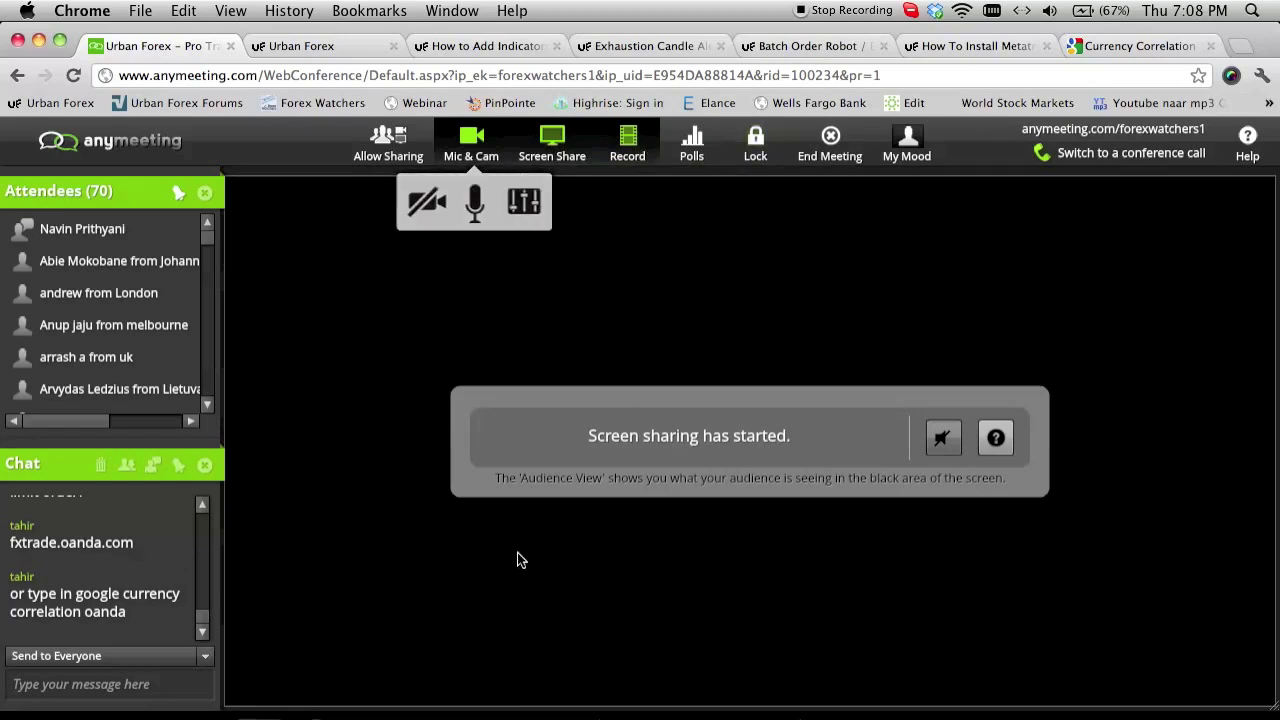
pyautogui.click(268, 712)
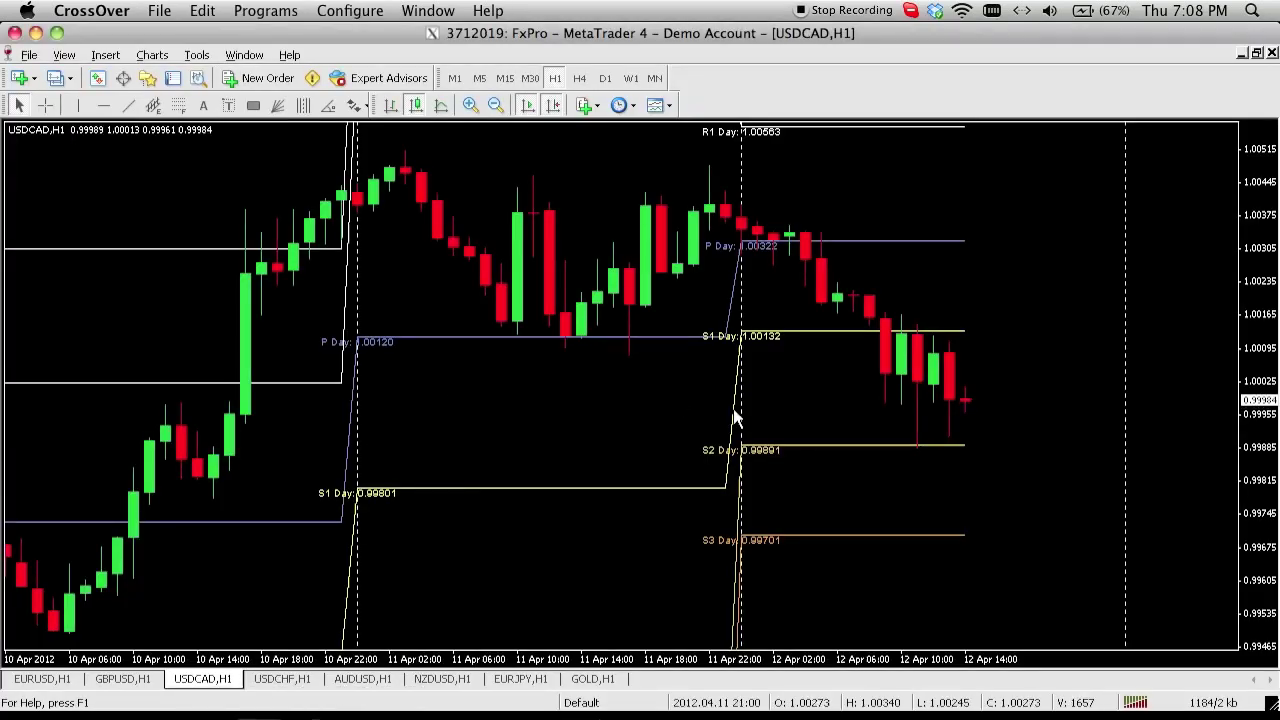
# Review the topic list and pair groups in the TextEdit notes, and minimize the notes window
pyautogui.click(789, 710)
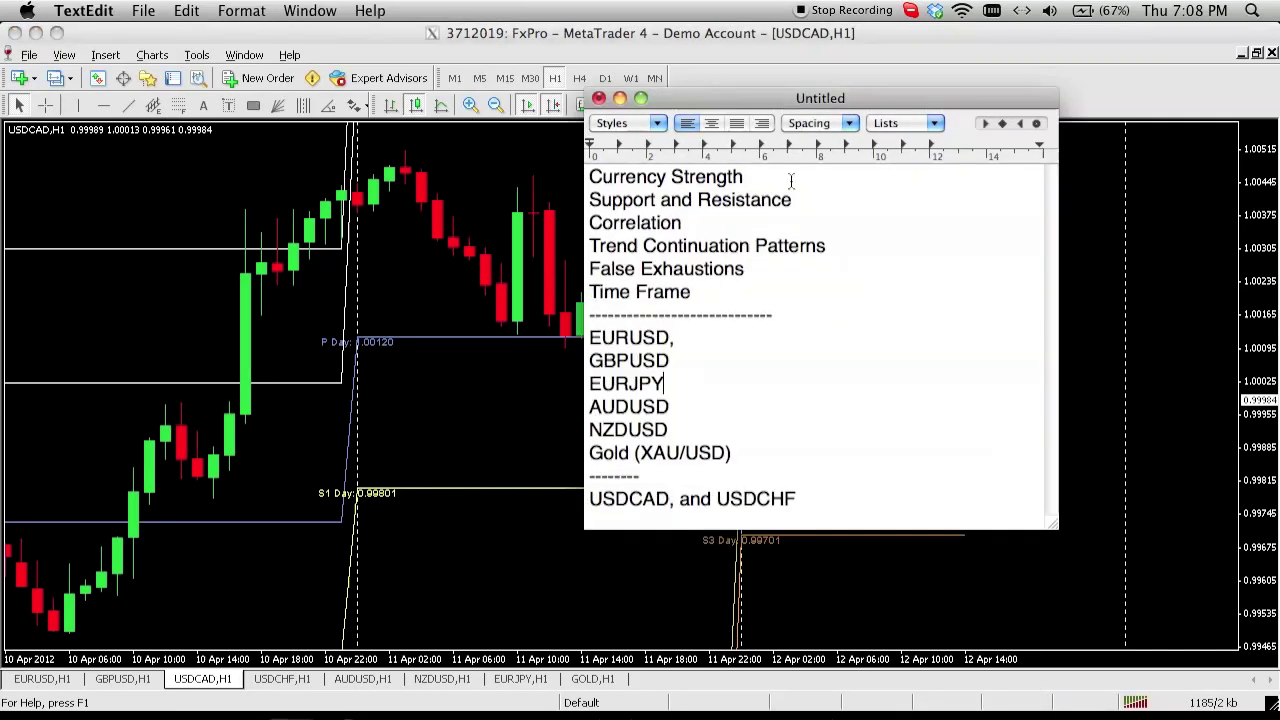
pyautogui.moveTo(798, 112); pyautogui.dragTo(790, 115)
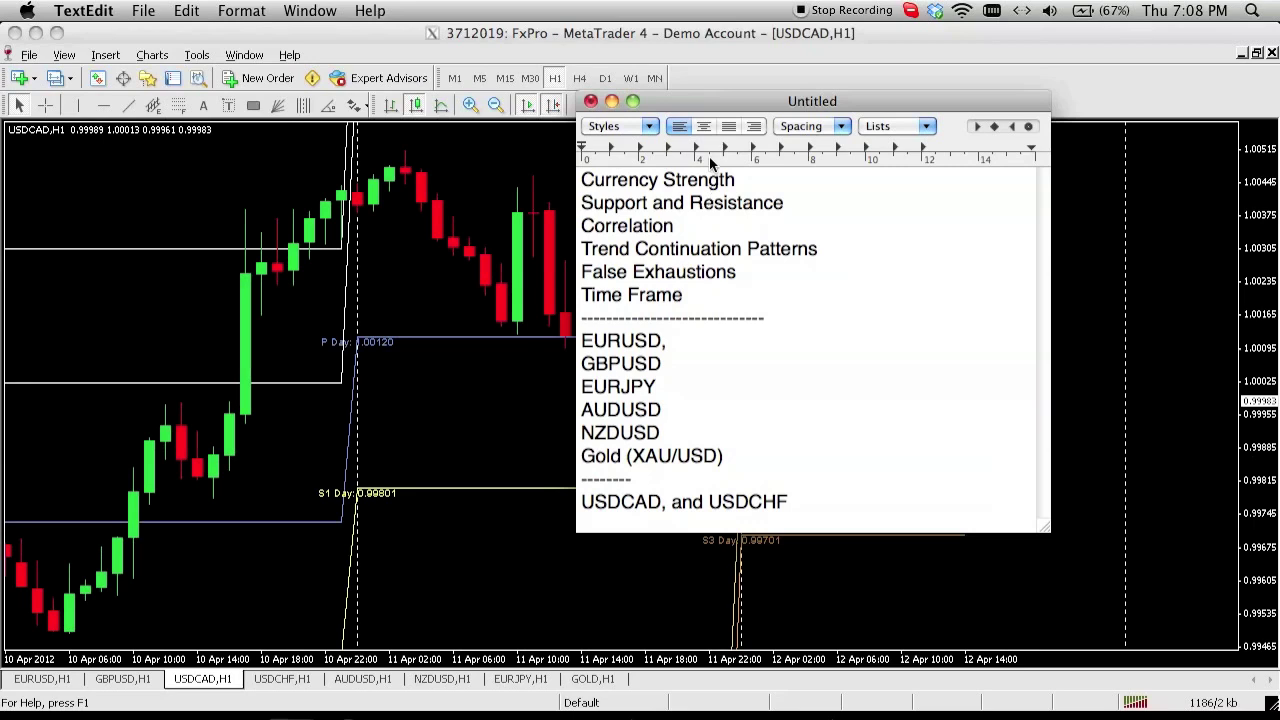
pyautogui.click(611, 101)
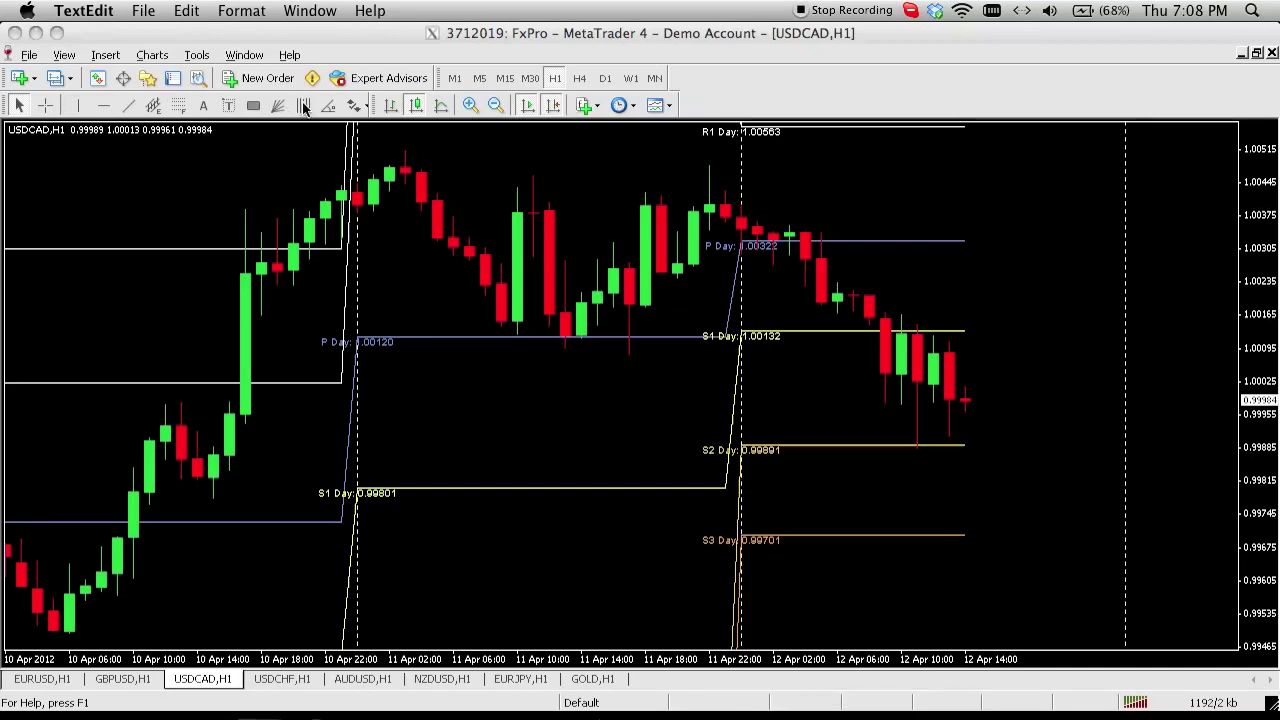
# Place a red up arrow on the USDCAD chart below the 11 April candle whose long lower wick dips under the daily pivot
pyautogui.click(355, 105)
pyautogui.click(372, 177)
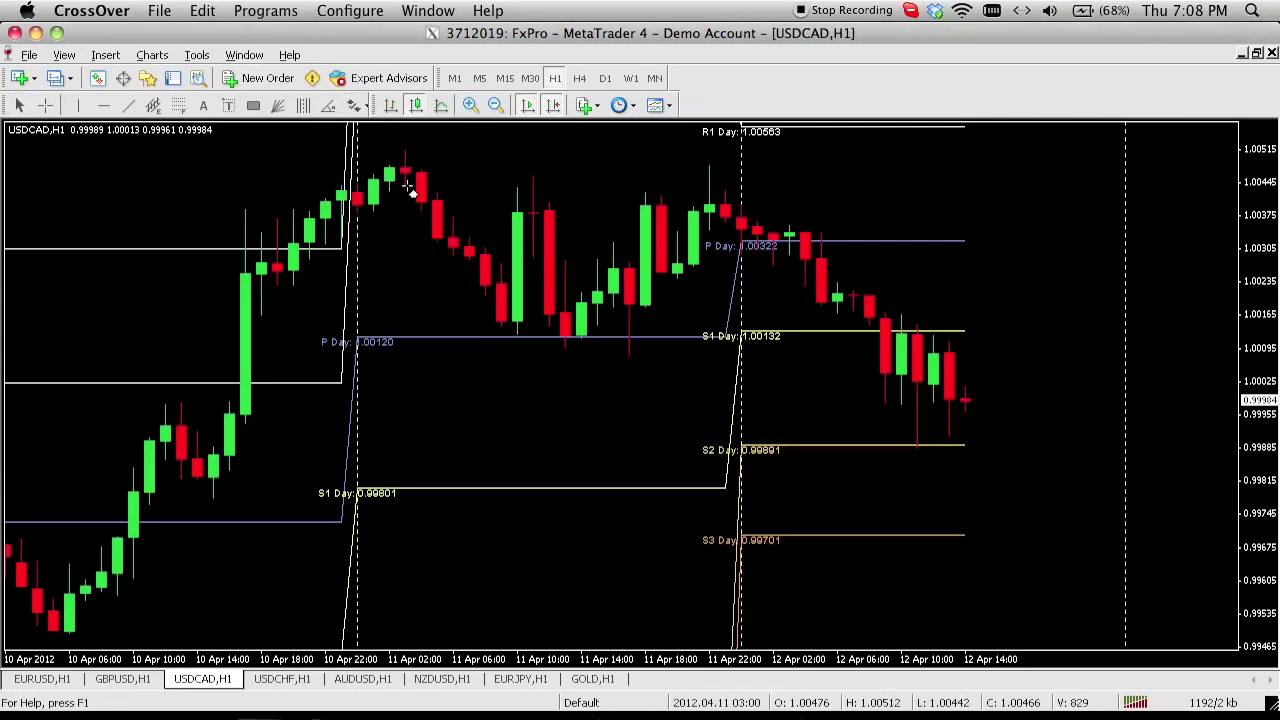
pyautogui.click(630, 372)
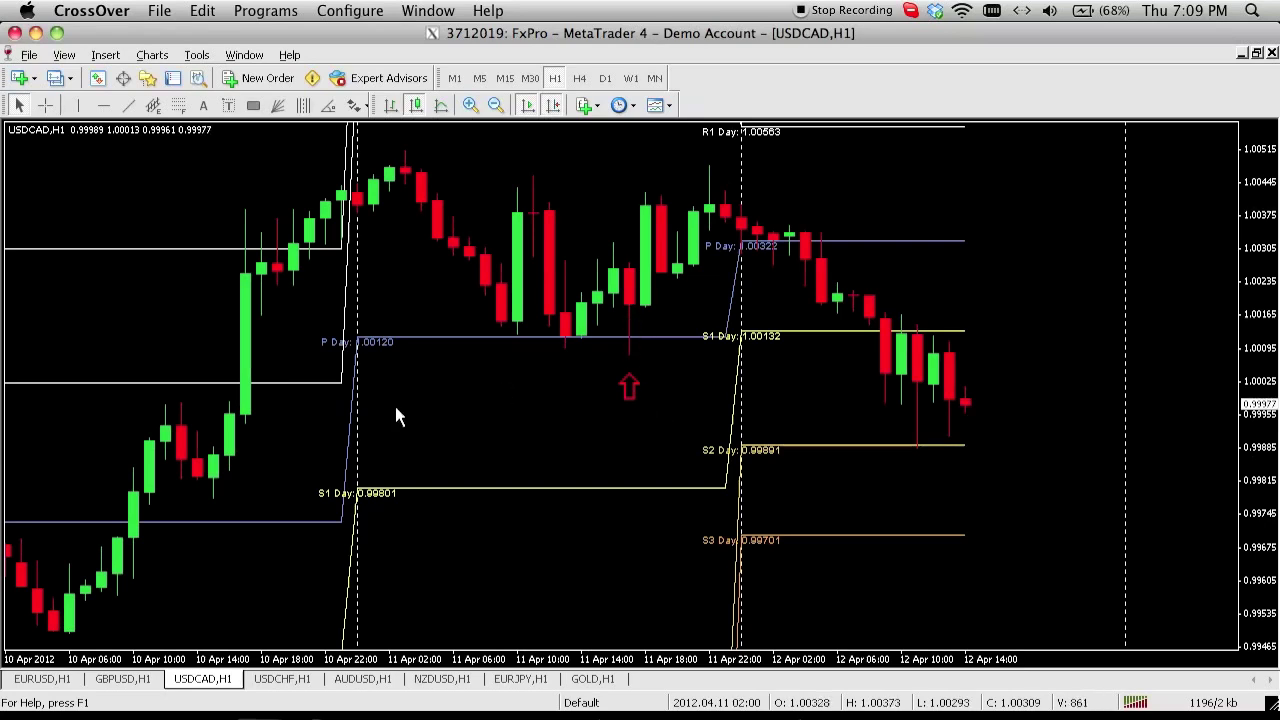
pyautogui.hscroll(-5, 396, 417)
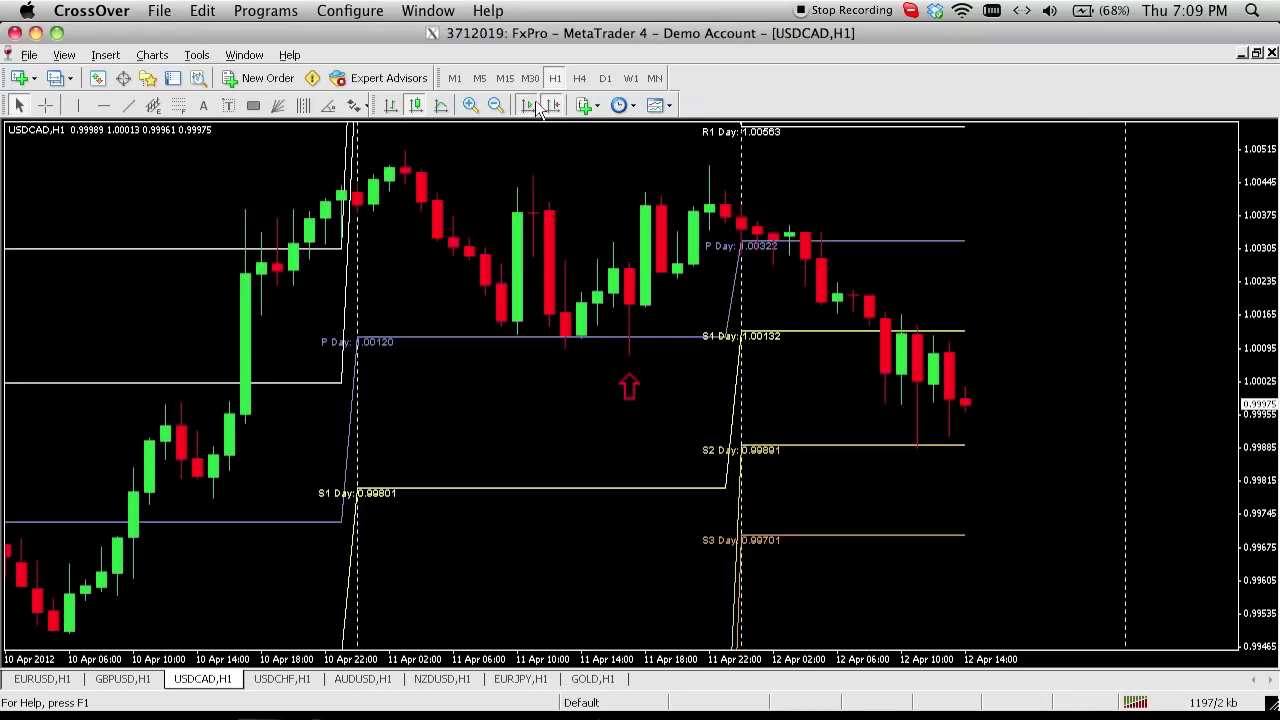
# Place a red up arrow on the USDCAD chart below the 23 March 11:00 candle whose long lower wick reaches the daily pivot
pyautogui.click(530, 105)
pyautogui.moveTo(391, 218); pyautogui.dragTo(603, 224)
pyautogui.moveTo(449, 258); pyautogui.dragTo(465, 263)
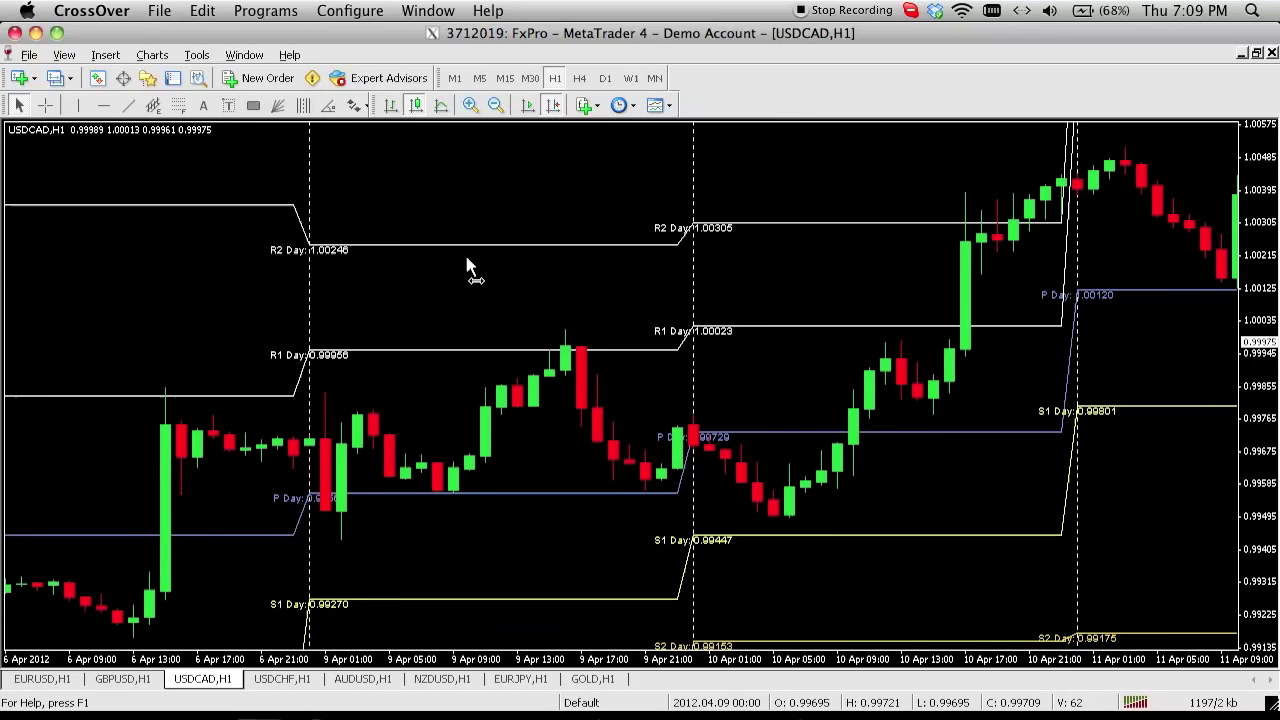
pyautogui.moveTo(145, 279); pyautogui.dragTo(502, 265)
pyautogui.moveTo(369, 298); pyautogui.dragTo(727, 301)
pyautogui.moveTo(240, 280); pyautogui.dragTo(690, 275)
pyautogui.moveTo(340, 280); pyautogui.dragTo(643, 271)
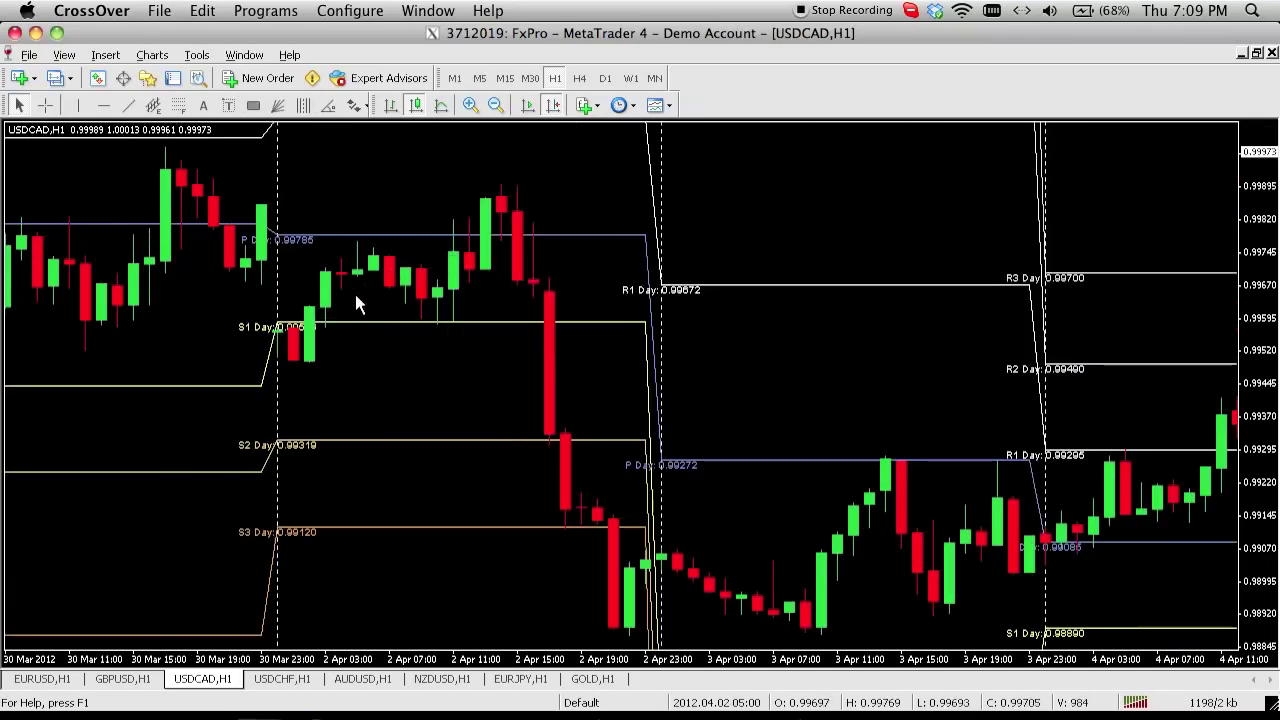
pyautogui.moveTo(357, 300); pyautogui.dragTo(700, 295)
pyautogui.moveTo(400, 286); pyautogui.dragTo(810, 278)
pyautogui.moveTo(506, 231); pyautogui.dragTo(710, 232)
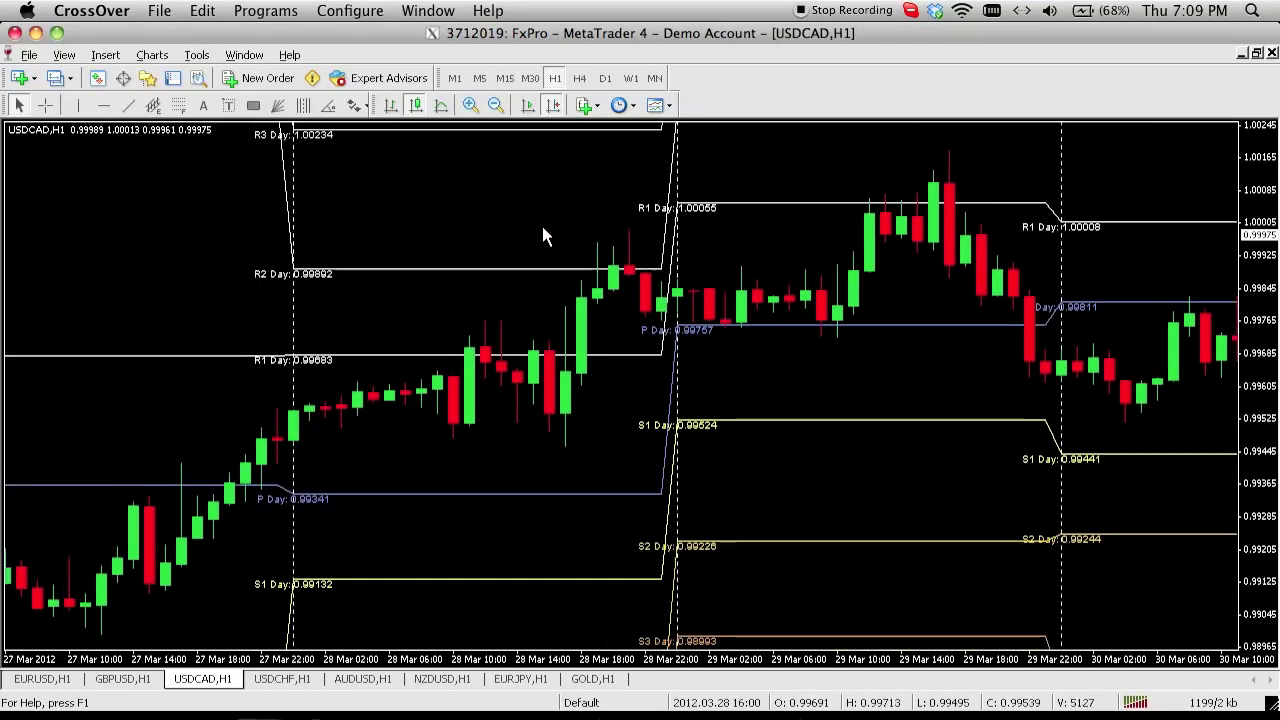
pyautogui.moveTo(465, 278); pyautogui.dragTo(697, 288)
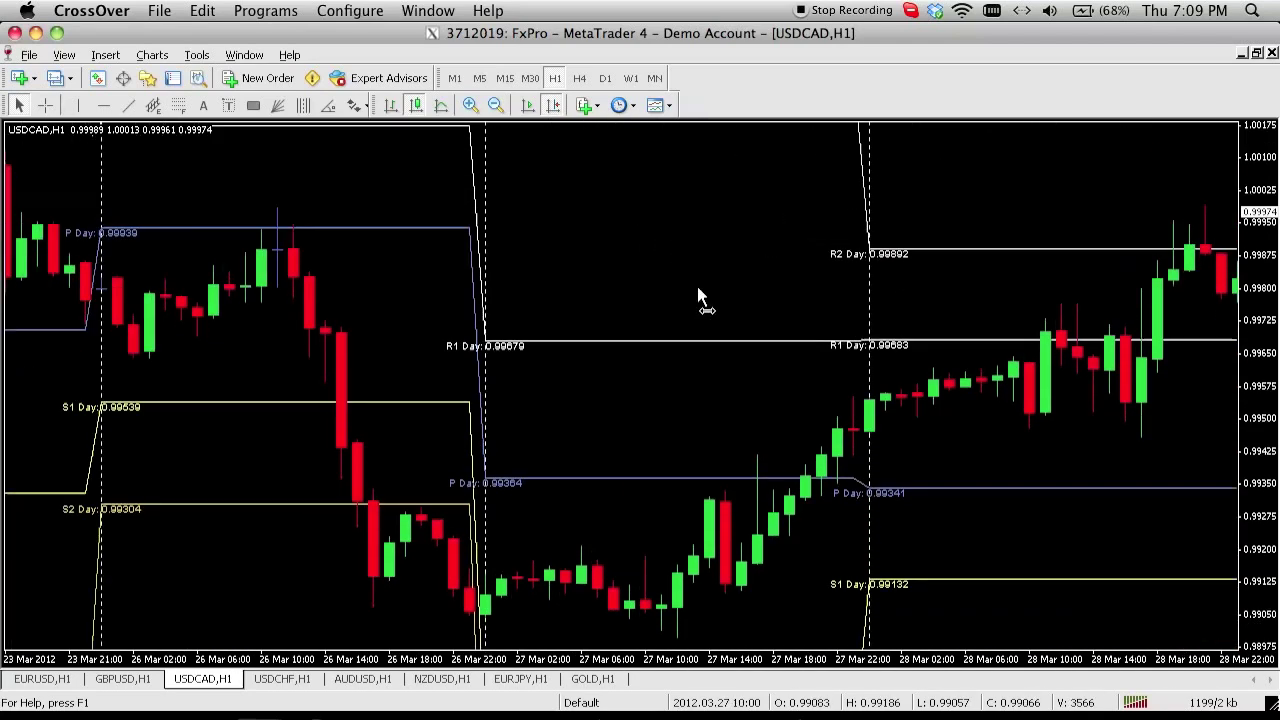
pyautogui.moveTo(472, 297); pyautogui.dragTo(760, 294)
pyautogui.moveTo(477, 294); pyautogui.dragTo(565, 297)
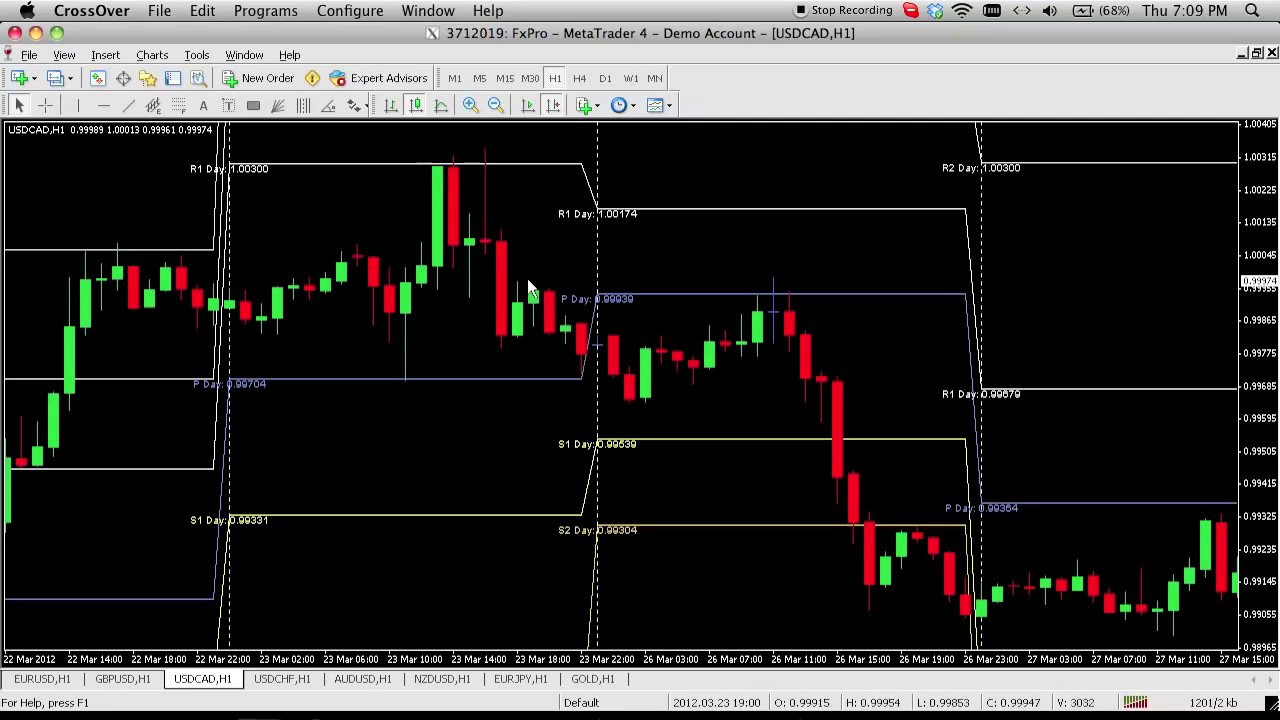
pyautogui.moveTo(509, 268)
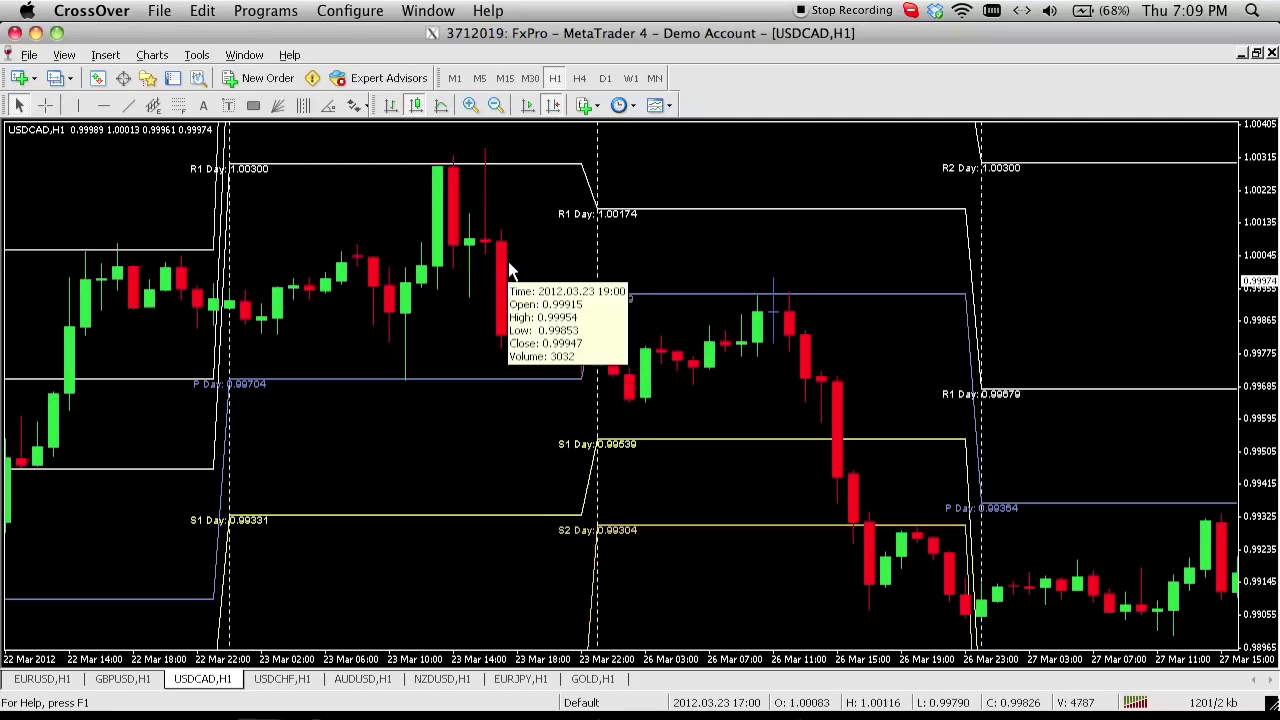
pyautogui.scroll(5, 508, 268)
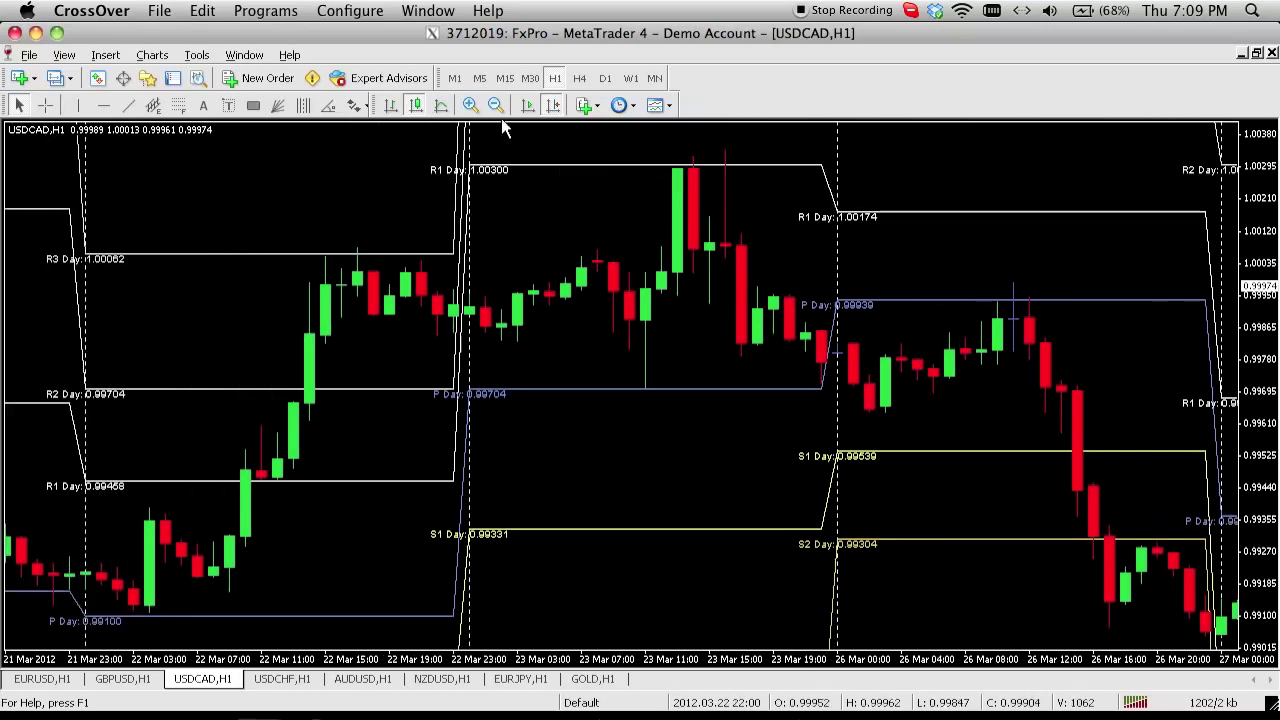
pyautogui.click(357, 106)
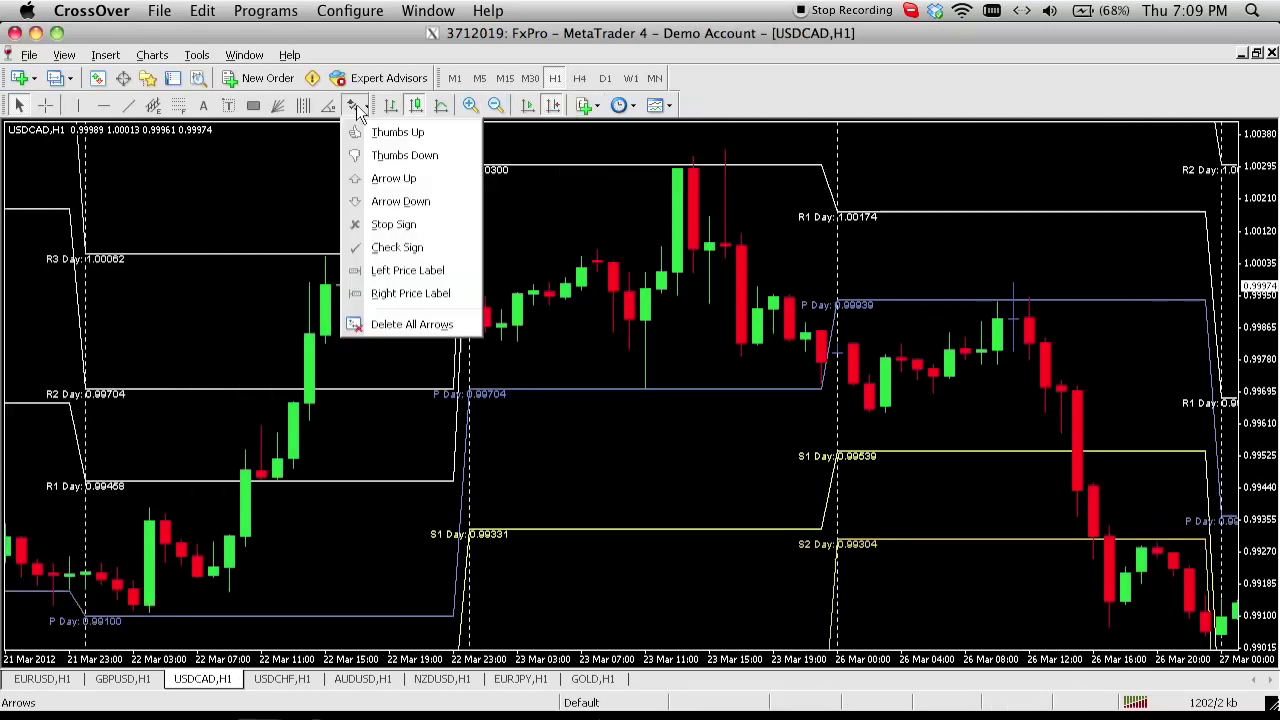
pyautogui.click(383, 178)
pyautogui.click(648, 418)
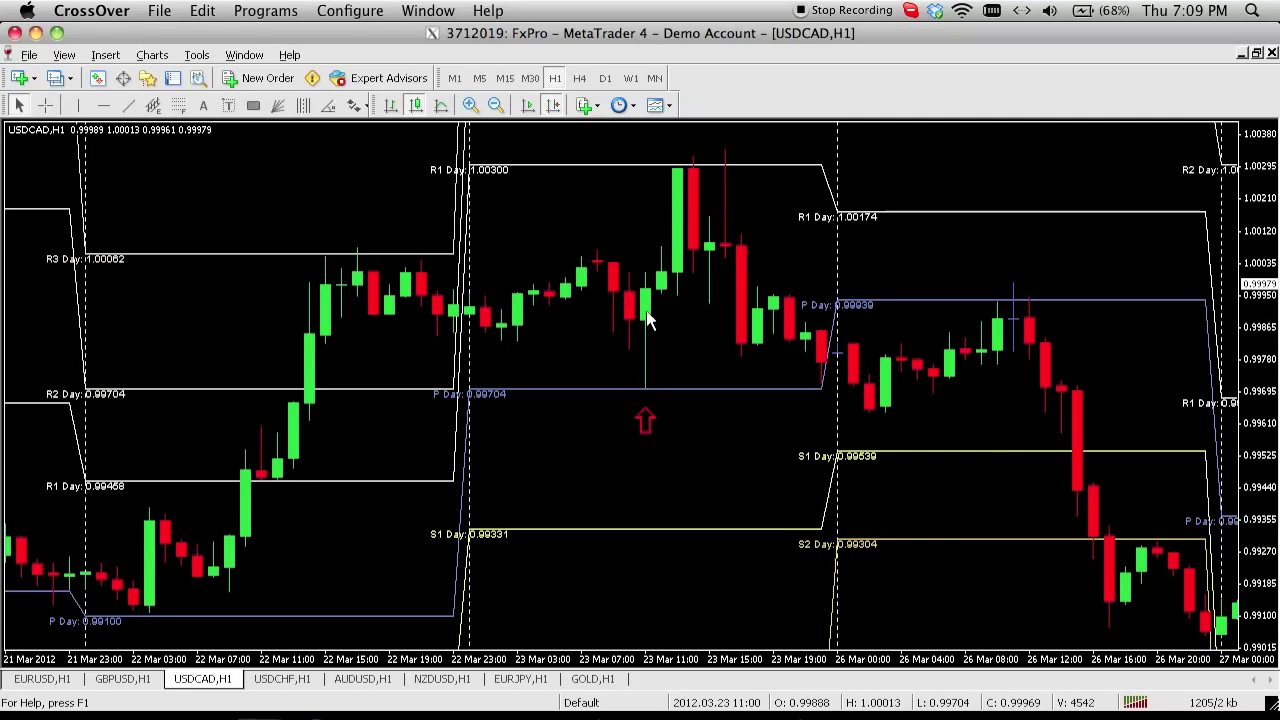
pyautogui.moveTo(647, 315)
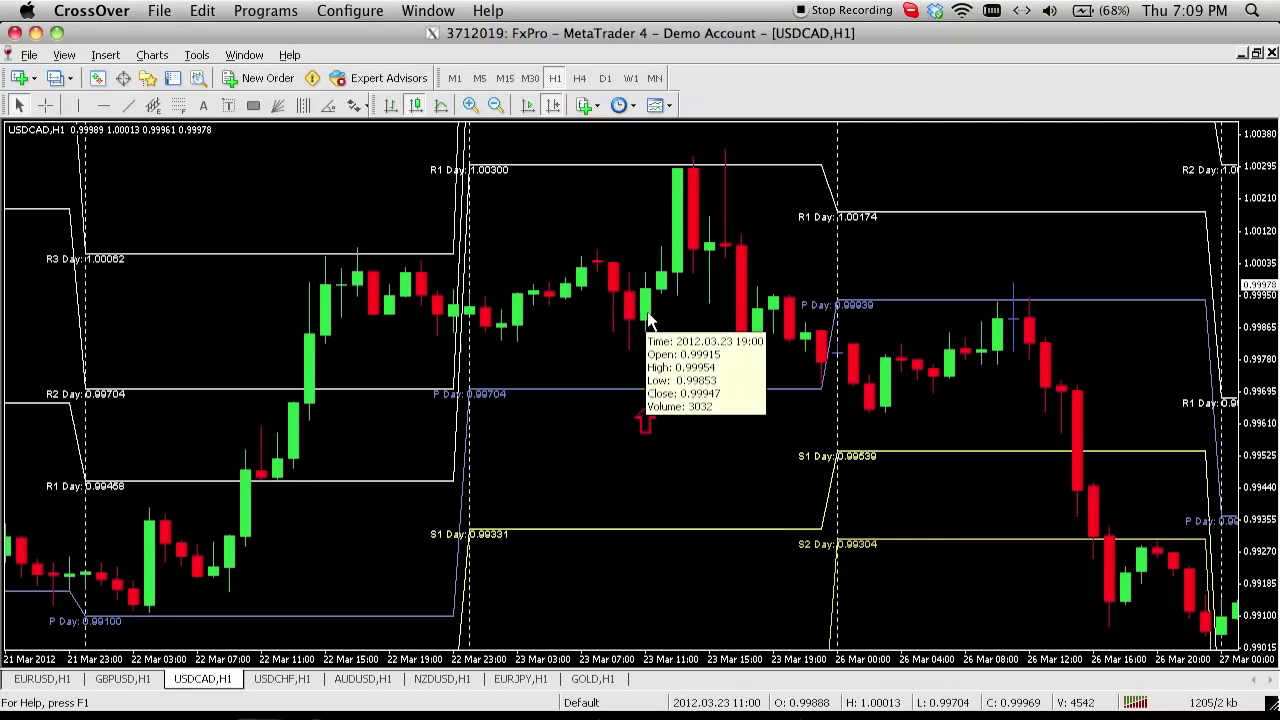
# Place a second red up arrow below the tall green 23 March 13:00 candle on the USDCAD chart
pyautogui.click(364, 106)
pyautogui.click(400, 129)
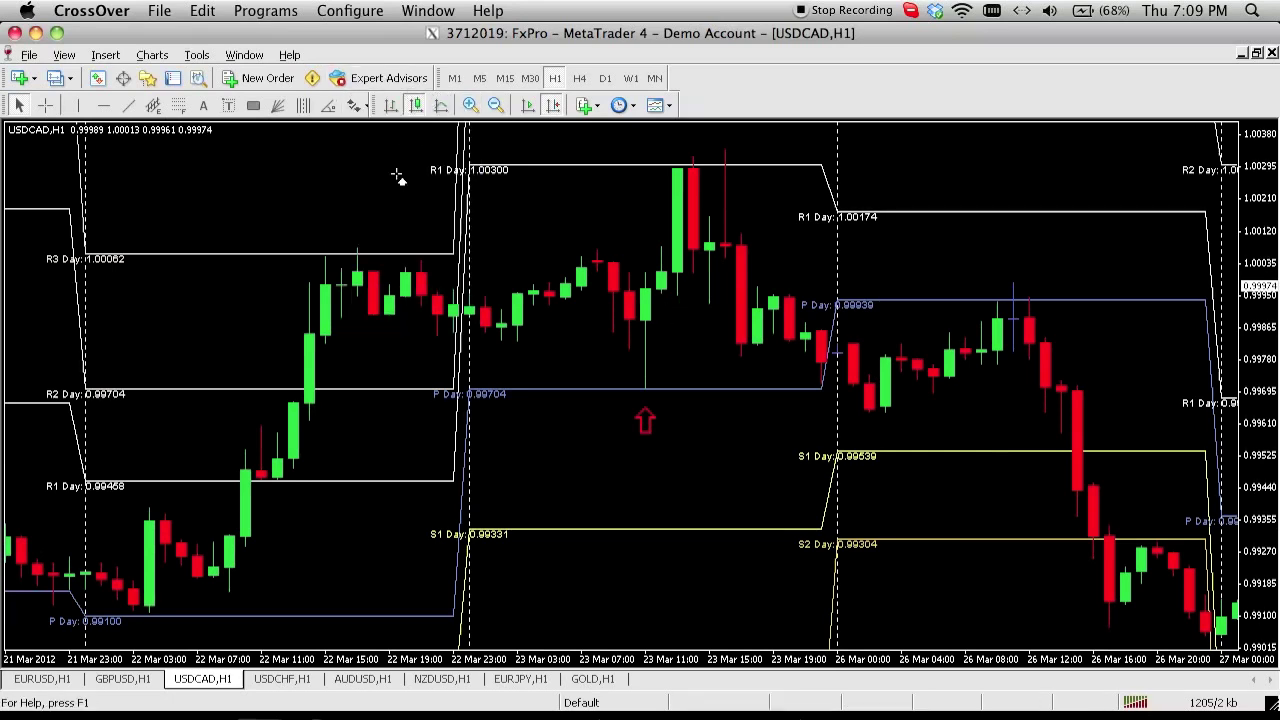
pyautogui.click(678, 336)
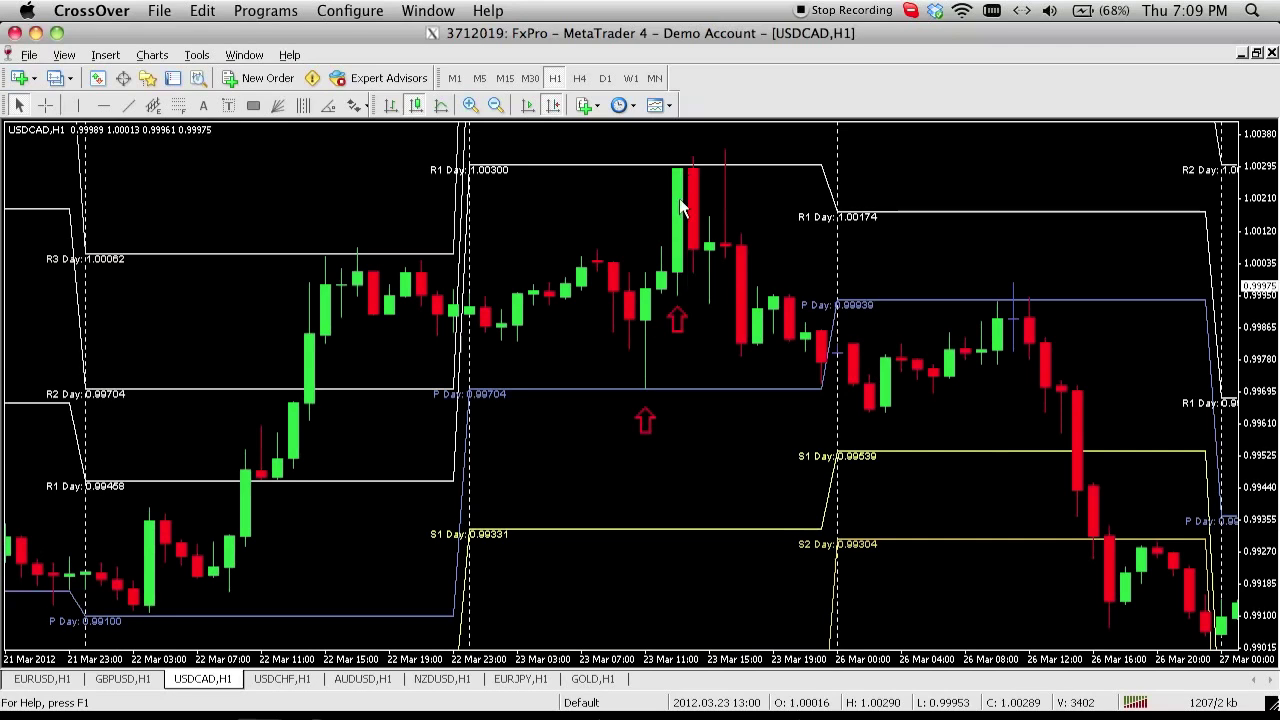
pyautogui.moveTo(684, 255)
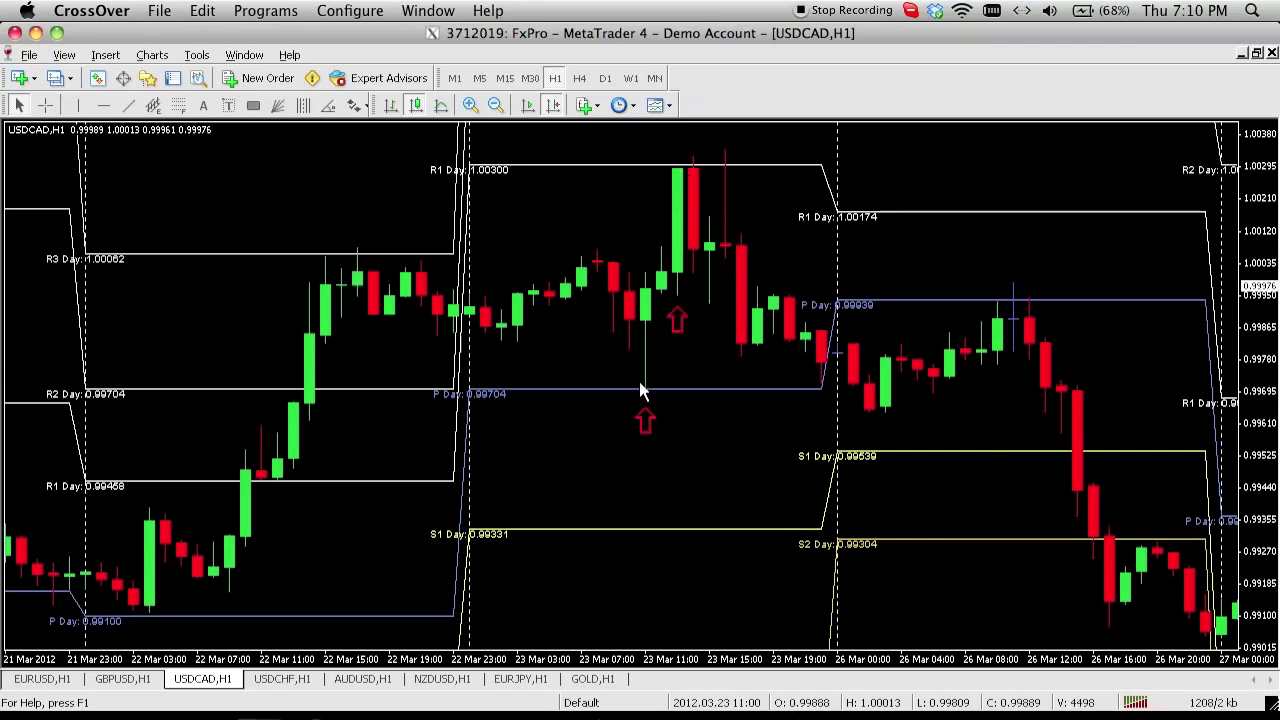
pyautogui.moveTo(645, 415)
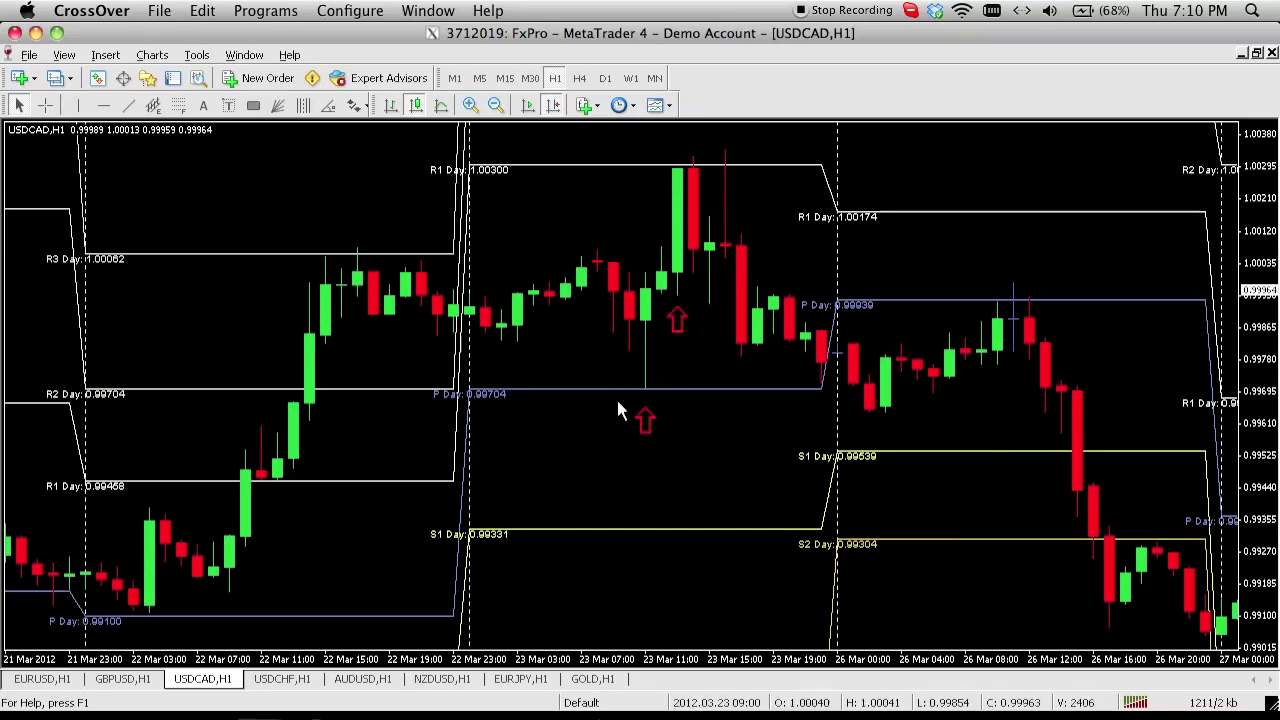
# Use the crosshair to read the date and time of the arrow-marked long-wick candle on the USDCAD chart
pyautogui.click(60, 680)
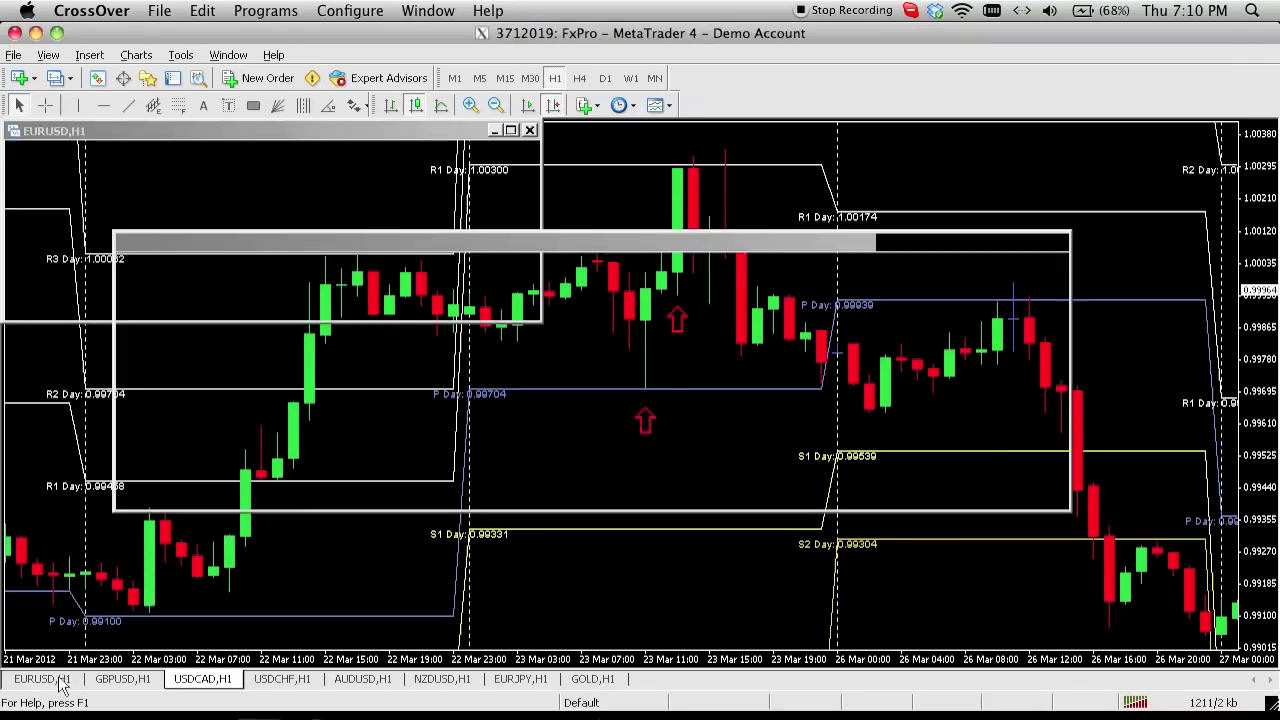
pyautogui.click(200, 680)
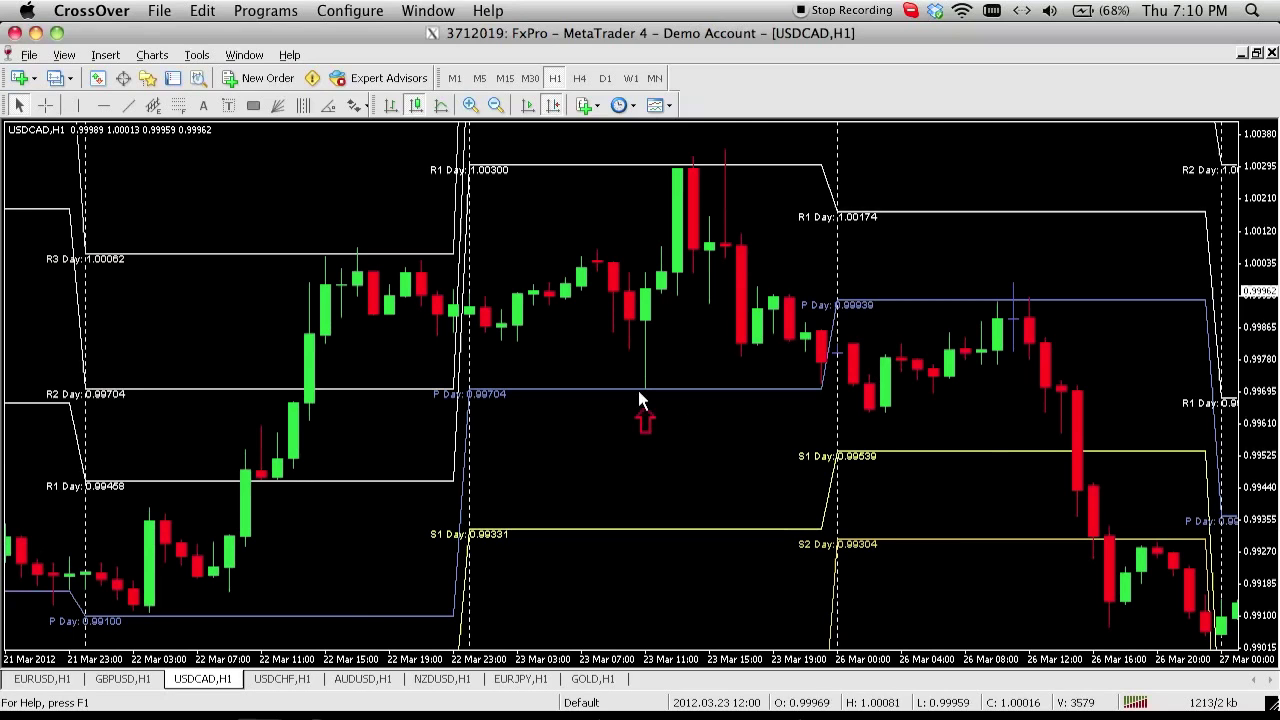
pyautogui.click(45, 105)
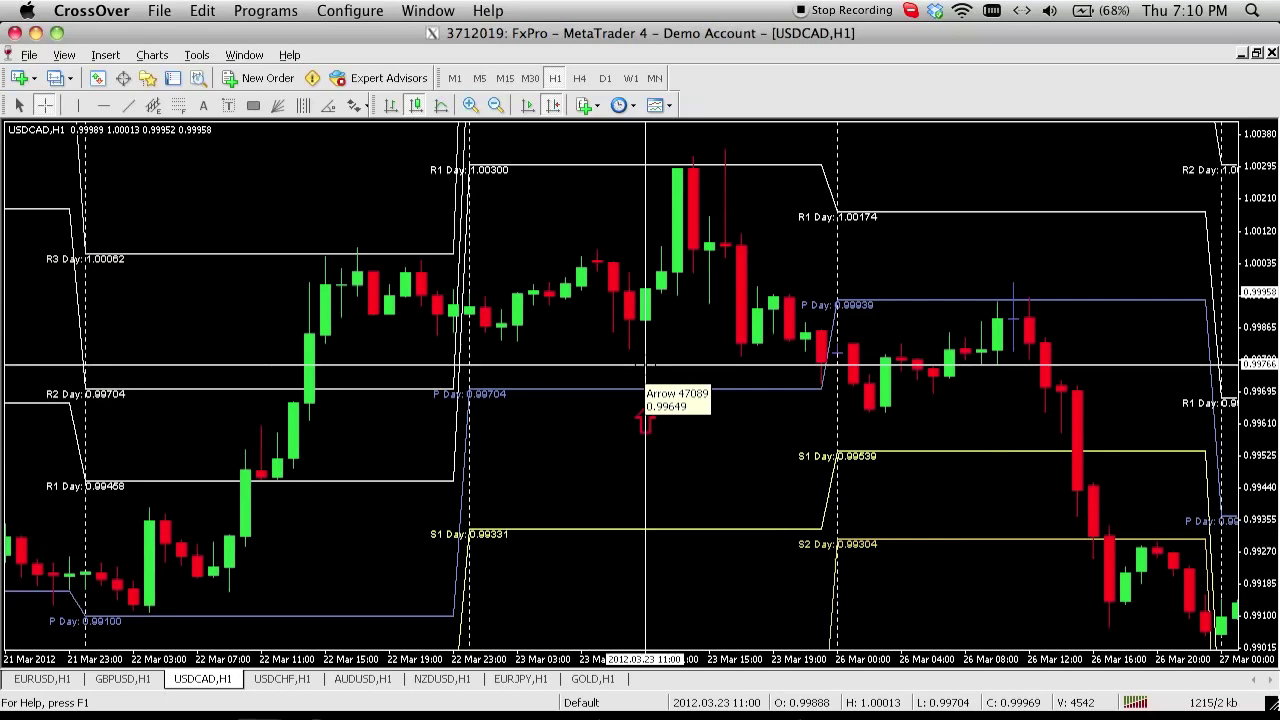
pyautogui.click(645, 420)
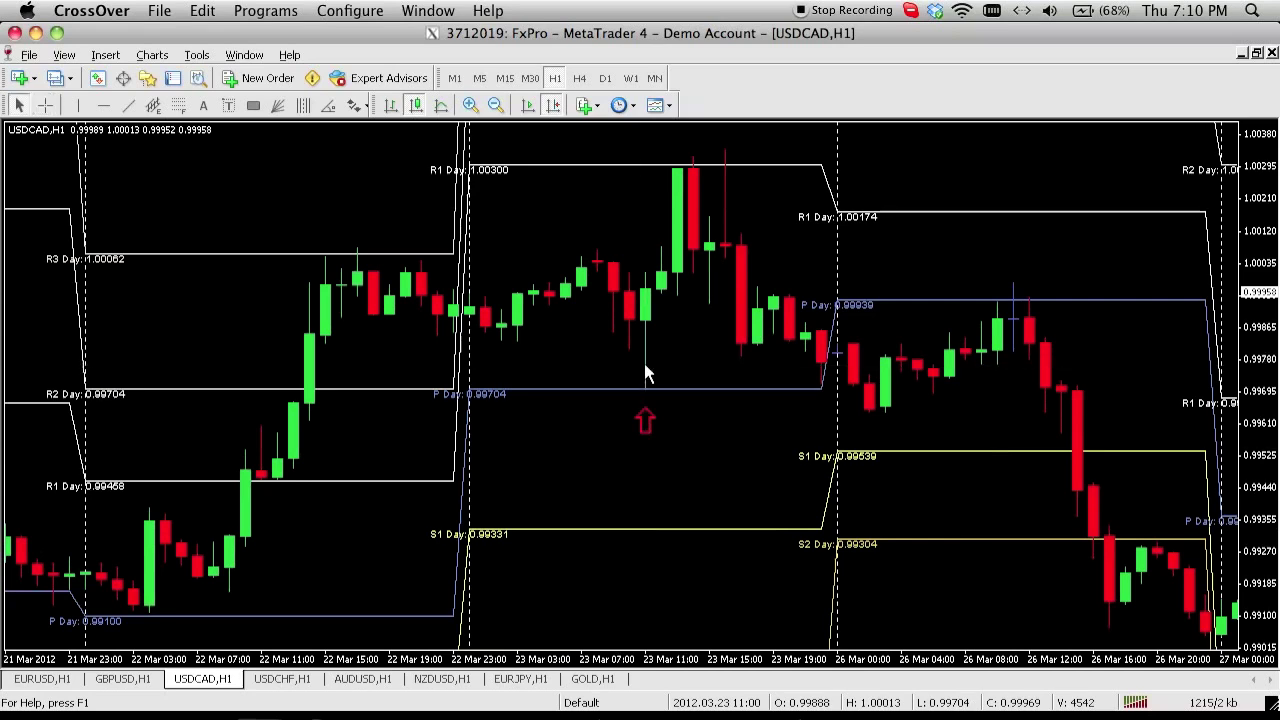
# On the USDCHF H1 chart, locate the 23 March 11:00 candle and place a red up arrow below its long lower wick
pyautogui.click(282, 679)
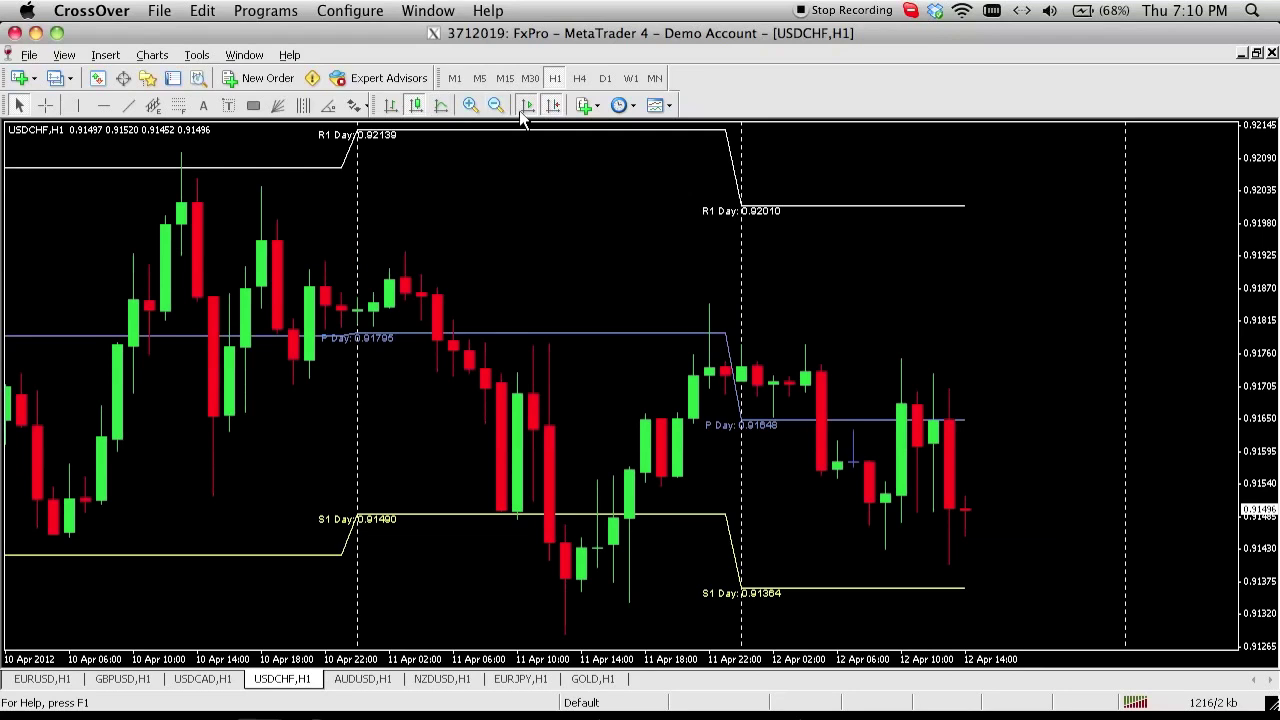
pyautogui.scroll(-10, 715, 282)
pyautogui.scroll(-15, 716, 290)
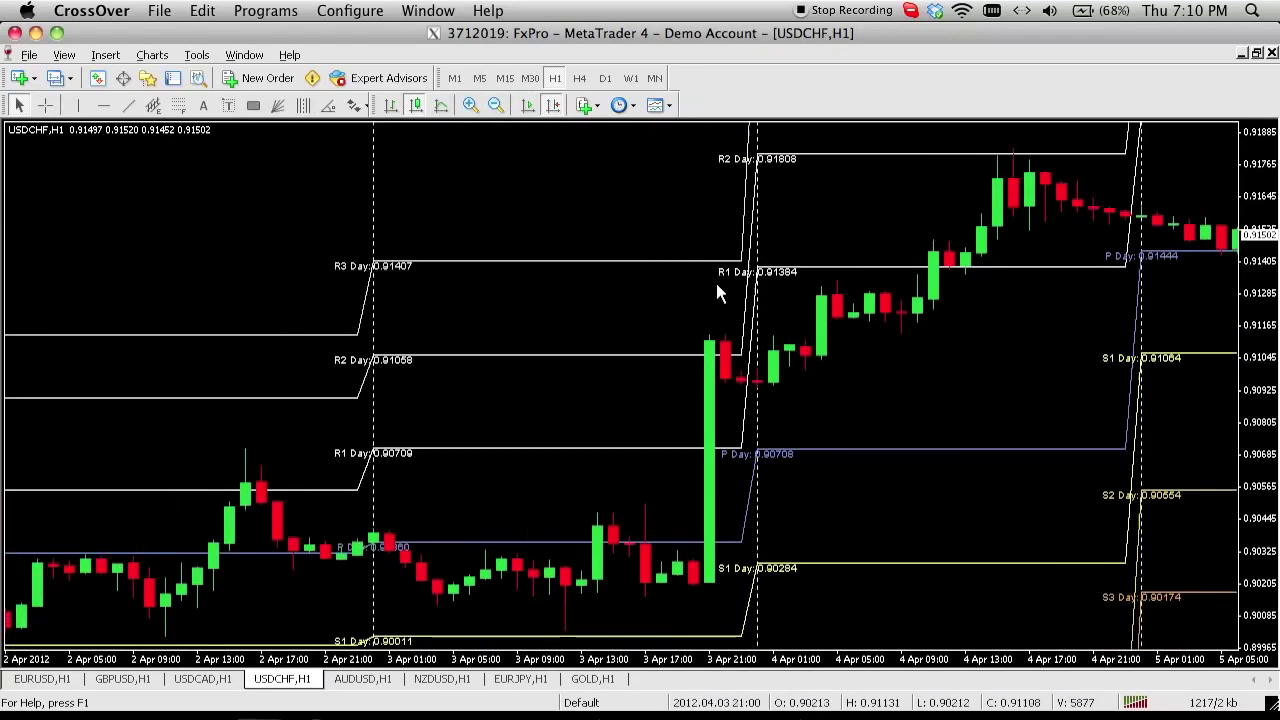
pyautogui.scroll(-15, 716, 287)
pyautogui.scroll(-12, 716, 287)
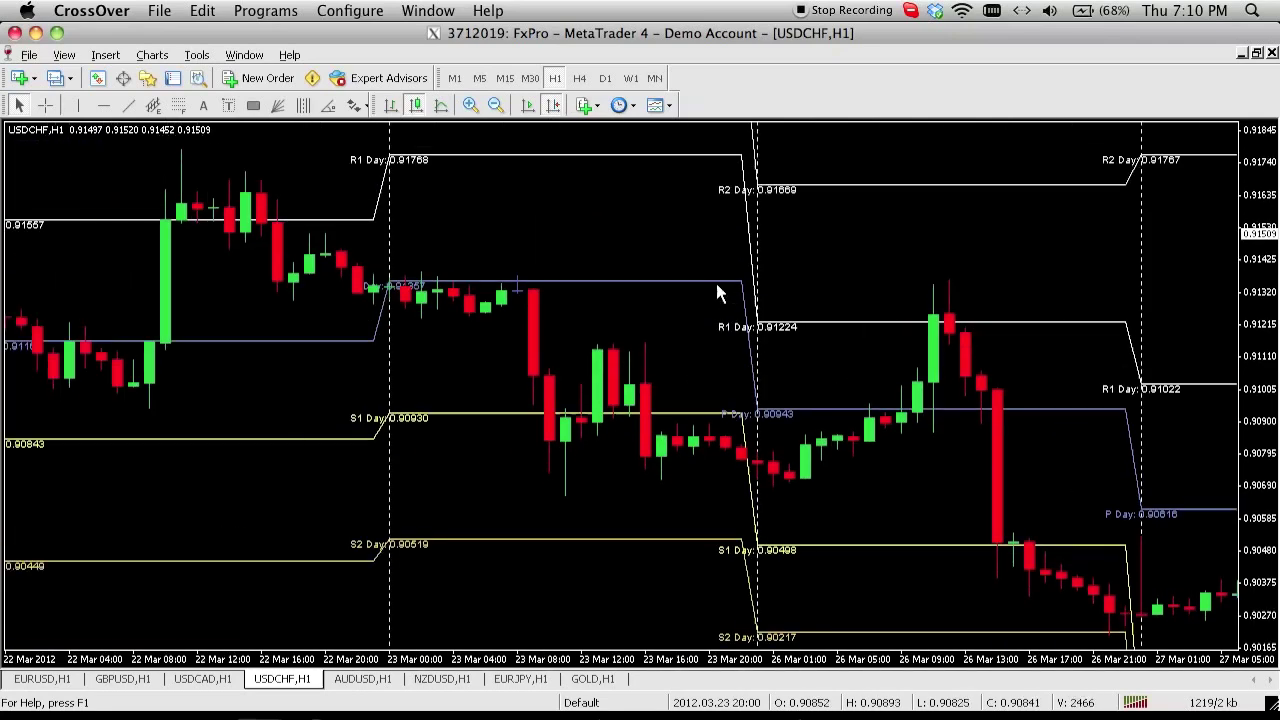
pyautogui.click(45, 105)
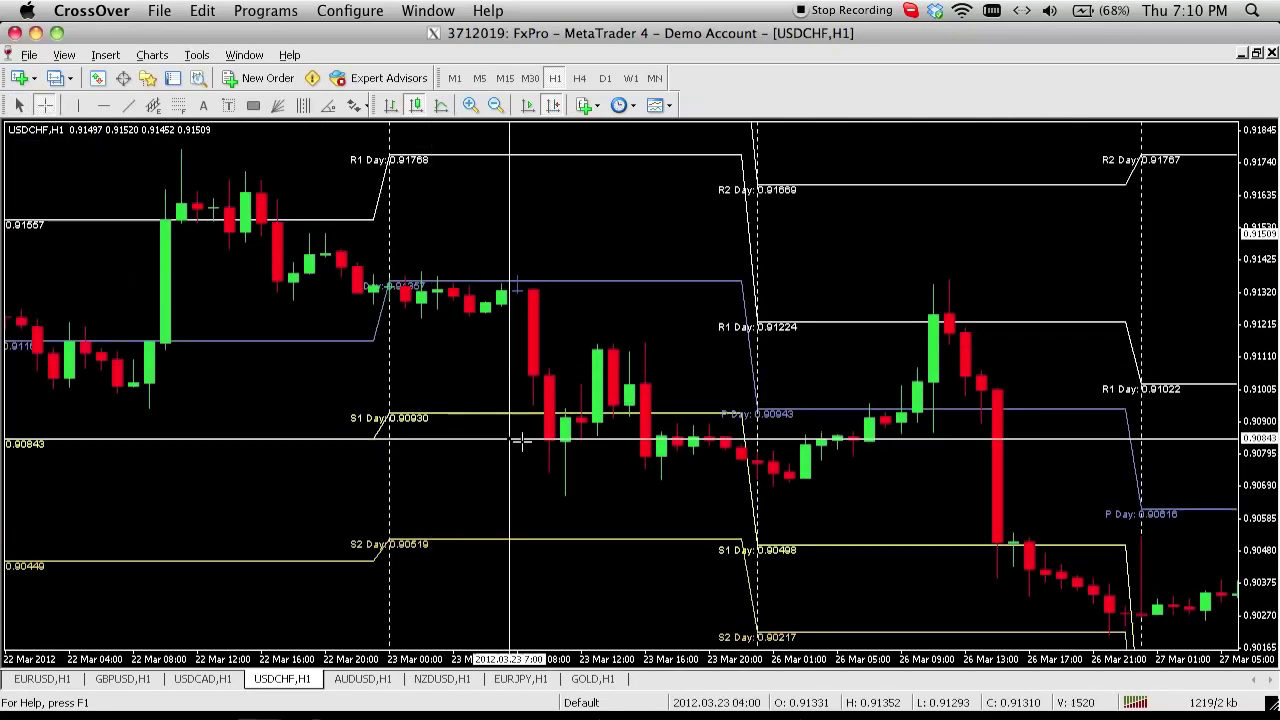
pyautogui.click(566, 455)
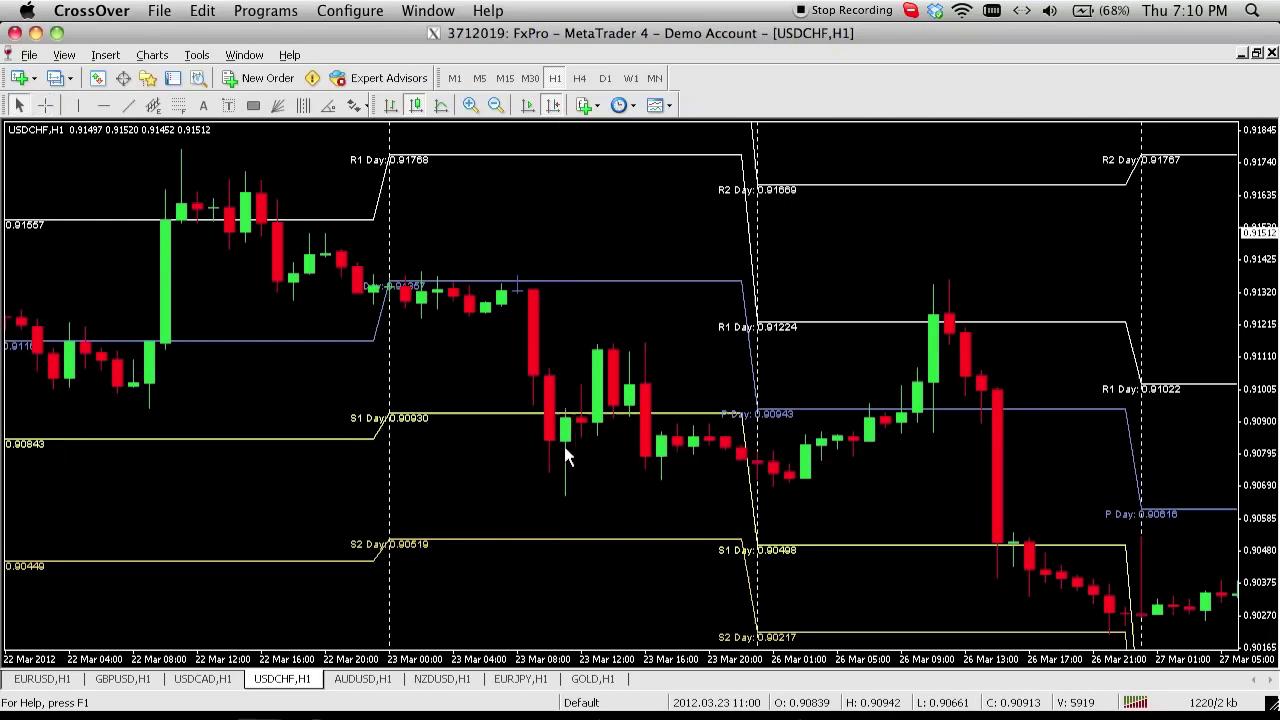
pyautogui.click(358, 106)
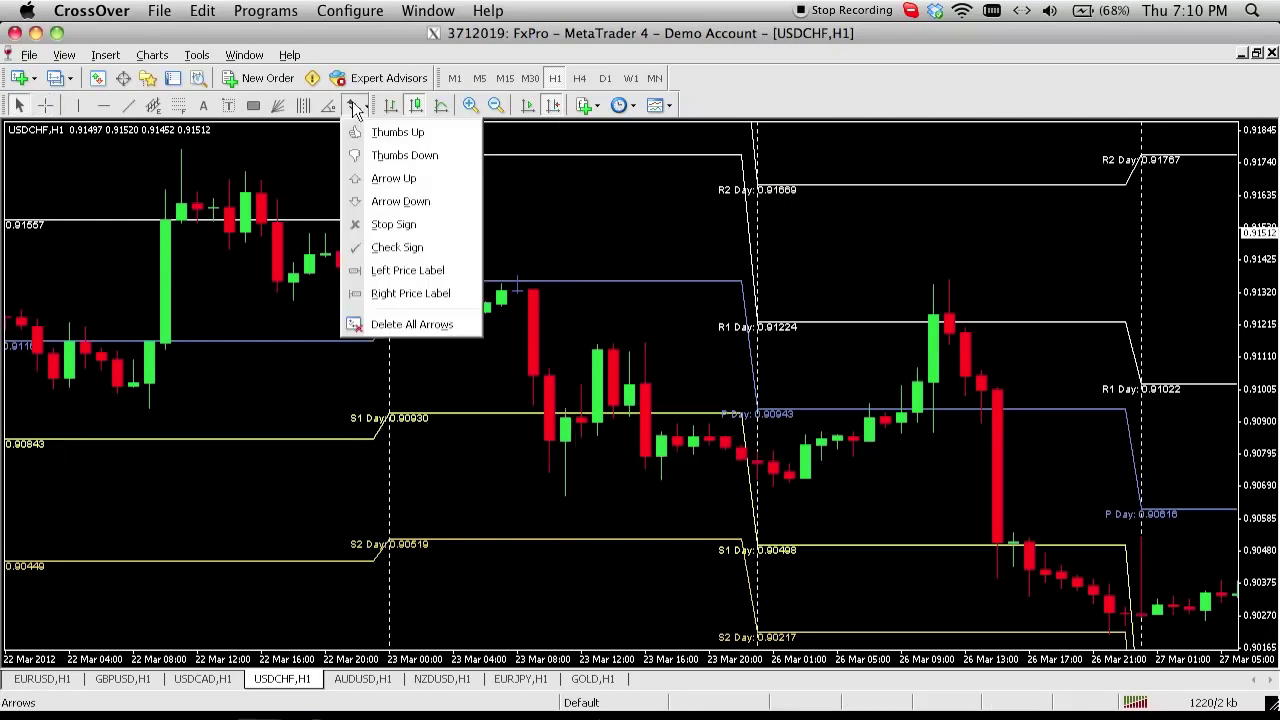
pyautogui.click(420, 186)
pyautogui.click(567, 506)
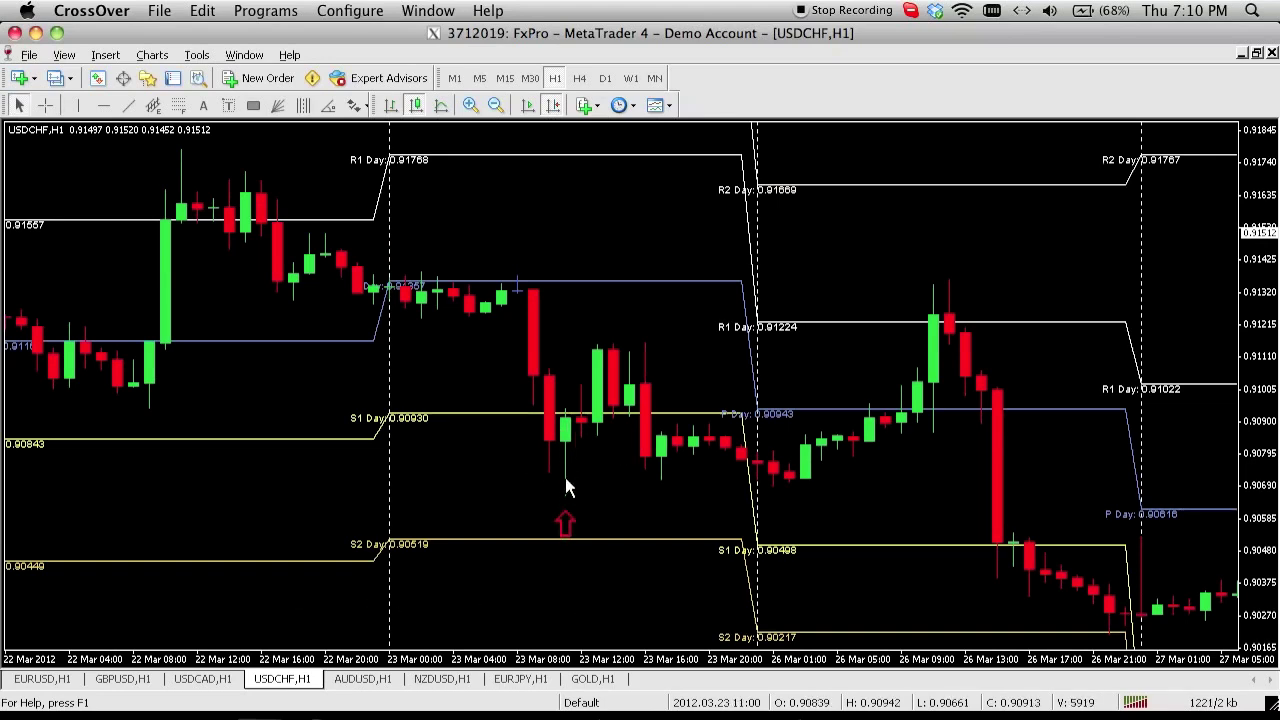
# On the EURUSD H1 chart, locate the 23 March 11:00 candle and place a red down arrow above its long upper wick
pyautogui.click(60, 683)
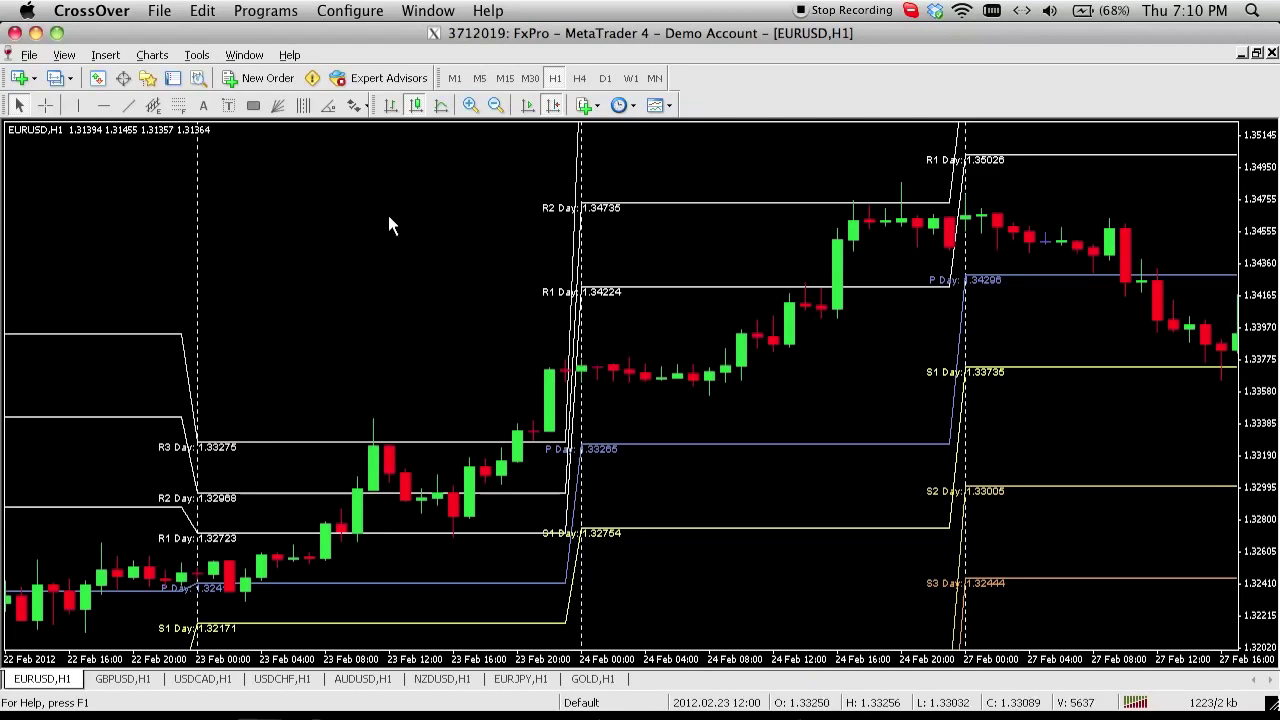
pyautogui.scroll(-10, 702, 267)
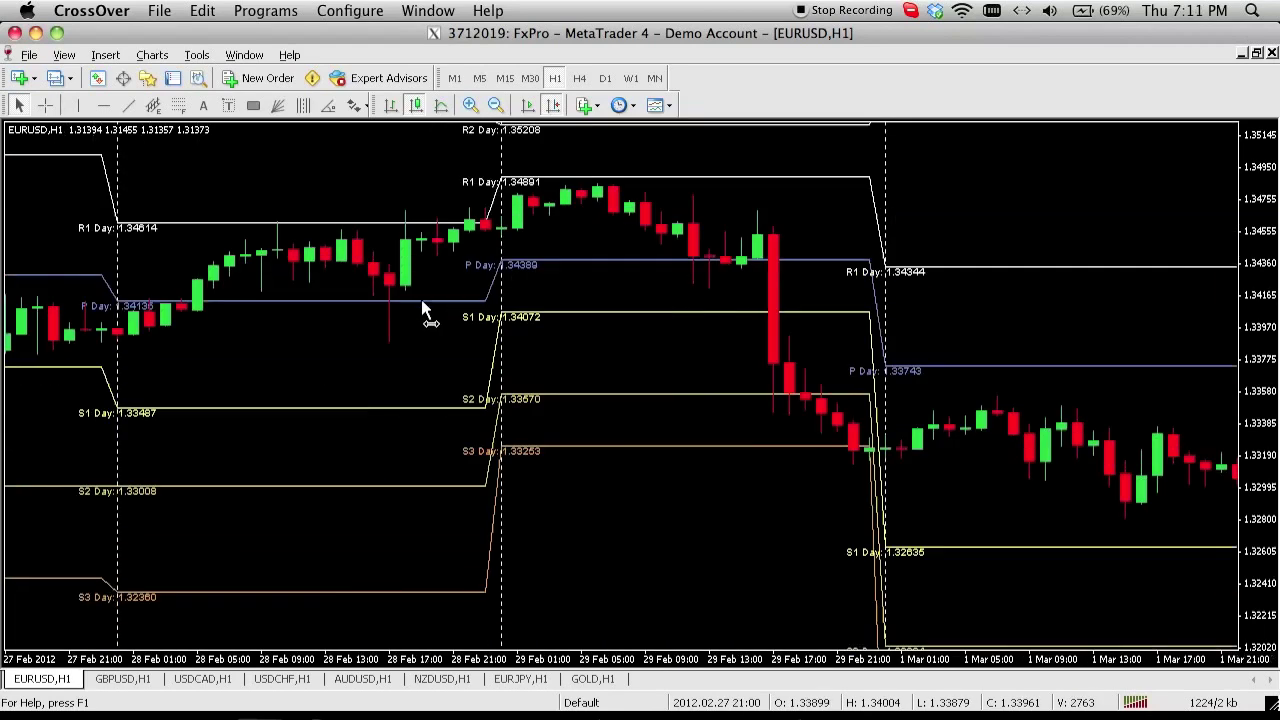
pyautogui.scroll(-10, 558, 271)
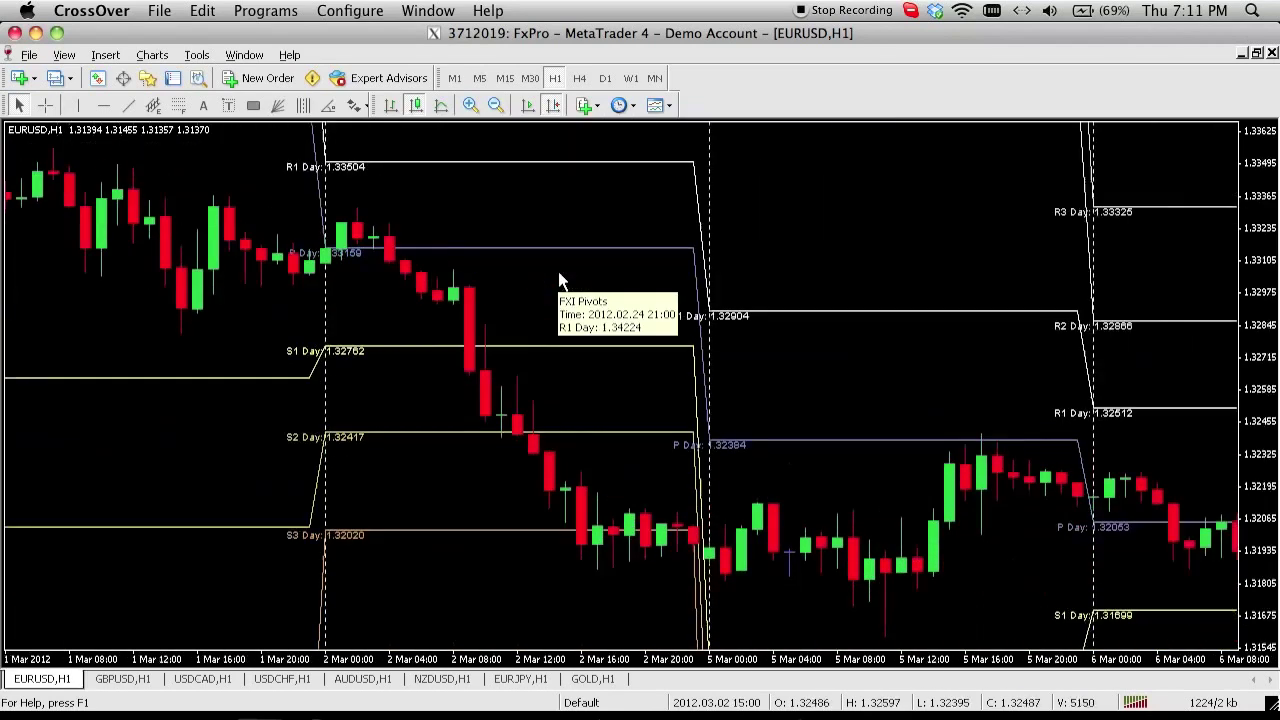
pyautogui.scroll(-10, 558, 271)
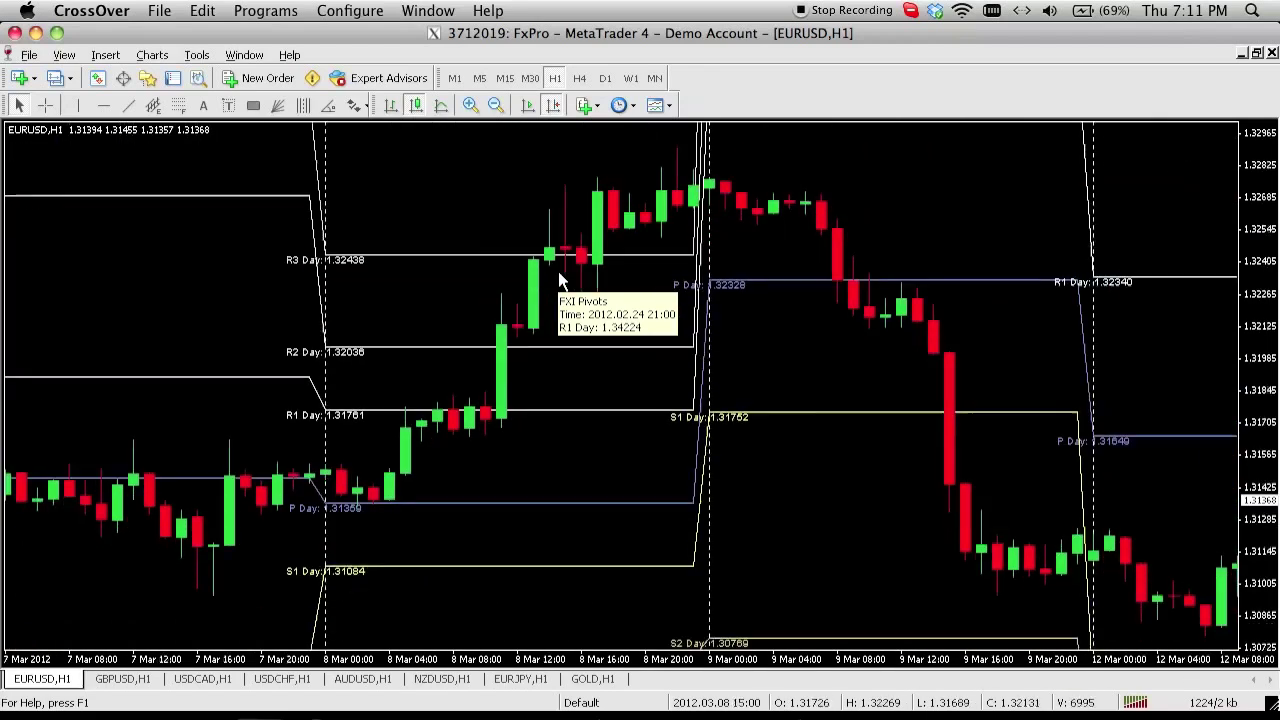
pyautogui.scroll(-10, 558, 271)
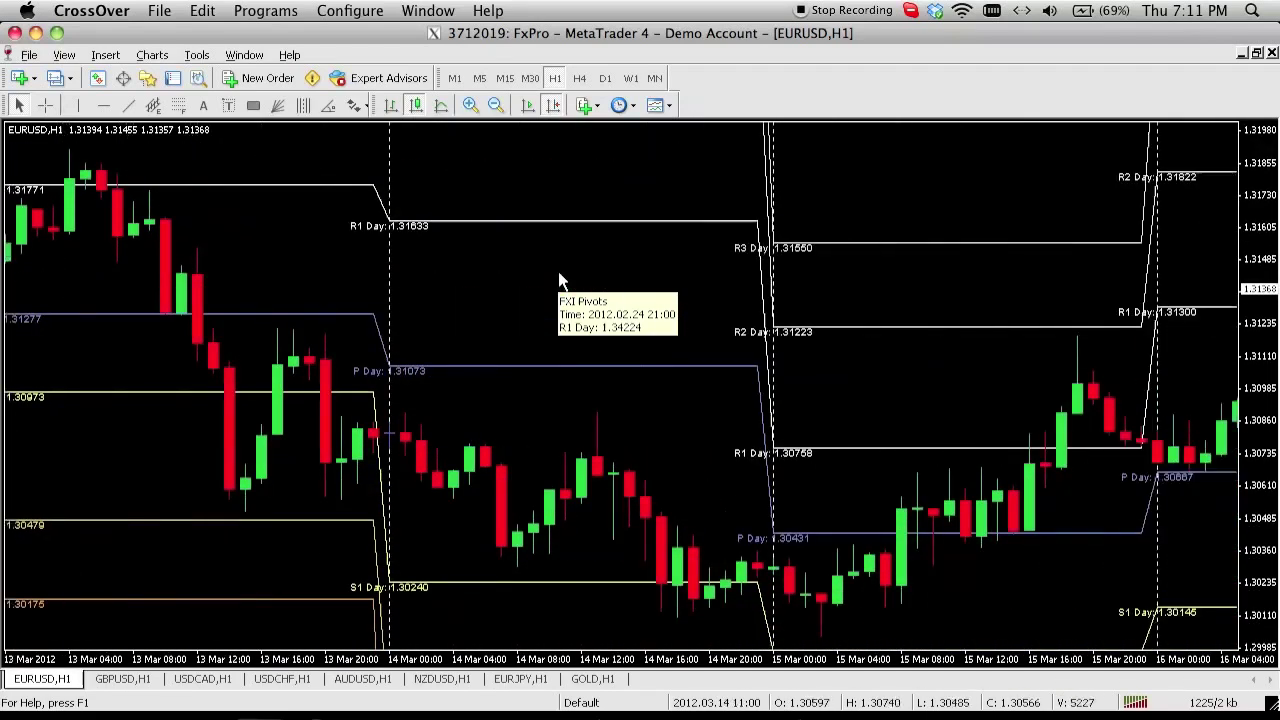
pyautogui.scroll(-10, 558, 271)
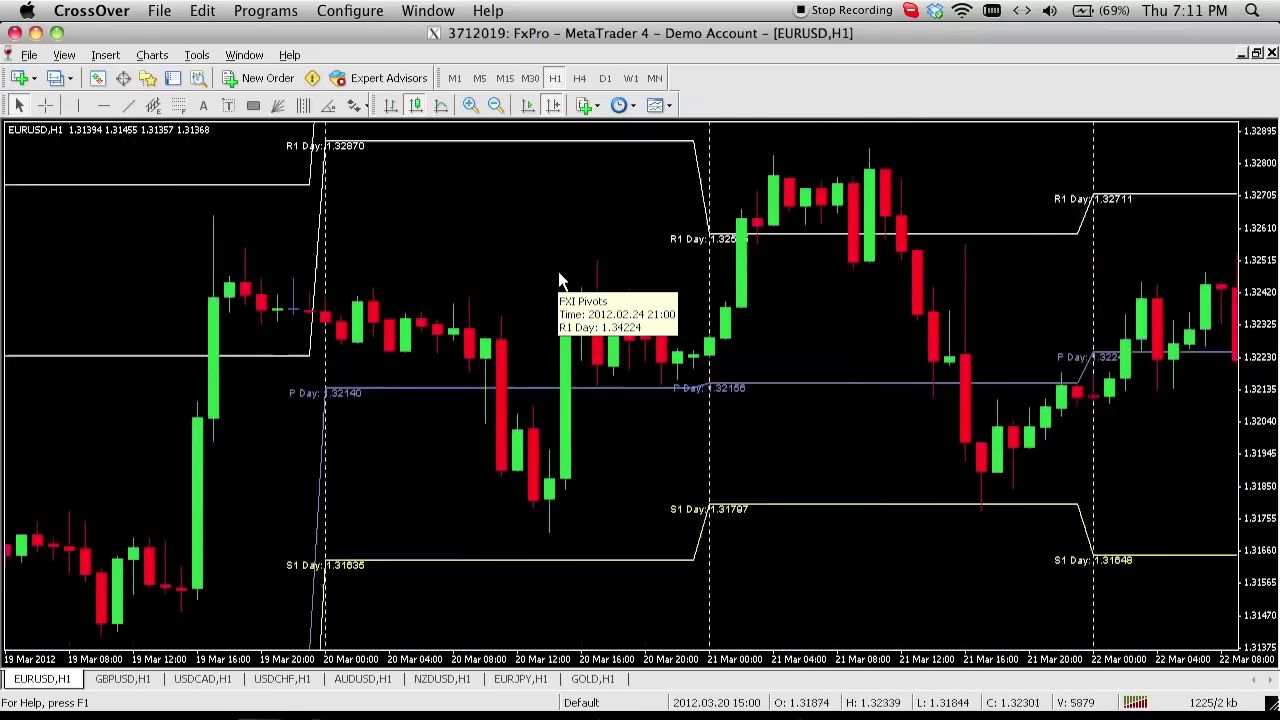
pyautogui.scroll(-5, 558, 271)
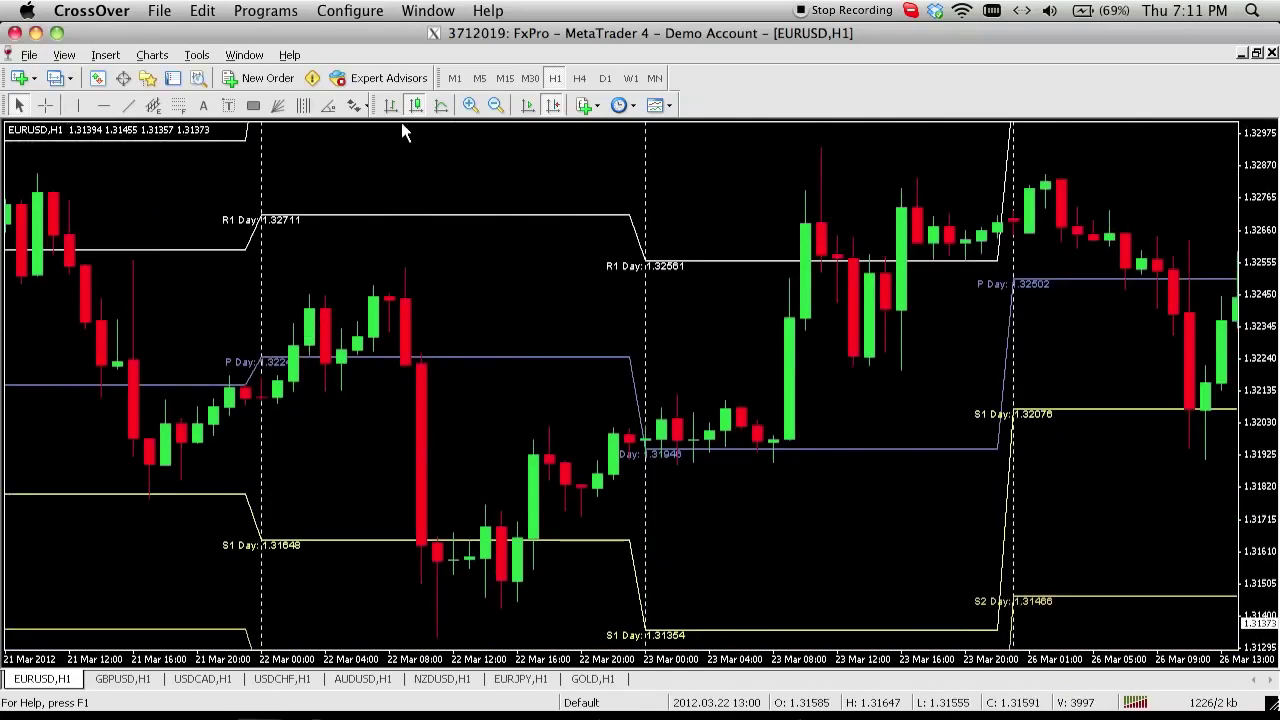
pyautogui.click(45, 105)
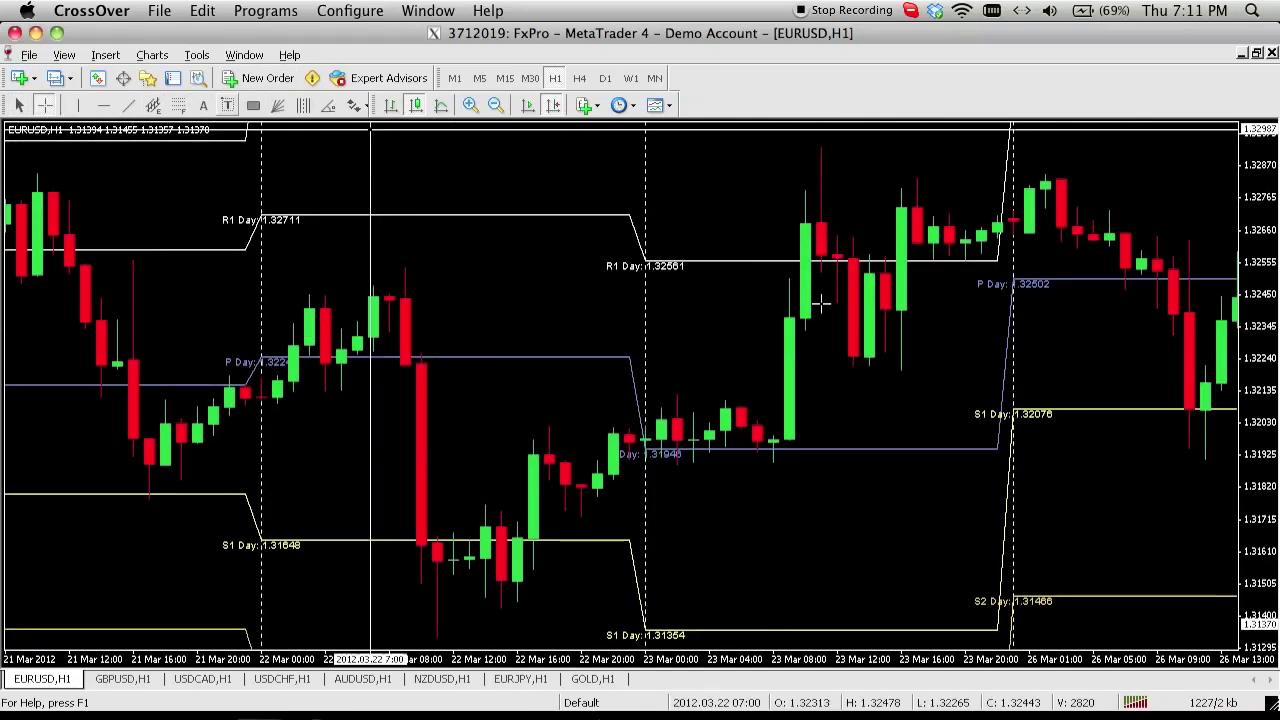
pyautogui.click(820, 300)
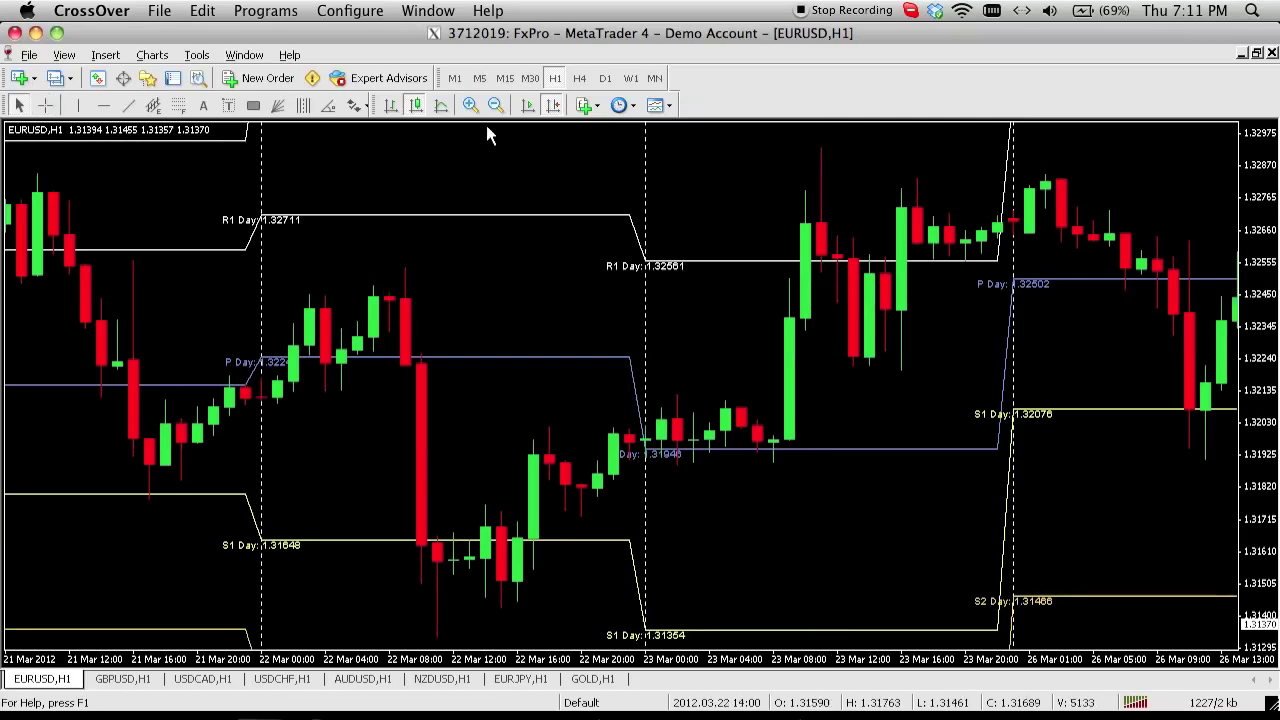
pyautogui.click(366, 108)
pyautogui.click(395, 201)
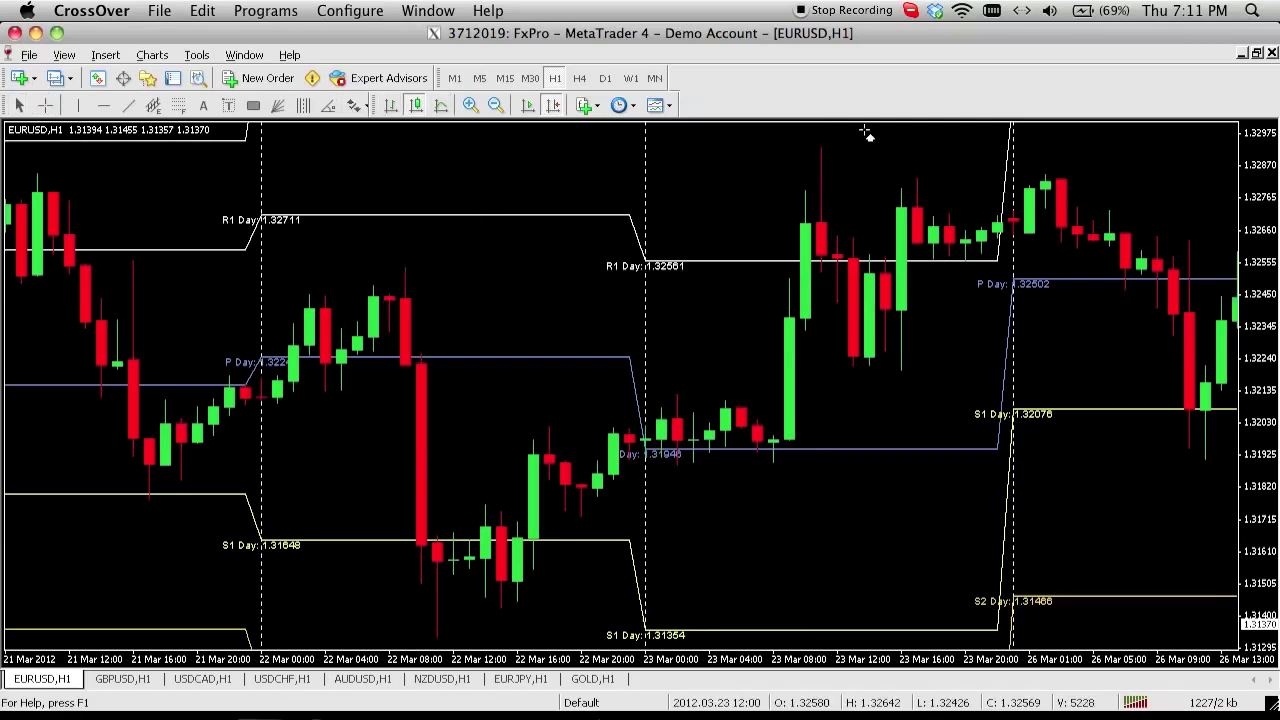
pyautogui.click(829, 129)
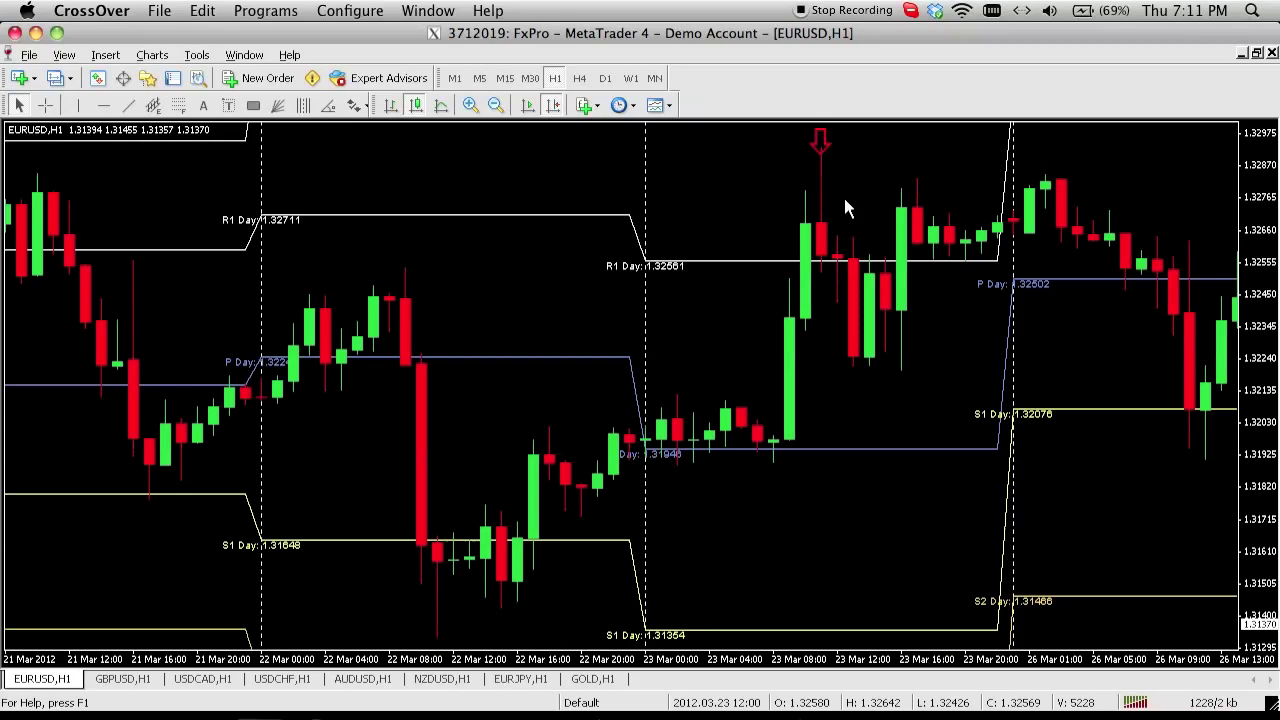
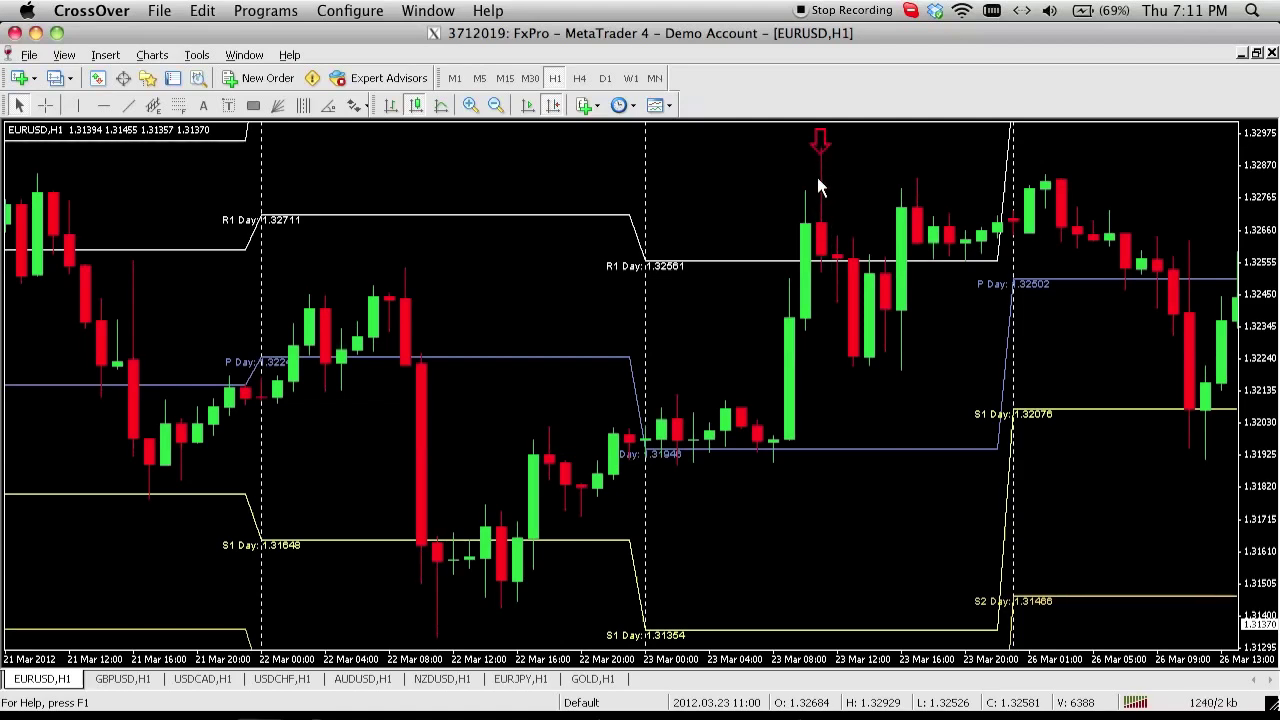
# Move the red down arrow on the EURUSD chart to just above the 22 March 09:00 candle
pyautogui.moveTo(818, 186)
pyautogui.doubleClick(821, 140)
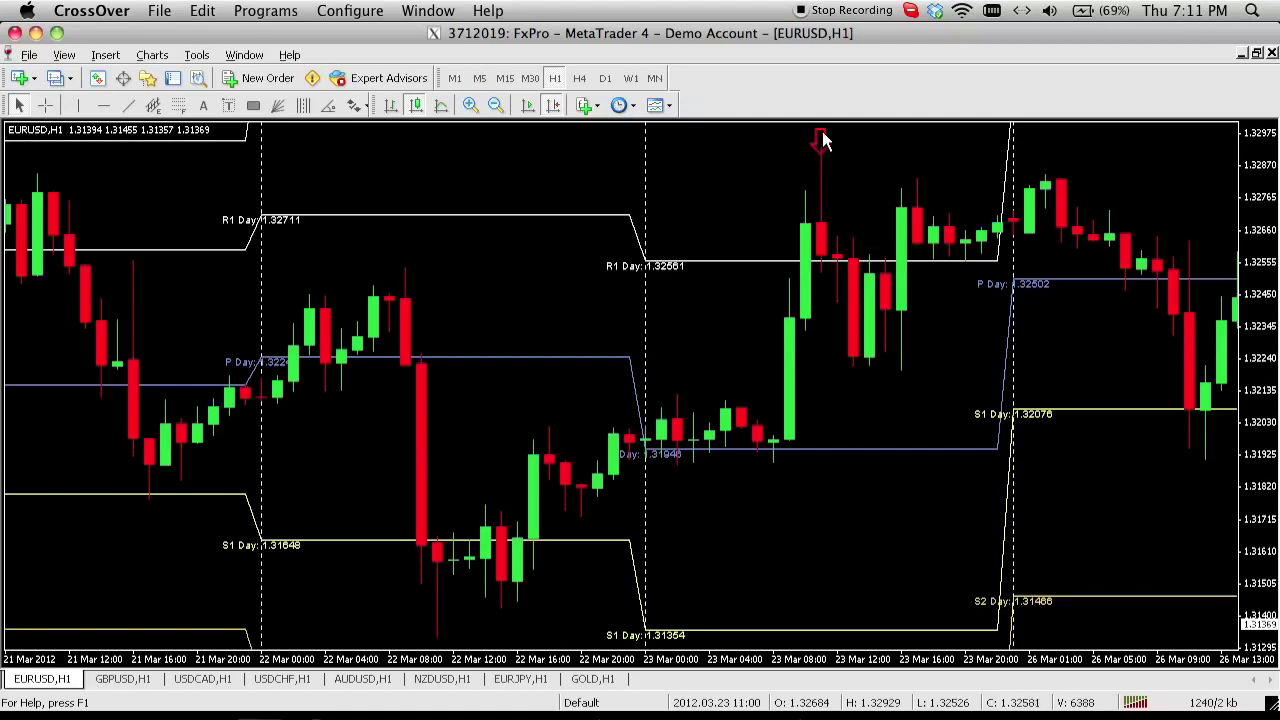
pyautogui.moveTo(821, 140)
pyautogui.mouseDown()
pyautogui.moveTo(466, 206)
pyautogui.moveTo(410, 246)
pyautogui.mouseUp()
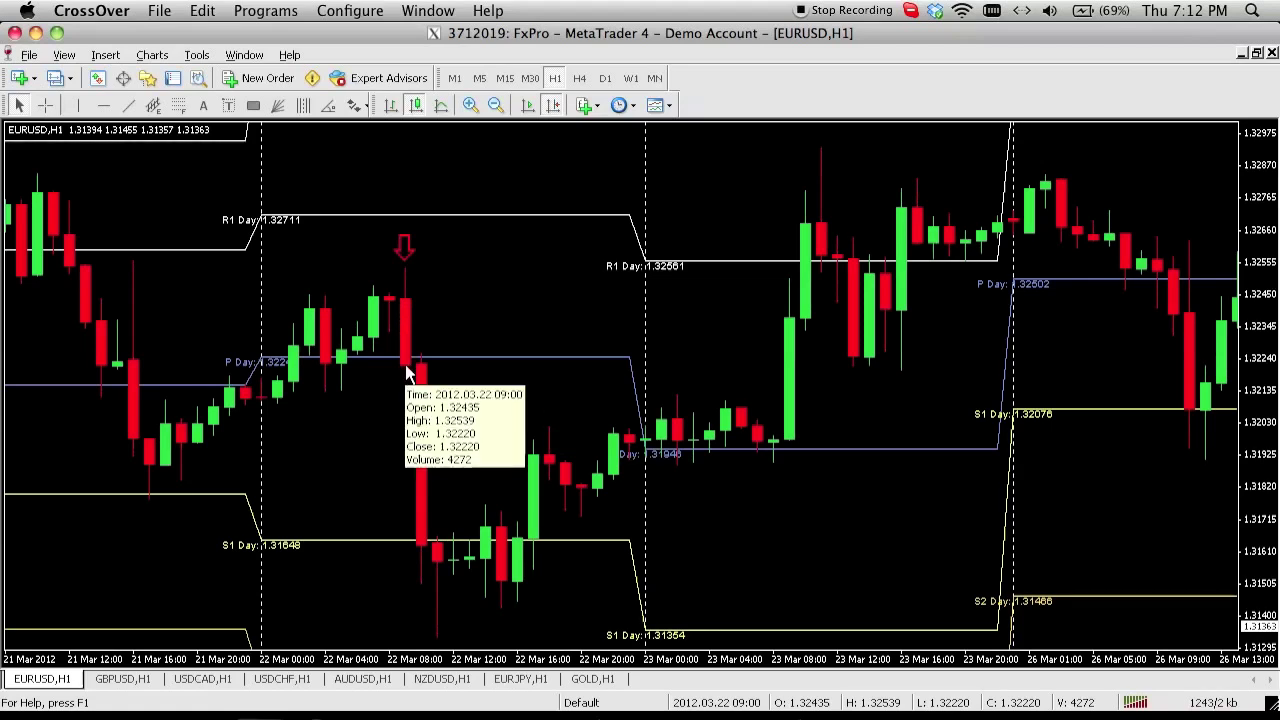
pyautogui.moveTo(410, 378)
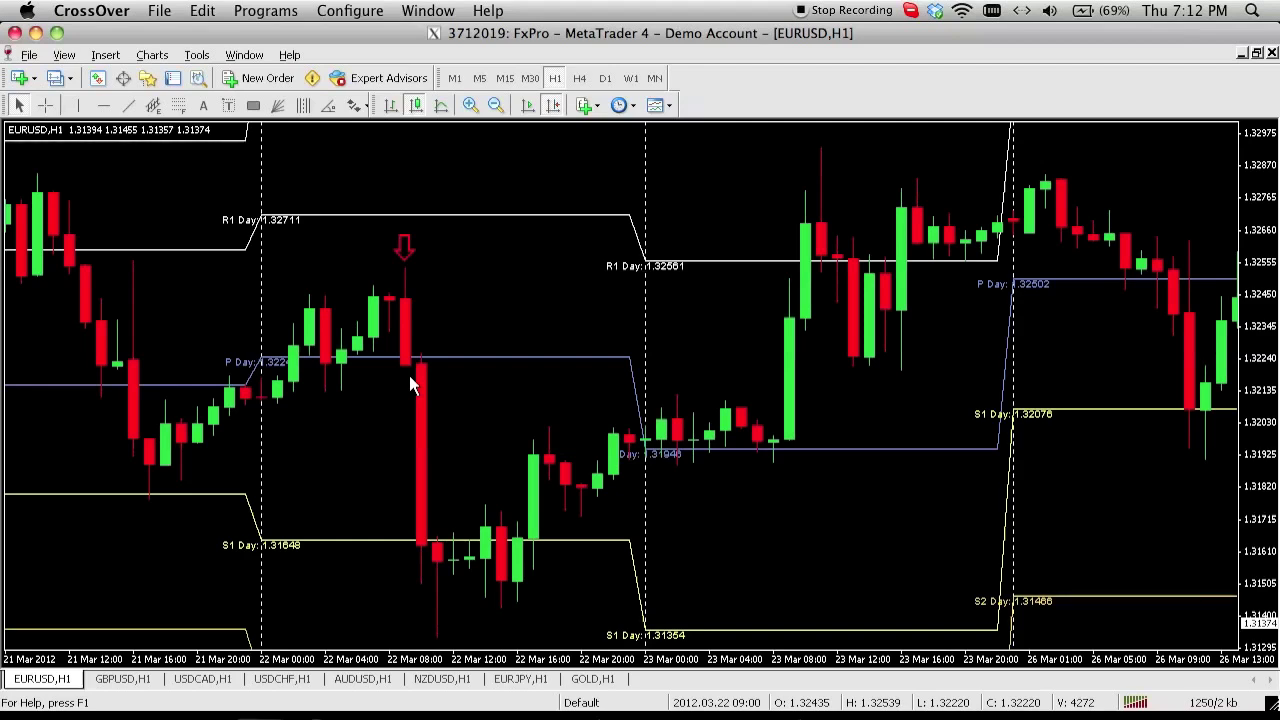
pyautogui.moveTo(252, 523)
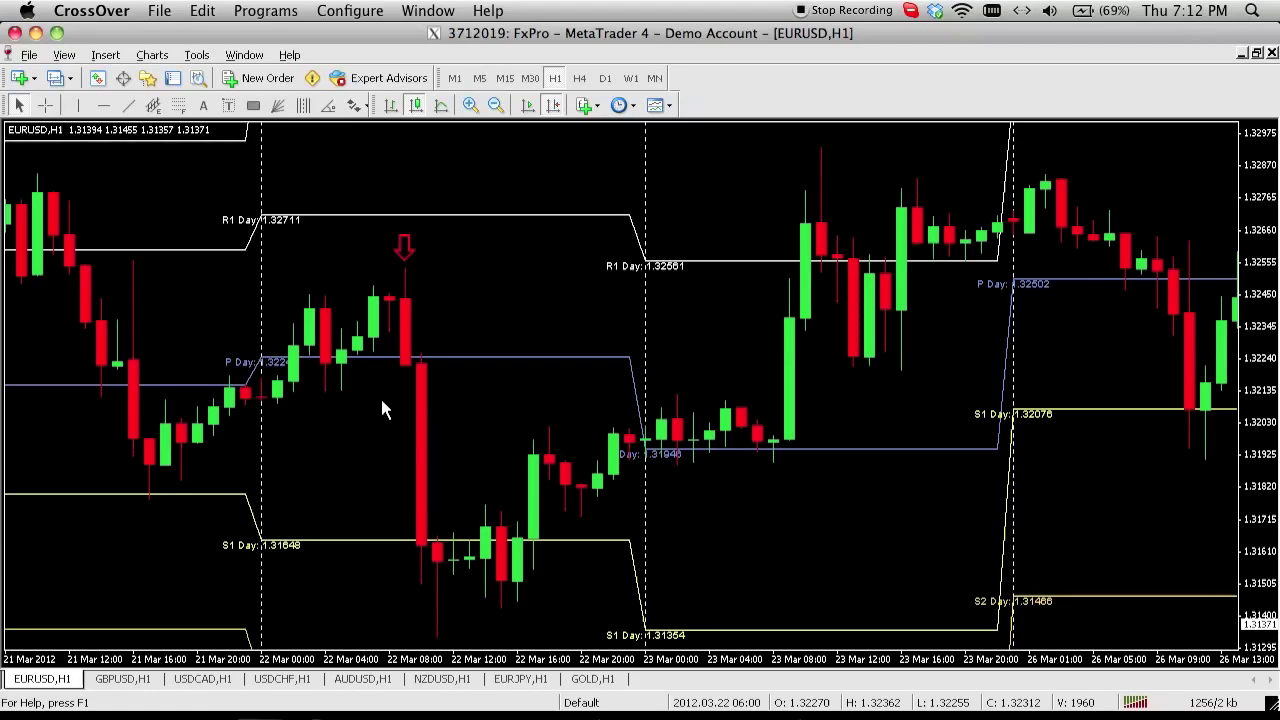
# On the EURUSD chart, mark the 2 April 11:00 candle whose upper wick reaches the daily R1 with a red down arrow
pyautogui.moveTo(829, 359); pyautogui.dragTo(607, 341)
pyautogui.scroll(-10, 607, 341)
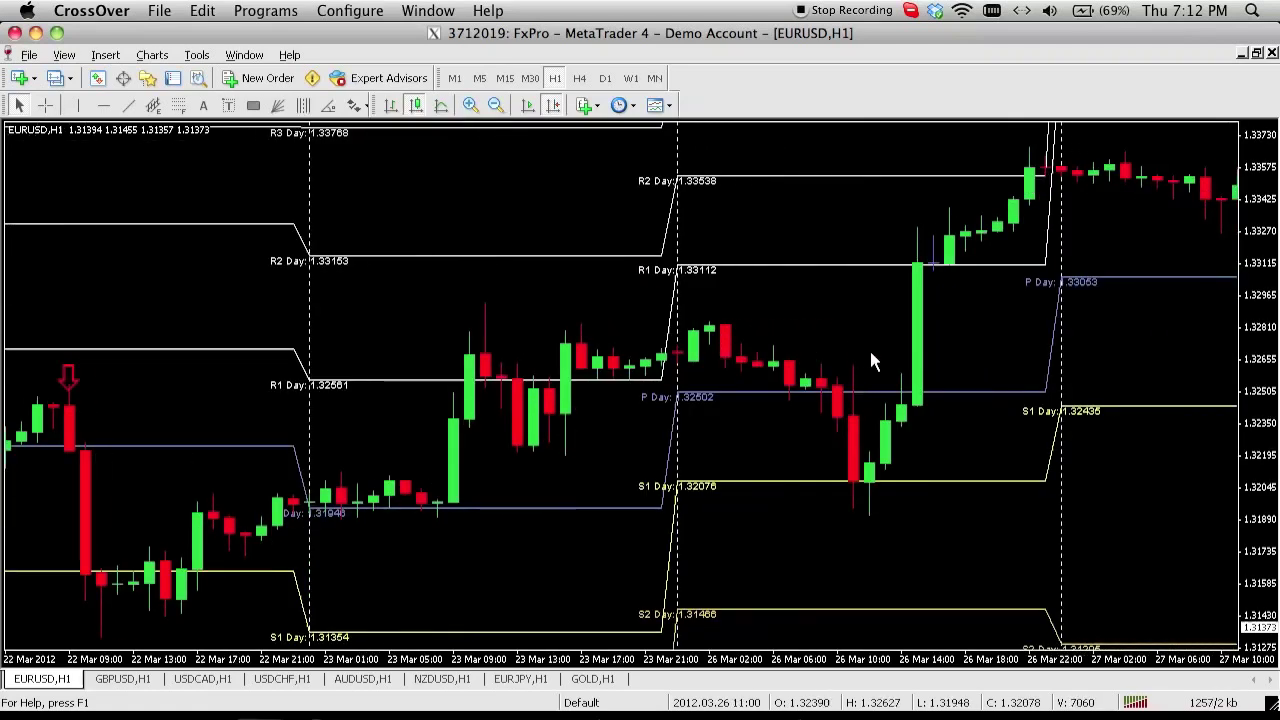
pyautogui.scroll(-12, 950, 341)
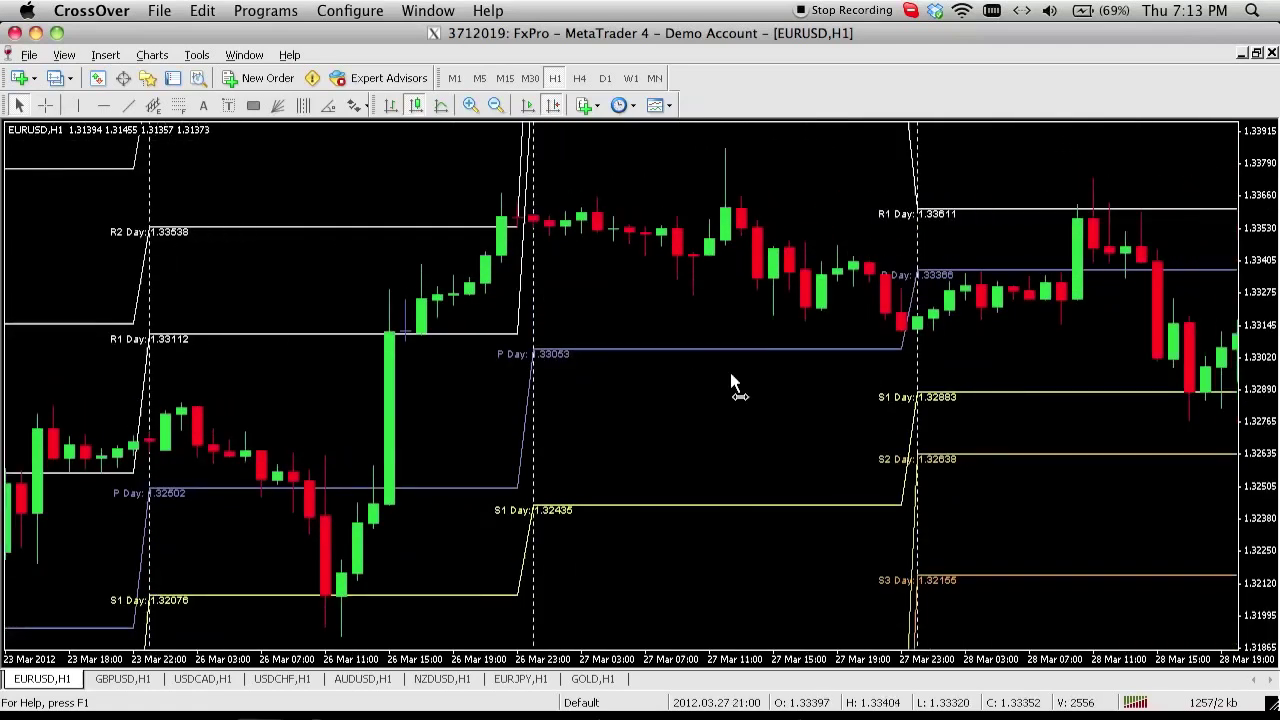
pyautogui.scroll(-10, 796, 427)
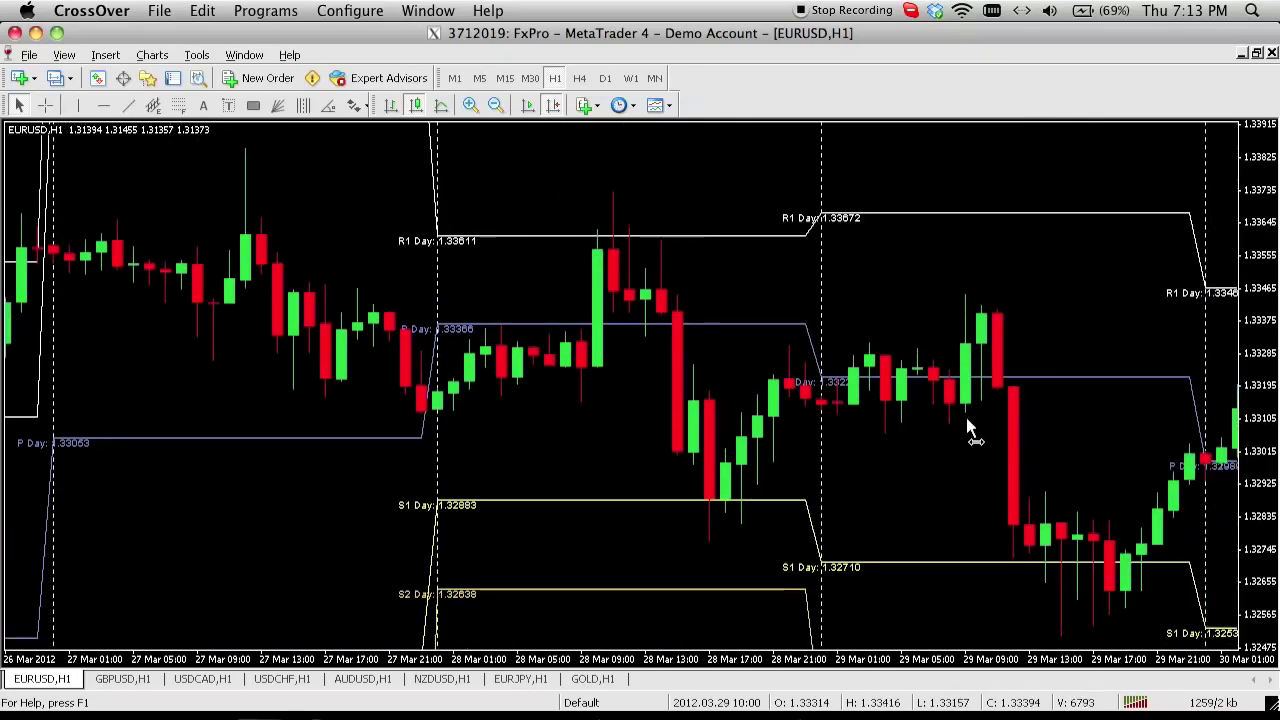
pyautogui.scroll(-12, 778, 447)
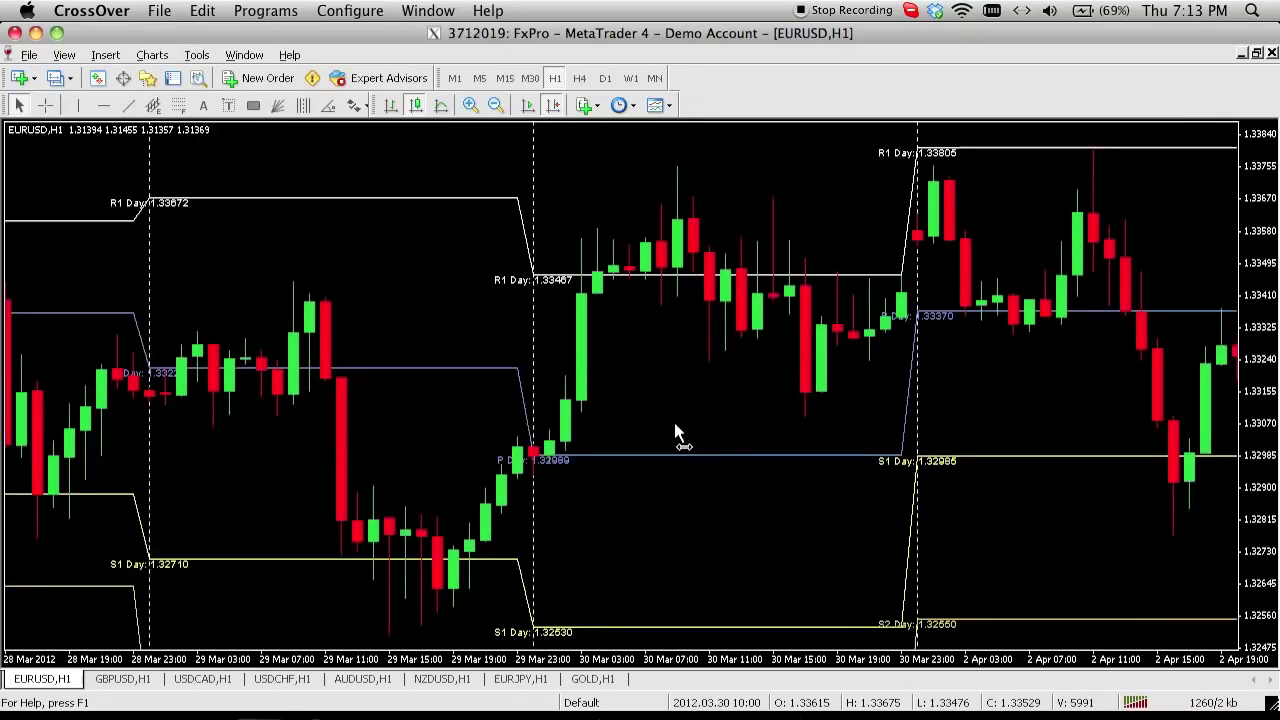
pyautogui.scroll(-1, 537, 430)
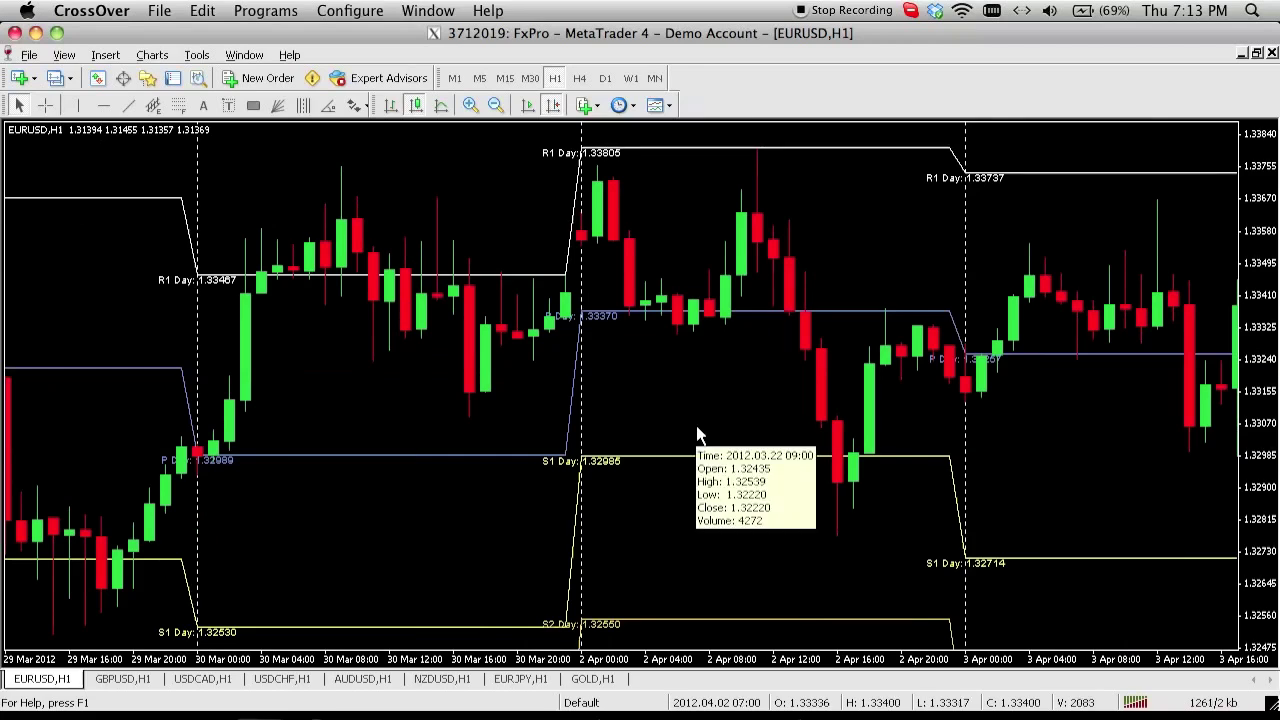
pyautogui.scroll(-8, 588, 390)
pyautogui.scroll(-13, 587, 383)
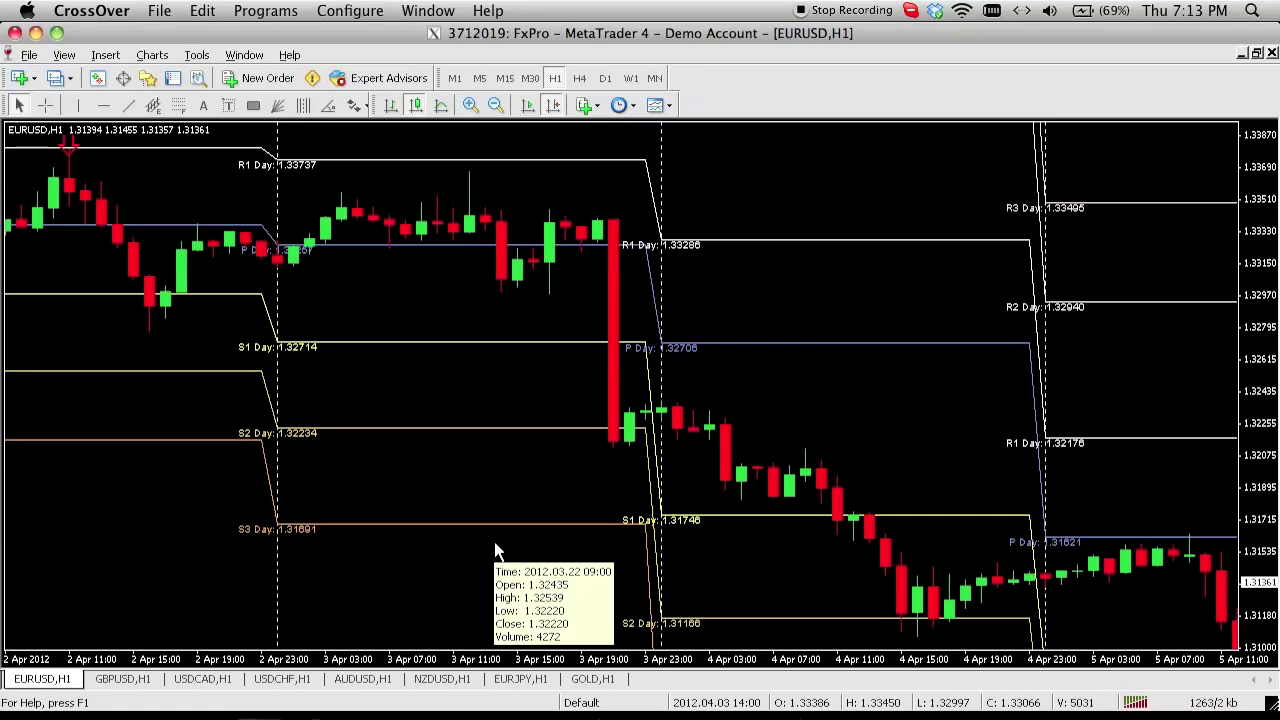
# Switch to the TextEdit topic list and highlight the Currency Strength line for the audience
pyautogui.click(788, 700)
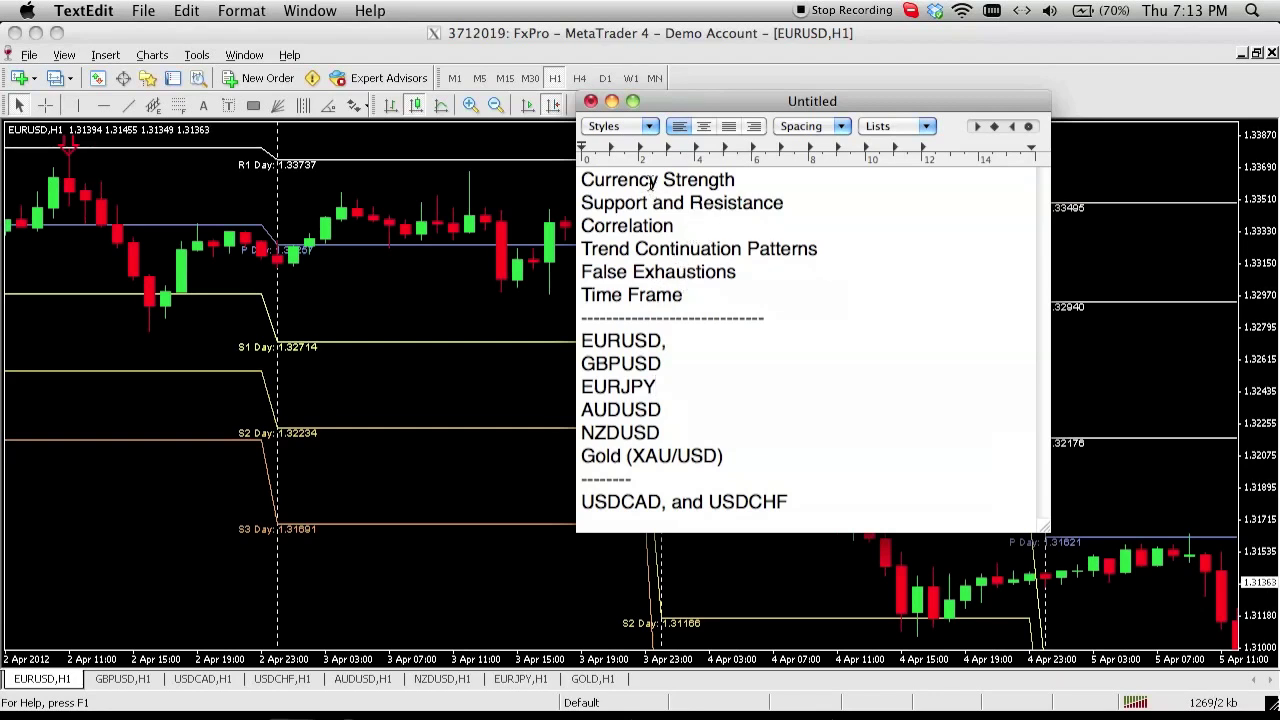
pyautogui.moveTo(581, 180); pyautogui.dragTo(737, 180)
pyautogui.click(739, 180)
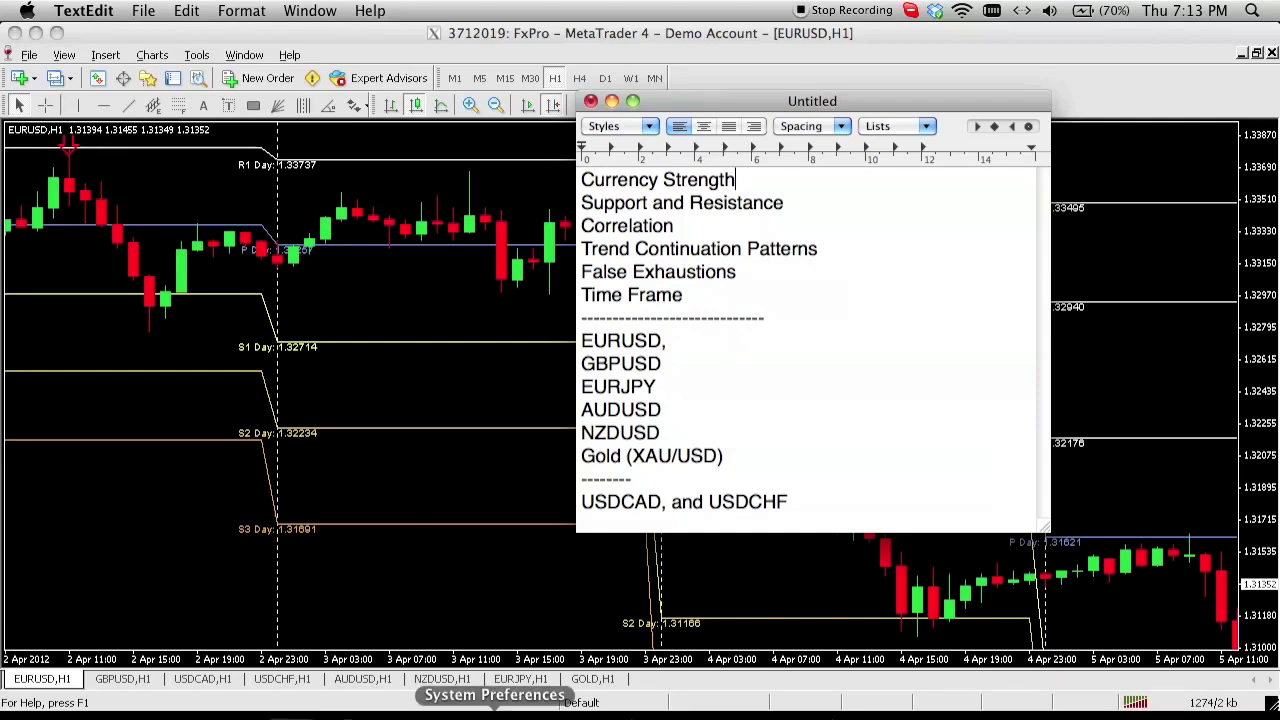
# Switch to the AnyMeeting page in Chrome and read back through the attendees' recent chat questions
pyautogui.click(529, 714)
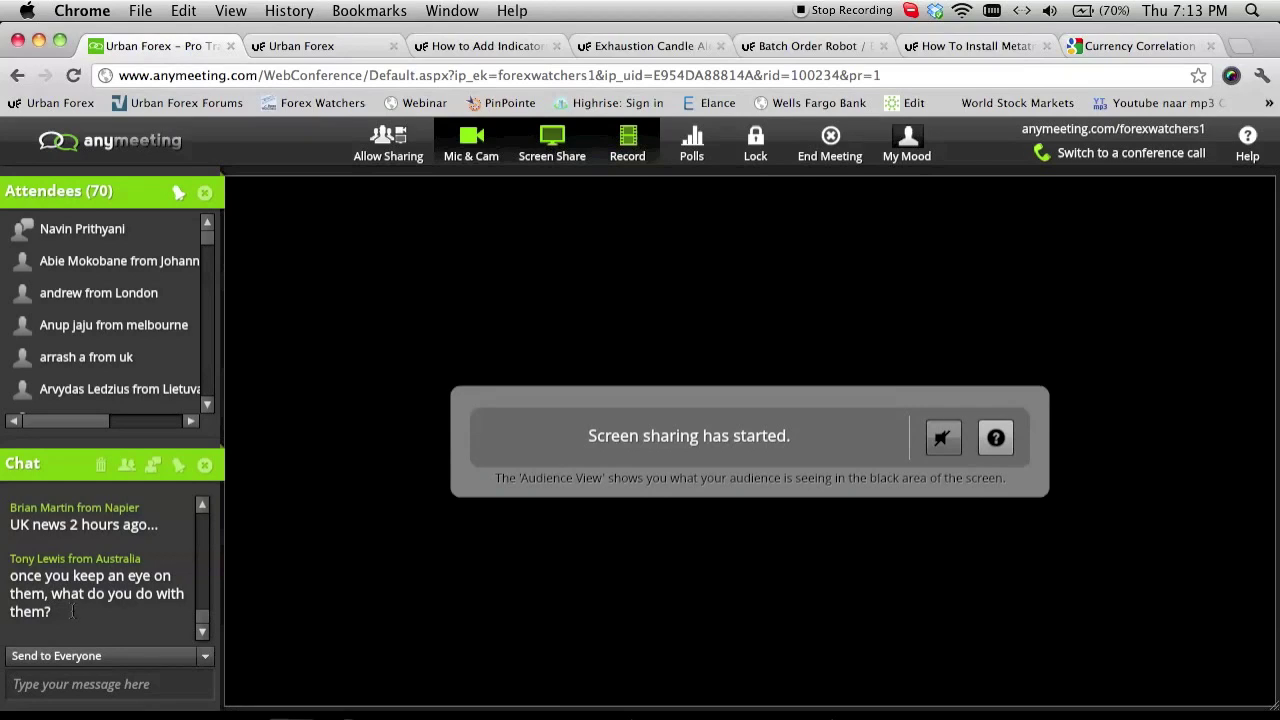
pyautogui.click(202, 510)
pyautogui.click(202, 510)
pyautogui.click(202, 510)
pyautogui.click(202, 510)
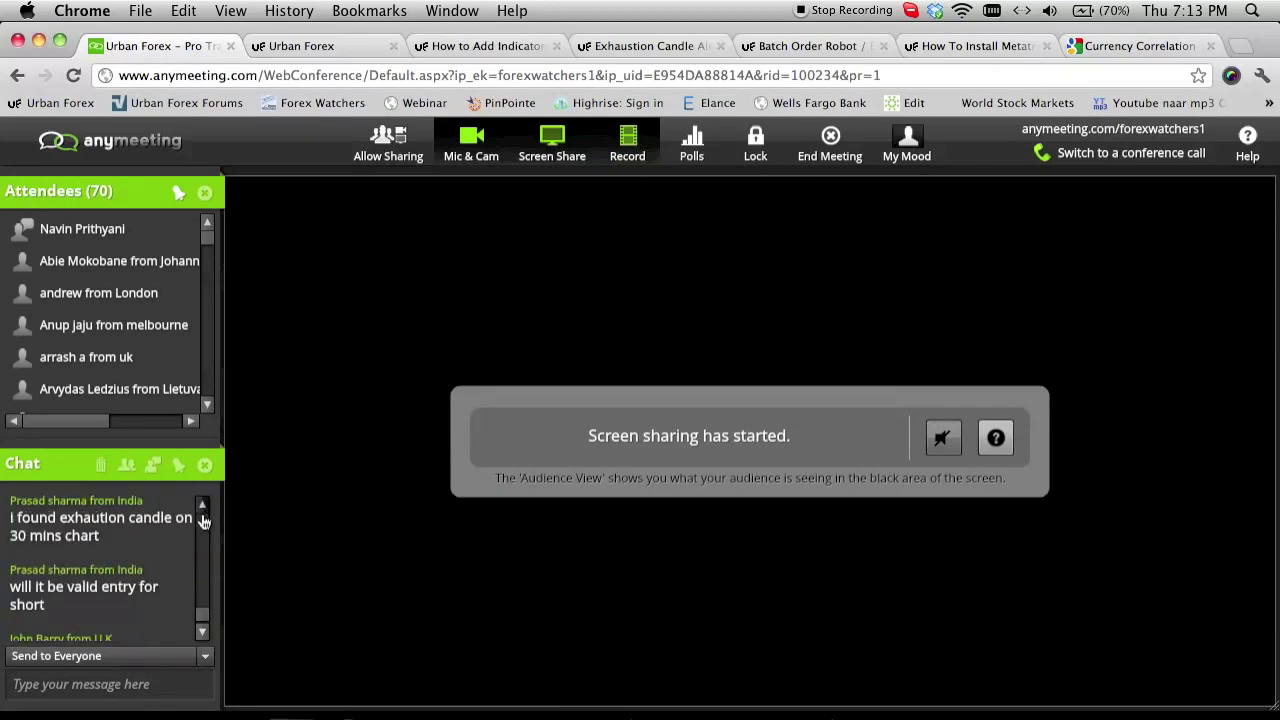
pyautogui.click(202, 631)
pyautogui.click(202, 631)
pyautogui.click(202, 631)
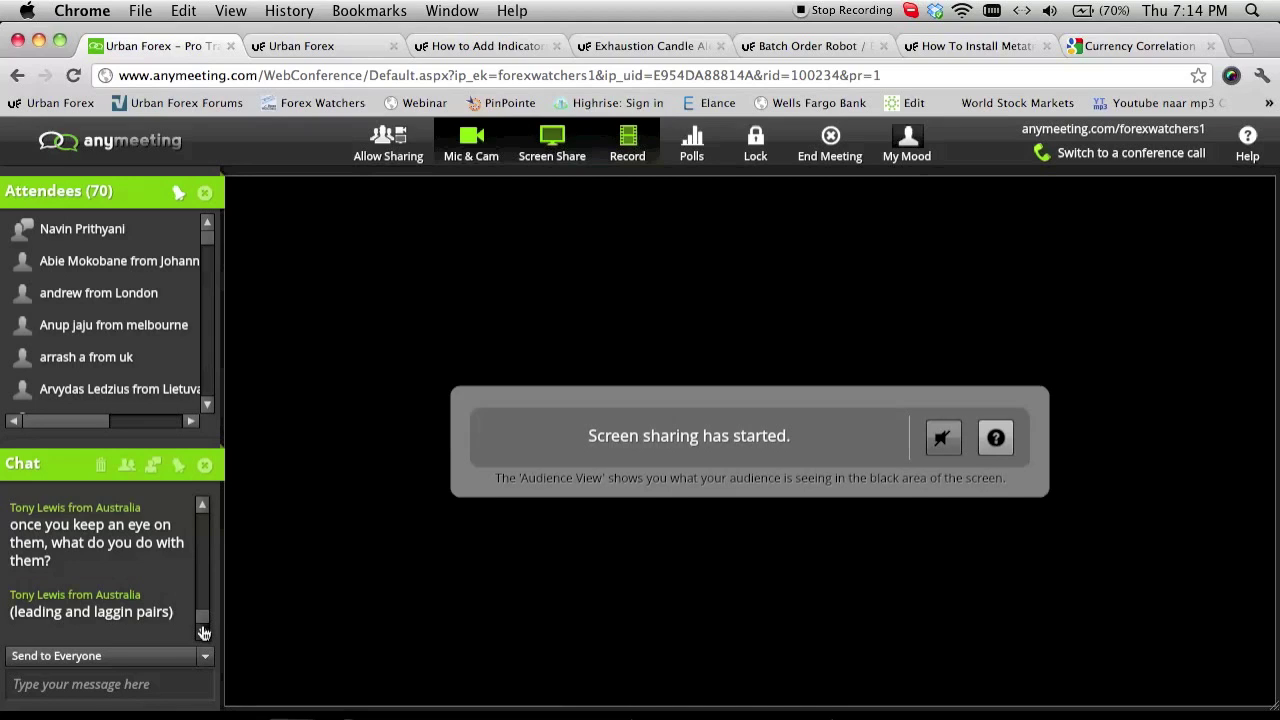
# Return to the EURUSD chart in MetaTrader and move the 2 April red down arrow onto the 12:00 candle
pyautogui.press('super+Tab')
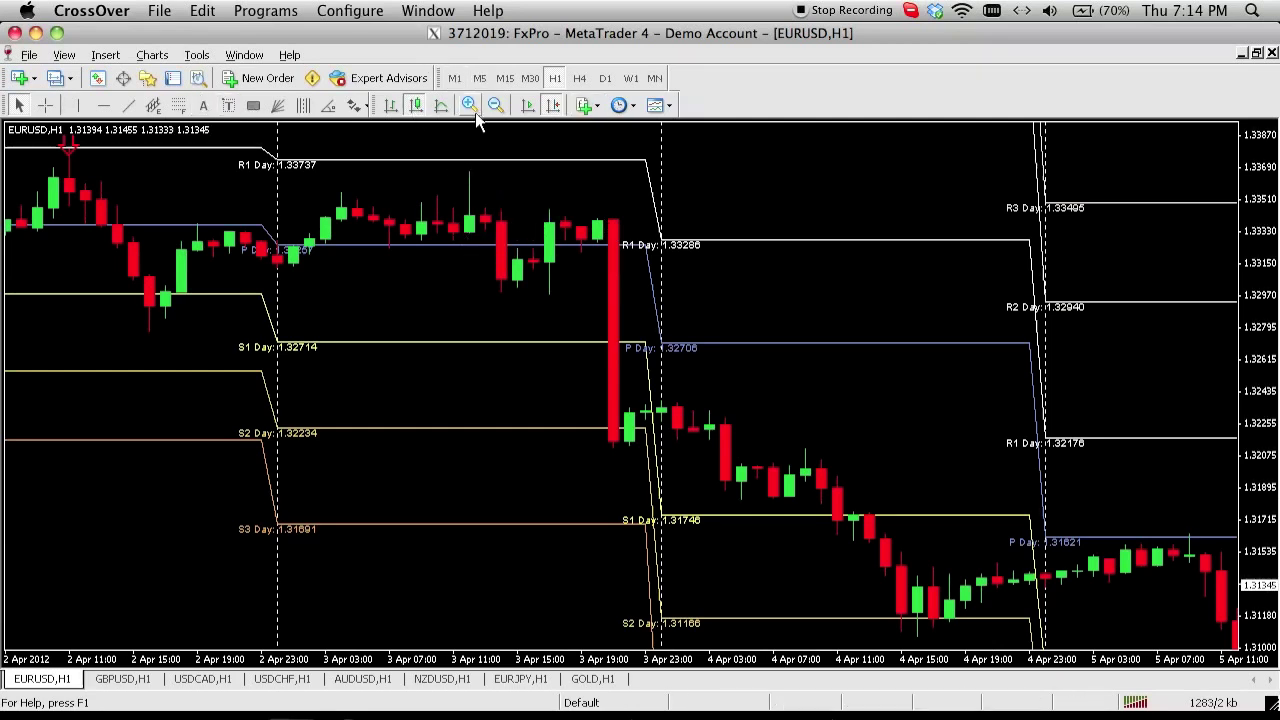
pyautogui.moveTo(153, 160); pyautogui.dragTo(385, 198)
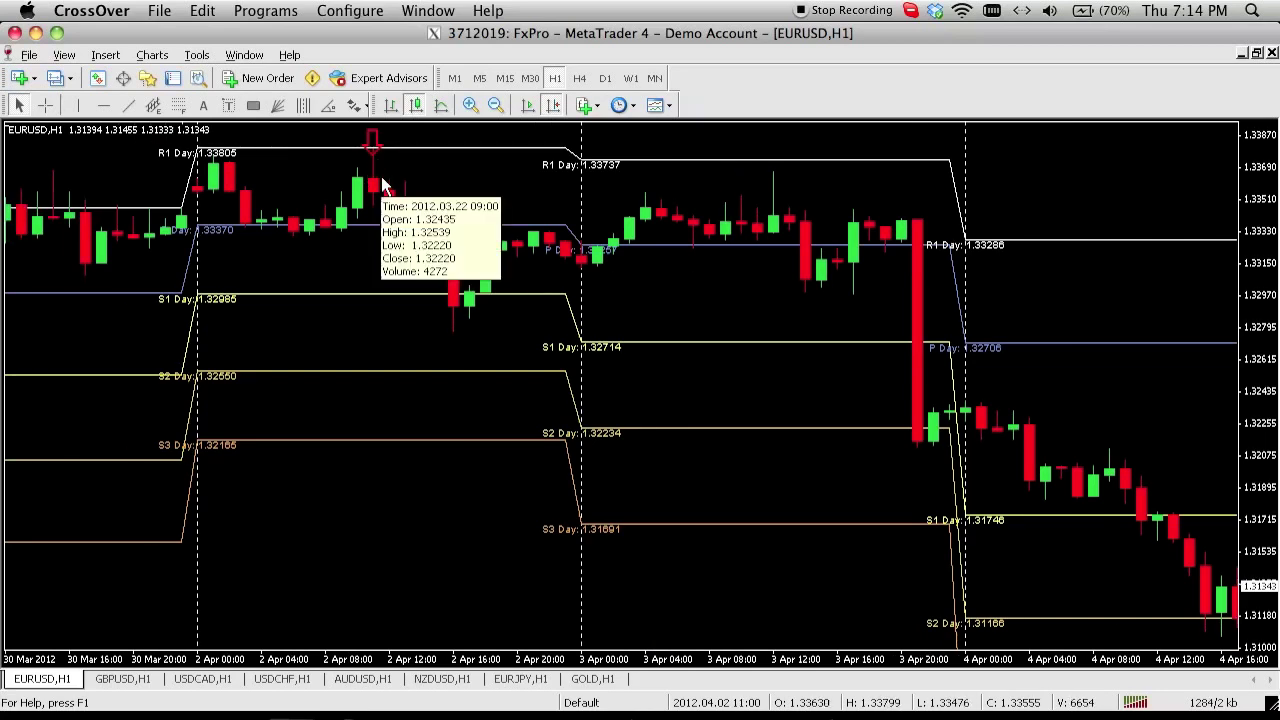
pyautogui.doubleClick(377, 146)
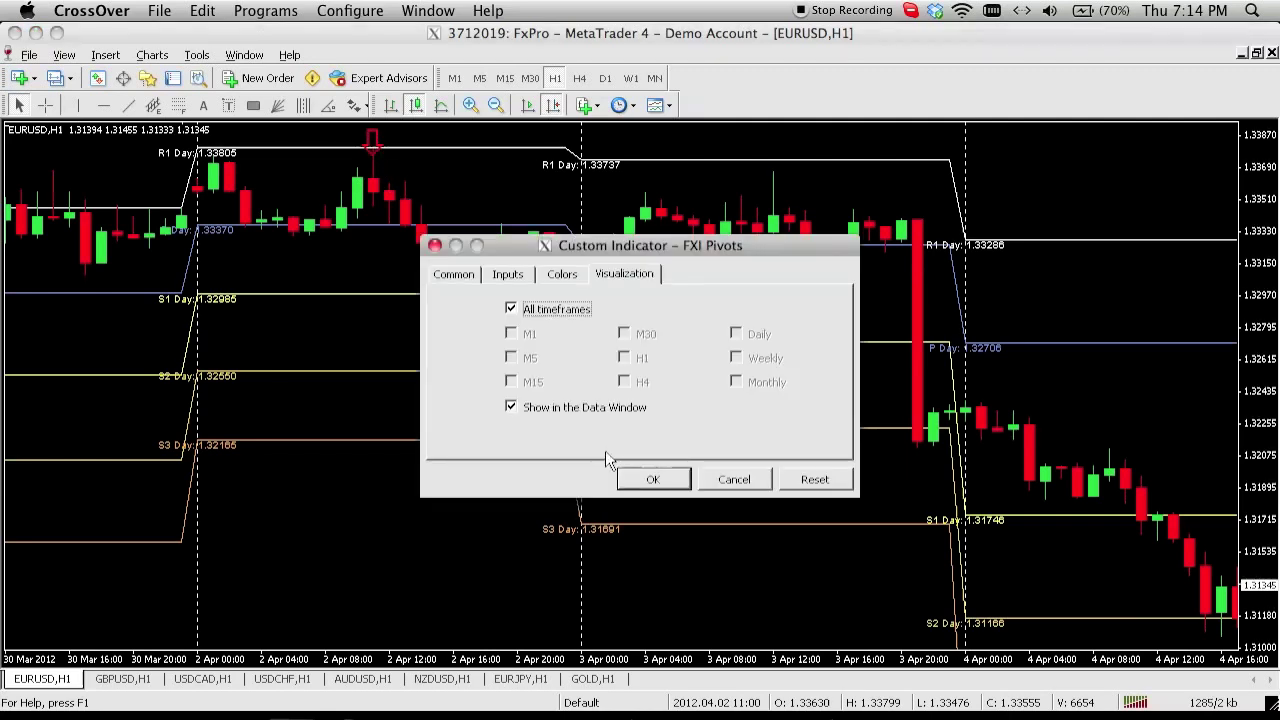
pyautogui.click(653, 480)
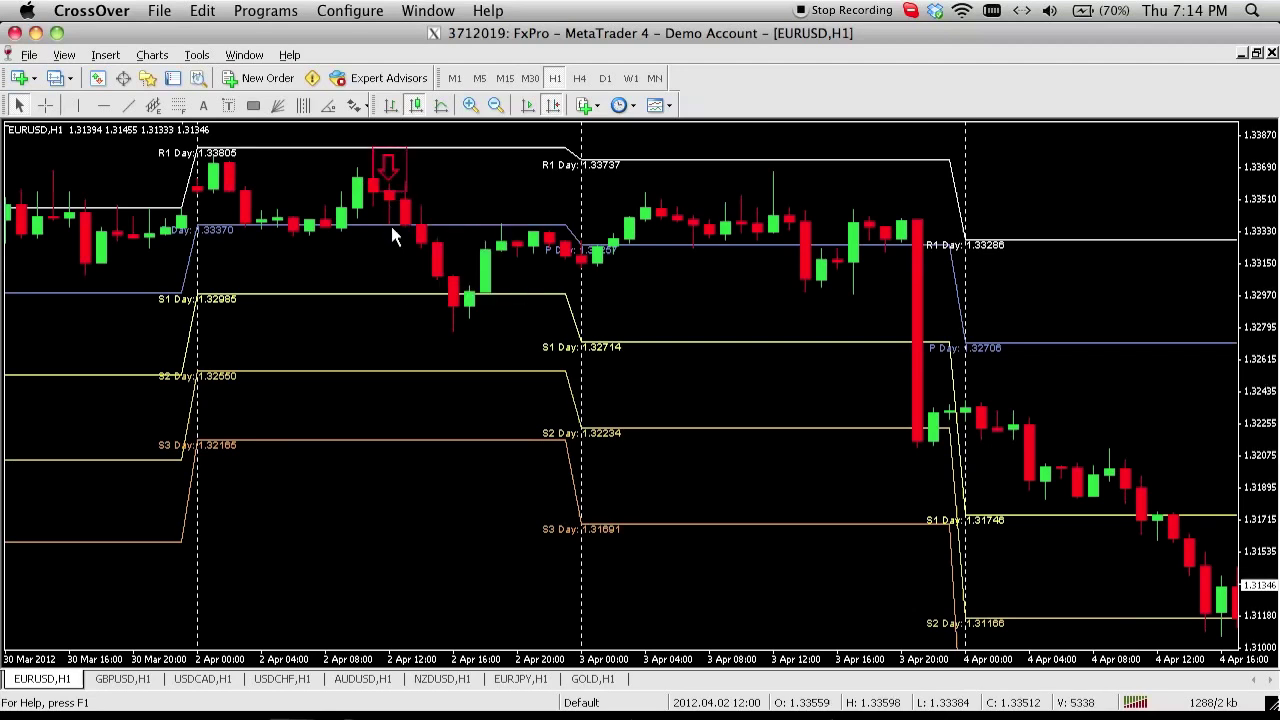
# Place a red up arrow below the lower wick of the 2 April 12:00 candle on the EURUSD chart
pyautogui.click(358, 106)
pyautogui.click(390, 178)
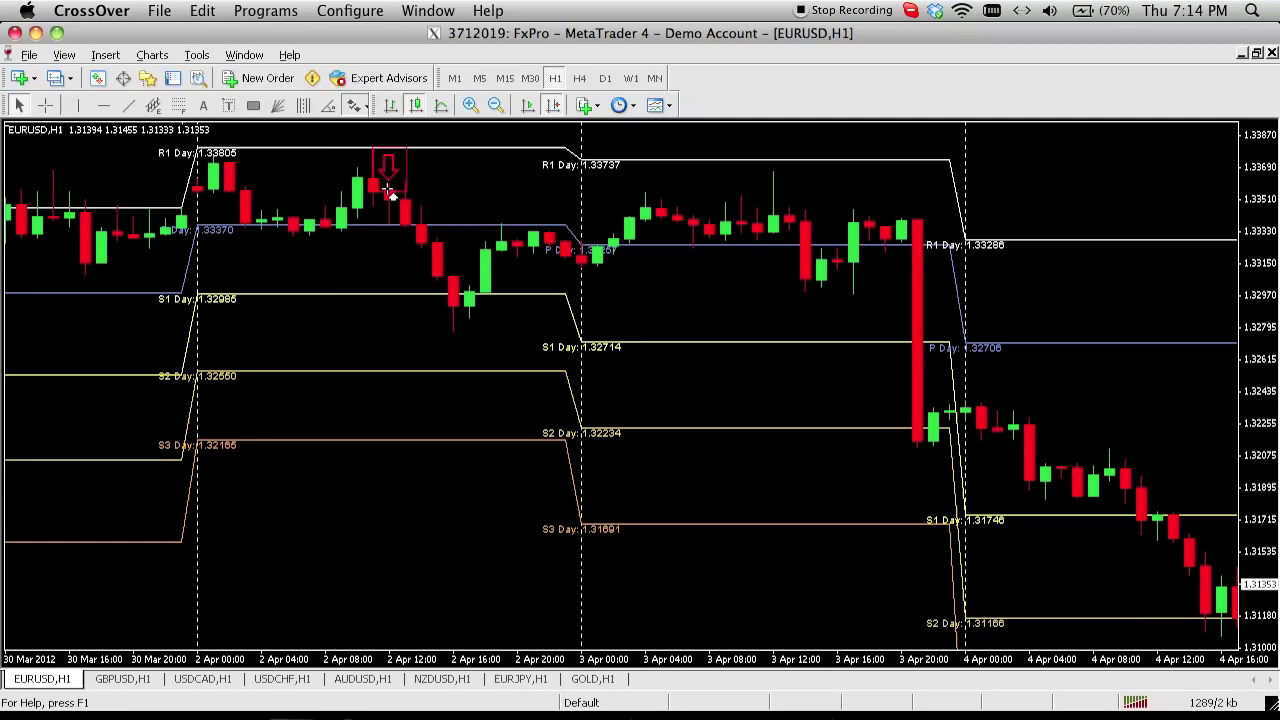
pyautogui.click(388, 240)
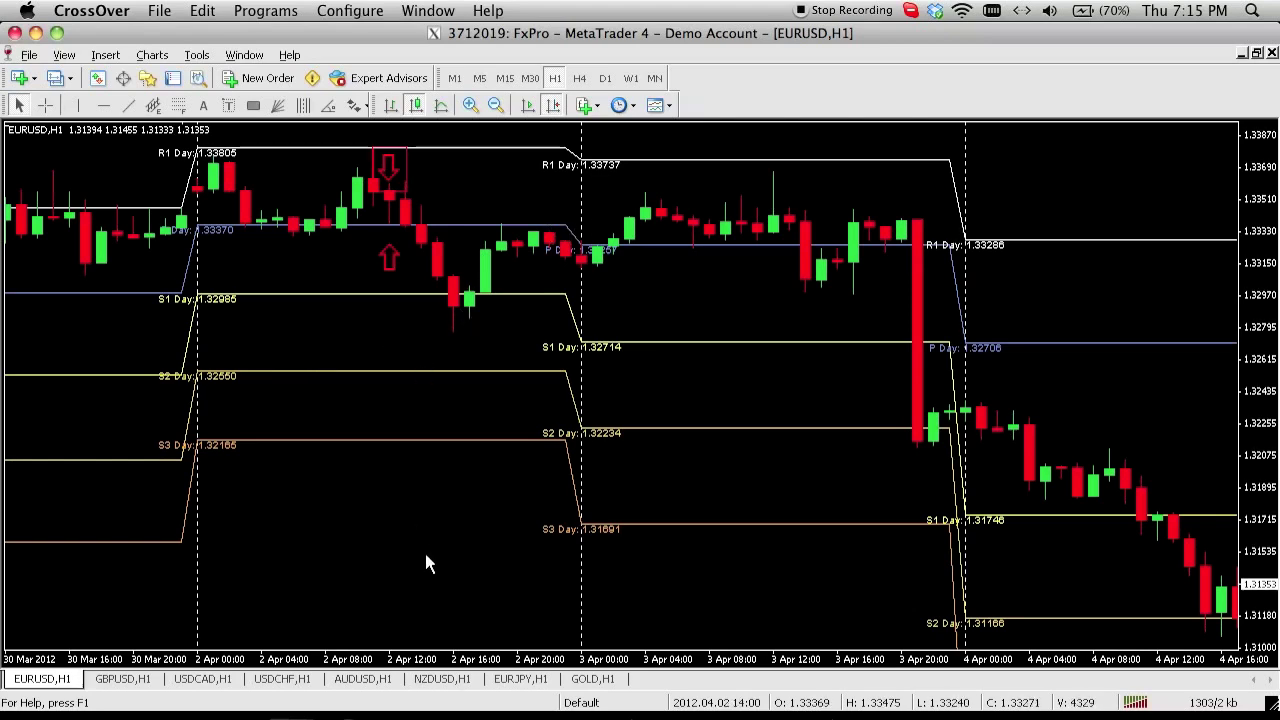
# Check the AnyMeeting chat in Chrome for new replies and bring up the TextEdit topic list
pyautogui.click(528, 708)
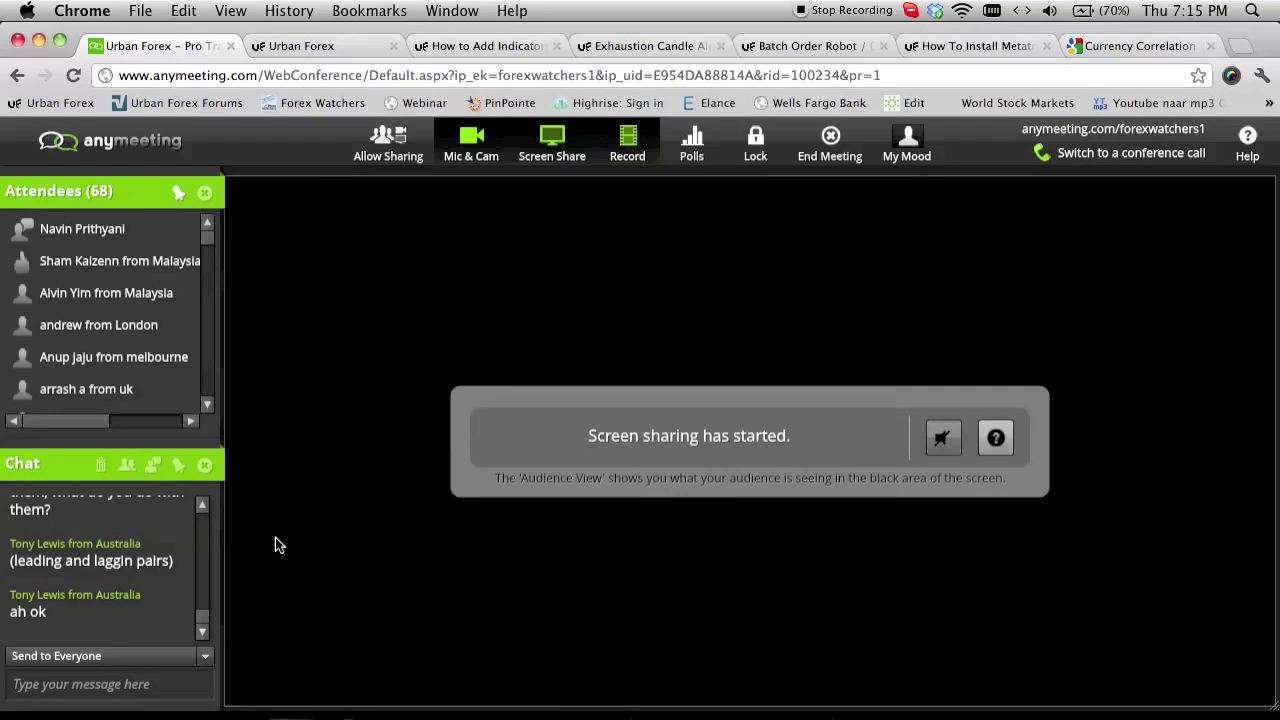
pyautogui.click(820, 708)
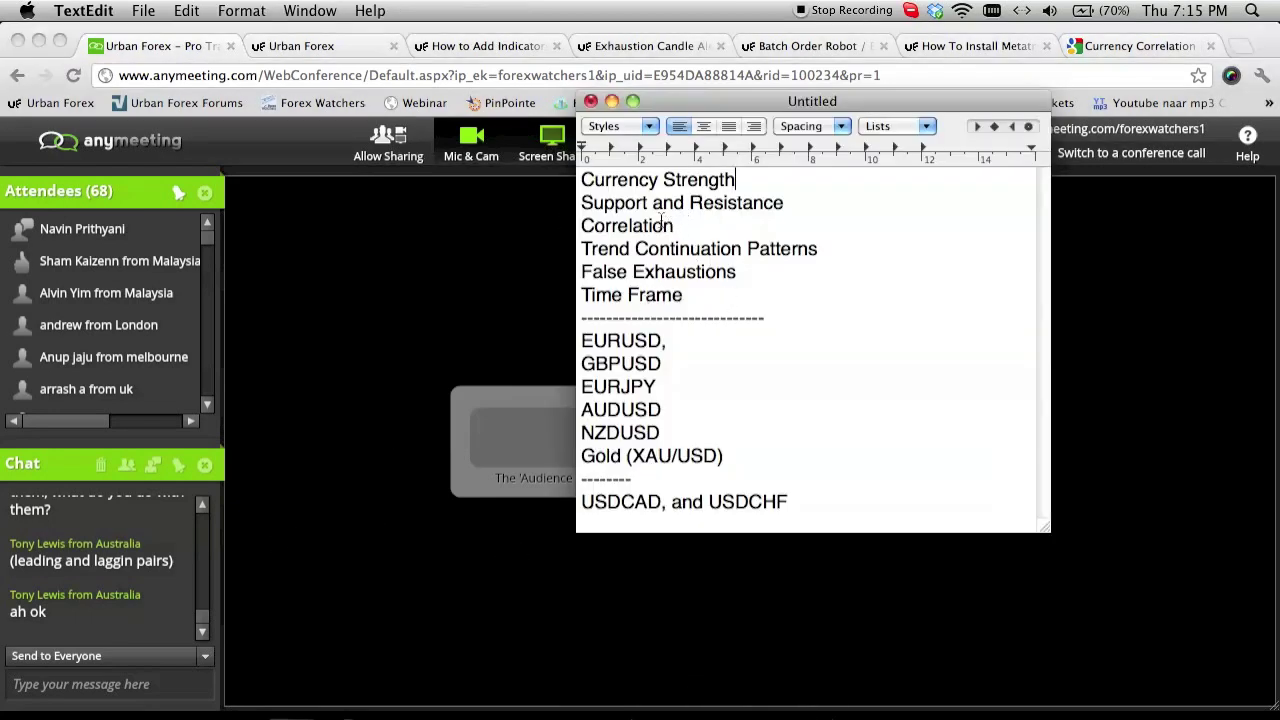
# Point out the Support and Resistance and Trend Continuation Patterns entries in the TextEdit topic list
pyautogui.moveTo(595, 195); pyautogui.dragTo(796, 205)
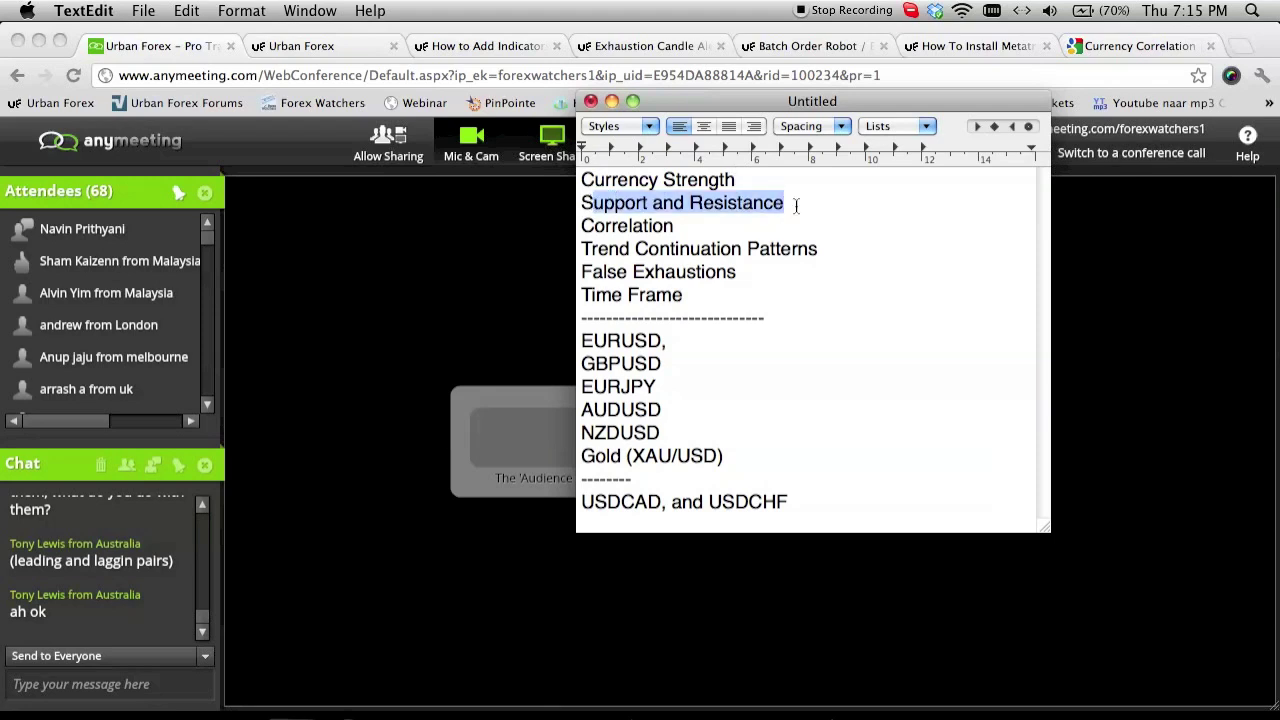
pyautogui.click(796, 205)
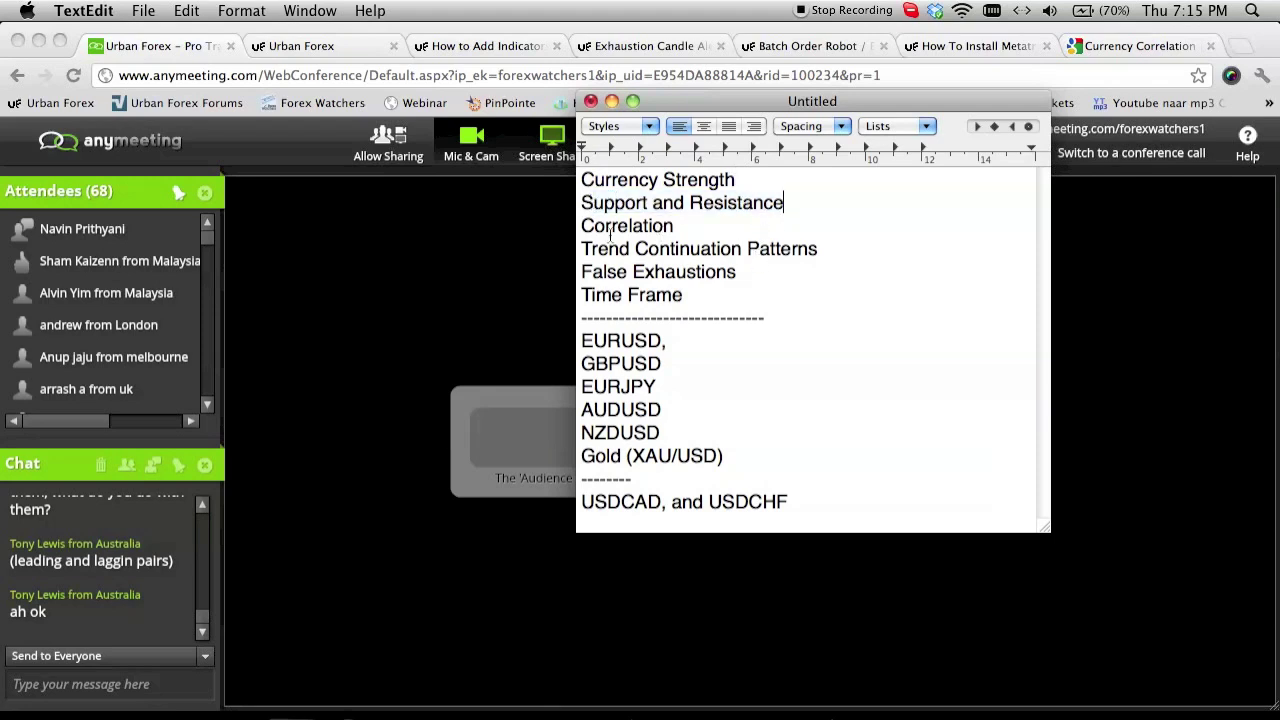
pyautogui.moveTo(582, 248); pyautogui.dragTo(818, 252)
pyautogui.click(818, 256)
# Switch to MetaTrader and place a red up arrow below the lower wick of the 9 April 16:00 candle on the EURUSD chart
pyautogui.click(300, 712)
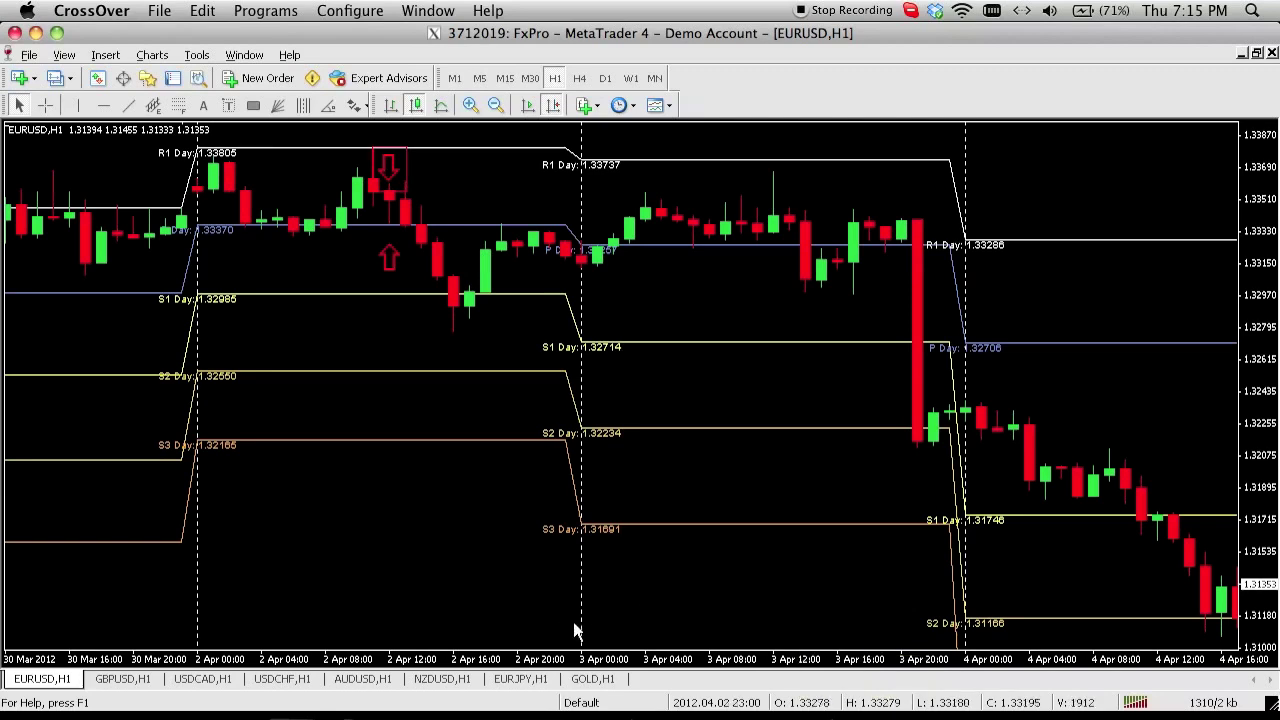
pyautogui.scroll(-10, 754, 394)
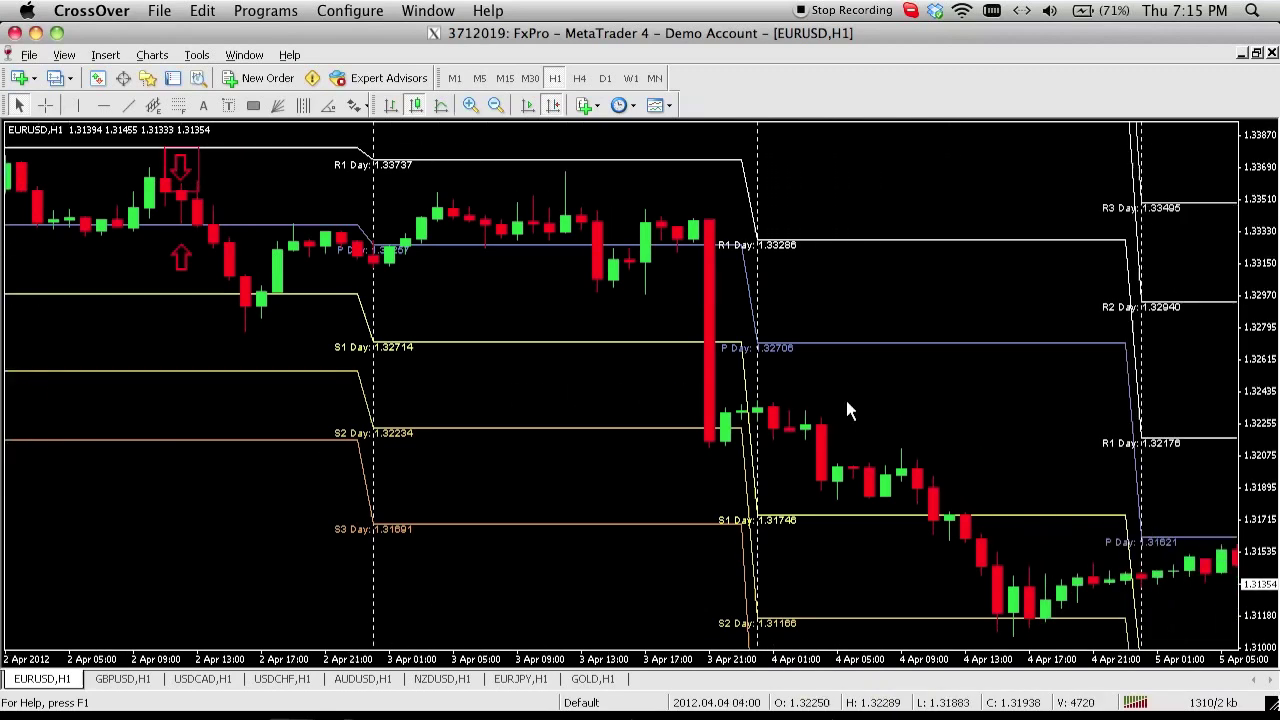
pyautogui.scroll(-15, 760, 390)
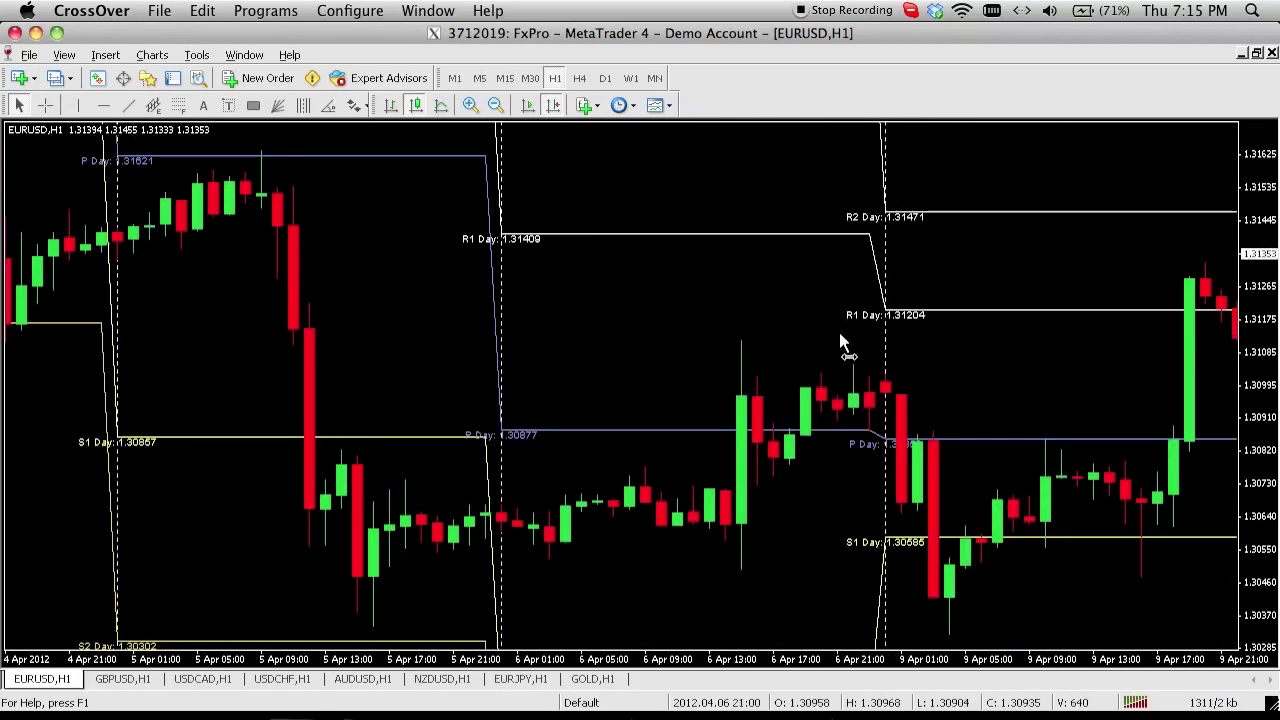
pyautogui.scroll(-3, 575, 340)
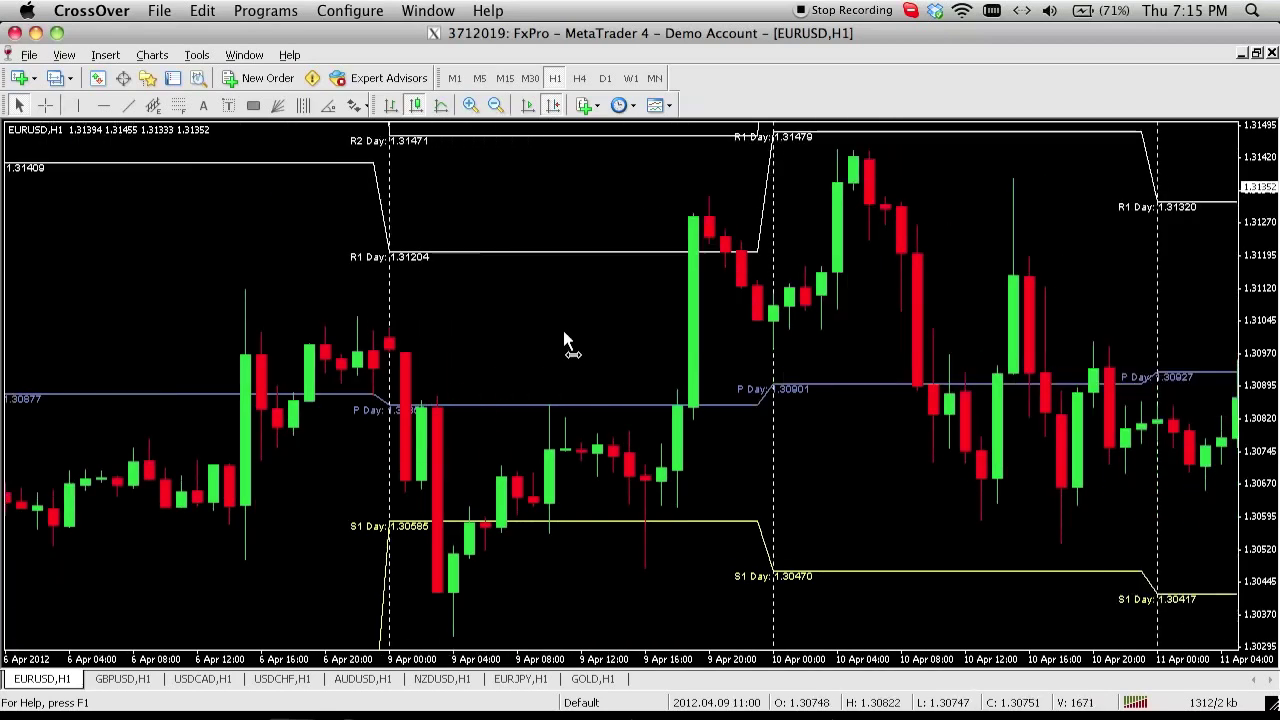
pyautogui.click(357, 105)
pyautogui.click(392, 157)
pyautogui.click(387, 184)
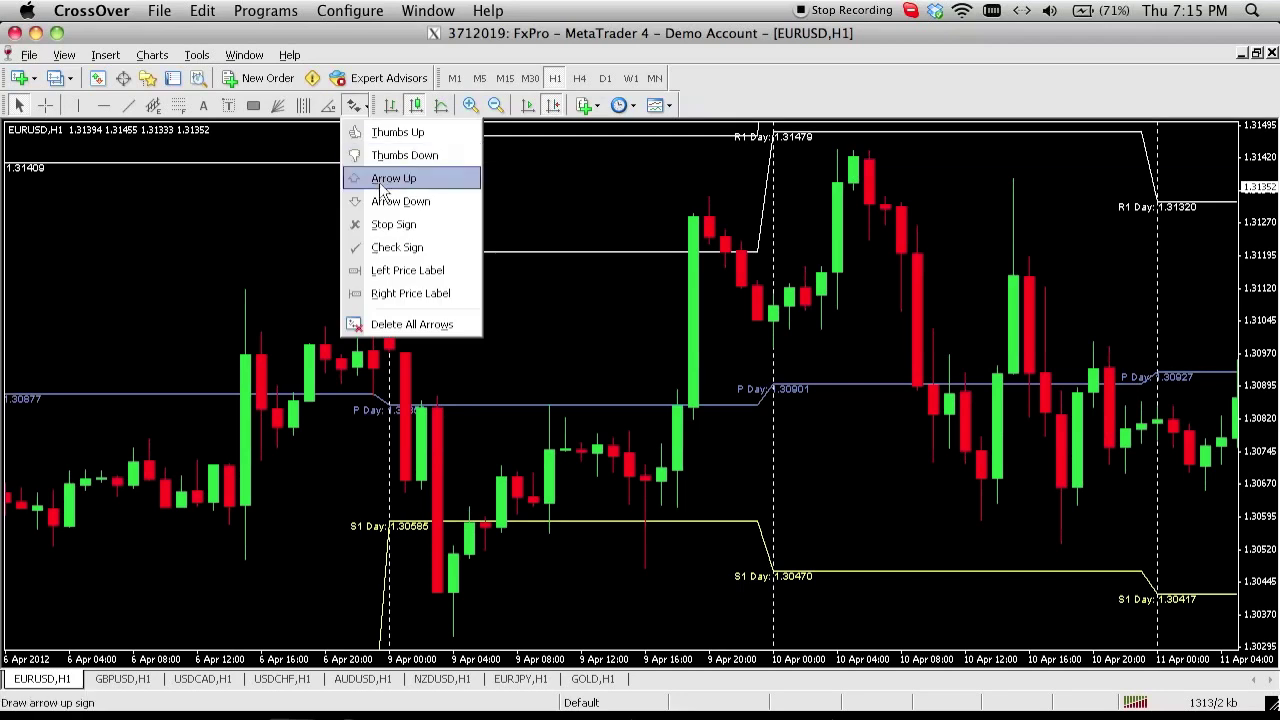
pyautogui.click(649, 589)
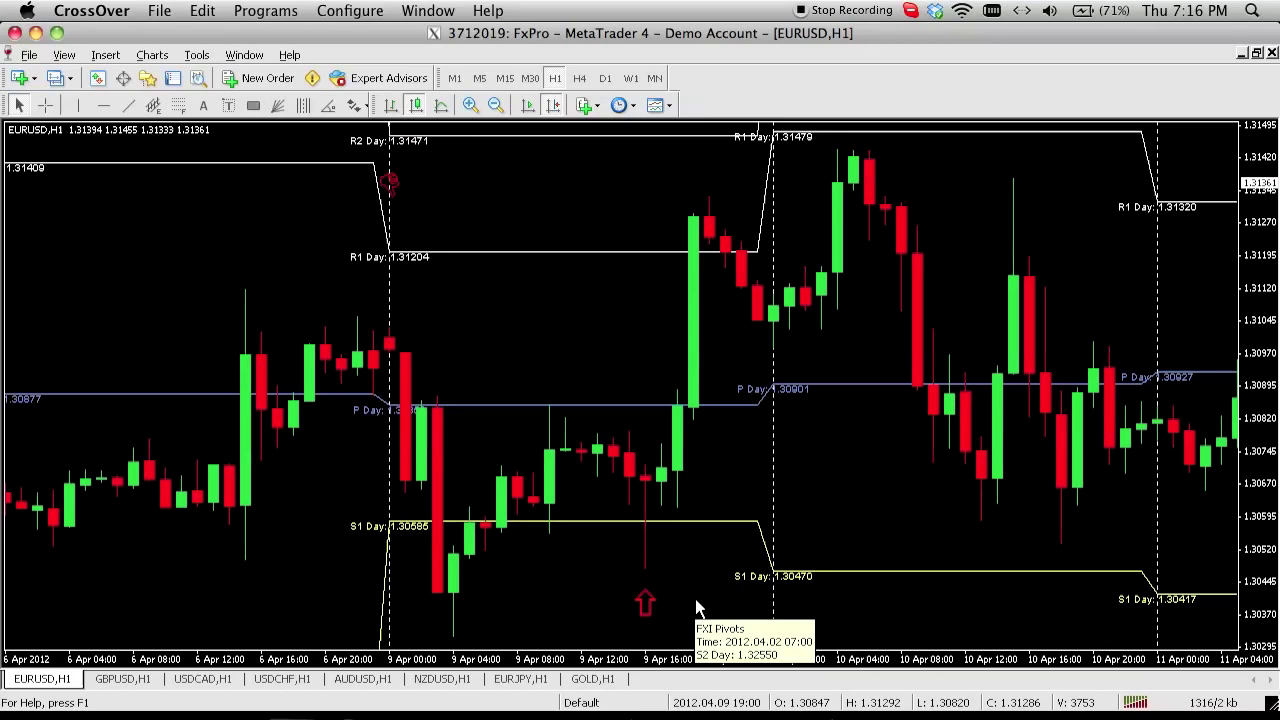
# Examine the 10 and 11 April candles around the pivot levels on the EURUSD and GBPUSD charts
pyautogui.moveTo(963, 449); pyautogui.dragTo(651, 434)
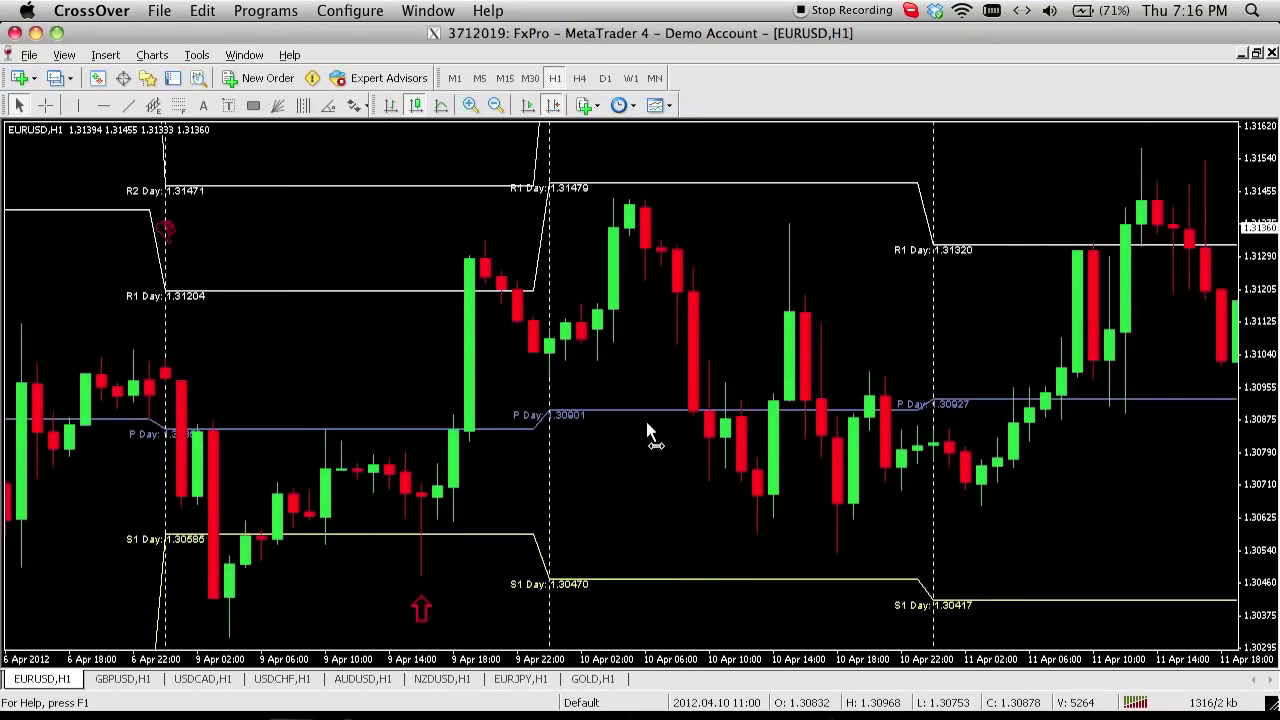
pyautogui.moveTo(818, 480); pyautogui.dragTo(686, 464)
pyautogui.click(135, 680)
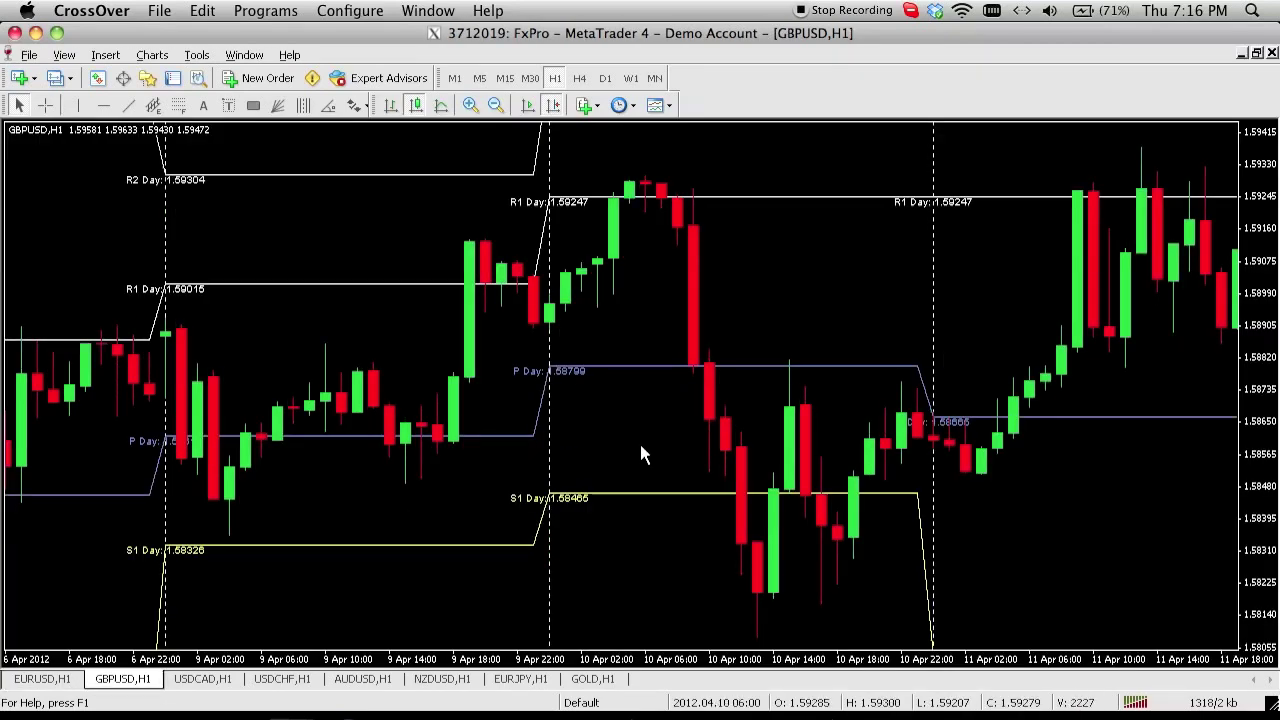
pyautogui.moveTo(642, 455); pyautogui.dragTo(443, 449)
pyautogui.moveTo(597, 451); pyautogui.dragTo(490, 443)
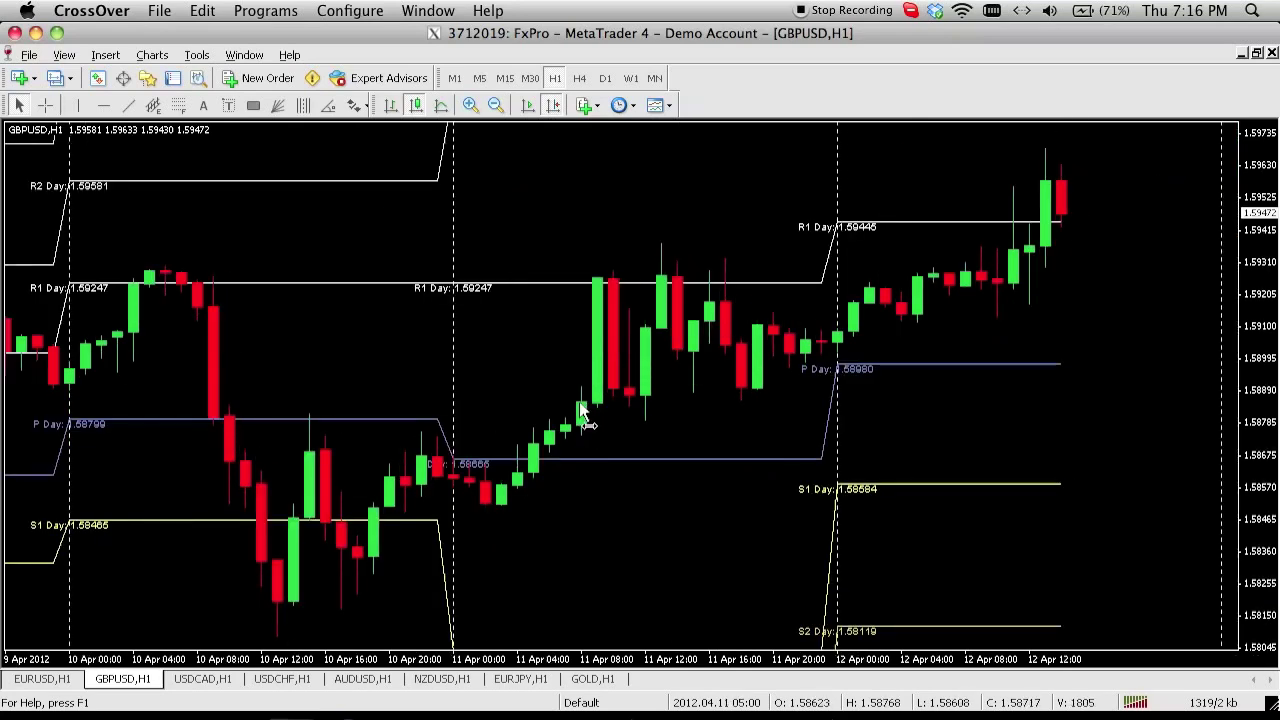
pyautogui.scroll(5, 586, 414)
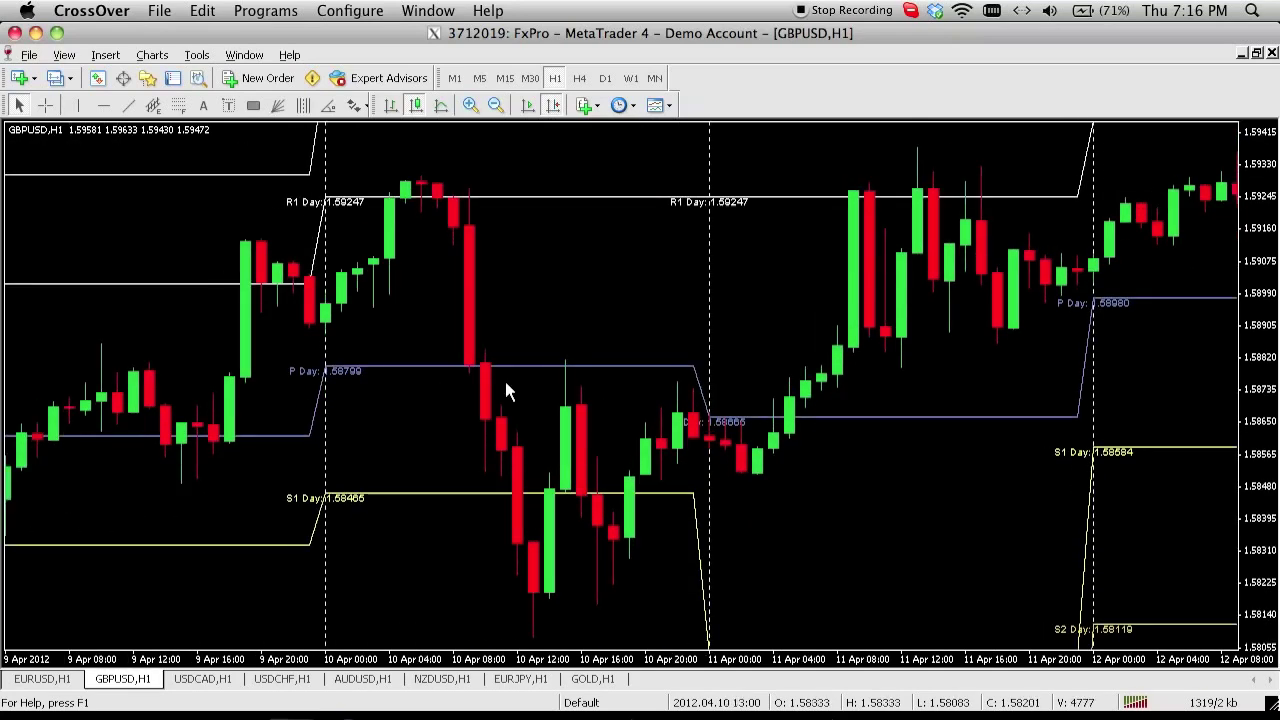
# Open the USDCAD chart and examine its candles against the pivot levels from 23 March through 3 April
pyautogui.click(214, 684)
pyautogui.moveTo(847, 405); pyautogui.dragTo(447, 375)
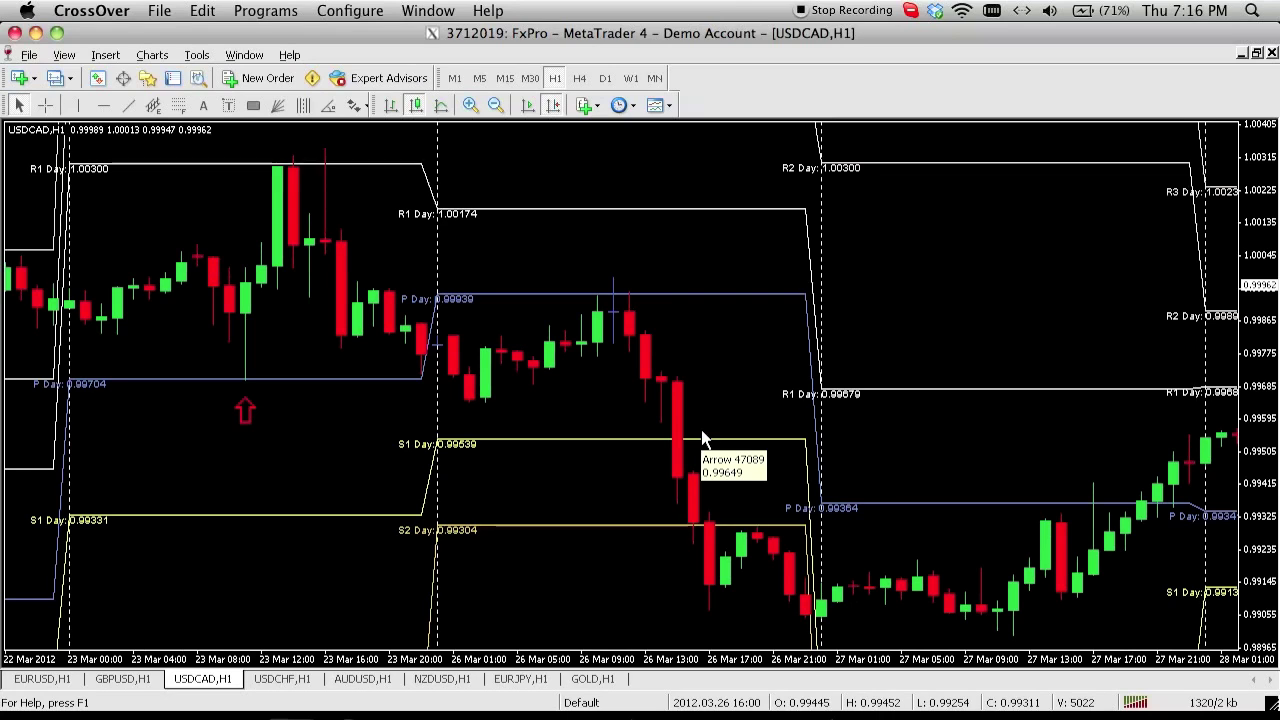
pyautogui.scroll(-10, 770, 445)
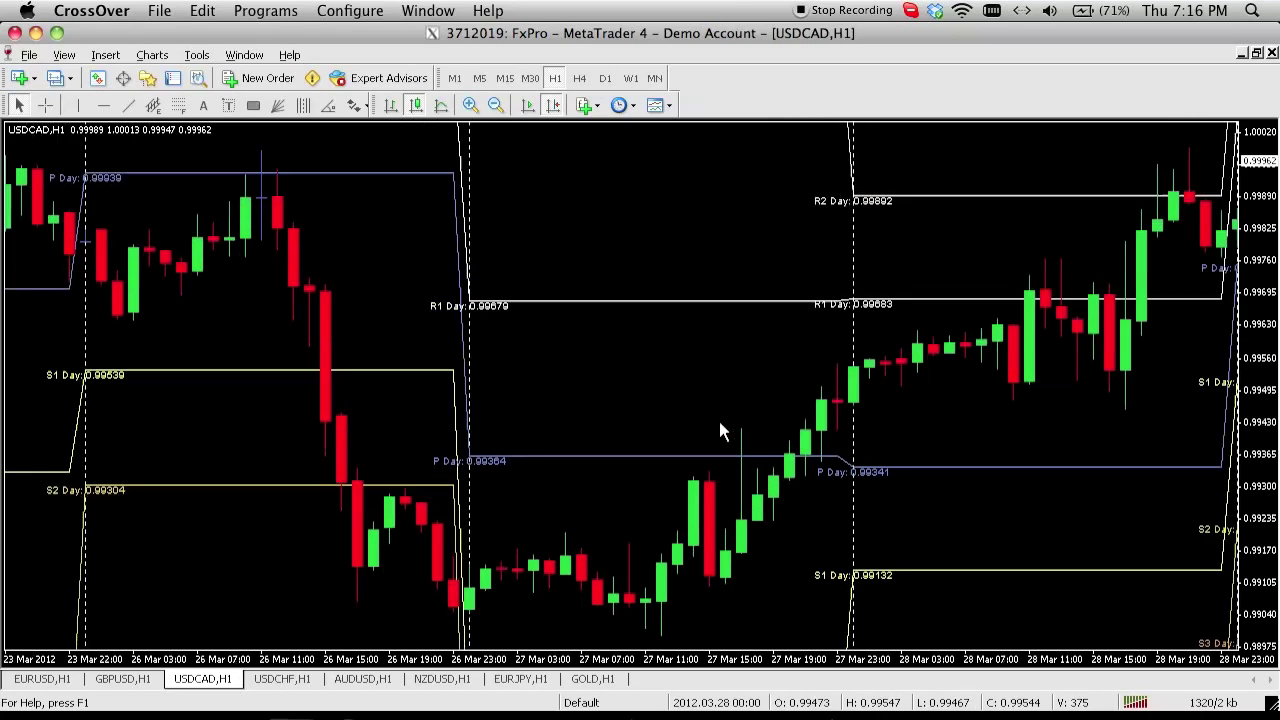
pyautogui.scroll(-12, 620, 428)
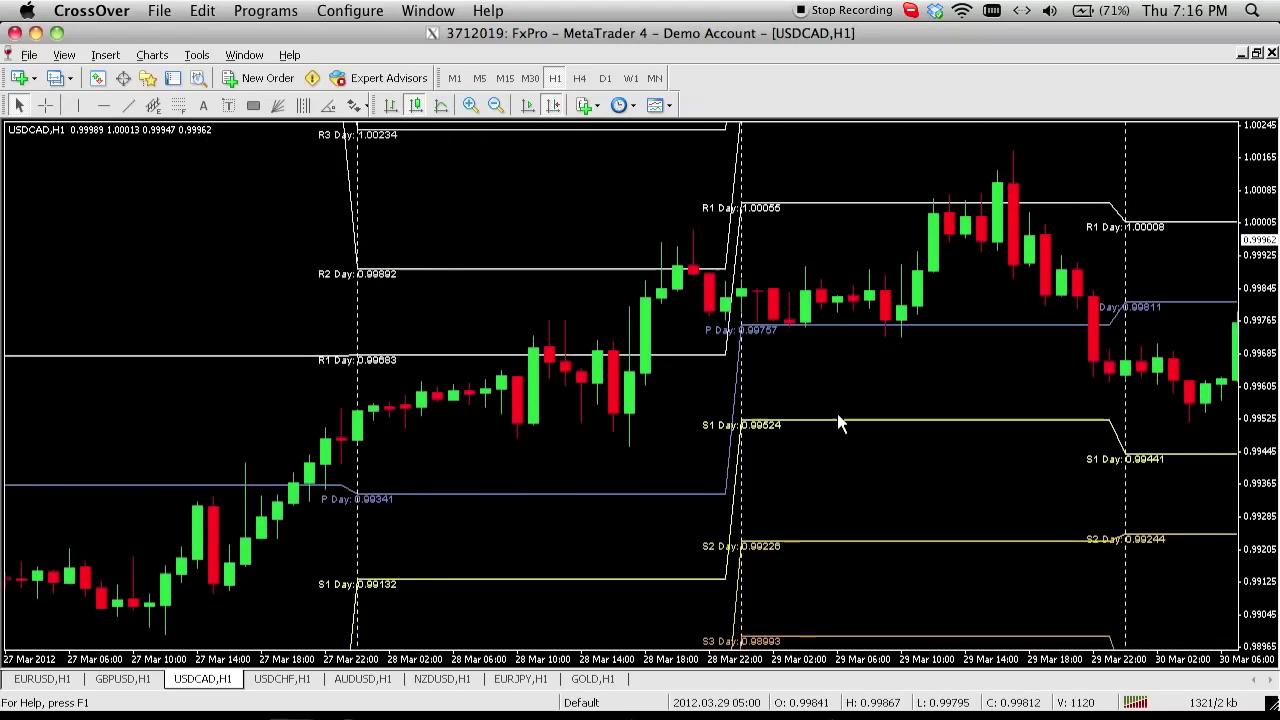
pyautogui.scroll(-10, 407, 452)
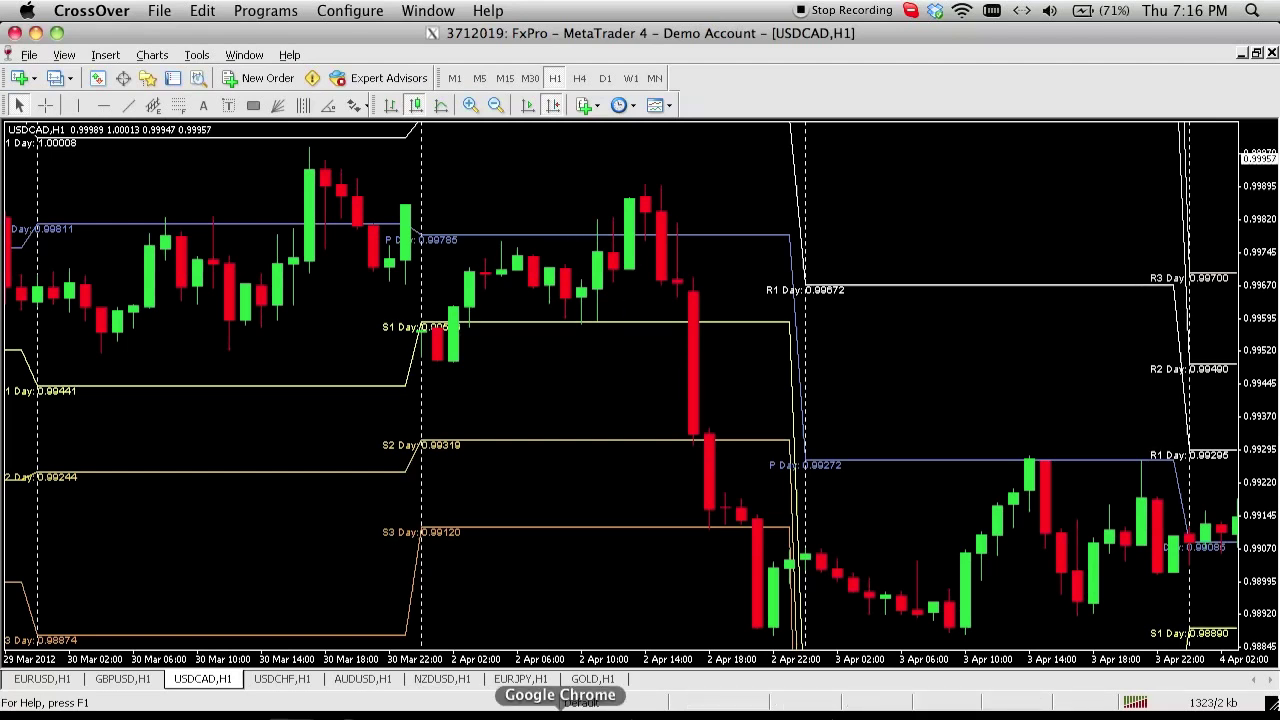
# Switch to the AnyMeeting page in Chrome and read back through the attendees' answers about trend continuation candles
pyautogui.click(560, 714)
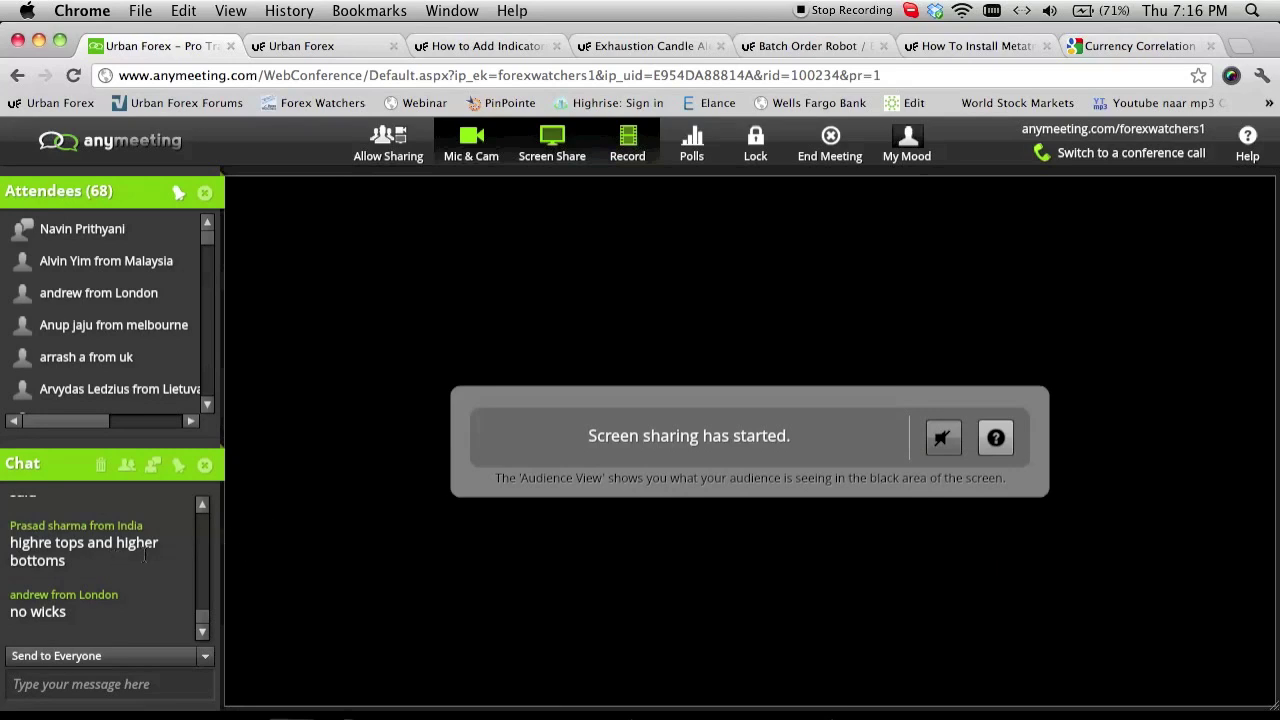
pyautogui.click(202, 507)
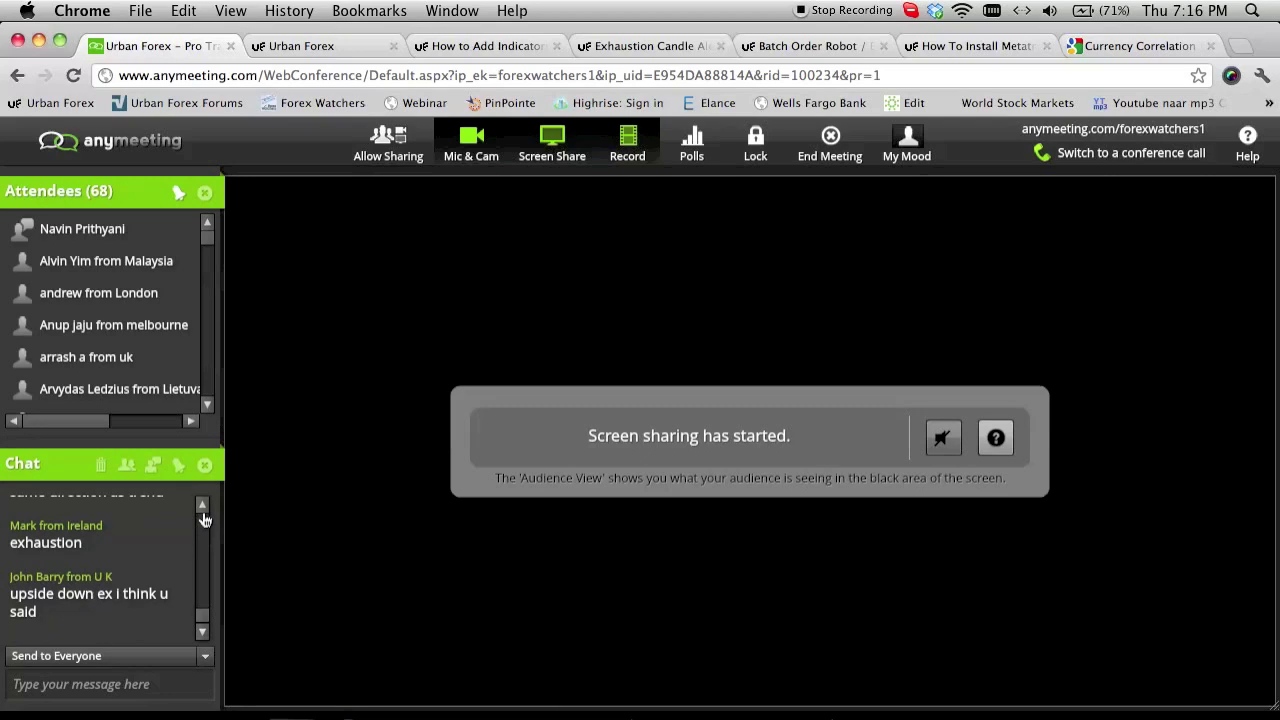
pyautogui.click(203, 515)
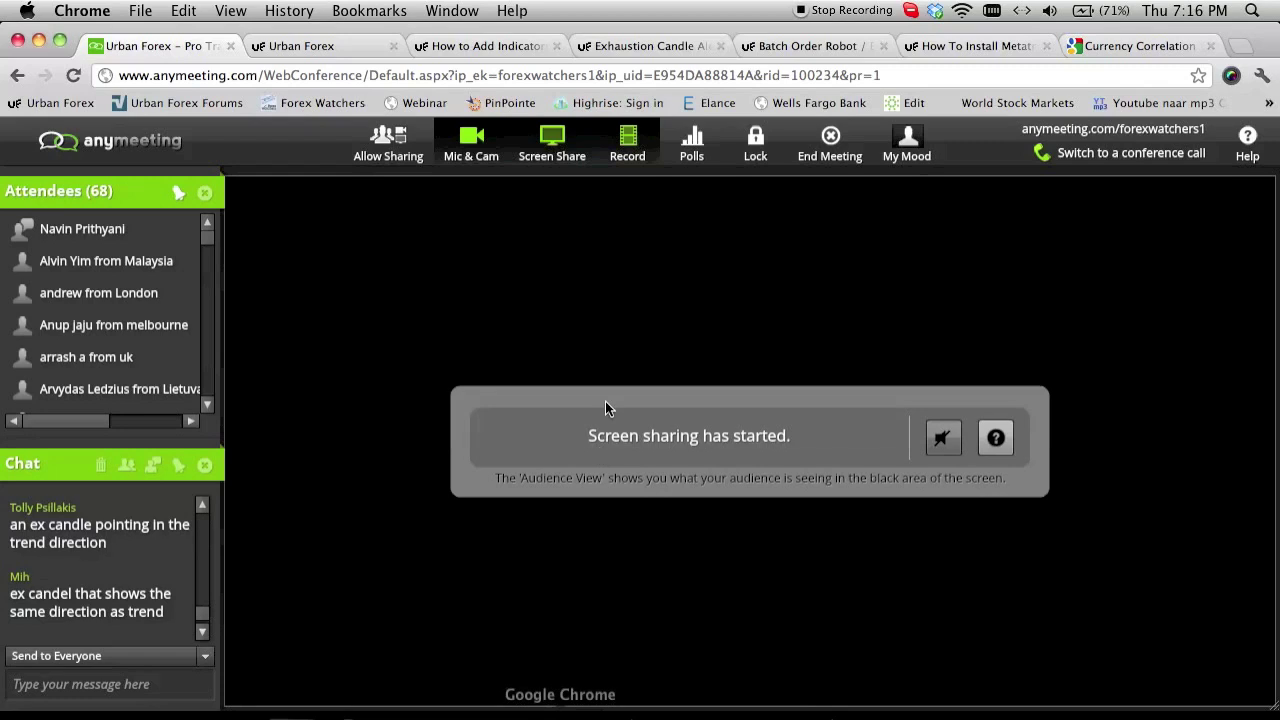
# Return to the USDCAD chart in MetaTrader and place a red down arrow above the 2 April 16:00 candle
pyautogui.click(320, 710)
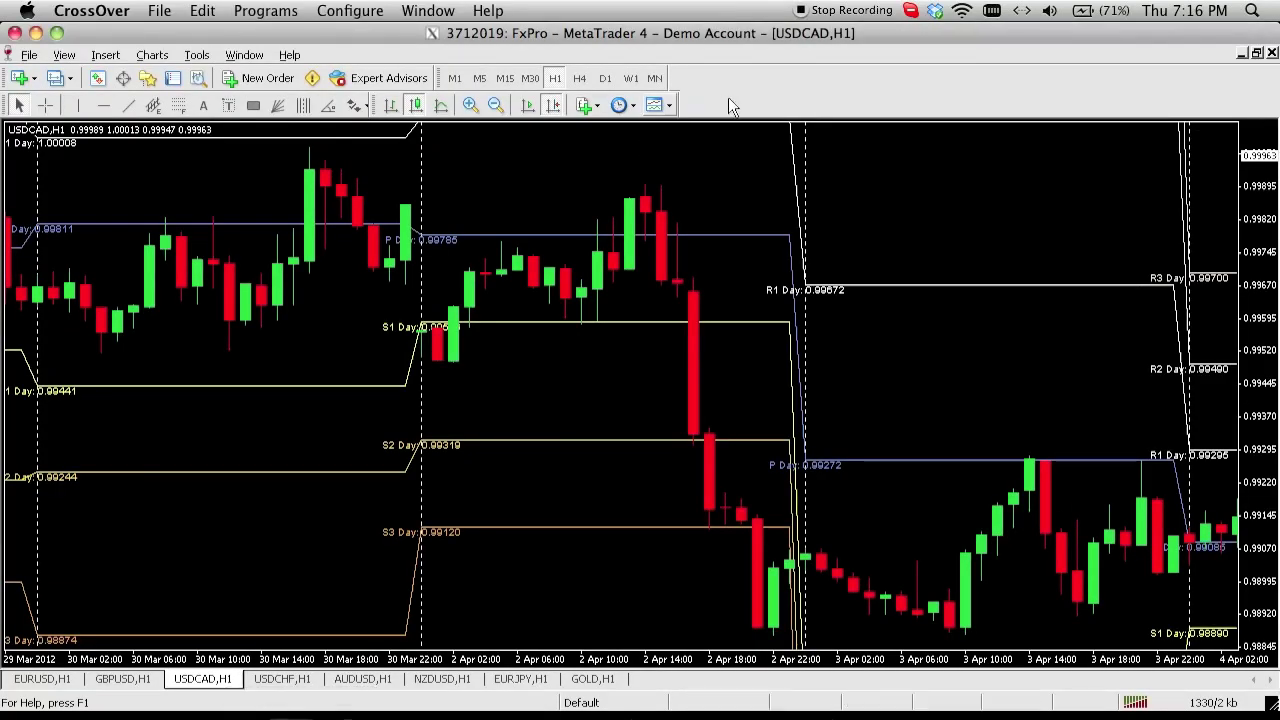
pyautogui.click(356, 105)
pyautogui.click(422, 204)
pyautogui.click(678, 190)
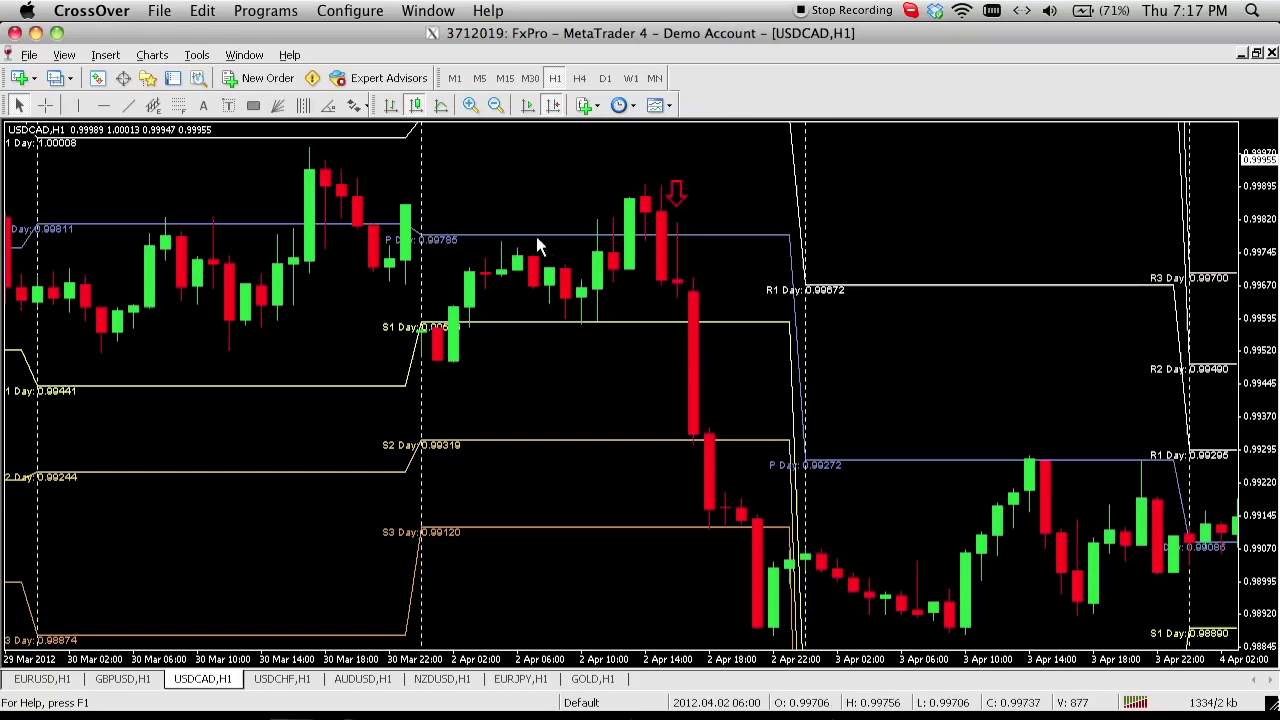
# Draw horizontal lines at 0.99758, 0.99774 and 0.99817 along the recent daily pivot levels on the USDCAD chart
pyautogui.moveTo(365, 276); pyautogui.dragTo(589, 276)
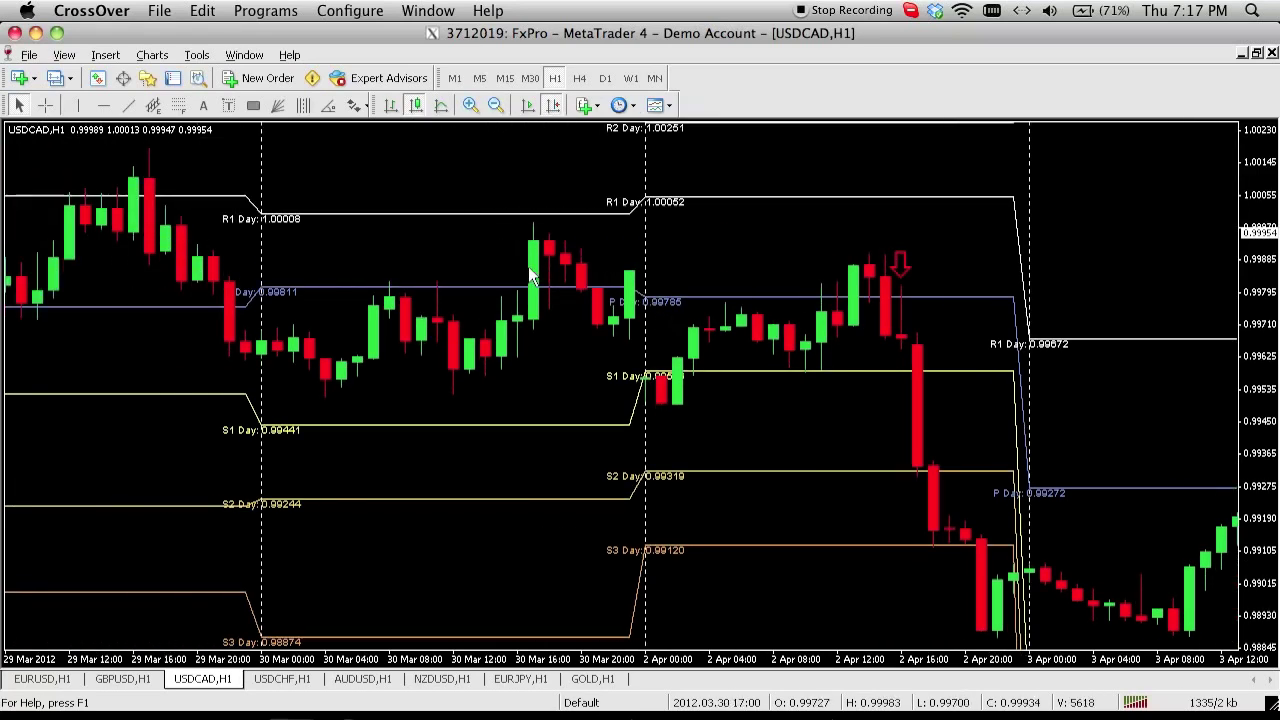
pyautogui.click(233, 306)
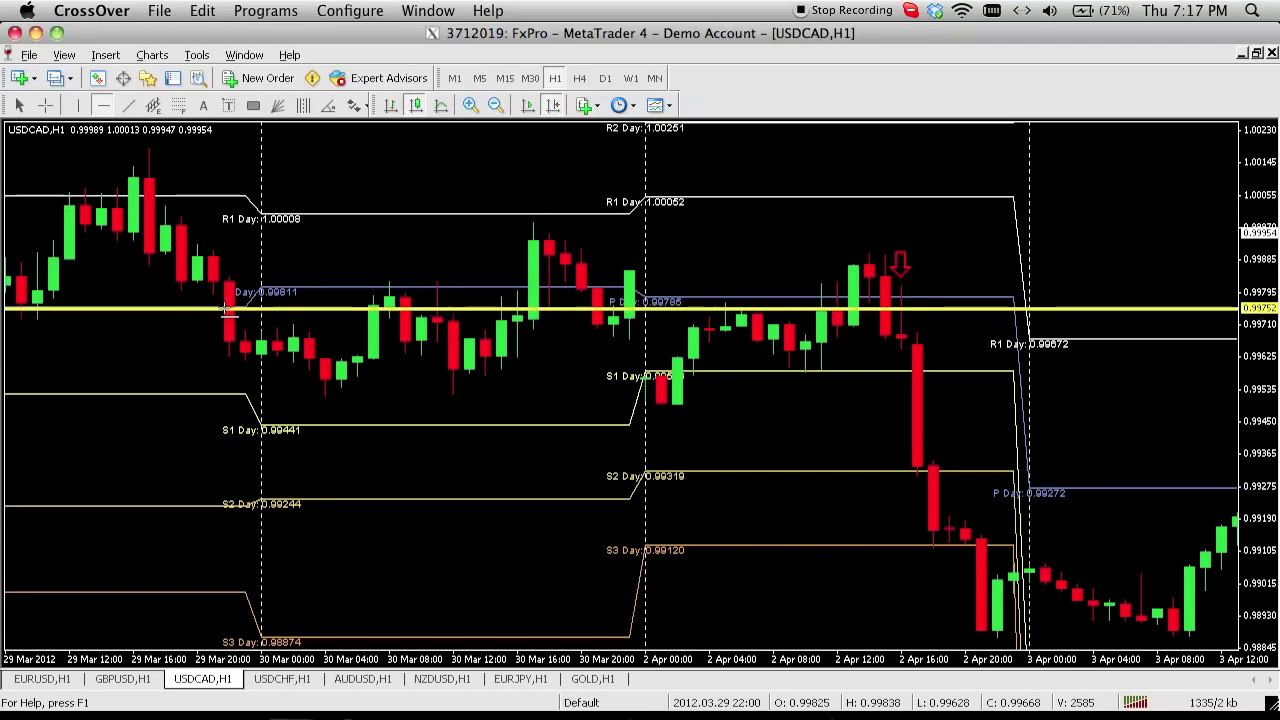
pyautogui.click(103, 105)
pyautogui.click(698, 300)
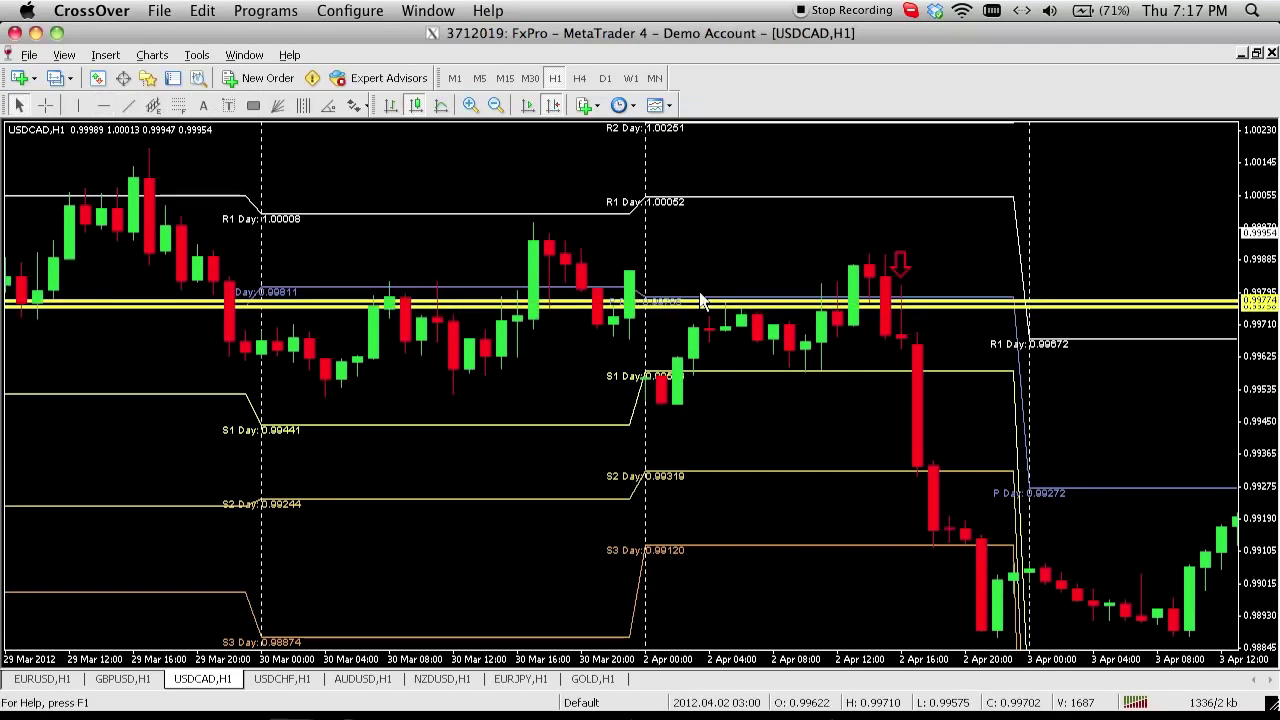
pyautogui.click(103, 105)
pyautogui.click(453, 284)
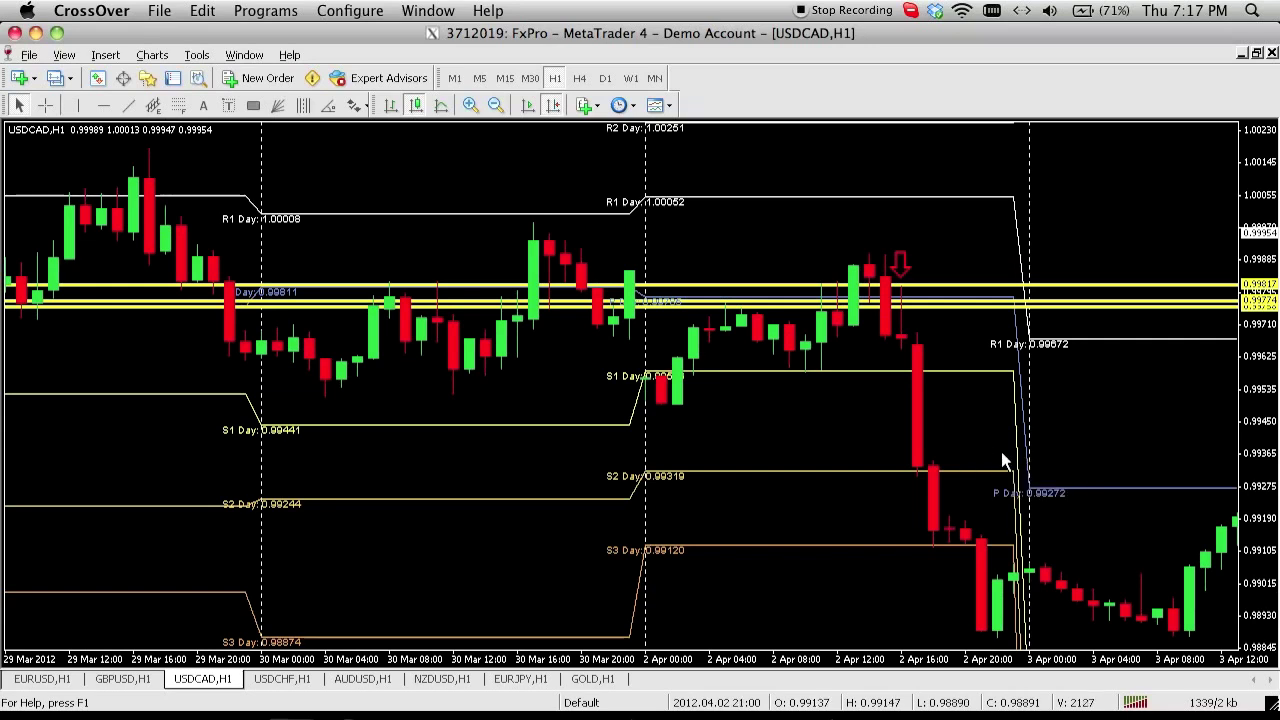
# Place red up arrows below the 3 April 11:00, 12:00 and 13:00 candles on the USDCAD chart
pyautogui.scroll(-5, 1037, 489)
pyautogui.scroll(-1, 996, 482)
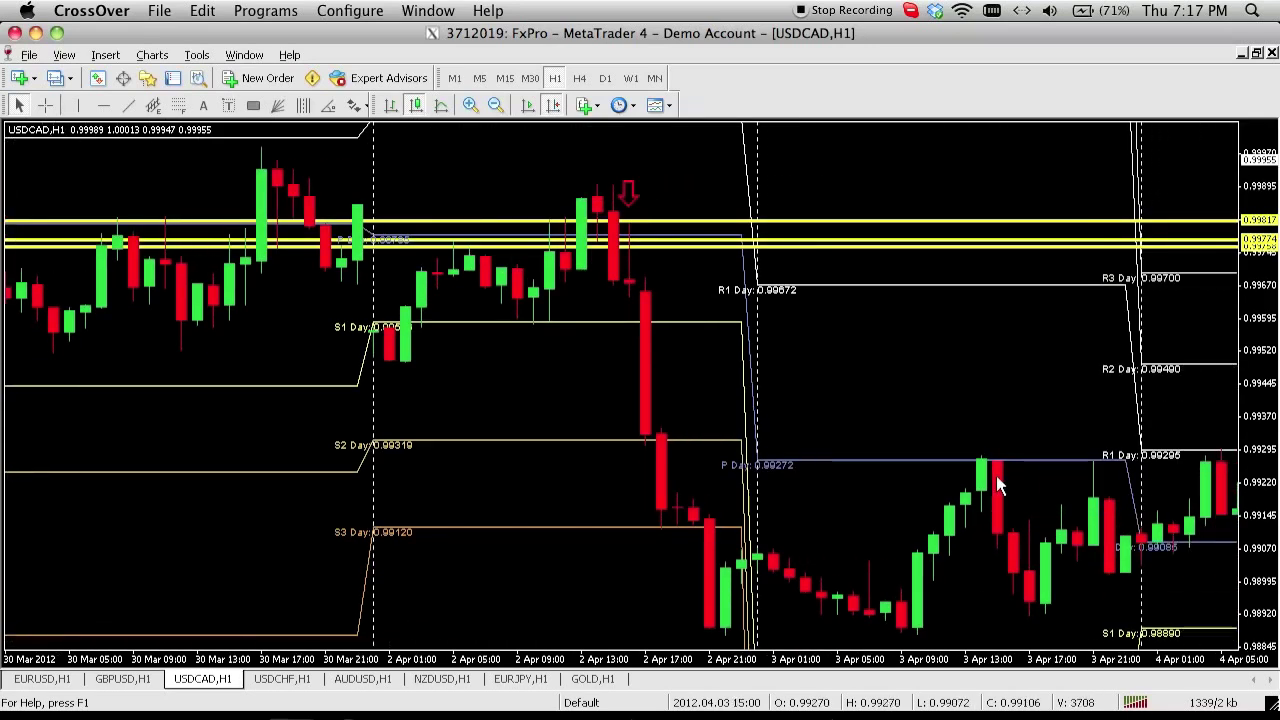
pyautogui.click(354, 105)
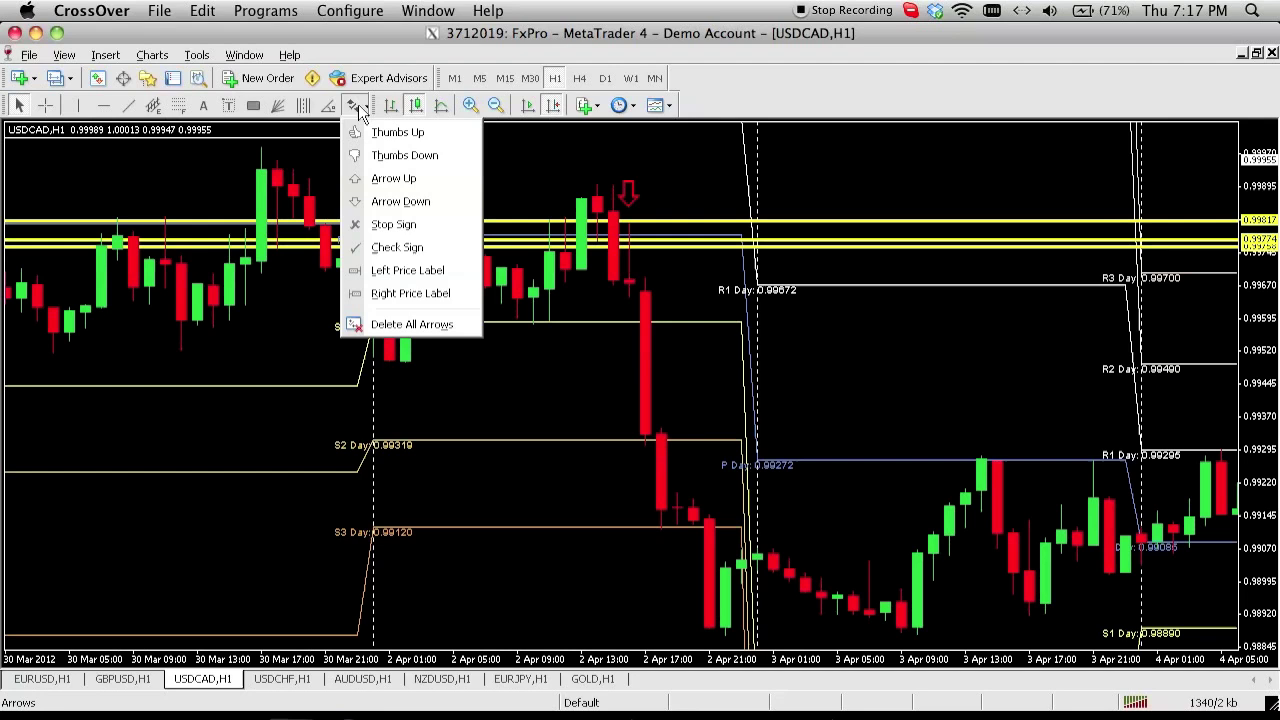
pyautogui.click(395, 177)
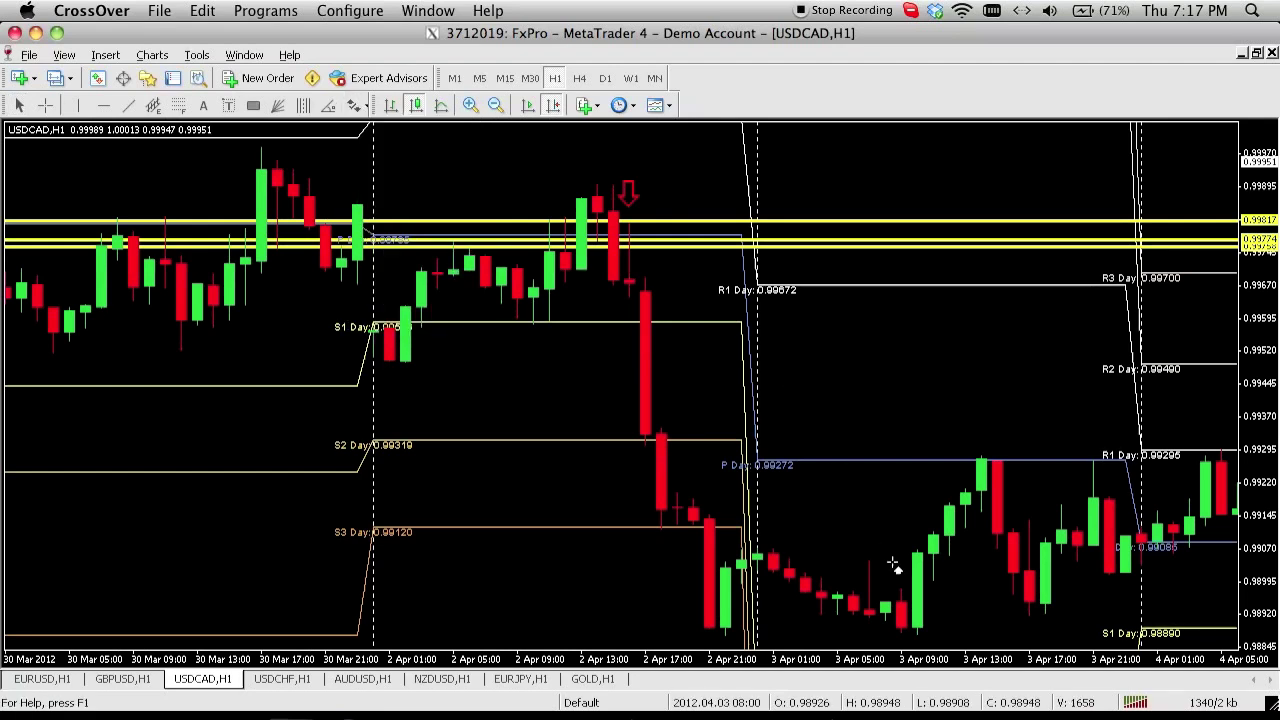
pyautogui.click(354, 105)
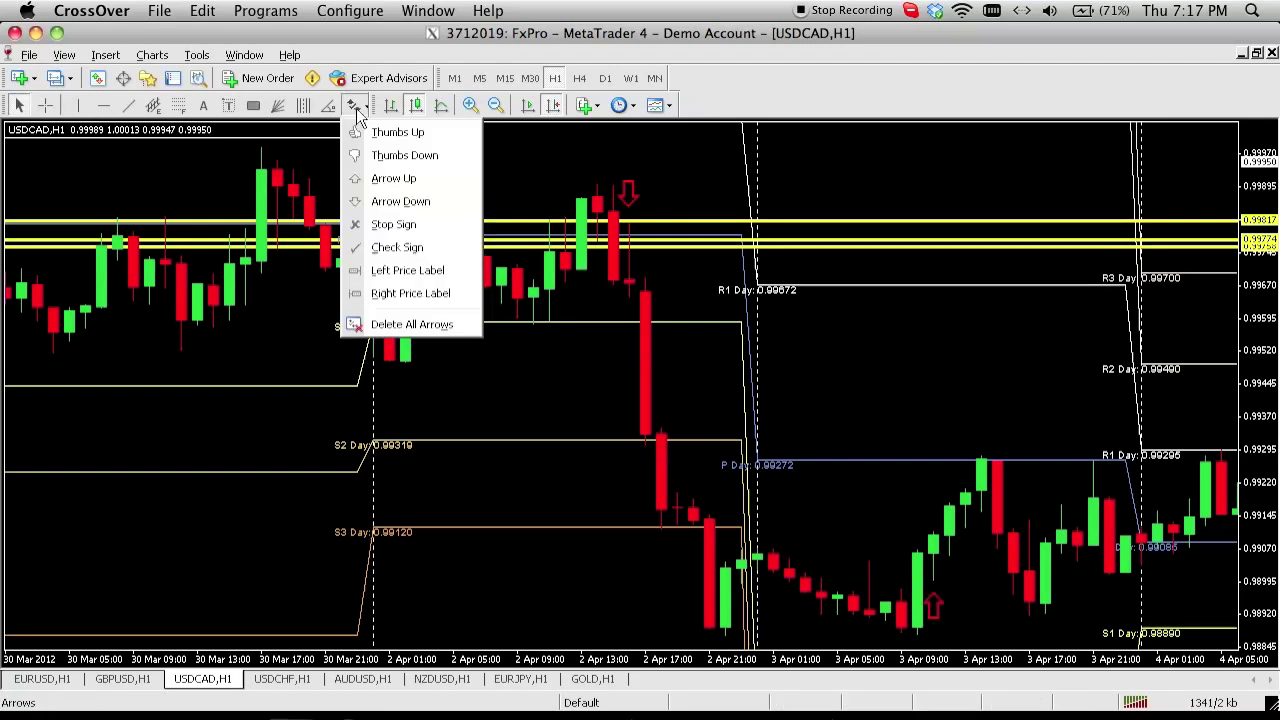
pyautogui.click(400, 177)
pyautogui.click(948, 564)
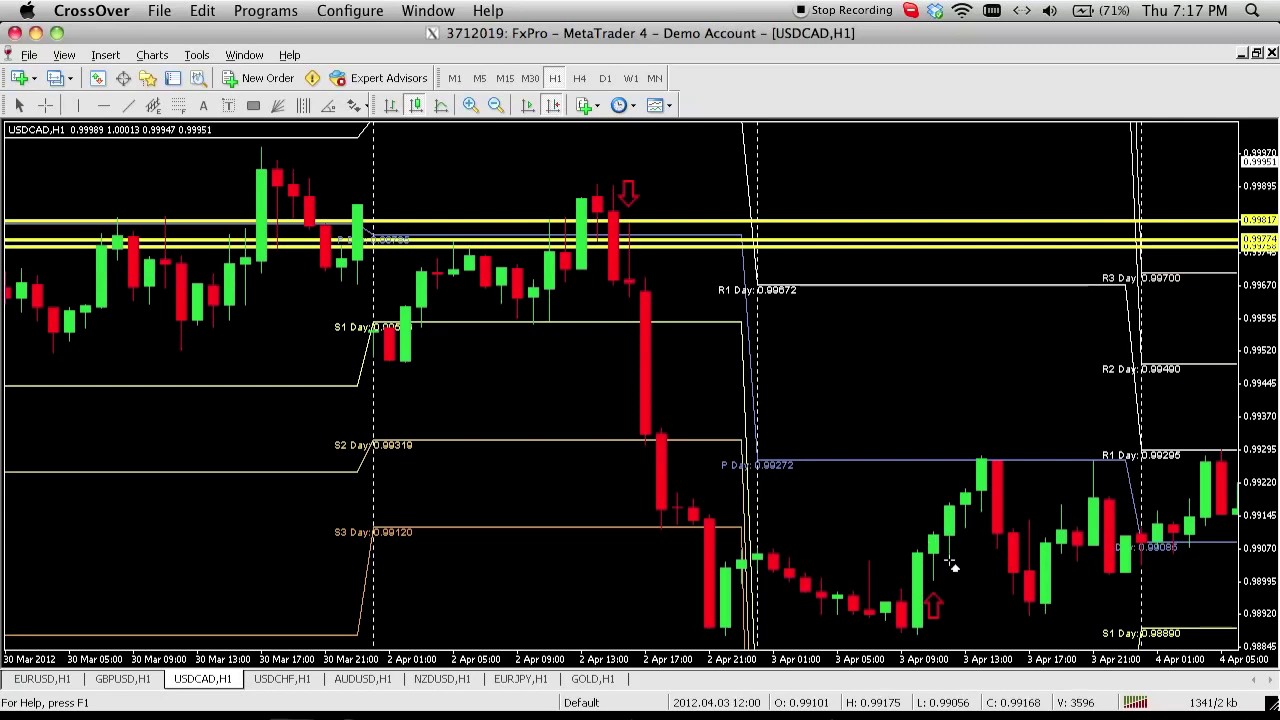
pyautogui.click(356, 105)
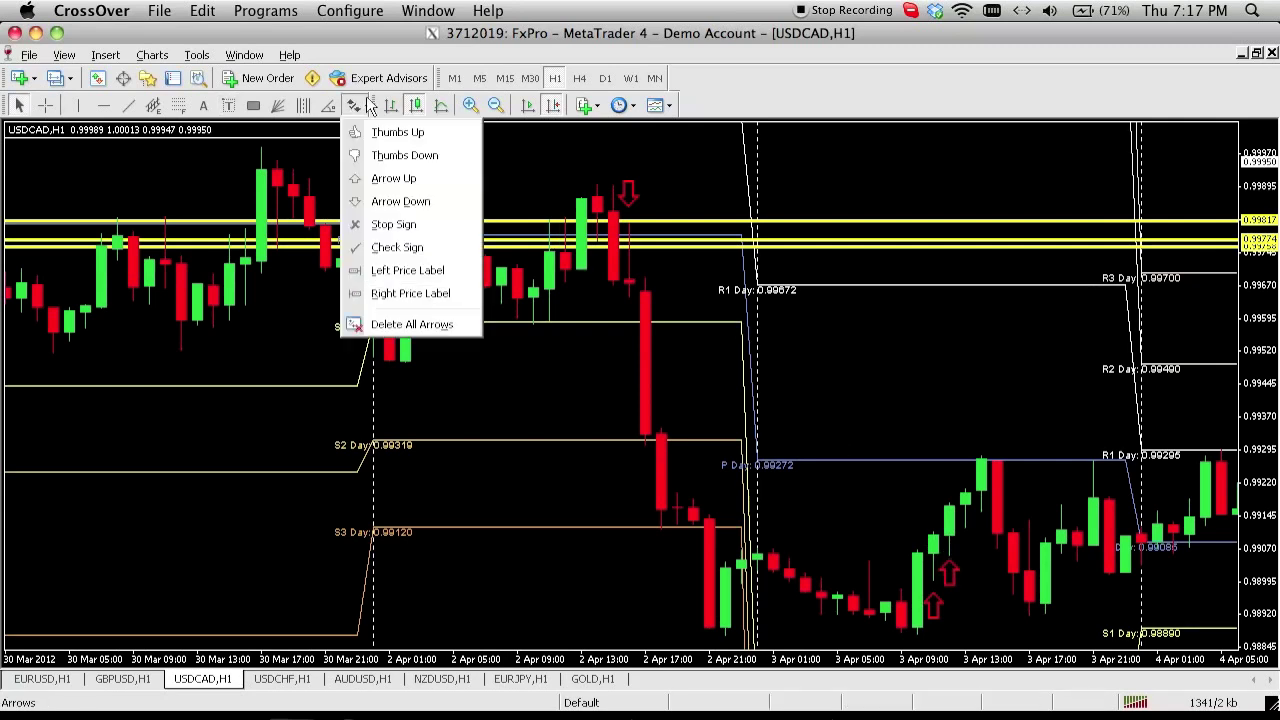
pyautogui.click(392, 177)
pyautogui.click(964, 541)
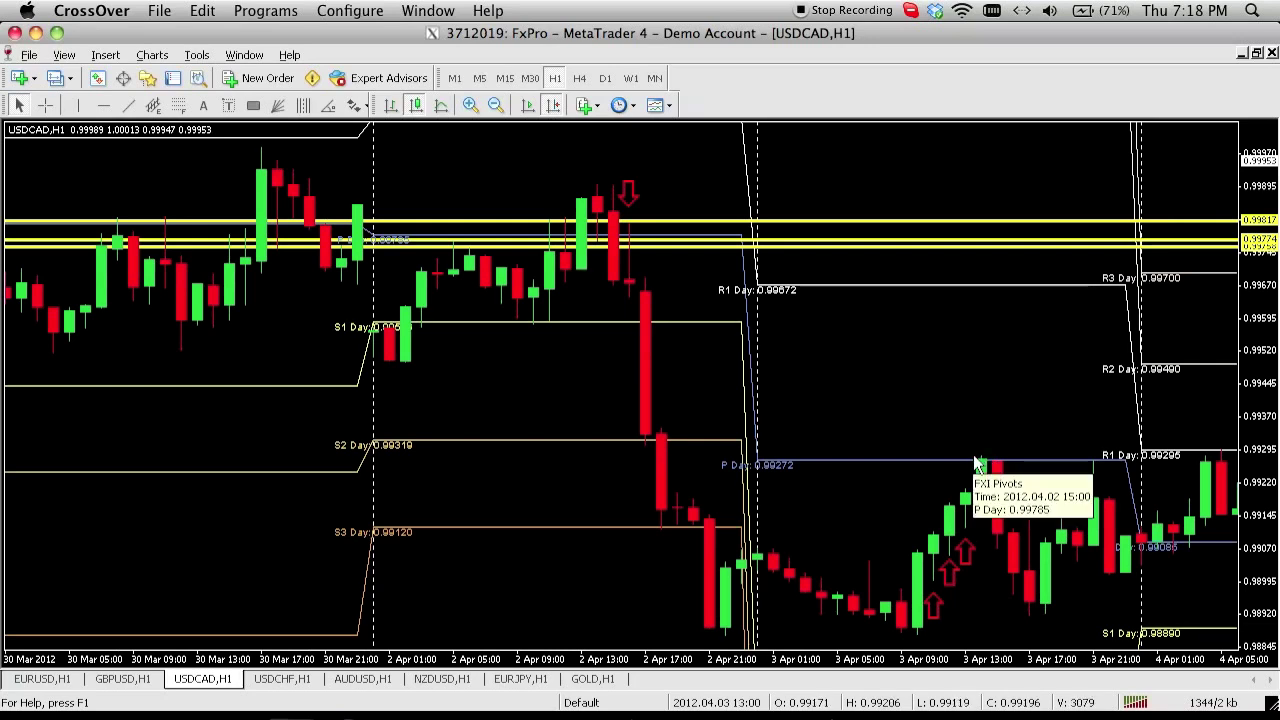
# Examine the USDCAD price action at the 3 April daily pivot and through the 4 April resistance levels
pyautogui.moveTo(981, 466)
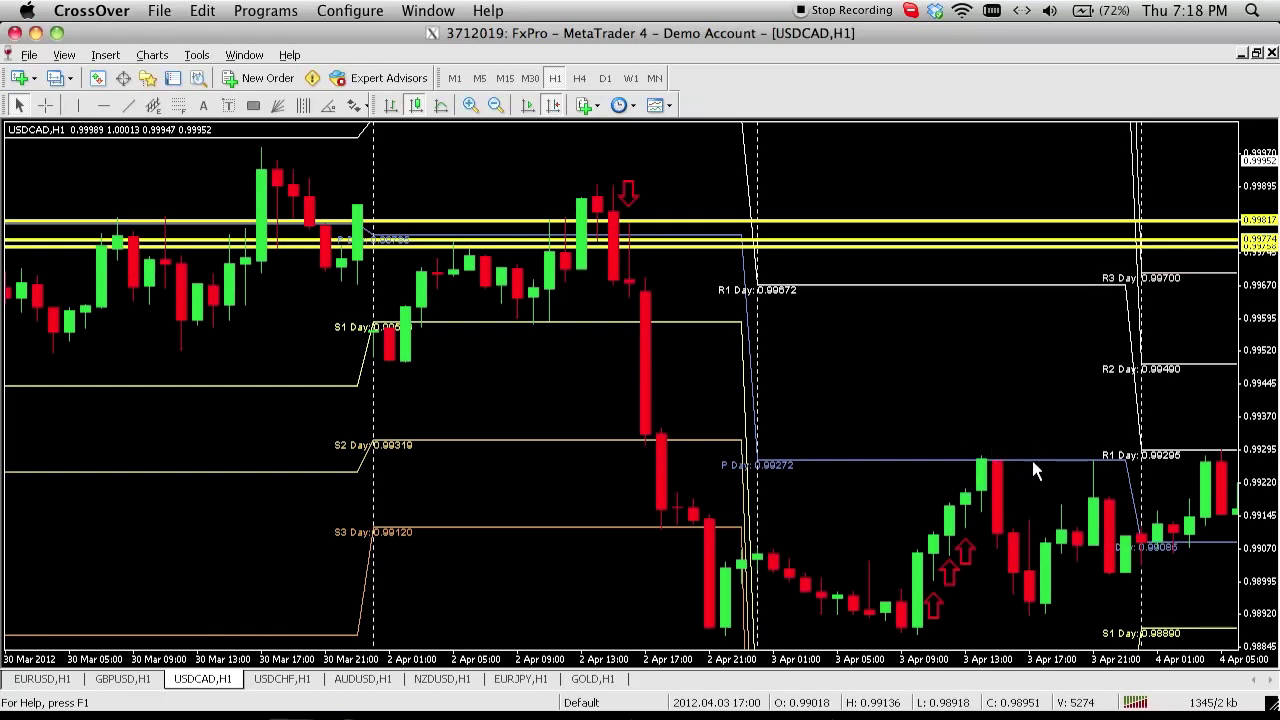
pyautogui.moveTo(1005, 430); pyautogui.dragTo(843, 414)
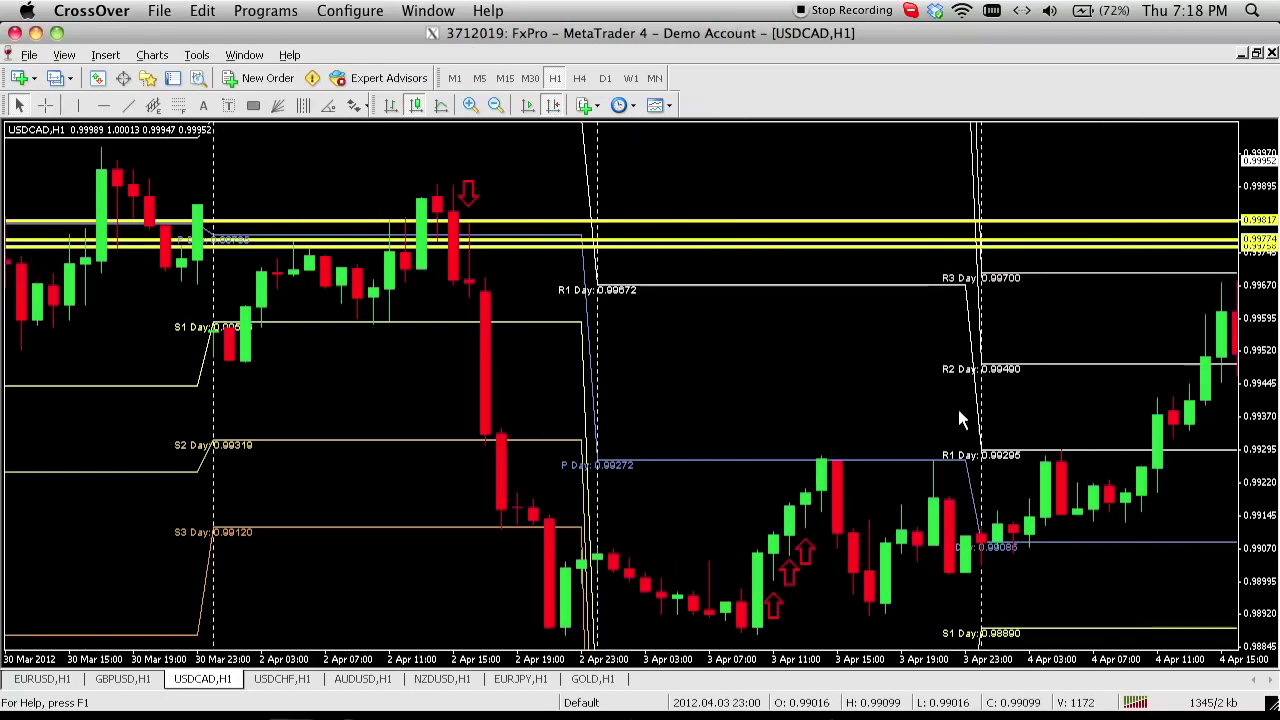
pyautogui.scroll(-4, 777, 371)
pyautogui.moveTo(922, 385)
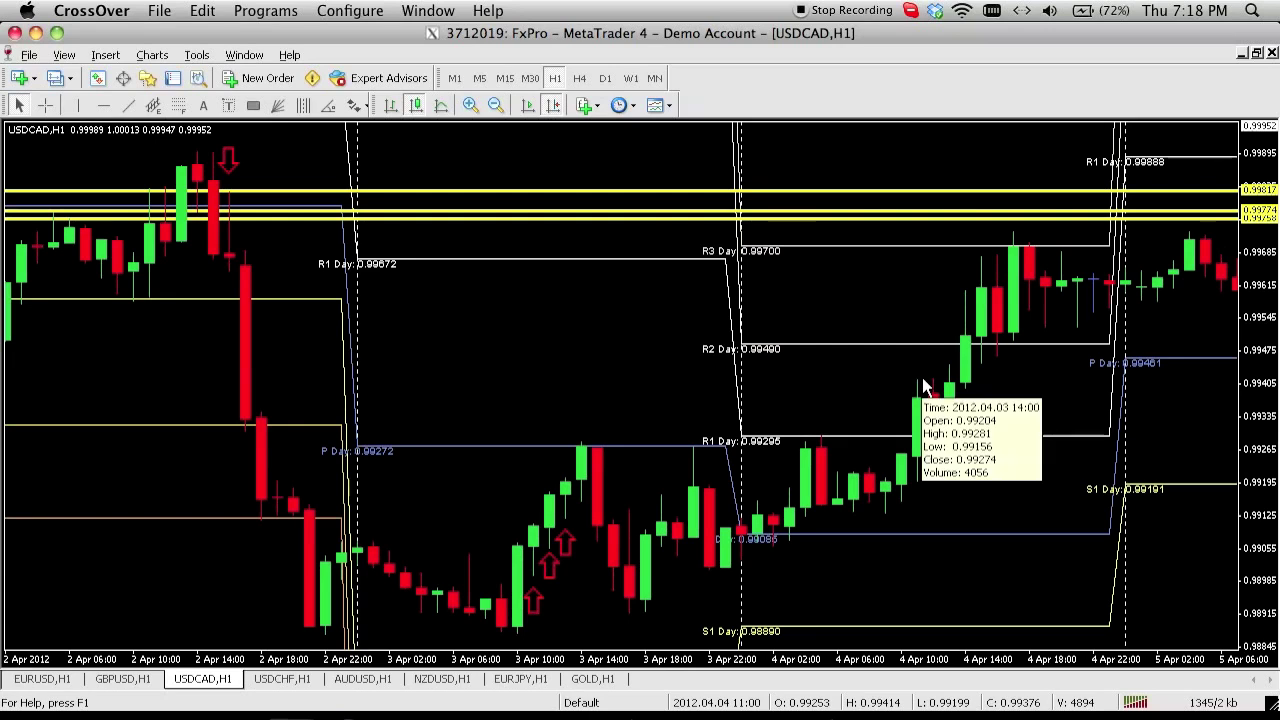
# Place a red down arrow above the 5 April 17:00 candle on the USDCAD chart
pyautogui.moveTo(922, 385); pyautogui.dragTo(734, 366)
pyautogui.scroll(-4, 943, 340)
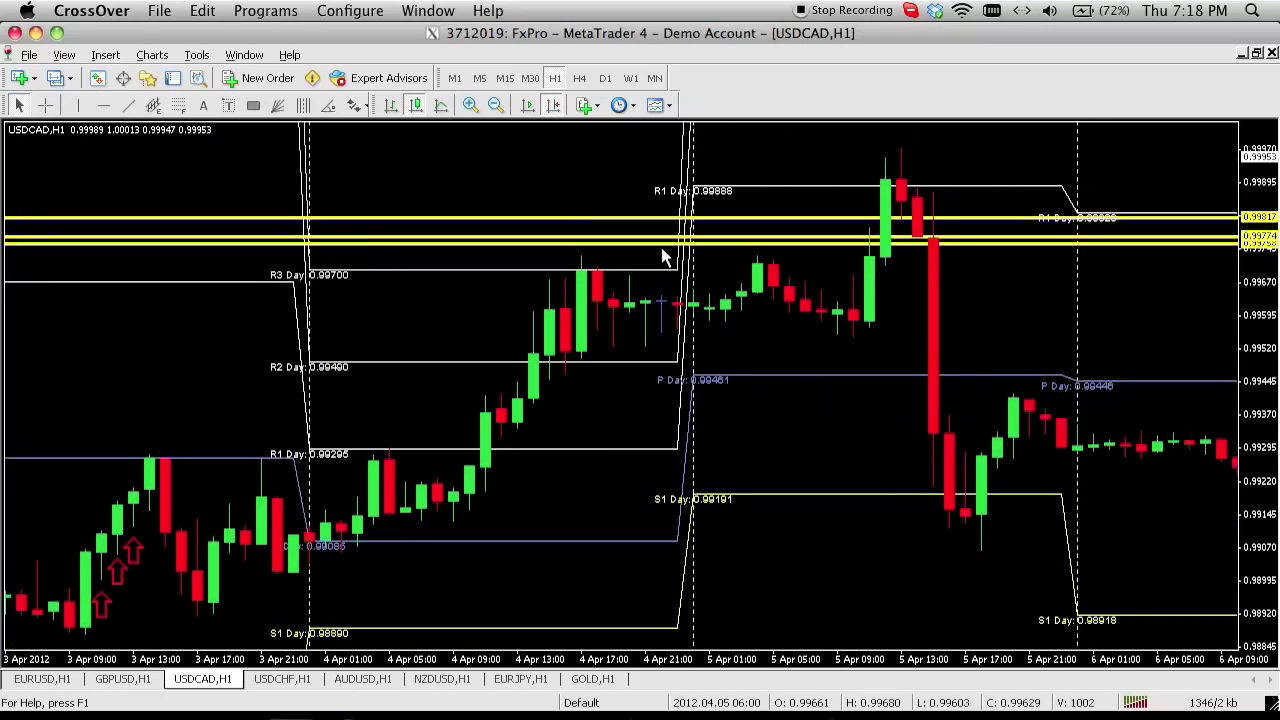
pyautogui.click(356, 105)
pyautogui.click(404, 205)
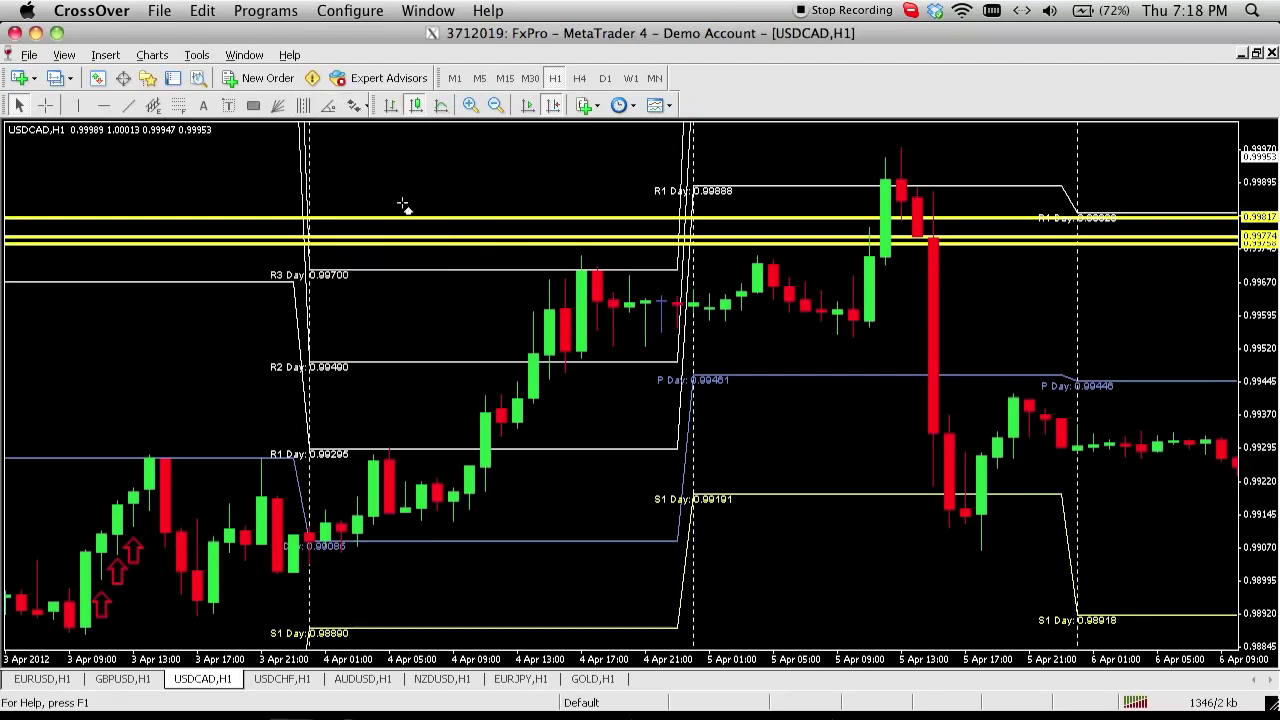
pyautogui.click(970, 416)
pyautogui.moveTo(970, 415)
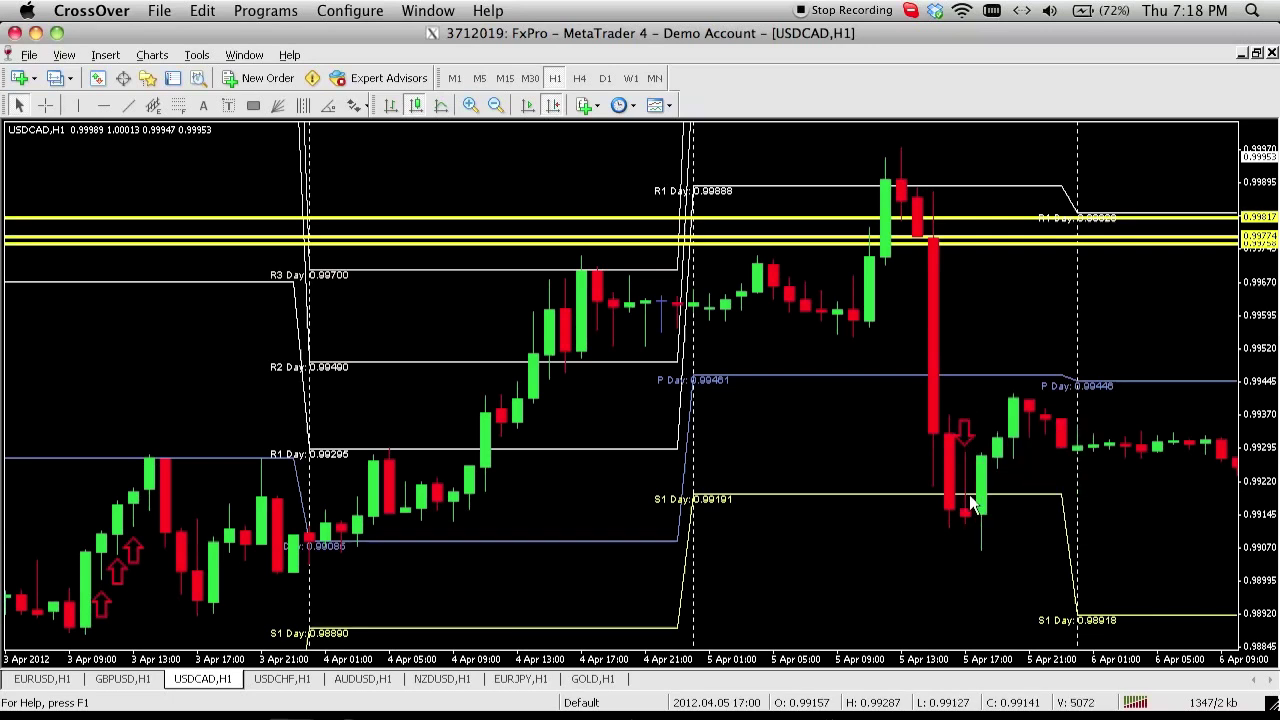
# Draw a horizontal line at 0.99084 along the 4 April daily pivot, extending it past the 5 April low
pyautogui.click(103, 105)
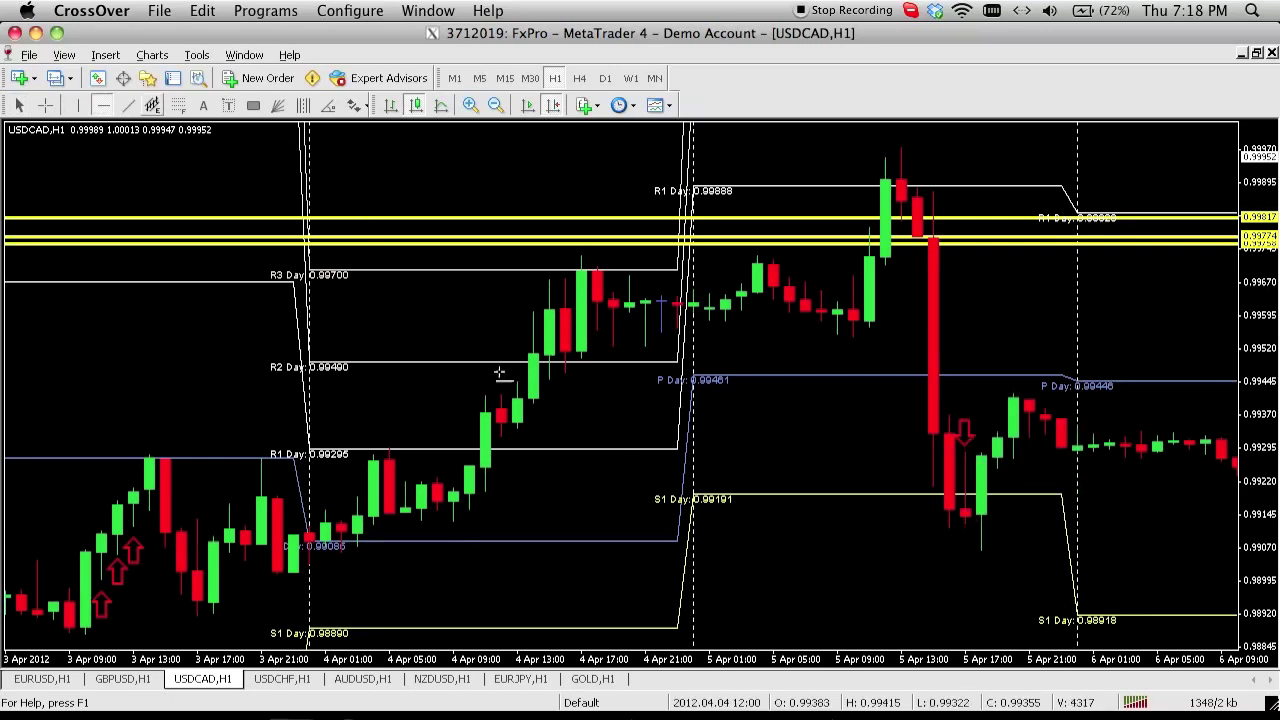
pyautogui.click(666, 543)
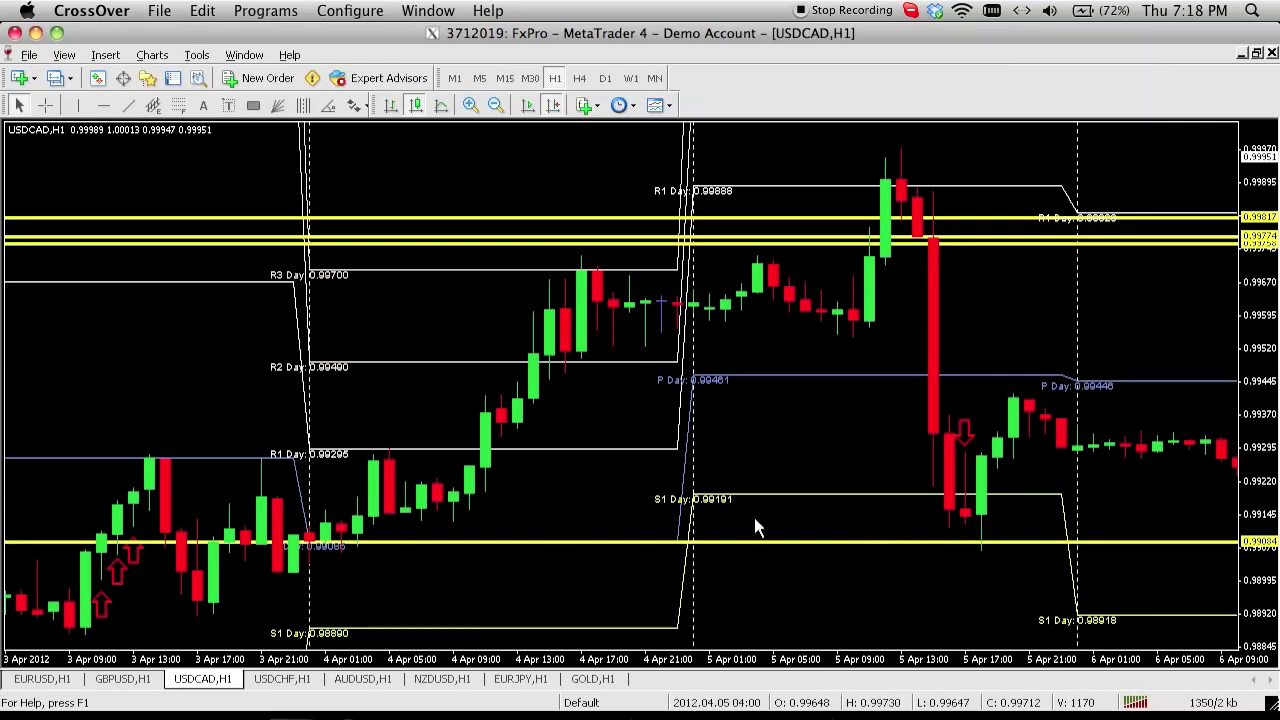
pyautogui.moveTo(993, 607)
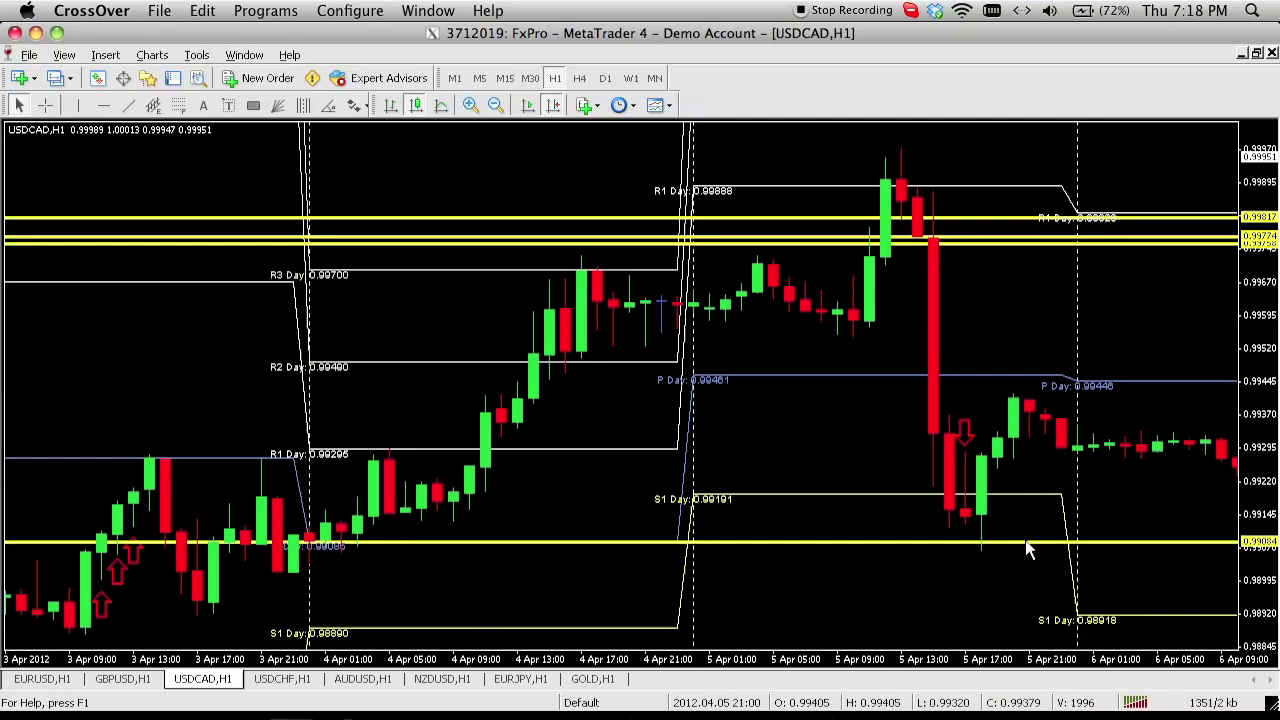
pyautogui.moveTo(1028, 548)
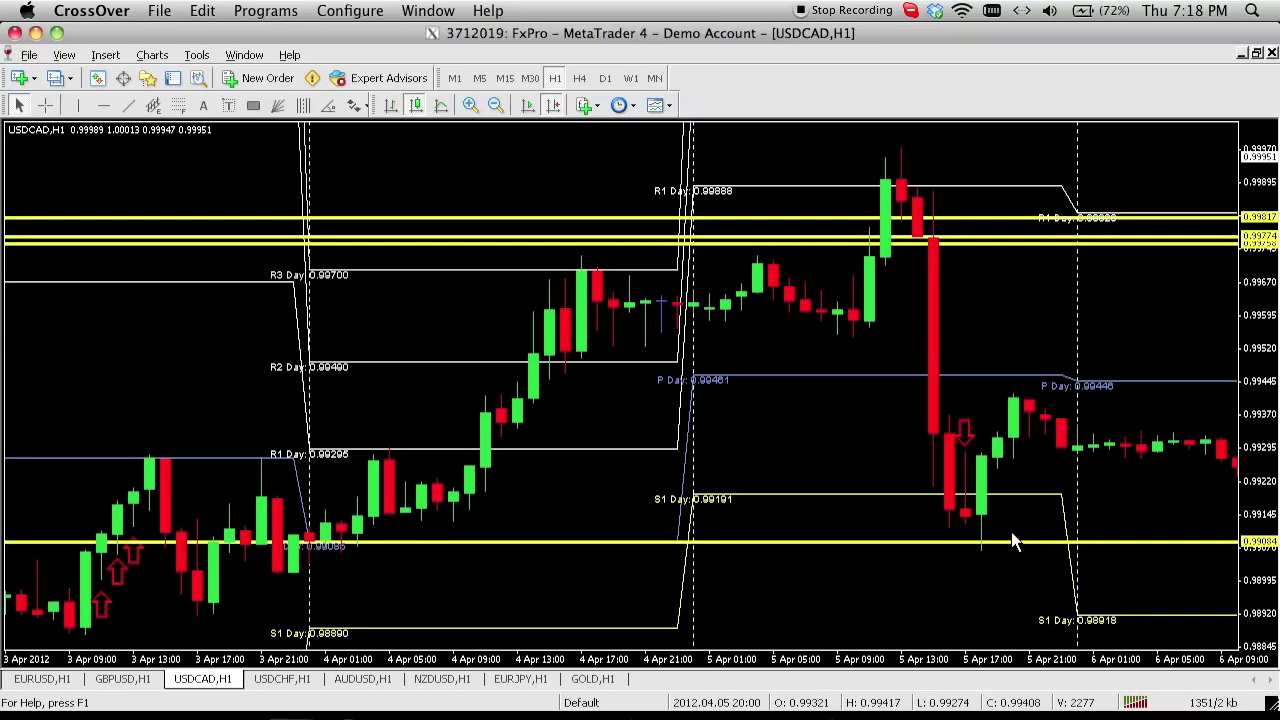
# Delete the 4 April pivot line, the three upper yellow horizontal lines and the red arrows on the 3 and 5 April candles
pyautogui.doubleClick(1012, 541)
pyautogui.press('Delete')
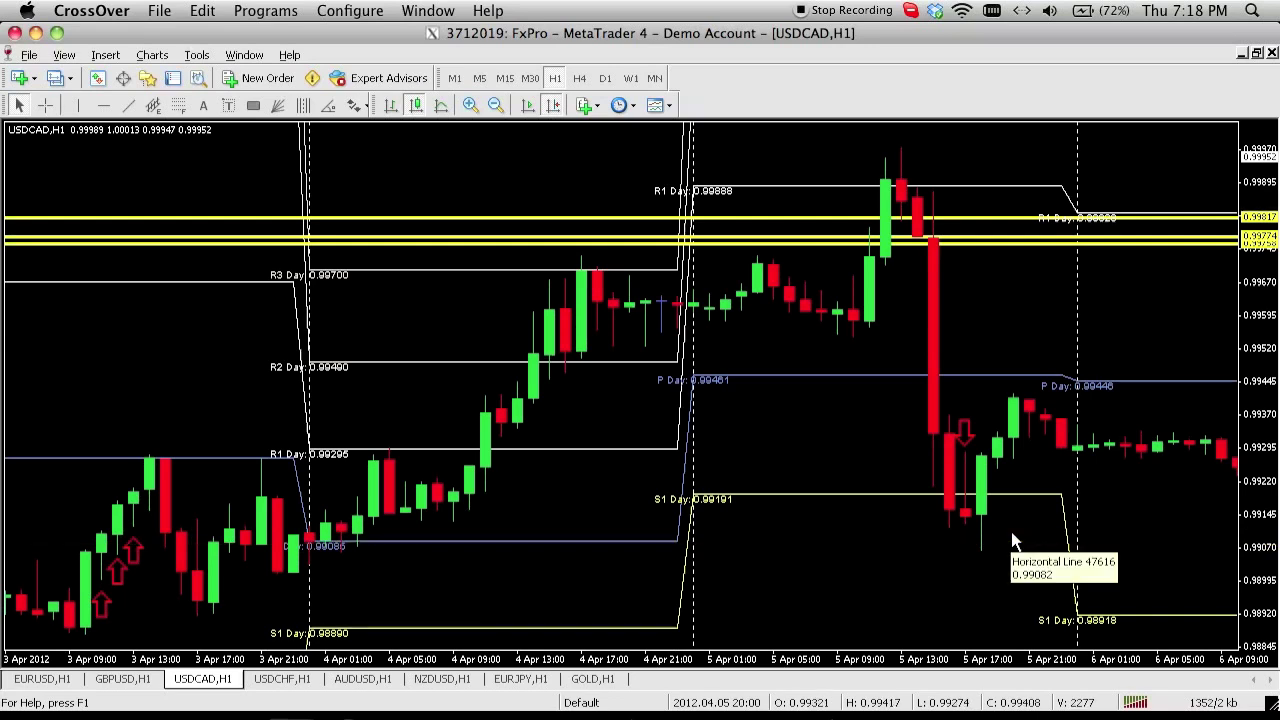
pyautogui.press('BackSpace')
pyautogui.press('BackSpace')
pyautogui.press('BackSpace')
pyautogui.press('BackSpace')
pyautogui.press('BackSpace')
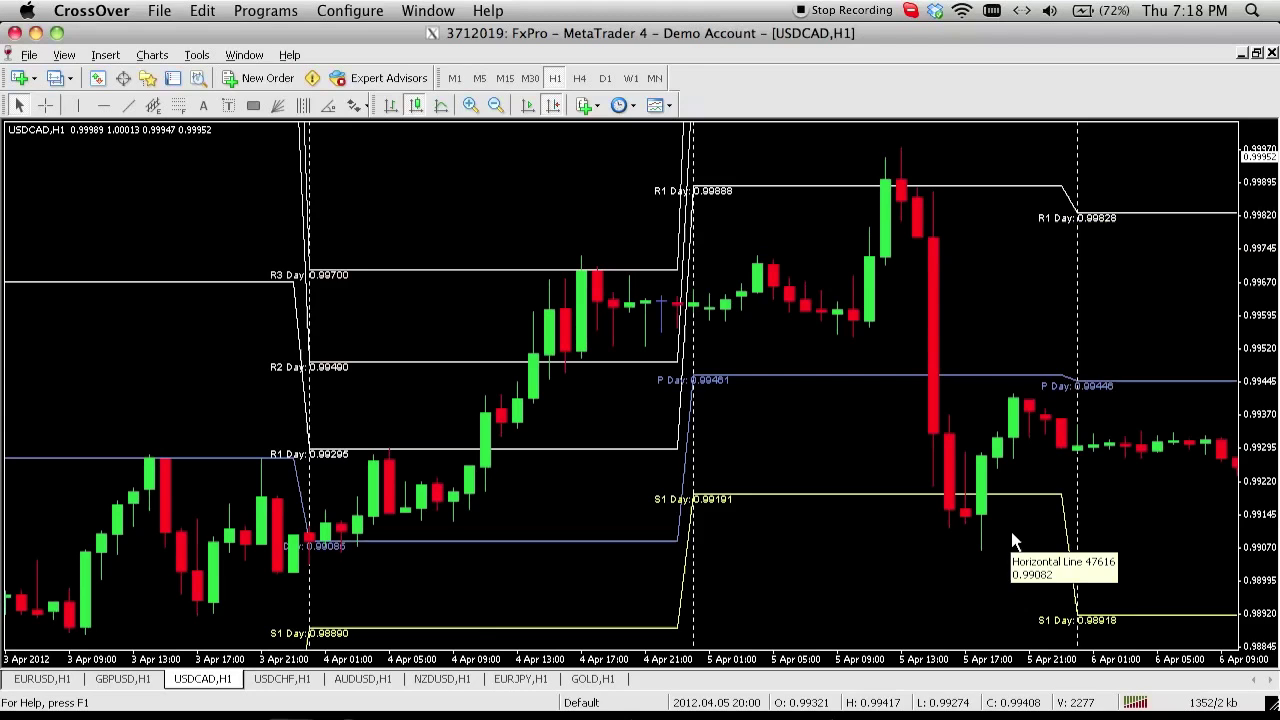
# Place a red down arrow above the 9 April 18:00 candle on the USDCAD chart
pyautogui.hscroll(3, 1075, 518)
pyautogui.hscroll(10, 1043, 518)
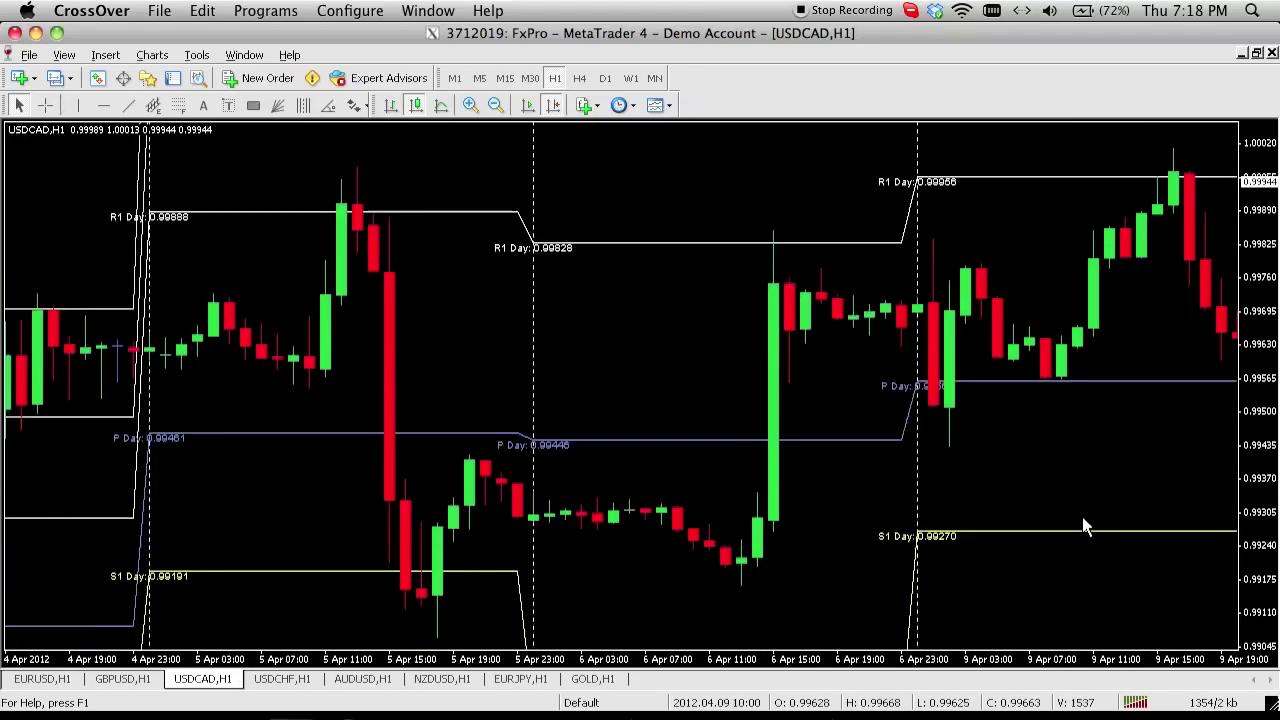
pyautogui.hscroll(7, 1087, 527)
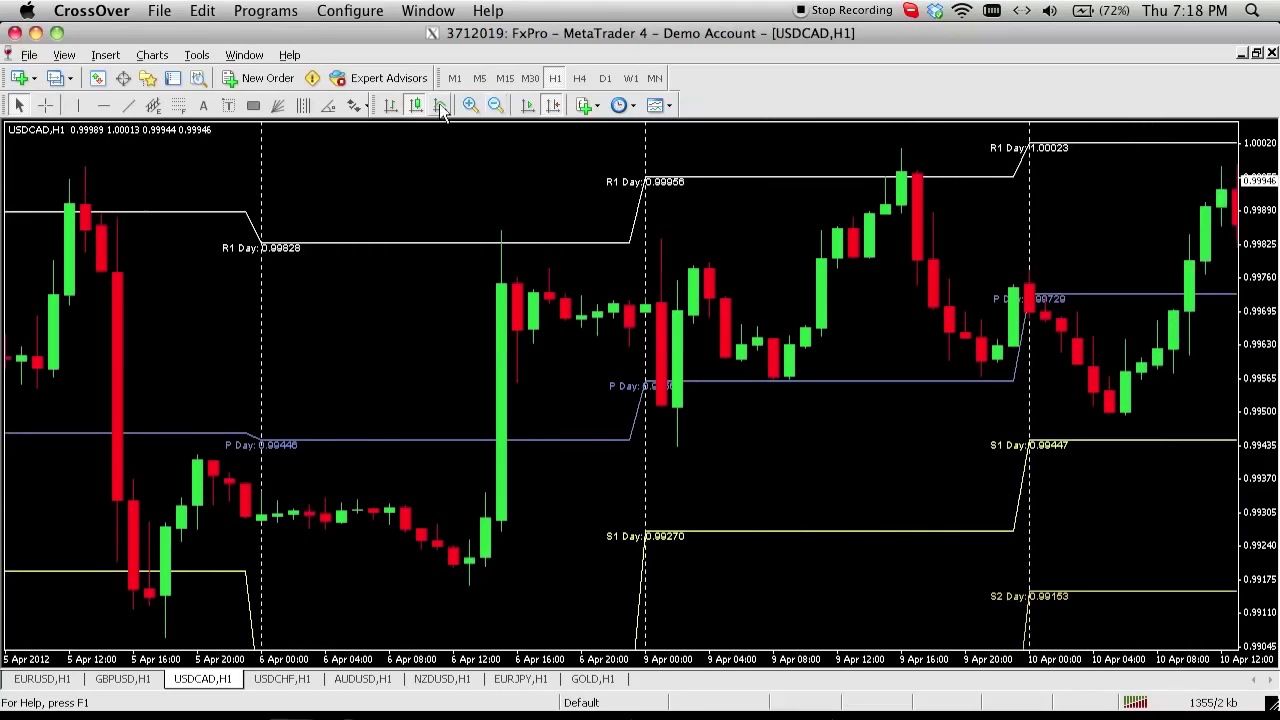
pyautogui.click(358, 107)
pyautogui.click(437, 200)
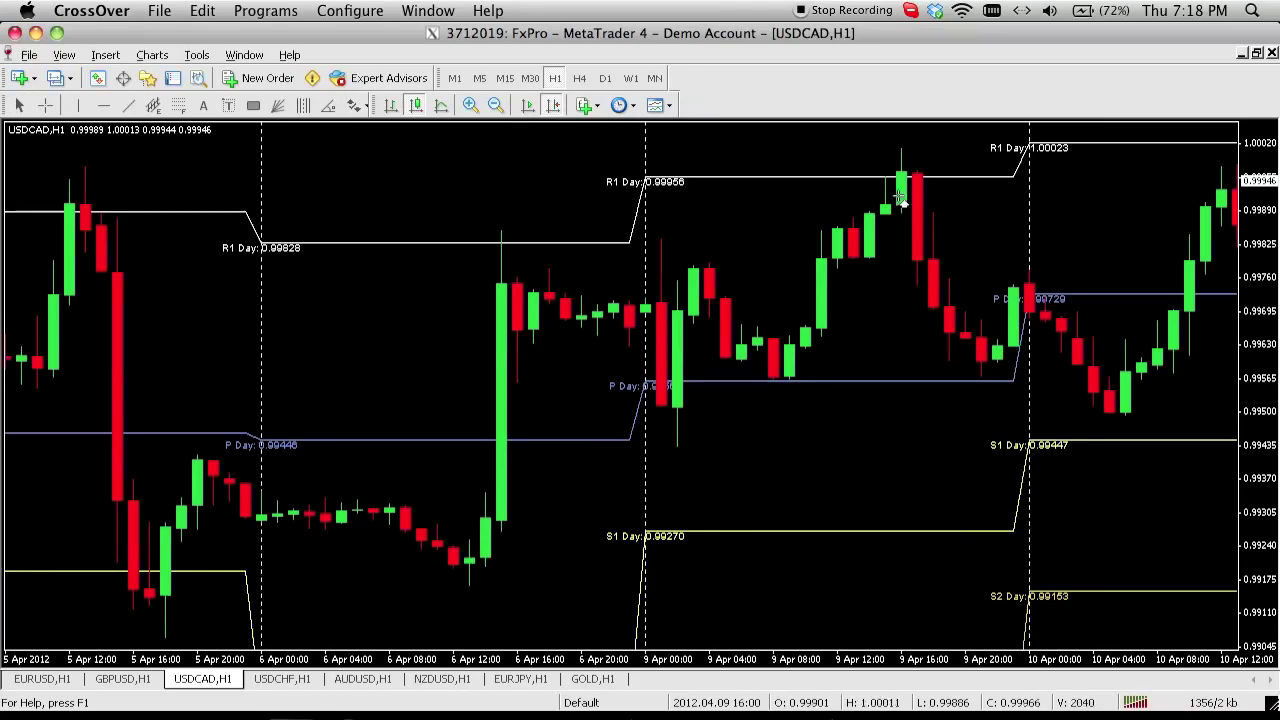
pyautogui.click(933, 182)
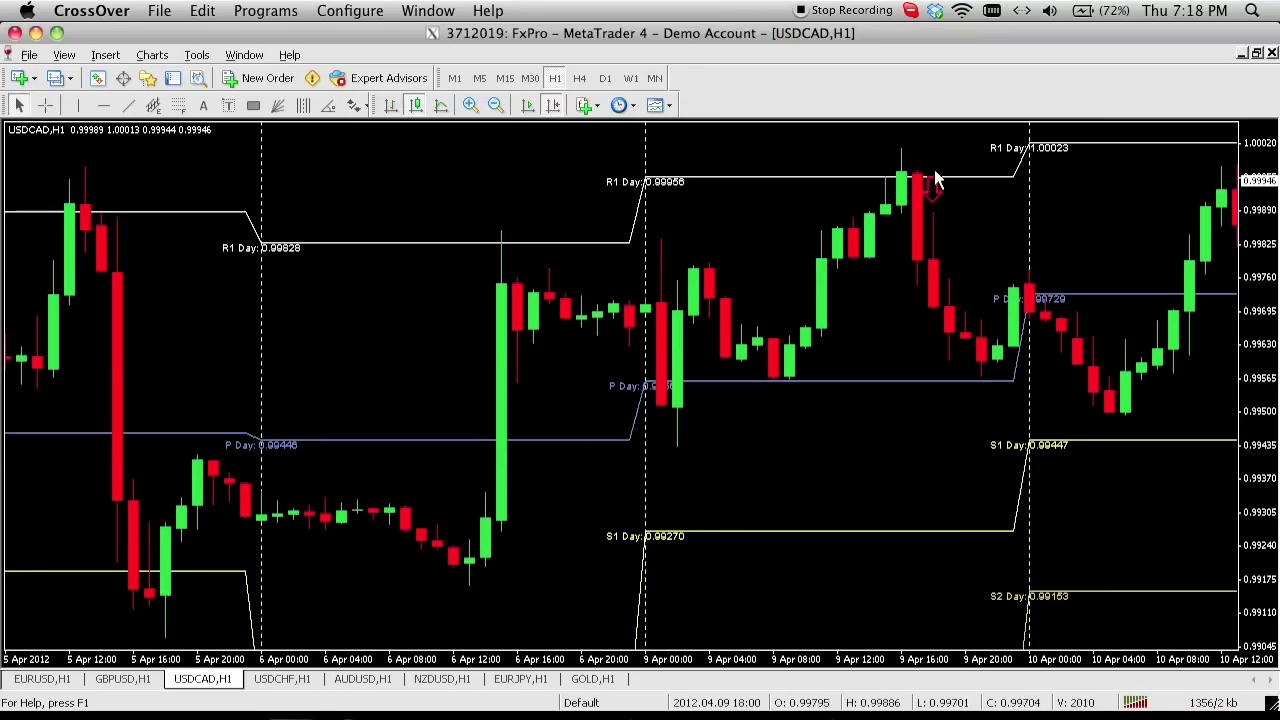
# Draw a horizontal line at 0.99826 along the 6 April R1 level and remove it again
pyautogui.click(103, 105)
pyautogui.click(580, 222)
pyautogui.moveTo(580, 225); pyautogui.dragTo(592, 247)
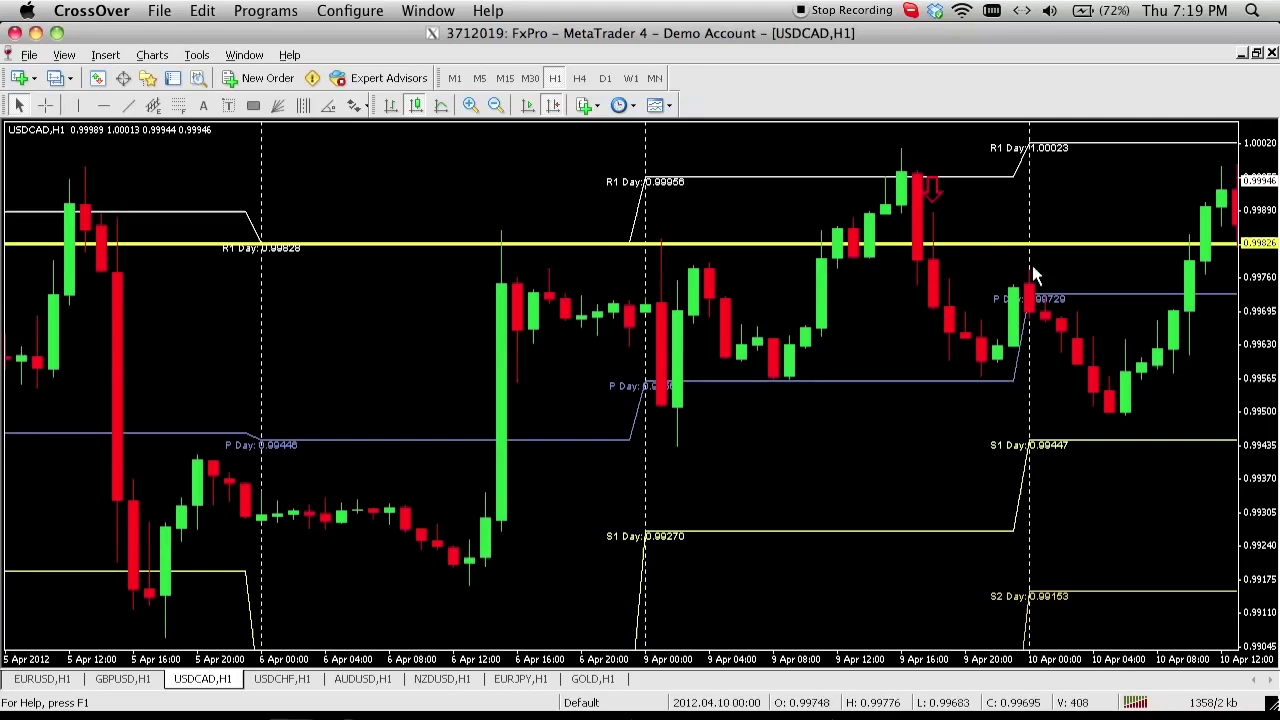
pyautogui.scroll(-4, 1150, 386)
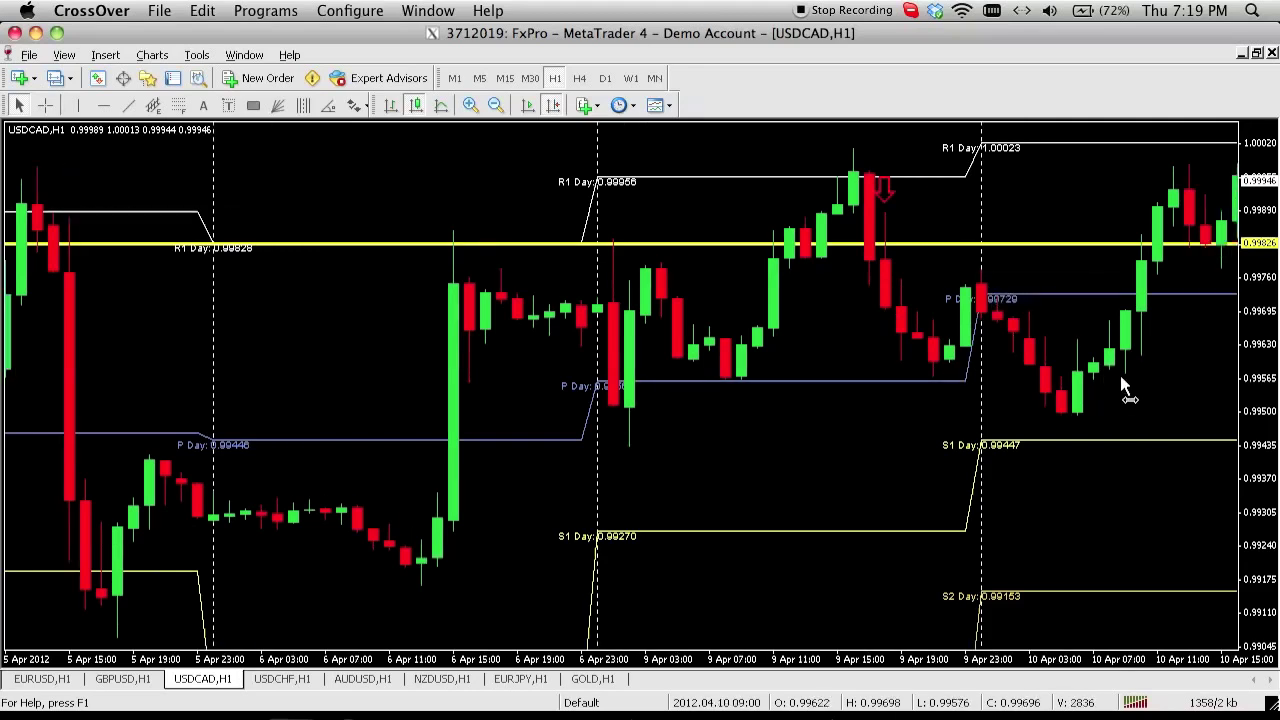
pyautogui.scroll(-3, 1165, 420)
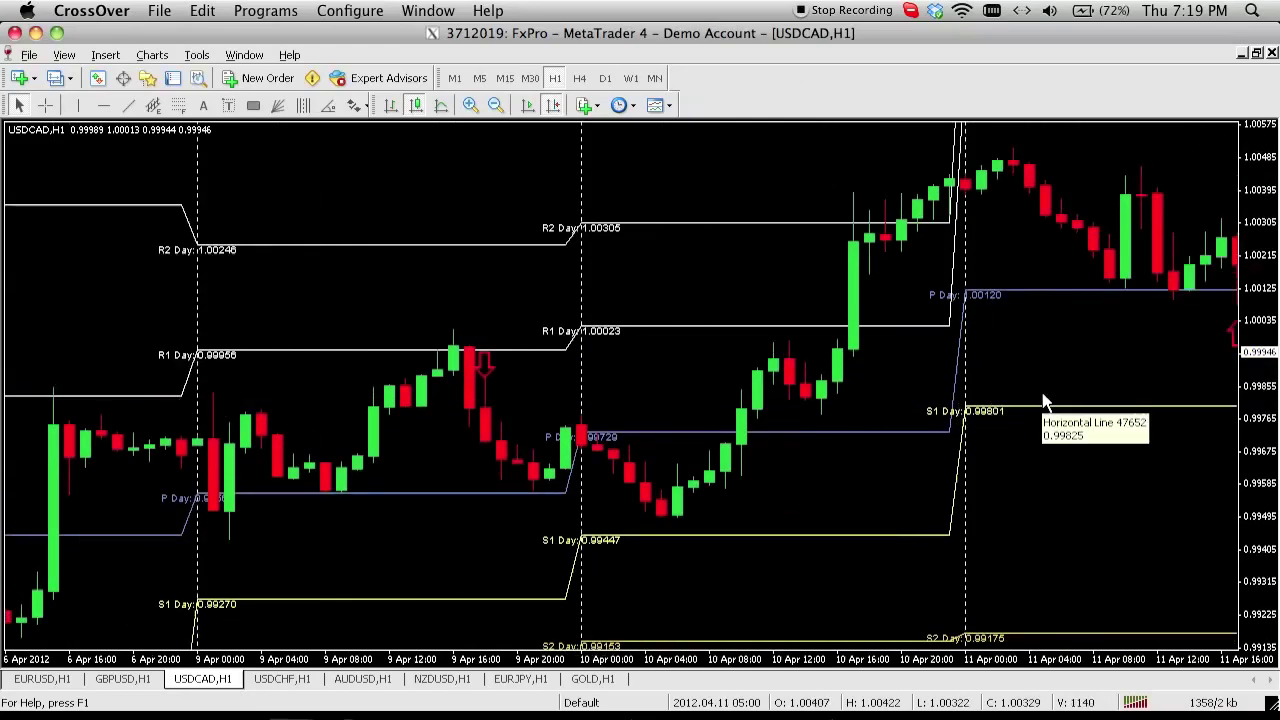
# Switch to the AnyMeeting page in Chrome and read the attendees' latest chat questions about exhaustion candles
pyautogui.press('super+Tab')
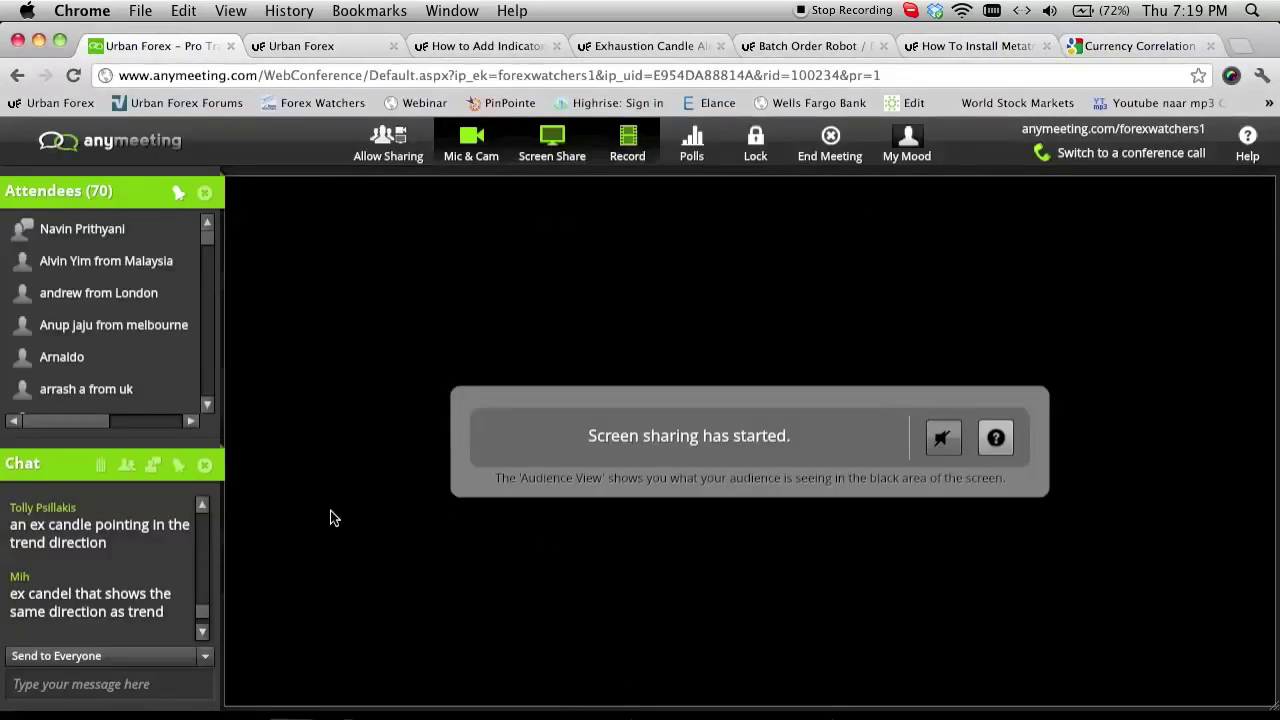
pyautogui.scroll(-8, 203, 634)
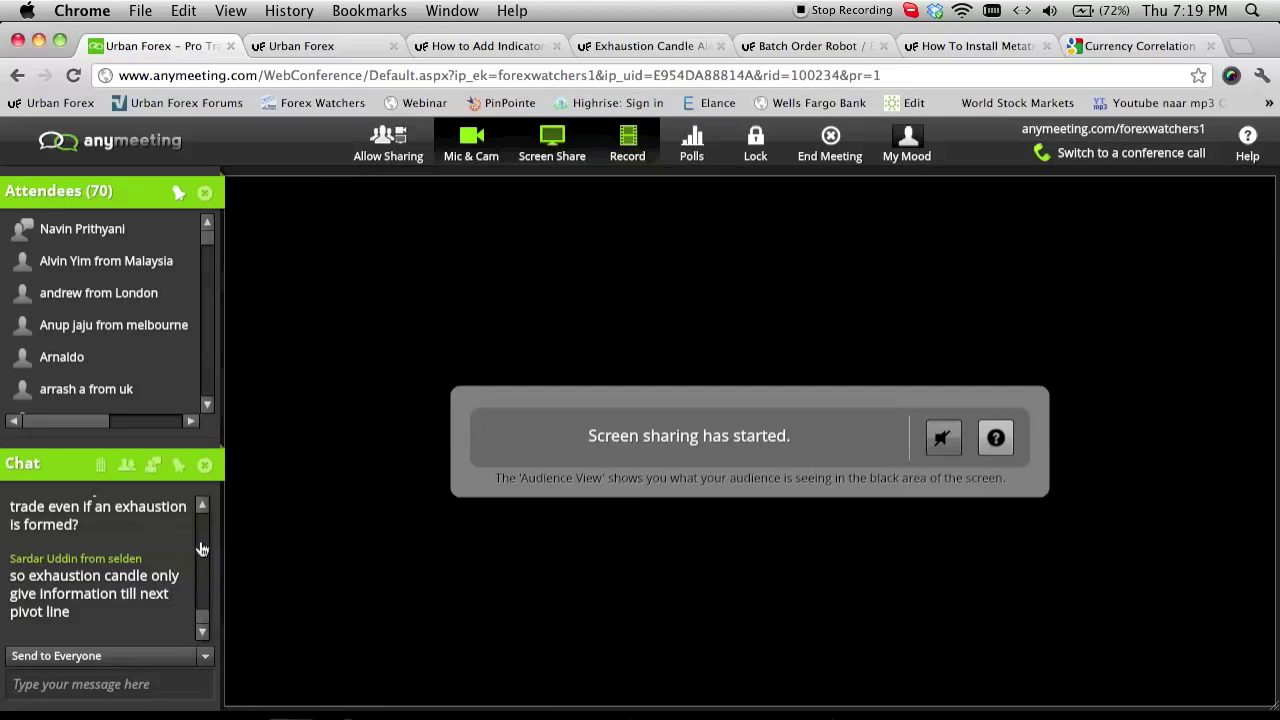
pyautogui.click(203, 506)
pyautogui.click(203, 506)
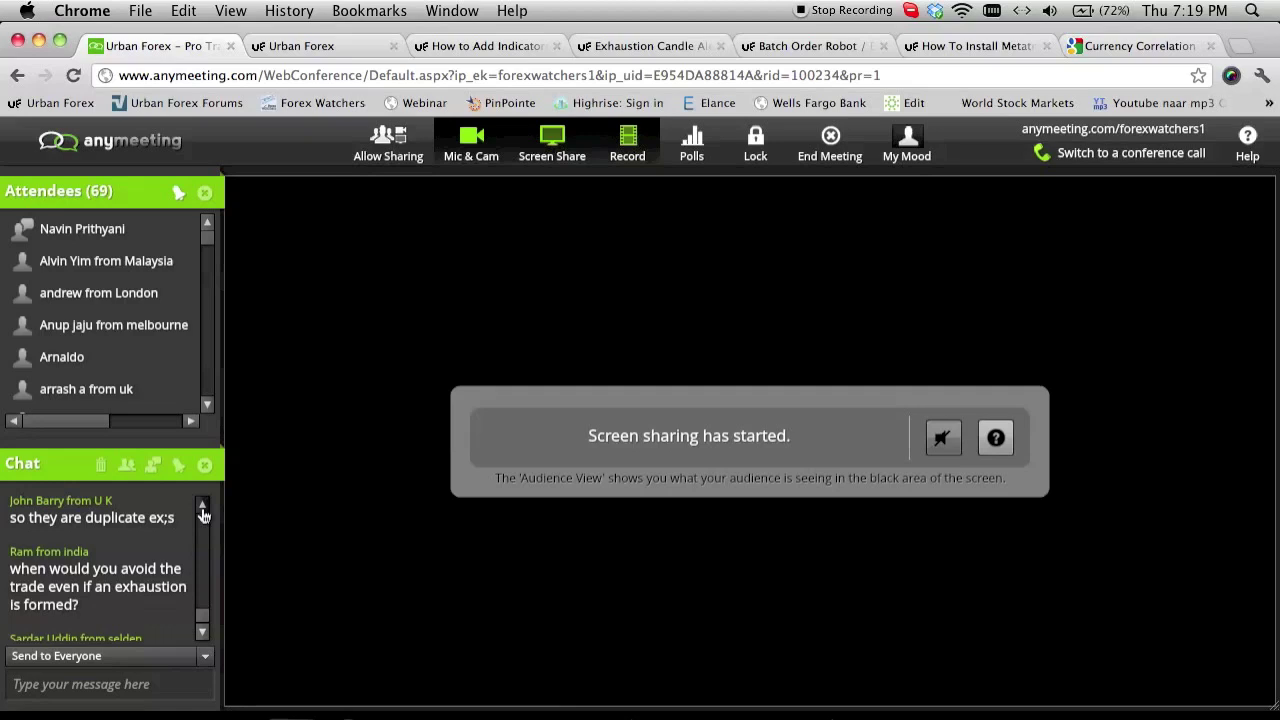
pyautogui.click(203, 632)
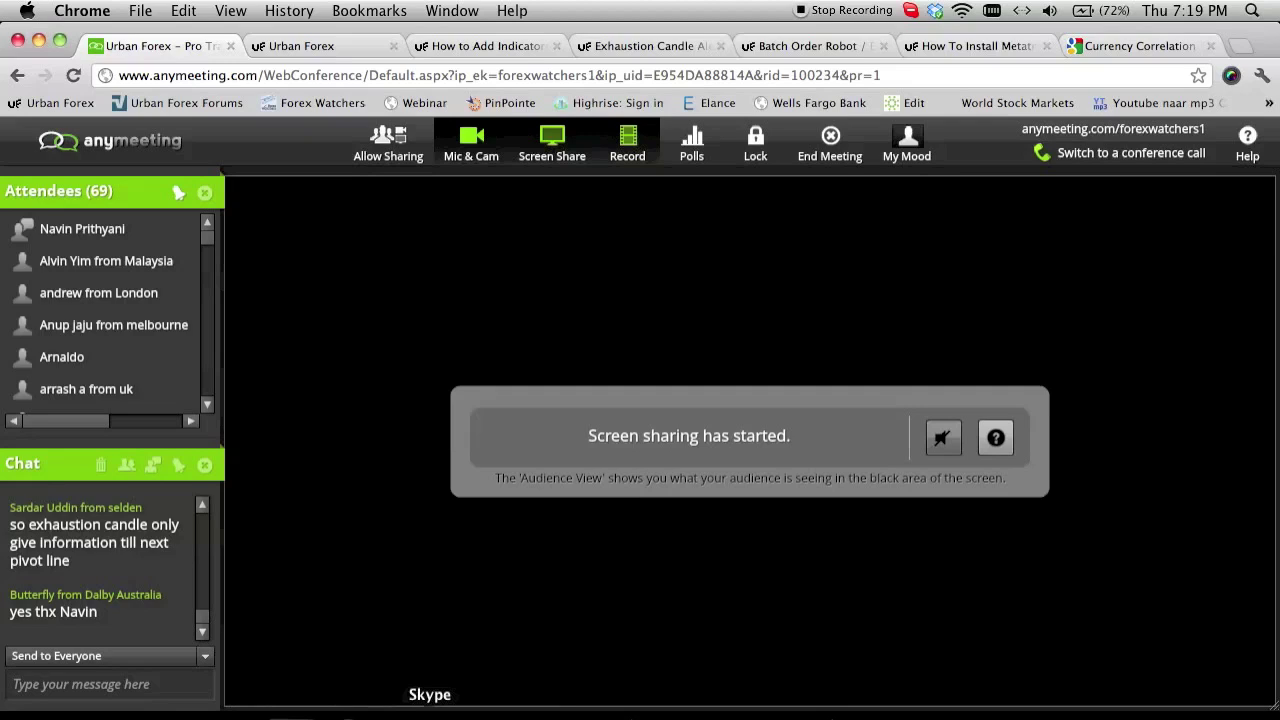
# Bring up the TextEdit topic list over MetaTrader and mark the False Exhaustions line
pyautogui.click(300, 712)
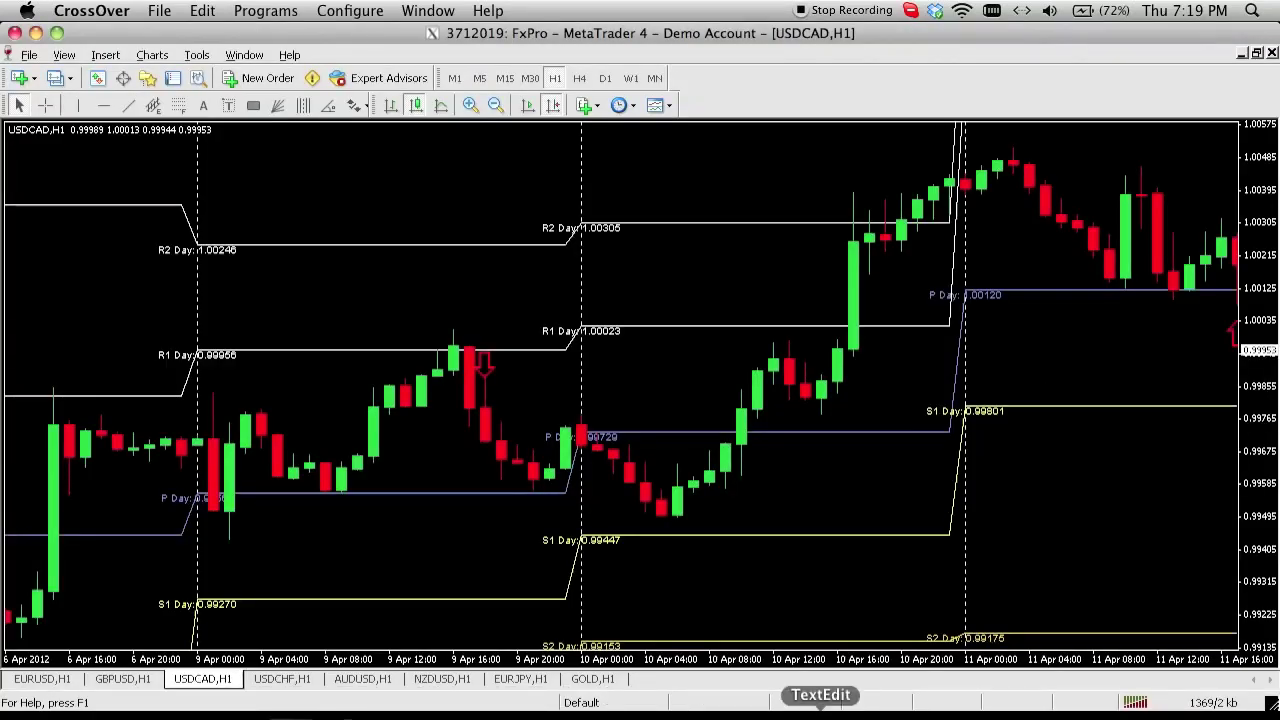
pyautogui.click(822, 712)
pyautogui.click(735, 271)
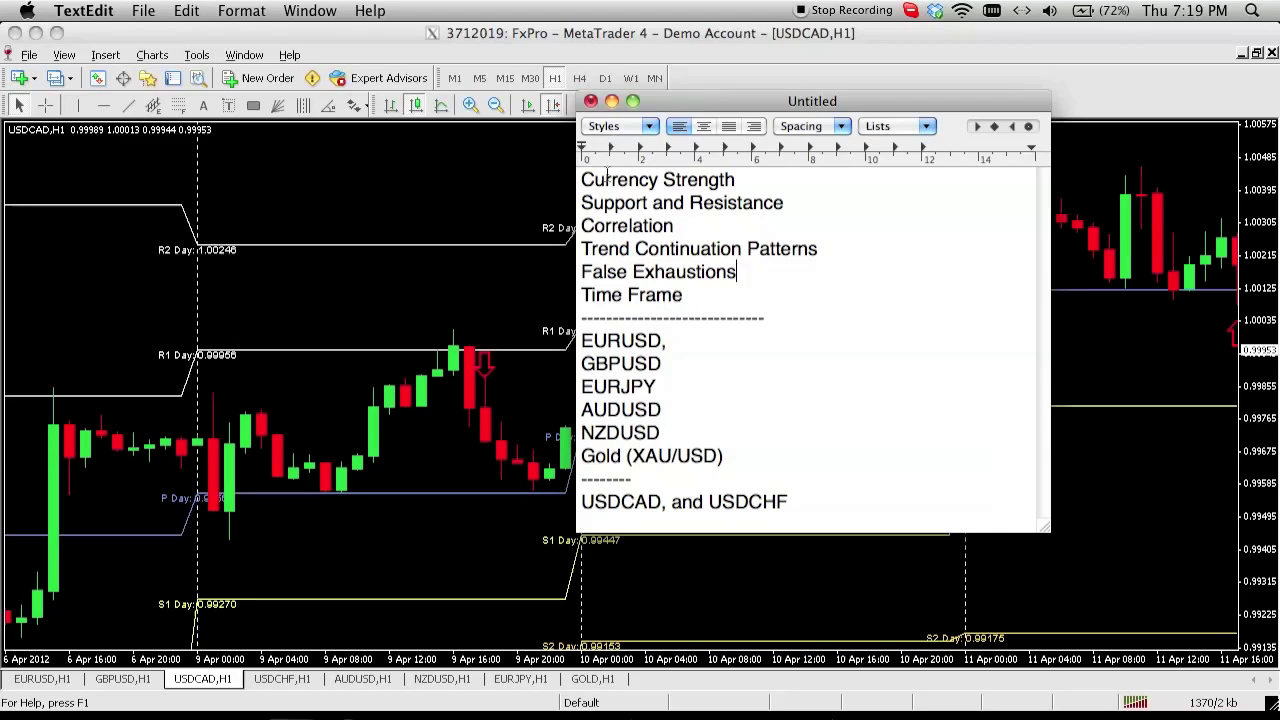
# Return to the USDCAD chart, delete the 9 April 18:00 down arrow and nudge the up arrow closer beneath the 11 April 17:00 candle
pyautogui.click(510, 367)
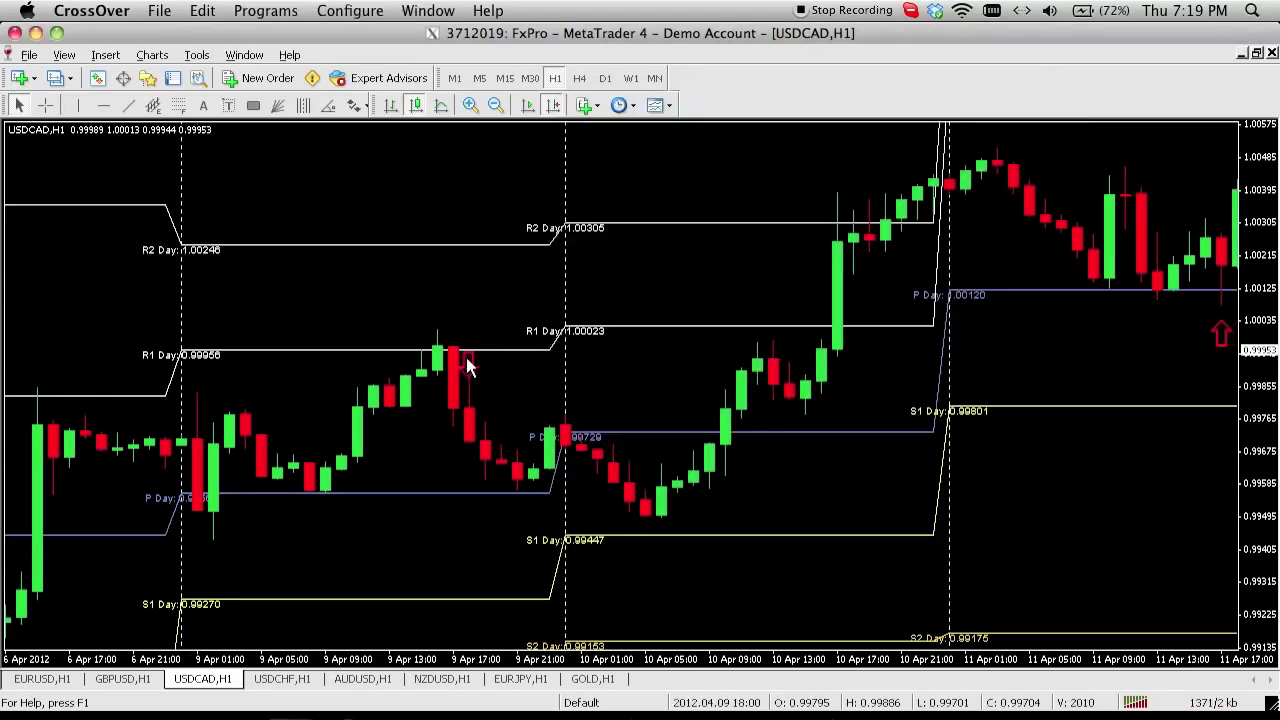
pyautogui.scroll(-5, 700, 335)
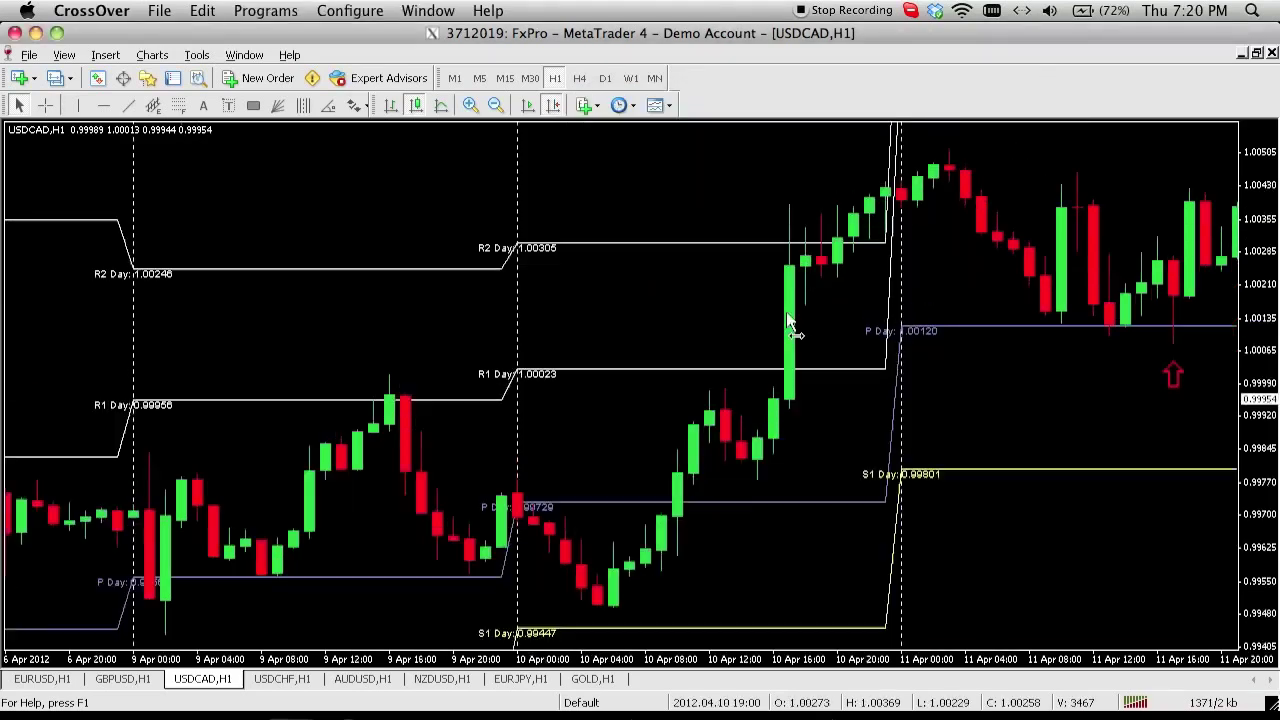
pyautogui.doubleClick(1000, 383)
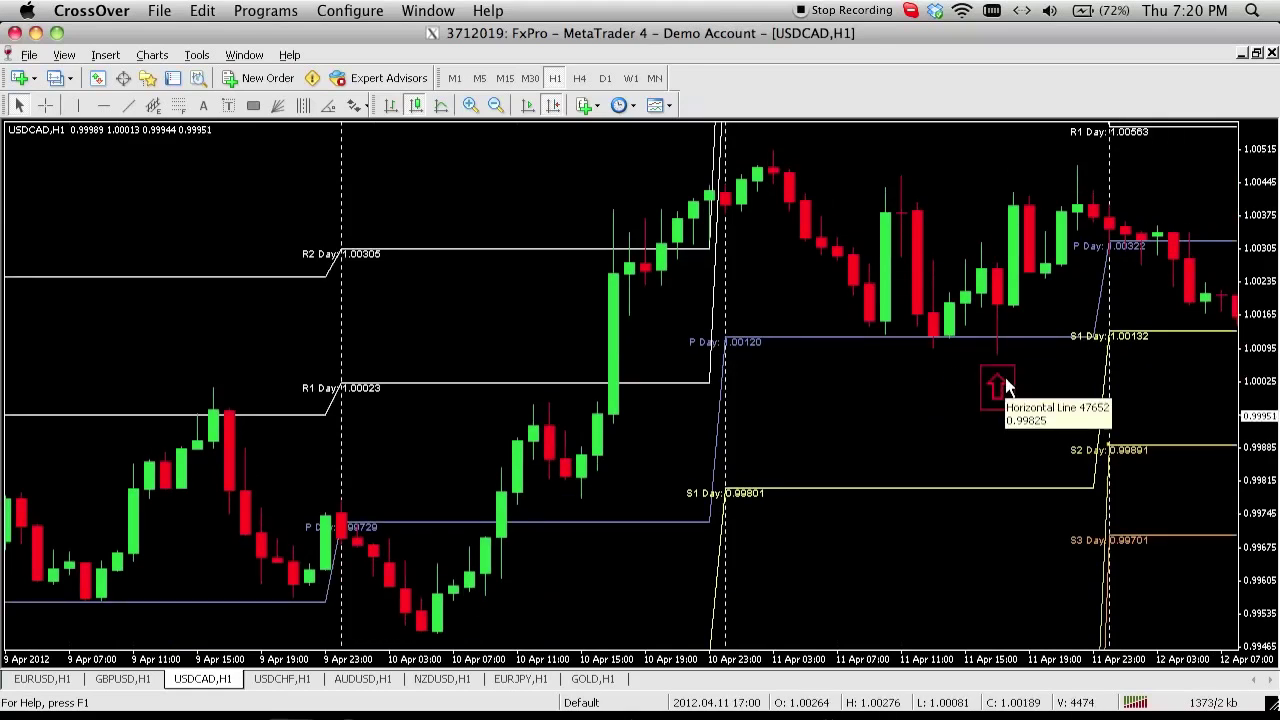
pyautogui.doubleClick(1002, 380)
pyautogui.doubleClick(1000, 372)
pyautogui.moveTo(1003, 373); pyautogui.dragTo(1003, 368)
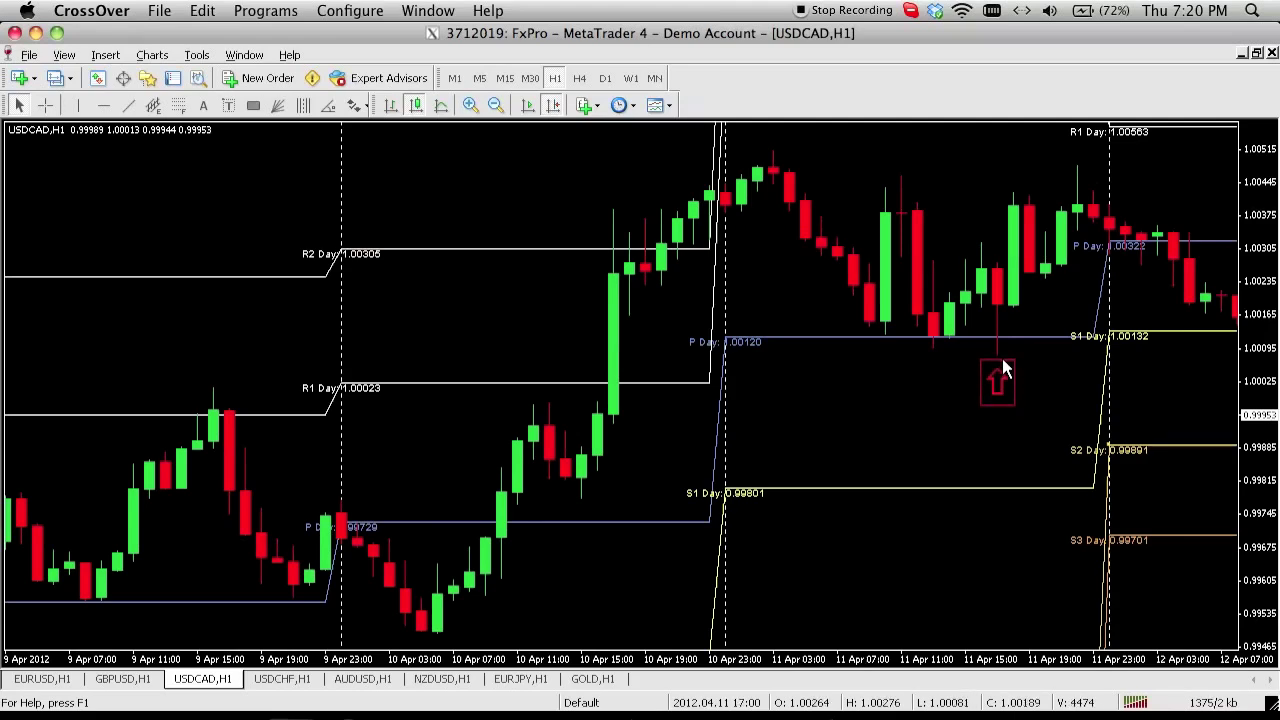
pyautogui.doubleClick(1003, 368)
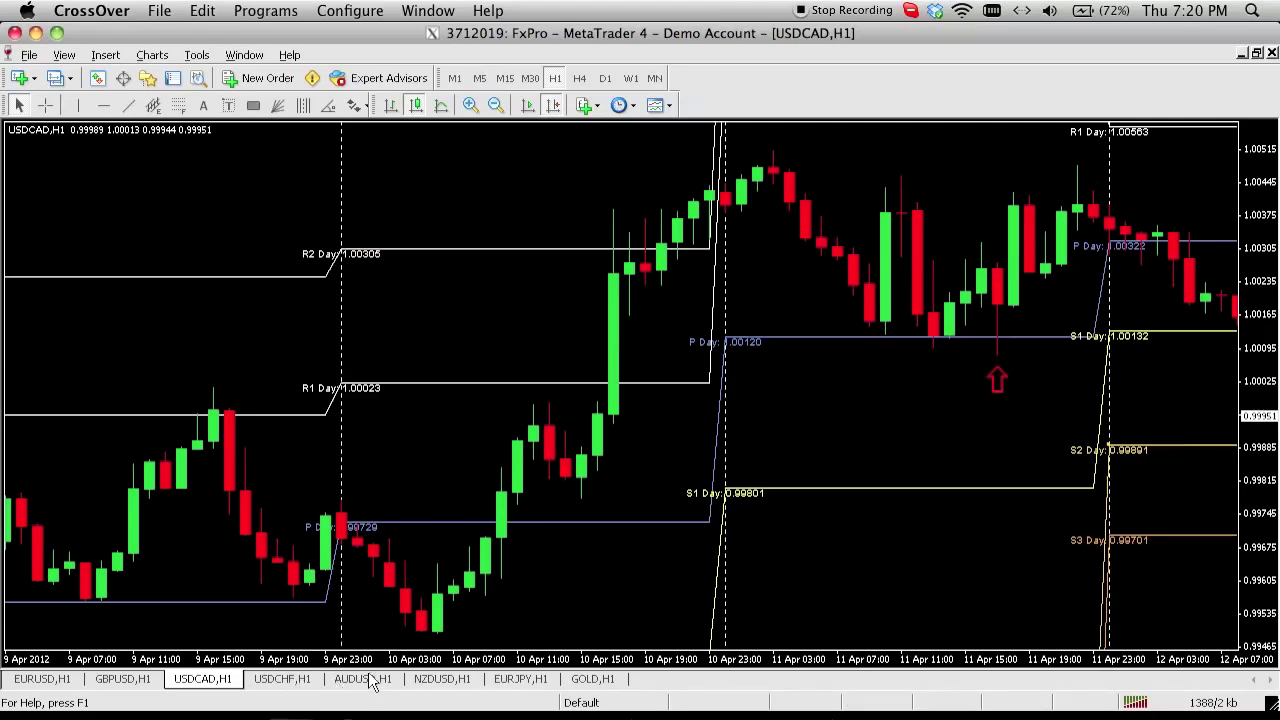
# Delete the red up arrow below the 11 April 17:00 candle
pyautogui.moveTo(840, 421); pyautogui.dragTo(708, 420)
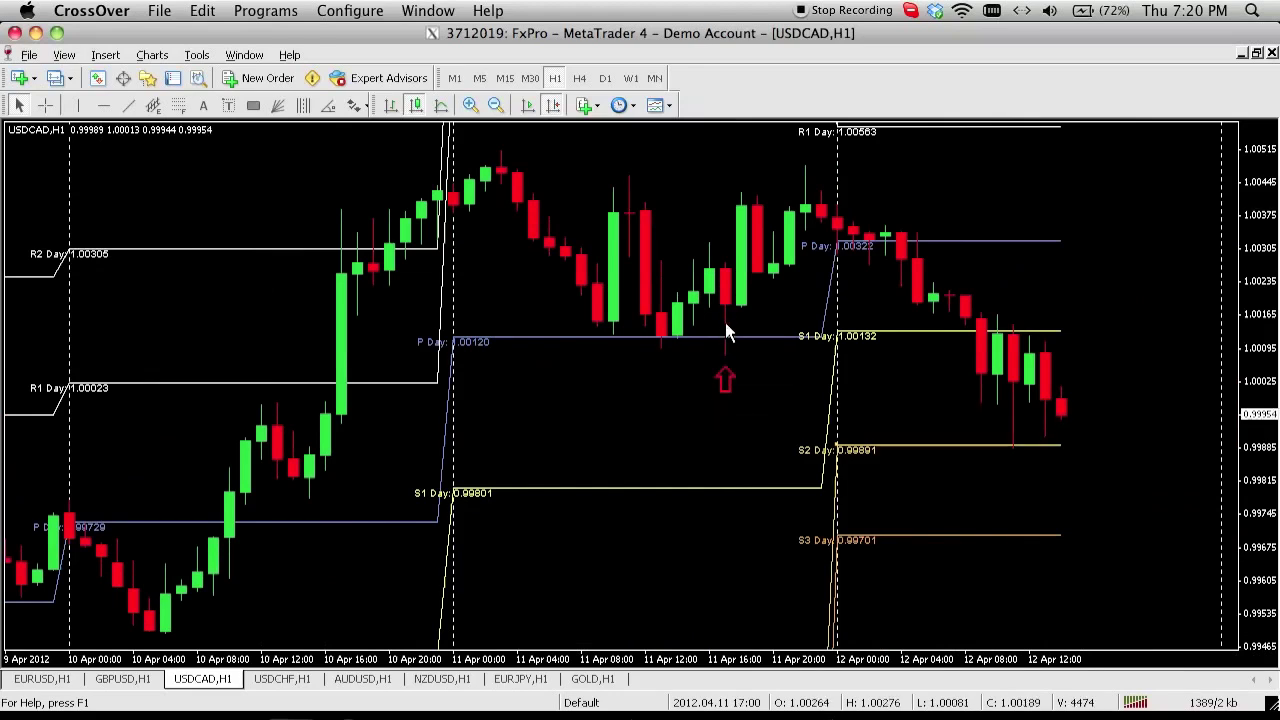
pyautogui.doubleClick(727, 378)
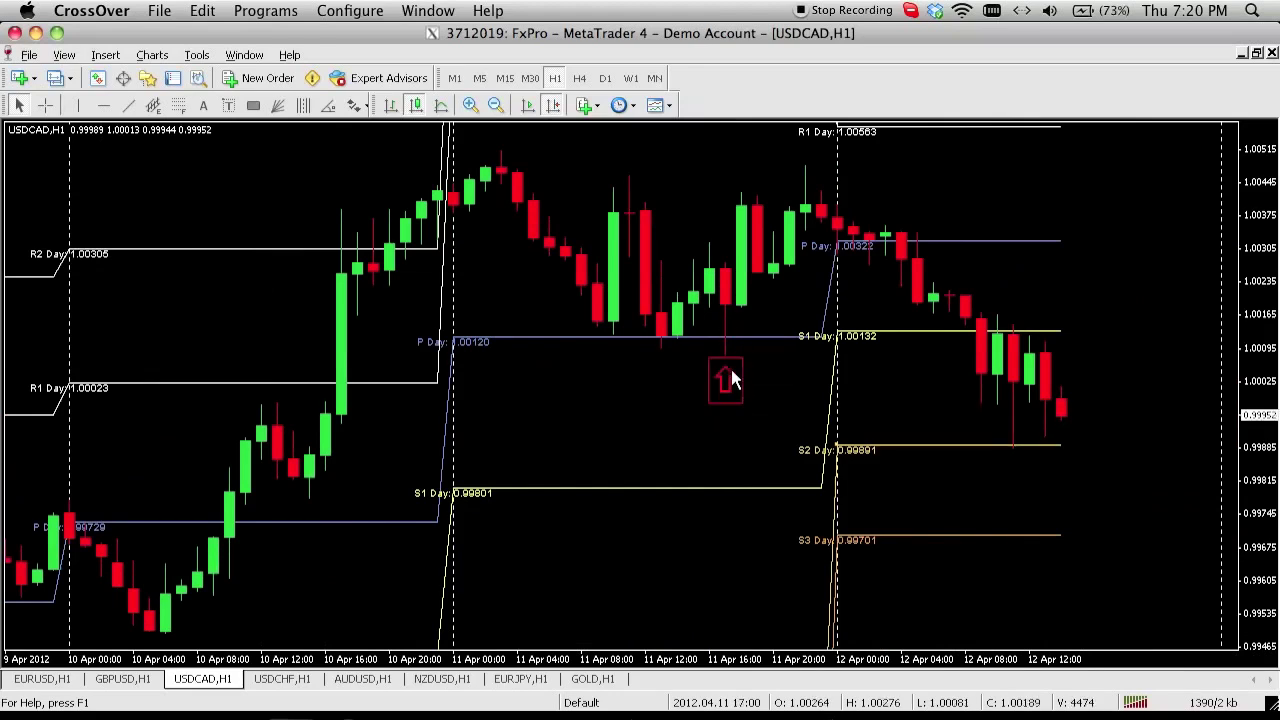
pyautogui.press('Delete')
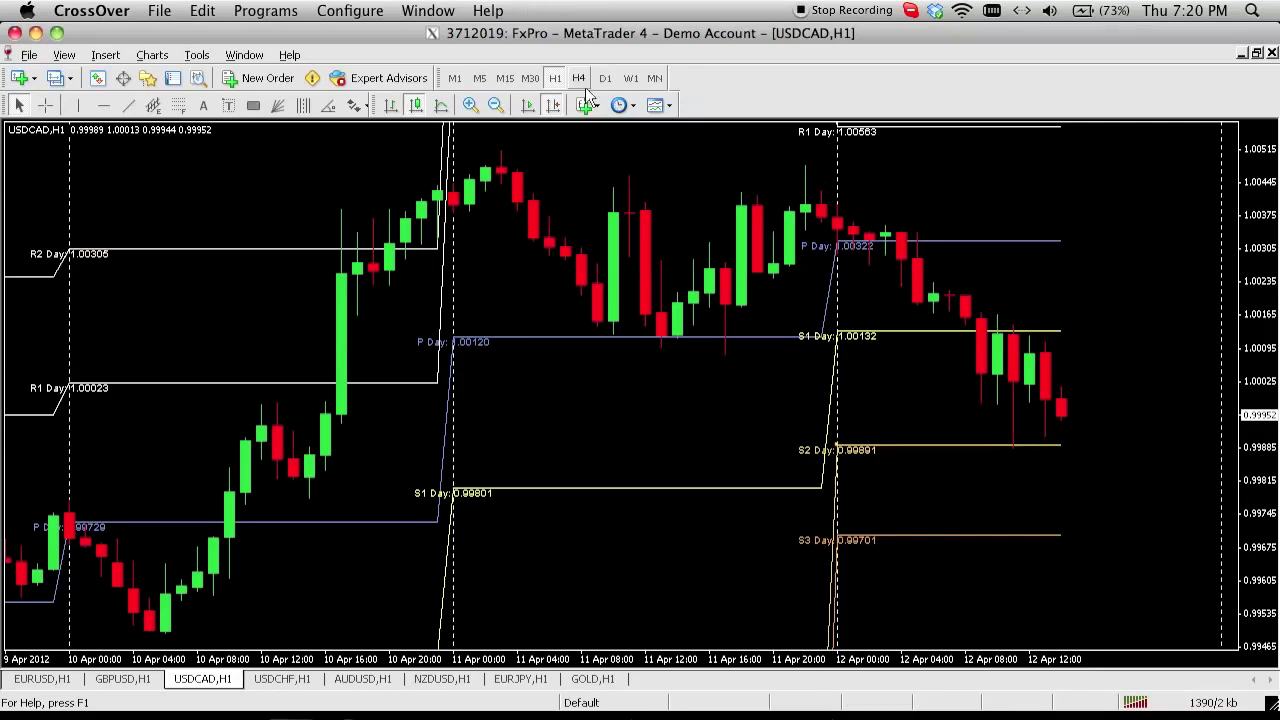
# Place a red down arrow above the 11 April 22:00 candle on the USDCAD chart
pyautogui.click(358, 106)
pyautogui.click(400, 203)
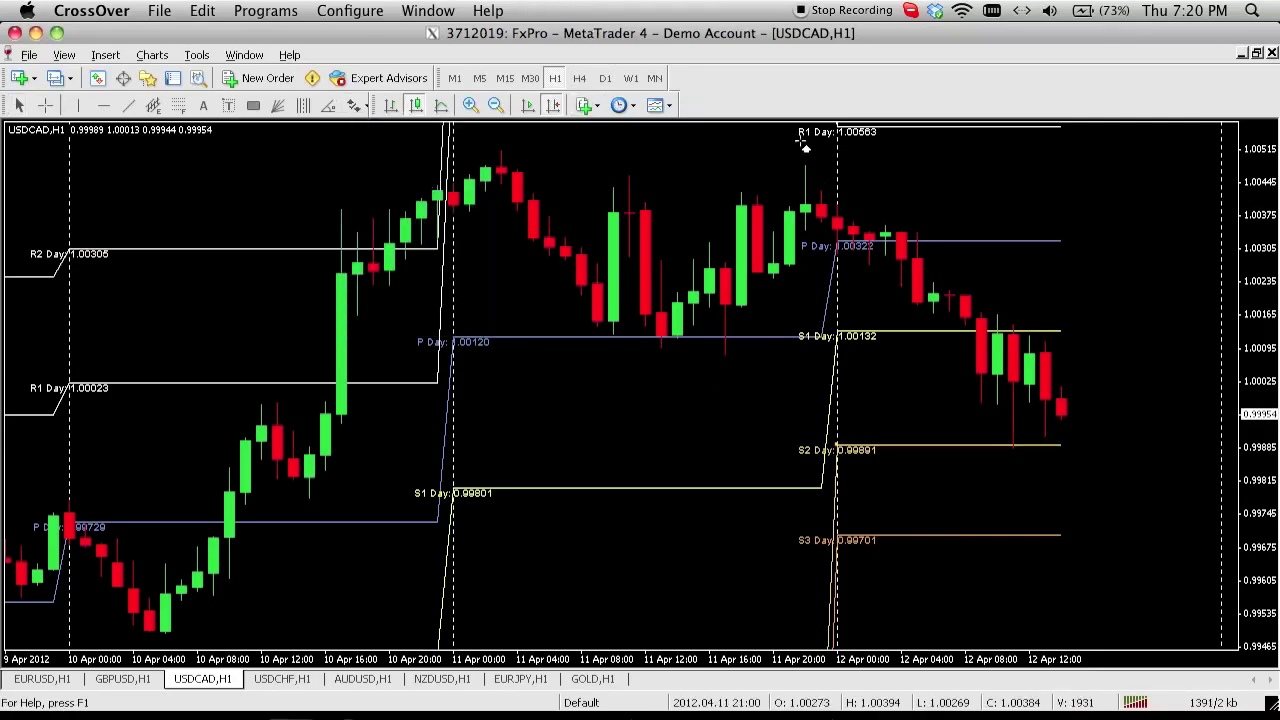
pyautogui.click(803, 145)
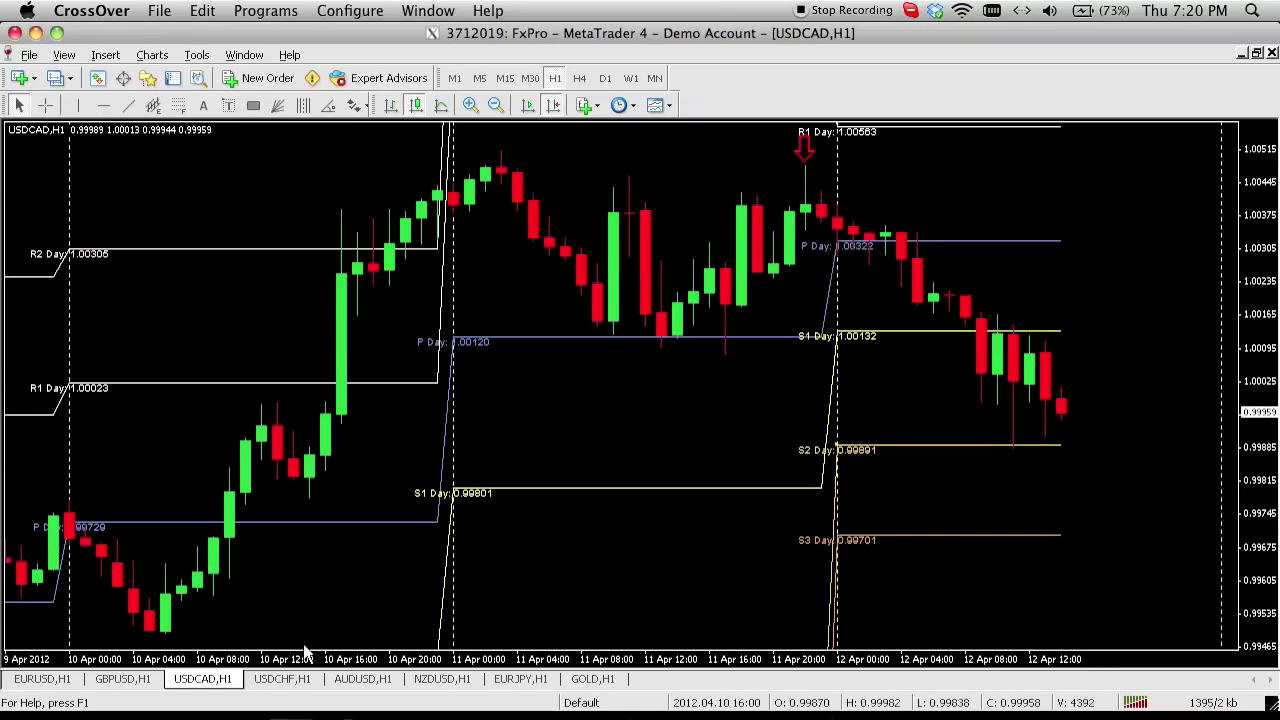
# Switch back to the AnyMeeting page in Chrome and read the new chat questions on trend continuation and exhaustion trades
pyautogui.click(560, 712)
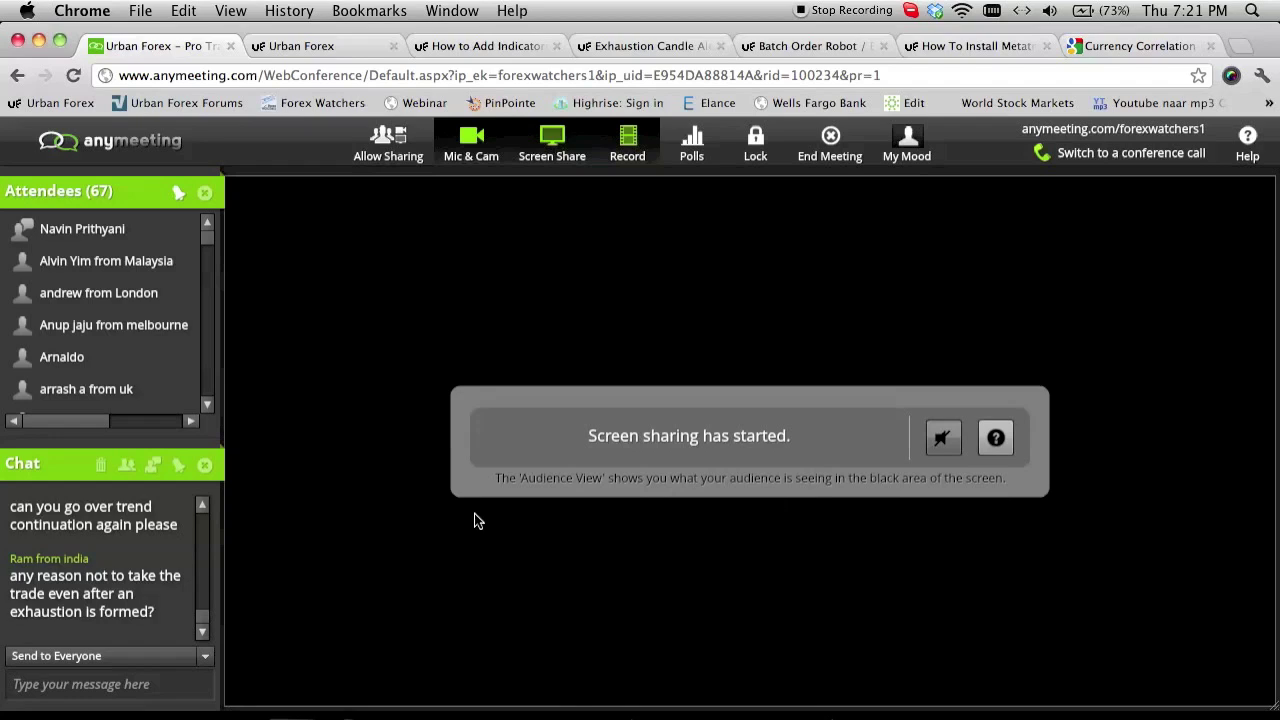
pyautogui.click(202, 506)
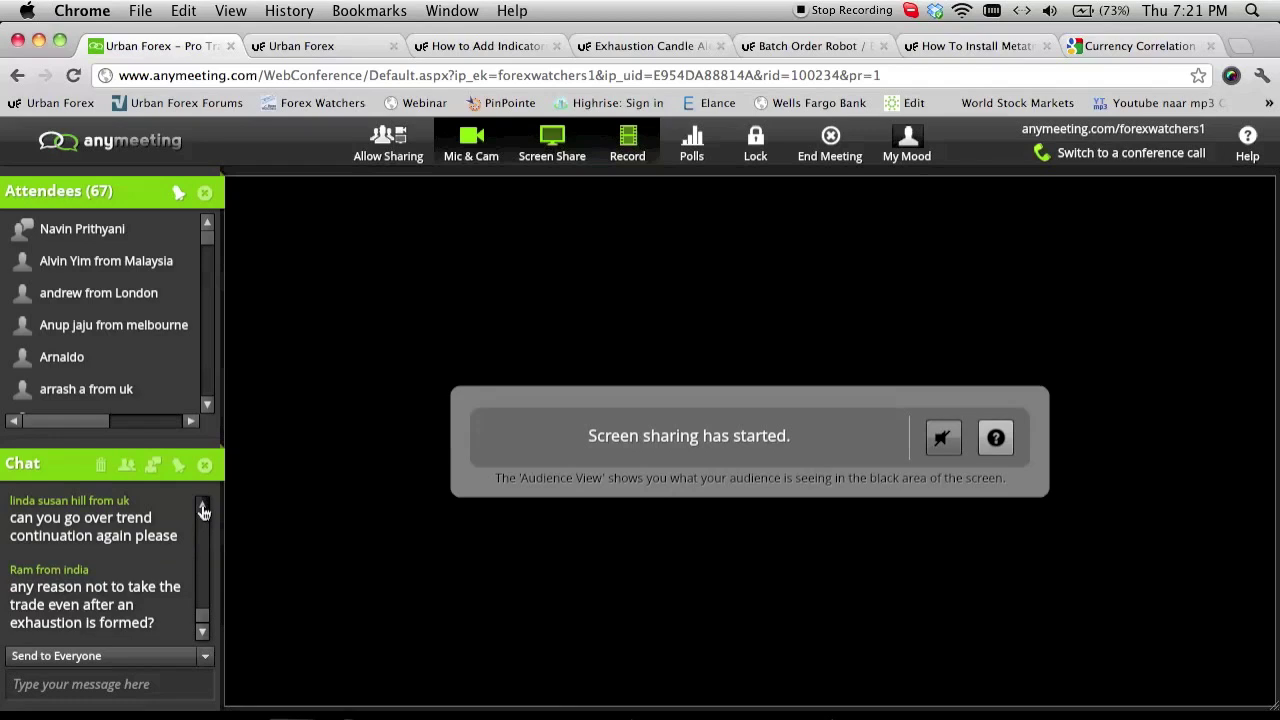
pyautogui.click(202, 506)
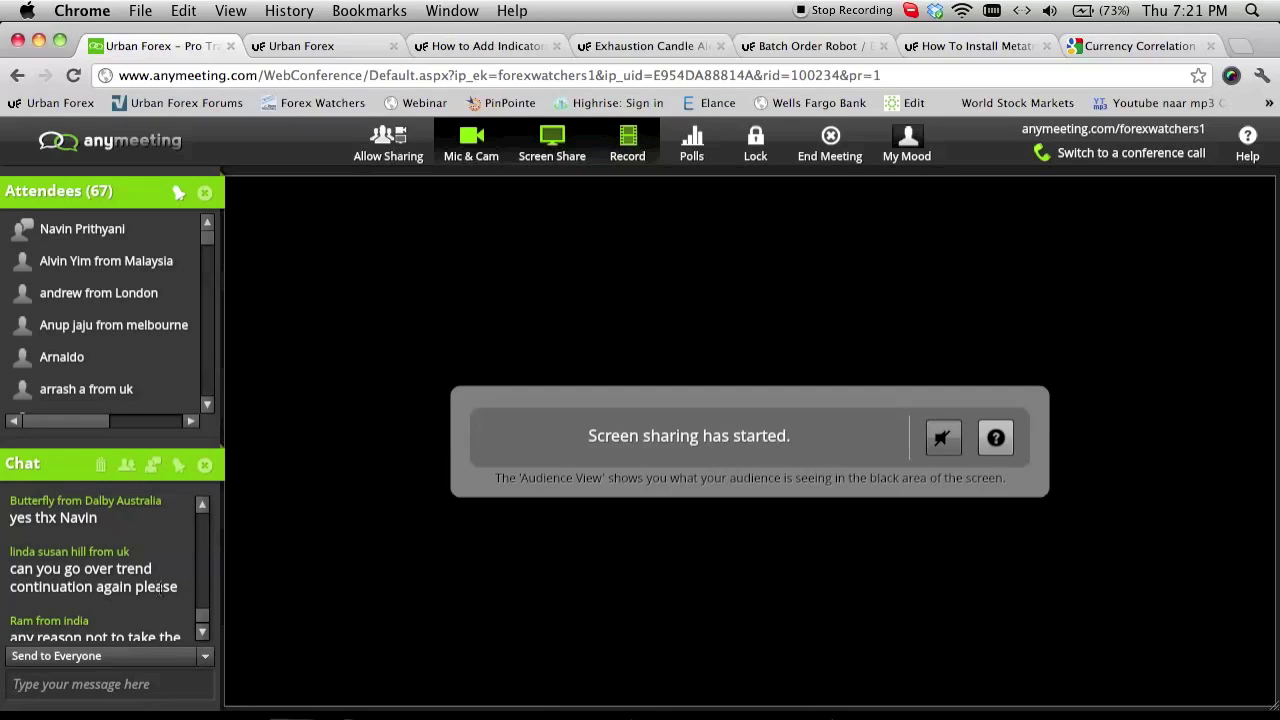
# Switch to MetaTrader, open the USDCHF chart at its latest candles and place a red up arrow beneath the 11 April 17:00 candle
pyautogui.click(310, 712)
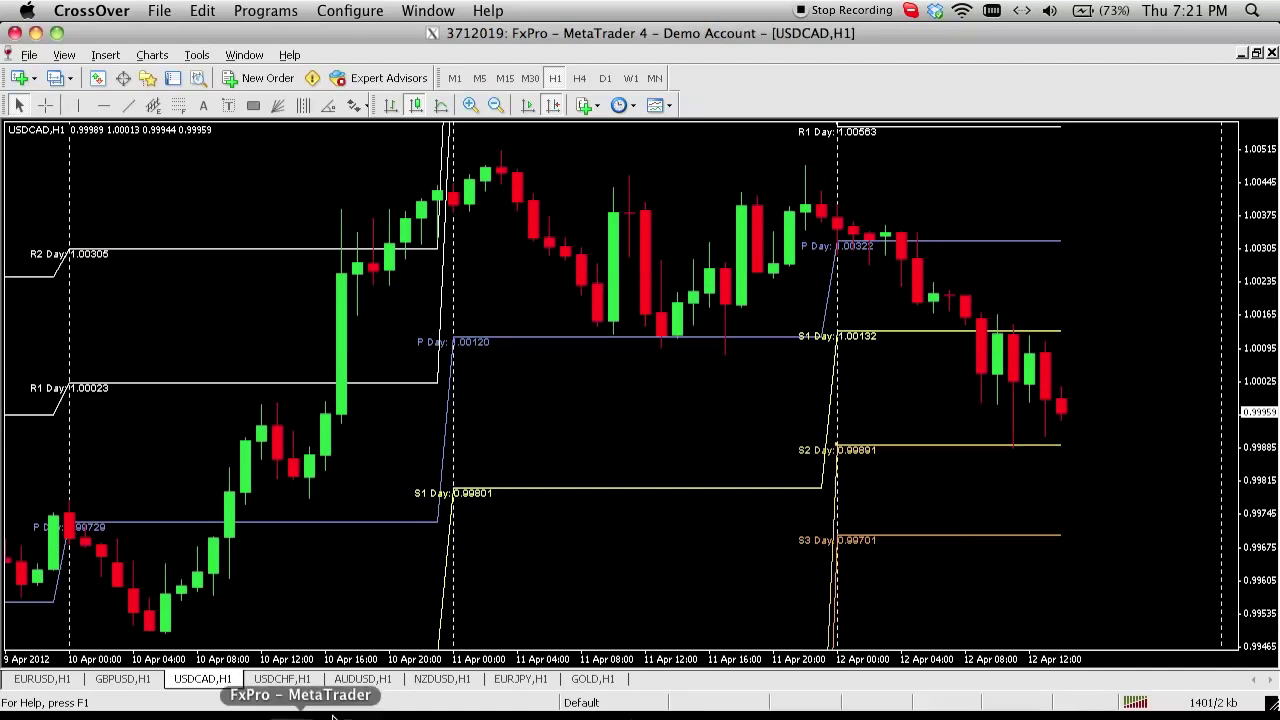
pyautogui.click(282, 679)
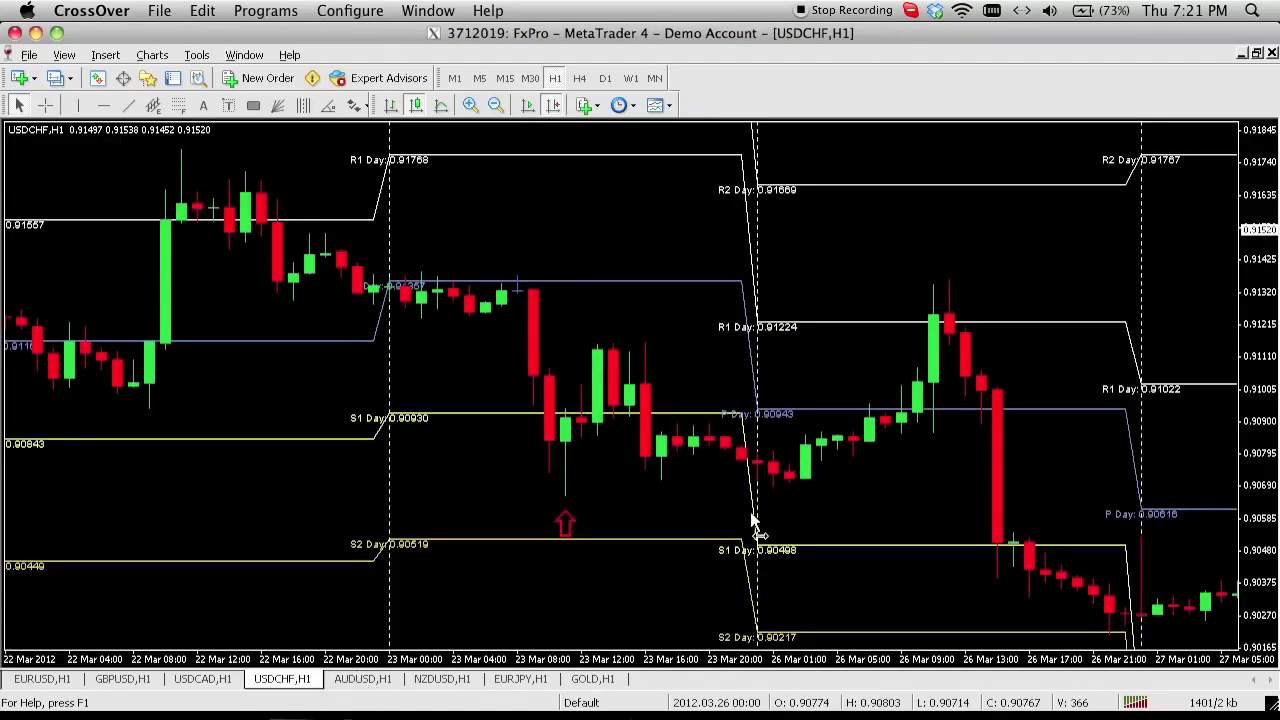
pyautogui.scroll(-6, 757, 523)
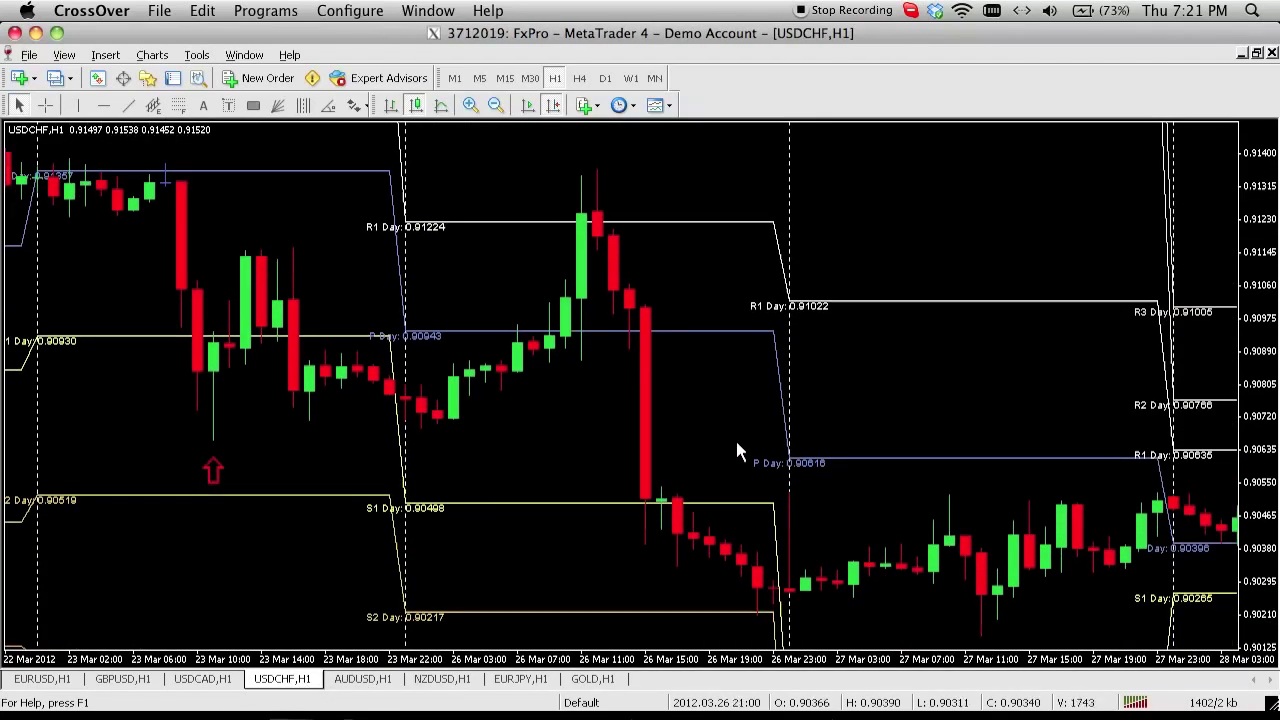
pyautogui.scroll(-8, 730, 440)
pyautogui.moveTo(958, 404); pyautogui.dragTo(636, 346)
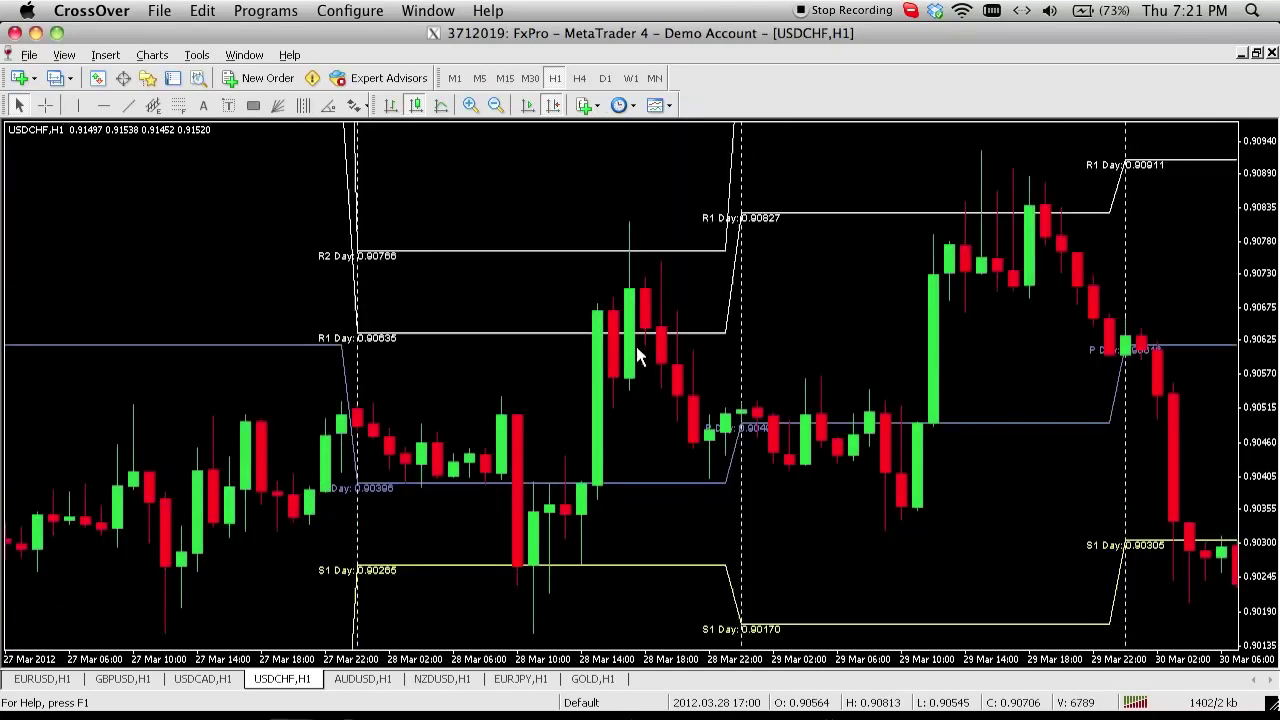
pyautogui.click(559, 110)
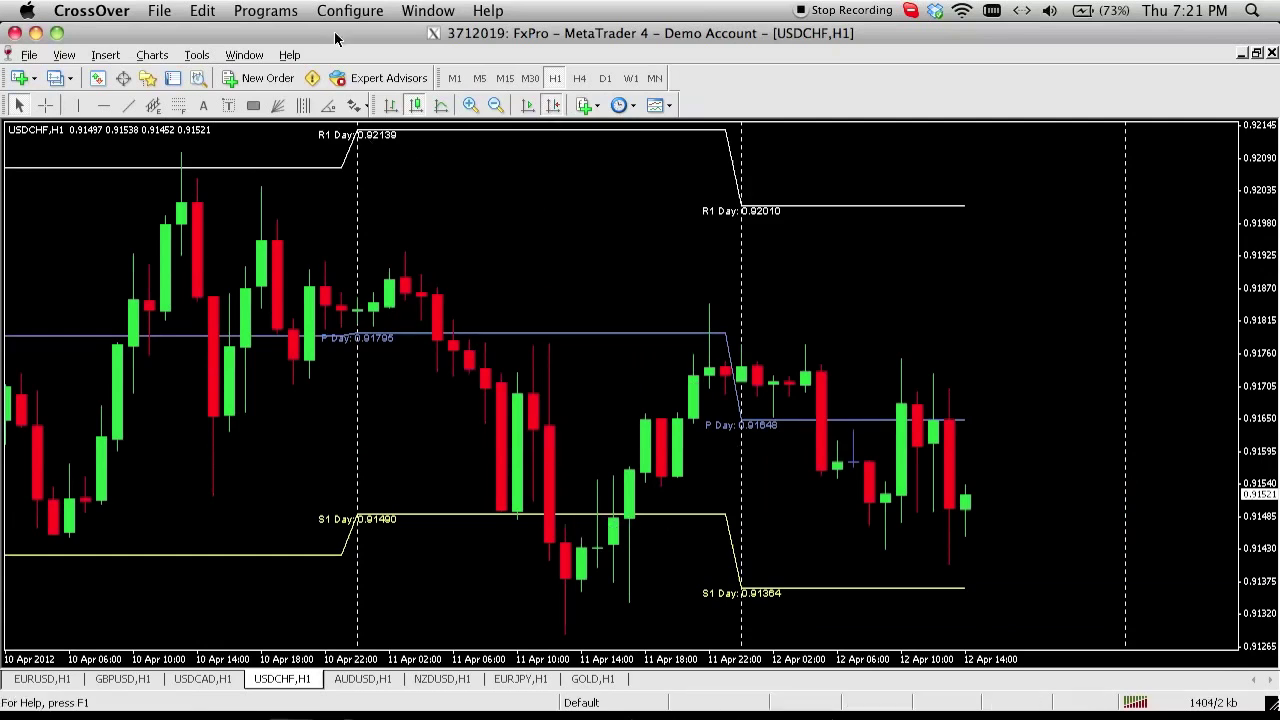
pyautogui.click(356, 105)
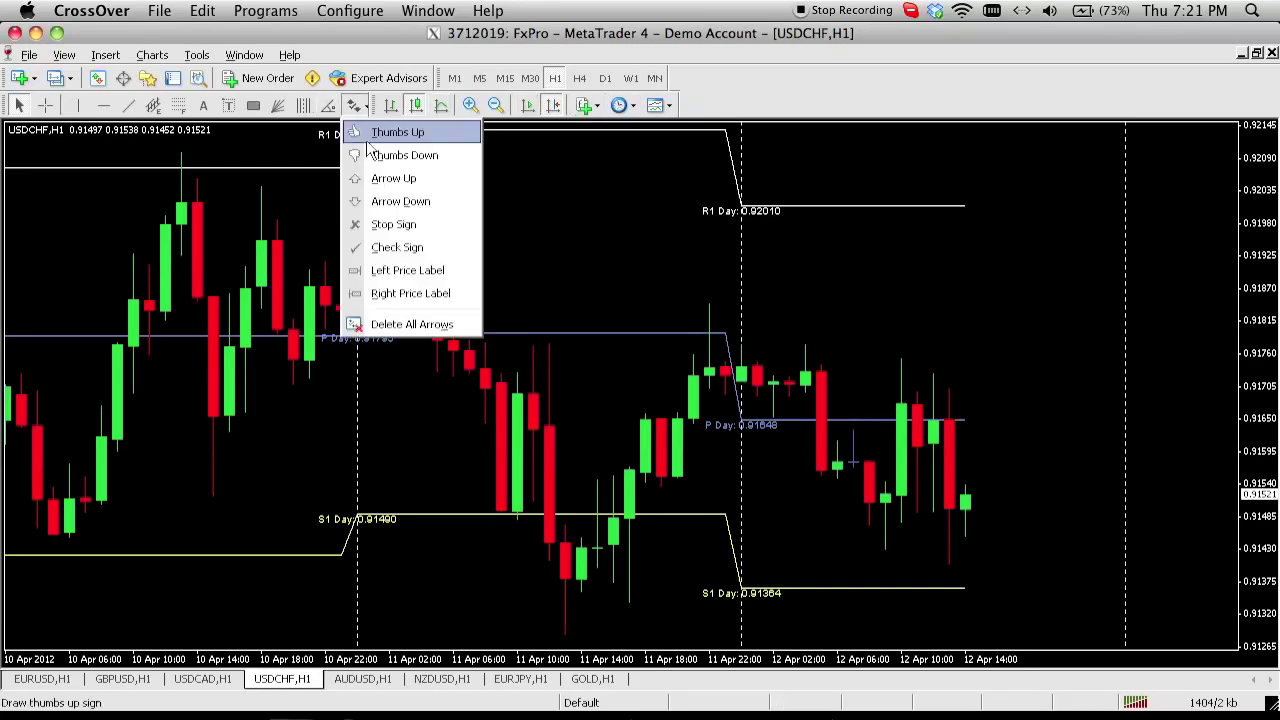
pyautogui.click(392, 190)
pyautogui.click(628, 622)
pyautogui.moveTo(674, 491); pyautogui.dragTo(749, 491)
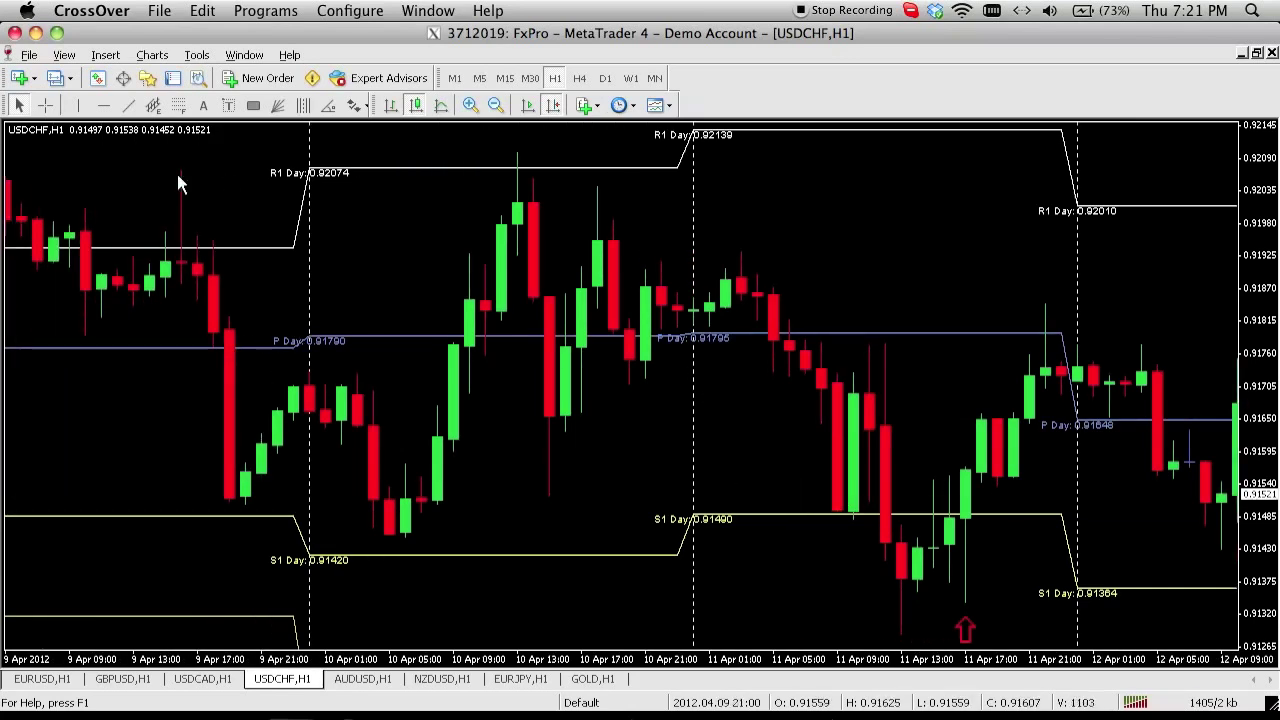
# Draw yellow horizontal lines at 0.91491 and 0.91417 along the S1 levels on the USDCHF chart
pyautogui.click(103, 105)
pyautogui.click(834, 514)
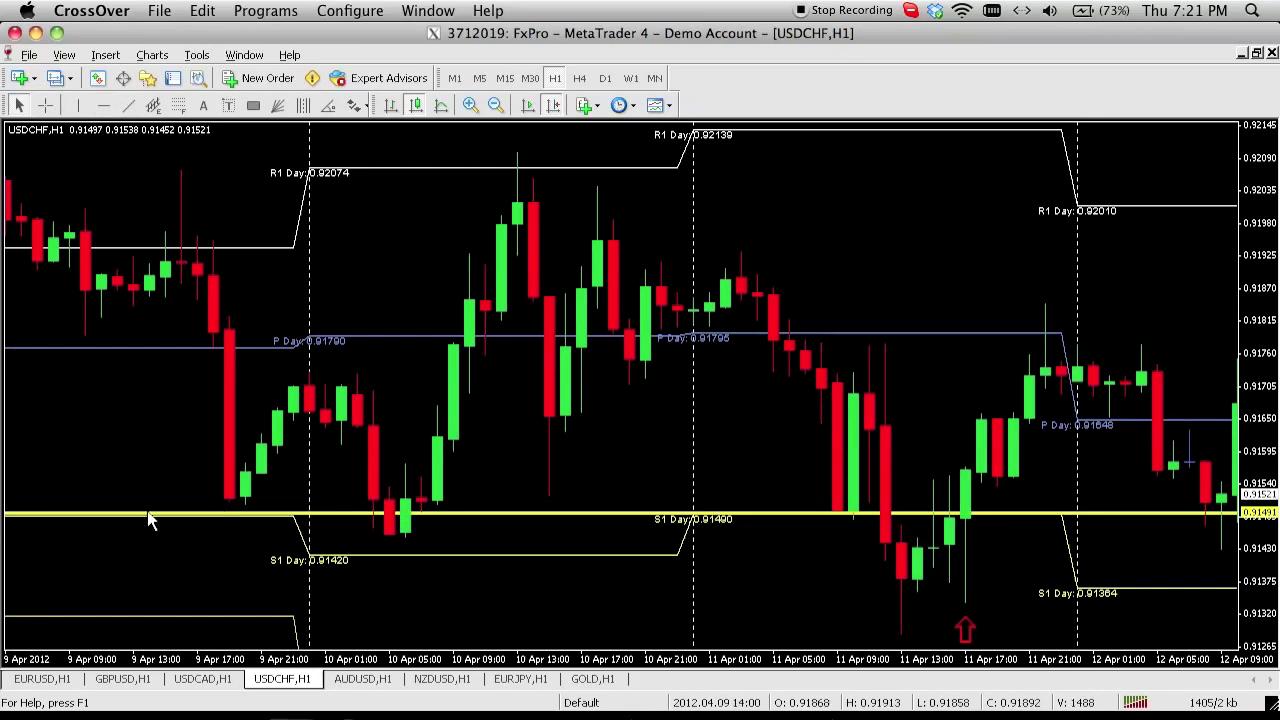
pyautogui.click(106, 106)
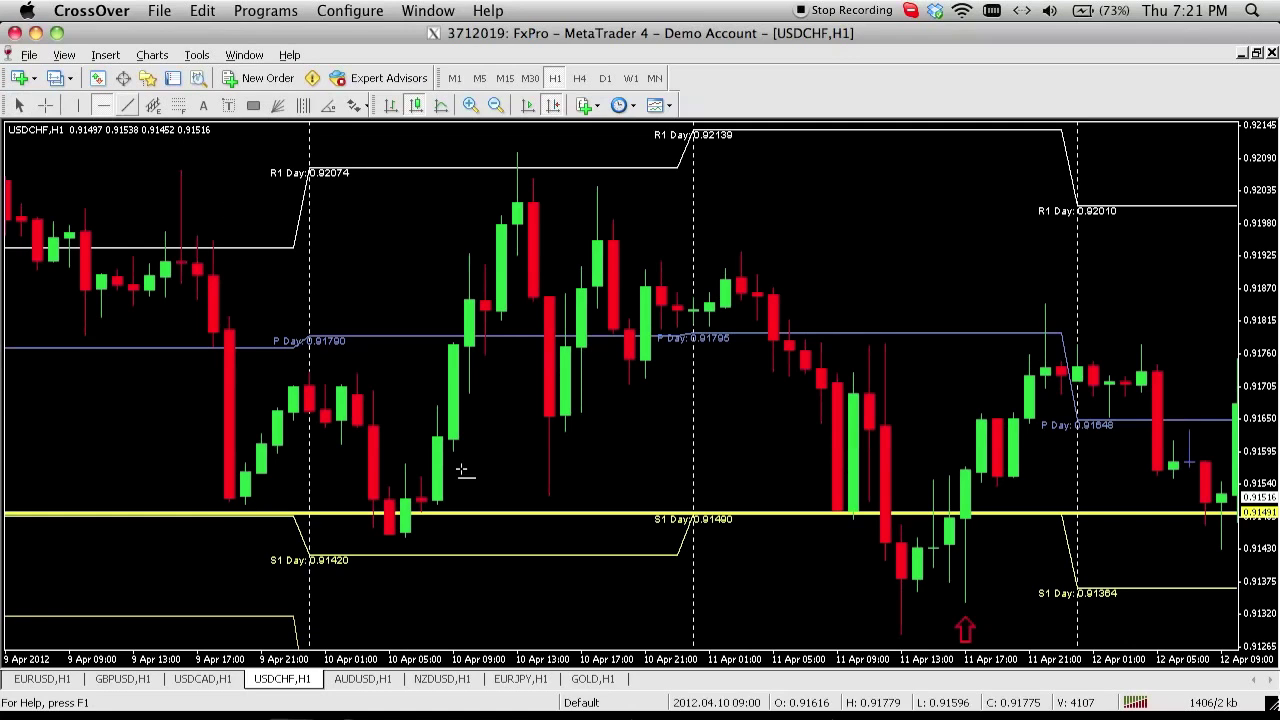
pyautogui.click(509, 557)
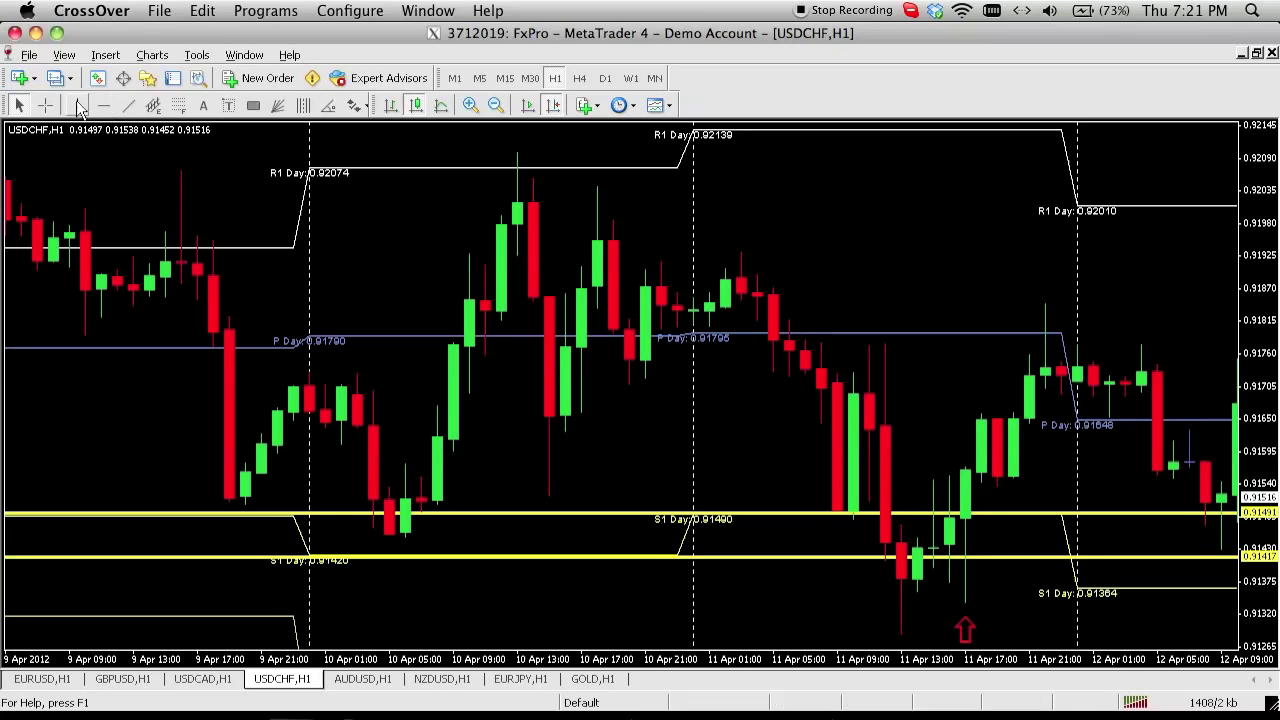
# Measure with the crosshair from the 11 April 17:00 candle up to the daily pivot, and remove both horizontal lines
pyautogui.click(45, 105)
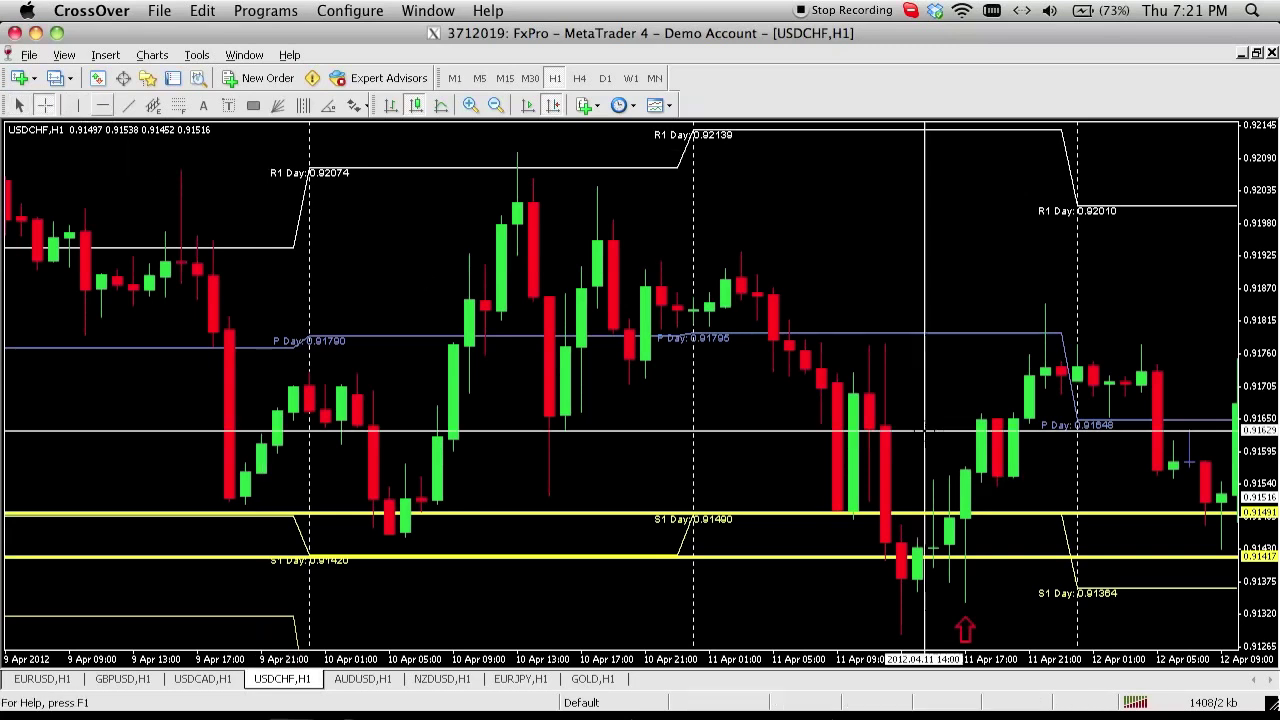
pyautogui.click(971, 518)
pyautogui.moveTo(971, 518); pyautogui.dragTo(990, 330)
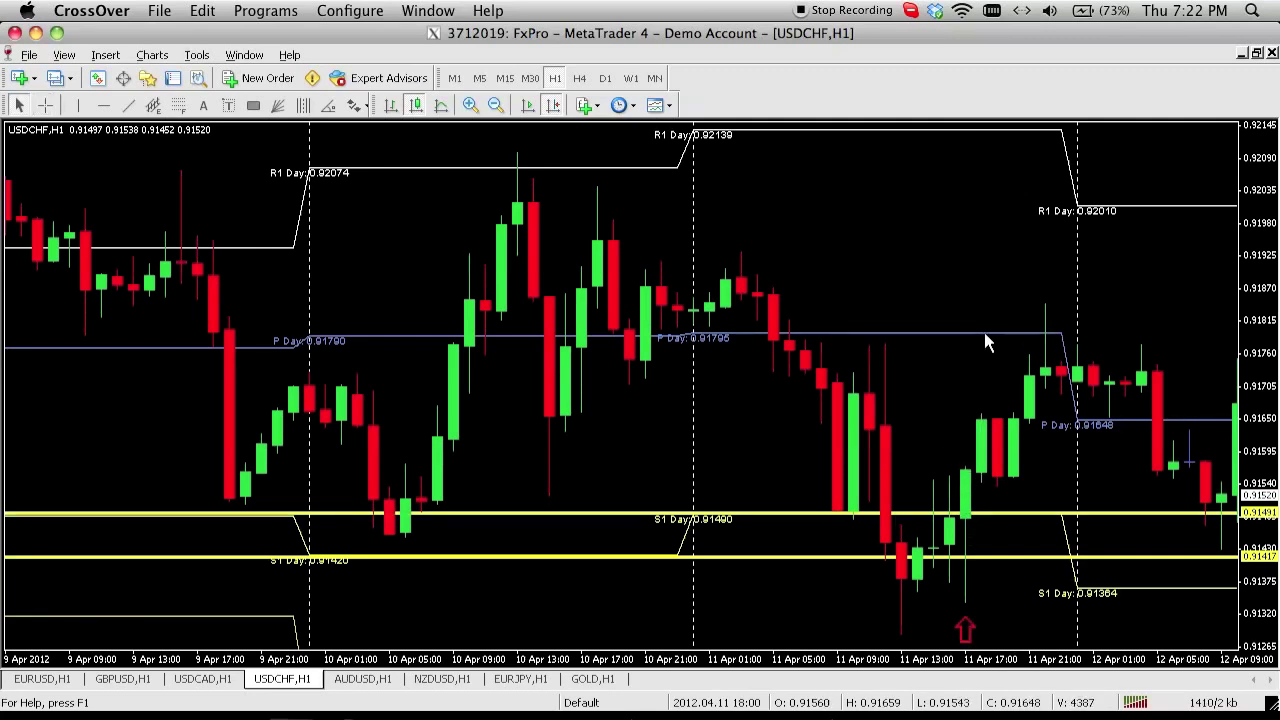
pyautogui.moveTo(982, 342)
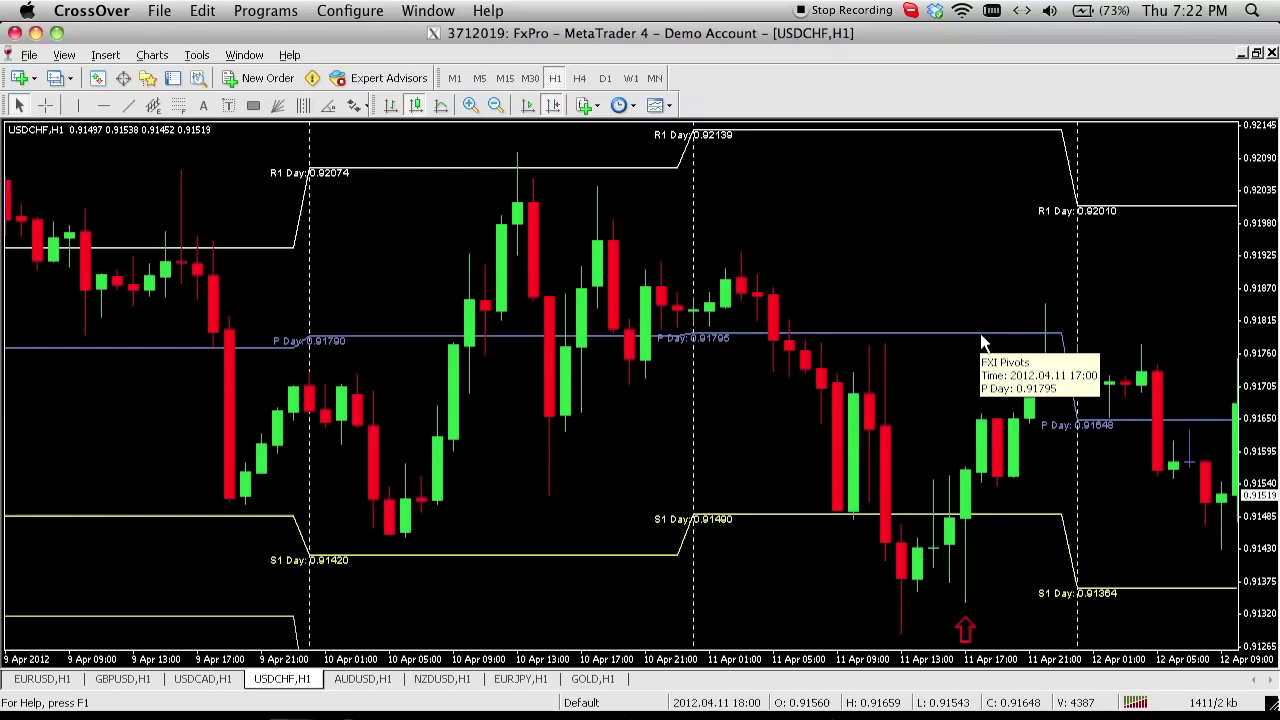
pyautogui.moveTo(1105, 400); pyautogui.dragTo(894, 351)
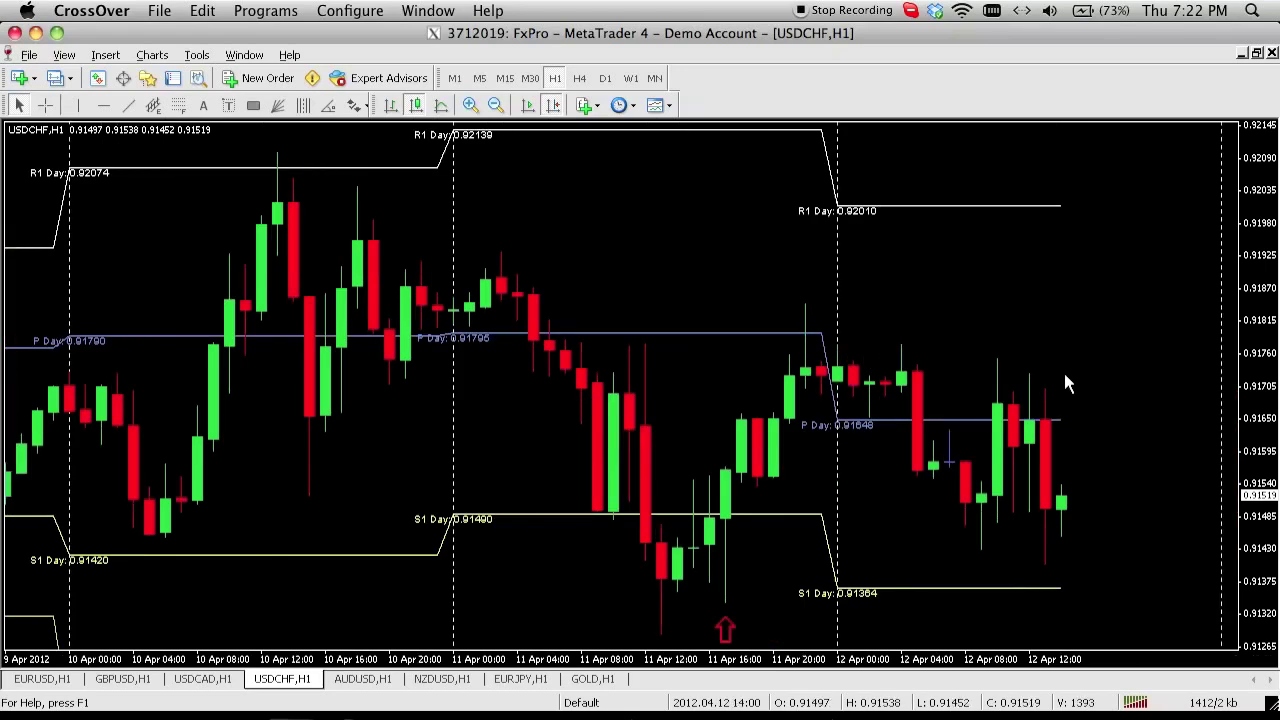
pyautogui.moveTo(604, 398)
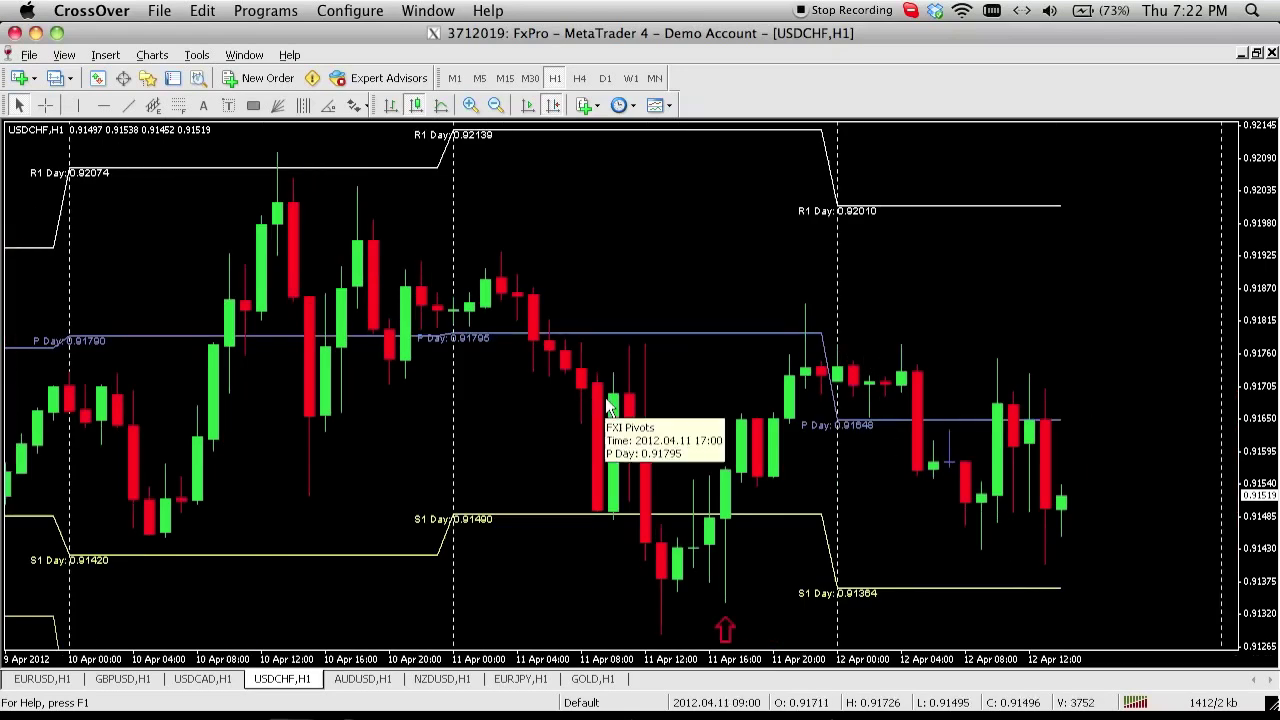
# Switch to the AnyMeeting page in Chrome, read the new chat question on staying in a trend continuation trade, and return to MetaTrader
pyautogui.click(560, 714)
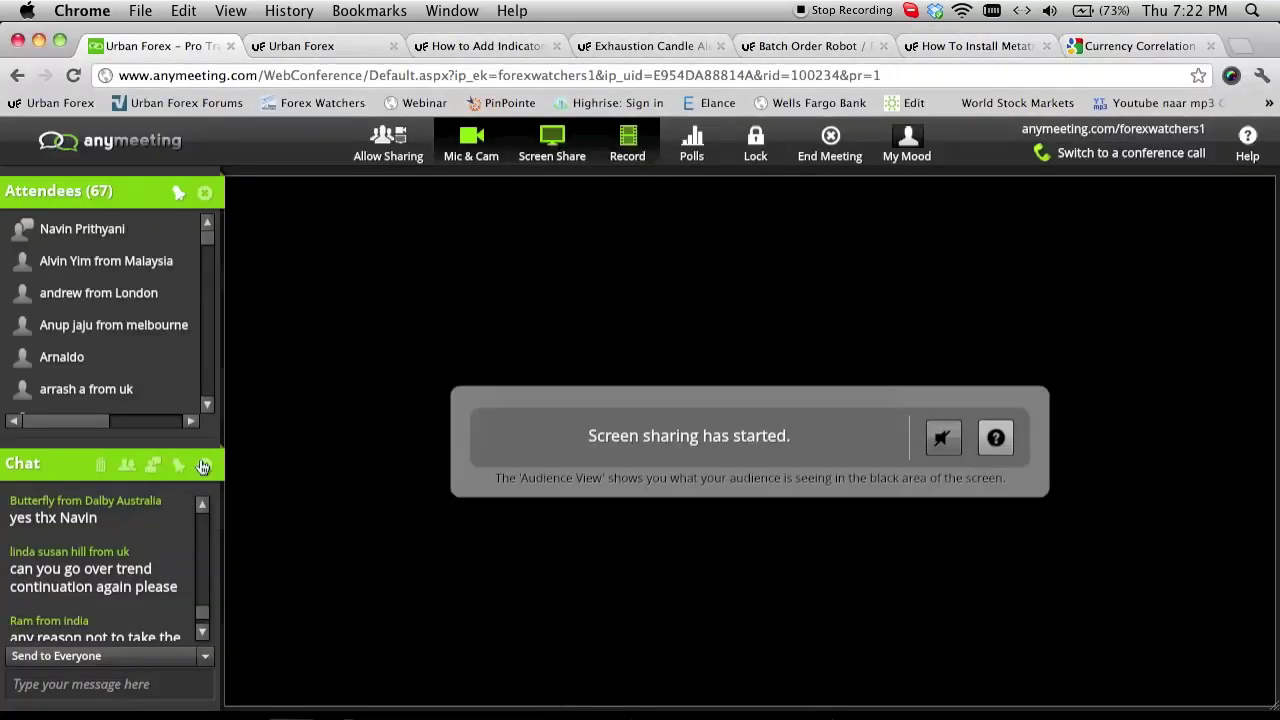
pyautogui.scroll(-5, 202, 636)
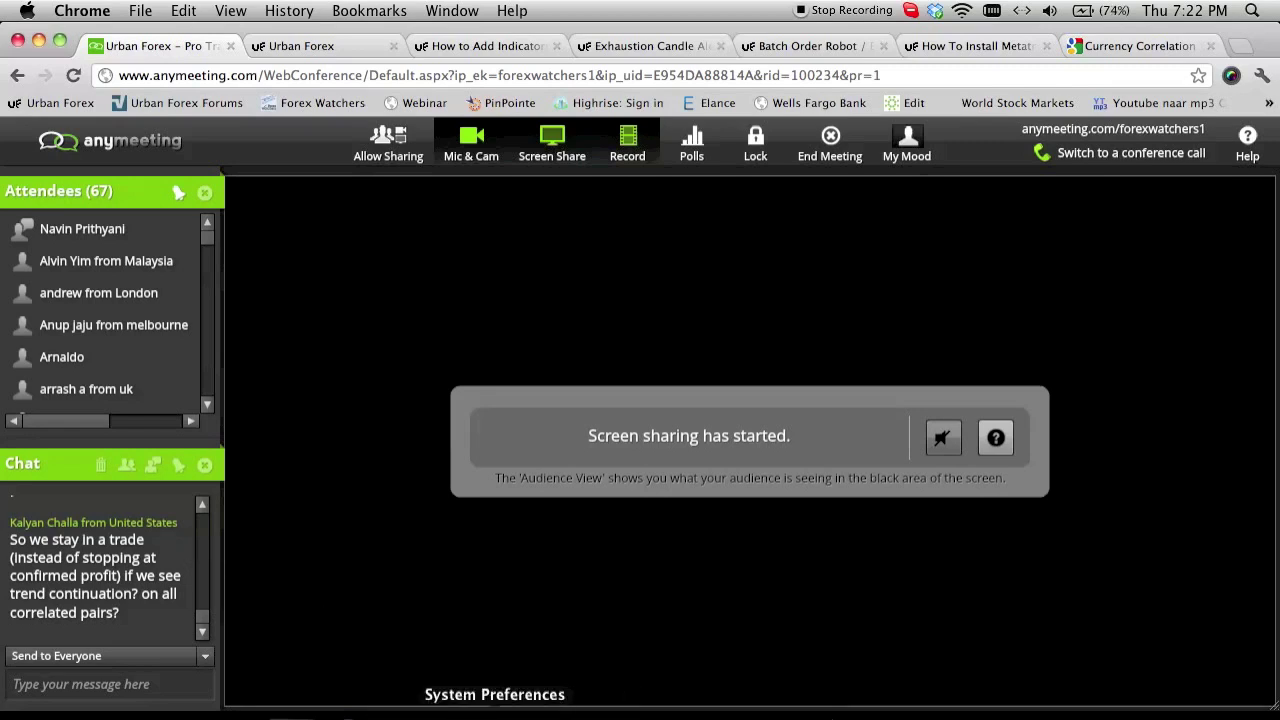
pyautogui.click(303, 666)
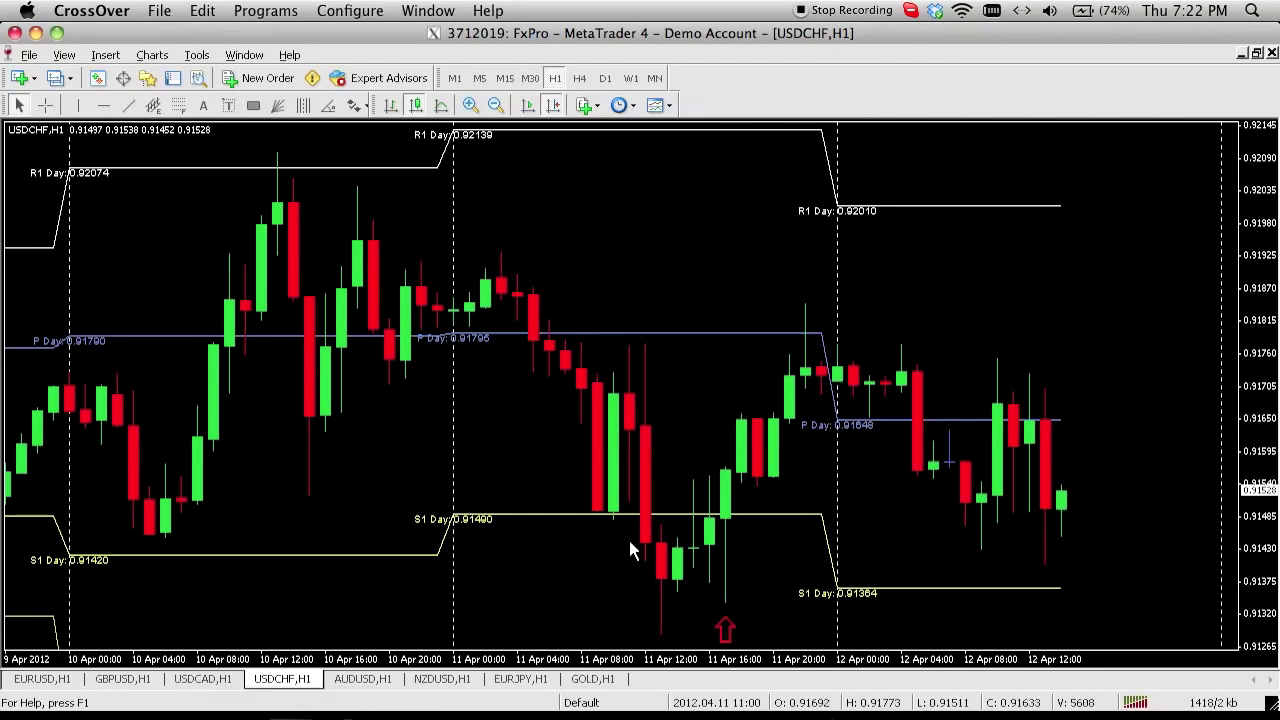
# Open the EURUSD chart and go back through its April candles to examine the down arrow on 2 April
pyautogui.click(84, 678)
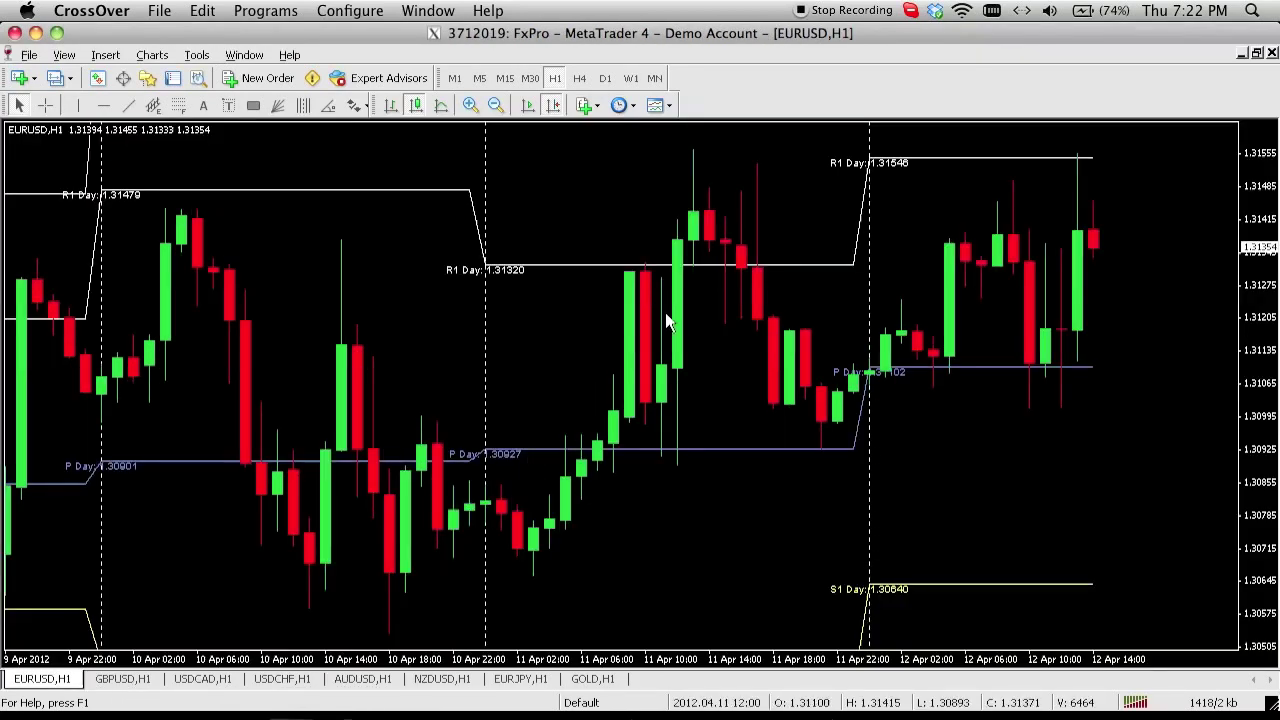
pyautogui.moveTo(289, 363); pyautogui.dragTo(671, 331)
pyautogui.moveTo(590, 343); pyautogui.dragTo(920, 340)
pyautogui.moveTo(386, 337); pyautogui.dragTo(763, 343)
pyautogui.moveTo(330, 331); pyautogui.dragTo(509, 330)
pyautogui.moveTo(421, 402); pyautogui.dragTo(744, 318)
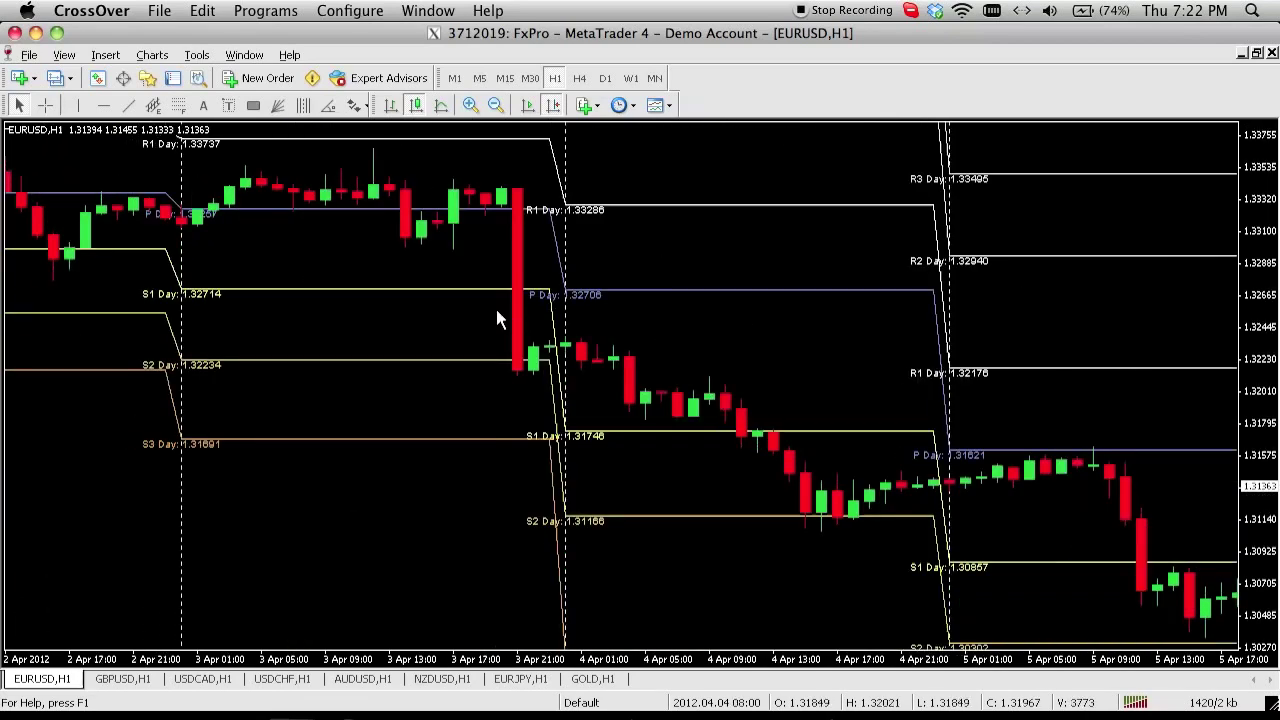
pyautogui.moveTo(500, 312); pyautogui.dragTo(760, 318)
pyautogui.moveTo(568, 300); pyautogui.dragTo(791, 300)
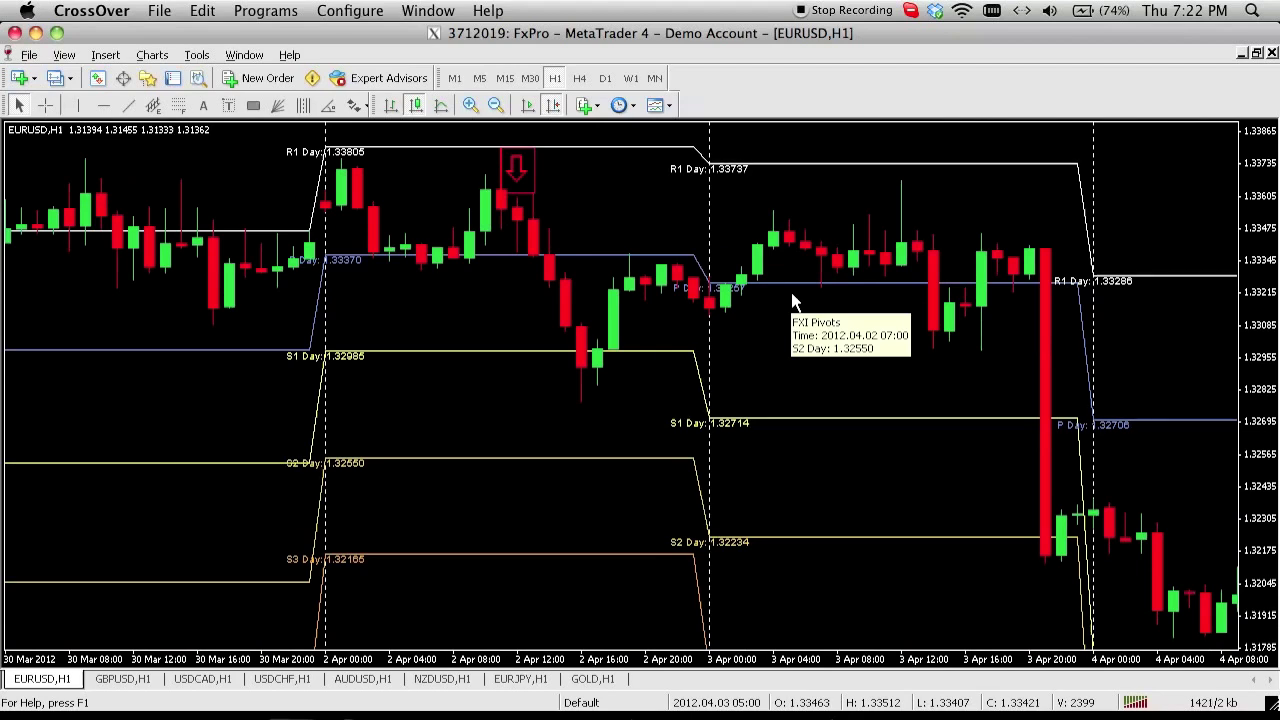
pyautogui.doubleClick(517, 170)
pyautogui.hscroll(-10, 964, 280)
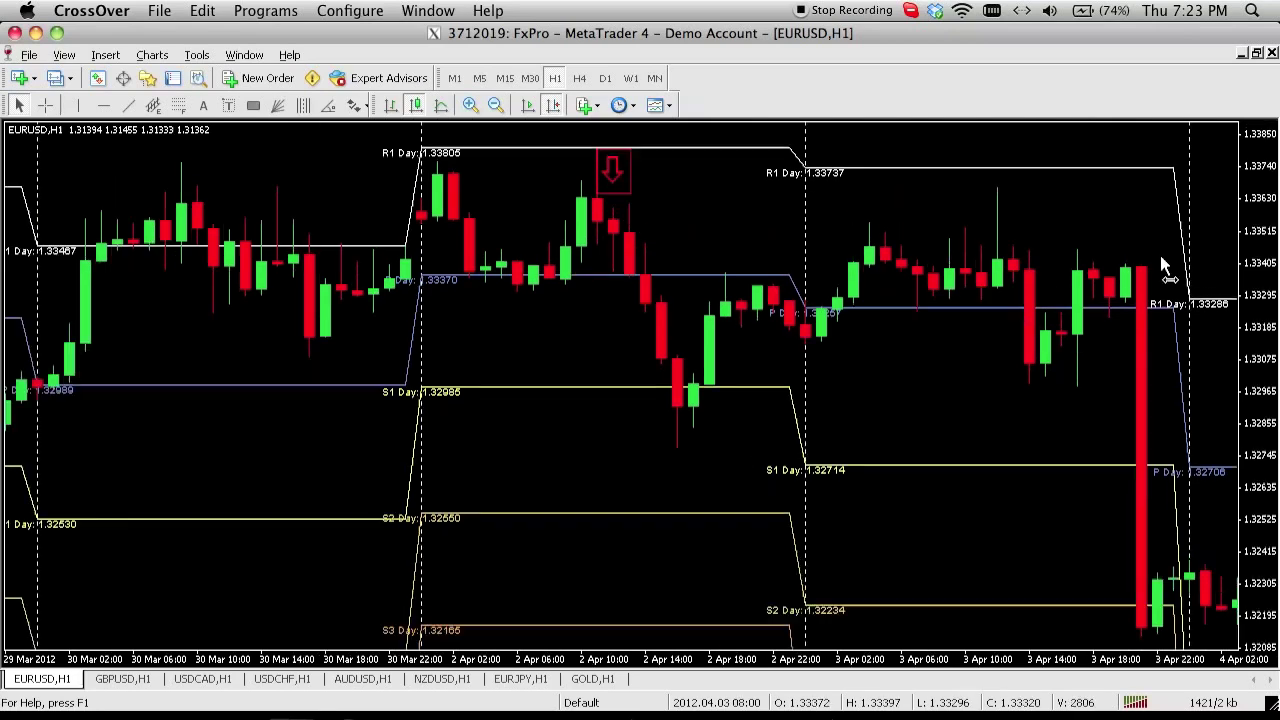
# Examine older EURUSD candles and pivot levels from late March back to 12 March for trend continuation examples
pyautogui.moveTo(470, 455); pyautogui.dragTo(749, 306)
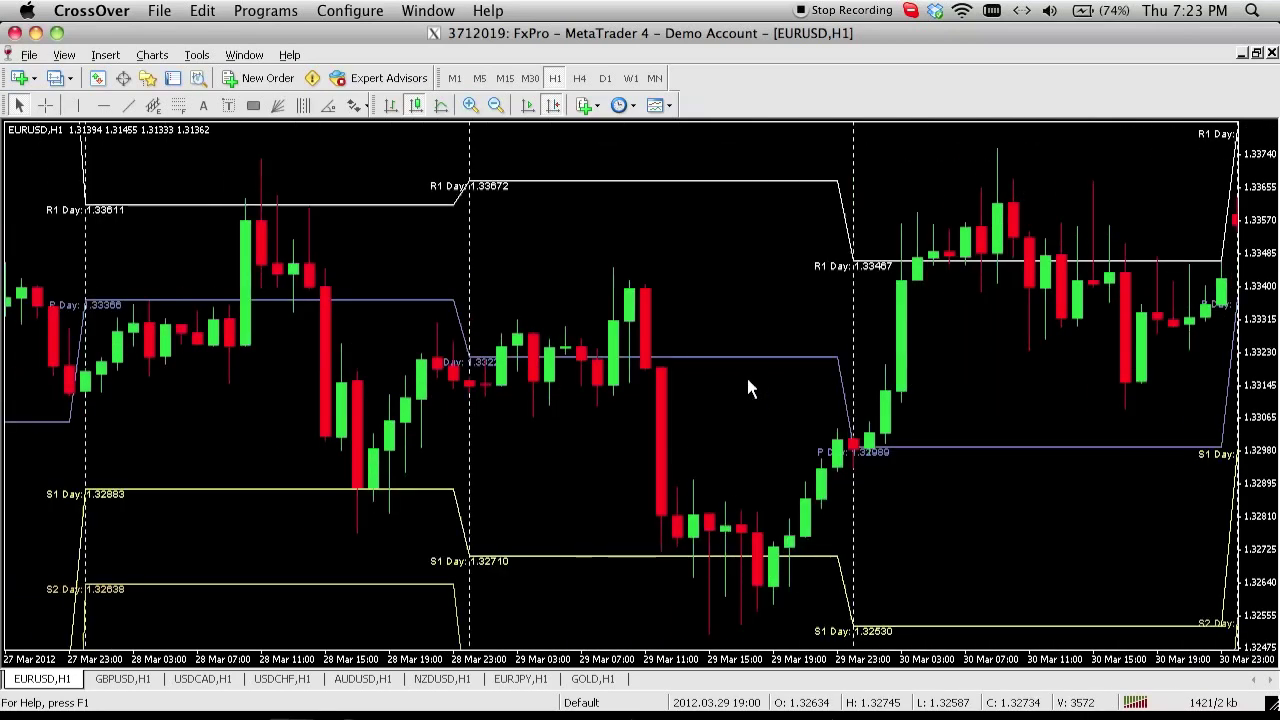
pyautogui.moveTo(563, 317)
pyautogui.mouseDown()
pyautogui.moveTo(614, 323)
pyautogui.moveTo(703, 378)
pyautogui.moveTo(771, 370)
pyautogui.mouseUp()
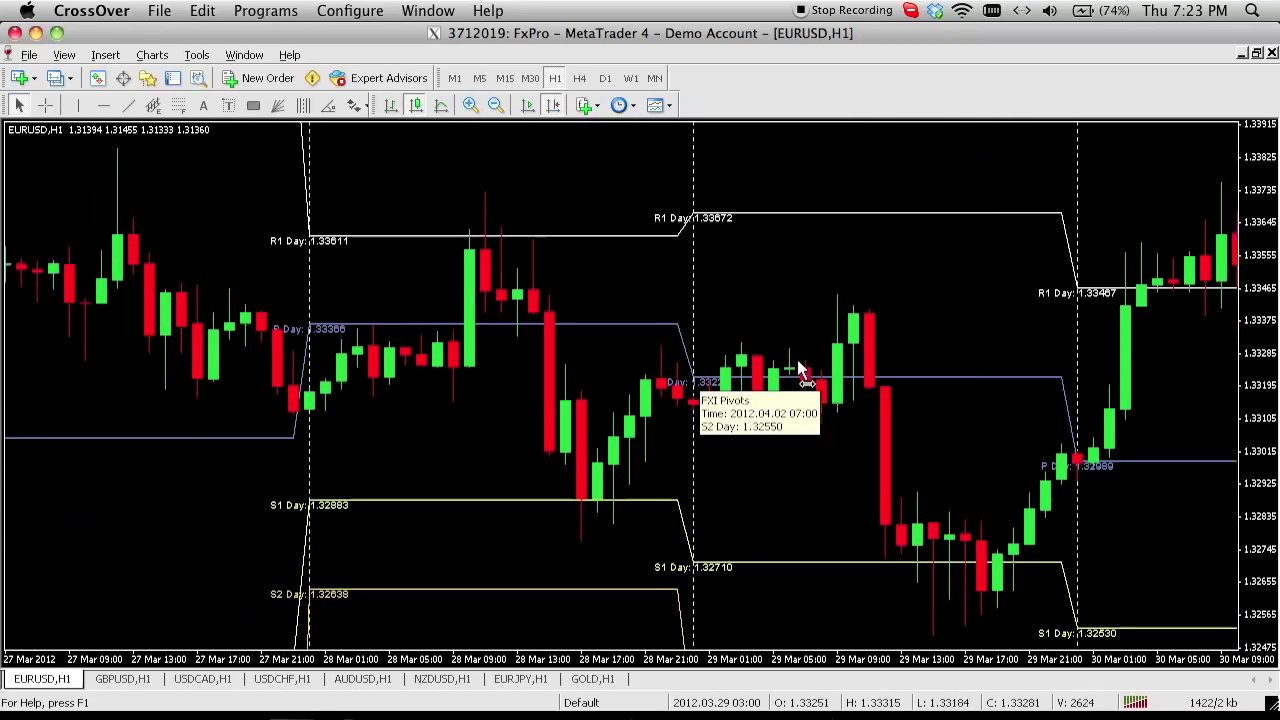
pyautogui.moveTo(494, 390); pyautogui.dragTo(606, 390)
pyautogui.moveTo(340, 320); pyautogui.dragTo(699, 369)
pyautogui.moveTo(394, 366)
pyautogui.mouseDown()
pyautogui.moveTo(527, 372)
pyautogui.moveTo(734, 354)
pyautogui.mouseUp()
pyautogui.moveTo(546, 360); pyautogui.dragTo(643, 337)
pyautogui.moveTo(321, 395); pyautogui.dragTo(734, 340)
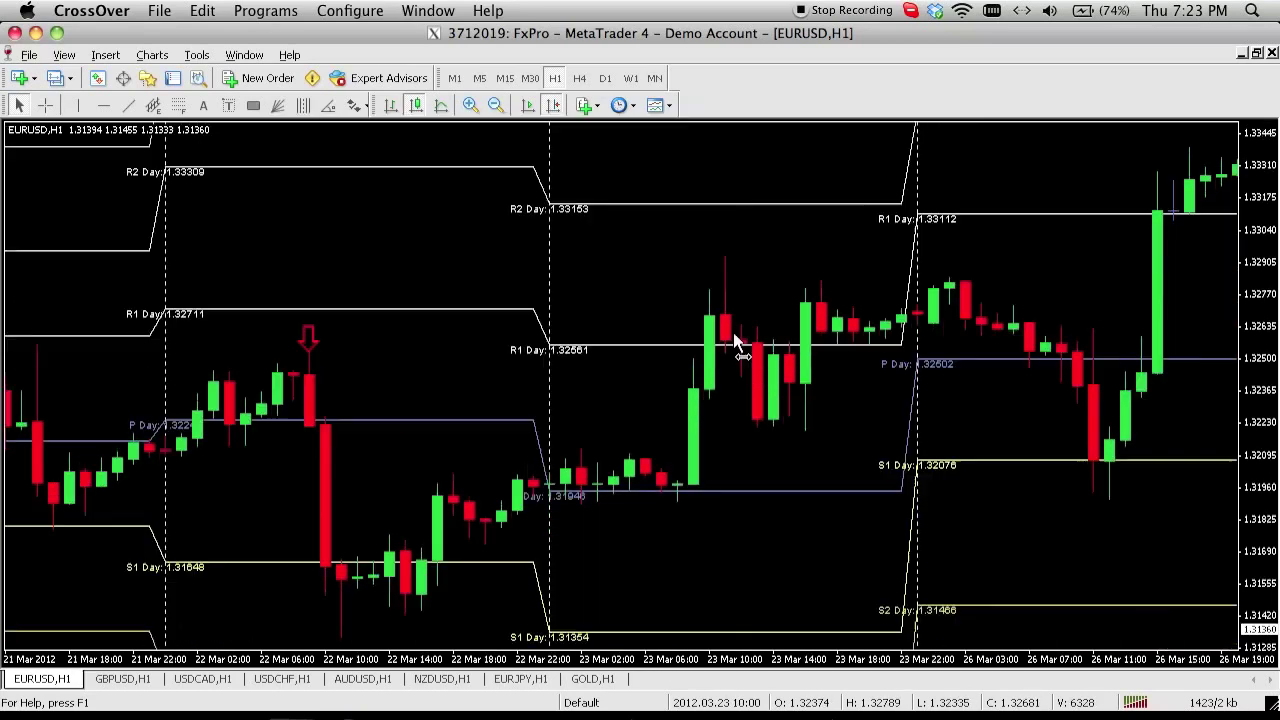
pyautogui.moveTo(478, 334); pyautogui.dragTo(543, 334)
pyautogui.scroll(5, 560, 313)
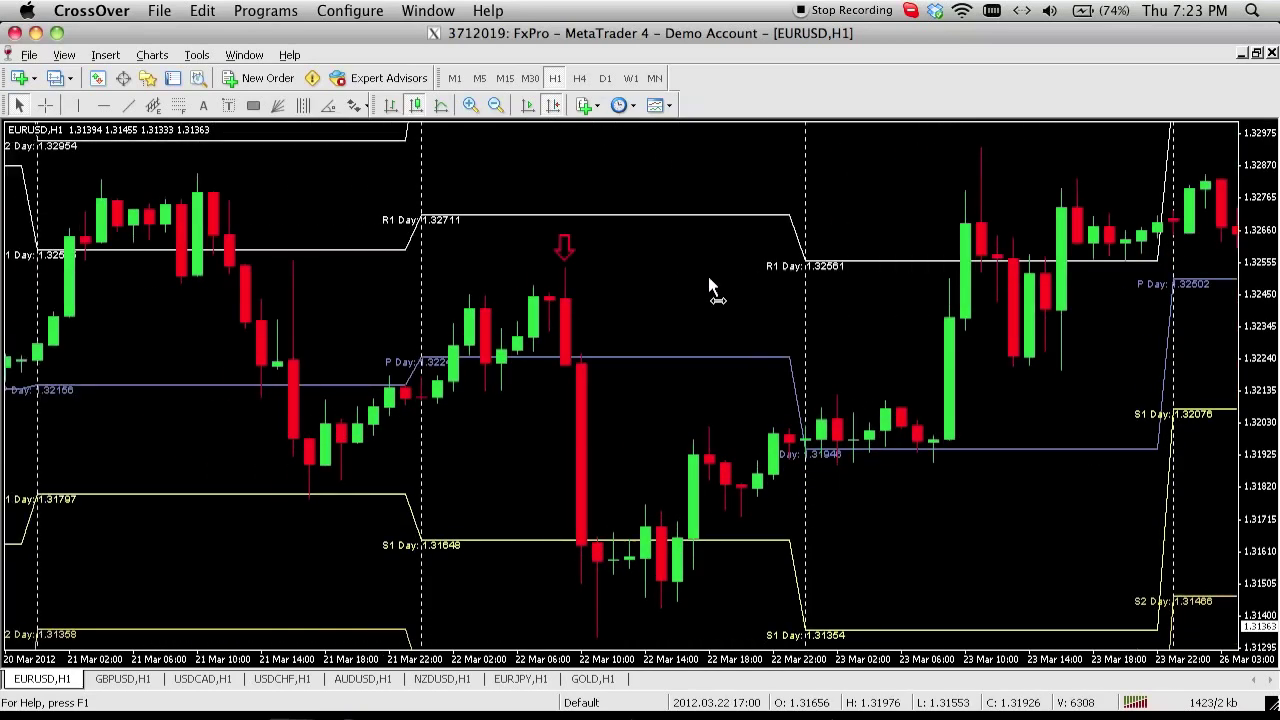
pyautogui.scroll(7, 564, 327)
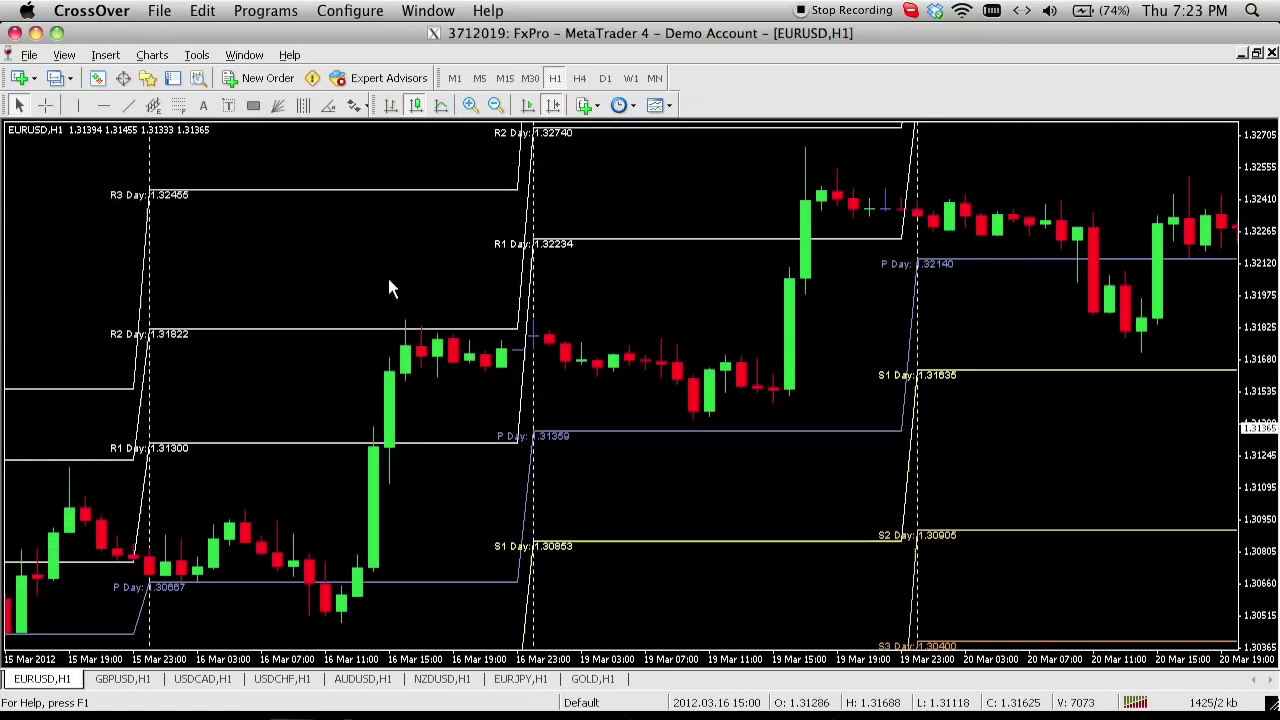
pyautogui.moveTo(384, 277); pyautogui.dragTo(790, 246)
pyautogui.moveTo(333, 251); pyautogui.dragTo(620, 251)
pyautogui.moveTo(390, 264); pyautogui.dragTo(620, 256)
pyautogui.hscroll(-5, 497, 258)
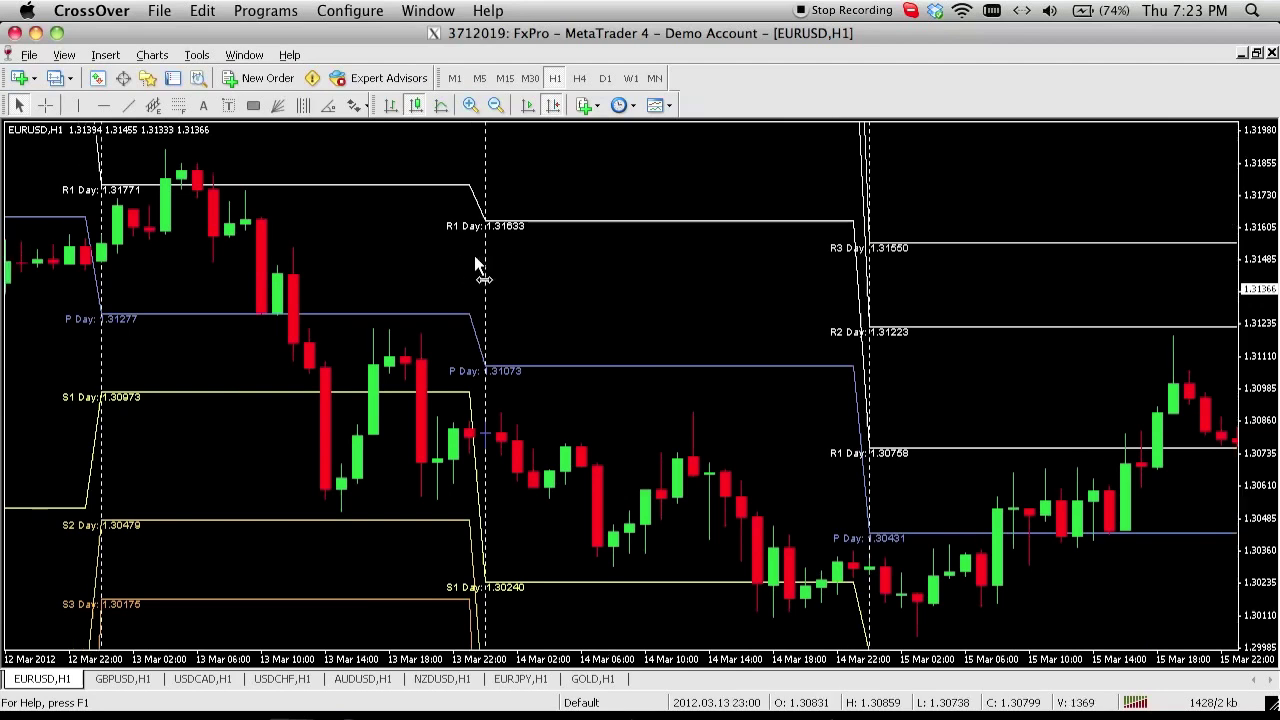
pyautogui.hscroll(-2, 497, 262)
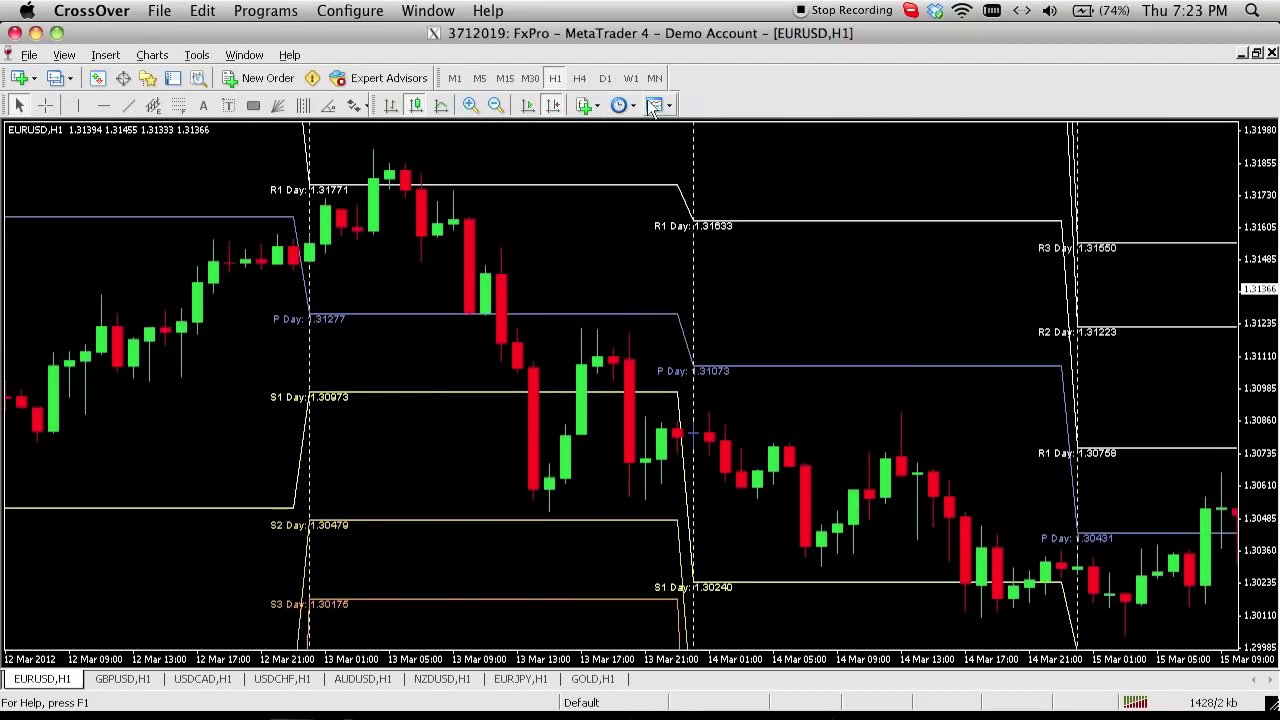
# Place a red down arrow above the 14 March 13:00 candle on the EURUSD chart
pyautogui.click(354, 105)
pyautogui.click(395, 200)
pyautogui.click(905, 393)
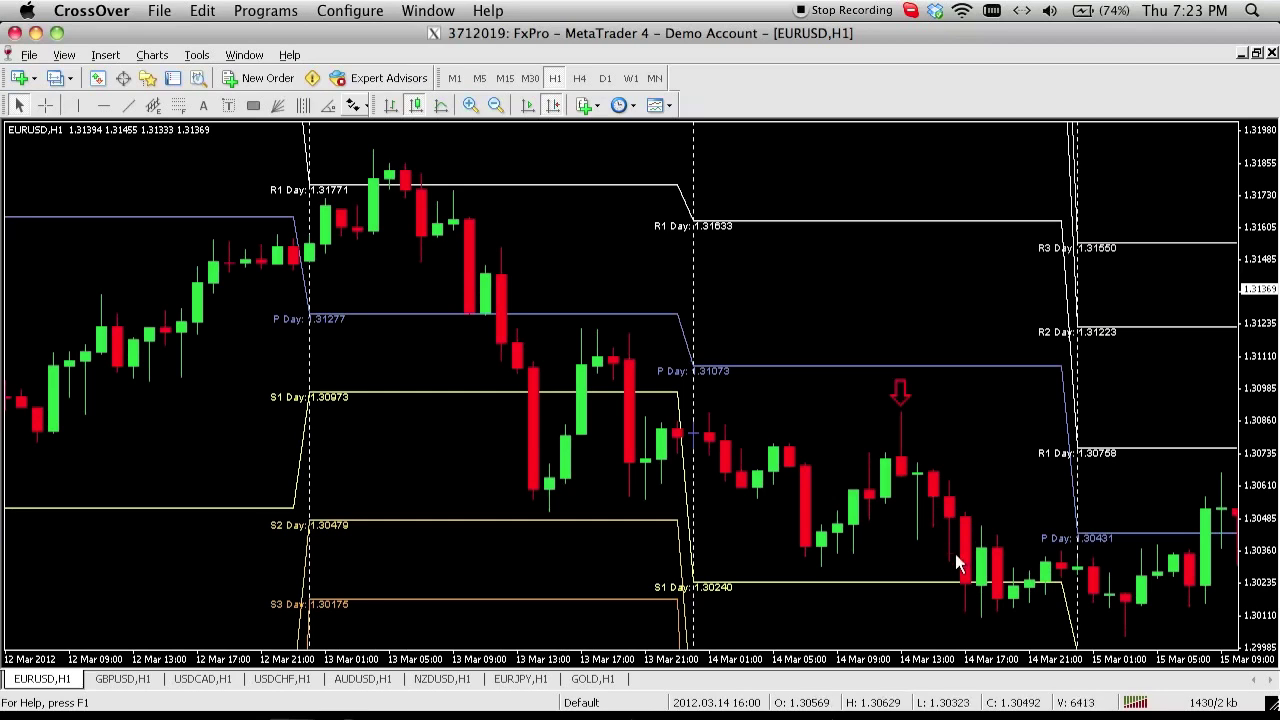
pyautogui.moveTo(865, 433)
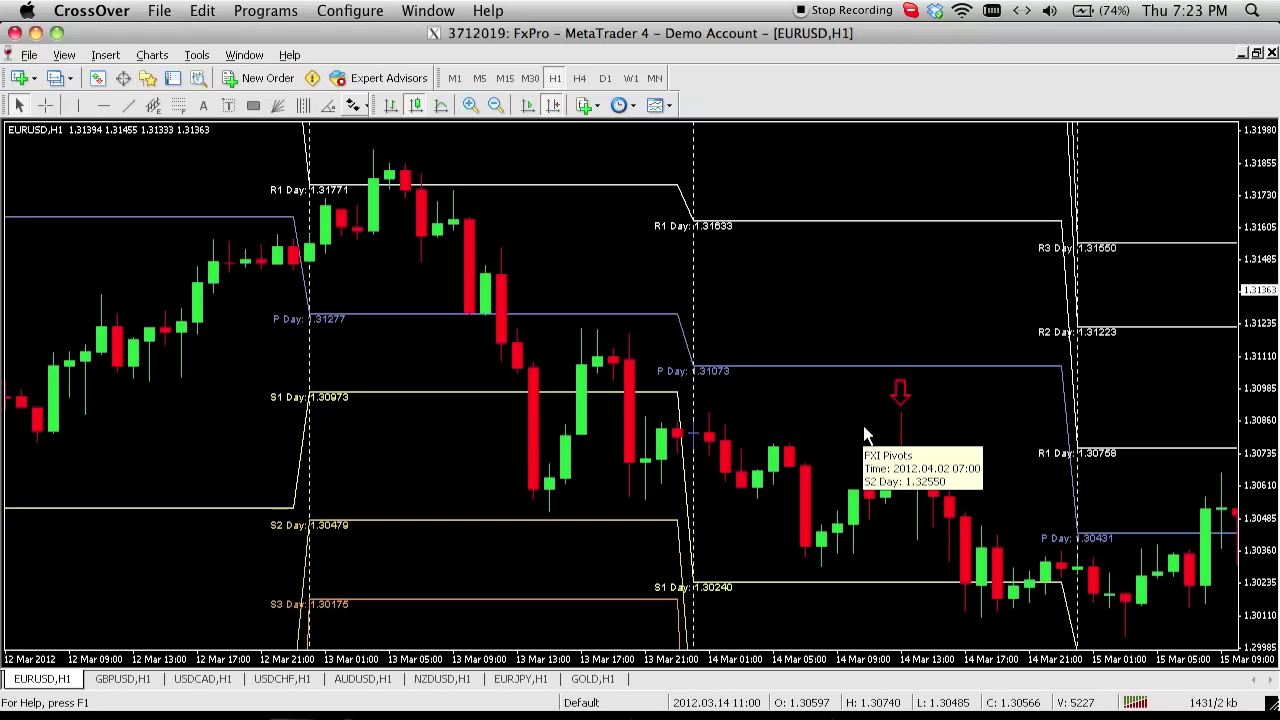
# Place a red up arrow beneath the 12 March 10:00 EURUSD candle and draw a horizontal line at 1.31082
pyautogui.moveTo(423, 380); pyautogui.dragTo(623, 343)
pyautogui.moveTo(371, 401); pyautogui.dragTo(505, 420)
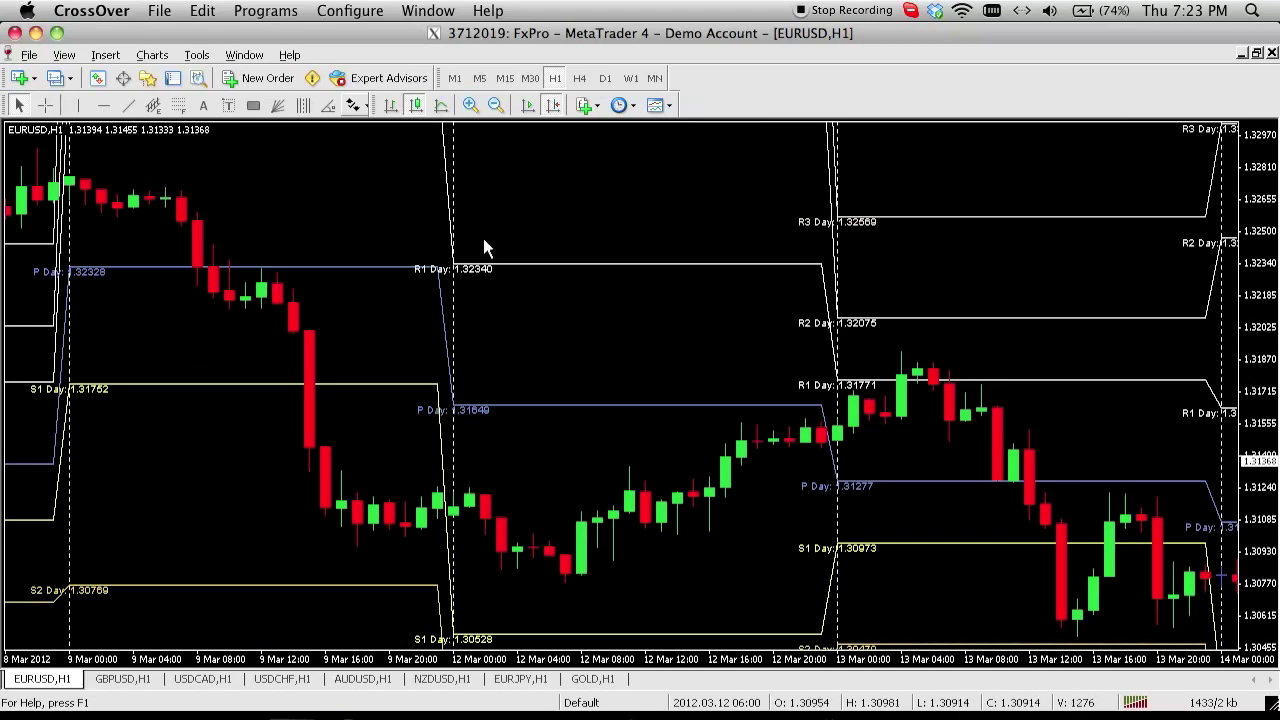
pyautogui.click(364, 108)
pyautogui.click(405, 180)
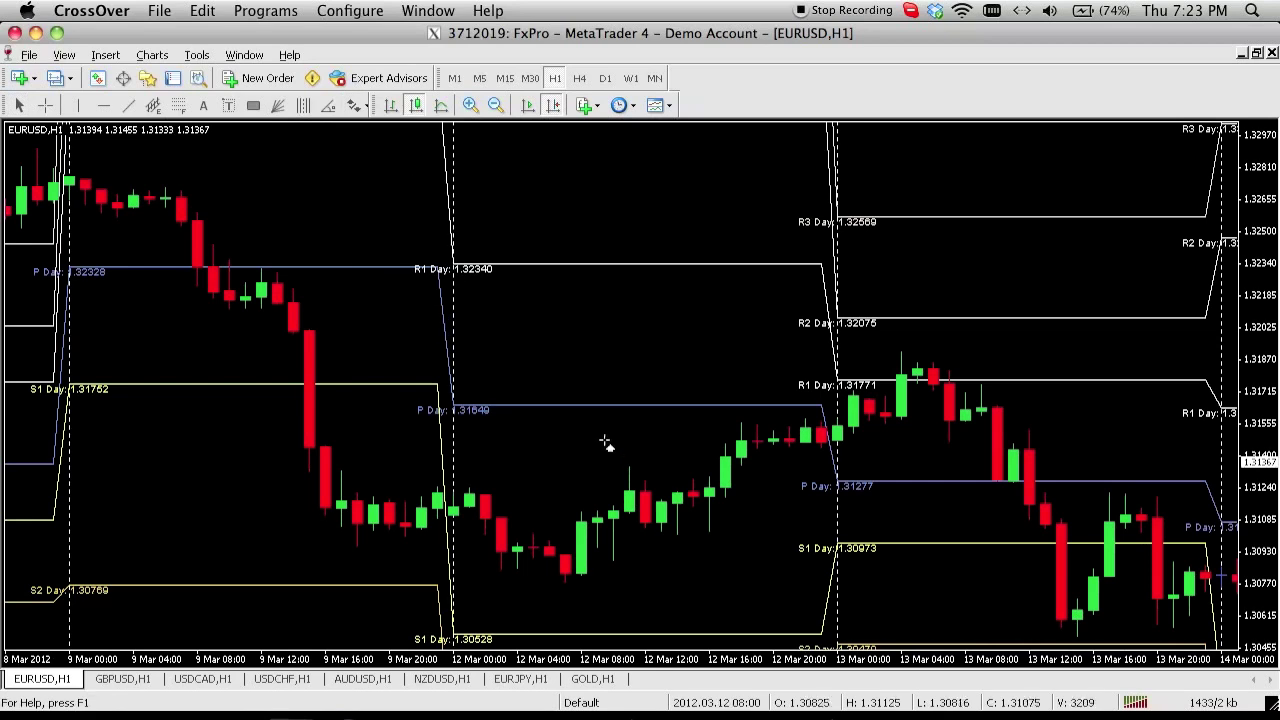
pyautogui.click(614, 580)
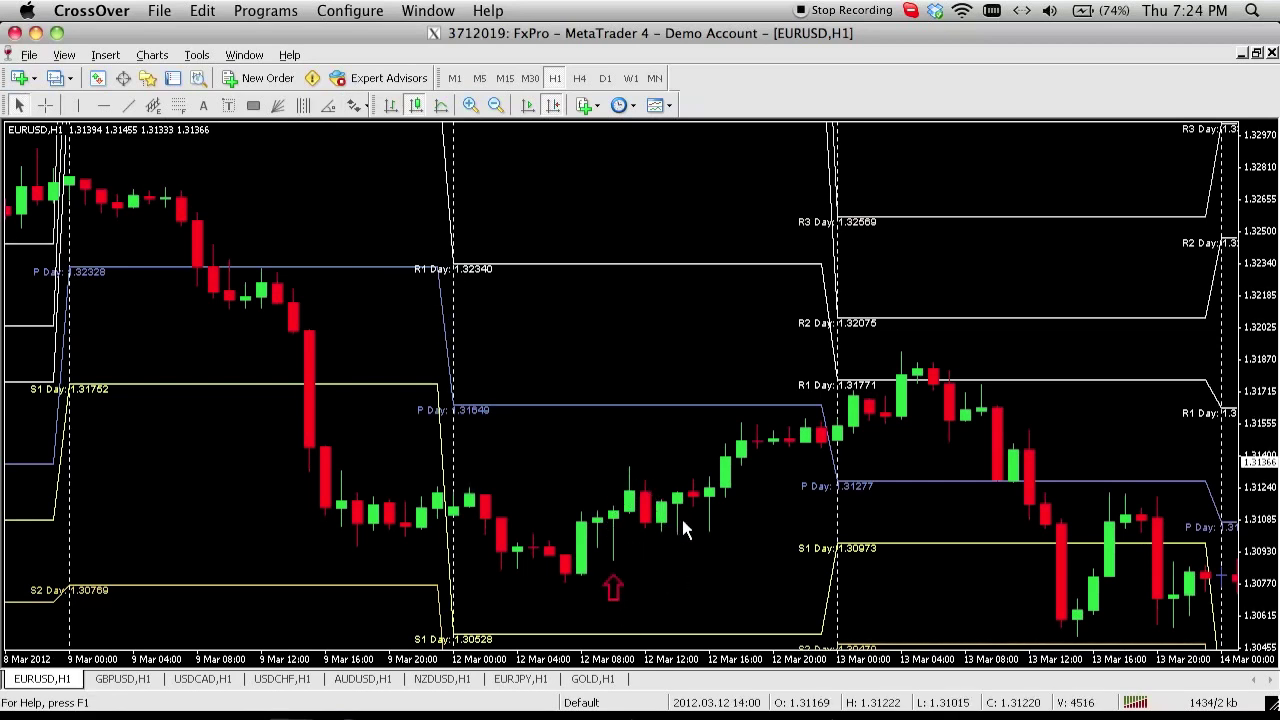
pyautogui.click(104, 106)
pyautogui.click(76, 521)
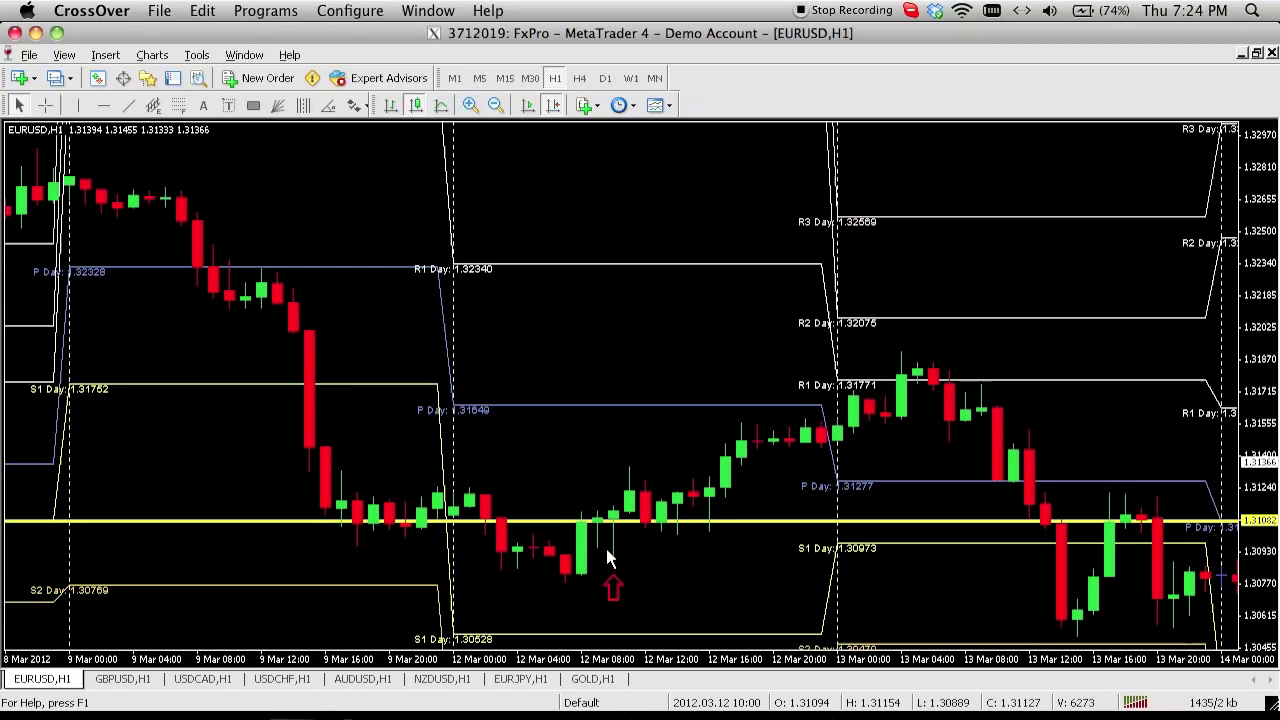
# Place a red down arrow above the 9 March 08:00 candle on the EURUSD chart
pyautogui.moveTo(40, 550); pyautogui.dragTo(269, 543)
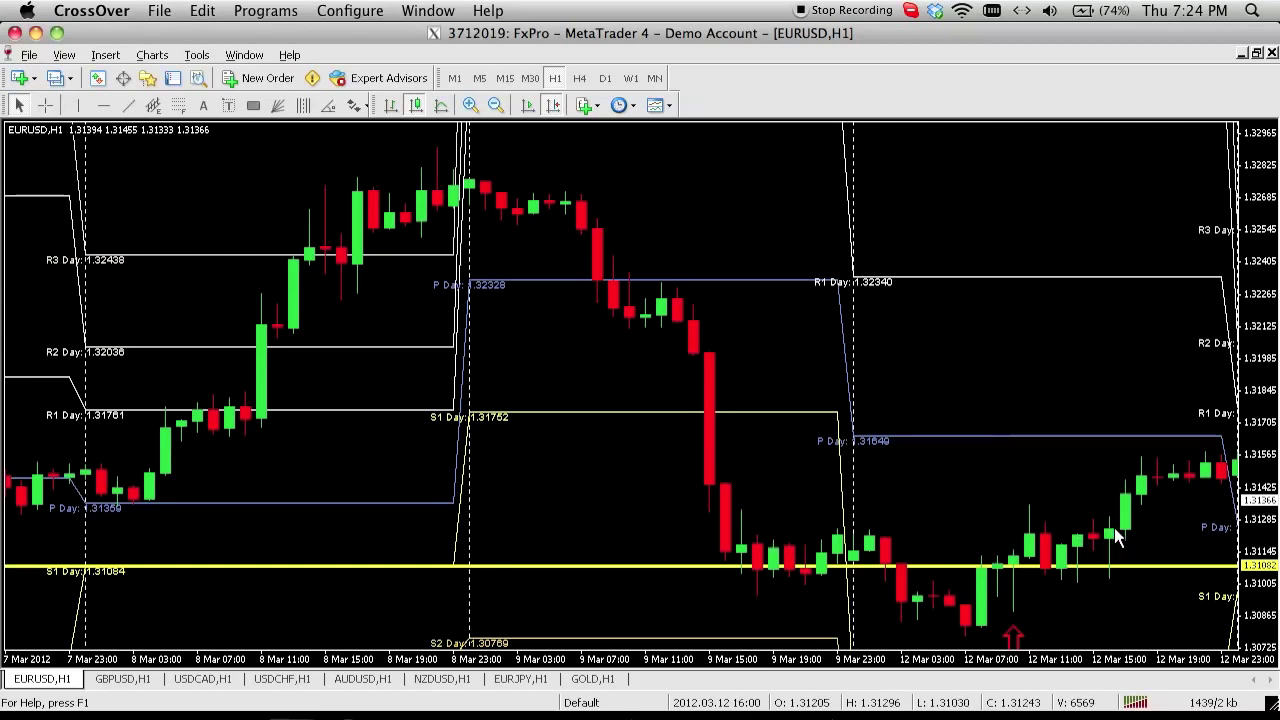
pyautogui.moveTo(1118, 537)
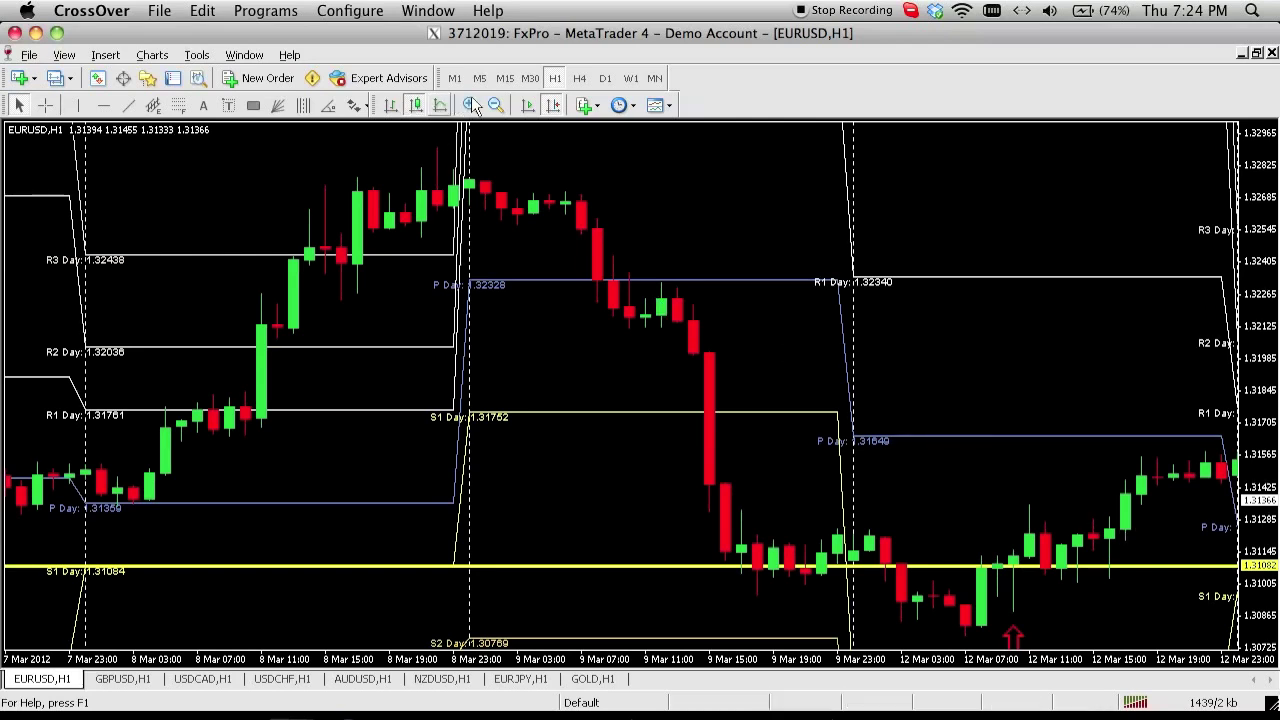
pyautogui.click(357, 107)
pyautogui.click(400, 201)
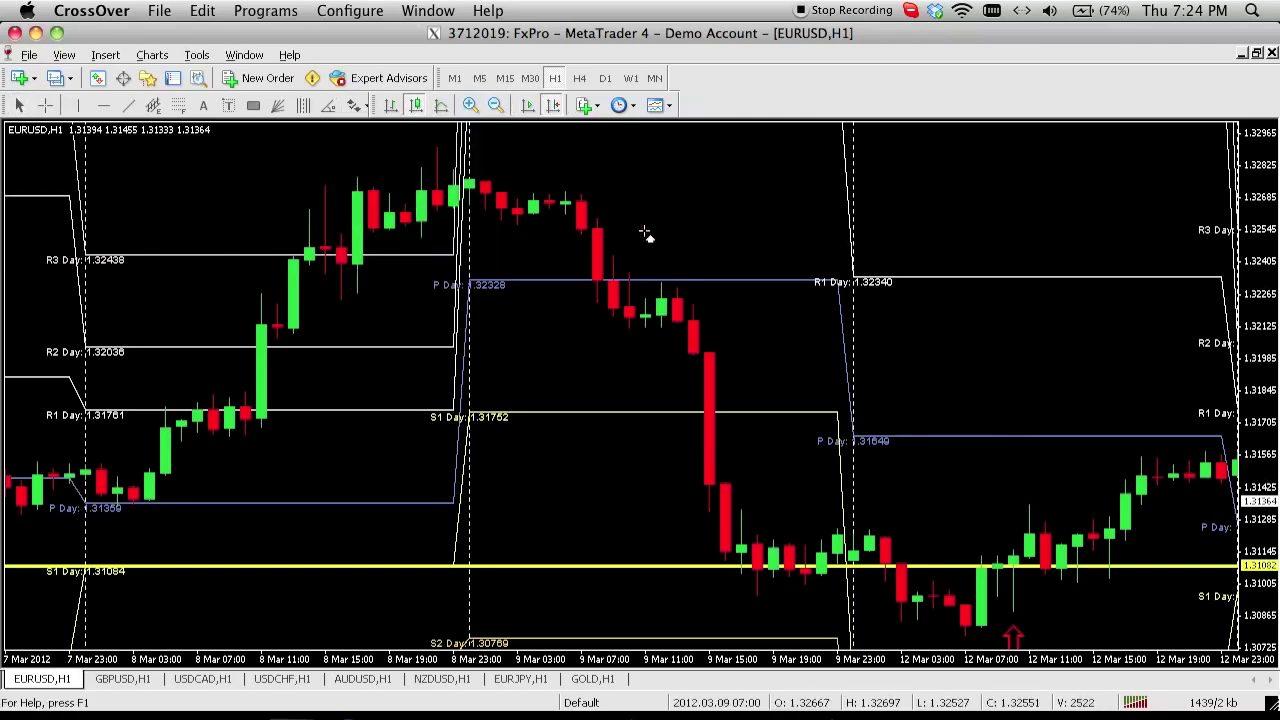
pyautogui.click(617, 232)
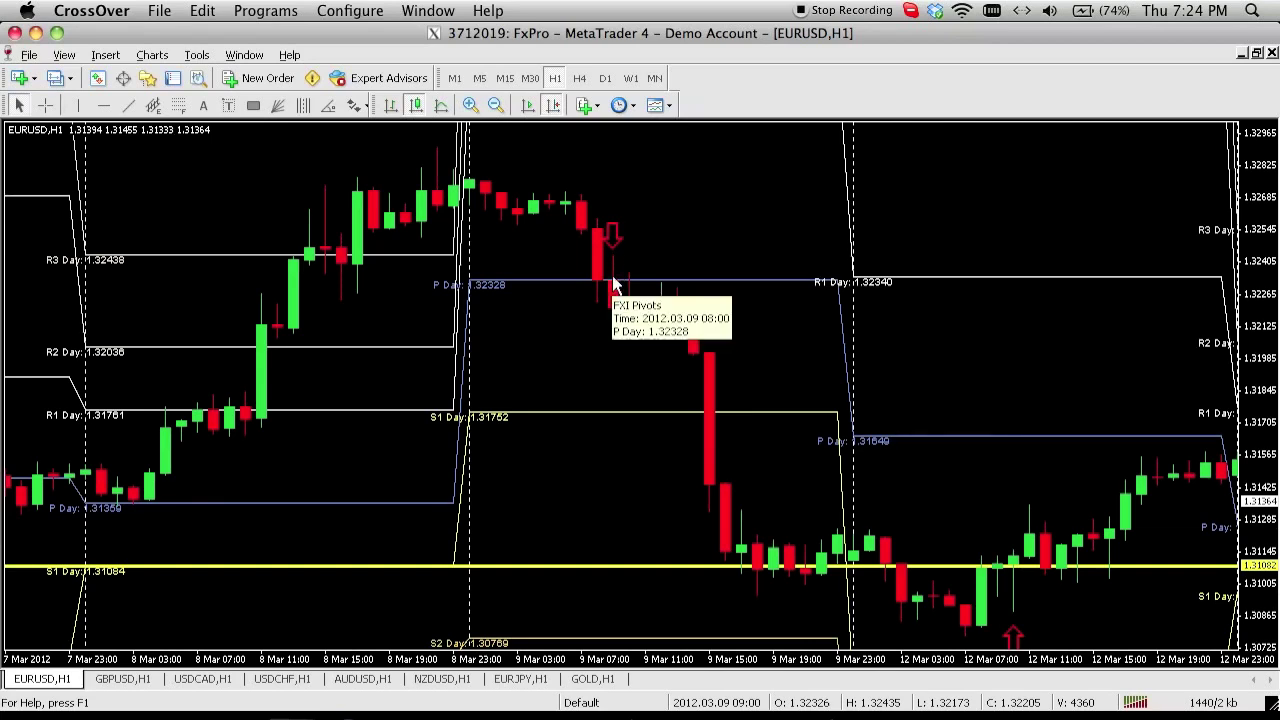
pyautogui.moveTo(616, 230)
pyautogui.mouseDown()
pyautogui.moveTo(600, 181)
pyautogui.moveTo(612, 210)
pyautogui.mouseUp()
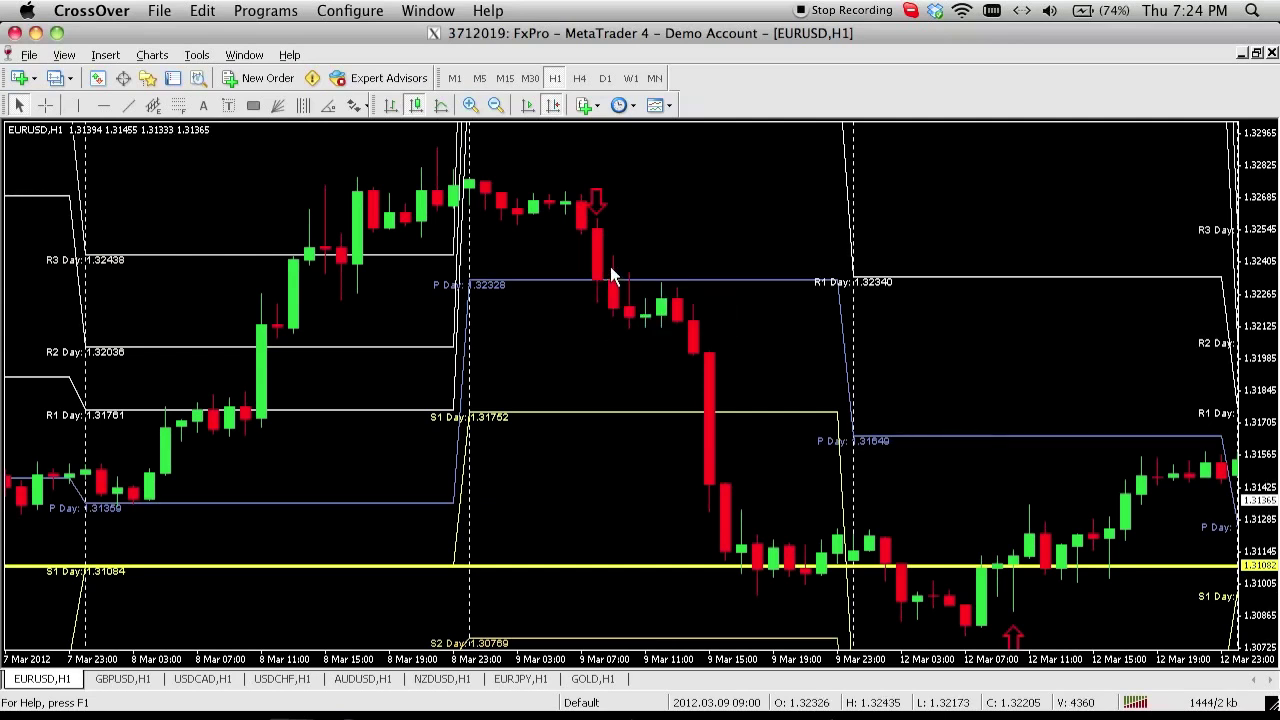
# Draw horizontal lines on the EURUSD chart at the 1.32328 daily pivot and at 1.32037
pyautogui.click(103, 105)
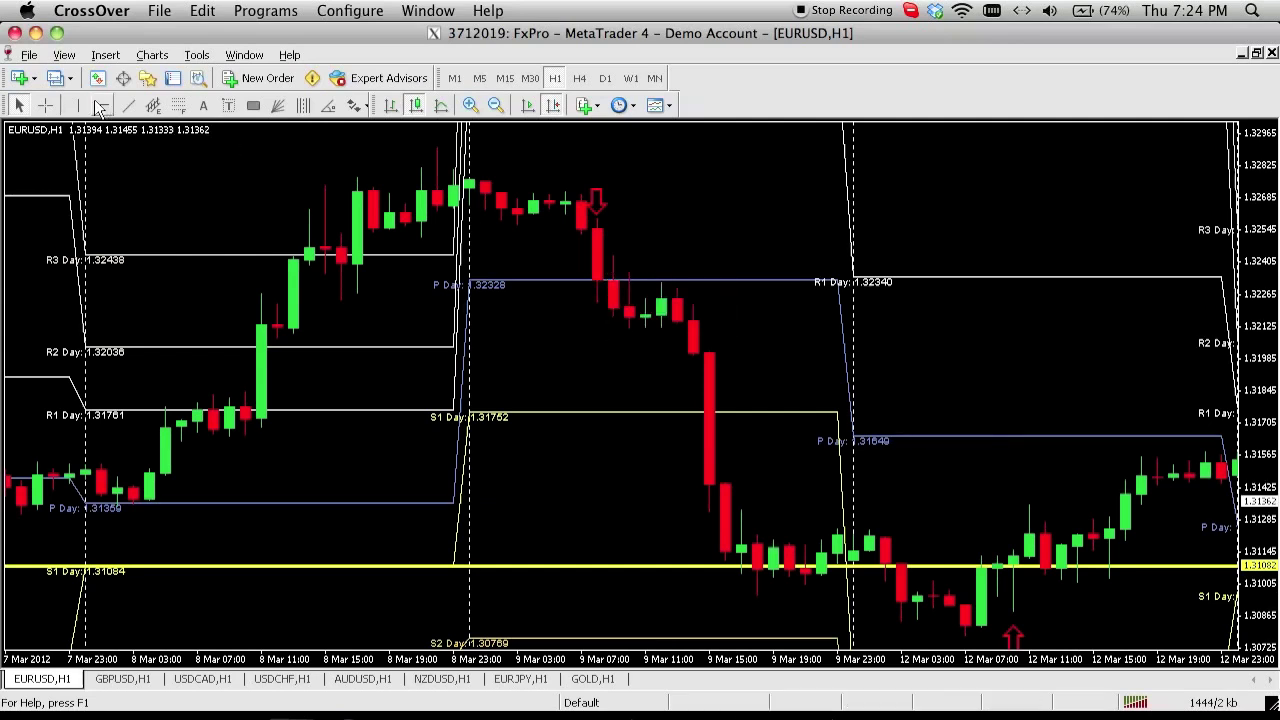
pyautogui.click(430, 258)
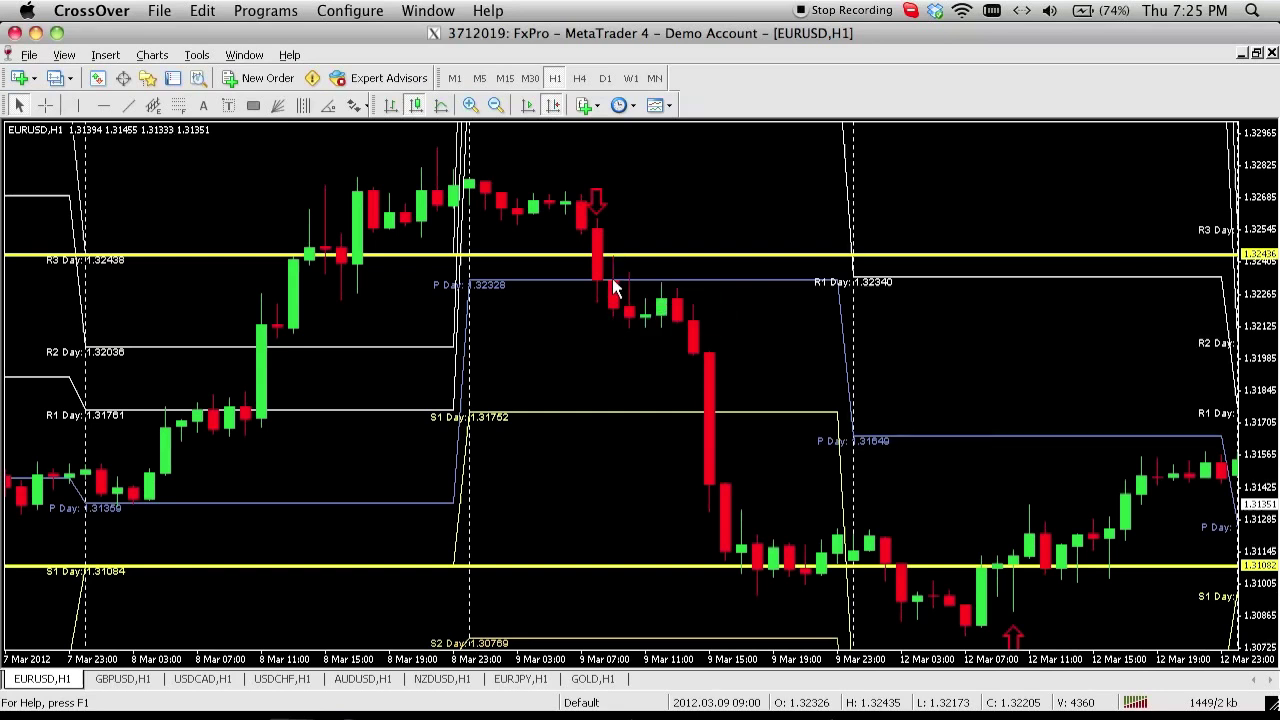
pyautogui.moveTo(613, 308)
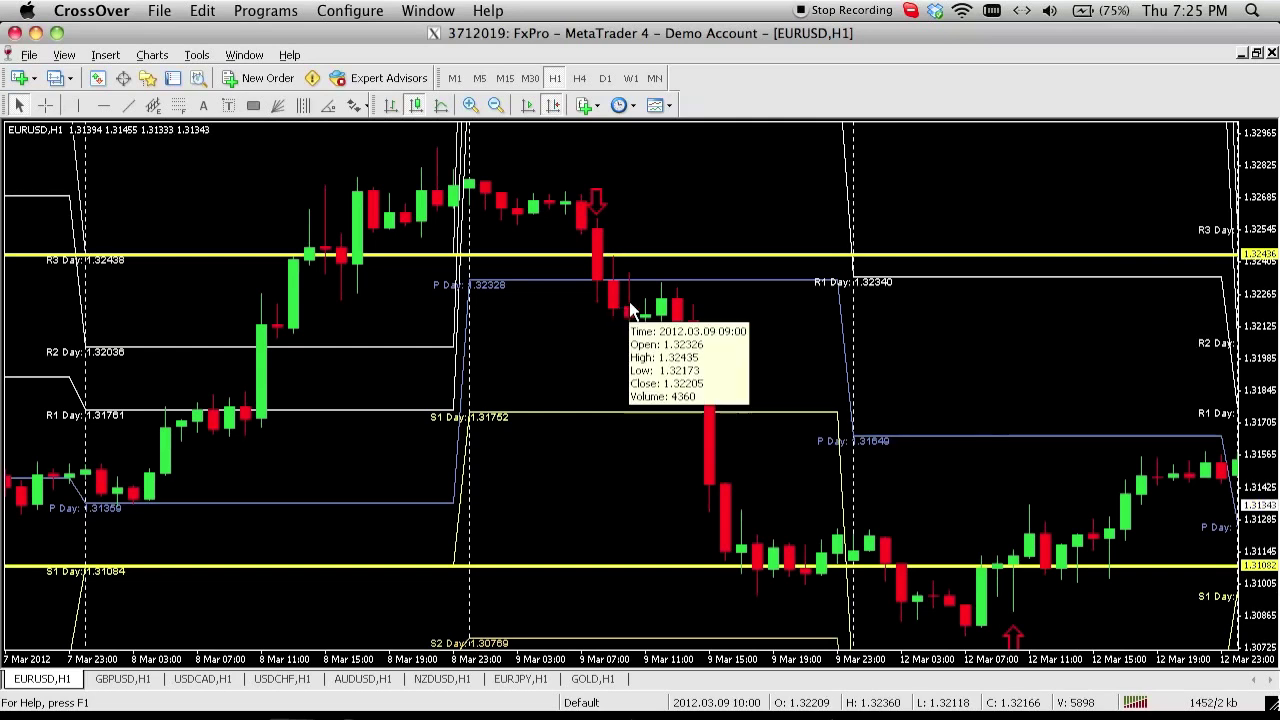
pyautogui.moveTo(629, 283)
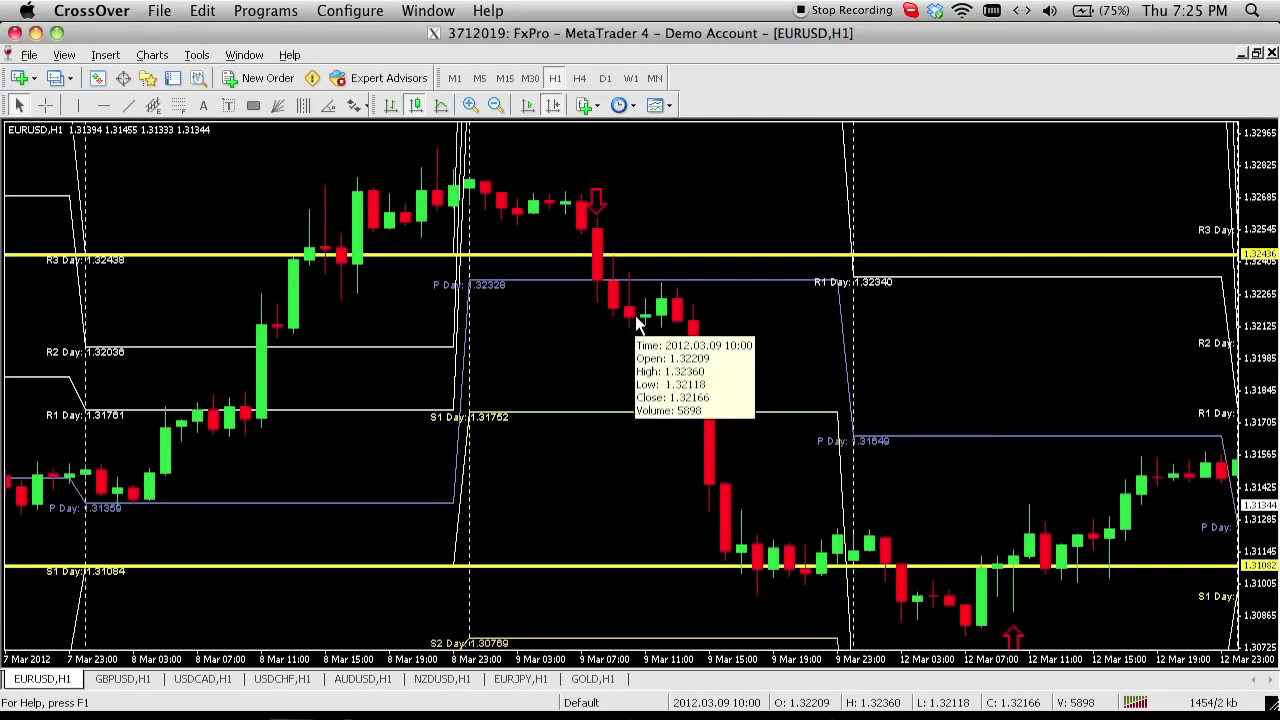
pyautogui.moveTo(658, 260); pyautogui.dragTo(660, 287)
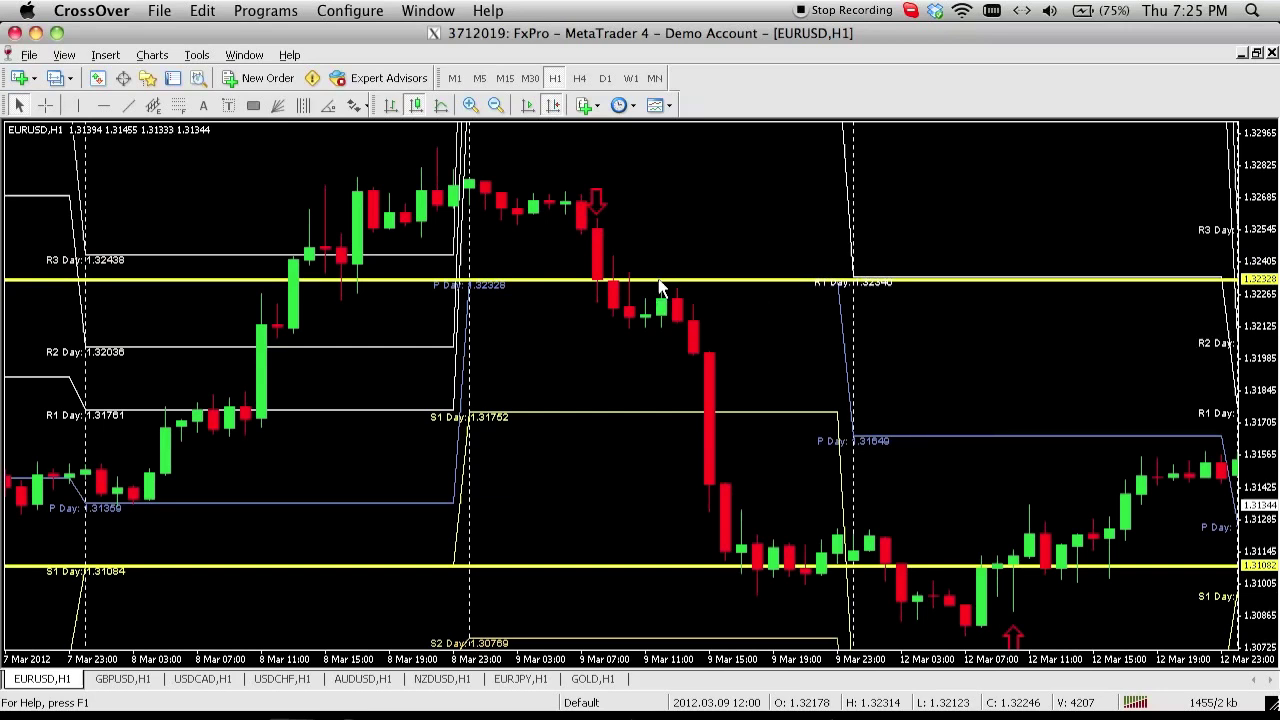
pyautogui.click(103, 105)
pyautogui.moveTo(418, 330); pyautogui.dragTo(424, 348)
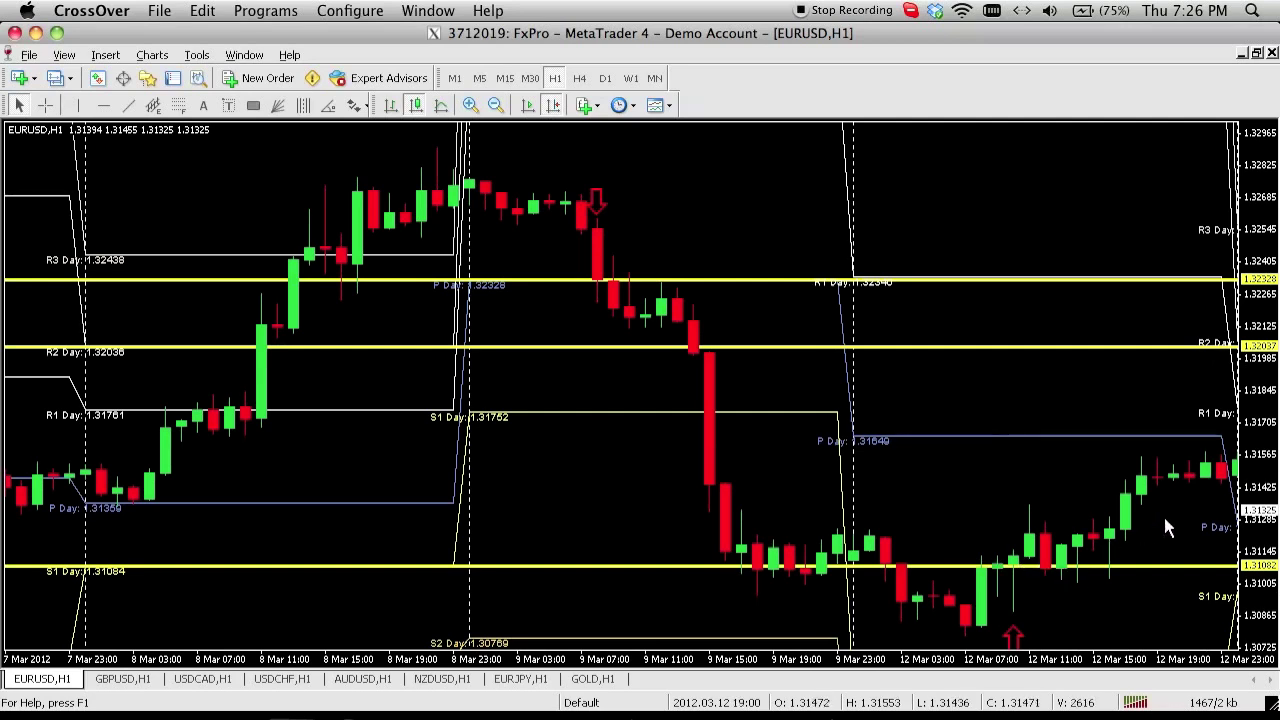
# Place a red down arrow above the 2 March 10:00 EURUSD candle and examine the surrounding candles back to 29 February
pyautogui.hscroll(-10, 784, 484)
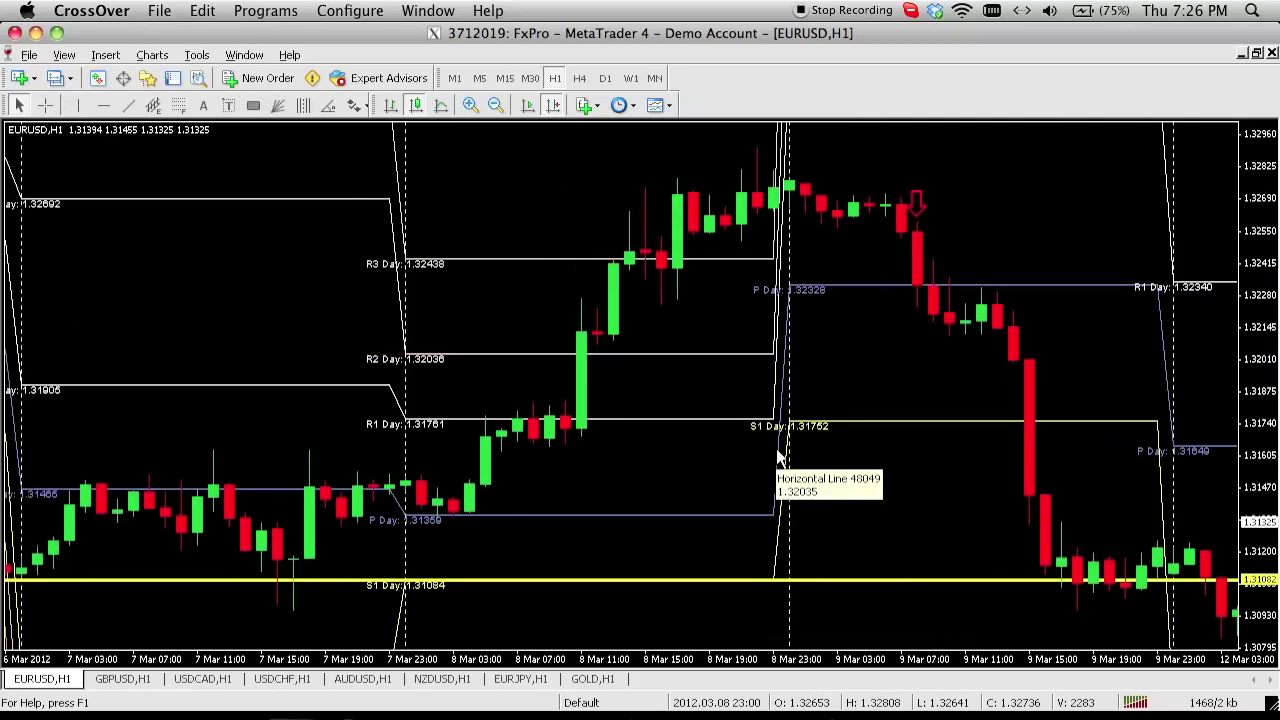
pyautogui.moveTo(560, 400); pyautogui.dragTo(758, 392)
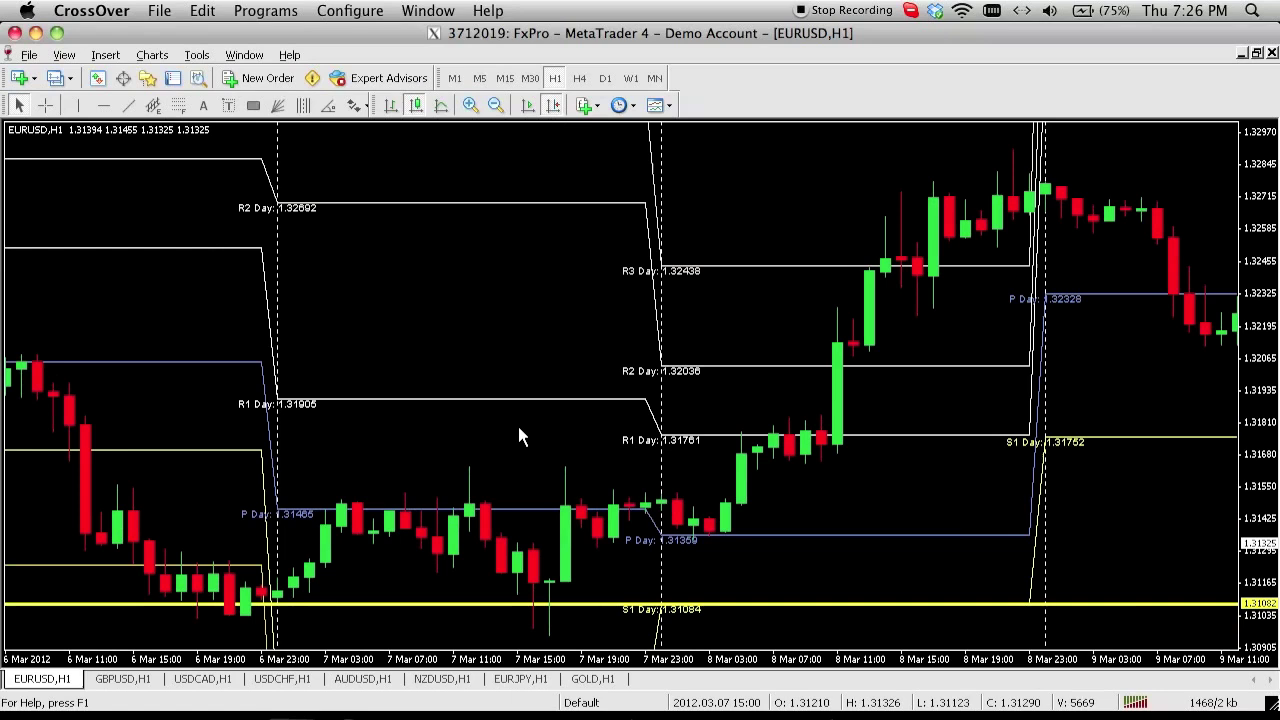
pyautogui.moveTo(517, 423); pyautogui.dragTo(713, 422)
pyautogui.hscroll(-9, 713, 422)
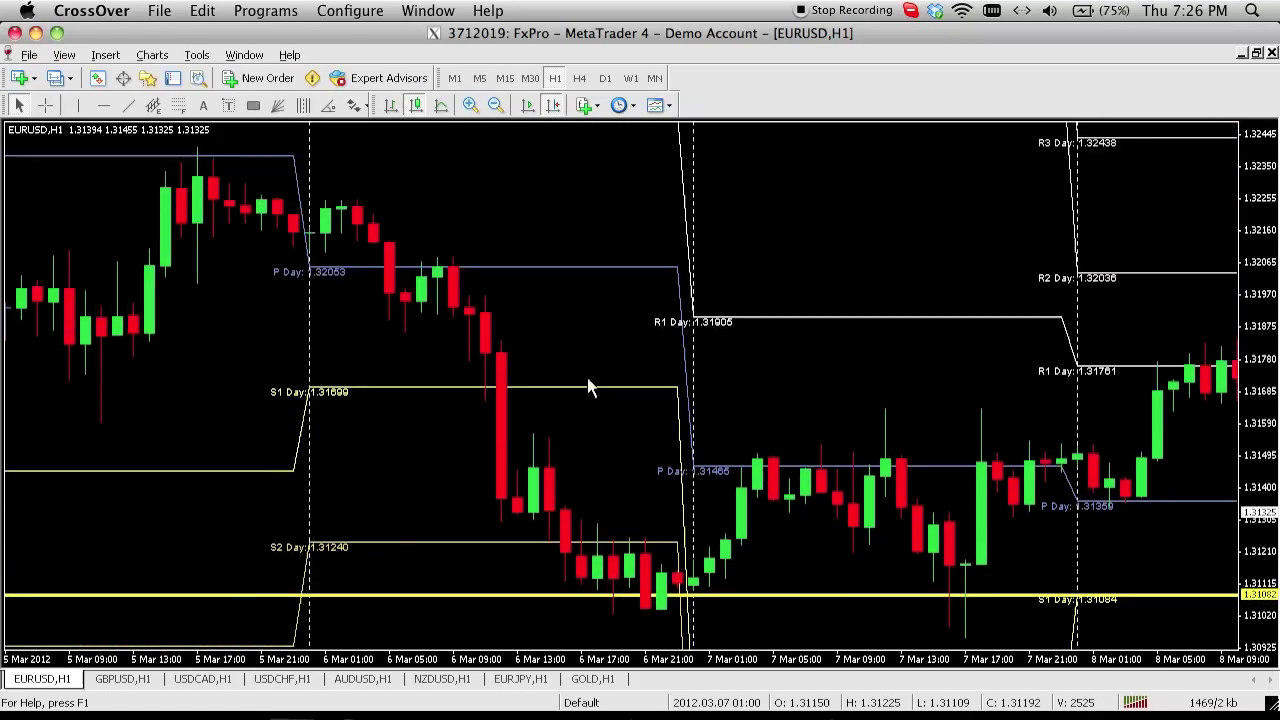
pyautogui.hscroll(-8, 405, 350)
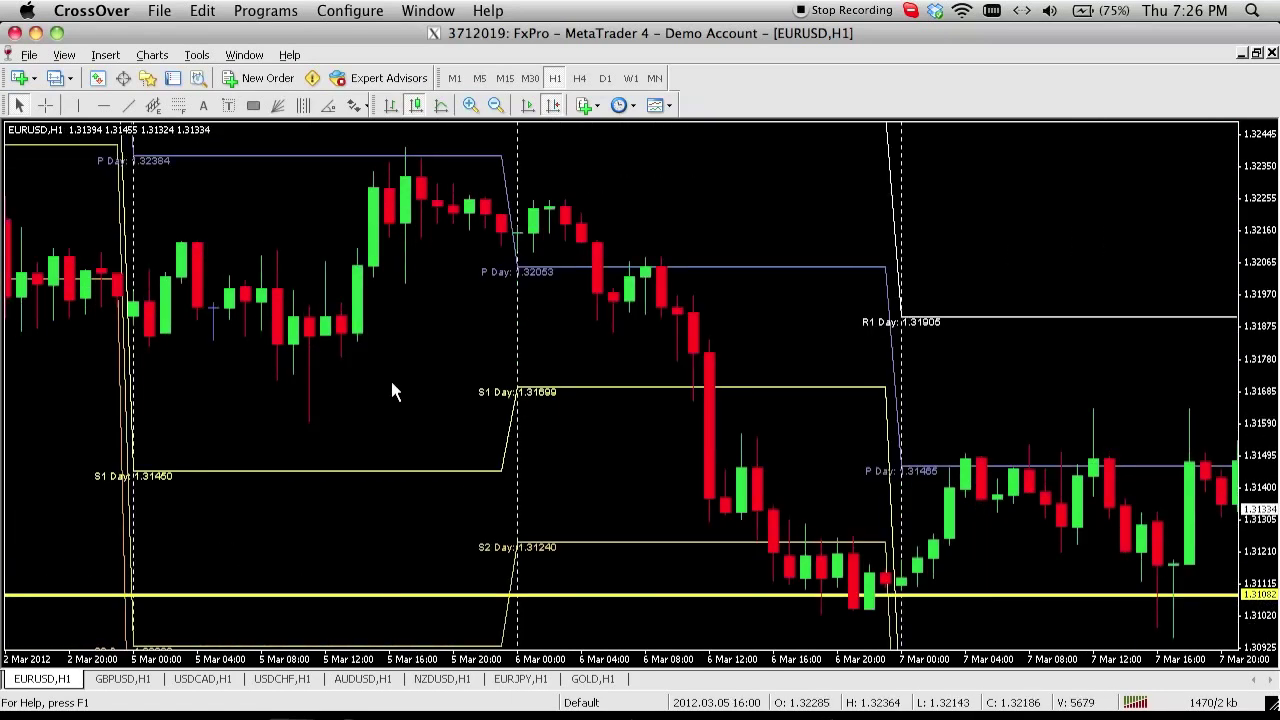
pyautogui.hscroll(-2, 430, 390)
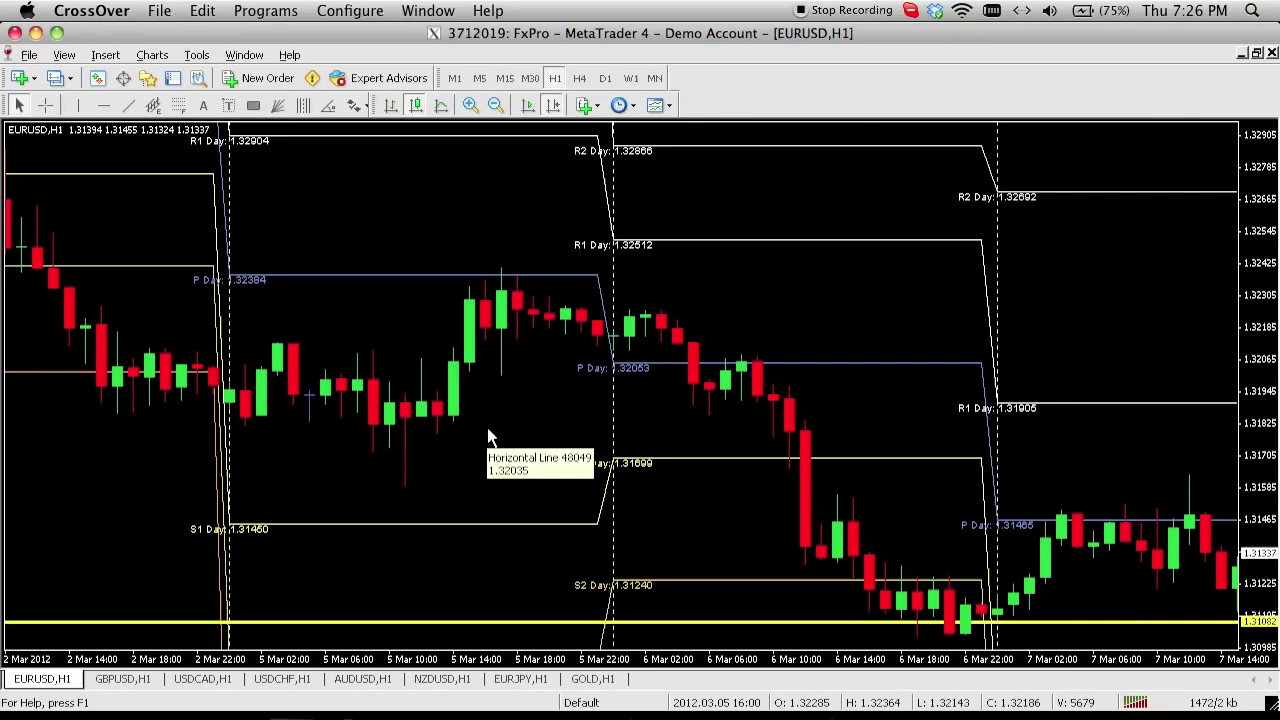
pyautogui.hscroll(-7, 320, 360)
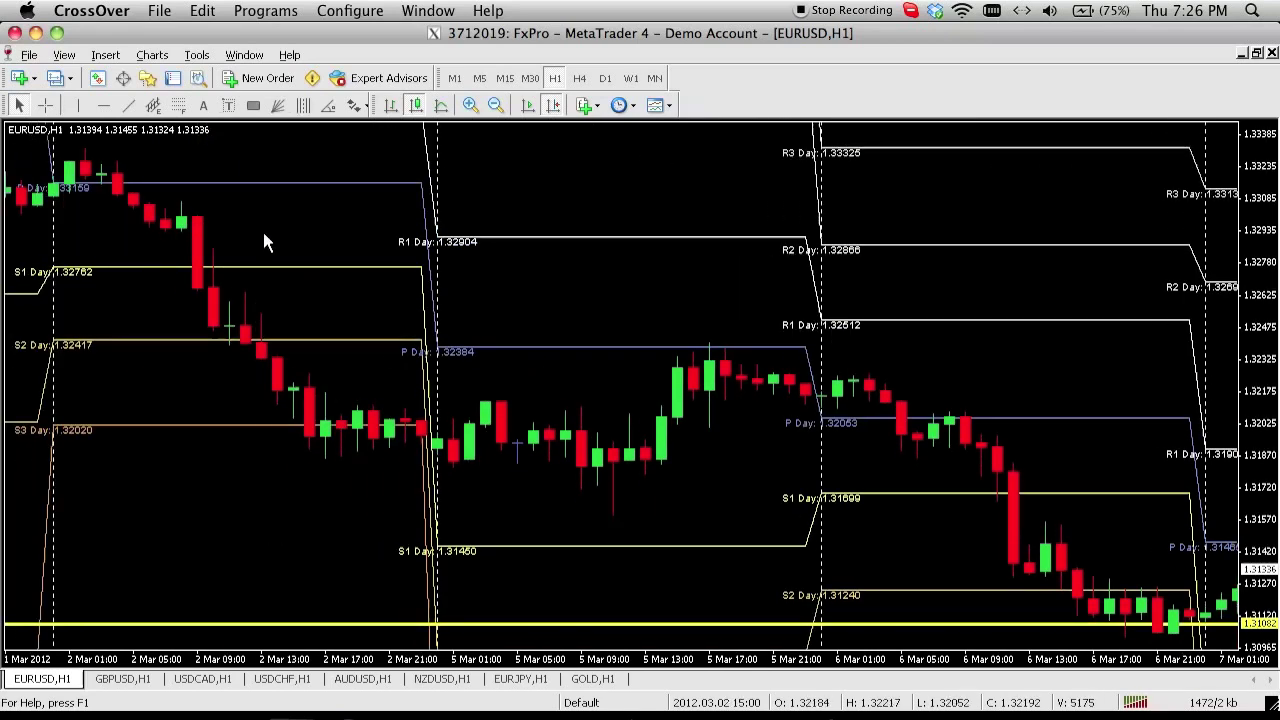
pyautogui.click(355, 105)
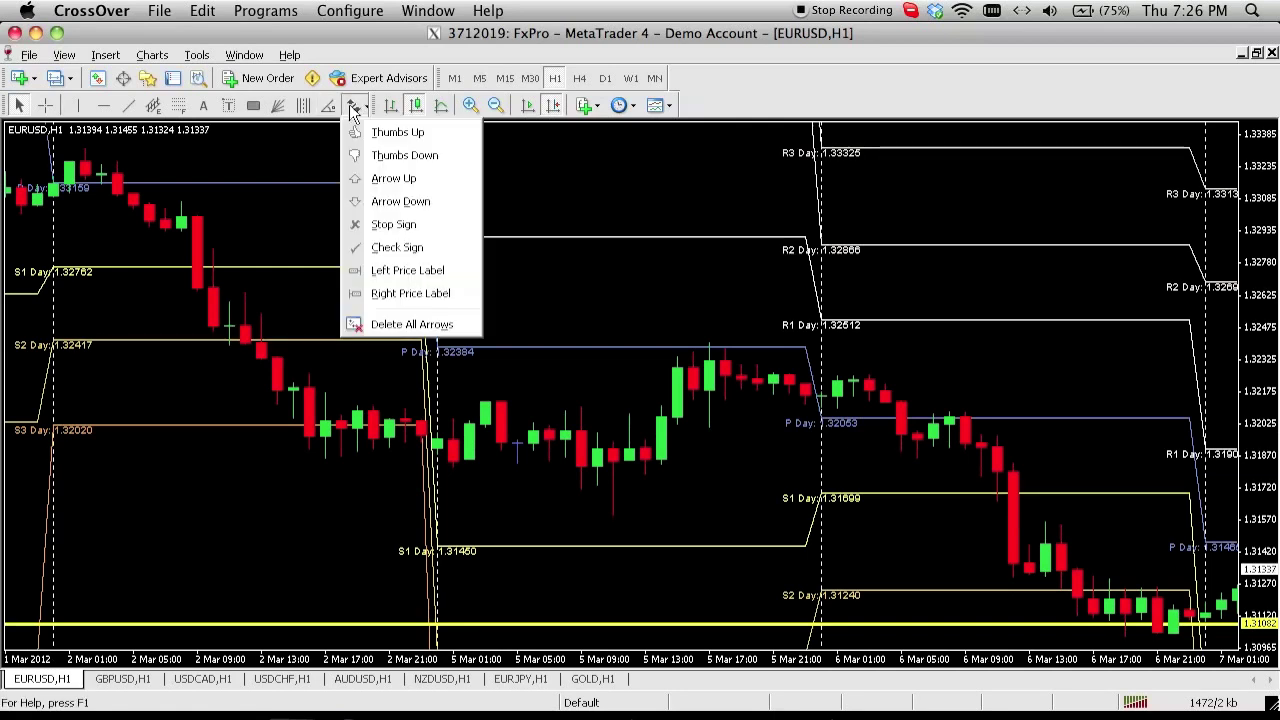
pyautogui.click(387, 202)
pyautogui.click(214, 222)
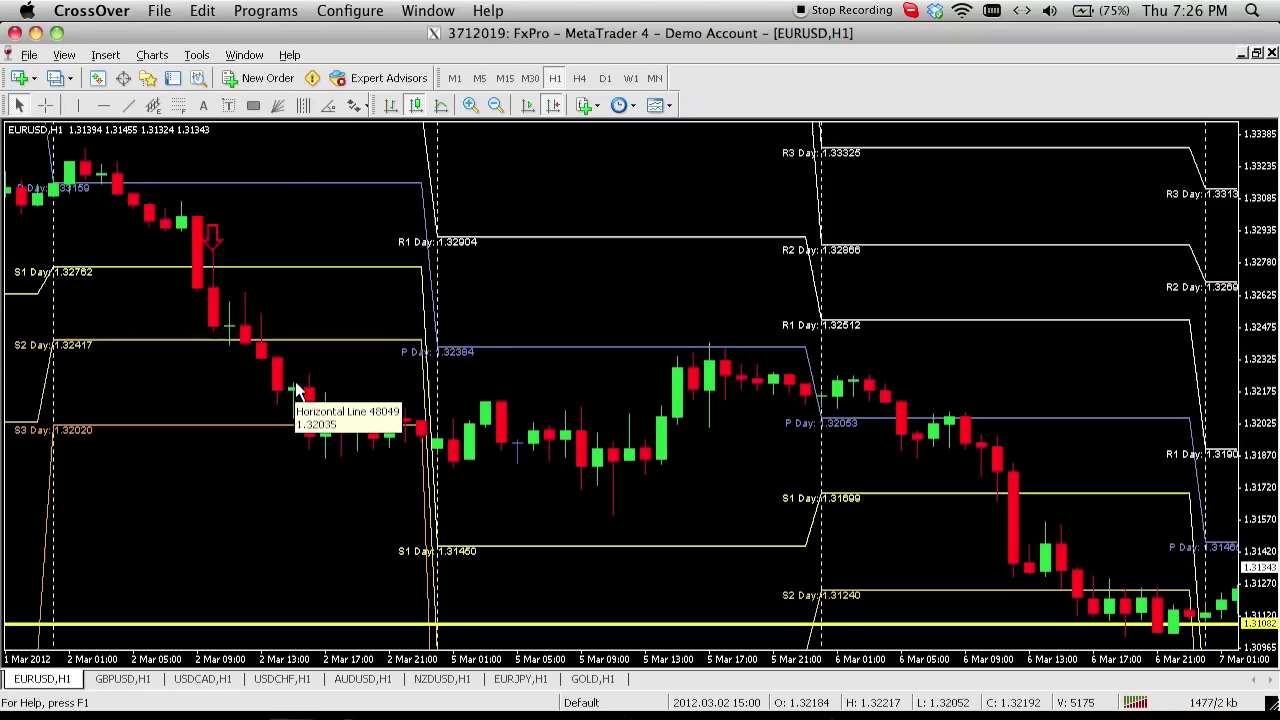
pyautogui.moveTo(297, 388); pyautogui.dragTo(418, 430)
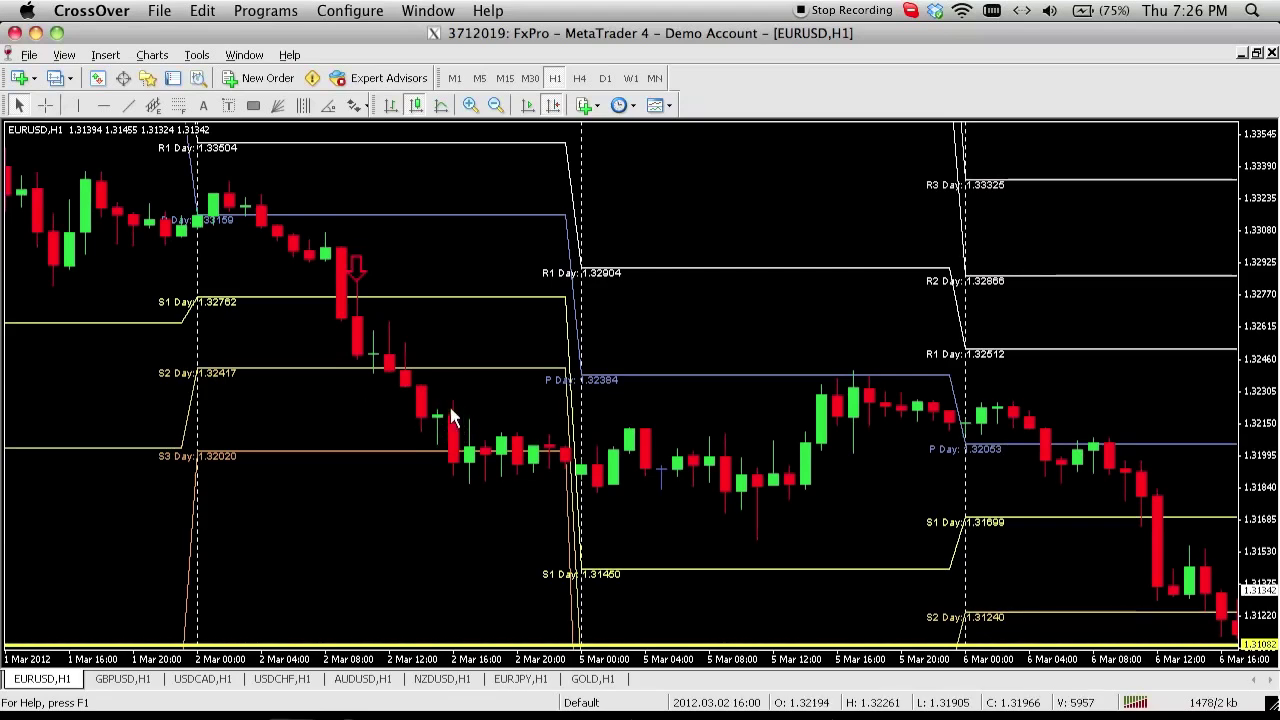
pyautogui.moveTo(294, 400); pyautogui.dragTo(560, 392)
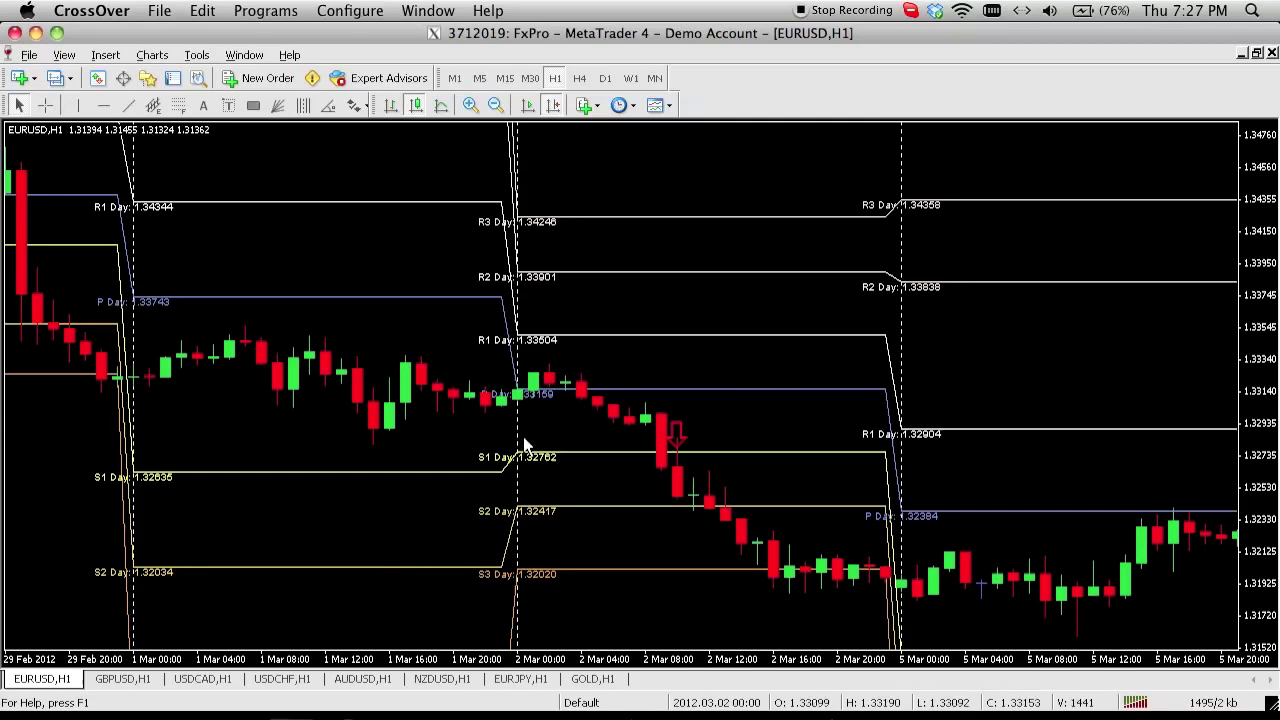
# Switch to the AnyMeeting webinar page in Chrome and read the attendees' latest chat messages and questions
pyautogui.click(505, 700)
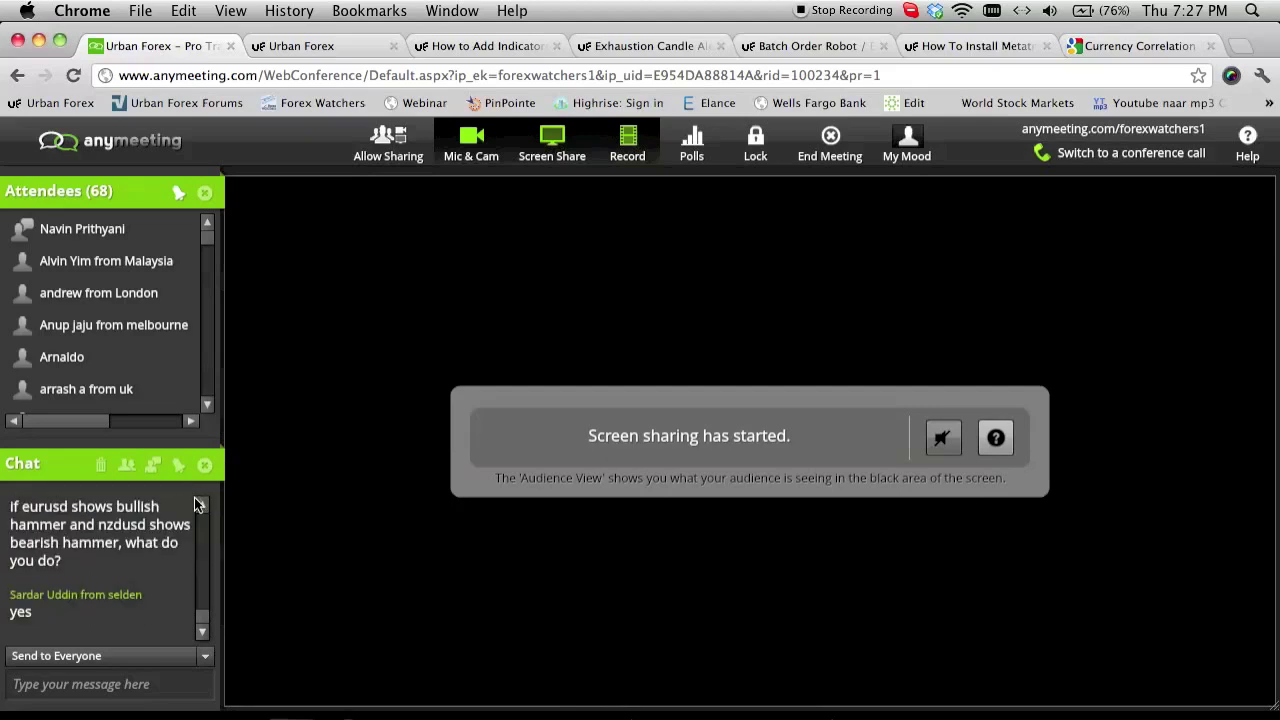
pyautogui.click(202, 504)
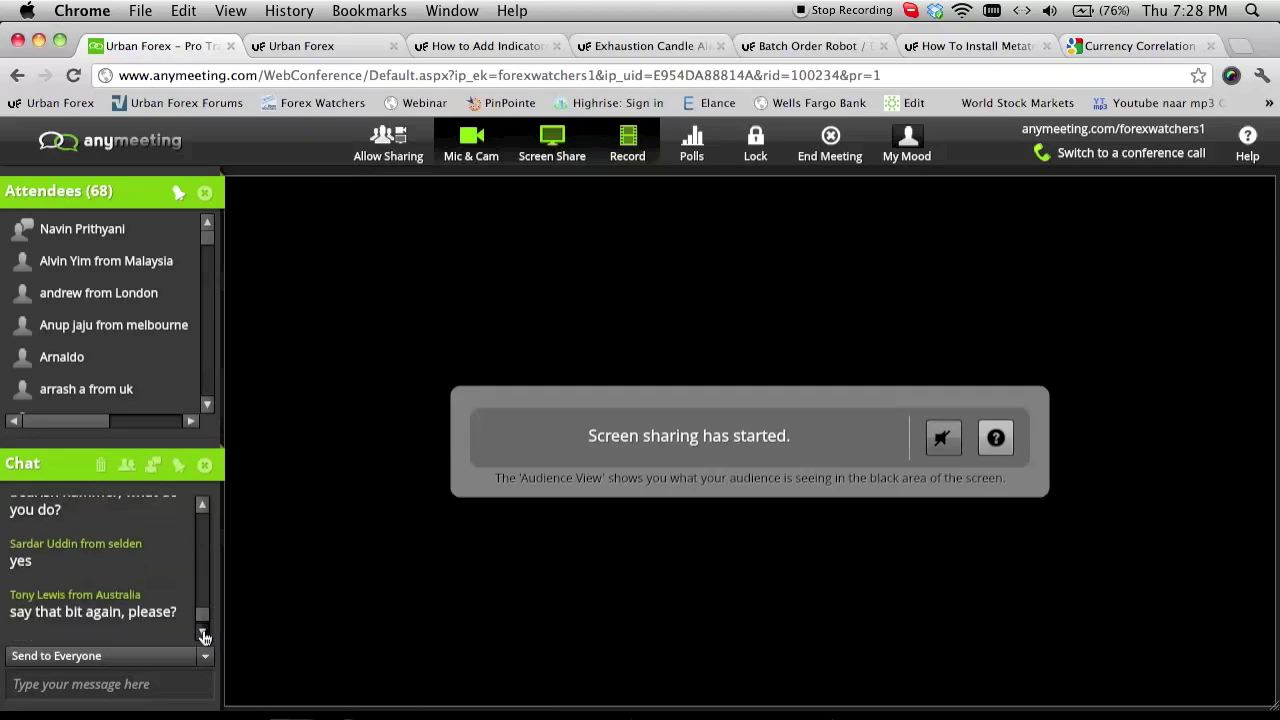
pyautogui.click(203, 504)
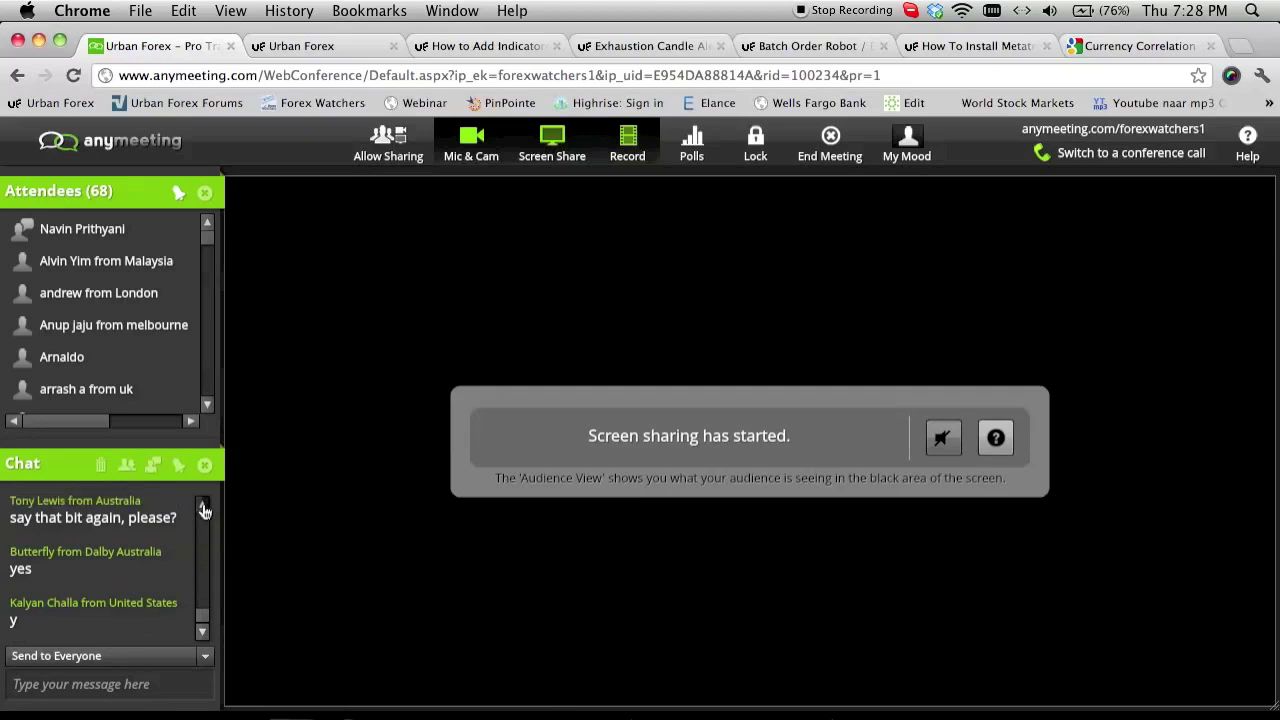
pyautogui.click(203, 506)
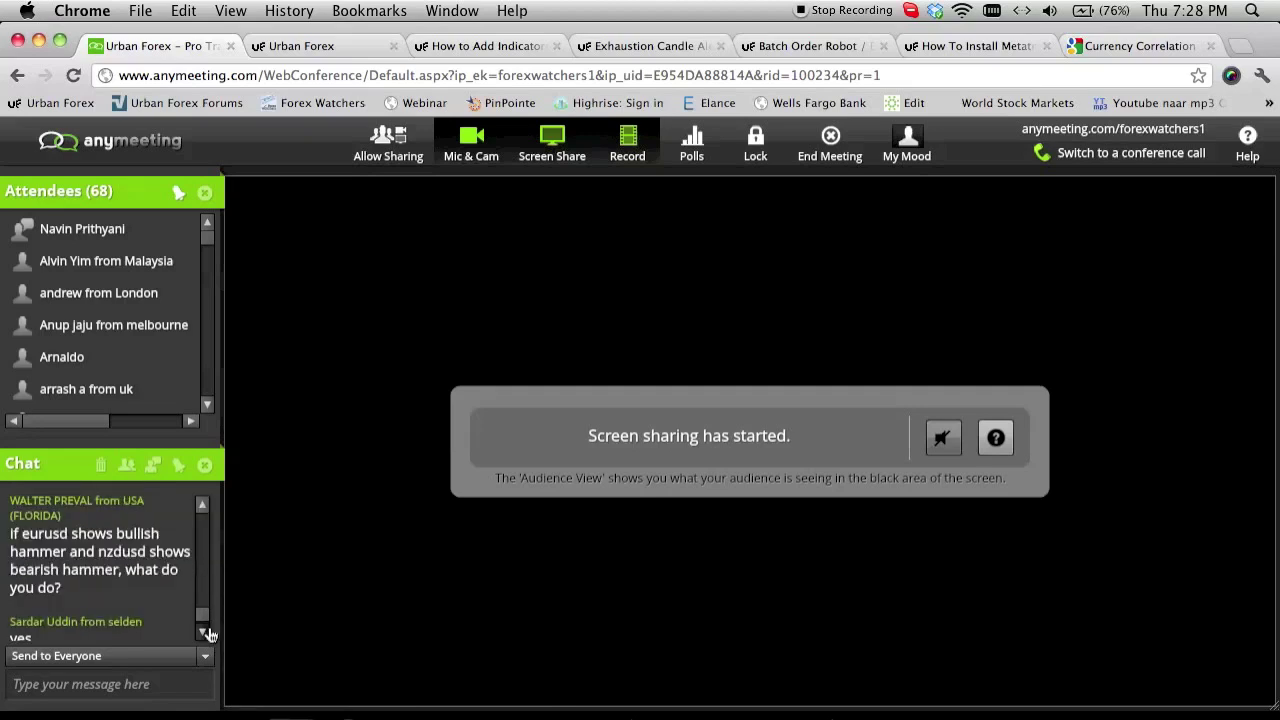
# Read the latest attendee replies and questions in the webinar chat
pyautogui.click(203, 633)
pyautogui.click(203, 633)
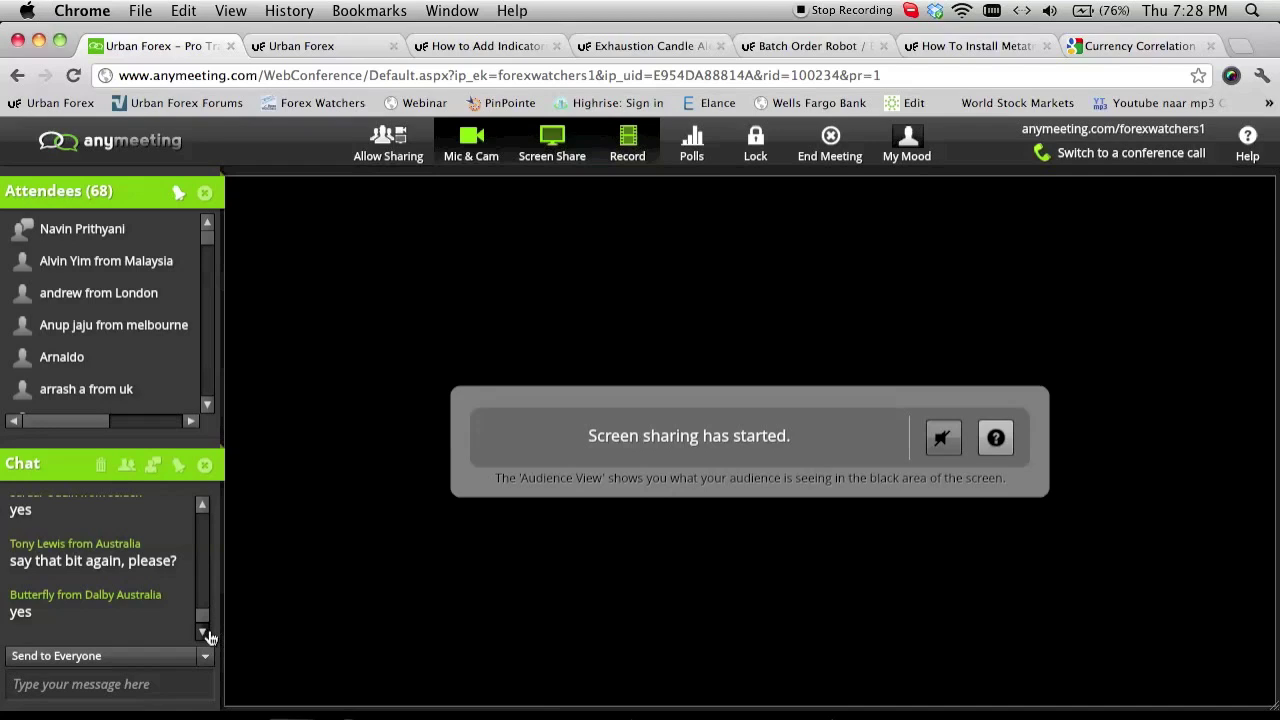
pyautogui.click(203, 633)
pyautogui.click(203, 633)
pyautogui.click(203, 633)
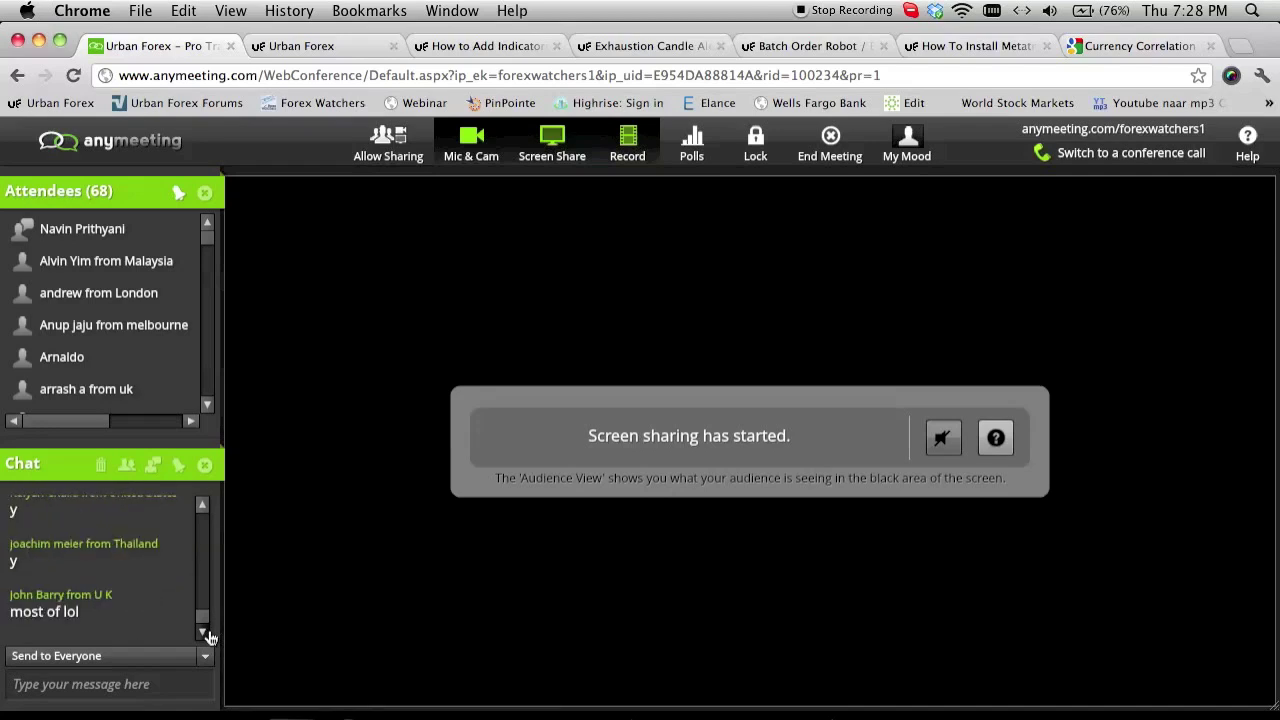
pyautogui.click(203, 507)
pyautogui.click(204, 510)
pyautogui.click(204, 510)
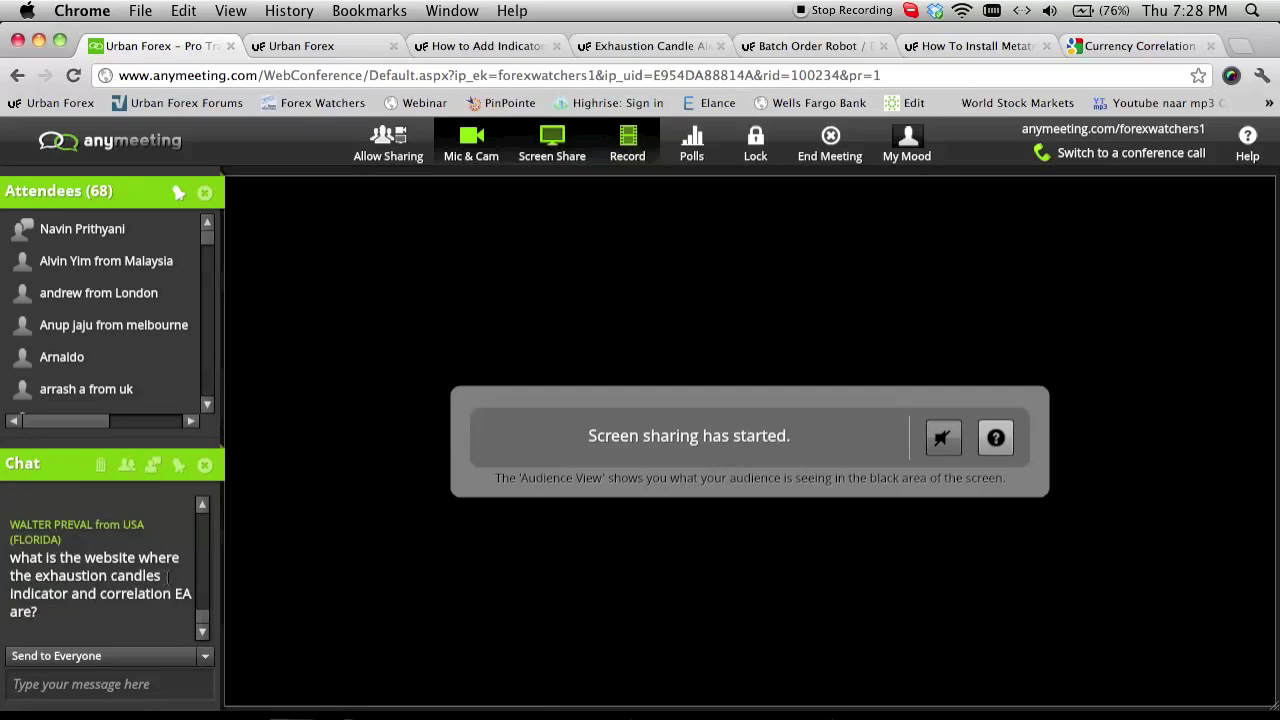
# Switch to MetaTrader and place a down arrow above the 9 March 10:00 candle on the EURUSD H1 chart
pyautogui.click(300, 712)
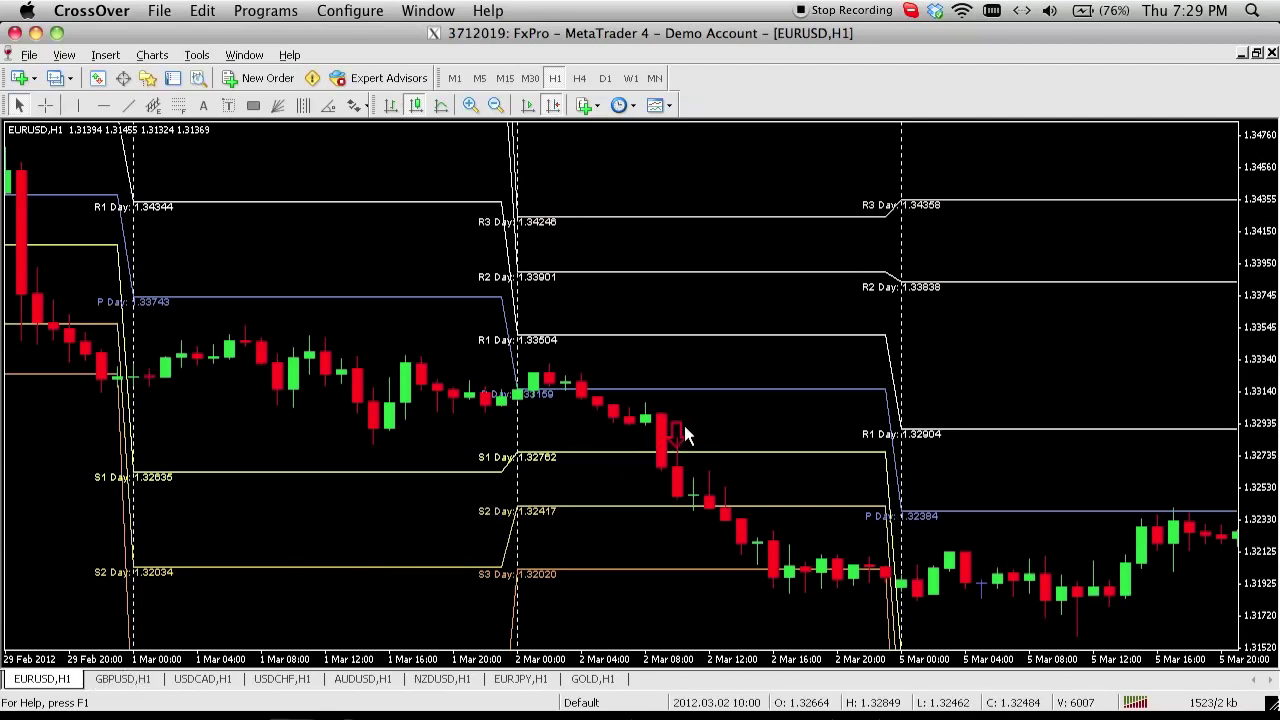
pyautogui.moveTo(837, 413); pyautogui.dragTo(110, 413)
pyautogui.hscroll(10, 663, 337)
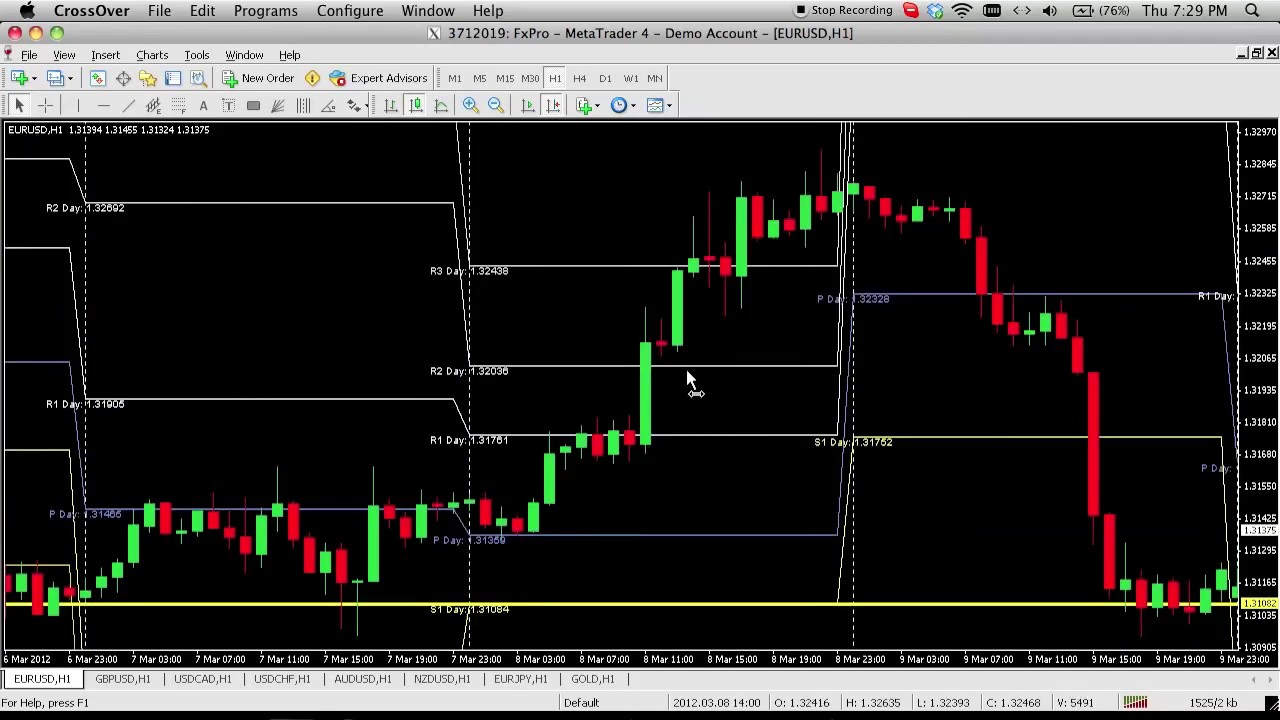
pyautogui.hscroll(4, 691, 380)
pyautogui.hscroll(6, 700, 330)
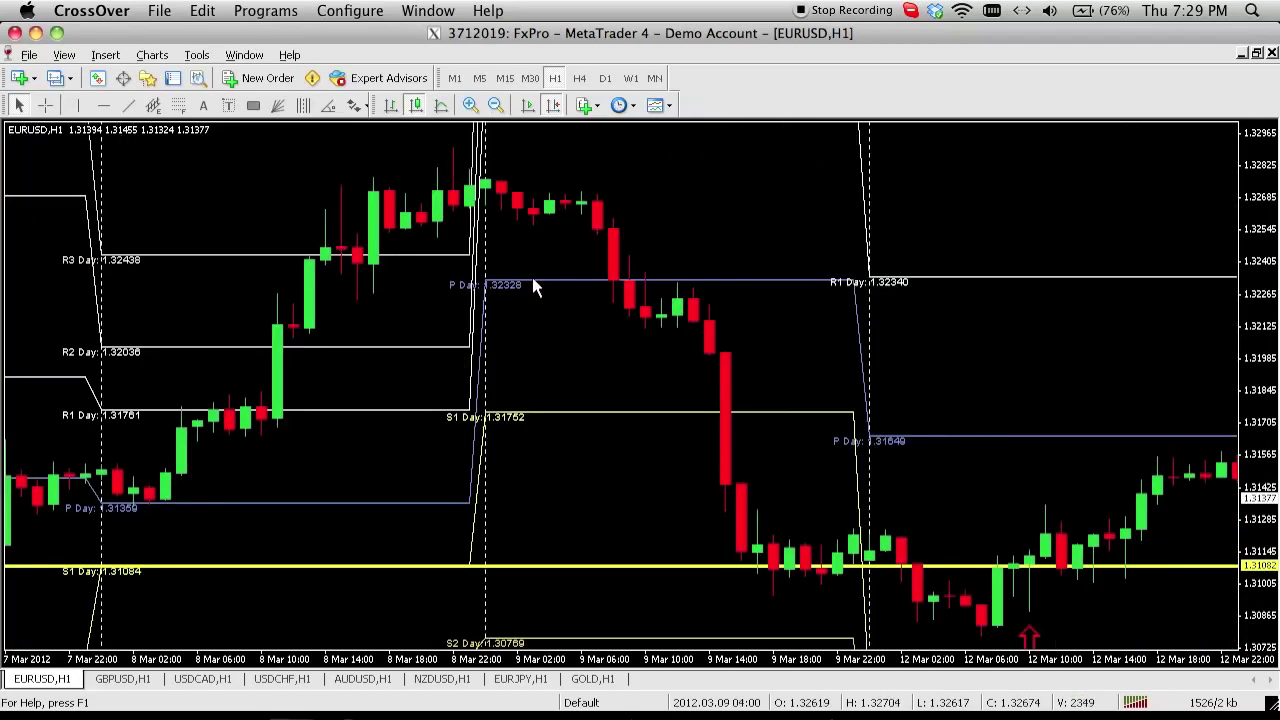
pyautogui.click(355, 105)
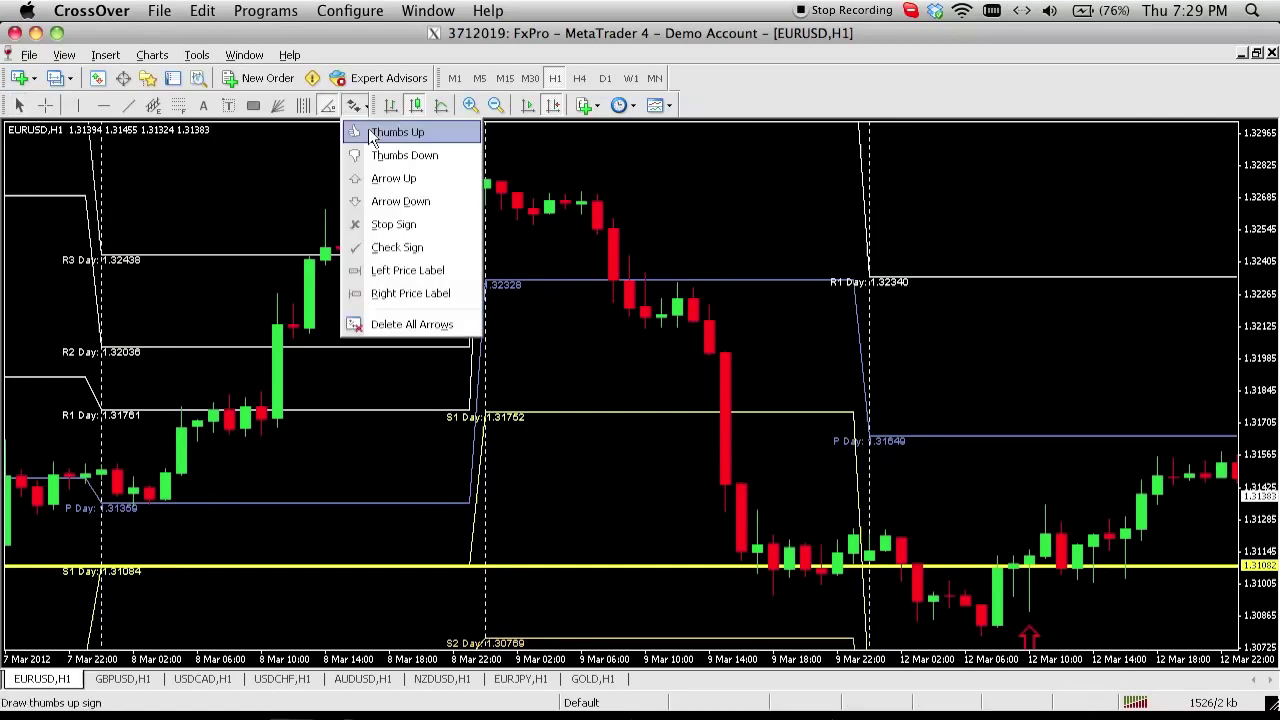
pyautogui.click(380, 199)
pyautogui.click(629, 225)
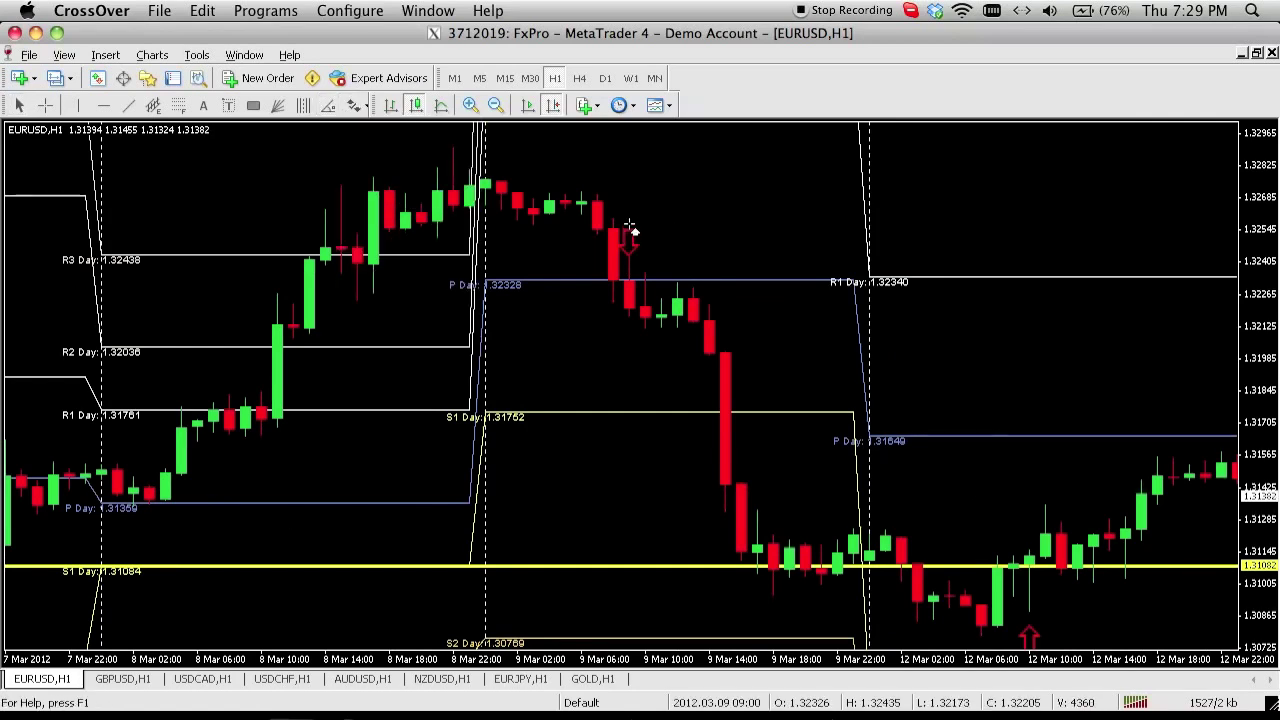
pyautogui.doubleClick(633, 240)
pyautogui.moveTo(633, 238); pyautogui.dragTo(643, 250)
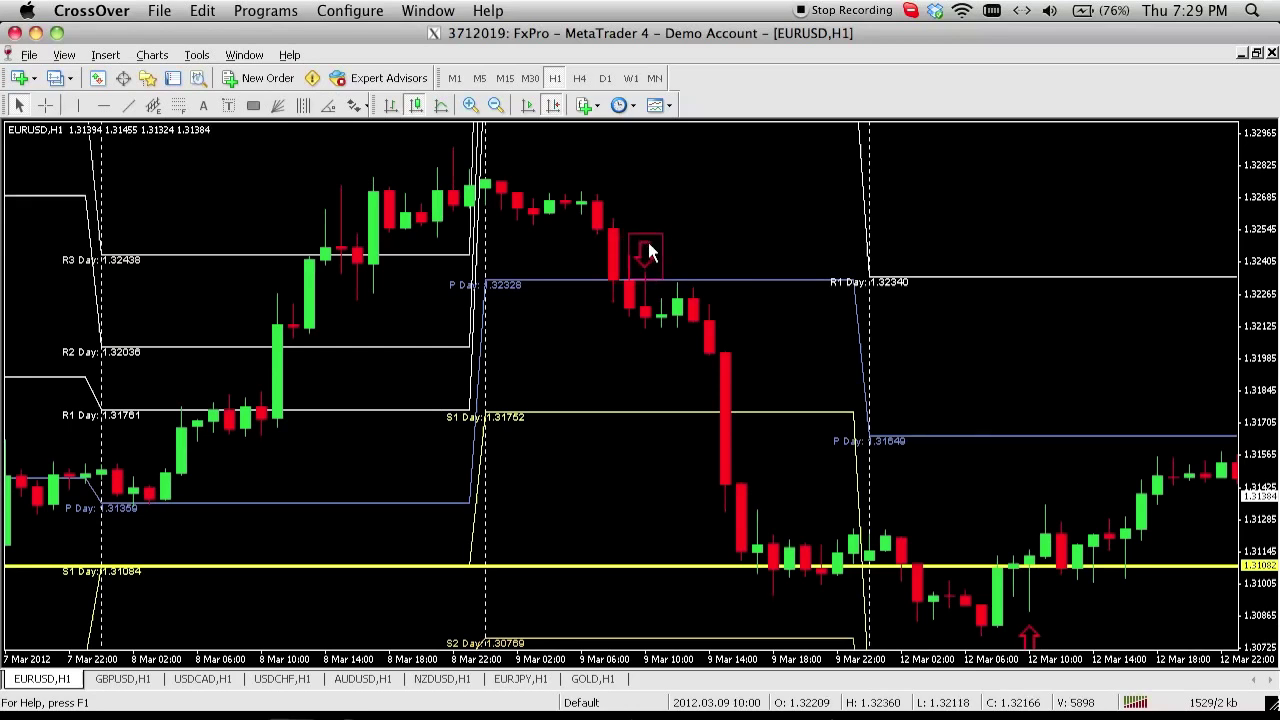
# Draw a horizontal line at 1.32210 and place a down arrow above the long bearish candle of 9 March
pyautogui.click(103, 105)
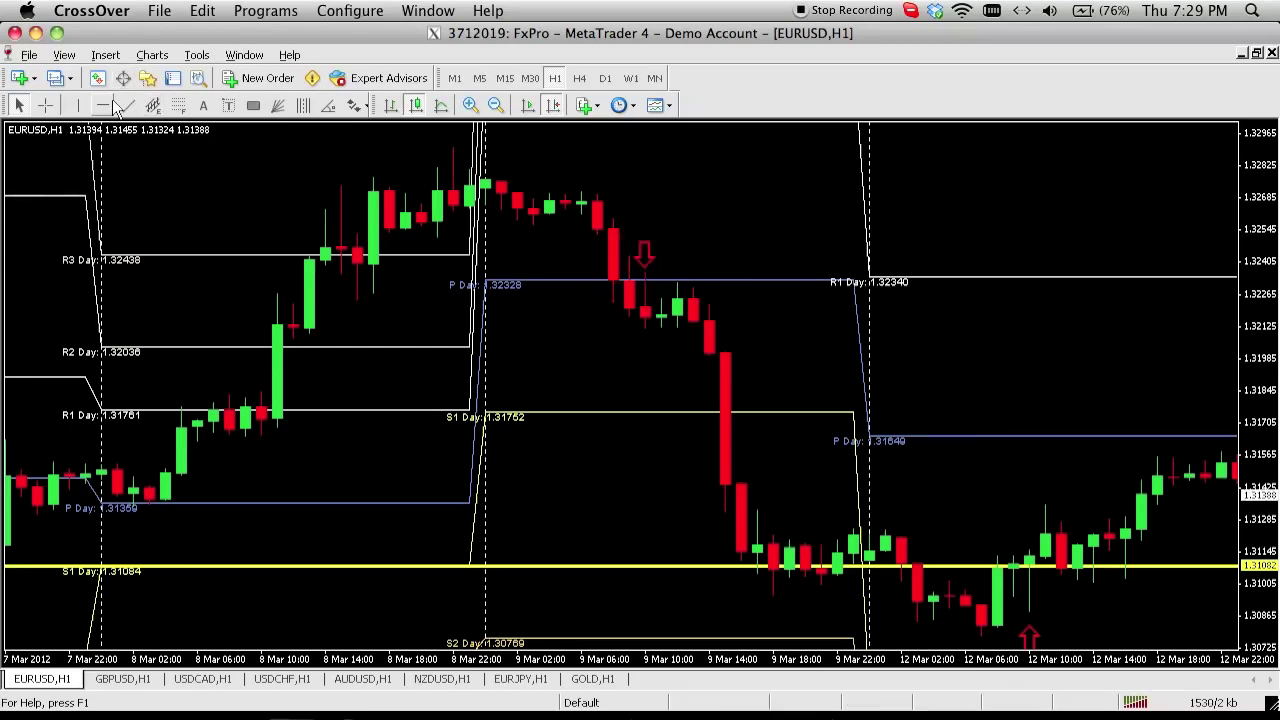
pyautogui.click(592, 306)
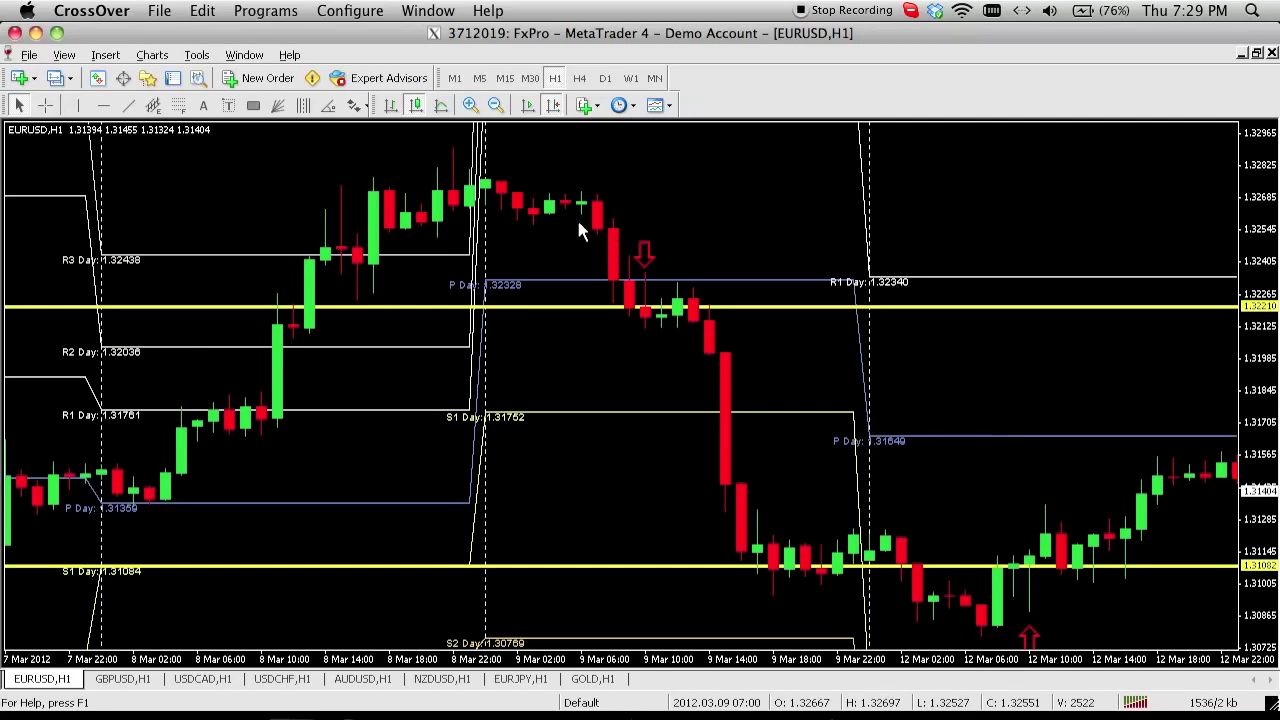
pyautogui.click(355, 105)
pyautogui.click(390, 177)
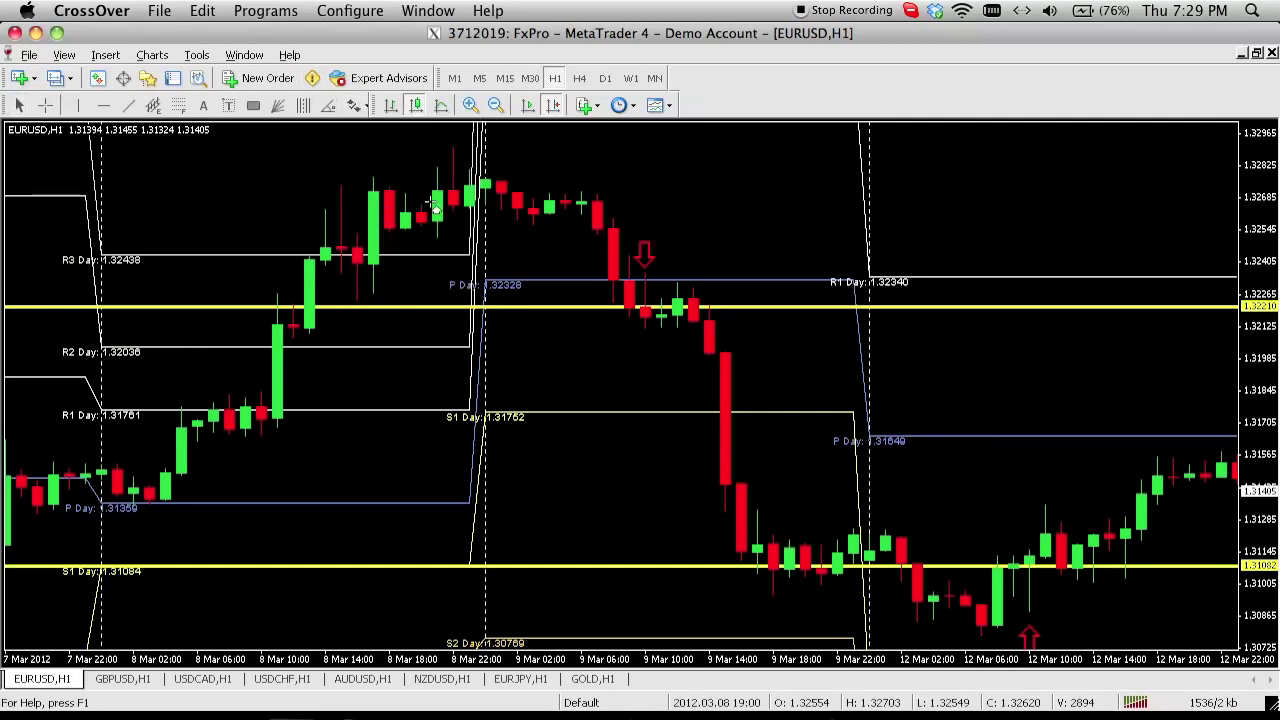
pyautogui.click(738, 342)
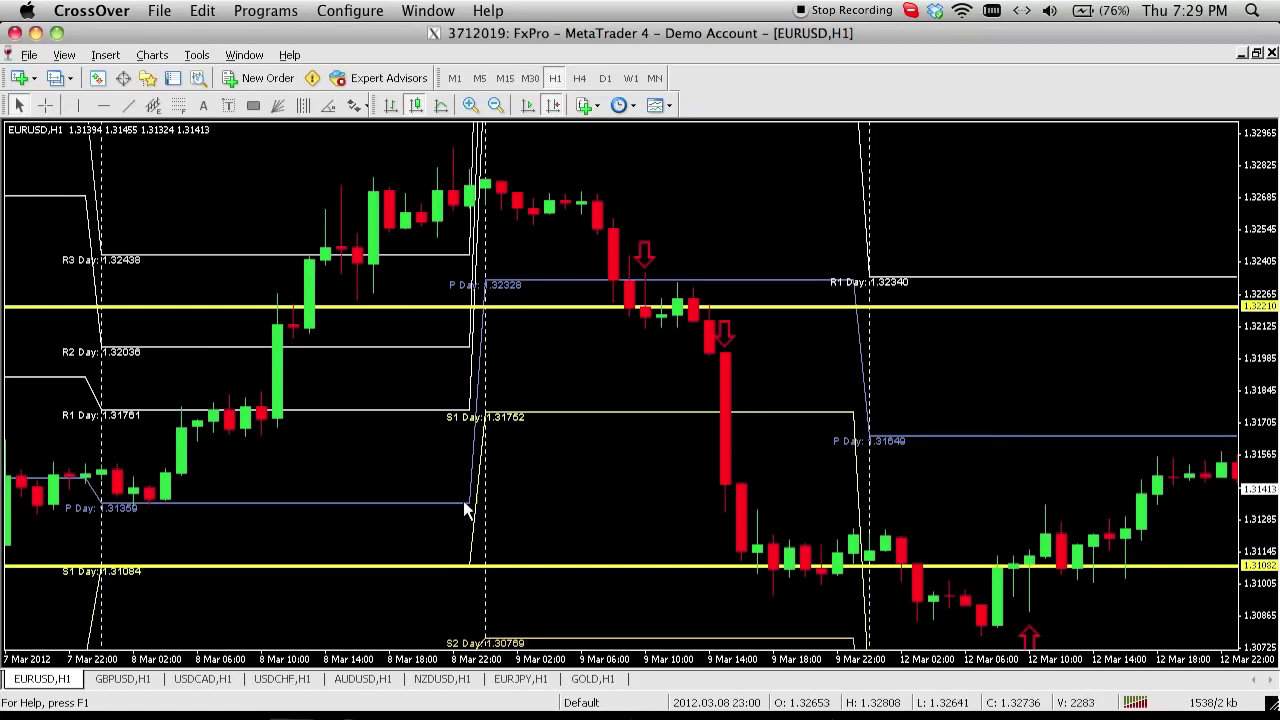
pyautogui.moveTo(727, 432)
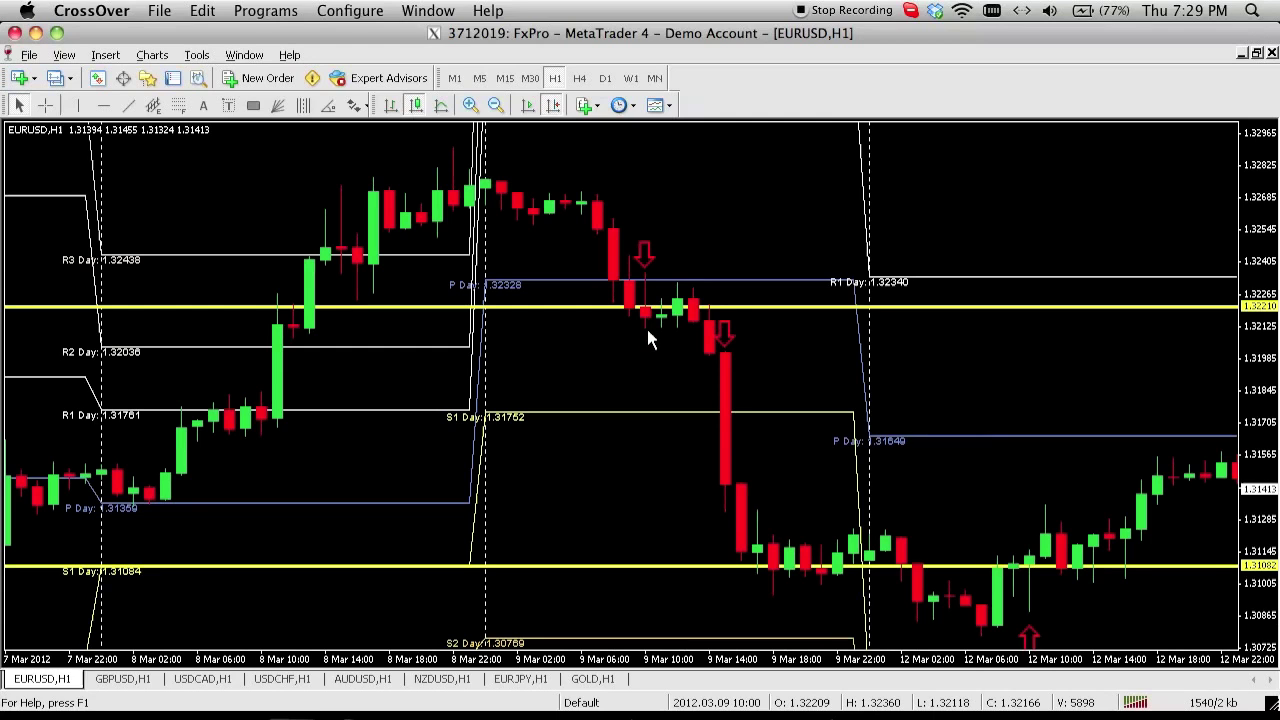
pyautogui.moveTo(654, 341)
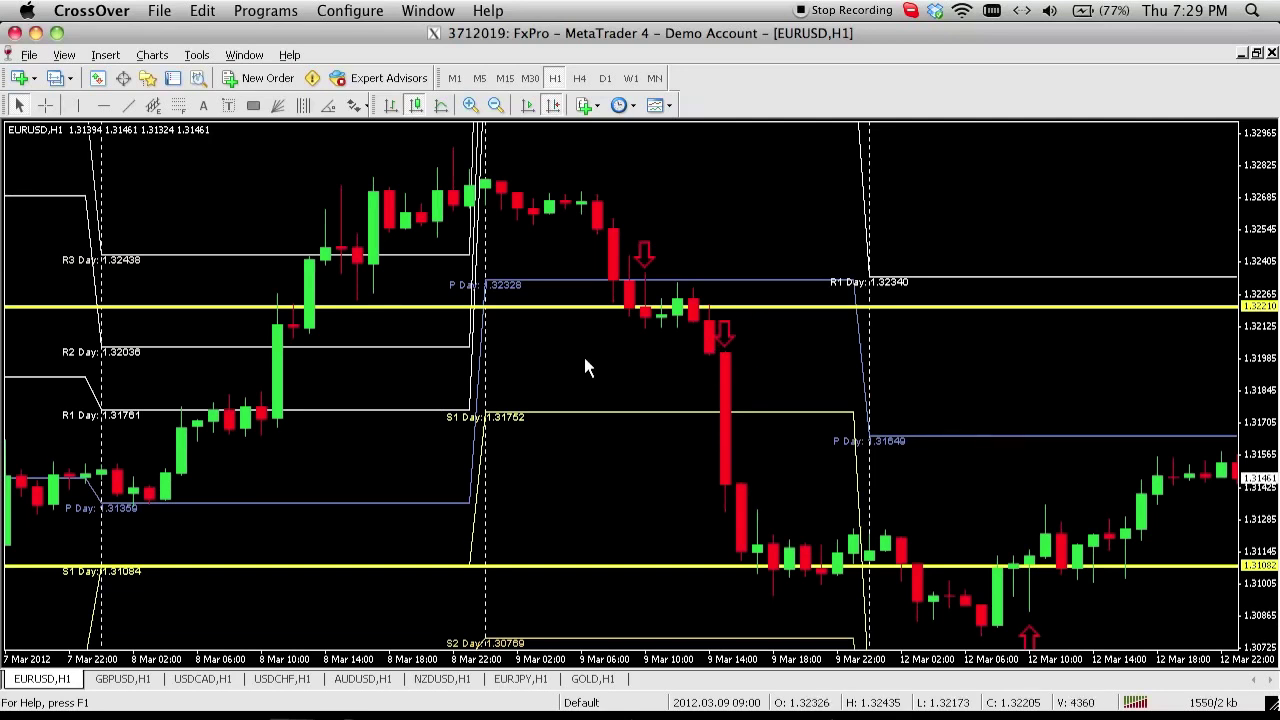
pyautogui.moveTo(541, 360)
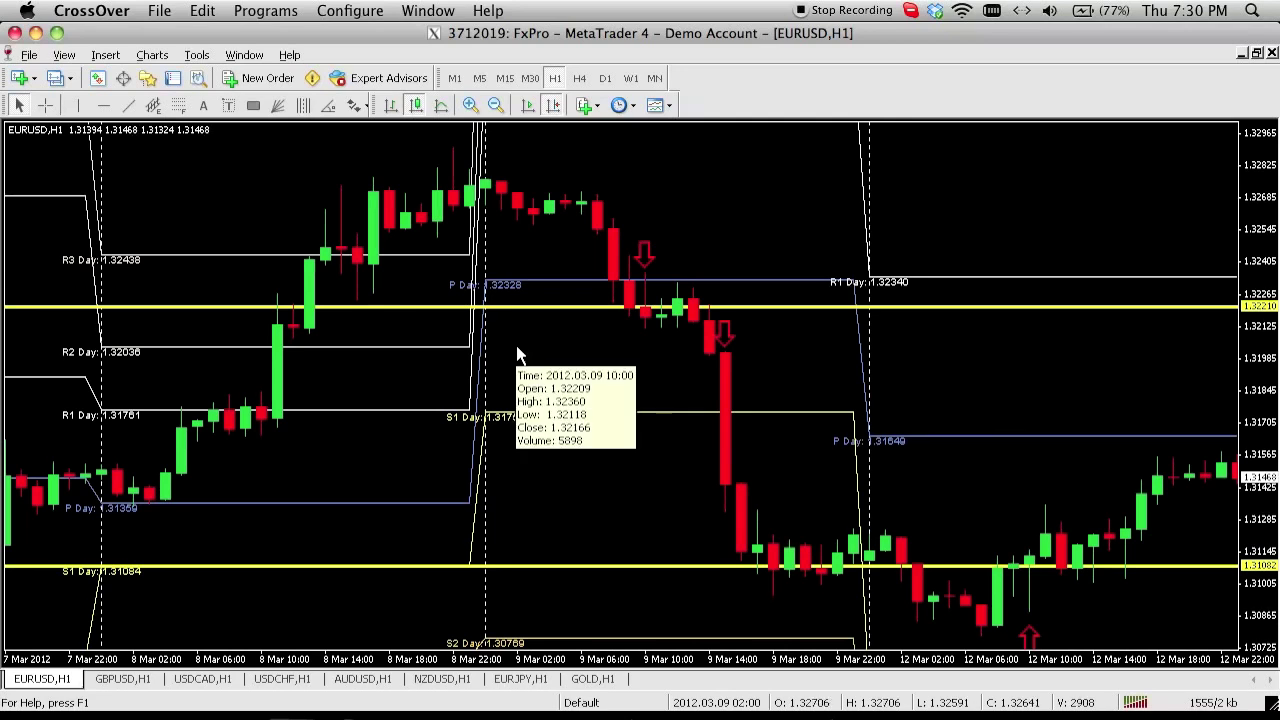
pyautogui.moveTo(622, 343)
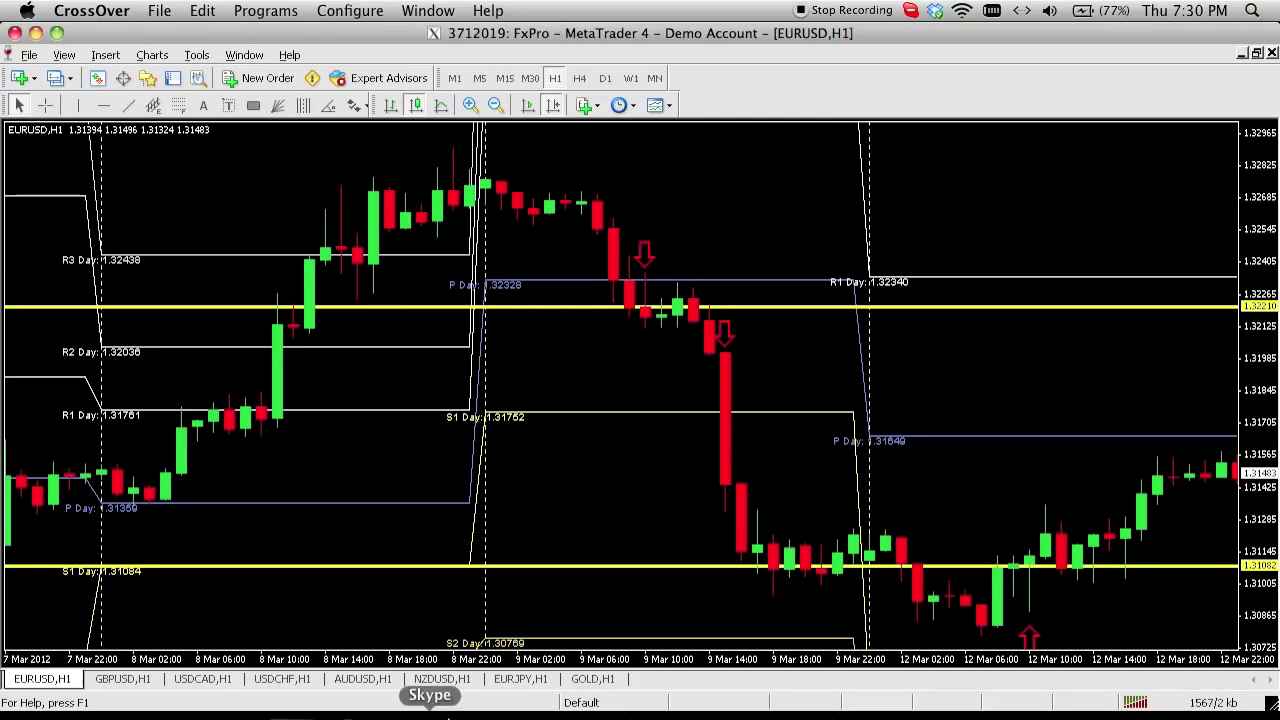
# Switch to Chrome, show the urbanforex.ning.com home page with its new activity item loaded, and return to the webinar page
pyautogui.click(531, 710)
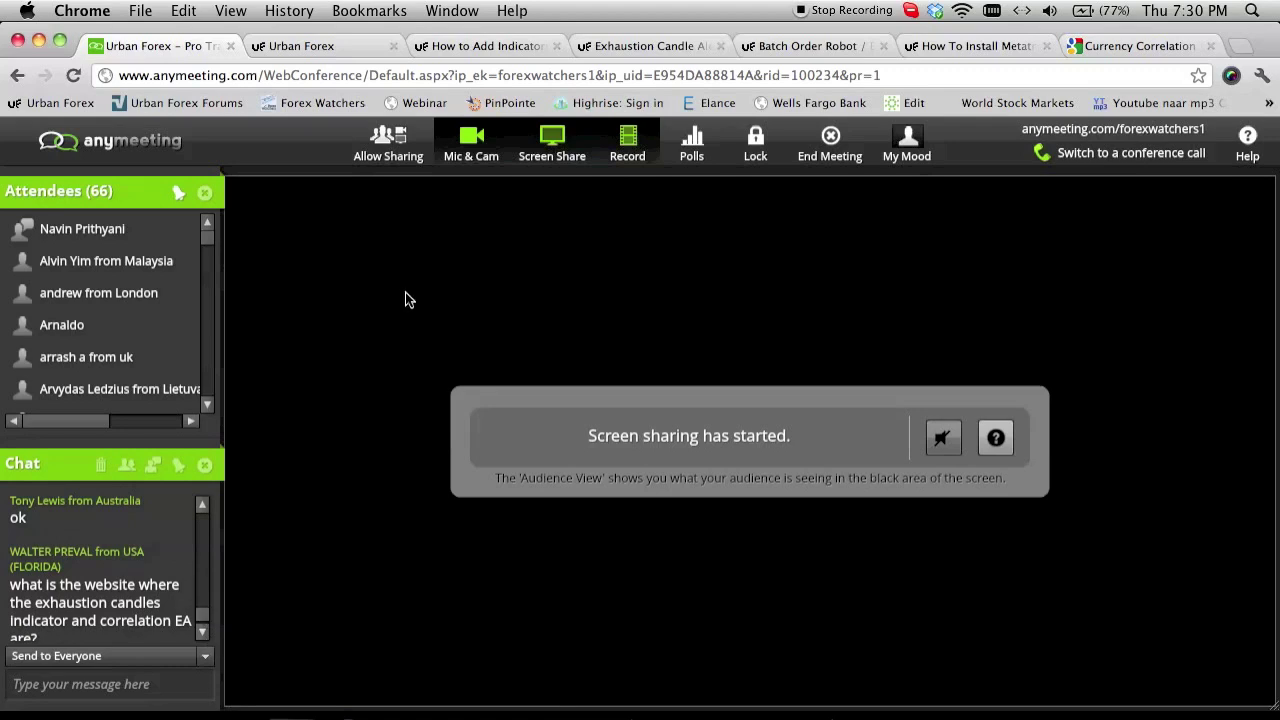
pyautogui.click(351, 55)
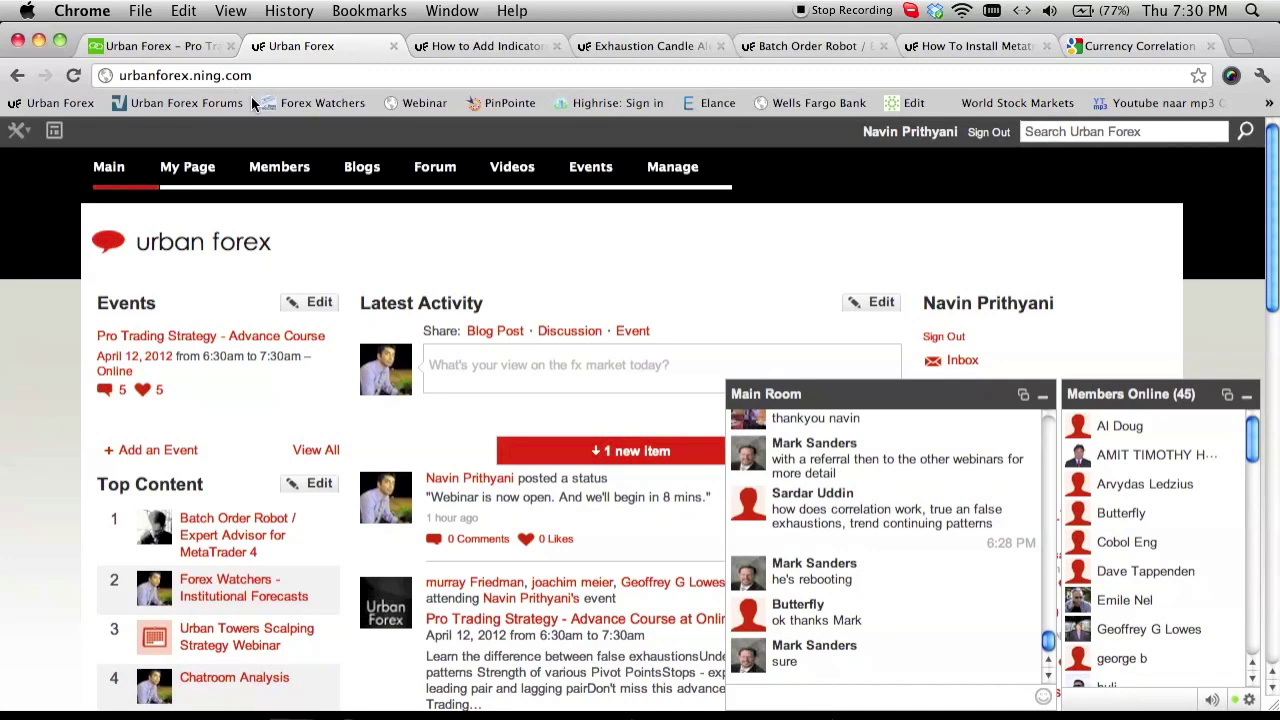
pyautogui.click(540, 460)
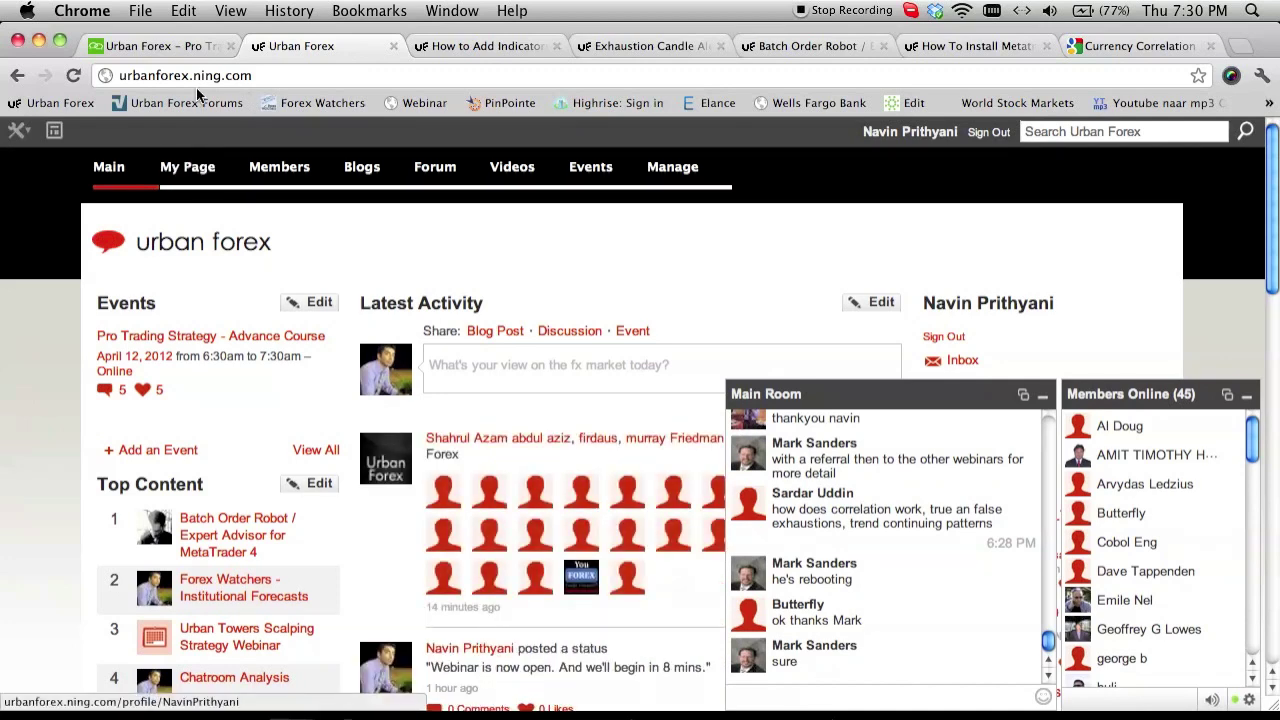
pyautogui.click(165, 46)
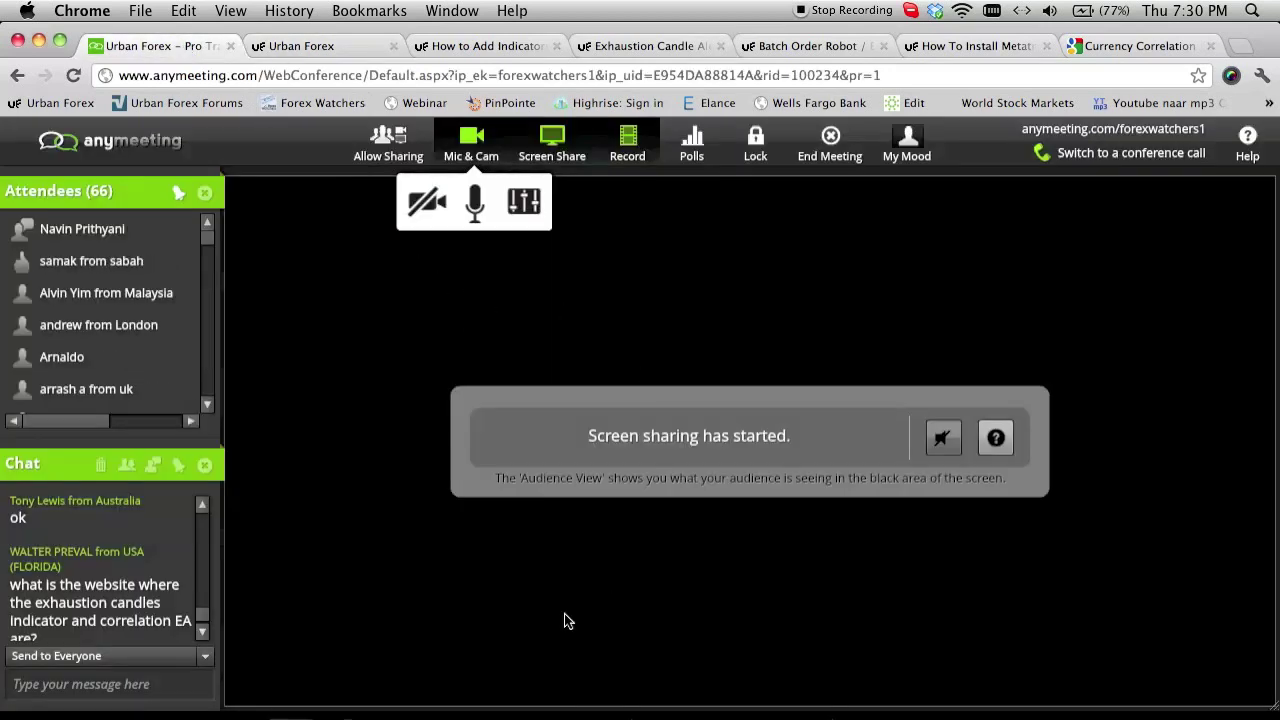
# Switch to MetaTrader and delete the arrows and yellow horizontal lines around 9 to 12 March on the EURUSD chart
pyautogui.click(300, 713)
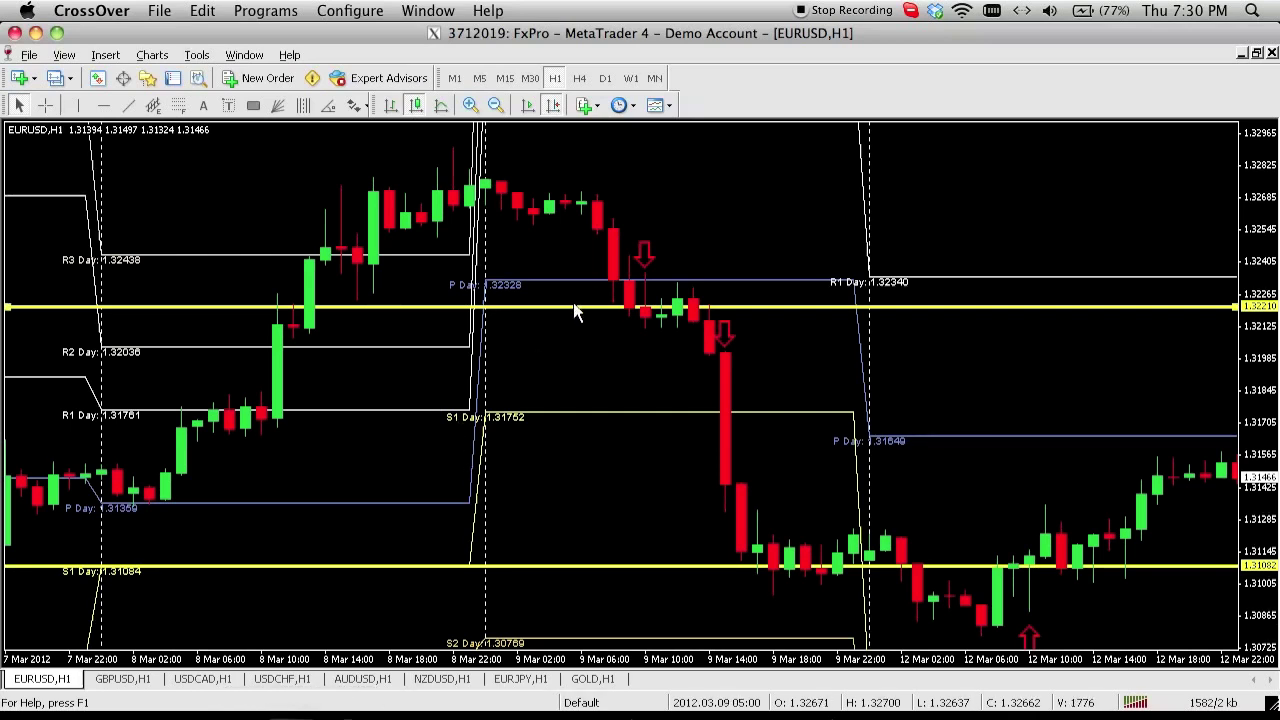
pyautogui.press('BackSpace')
pyautogui.press('BackSpace')
pyautogui.press('BackSpace')
pyautogui.press('BackSpace')
pyautogui.press('BackSpace')
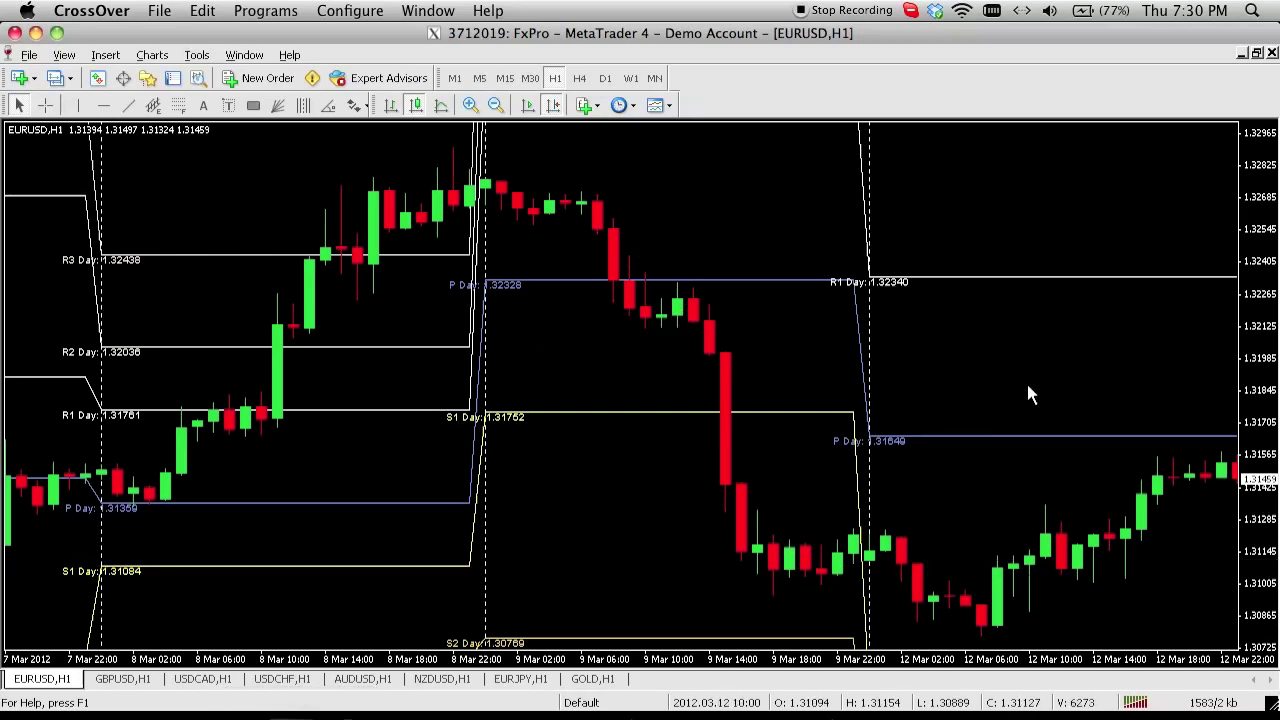
# Delete the down arrow above the 22 March 09:00 candle
pyautogui.scroll(-10, 1030, 395)
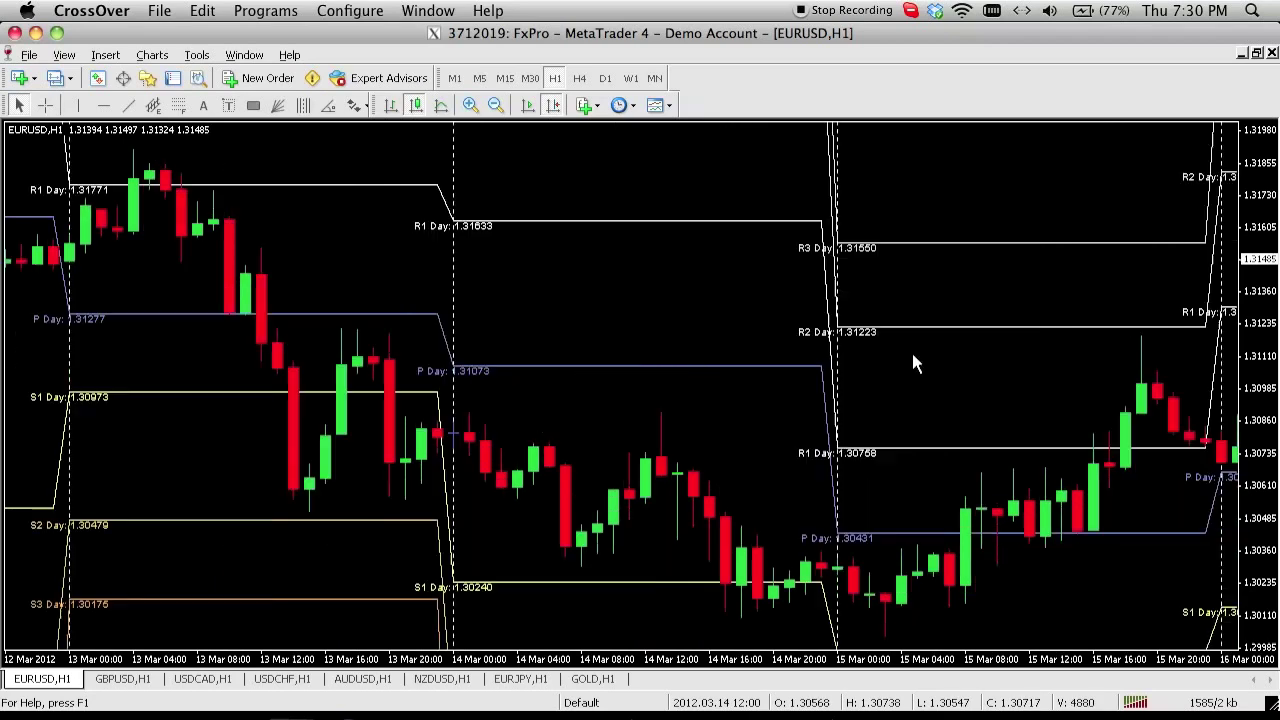
pyautogui.scroll(-6, 913, 364)
pyautogui.scroll(-8, 1030, 420)
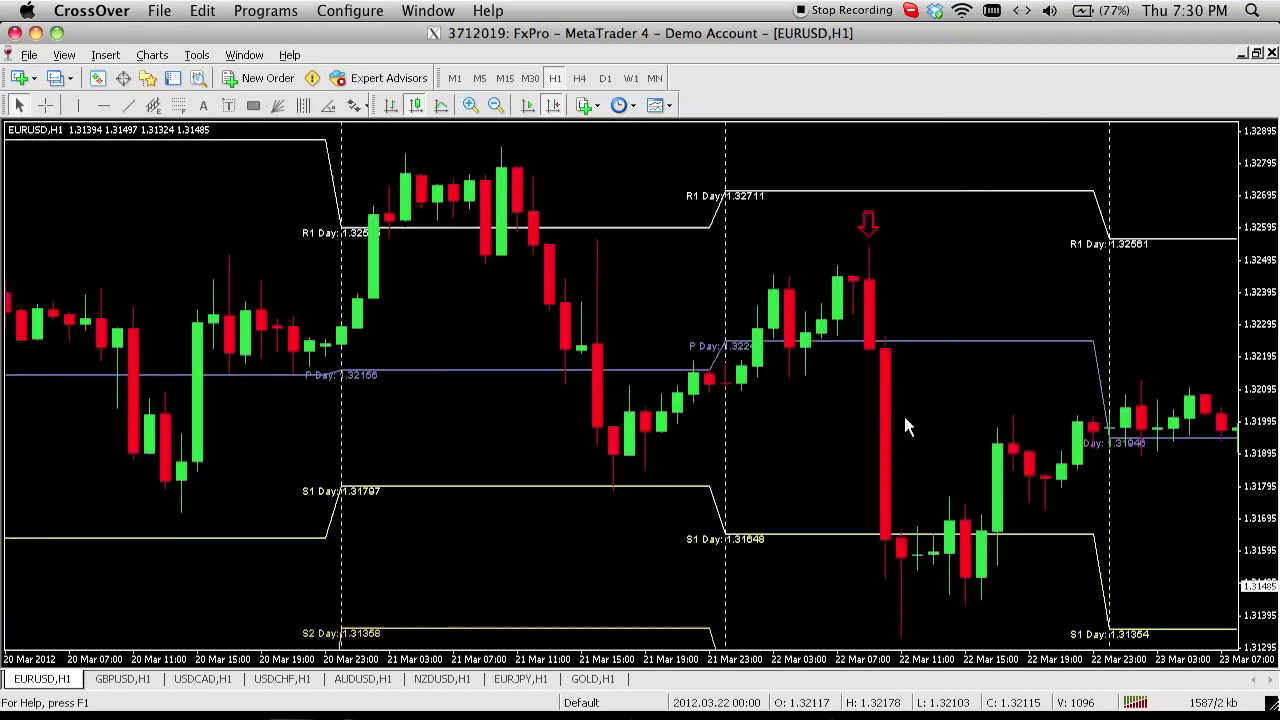
pyautogui.scroll(-1, 904, 420)
pyautogui.doubleClick(850, 224)
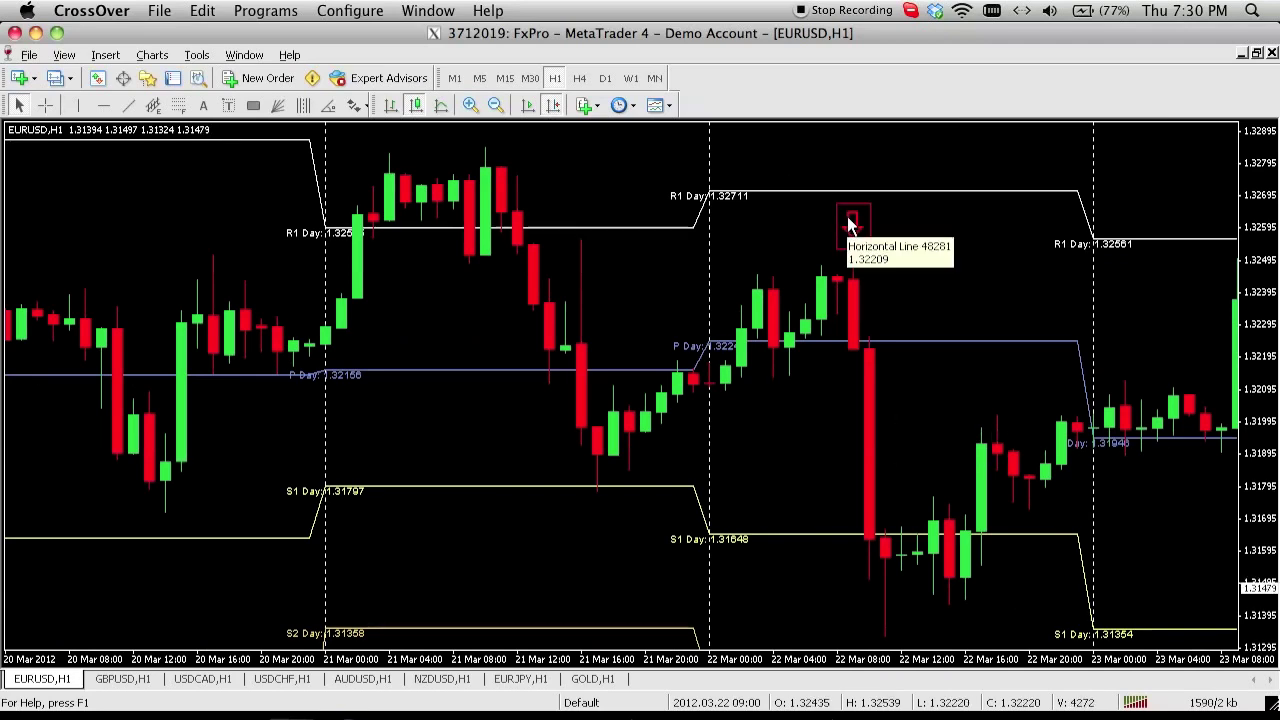
pyautogui.rightClick(850, 224)
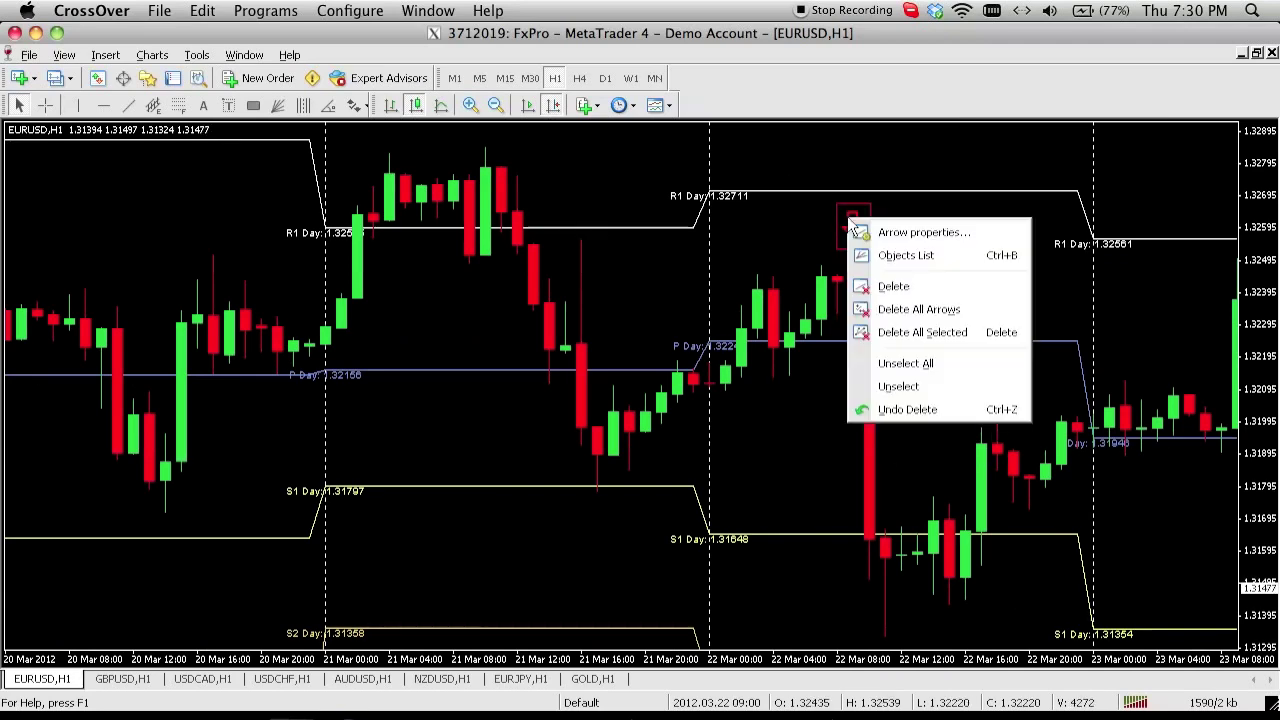
pyautogui.click(893, 286)
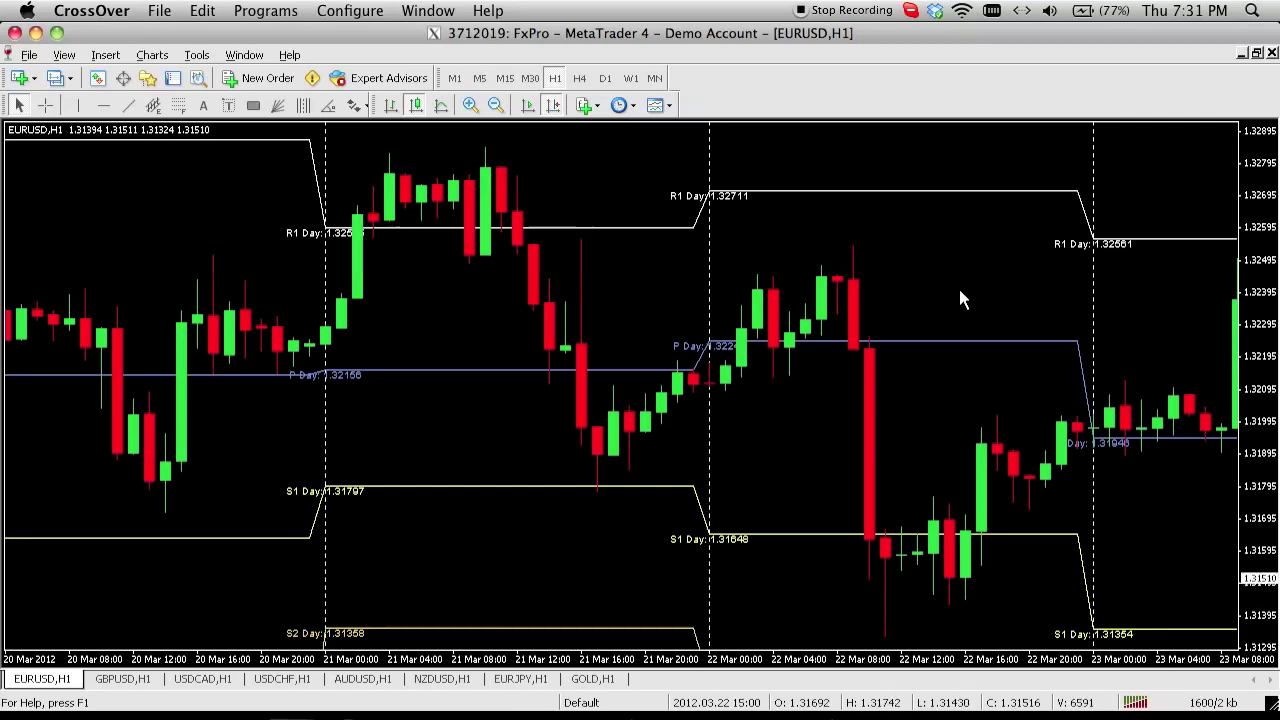
# Delete the down arrow near the 2 April 12:00 candle on the EURUSD chart
pyautogui.moveTo(958, 290); pyautogui.dragTo(838, 290)
pyautogui.scroll(-5, 850, 300)
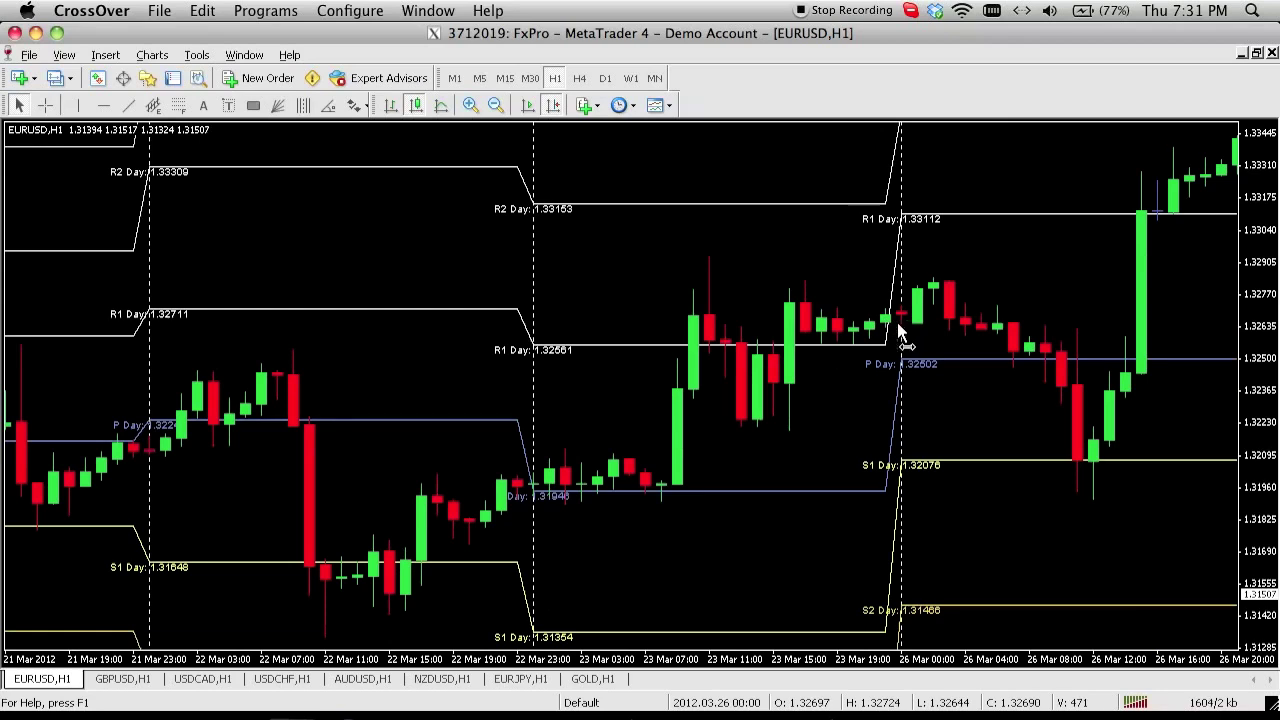
pyautogui.moveTo(897, 322); pyautogui.dragTo(749, 302)
pyautogui.moveTo(940, 306); pyautogui.dragTo(706, 292)
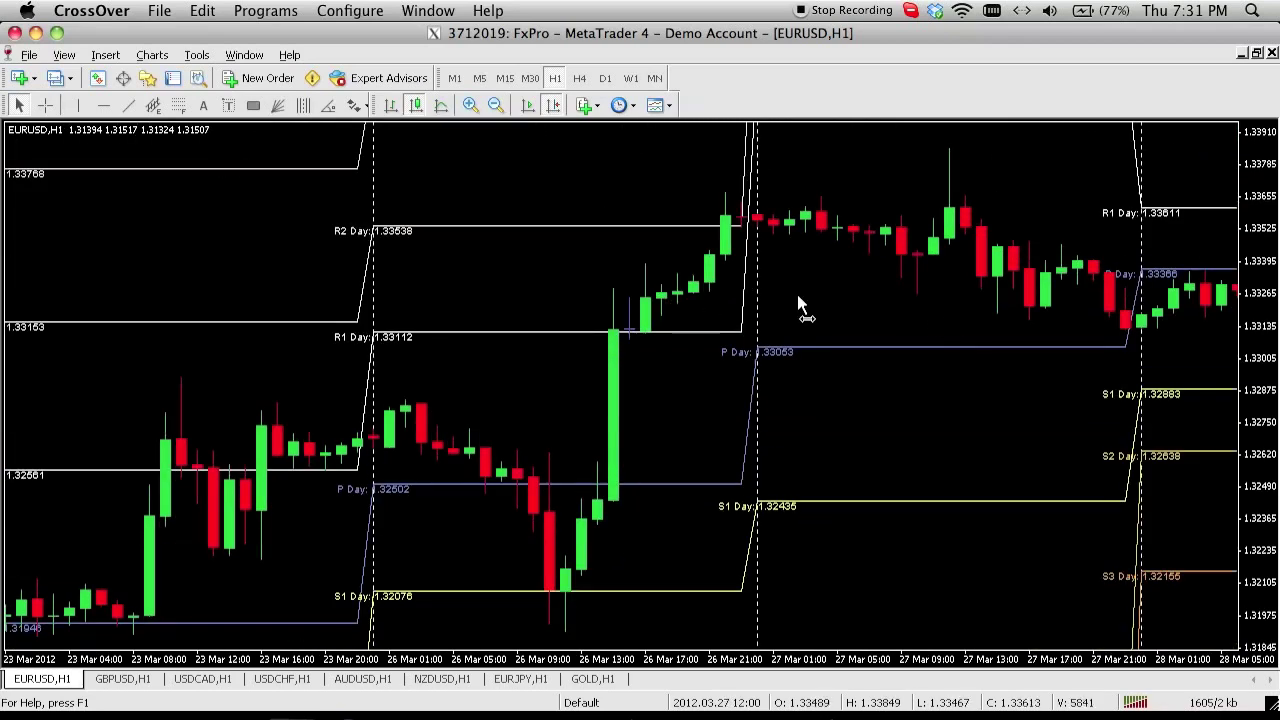
pyautogui.moveTo(797, 304); pyautogui.dragTo(690, 300)
pyautogui.moveTo(886, 314); pyautogui.dragTo(724, 282)
pyautogui.moveTo(857, 337); pyautogui.dragTo(643, 351)
pyautogui.moveTo(918, 340); pyautogui.dragTo(758, 338)
pyautogui.moveTo(990, 330); pyautogui.dragTo(586, 335)
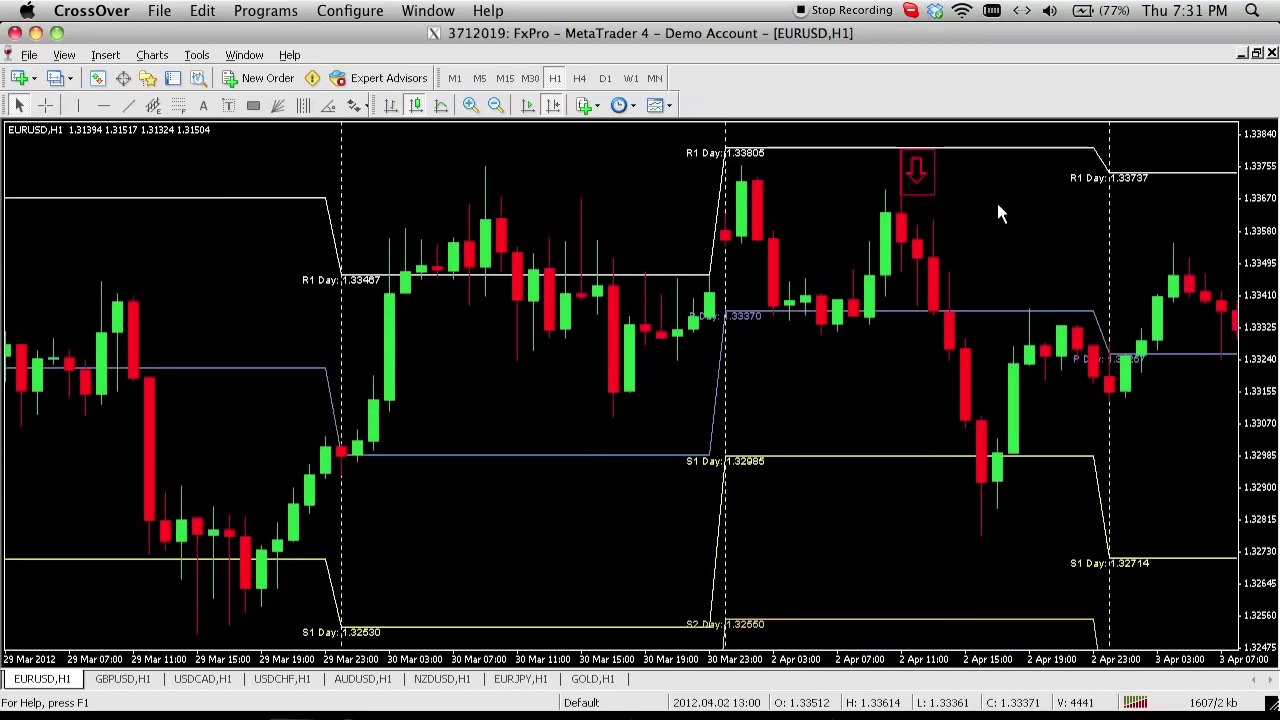
pyautogui.click(919, 168)
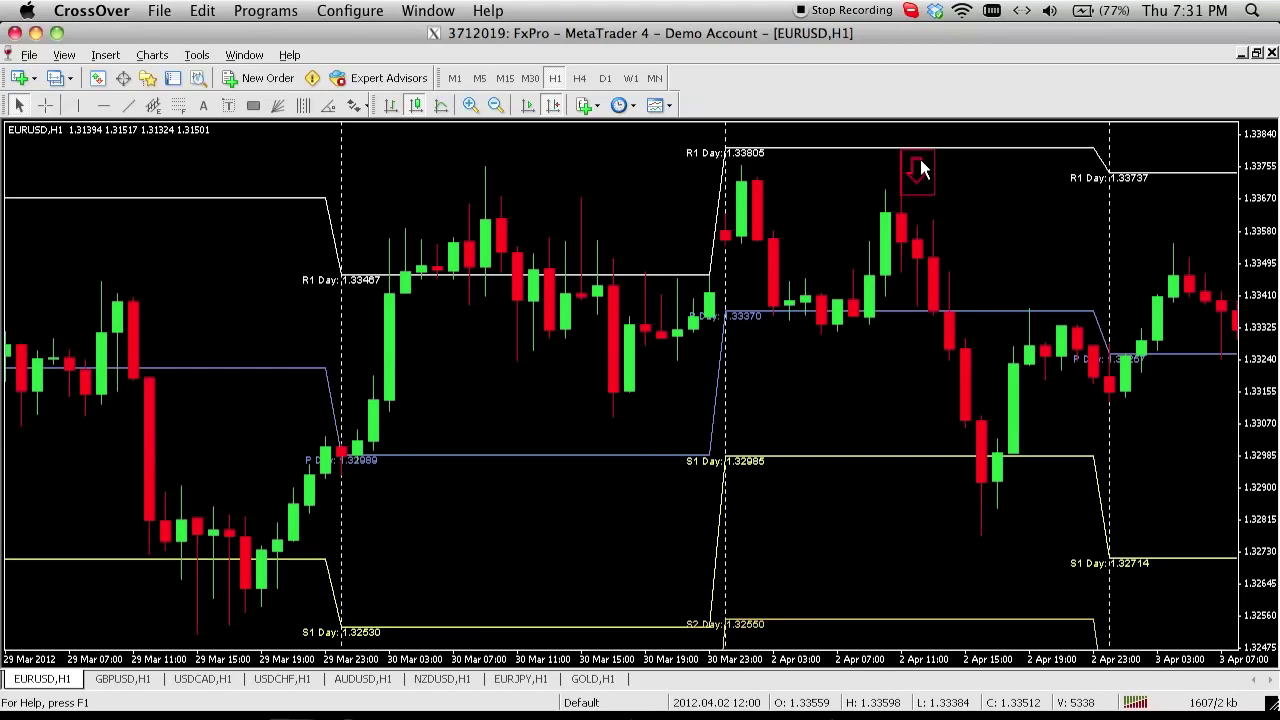
pyautogui.rightClick(919, 163)
pyautogui.click(966, 229)
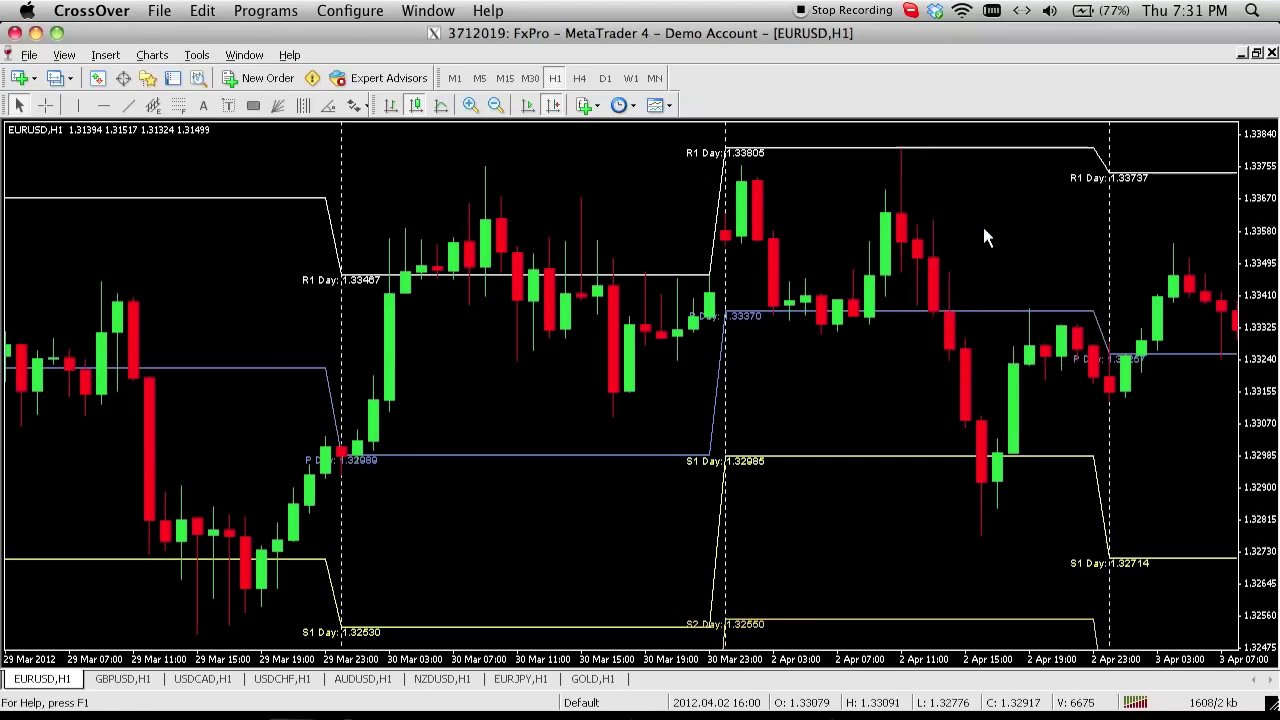
# Examine the EURUSD H1 candles from 2 April up to the latest ones on 12 April
pyautogui.moveTo(1007, 243); pyautogui.dragTo(771, 201)
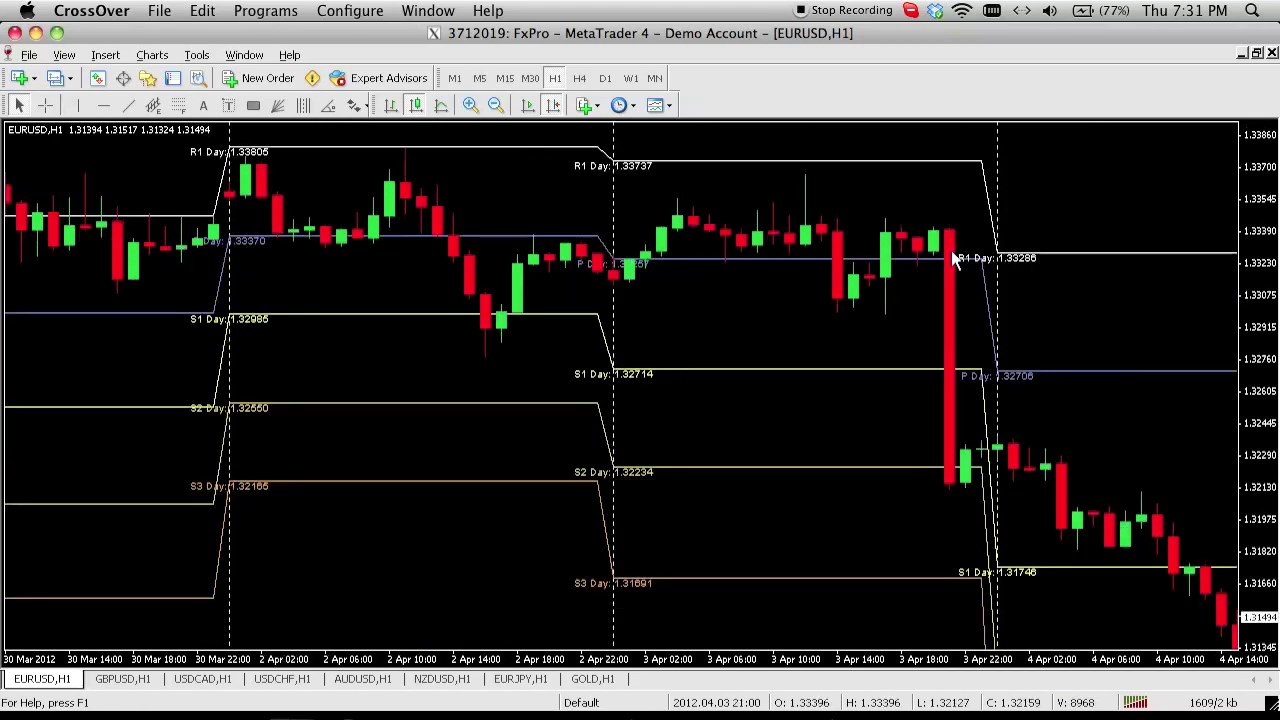
pyautogui.moveTo(947, 247); pyautogui.dragTo(777, 238)
pyautogui.scroll(-10, 967, 327)
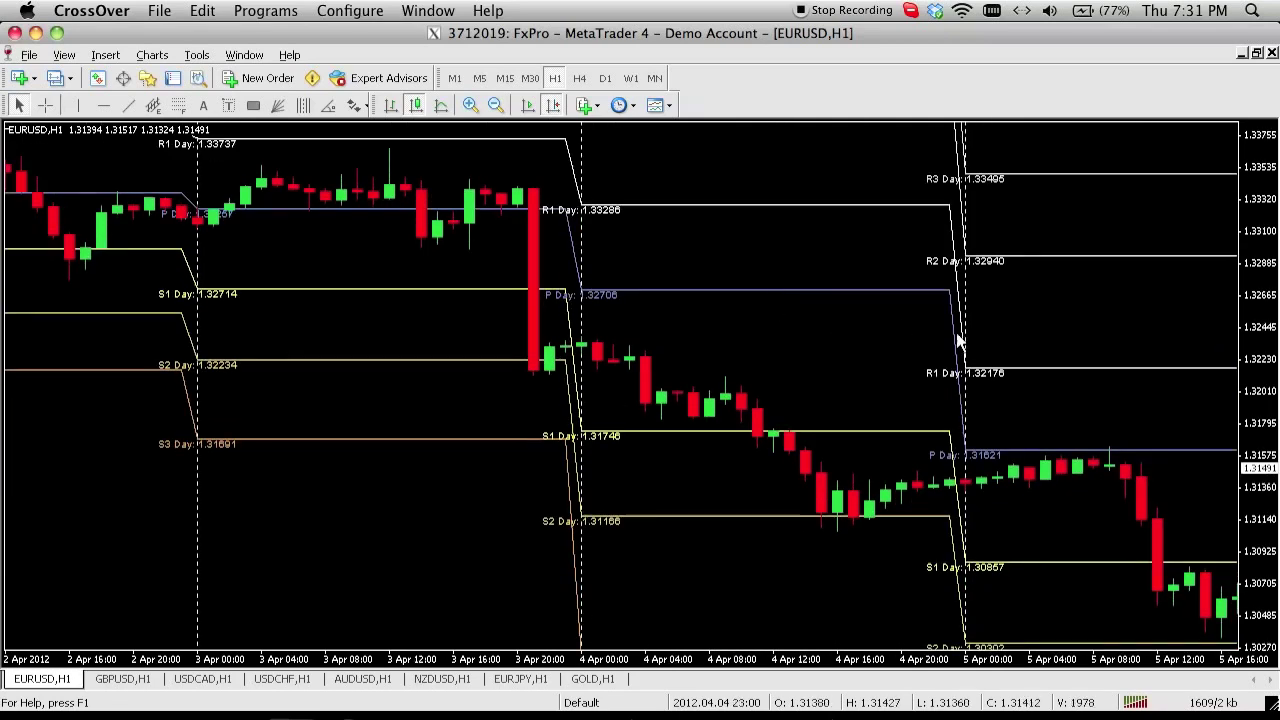
pyautogui.moveTo(959, 281); pyautogui.dragTo(663, 263)
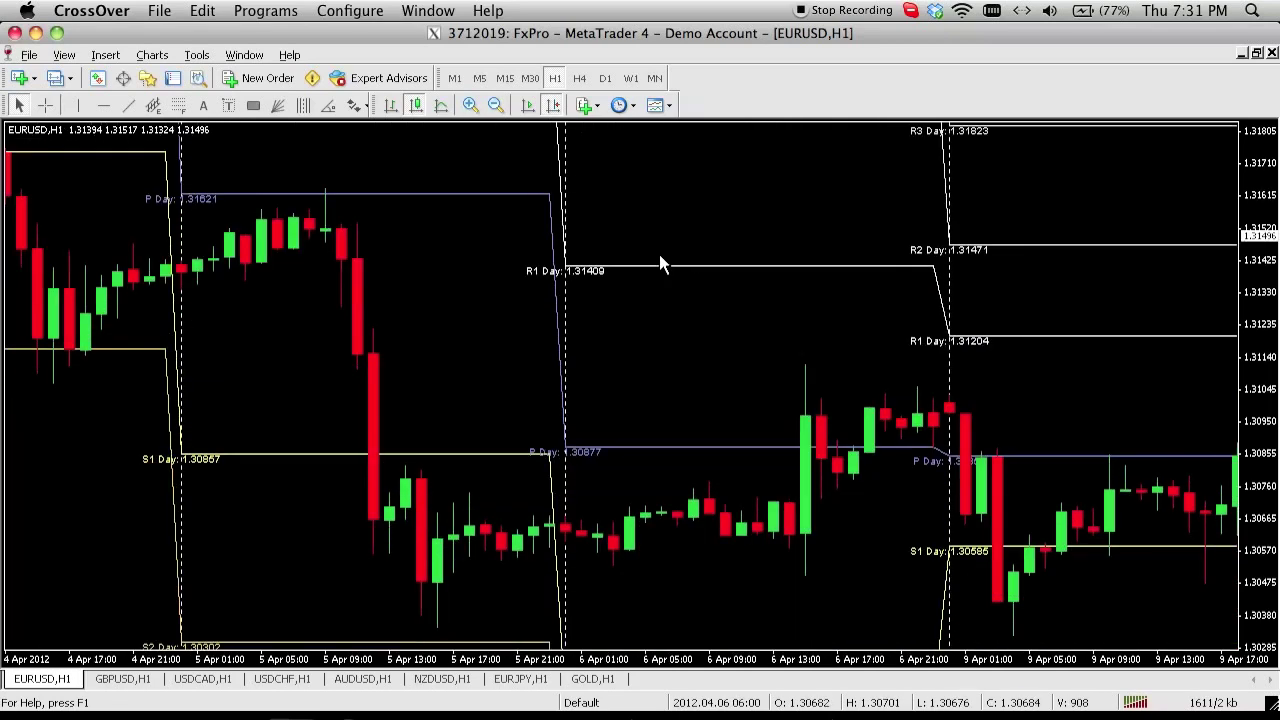
pyautogui.moveTo(800, 291); pyautogui.dragTo(586, 341)
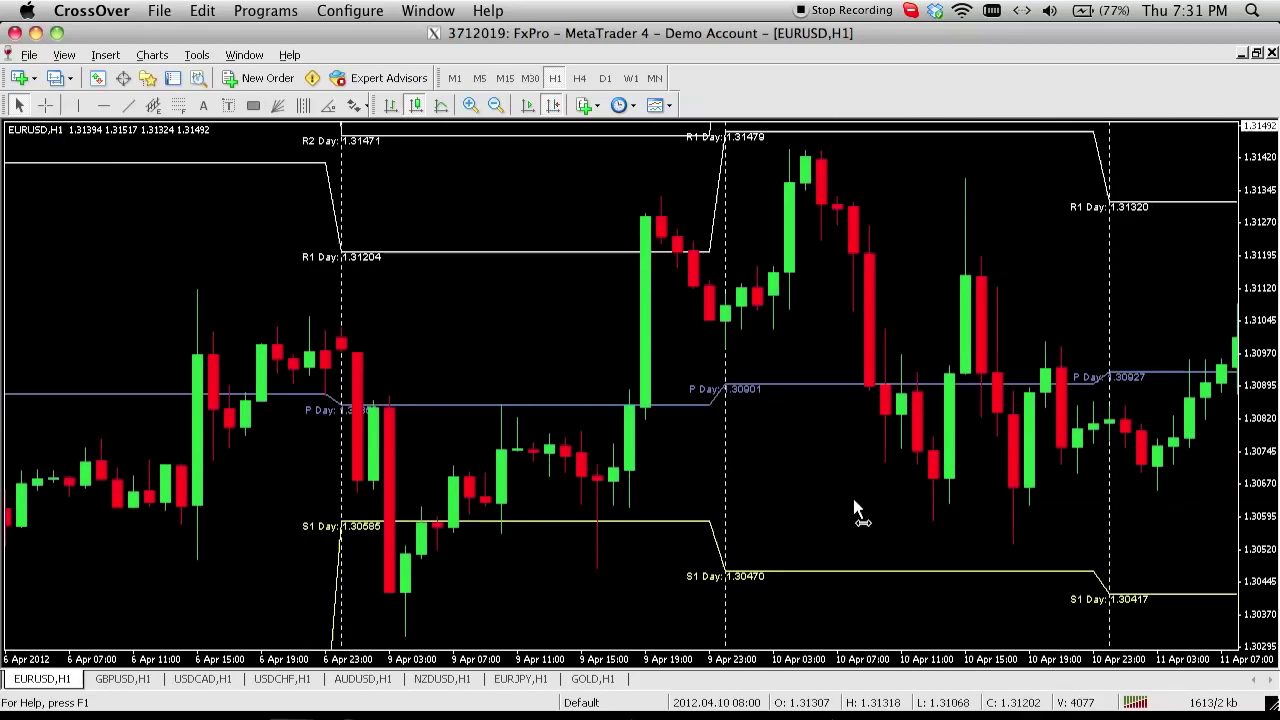
pyautogui.scroll(-5, 800, 500)
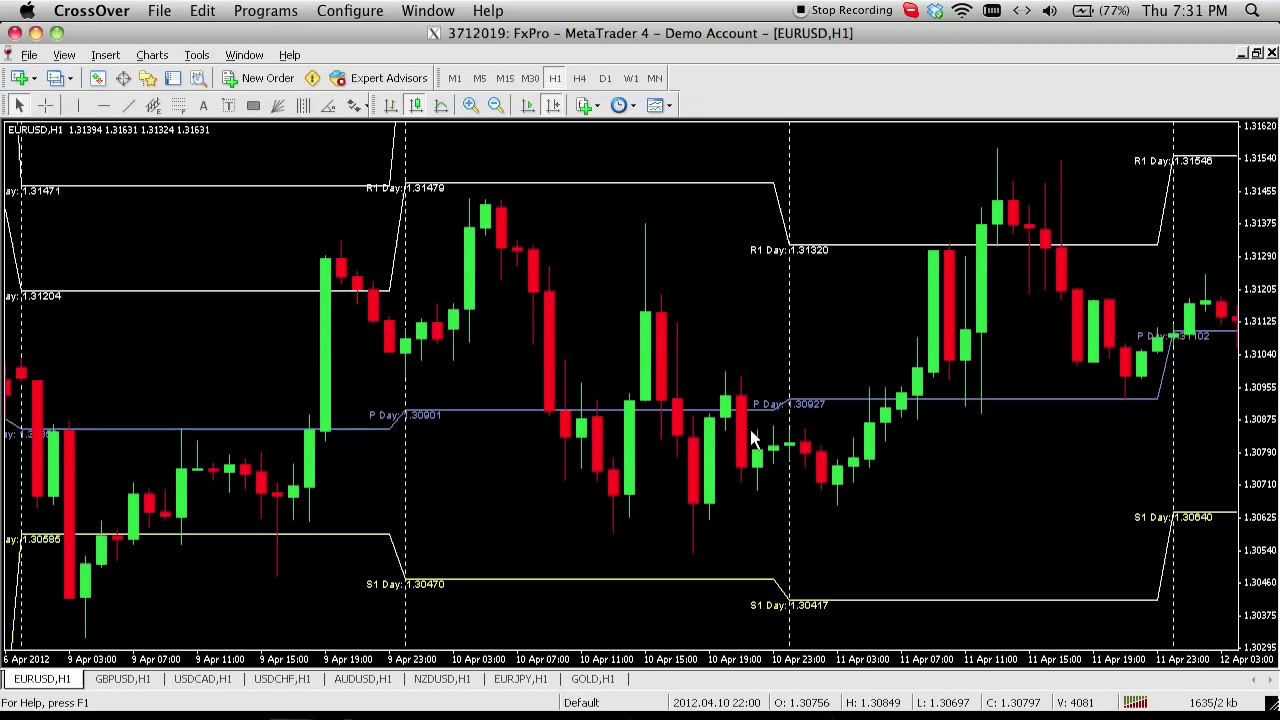
pyautogui.scroll(-5, 766, 323)
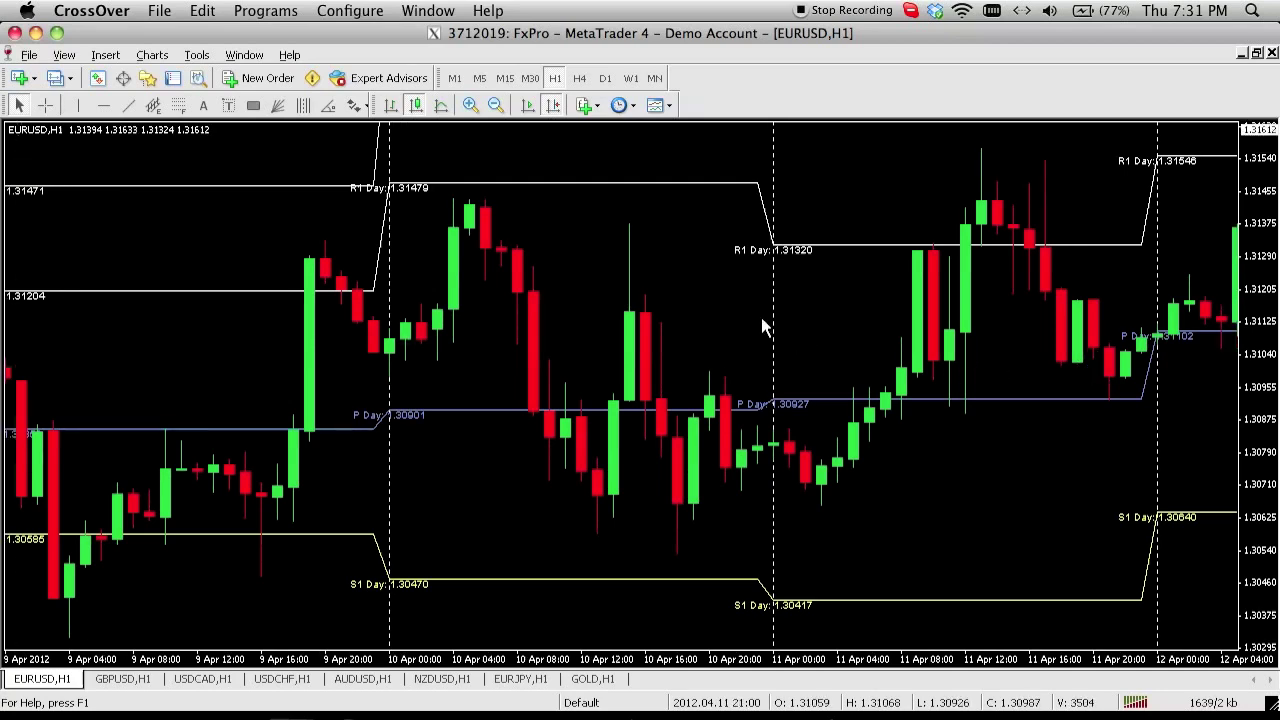
pyautogui.moveTo(987, 353)
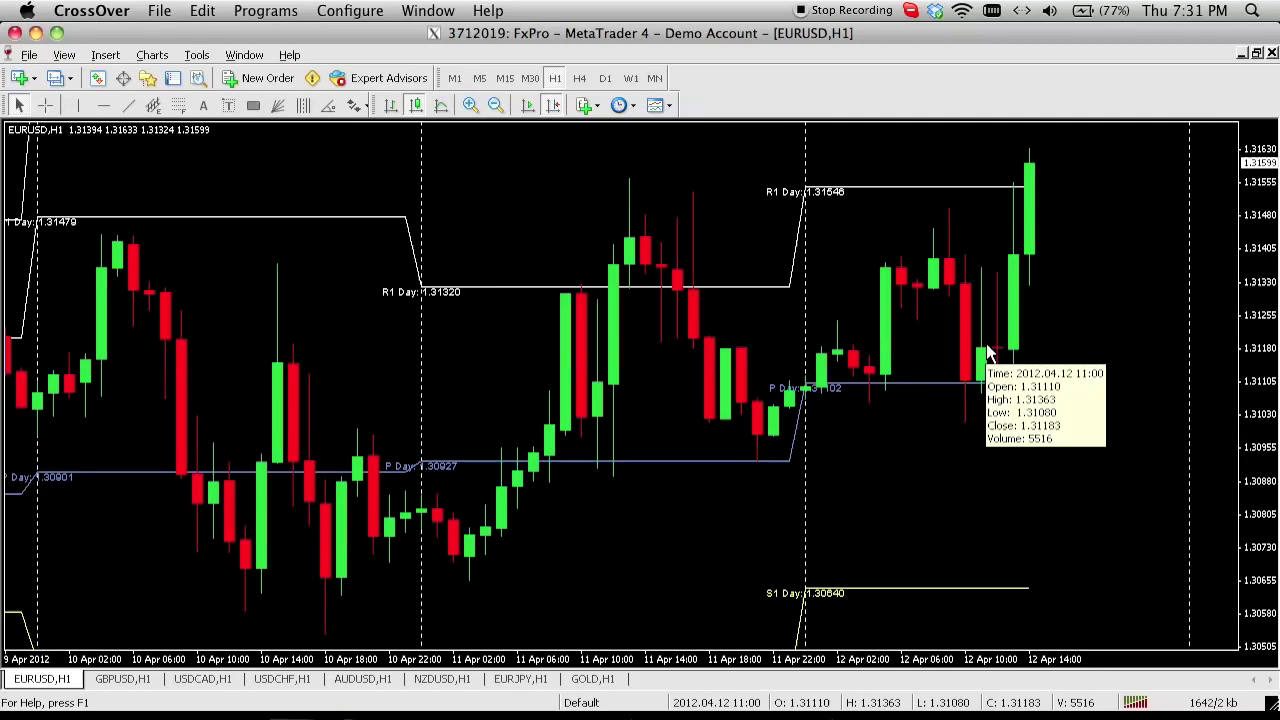
# Bring the GBPUSD H1 chart to its latest candles and draw horizontal lines at 1.59583 and 1.59442
pyautogui.click(133, 681)
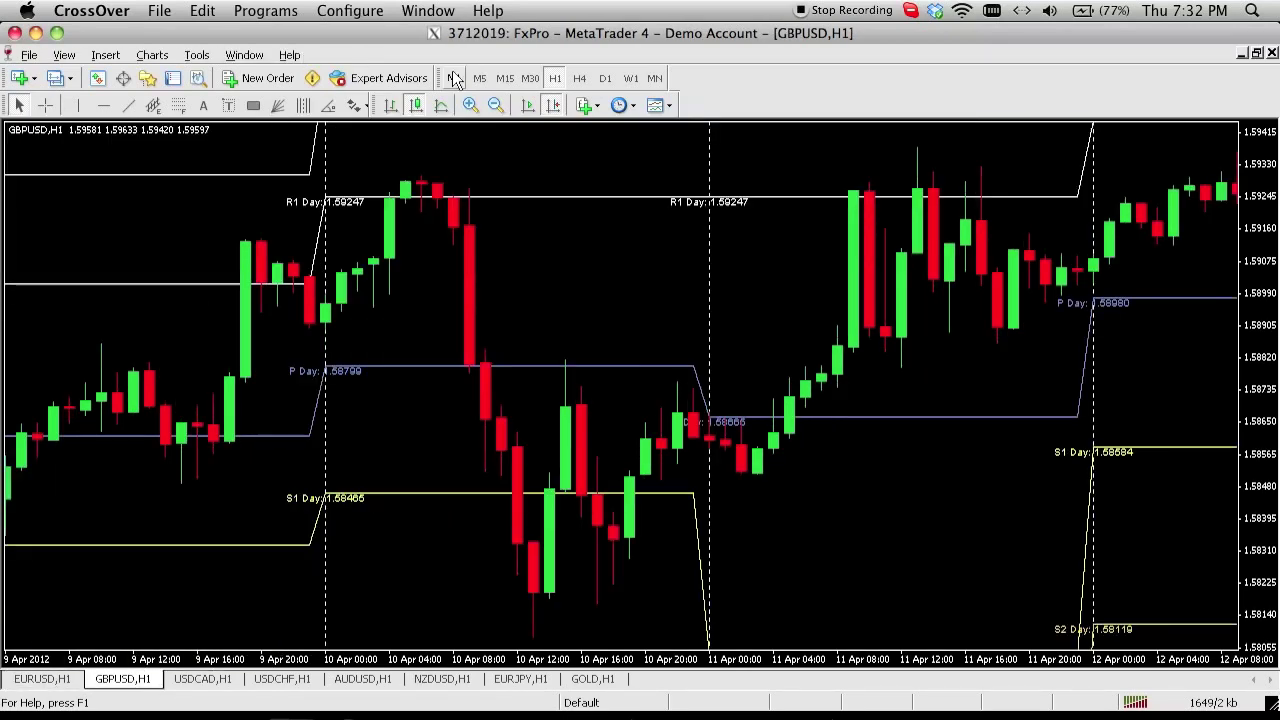
pyautogui.click(553, 106)
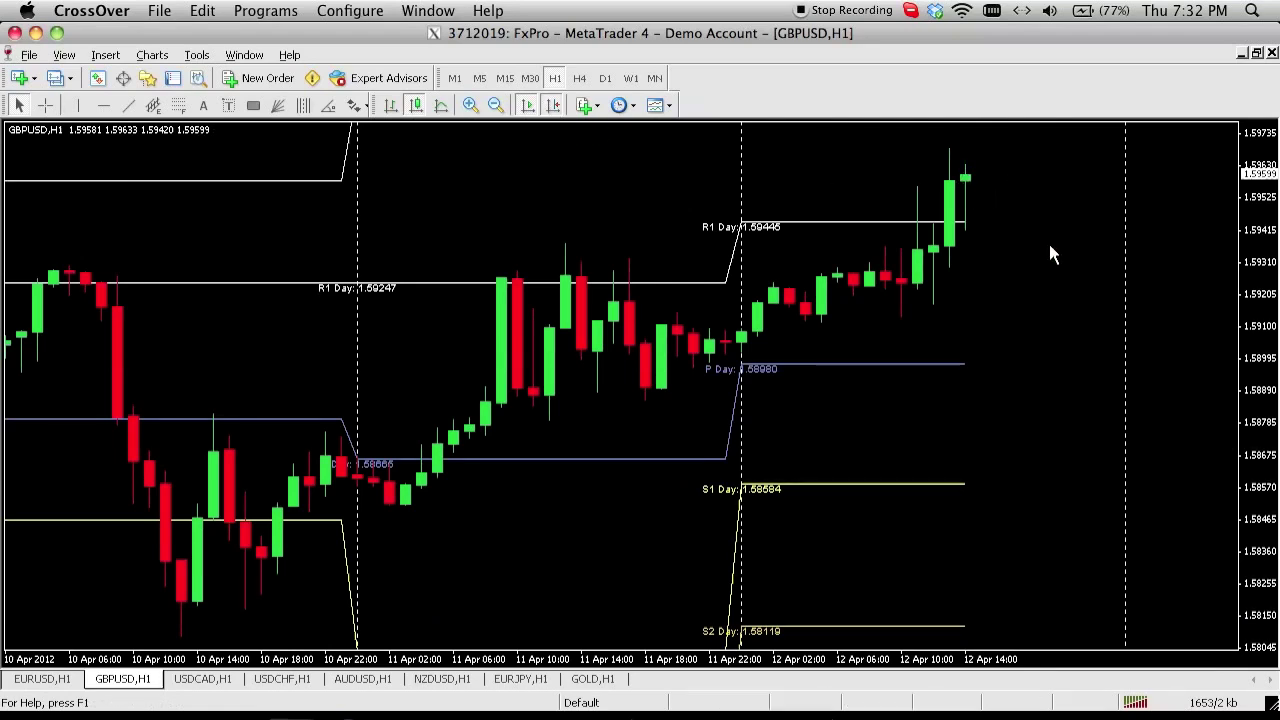
pyautogui.click(103, 105)
pyautogui.click(397, 176)
pyautogui.moveTo(397, 176); pyautogui.dragTo(397, 180)
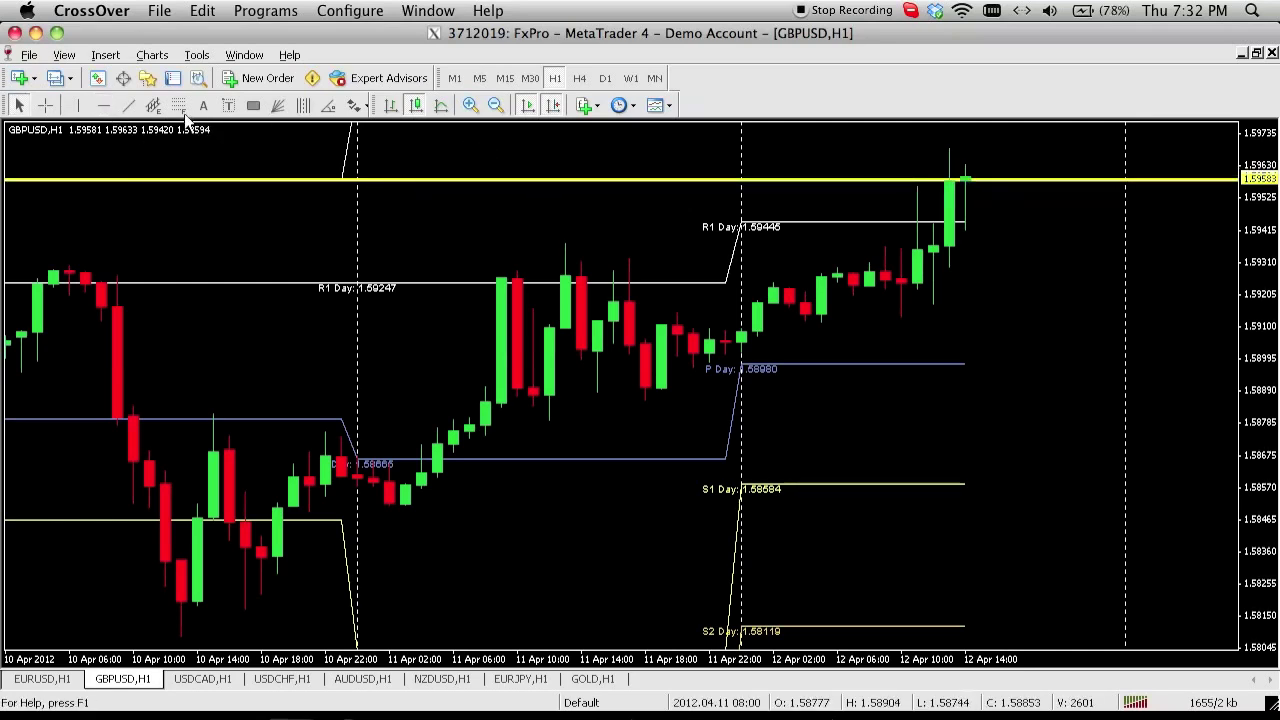
pyautogui.click(103, 105)
pyautogui.click(847, 219)
pyautogui.moveTo(847, 219); pyautogui.dragTo(846, 222)
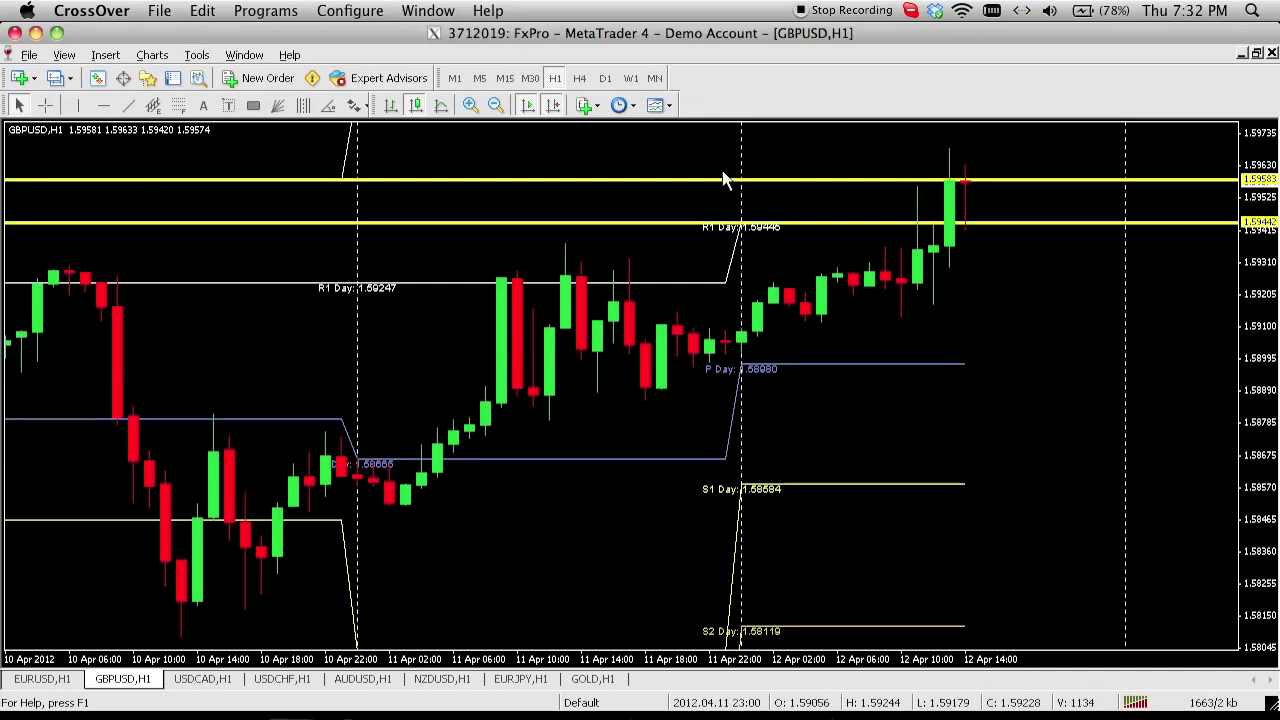
# Place an up arrow just below the 12 April 14:00 candle on the GBPUSD chart
pyautogui.click(329, 107)
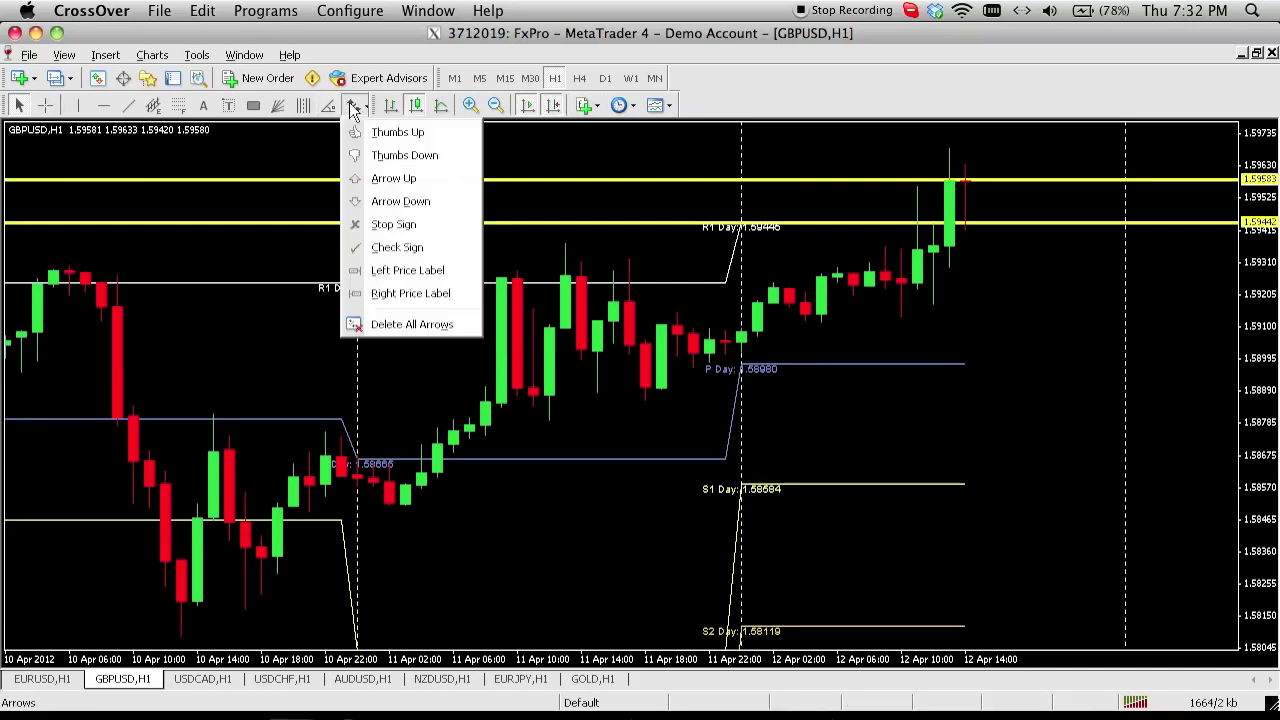
pyautogui.click(405, 156)
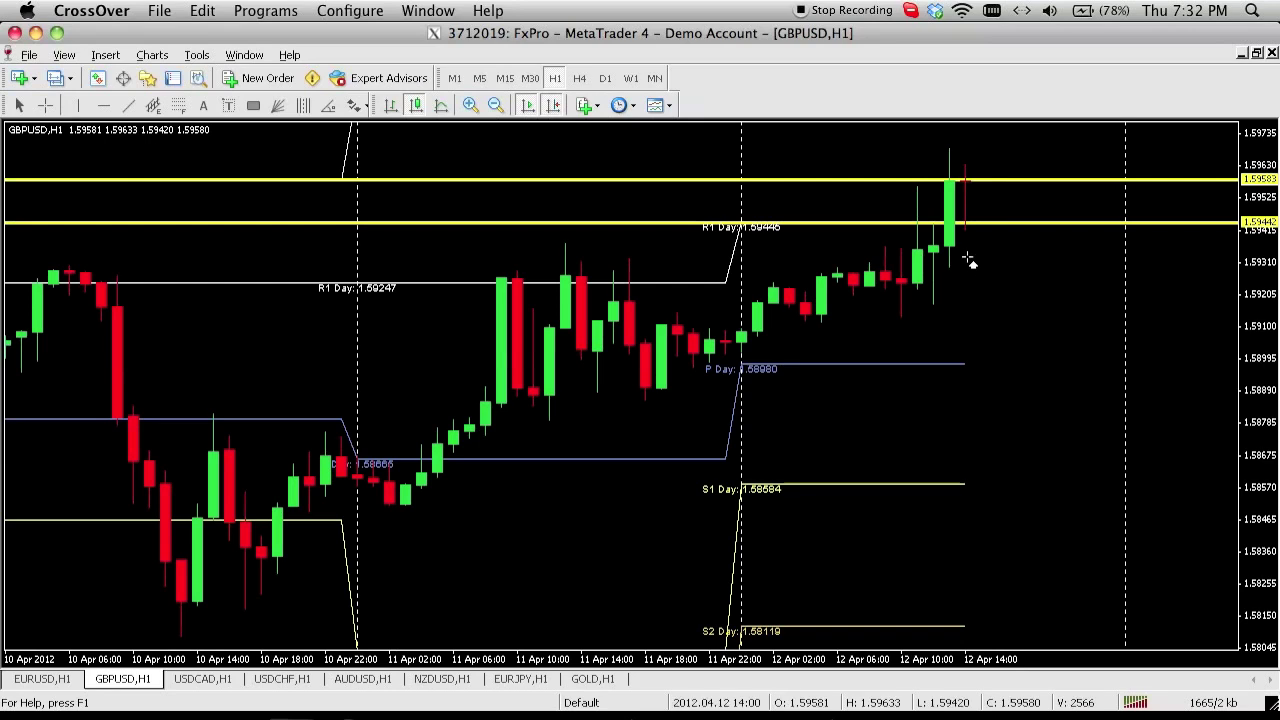
pyautogui.click(966, 245)
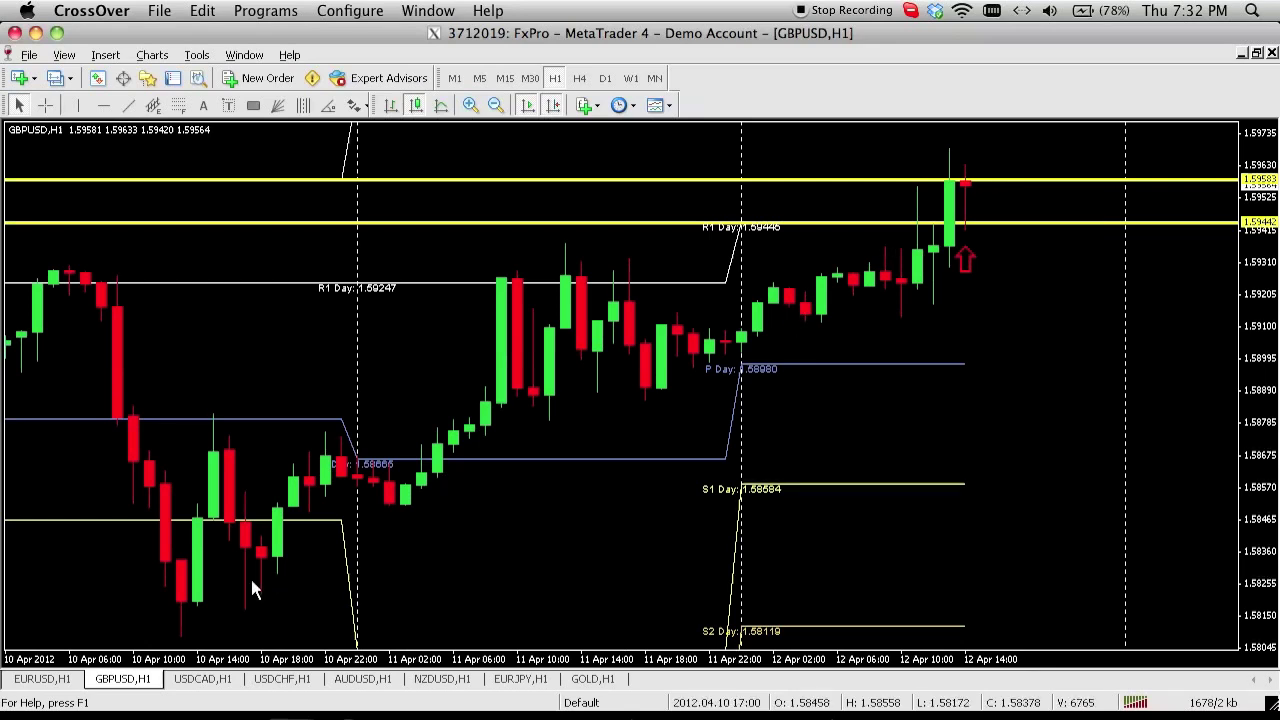
# Compare the latest 12 April candles on the EURUSD, GBPUSD, USDCAD and USDCHF charts
pyautogui.click(70, 679)
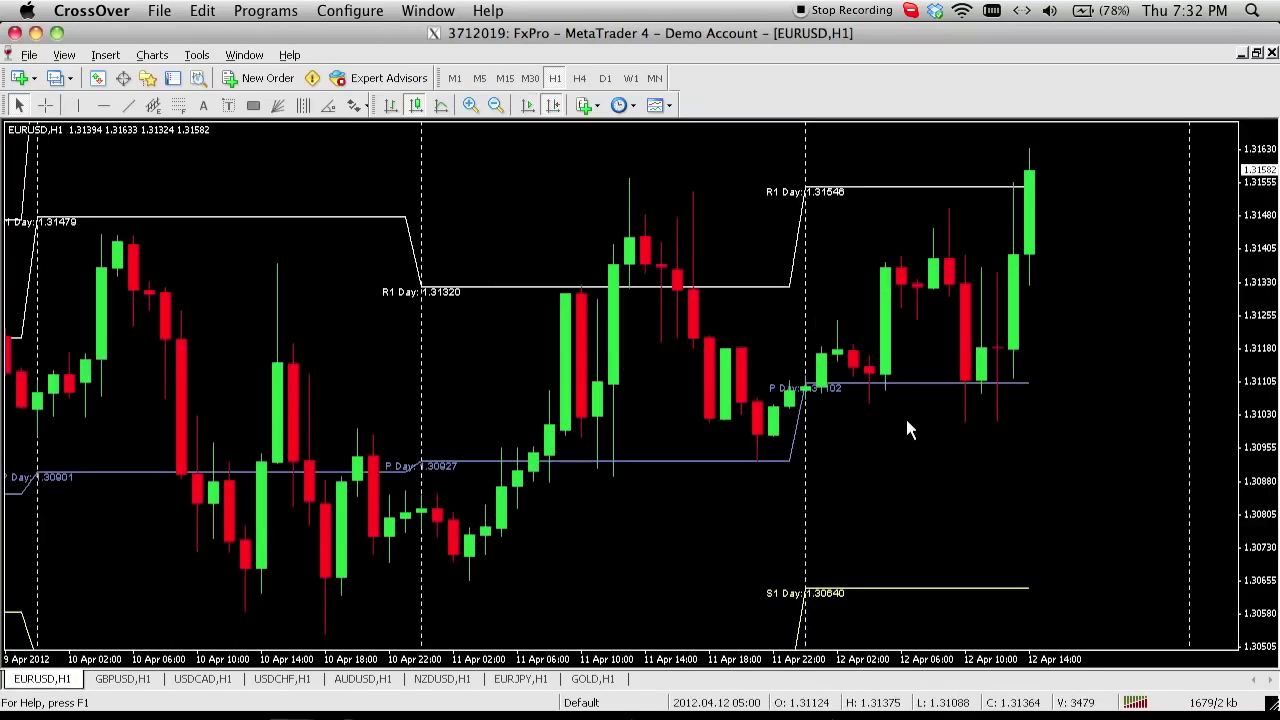
pyautogui.moveTo(1031, 196)
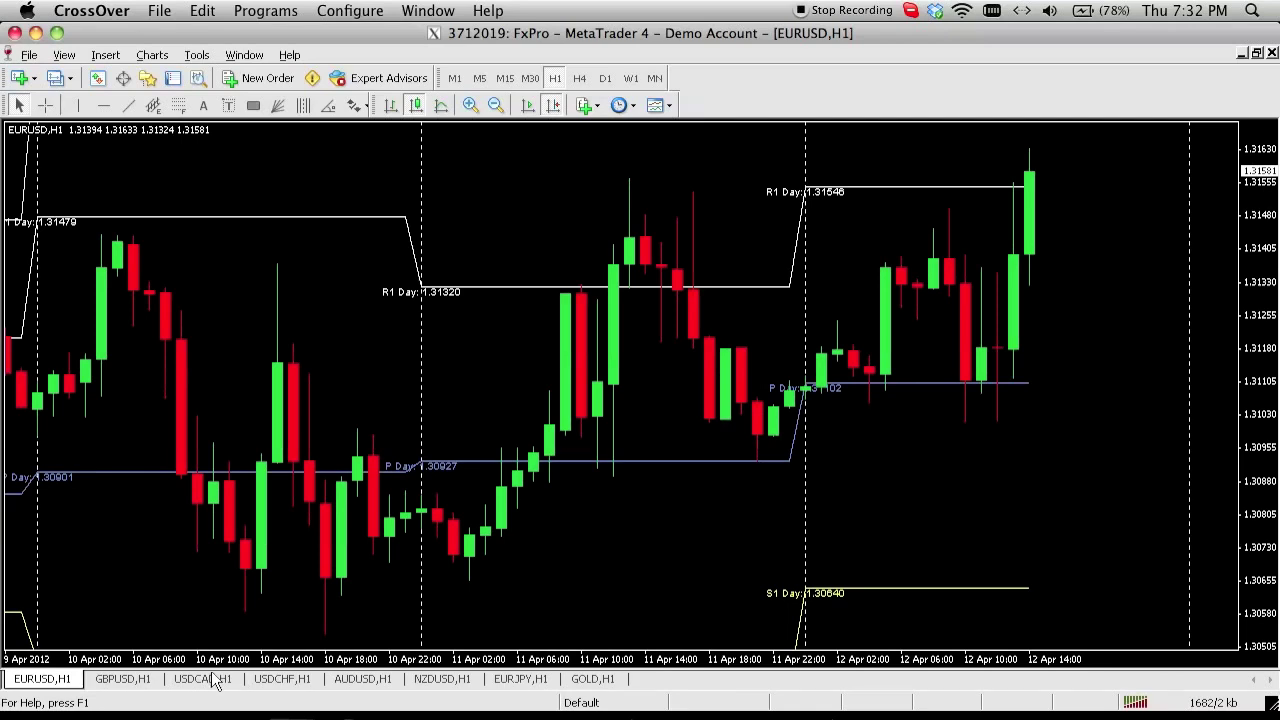
pyautogui.click(122, 679)
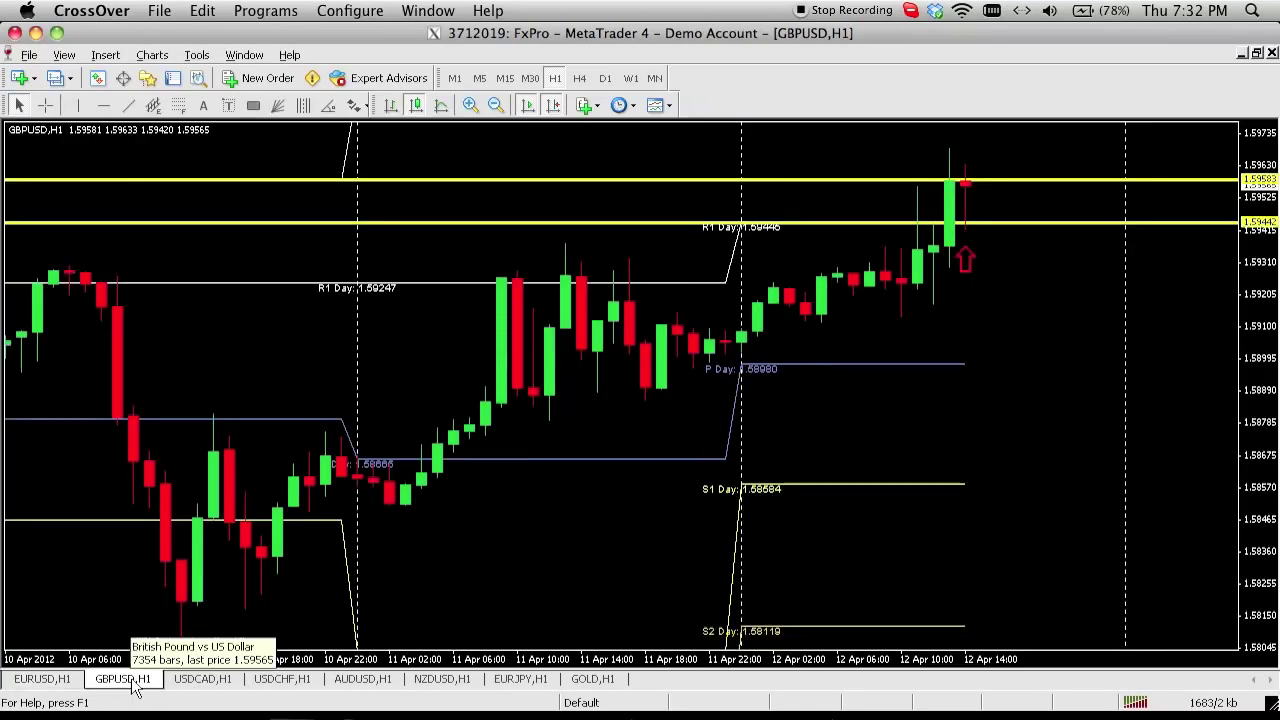
pyautogui.click(70, 680)
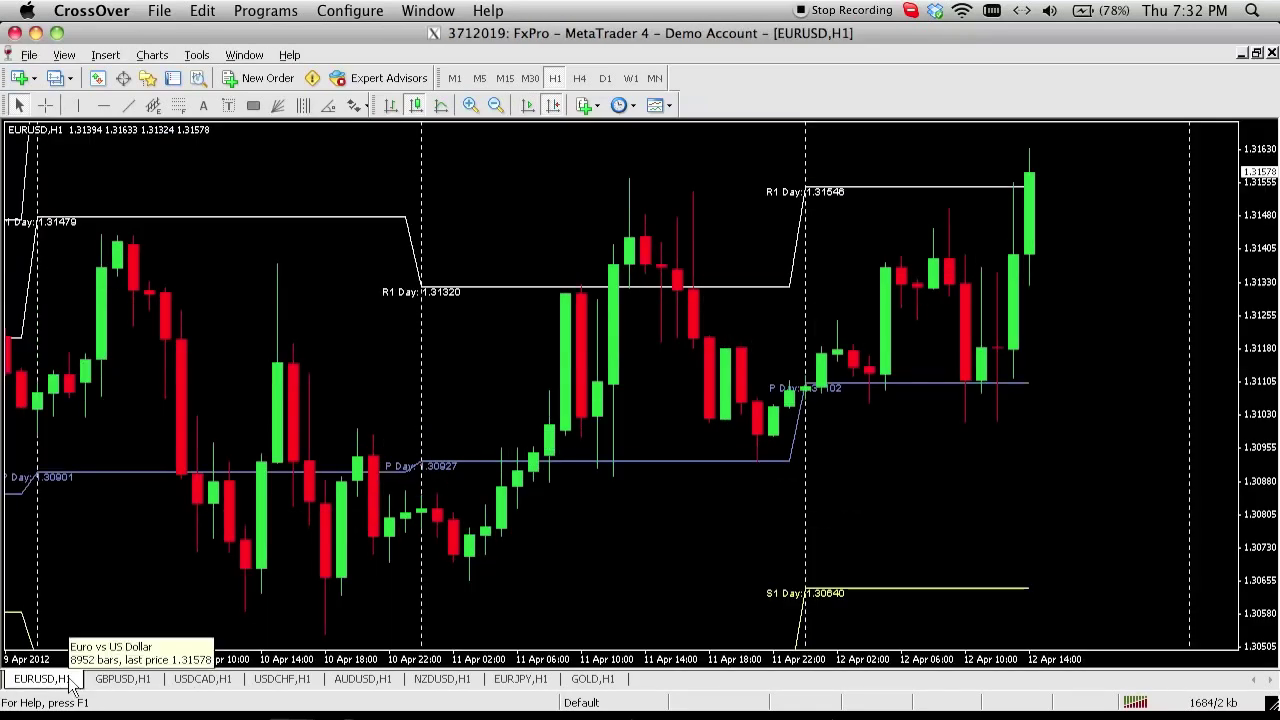
pyautogui.click(195, 680)
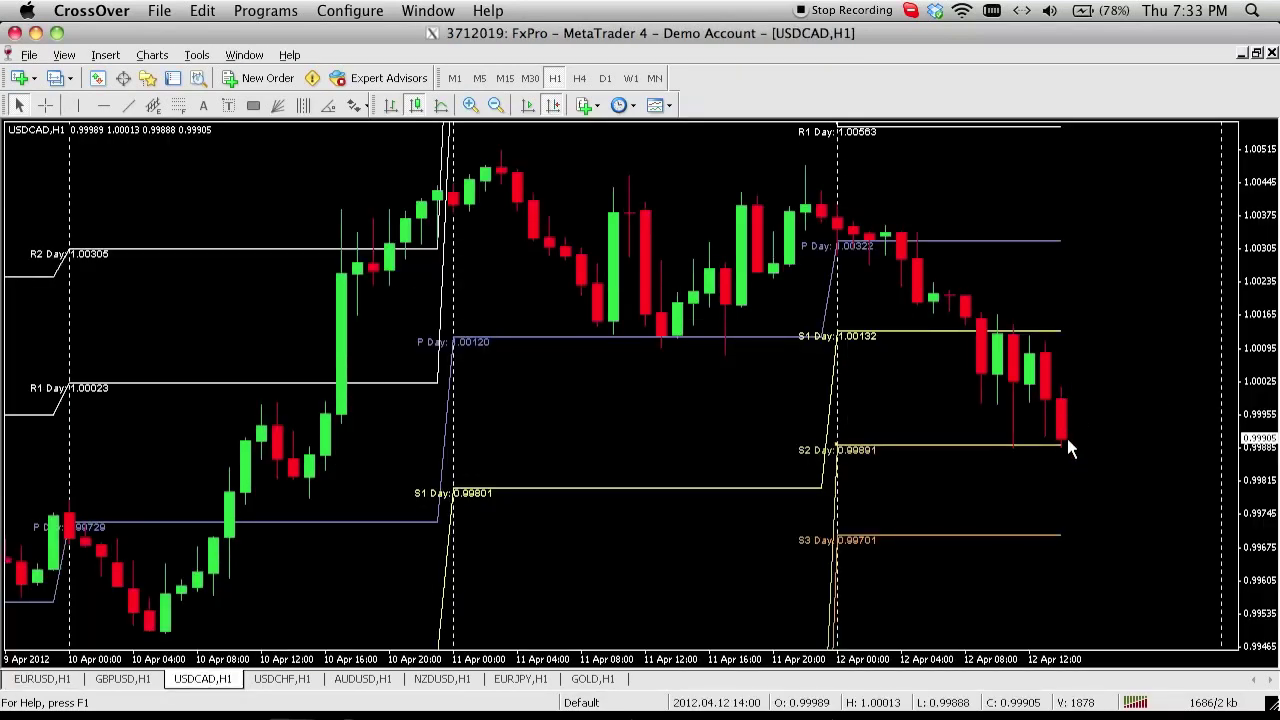
pyautogui.click(285, 680)
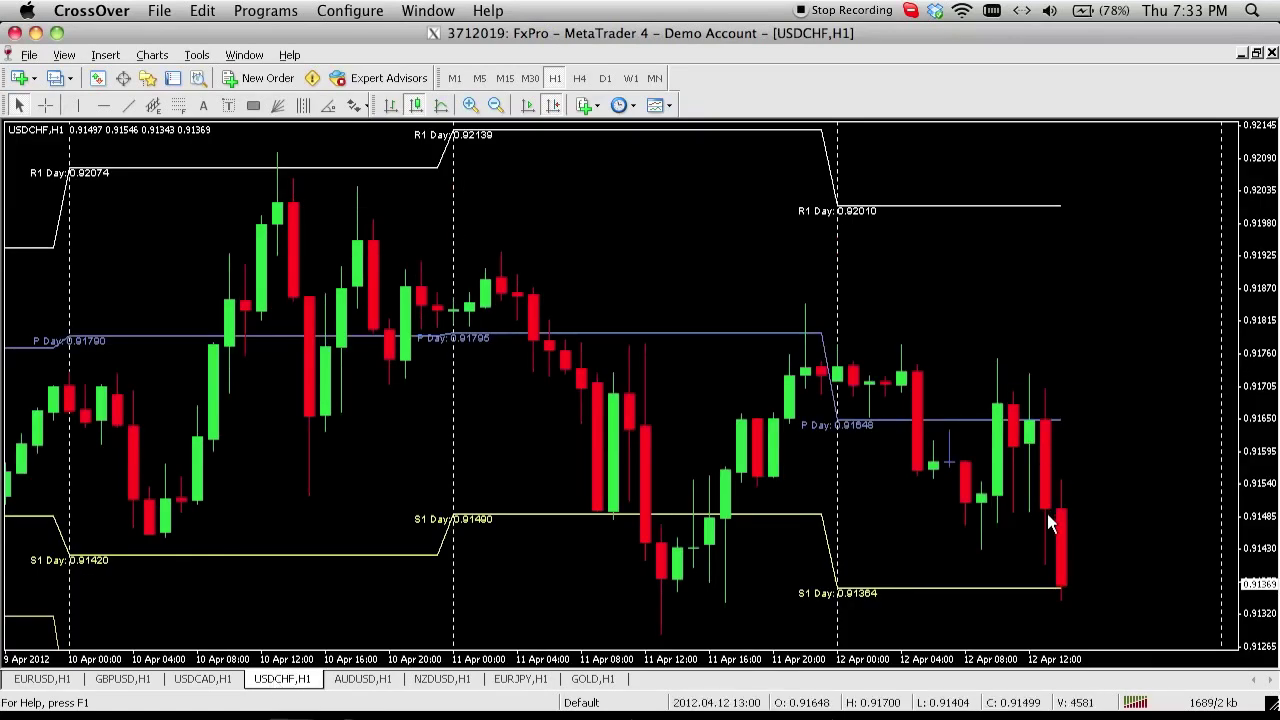
# Open the AUDUSD H1 chart and place an up arrow below its 12 April 14:00 candle
pyautogui.click(380, 682)
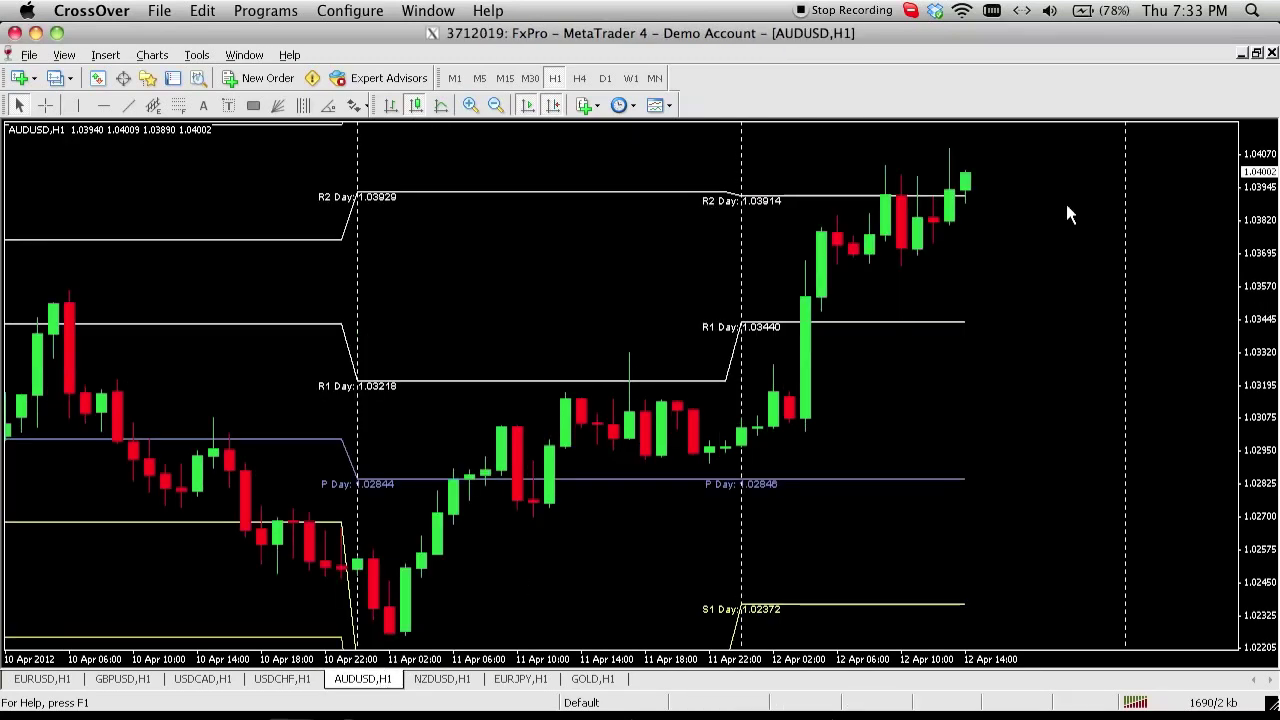
pyautogui.click(397, 181)
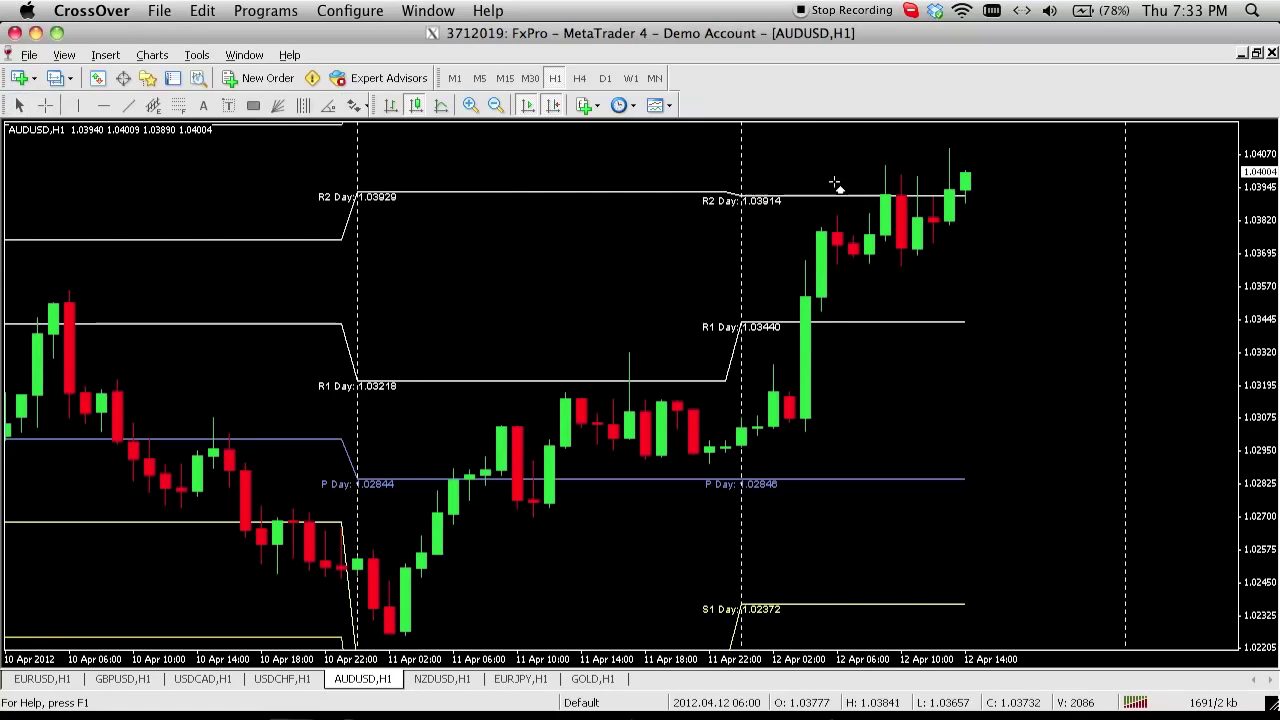
pyautogui.click(967, 218)
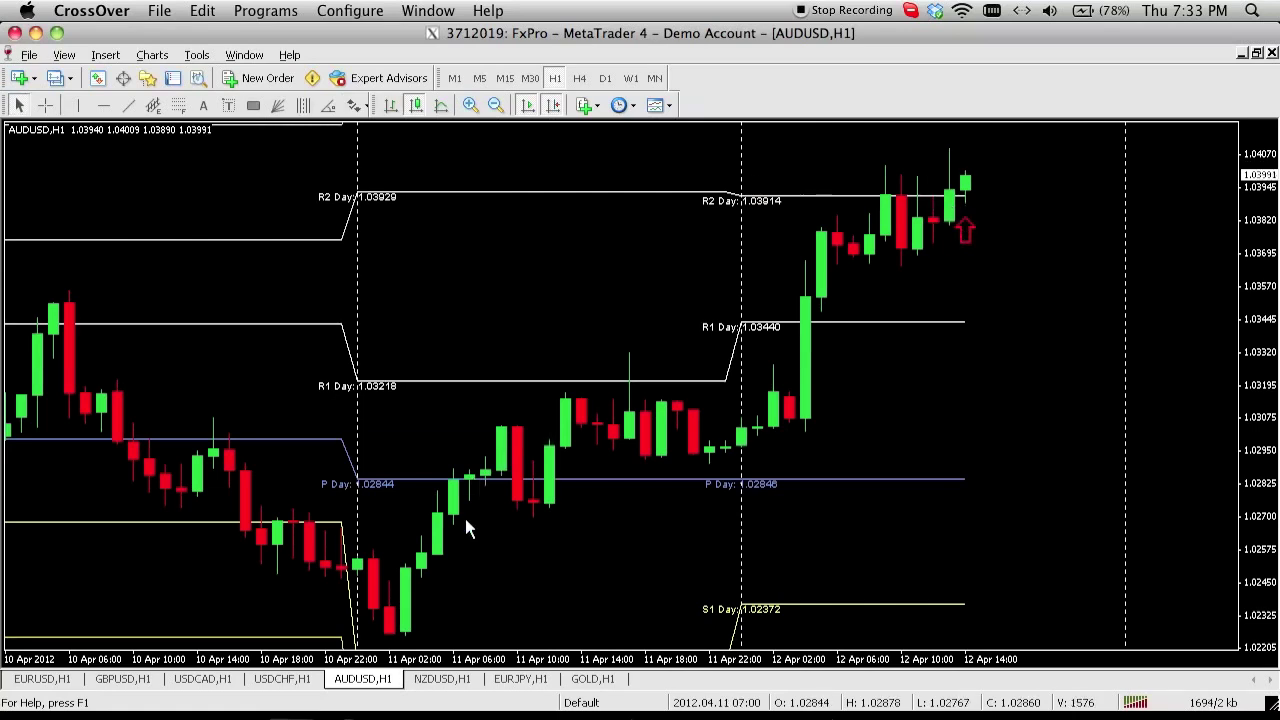
# Open the NZDUSD H1 chart and place an up arrow below its 12 April 14:00 candle
pyautogui.click(445, 680)
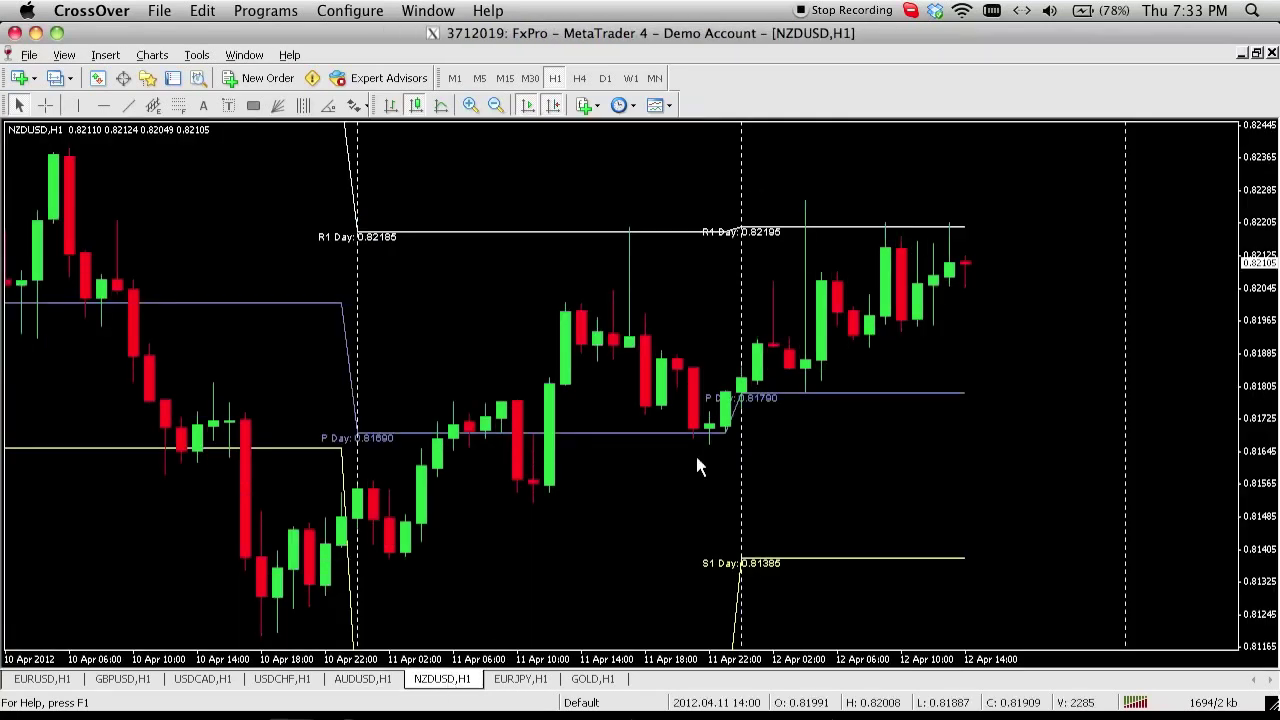
pyautogui.click(362, 107)
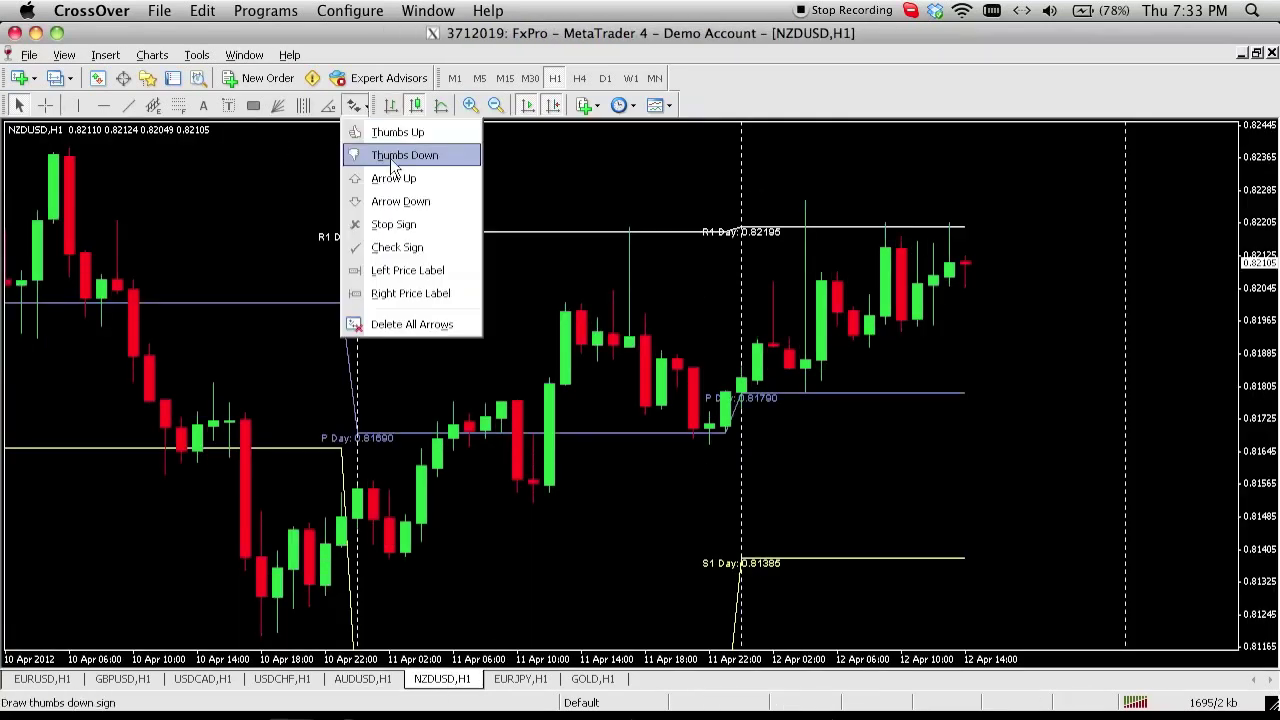
pyautogui.click(380, 154)
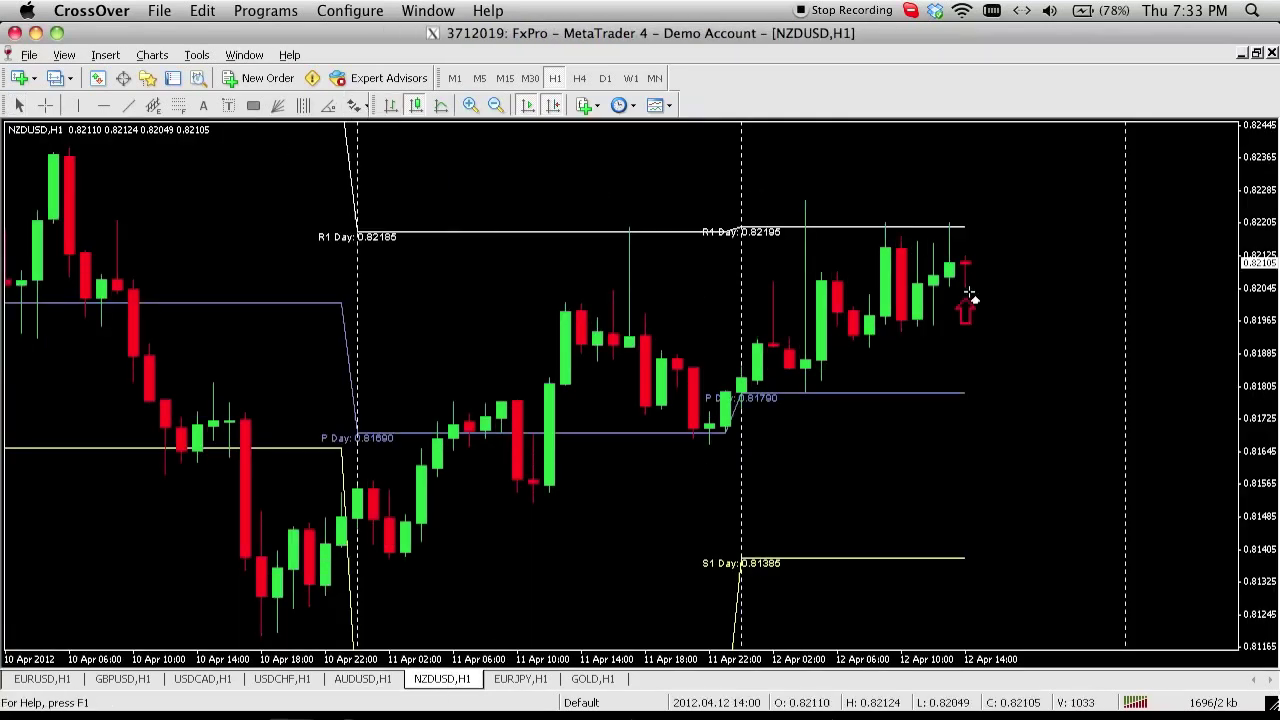
# View the EURJPY chart, and on the GOLD H1 chart replace the two yellow horizontal lines with one at 1651.41
pyautogui.click(540, 679)
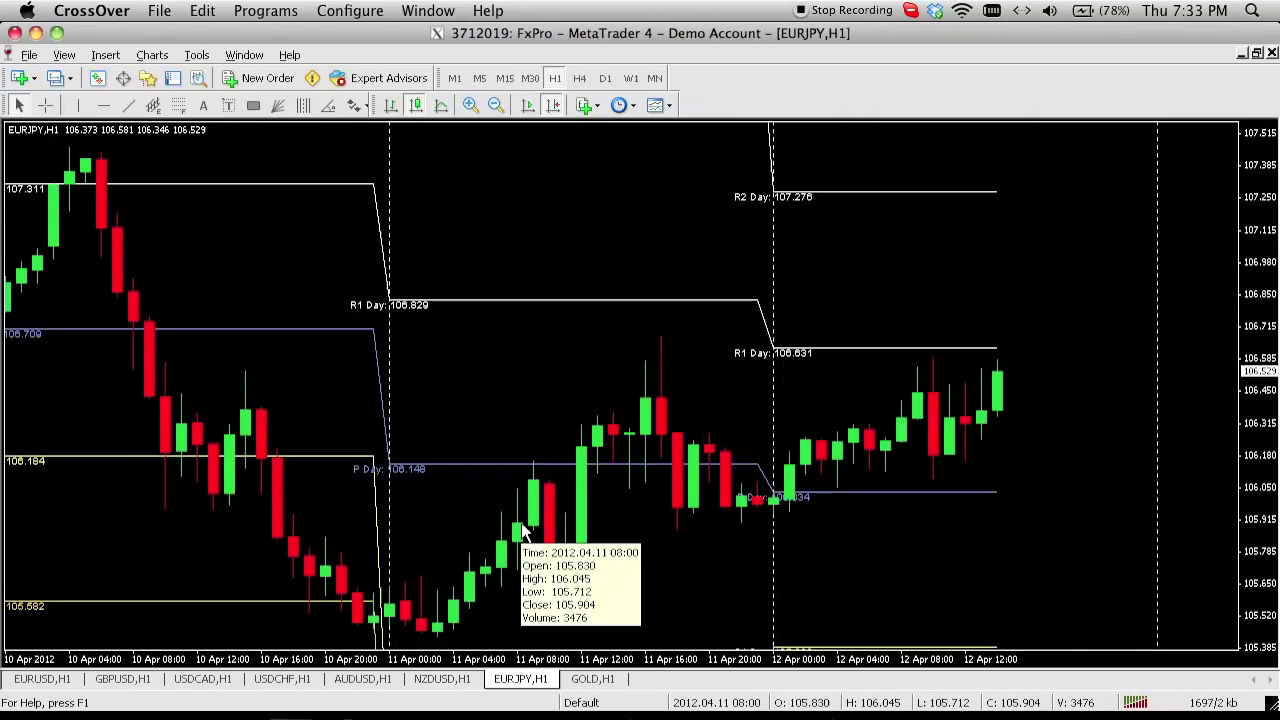
pyautogui.click(610, 679)
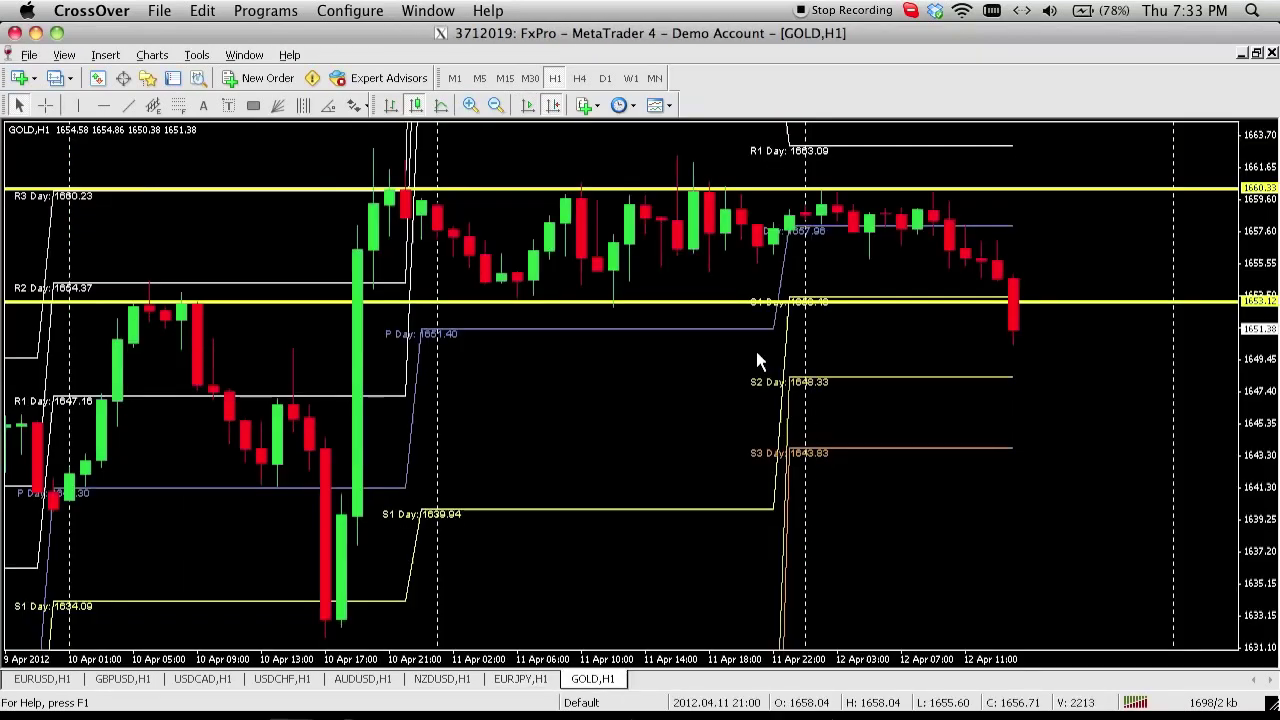
pyautogui.rightClick(1047, 302)
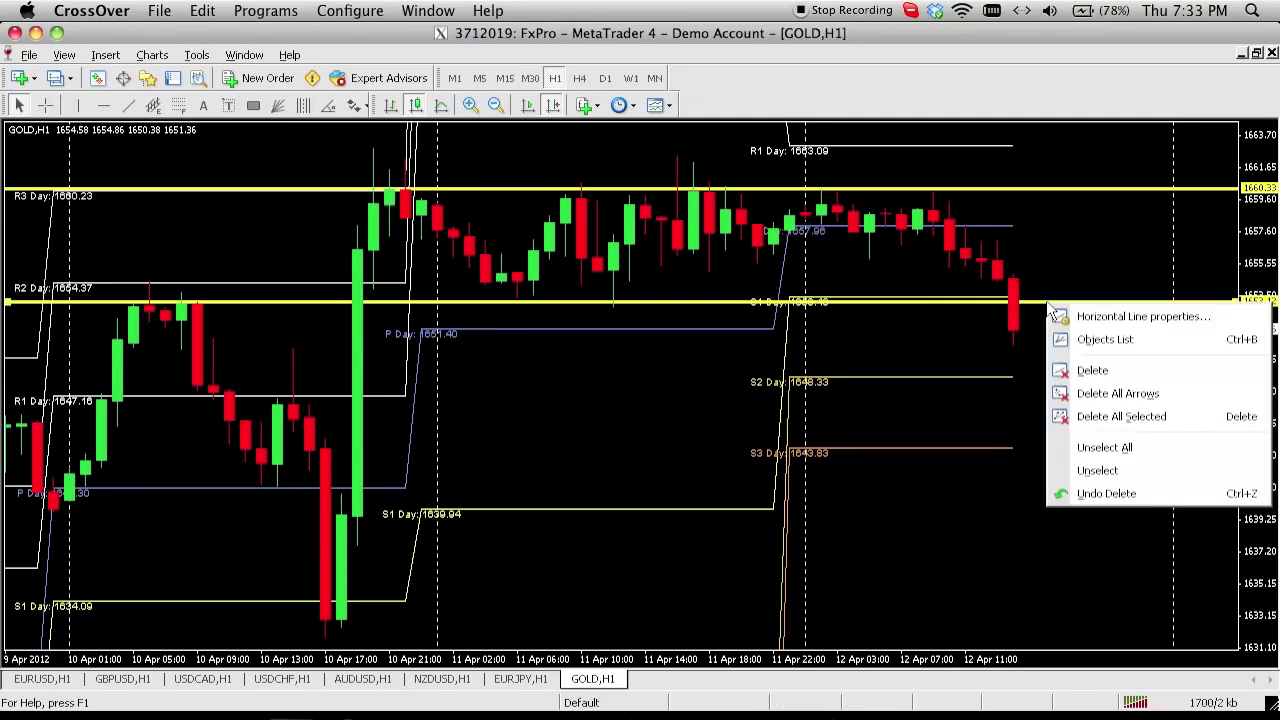
pyautogui.click(1095, 371)
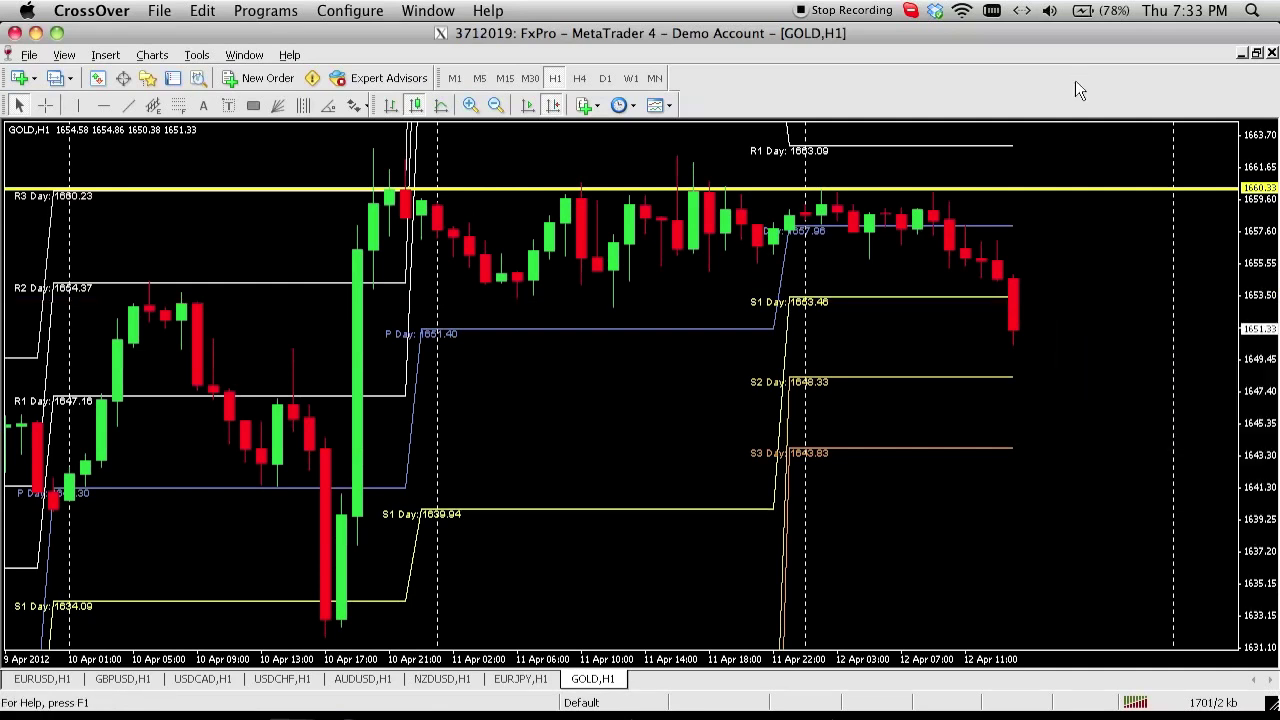
pyautogui.rightClick(1074, 192)
pyautogui.click(1099, 259)
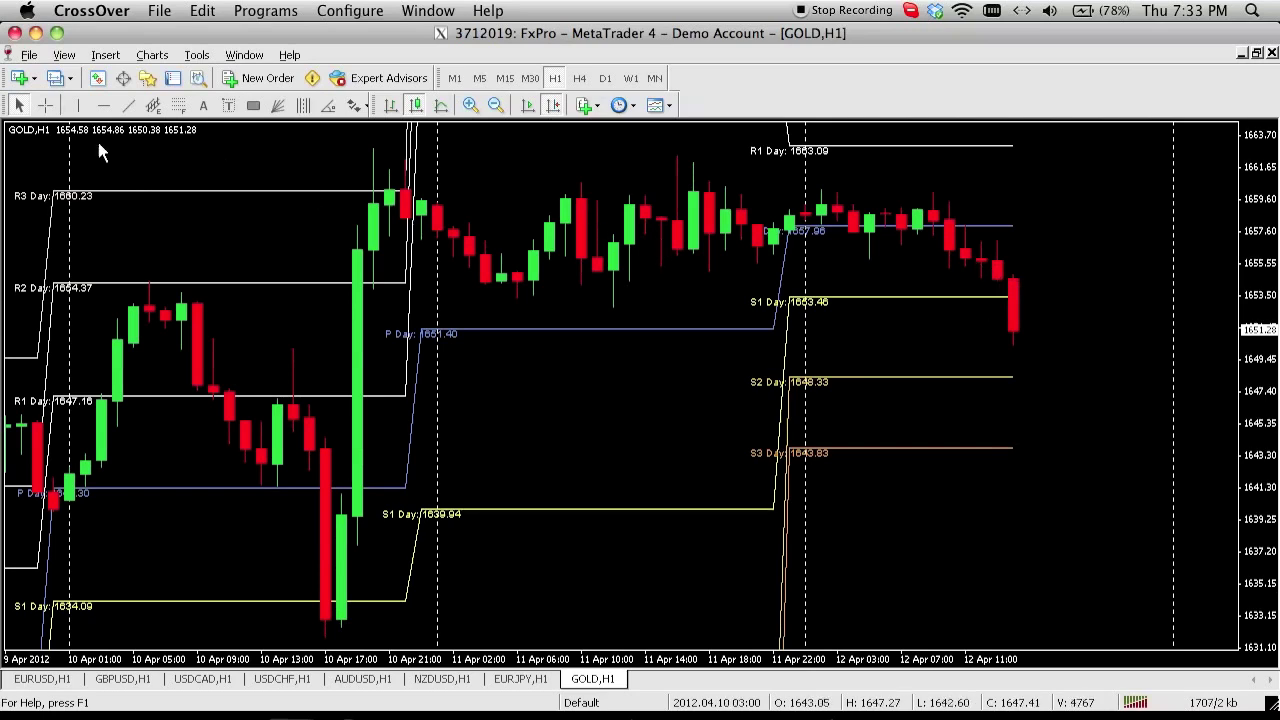
pyautogui.click(104, 108)
pyautogui.click(730, 329)
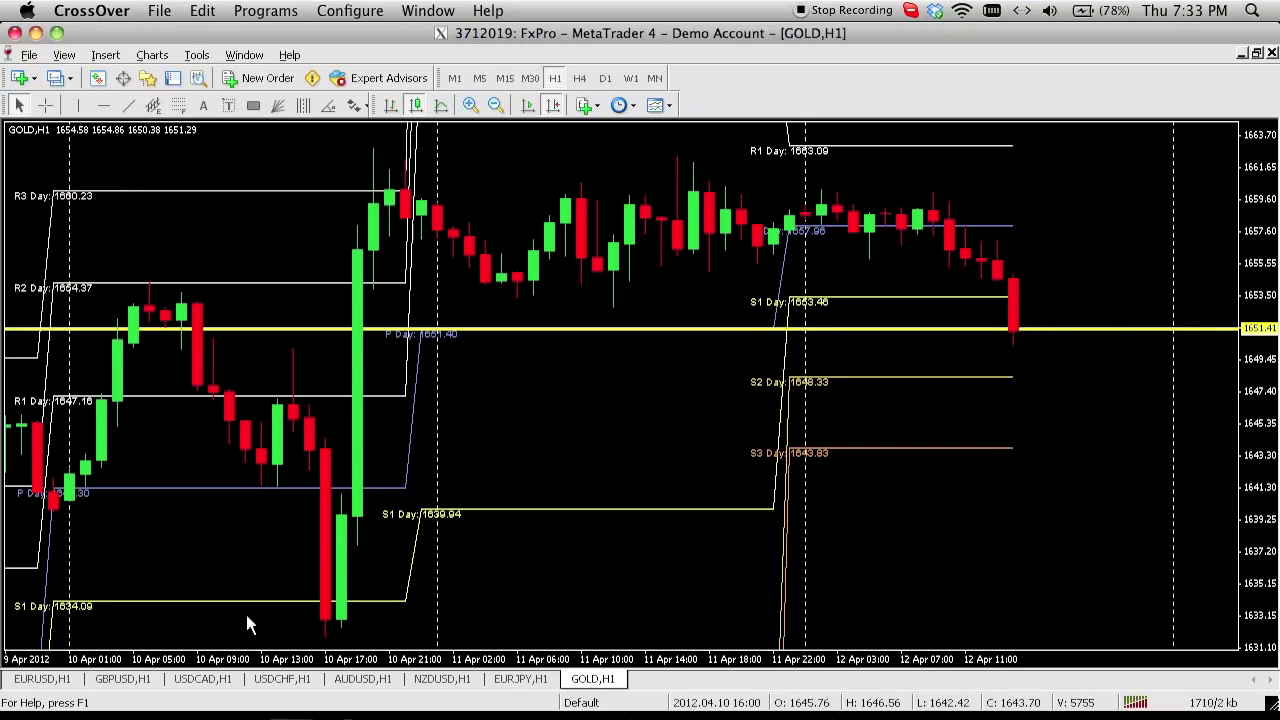
# Review the latest candles on the GBPUSD, USDCHF and AUDUSD charts again
pyautogui.click(122, 679)
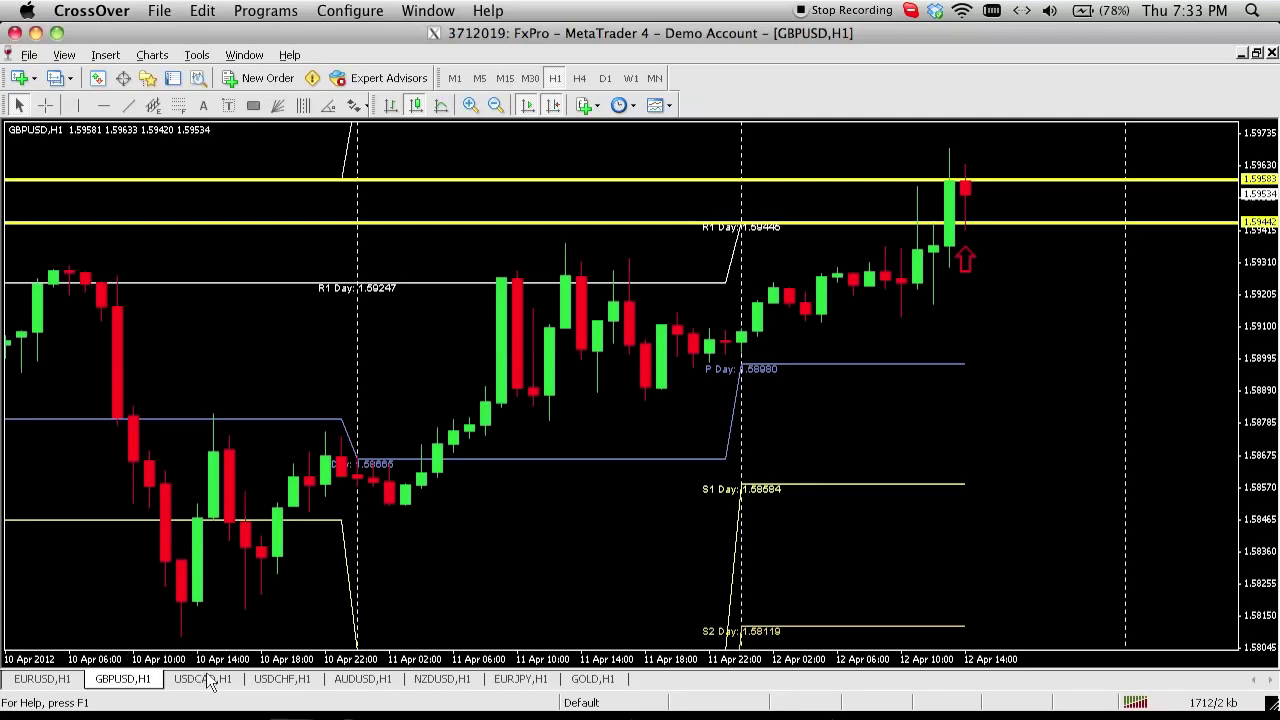
pyautogui.click(285, 680)
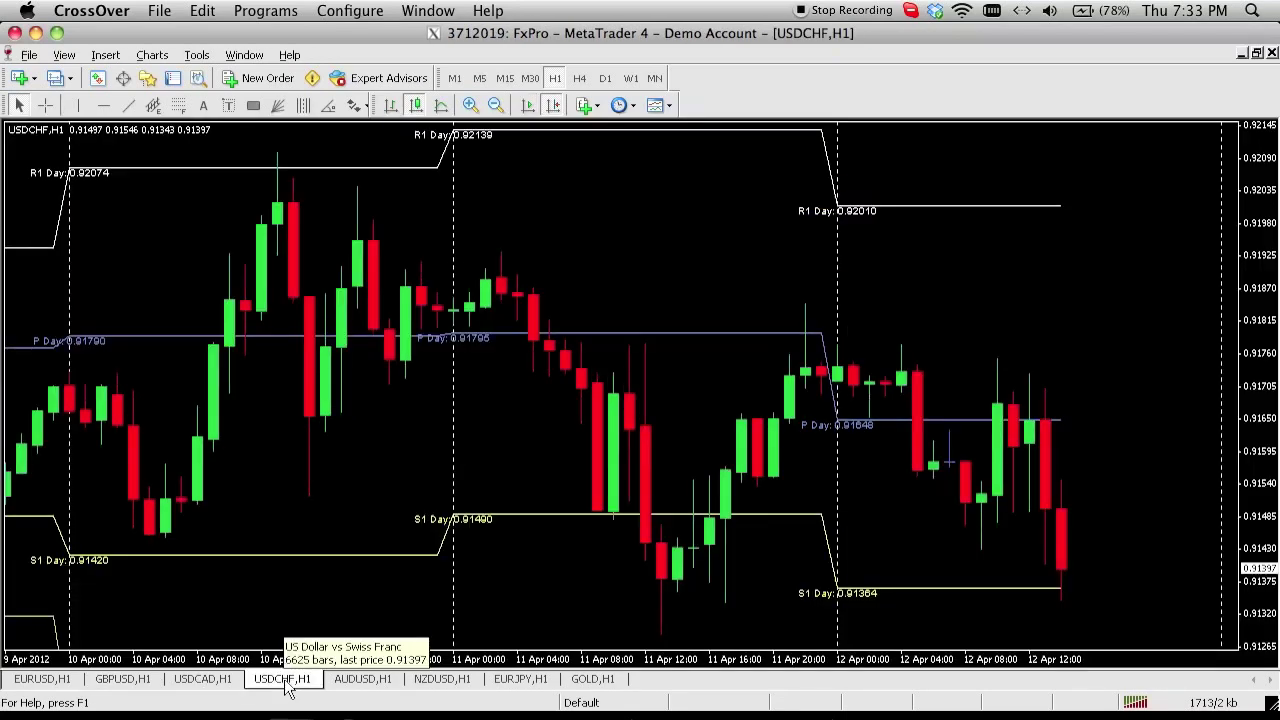
pyautogui.click(396, 684)
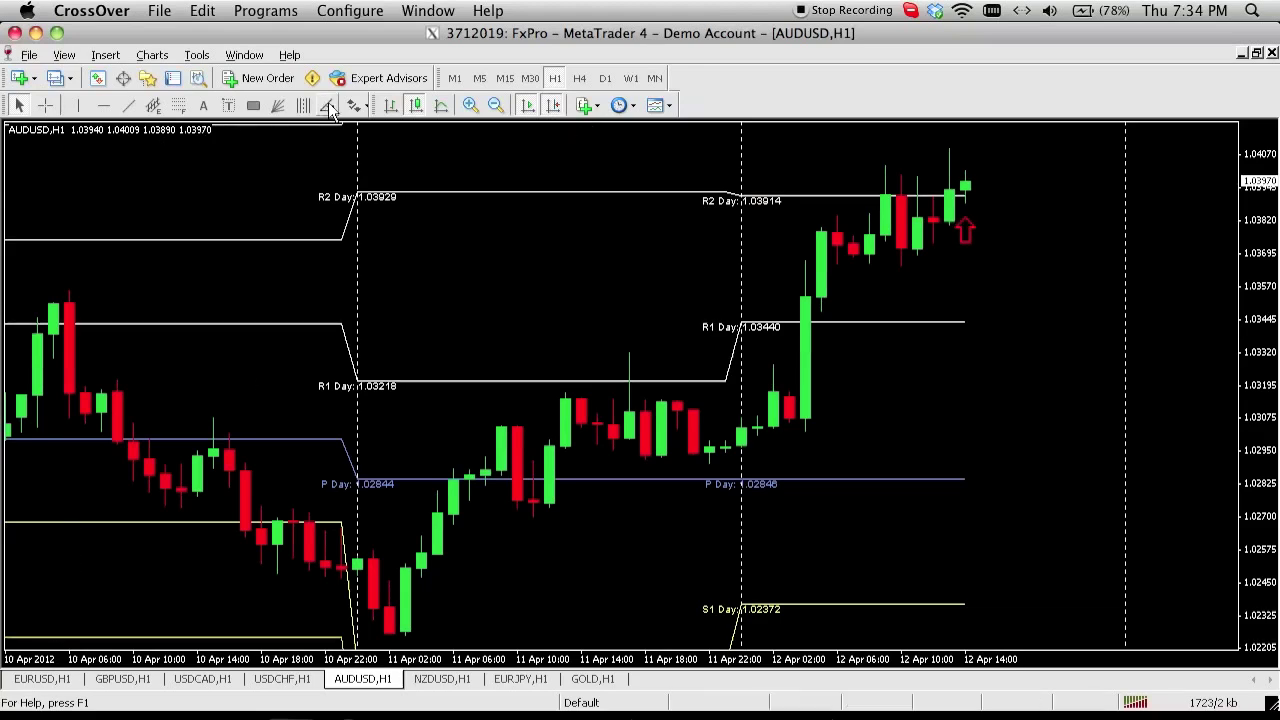
# Place a horizontal line at 1.04182 on the AUDUSD H1 chart and view the EURUSD H1 chart
pyautogui.click(103, 105)
pyautogui.click(310, 126)
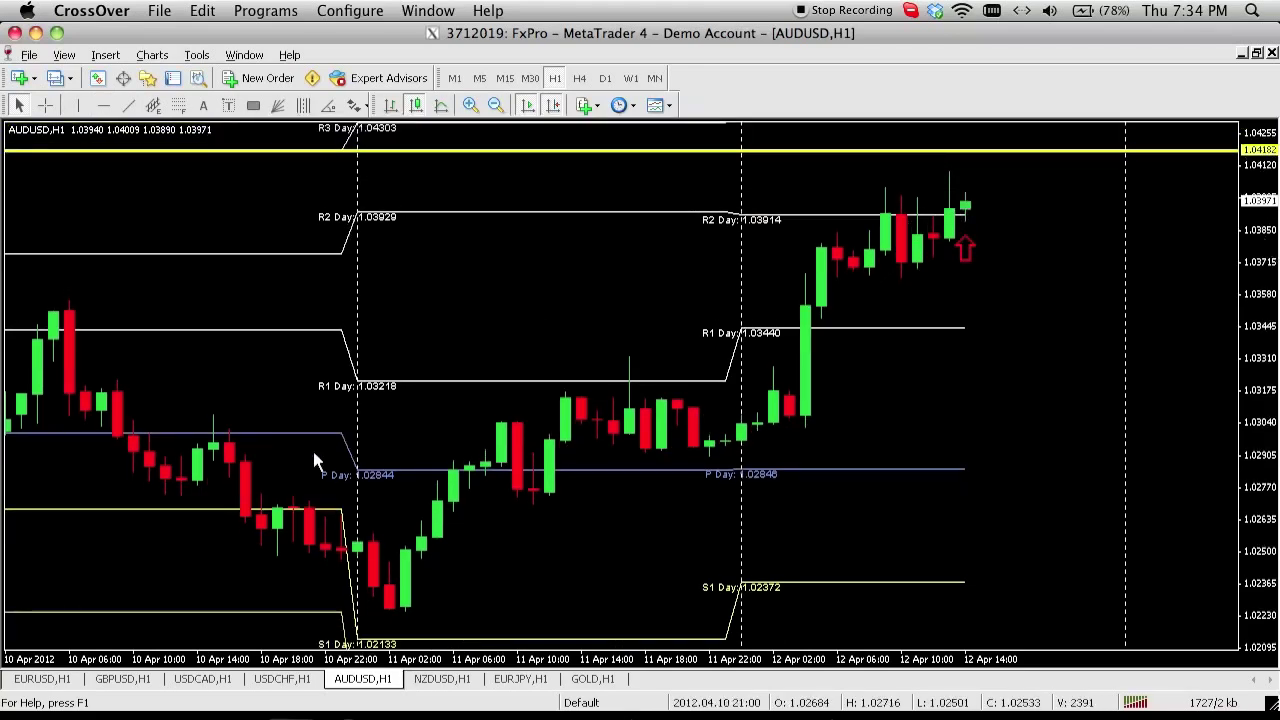
pyautogui.click(58, 681)
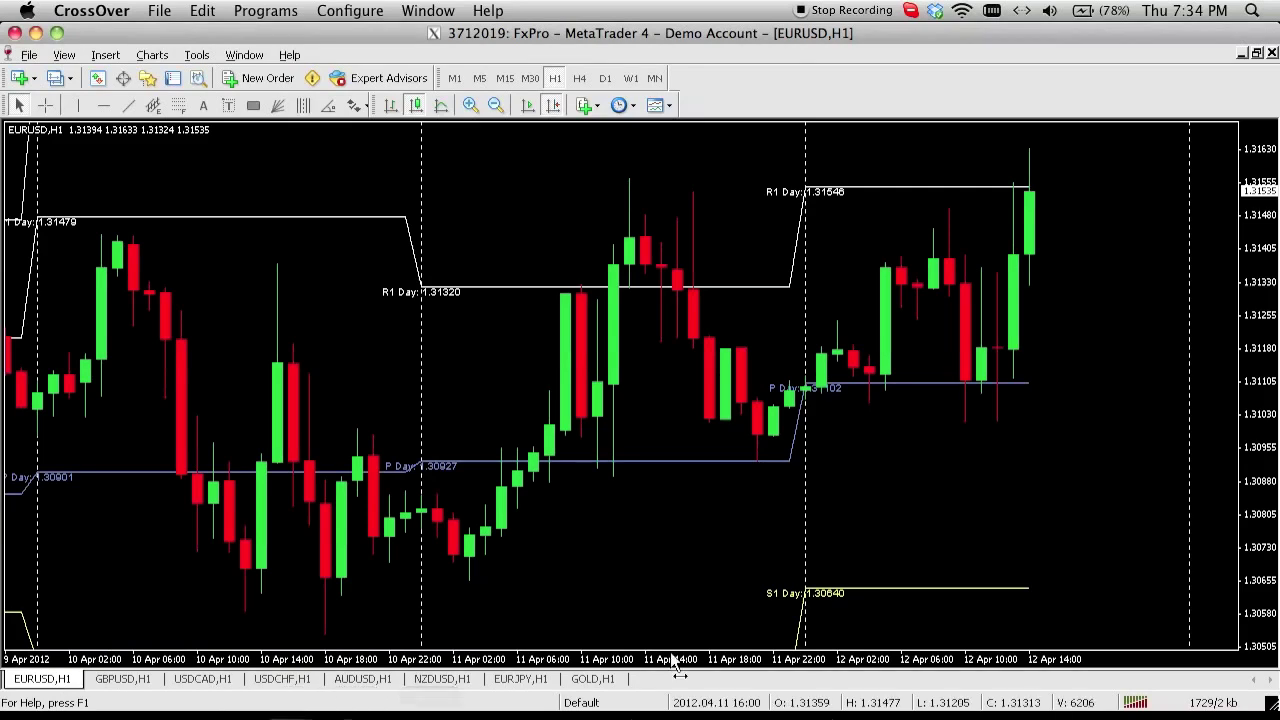
# Switch to the AnyMeeting page in Chrome and read the latest questions in the webinar chat
pyautogui.click(560, 712)
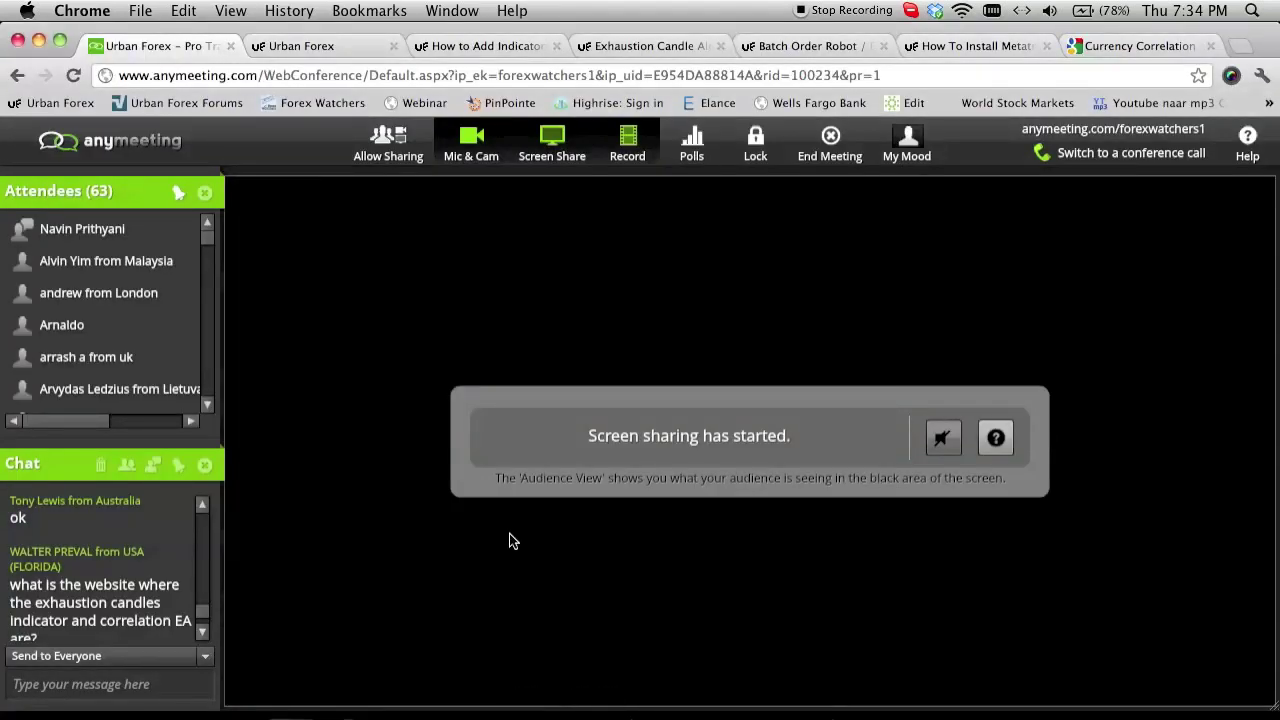
pyautogui.scroll(-5, 205, 636)
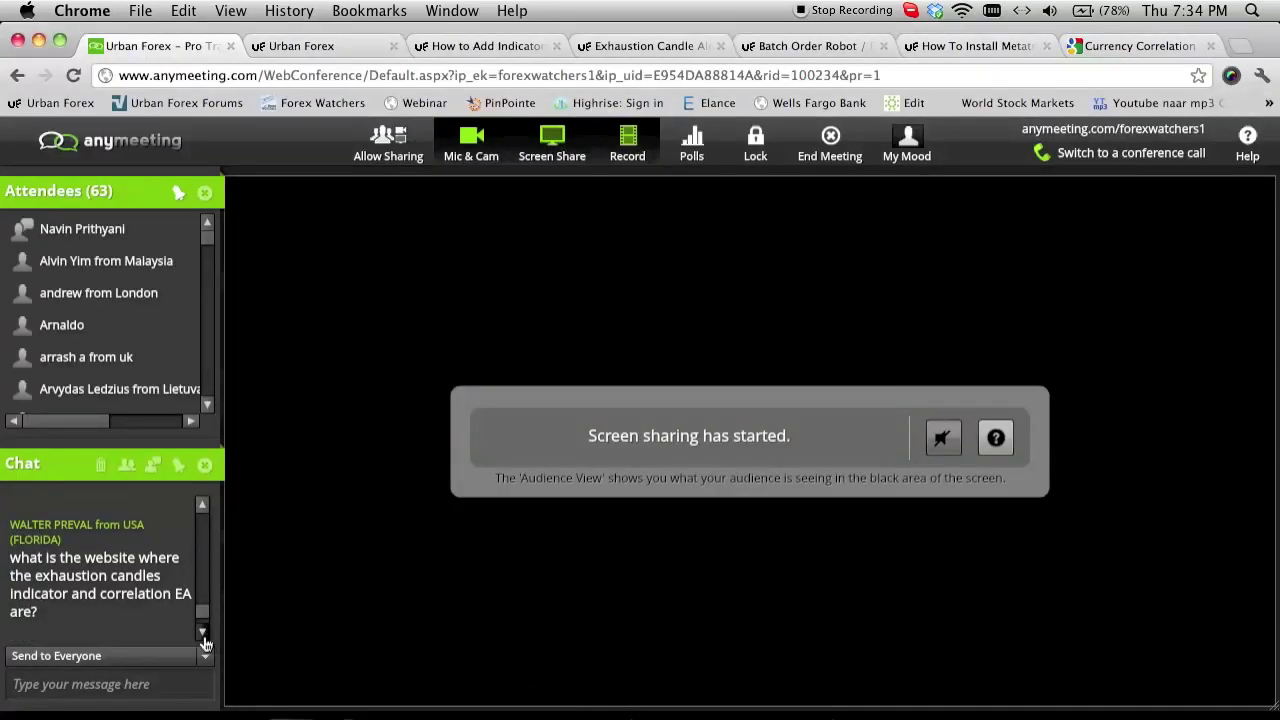
pyautogui.scroll(-5, 204, 638)
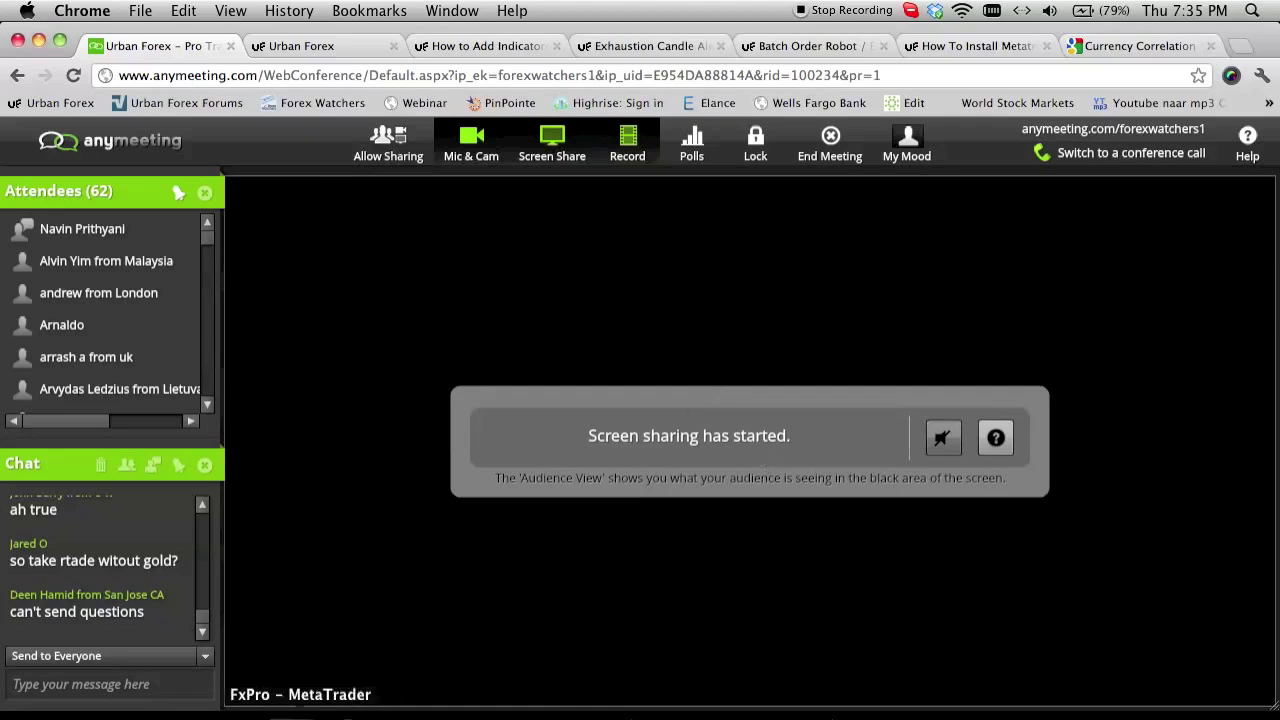
# Switch back to MetaTrader and clear the two yellow horizontal lines and the up arrow from the GBPUSD H1 chart
pyautogui.click(310, 712)
pyautogui.click(123, 678)
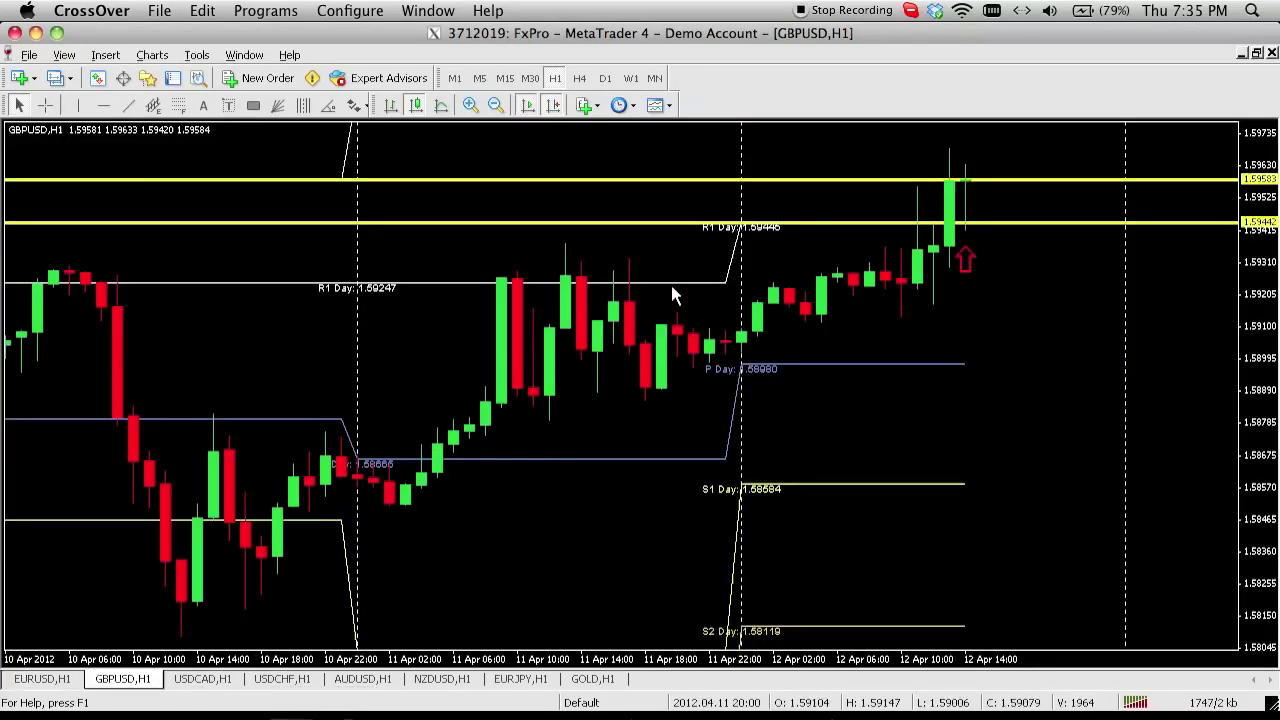
pyautogui.moveTo(720, 282)
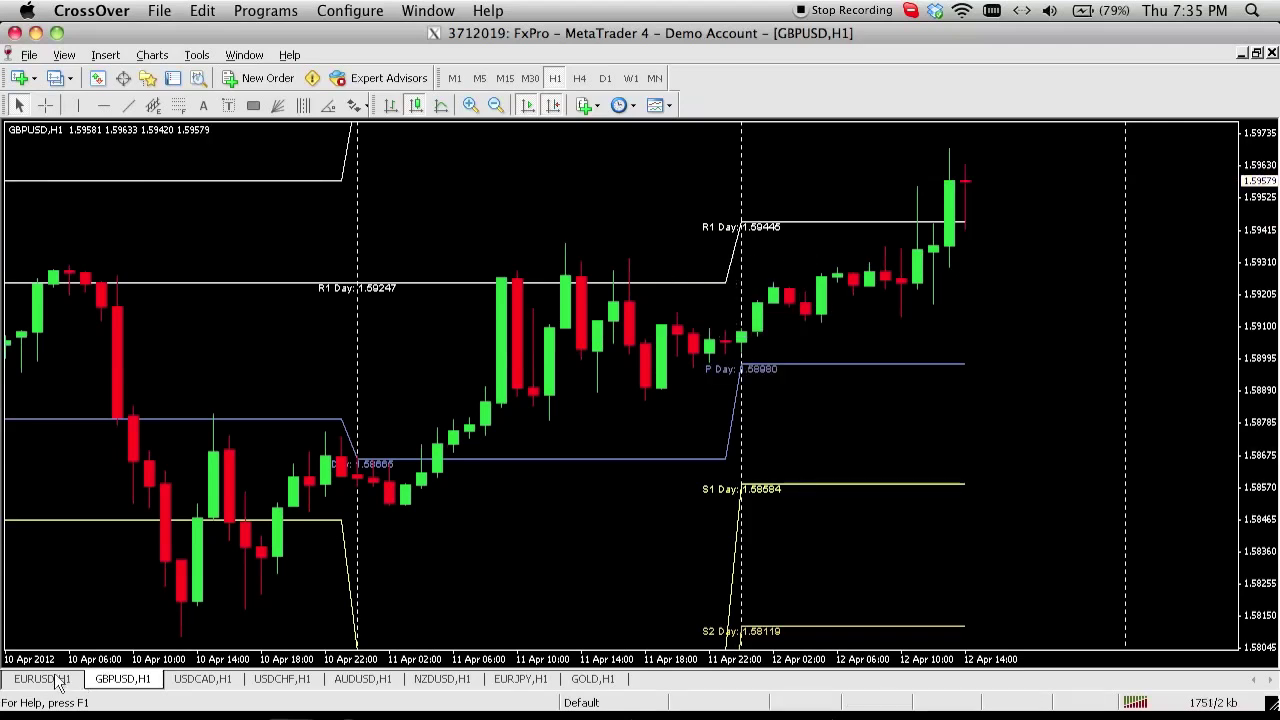
pyautogui.moveTo(491, 380); pyautogui.dragTo(528, 370)
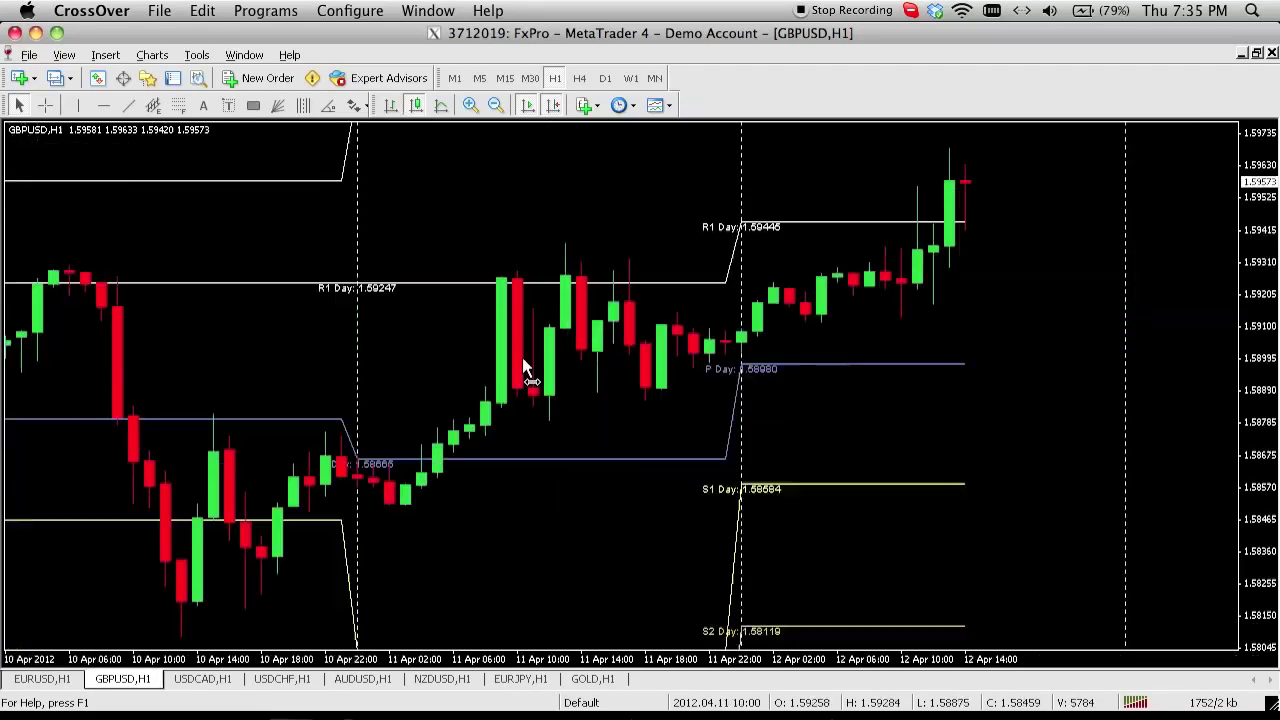
pyautogui.scroll(3, 522, 370)
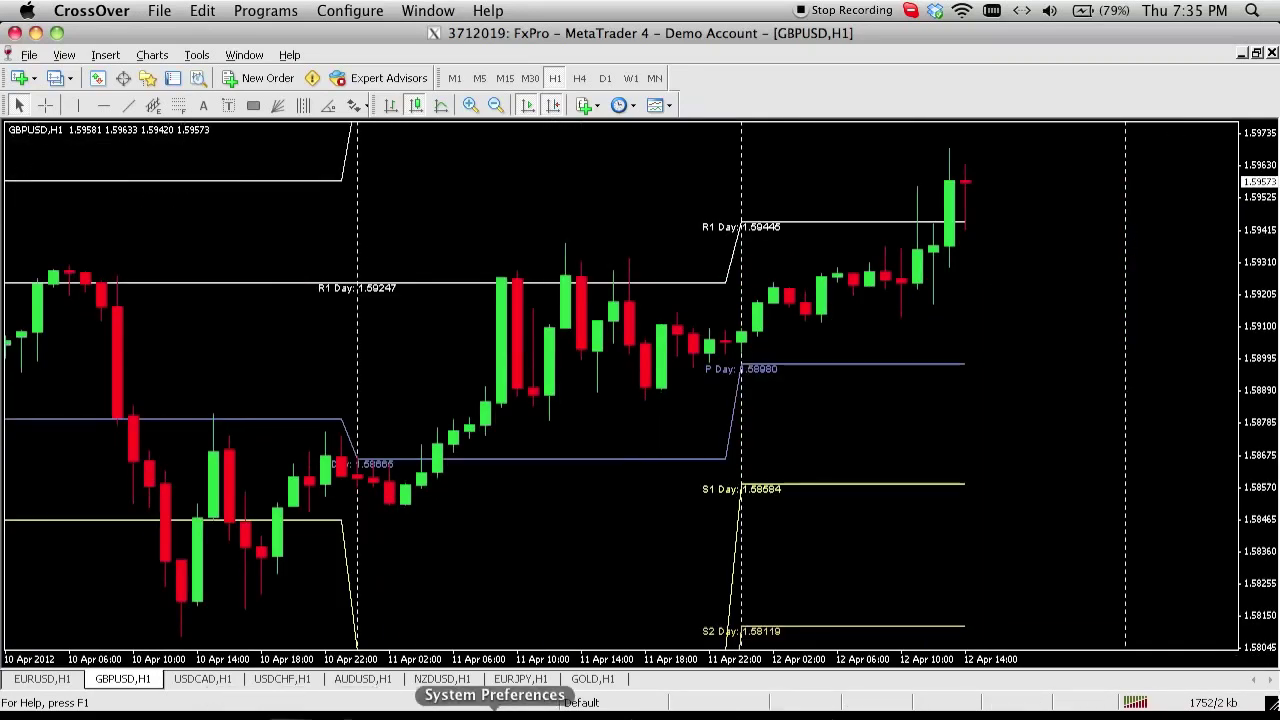
# Switch to the AnyMeeting page in Chrome and look through the webinar's attendee list
pyautogui.press('super+Tab')
pyautogui.moveTo(213, 240); pyautogui.dragTo(212, 288)
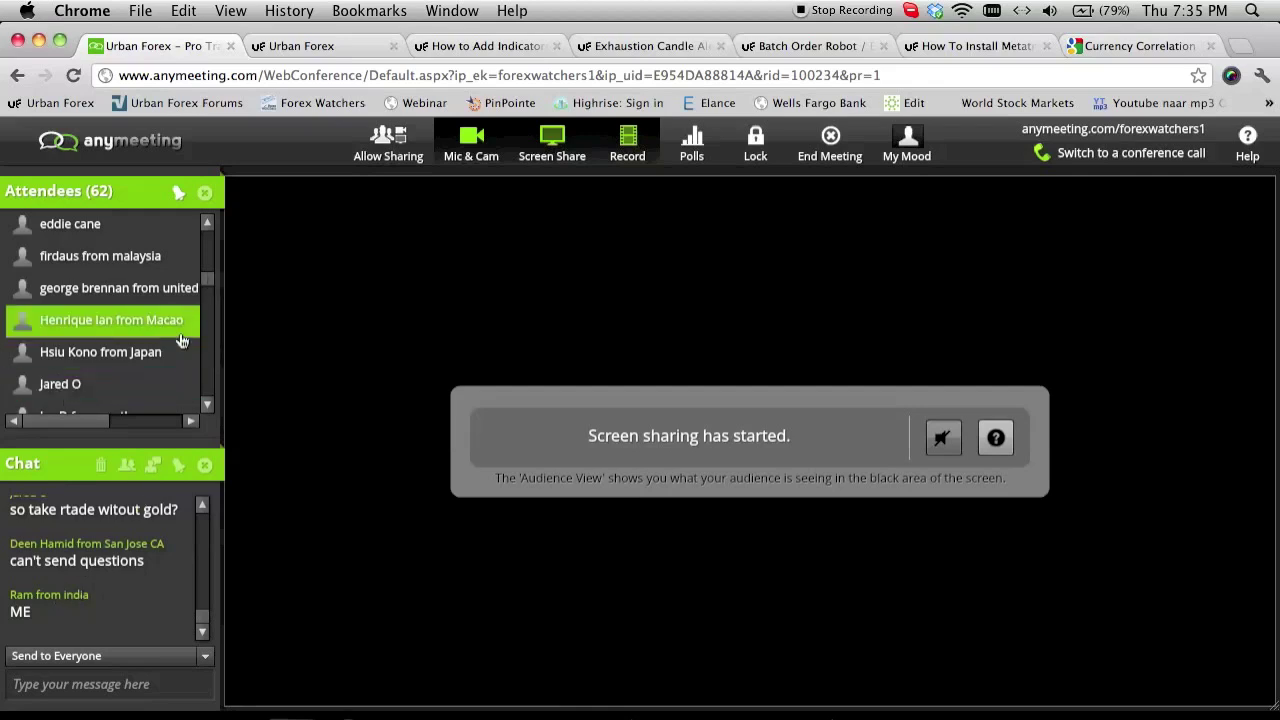
pyautogui.moveTo(208, 288); pyautogui.dragTo(208, 313)
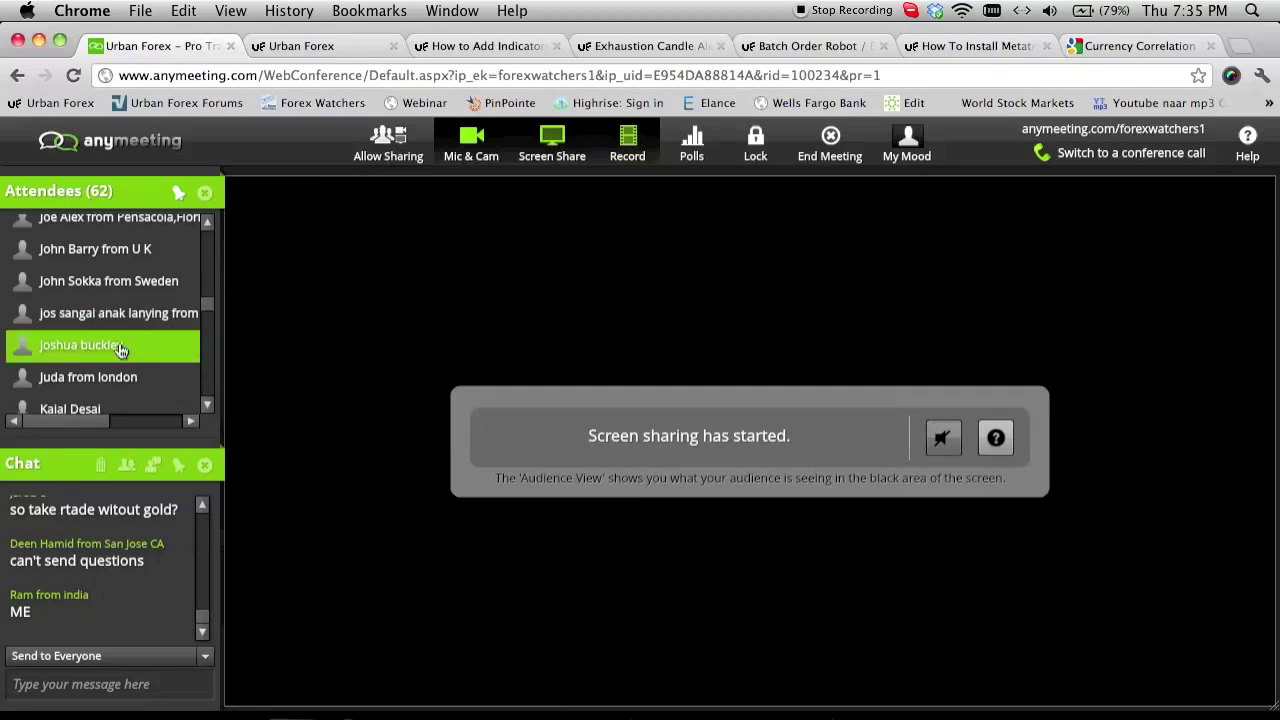
pyautogui.moveTo(208, 313); pyautogui.dragTo(211, 360)
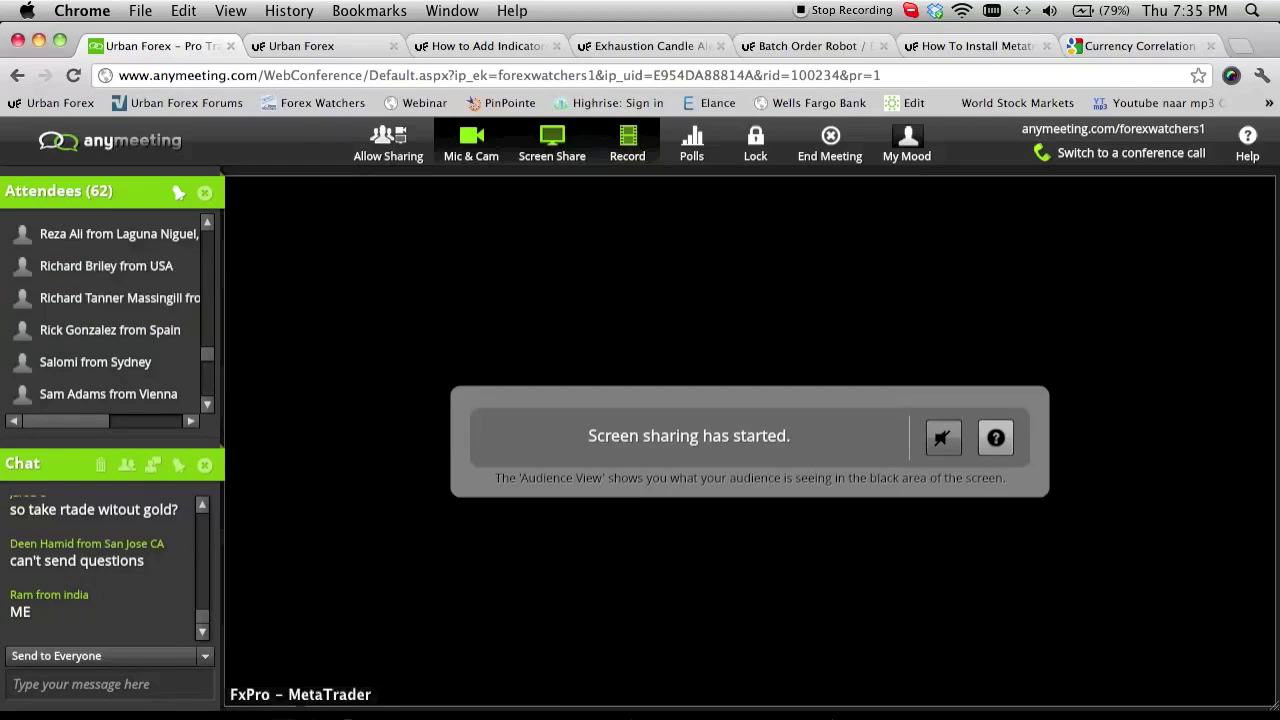
# Switch back to MetaTrader, view the USDCHF H1 chart and open the NZDUSD H1 chart
pyautogui.click(337, 712)
pyautogui.click(272, 681)
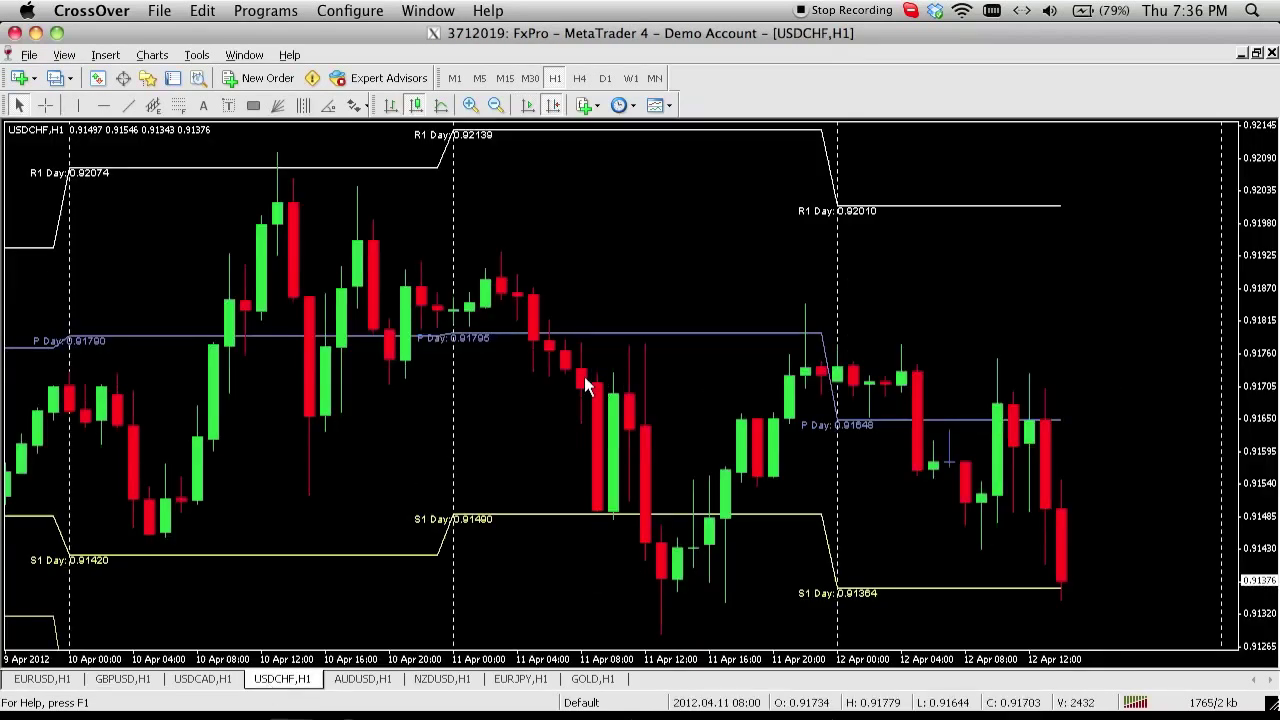
pyautogui.click(440, 680)
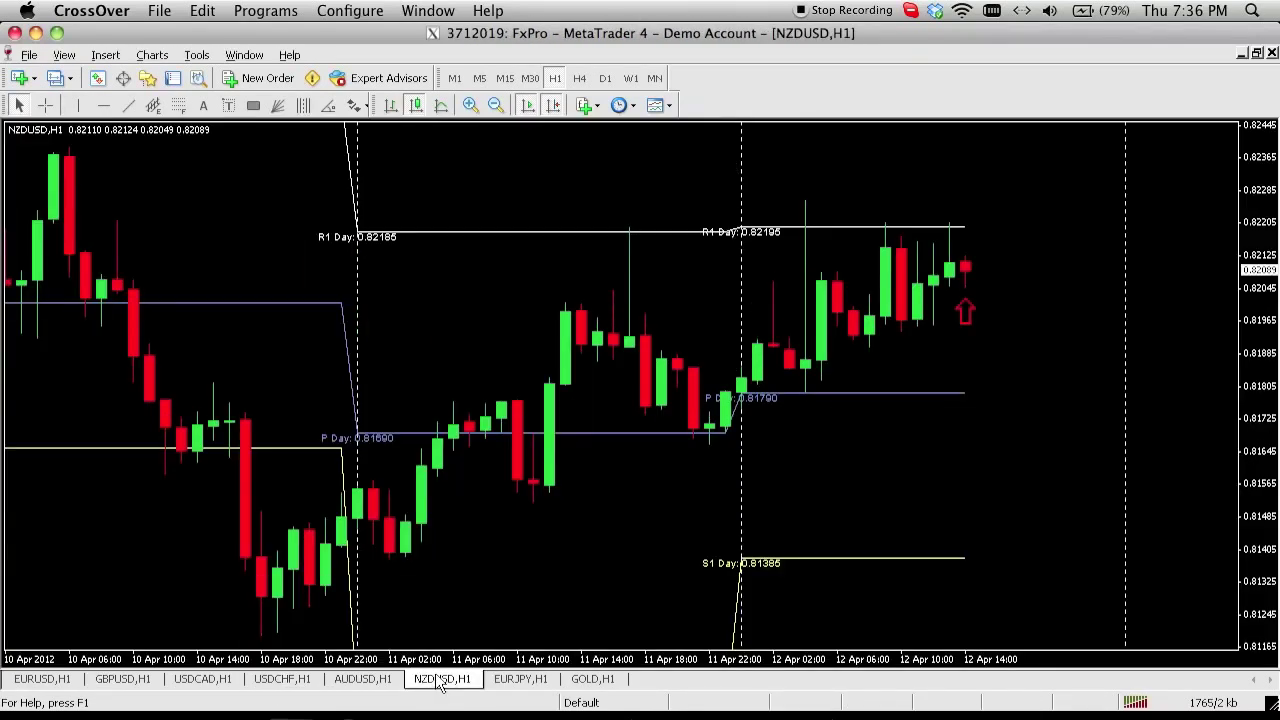
# Place a down arrow above the long upper wick of the 11 April 17:00 candle on the NZDUSD chart
pyautogui.moveTo(448, 333); pyautogui.dragTo(730, 320)
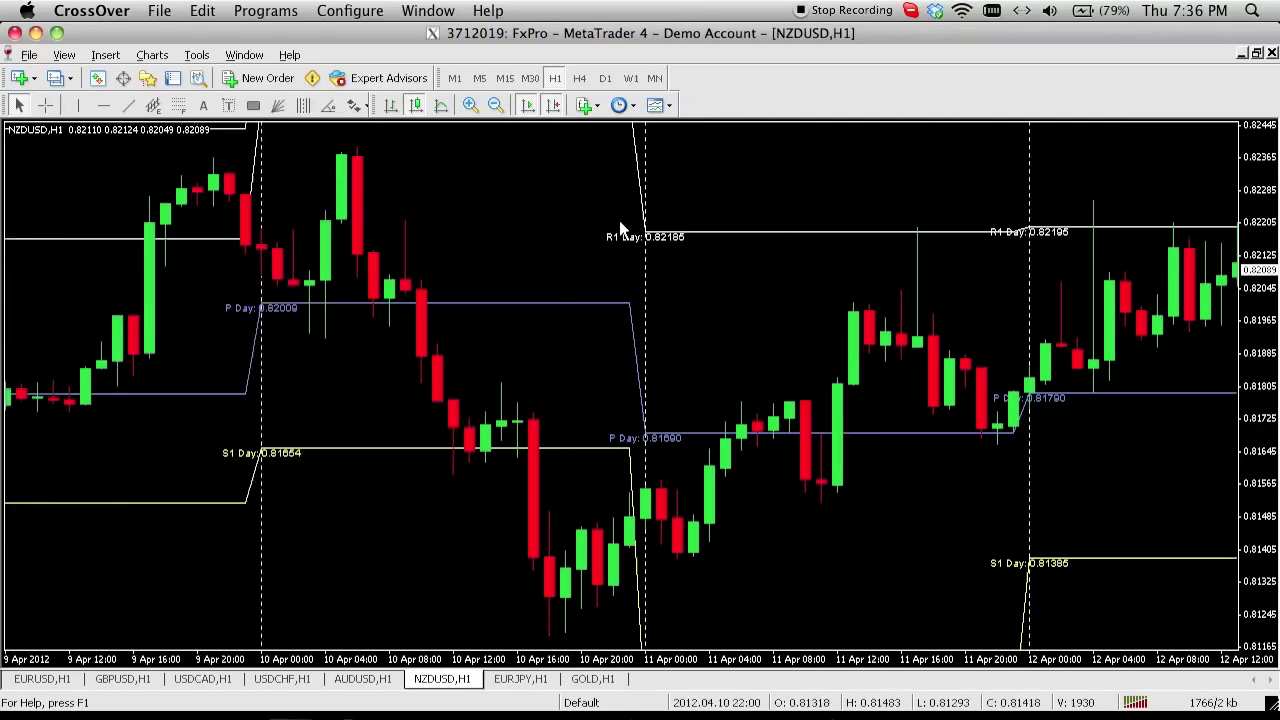
pyautogui.moveTo(695, 222)
pyautogui.mouseDown()
pyautogui.moveTo(626, 223)
pyautogui.moveTo(707, 228)
pyautogui.mouseUp()
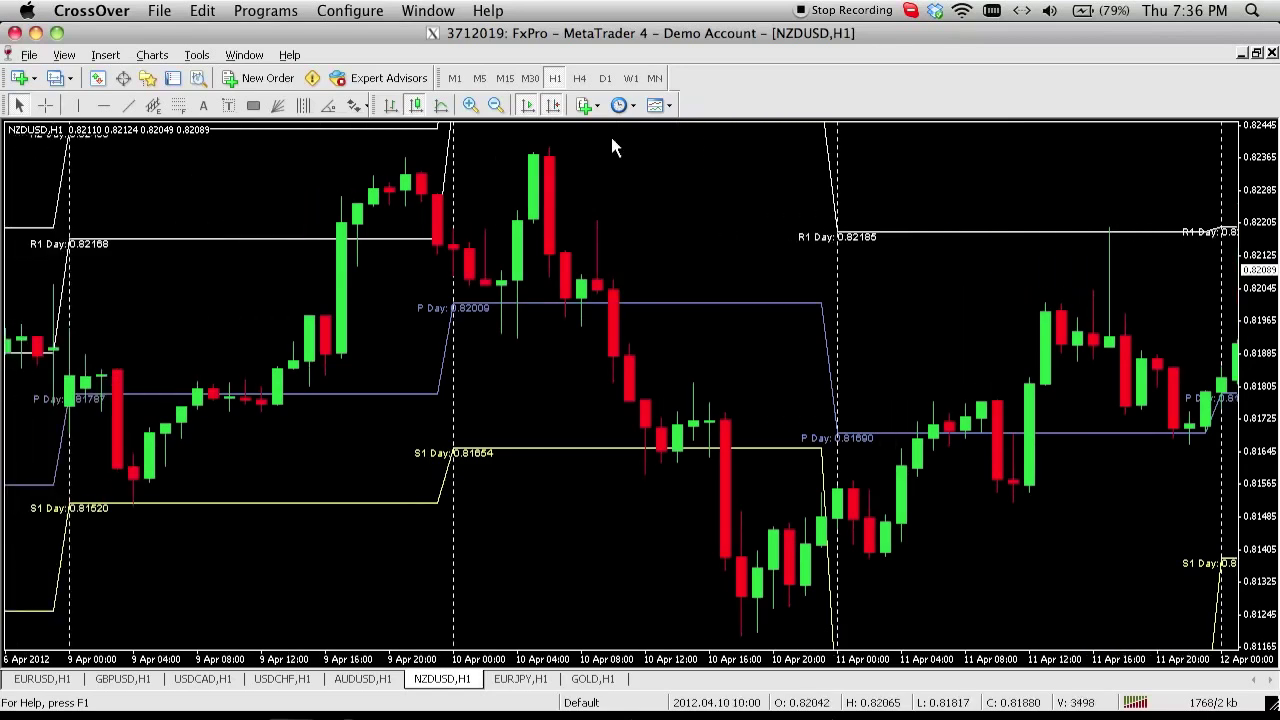
pyautogui.click(358, 106)
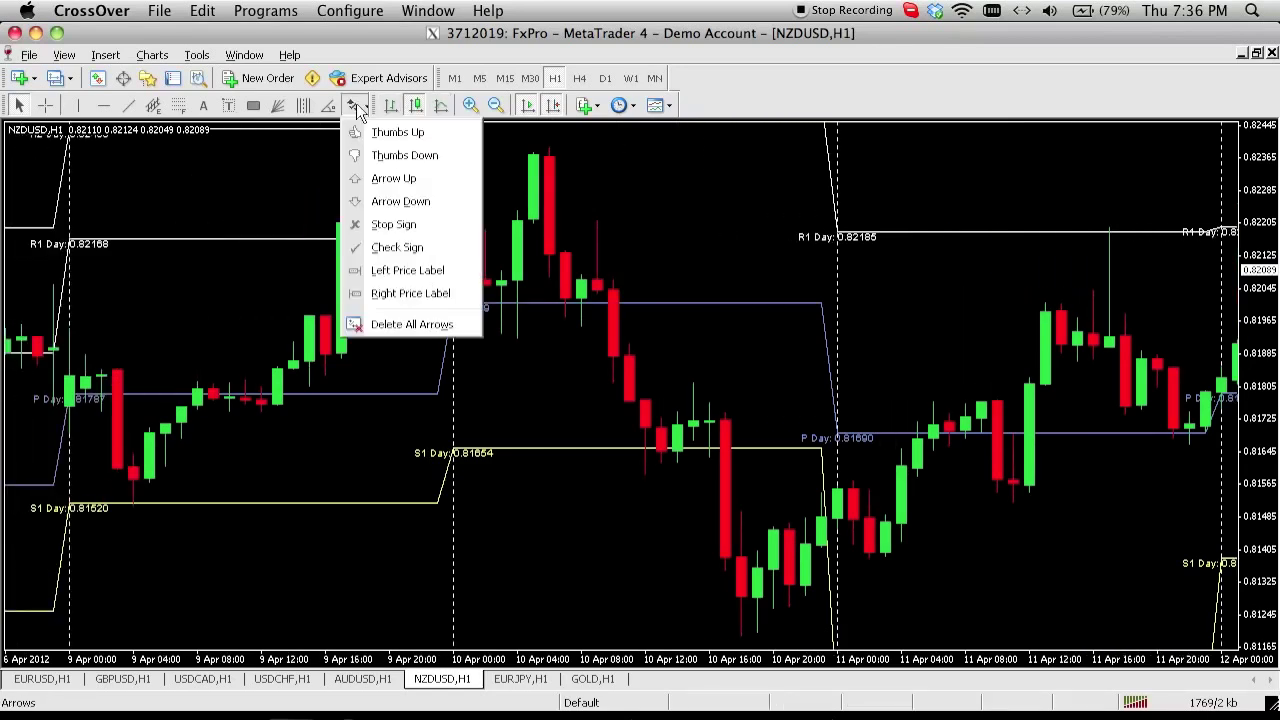
pyautogui.click(398, 226)
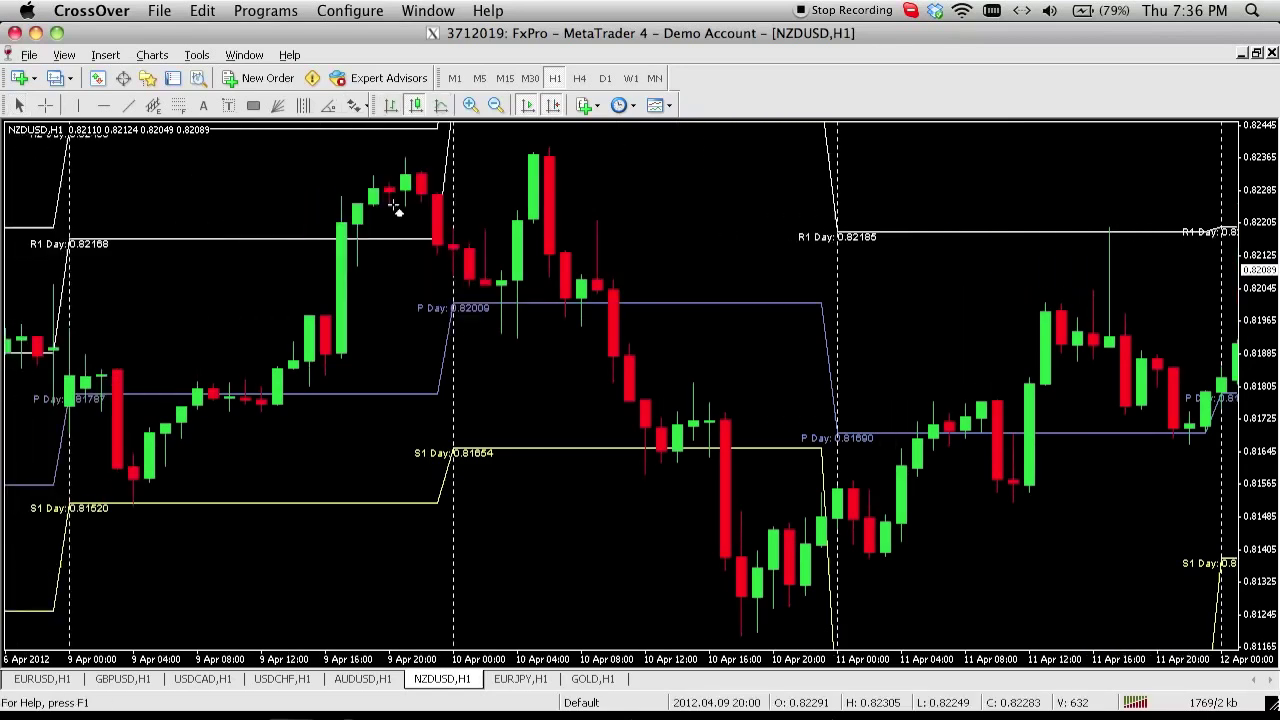
pyautogui.click(1113, 197)
pyautogui.press('End')
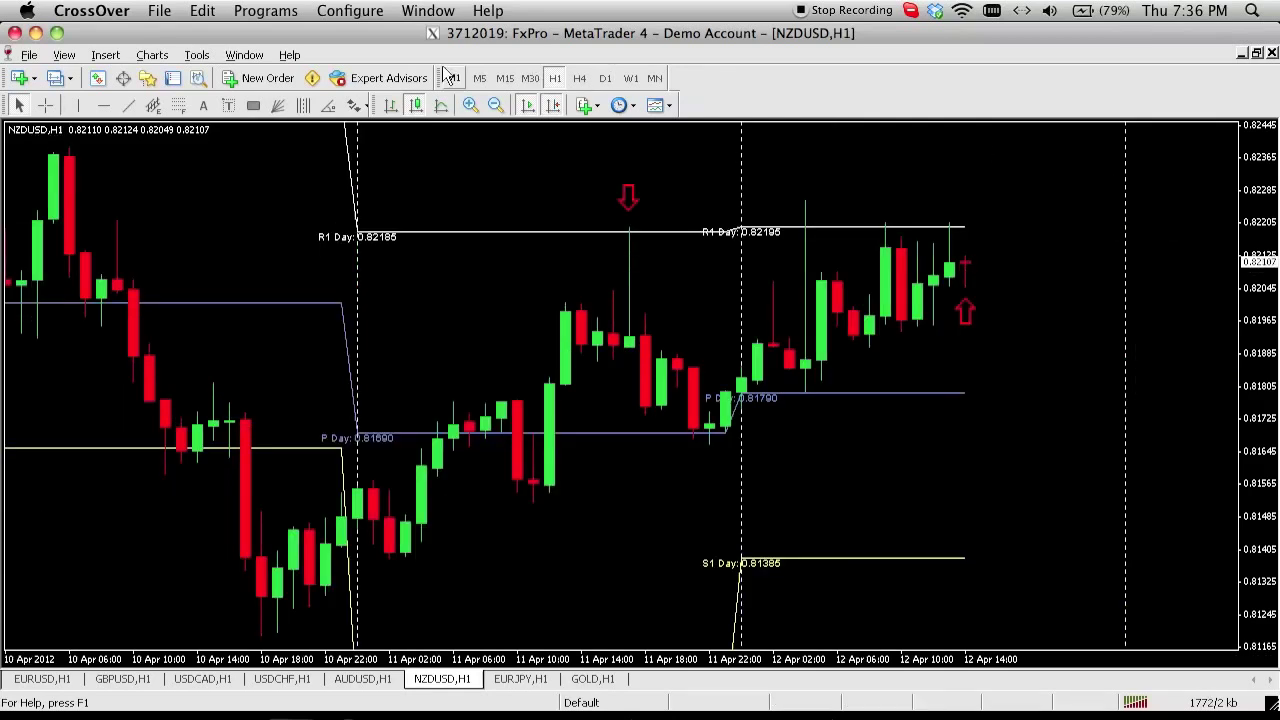
pyautogui.moveTo(154, 217); pyautogui.dragTo(417, 213)
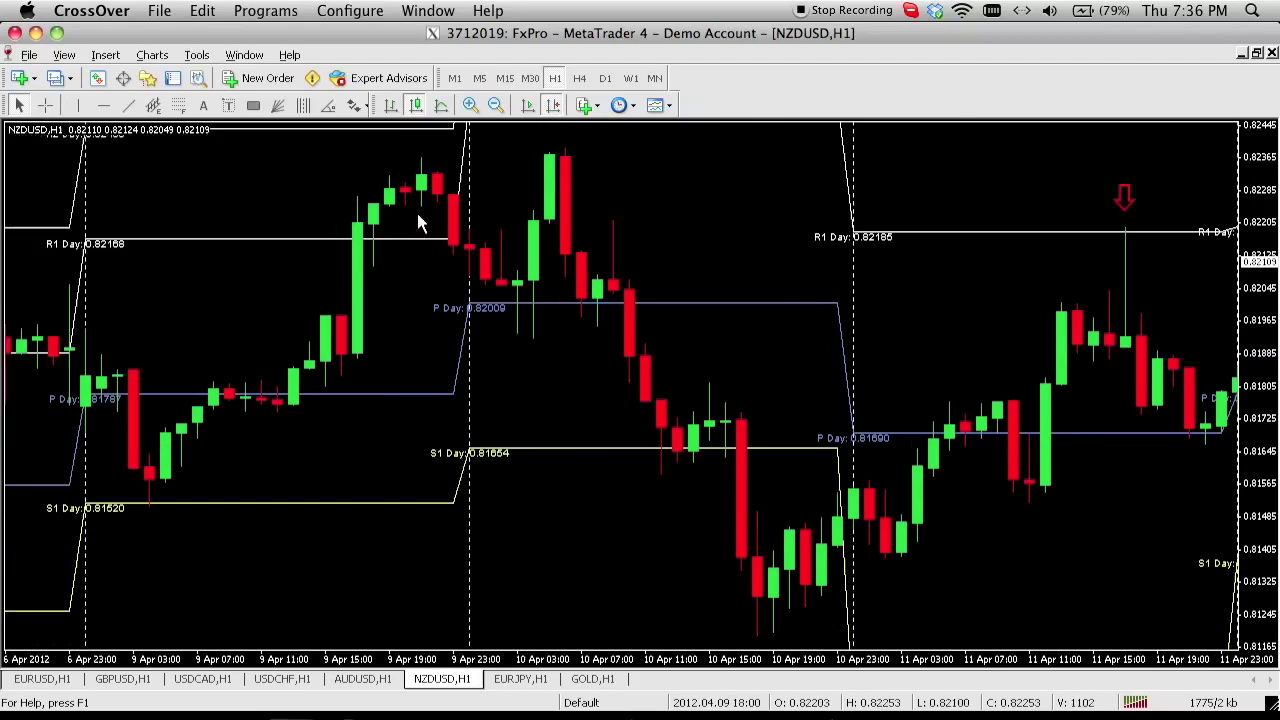
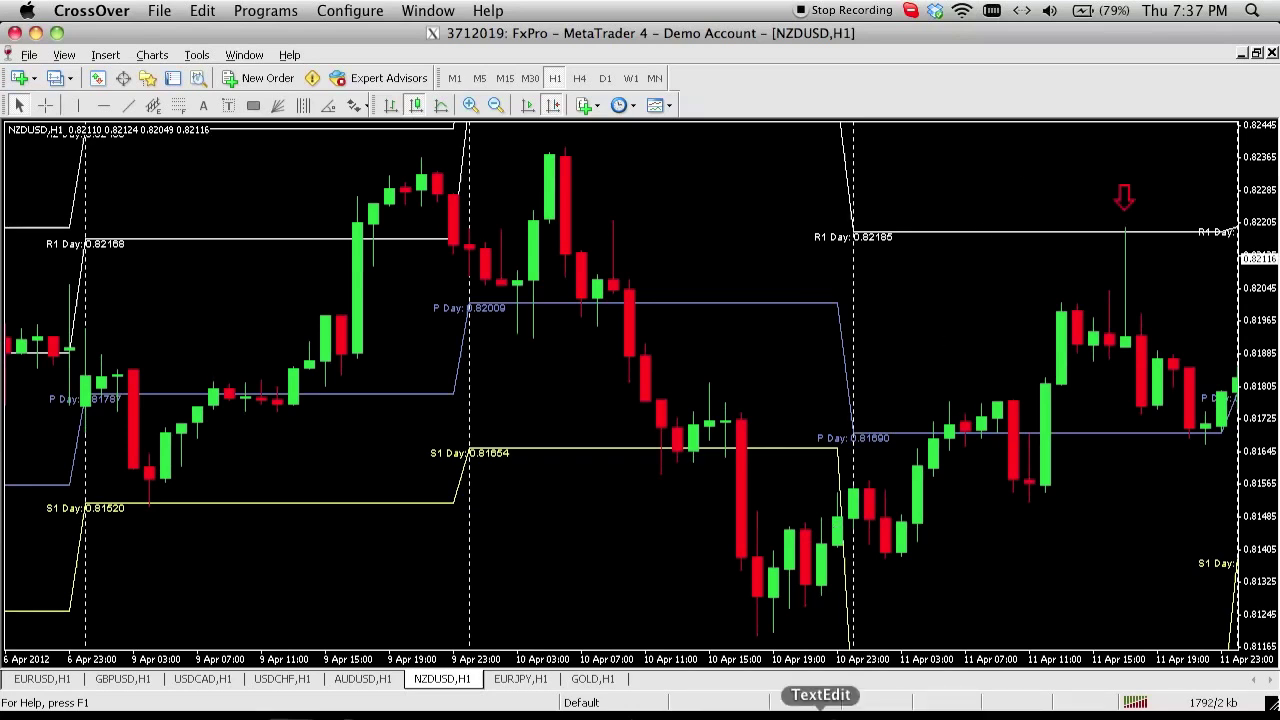
# Switch to the TextEdit notes and add "Sell" after NZDUSD and "Buy" after the USDCAD and USDCHF line
pyautogui.click(525, 712)
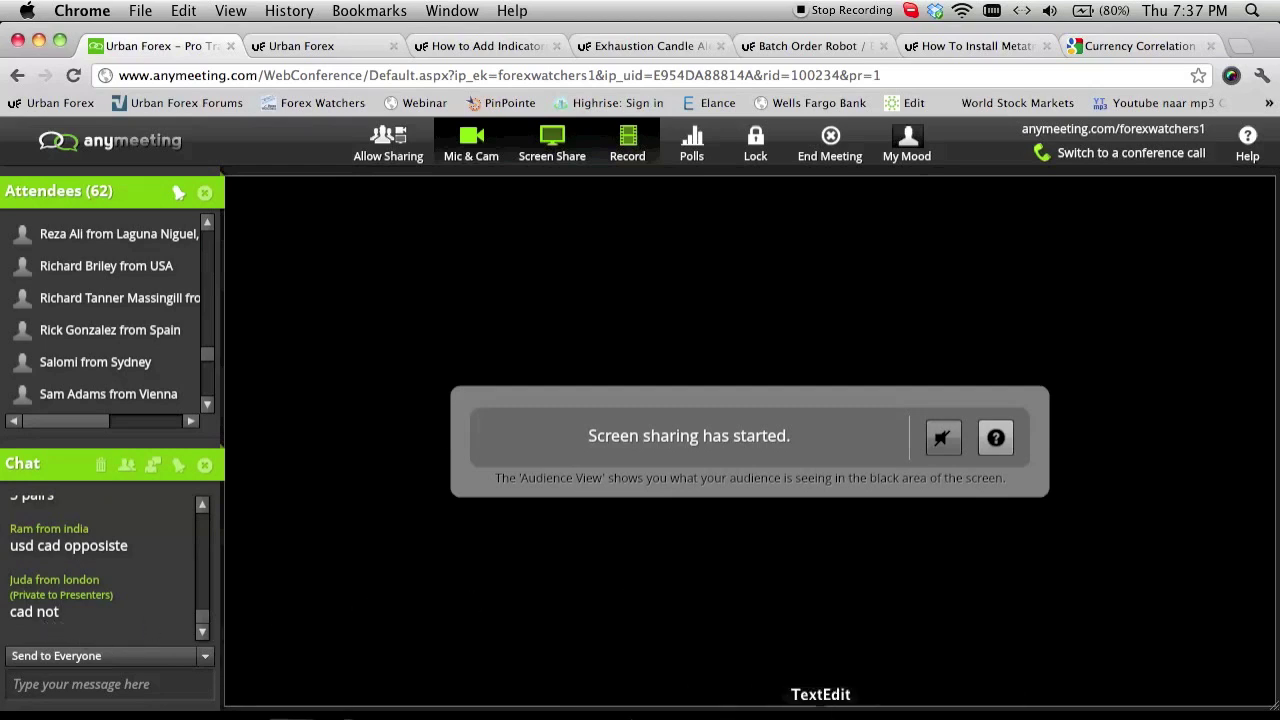
pyautogui.click(821, 714)
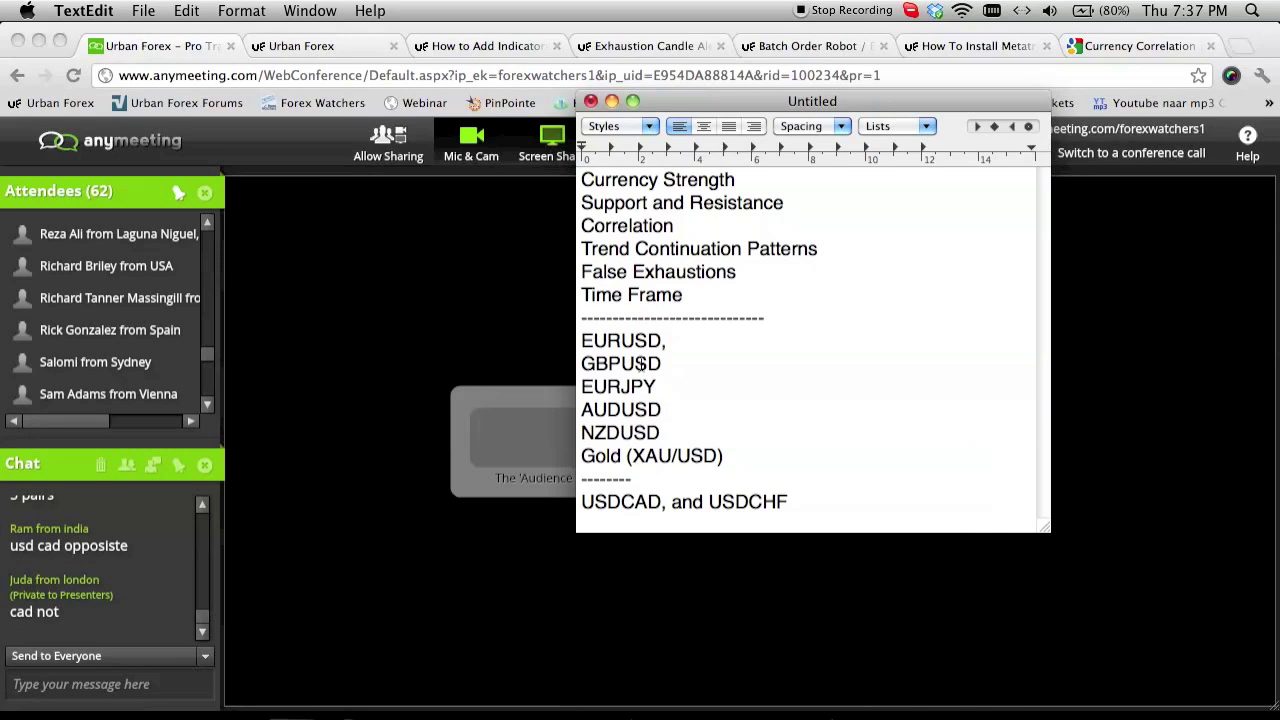
pyautogui.moveTo(584, 432); pyautogui.dragTo(660, 432)
pyautogui.click(678, 430)
pyautogui.write('Sell')
pyautogui.doubleClick(686, 432)
pyautogui.moveTo(668, 341); pyautogui.dragTo(712, 438)
pyautogui.click(725, 456)
pyautogui.click(844, 497)
pyautogui.write('Buy')
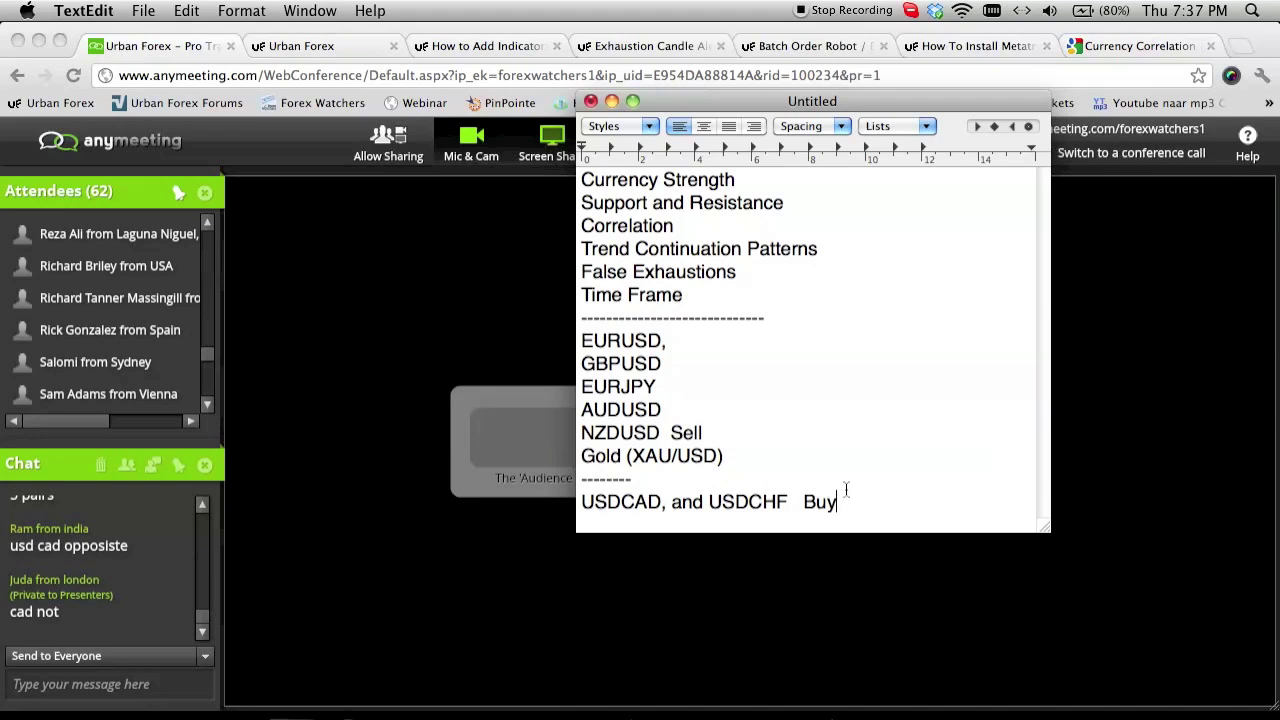
# Remove the words "Buy" and "Sell" from the currency pair list in the notes
pyautogui.click(731, 436)
pyautogui.click(866, 501)
pyautogui.press('BackSpace')
pyautogui.press('BackSpace')
pyautogui.press('BackSpace')
pyautogui.click(728, 433)
pyautogui.press('BackSpace')
pyautogui.press('BackSpace')
pyautogui.press('BackSpace')
pyautogui.press('BackSpace')
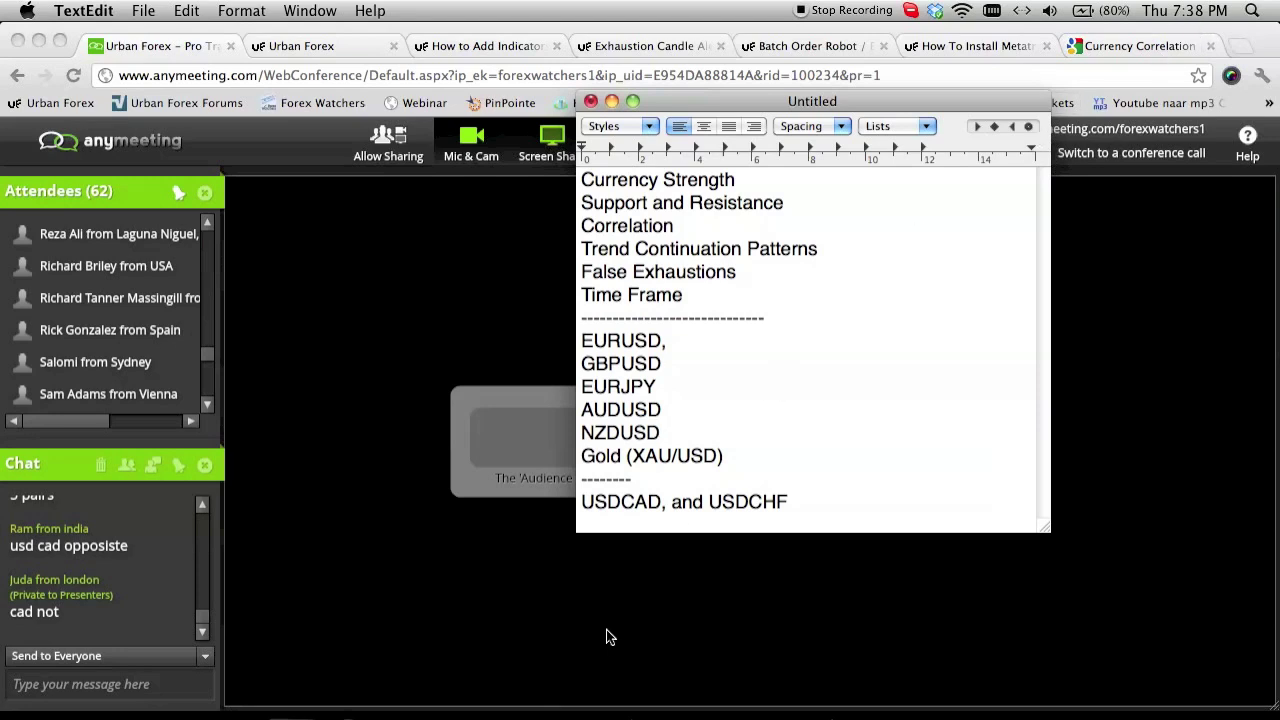
# Switch back to MetaTrader and place two horizontal lines on the NZDUSD H1 chart at 0.82188 and 0.82169
pyautogui.click(300, 705)
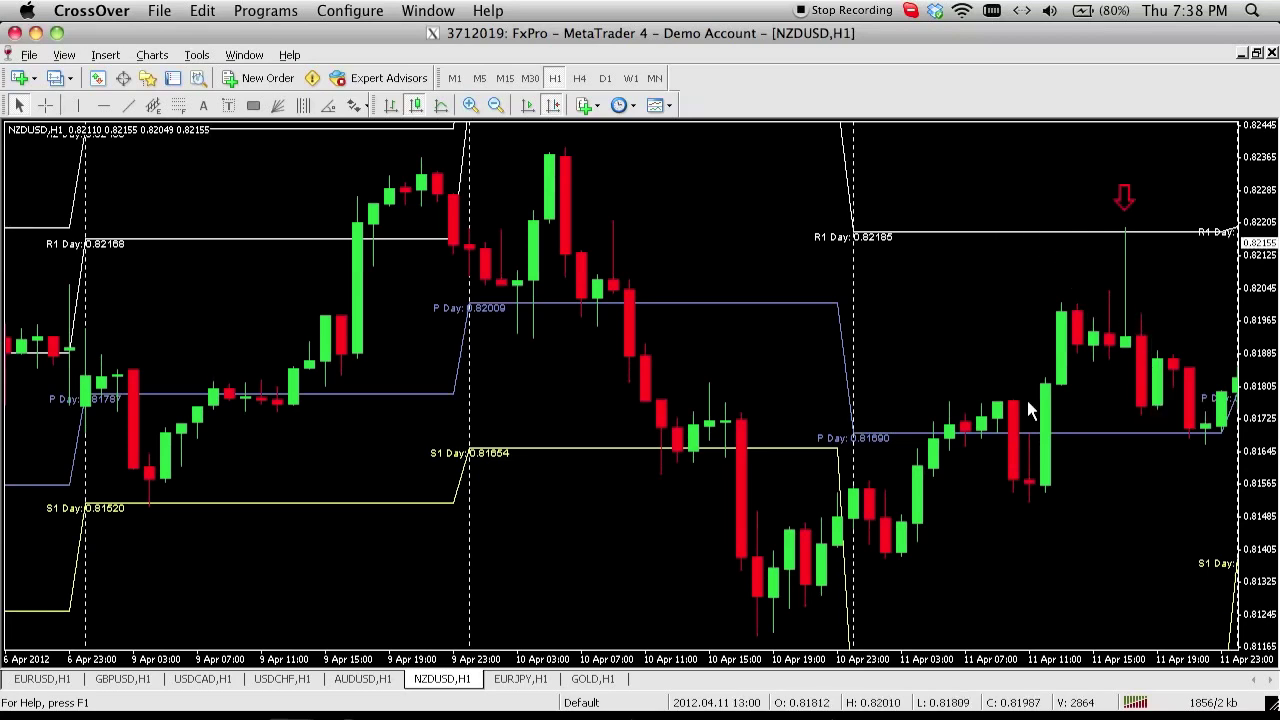
pyautogui.hscroll(-3, 975, 378)
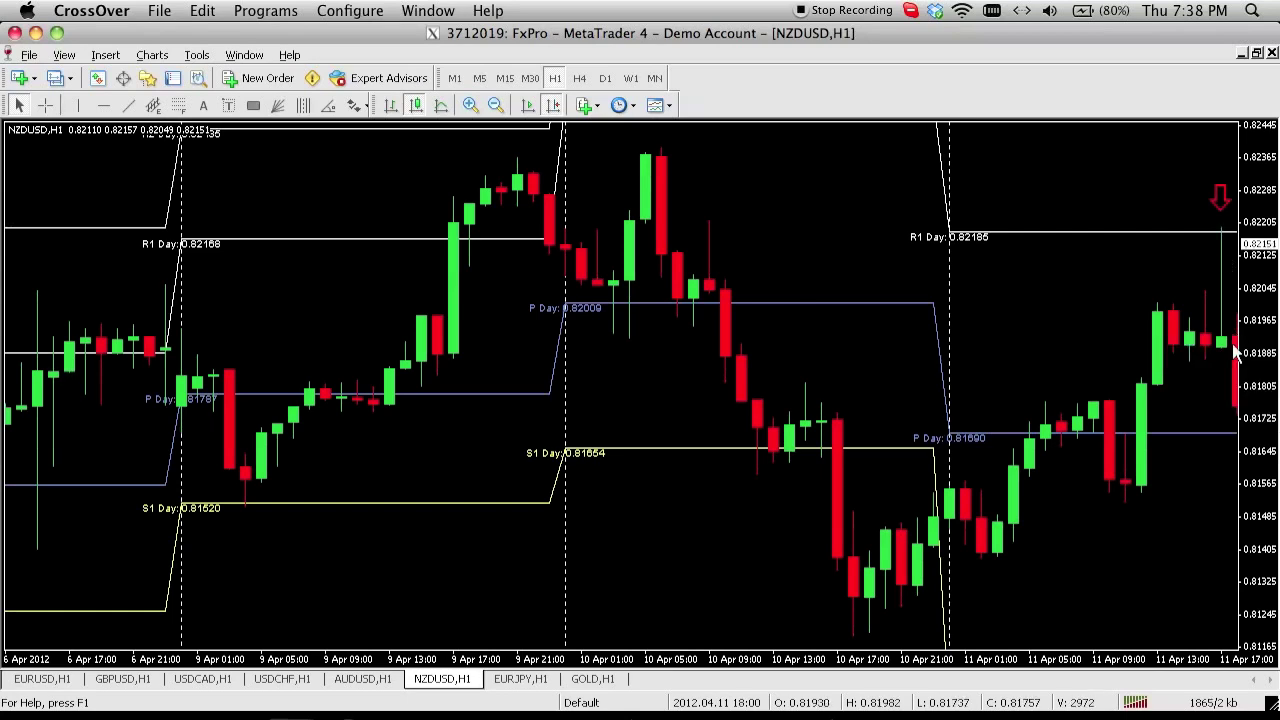
pyautogui.moveTo(1188, 330)
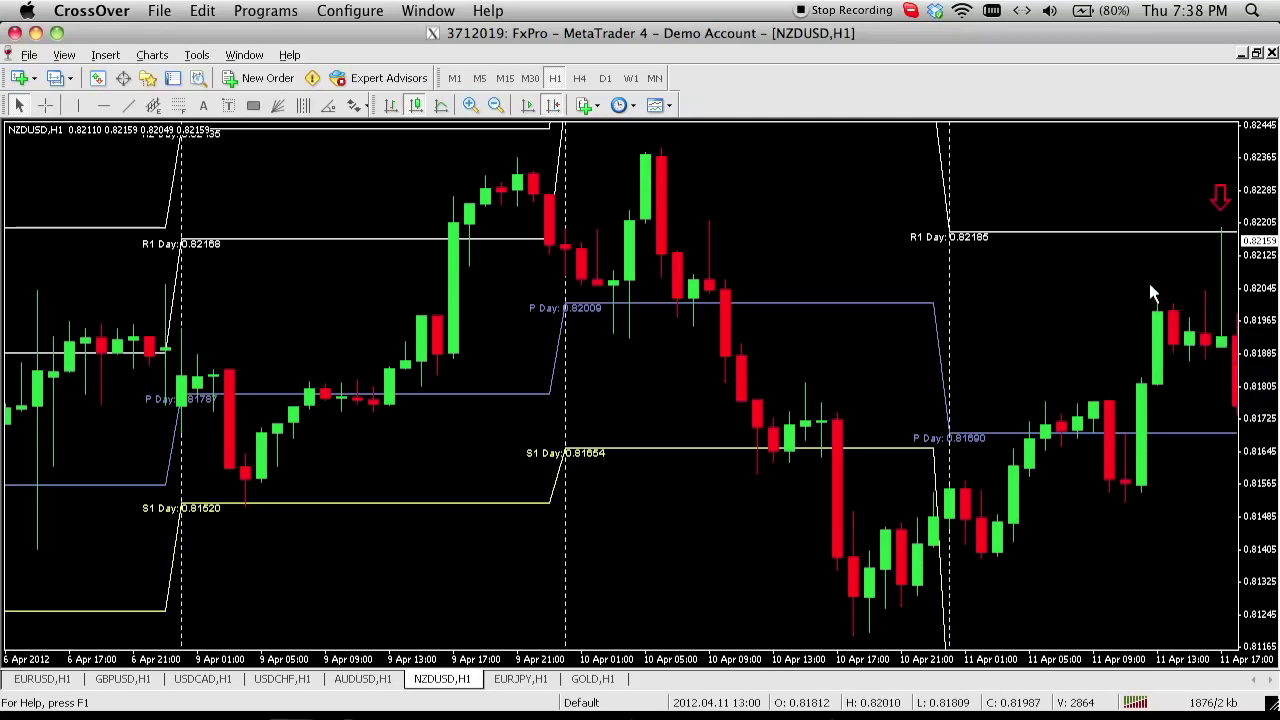
pyautogui.moveTo(1145, 289); pyautogui.dragTo(1115, 291)
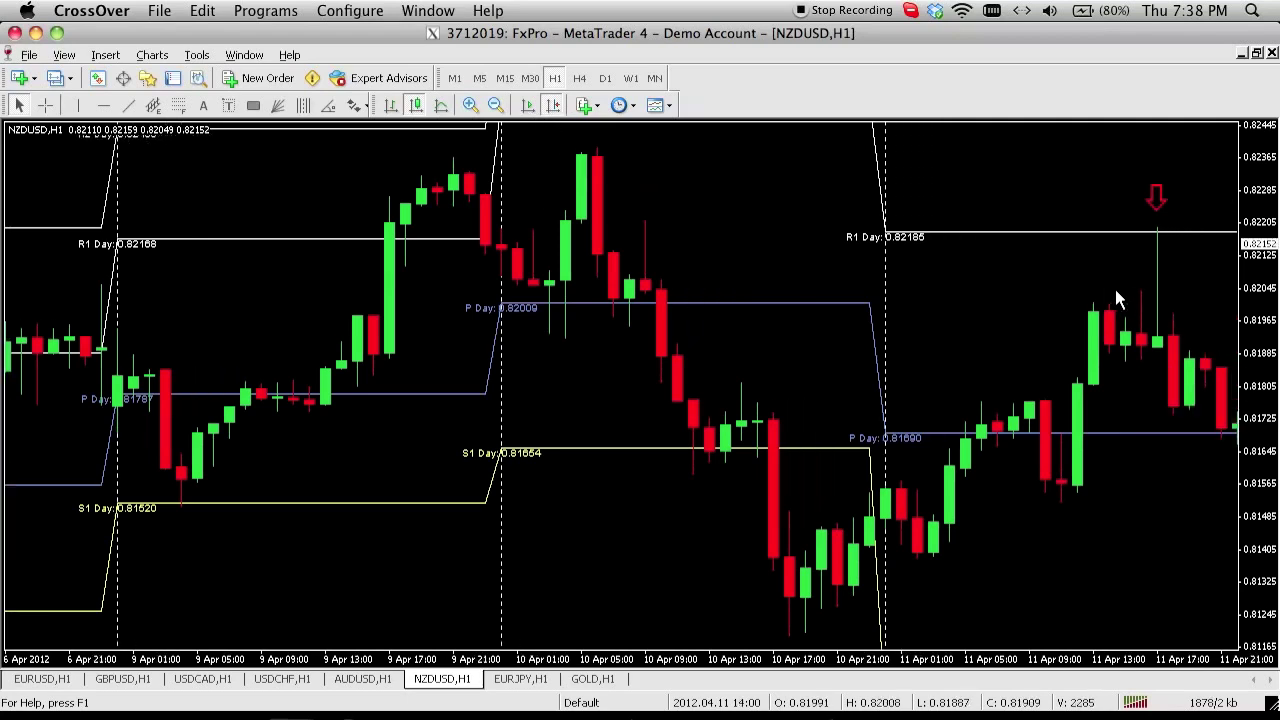
pyautogui.click(103, 106)
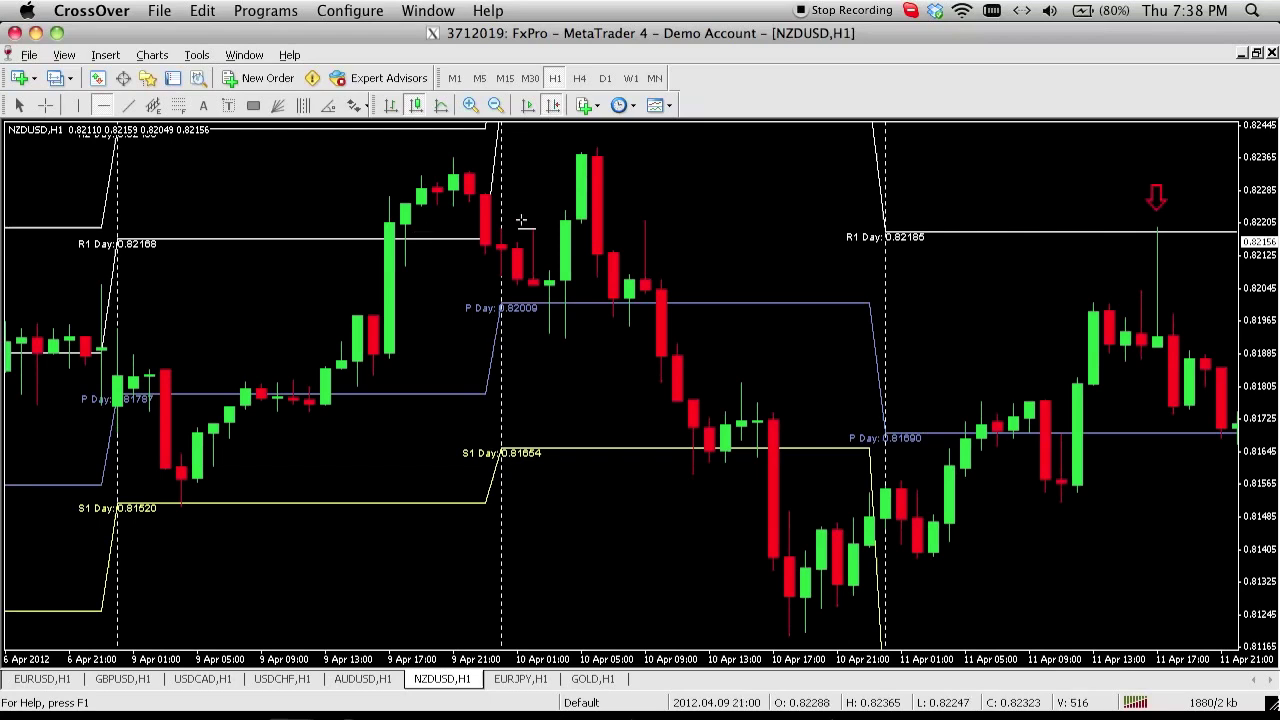
pyautogui.click(1020, 230)
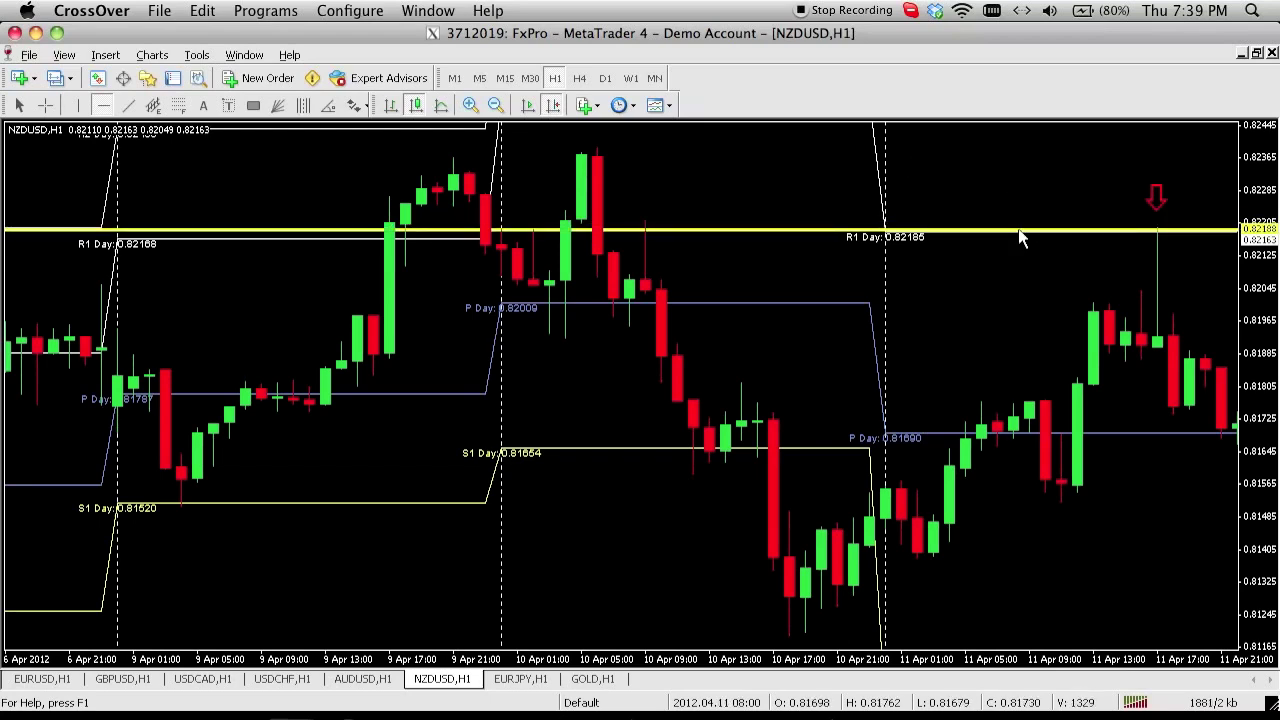
pyautogui.click(103, 106)
pyautogui.click(320, 238)
# Place a third horizontal line on the NZDUSD chart along the 10 April daily pivot and adjust it to 0.82014
pyautogui.click(103, 106)
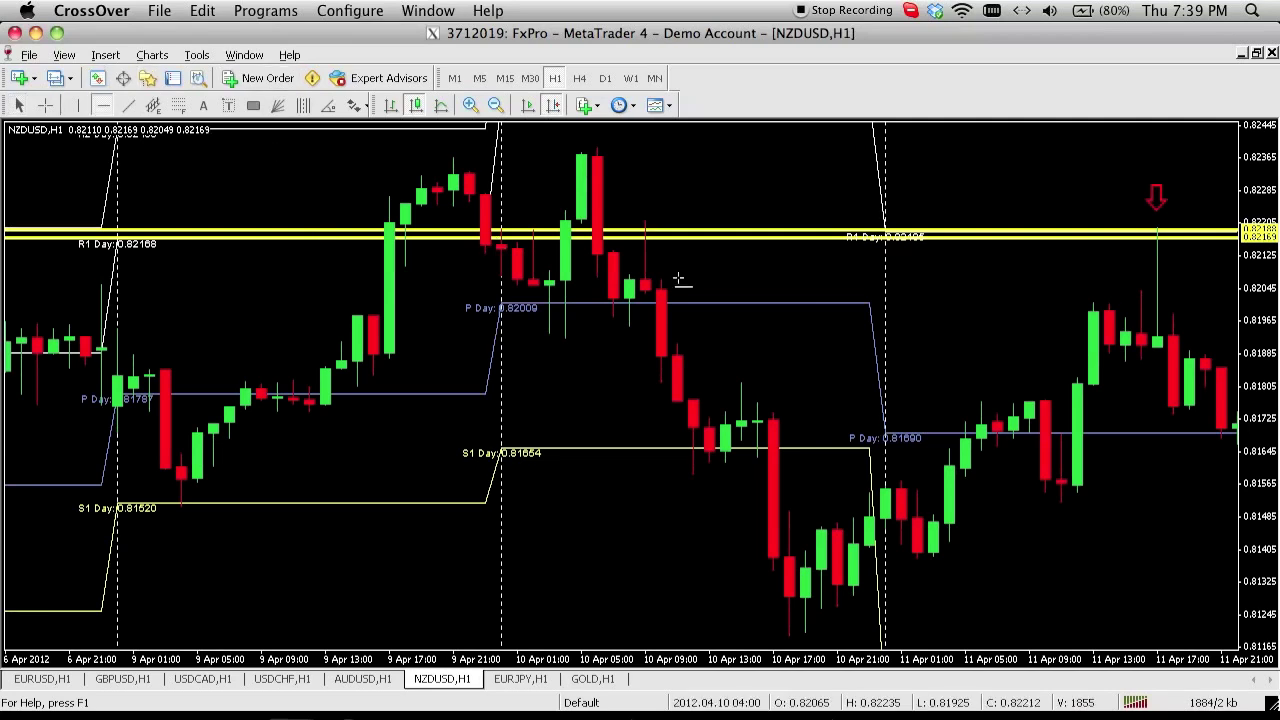
pyautogui.click(812, 300)
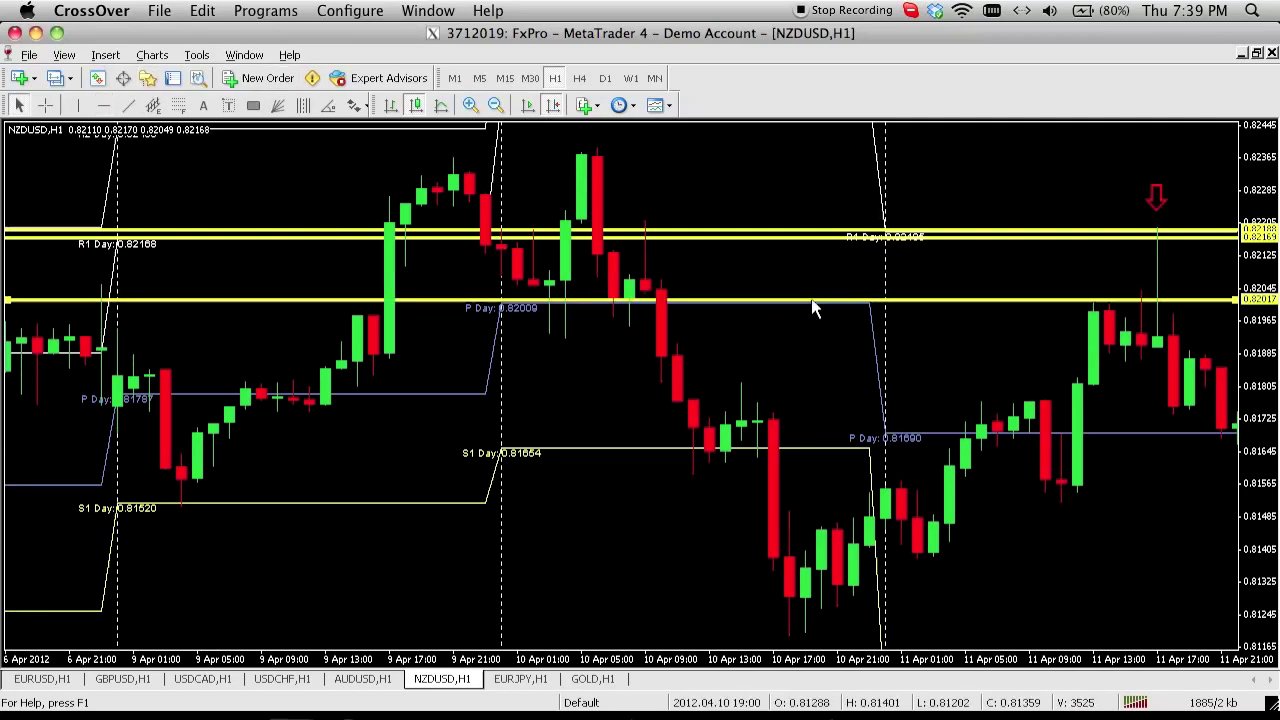
pyautogui.moveTo(812, 301); pyautogui.dragTo(812, 302)
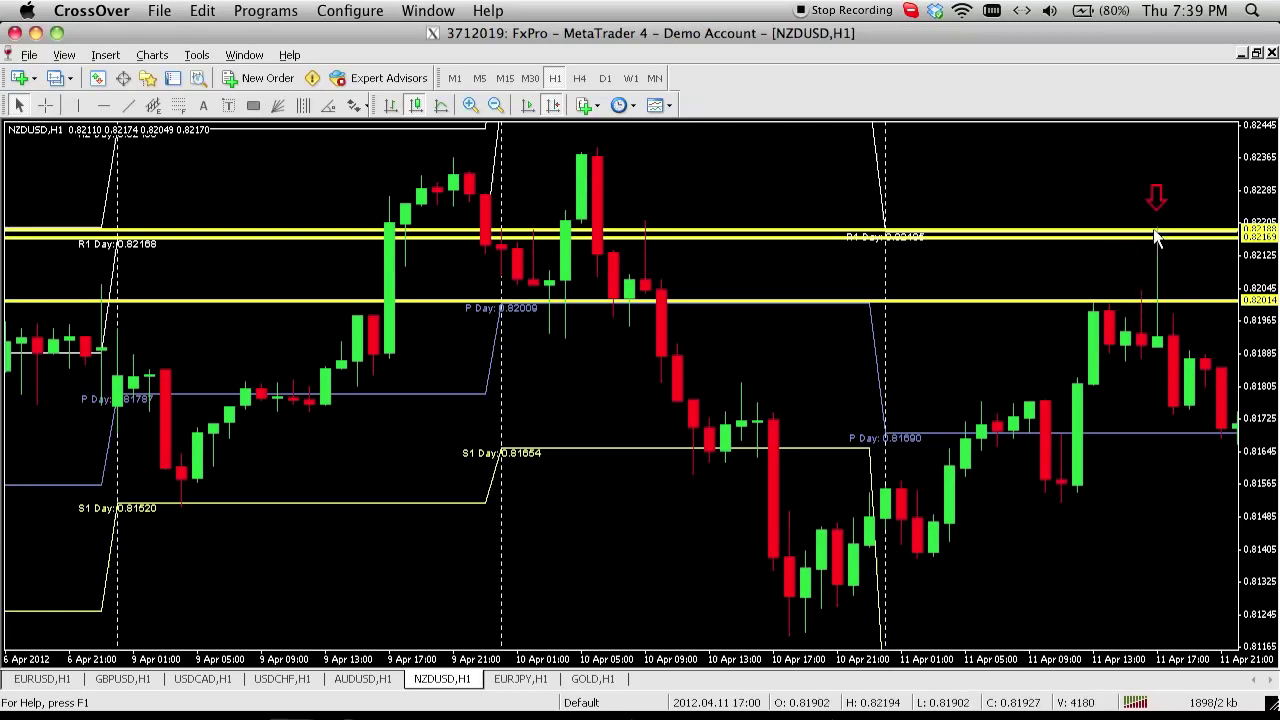
pyautogui.moveTo(1128, 298)
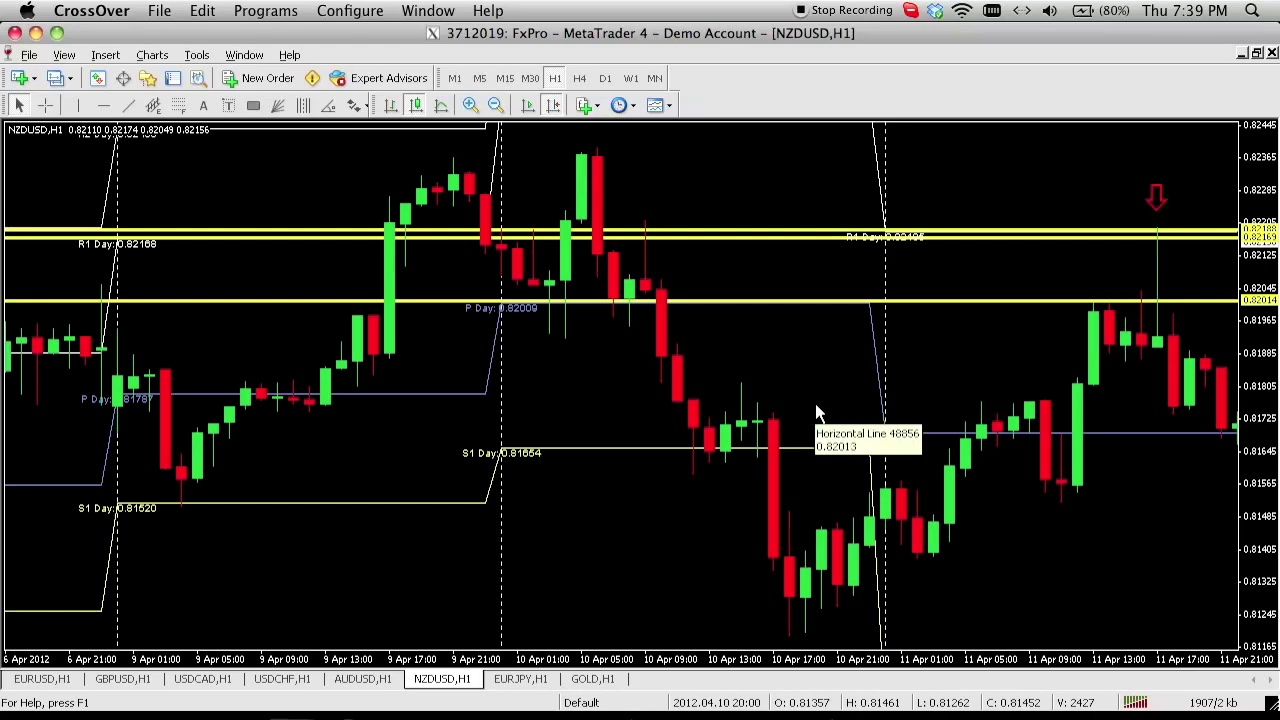
# Compare the 11 April exhaustion candle on the NZDUSD H1 chart with the same hour on EURUSD using the crosshair
pyautogui.click(44, 106)
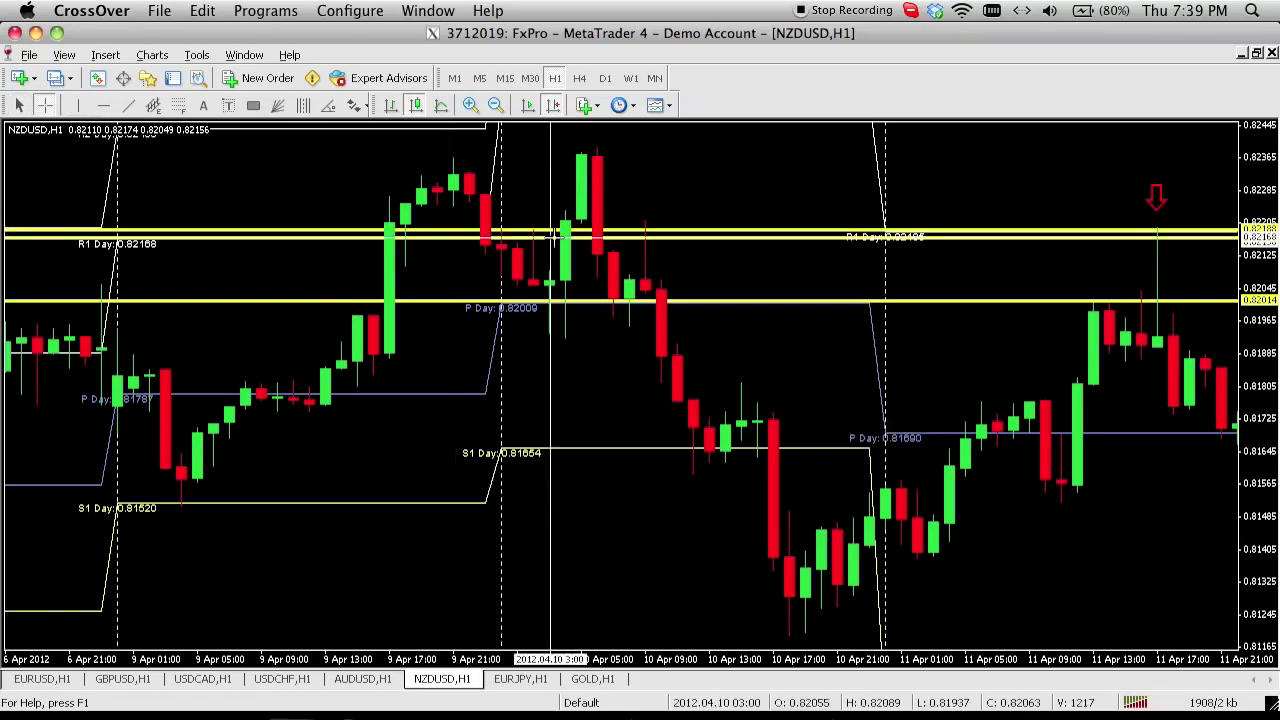
pyautogui.click(1171, 356)
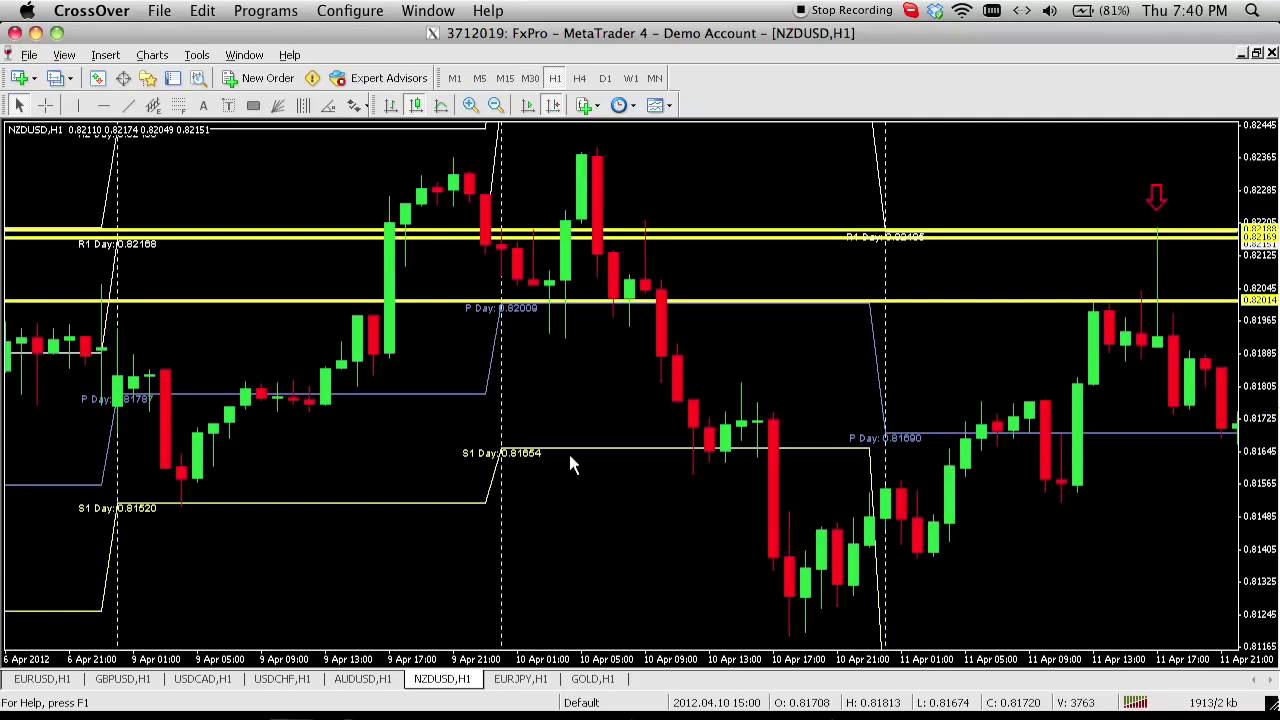
pyautogui.click(55, 680)
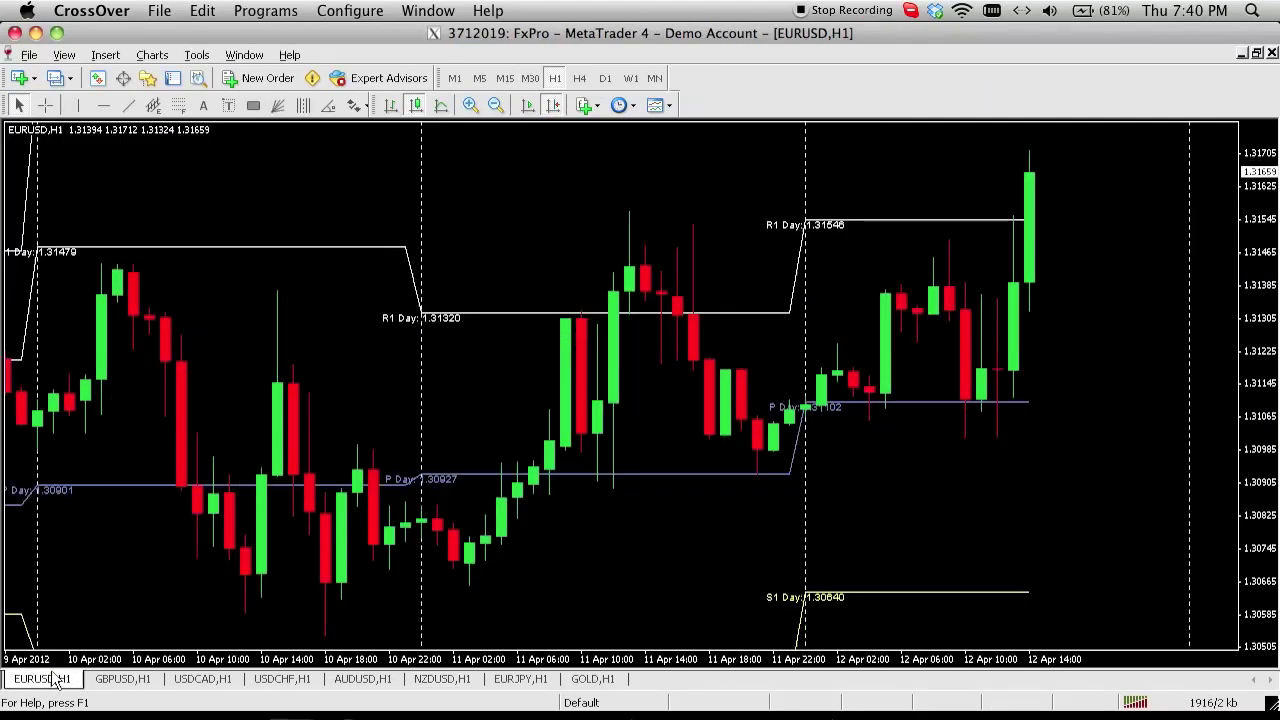
pyautogui.click(45, 105)
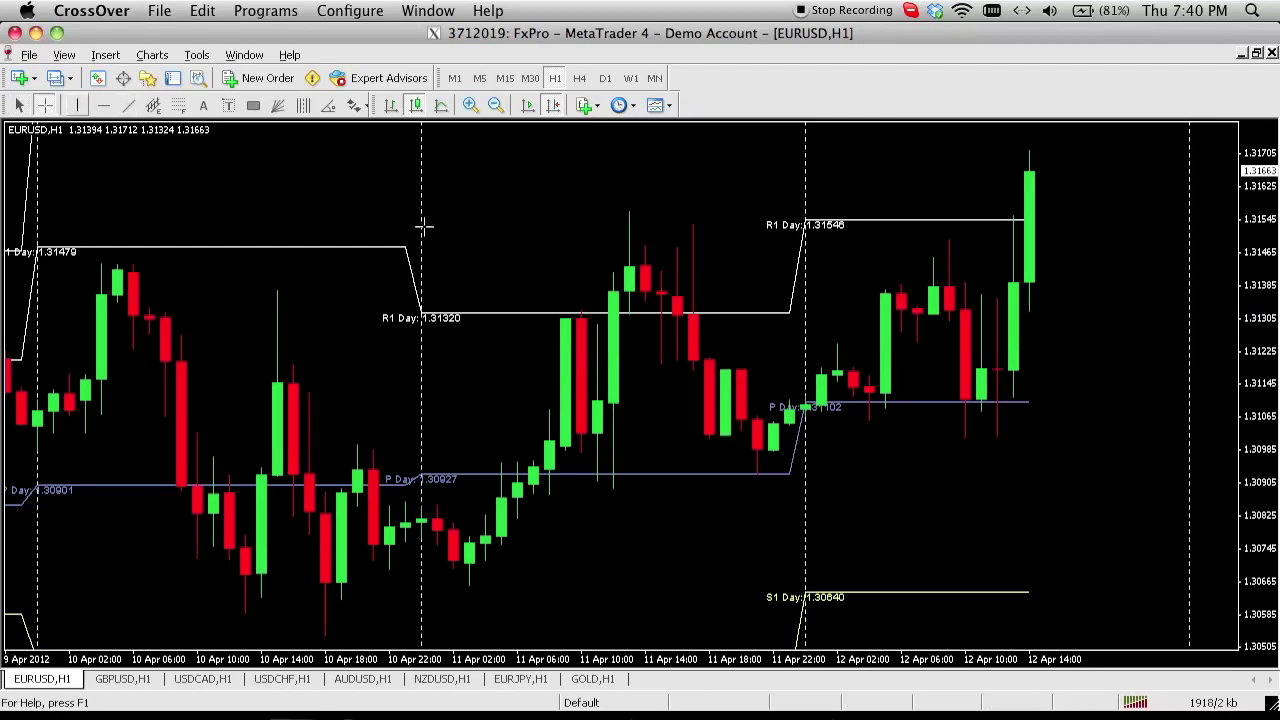
pyautogui.click(697, 340)
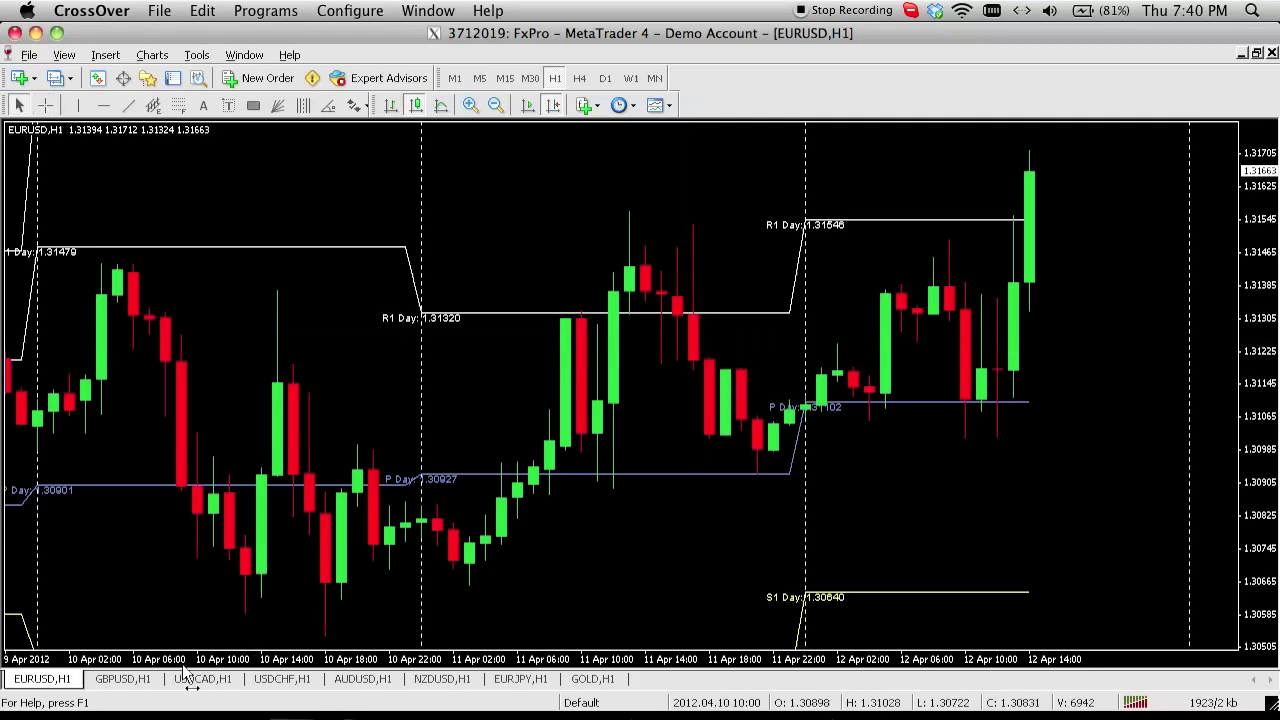
pyautogui.click(140, 680)
pyautogui.click(428, 679)
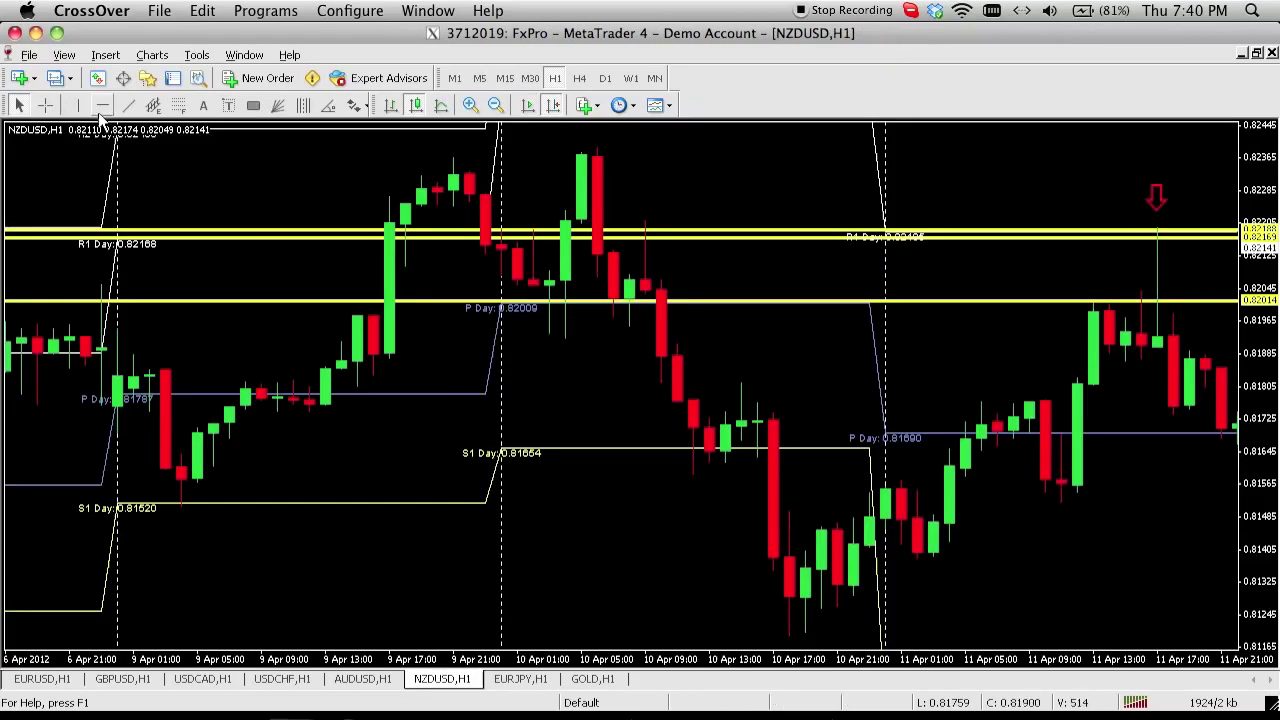
pyautogui.click(44, 105)
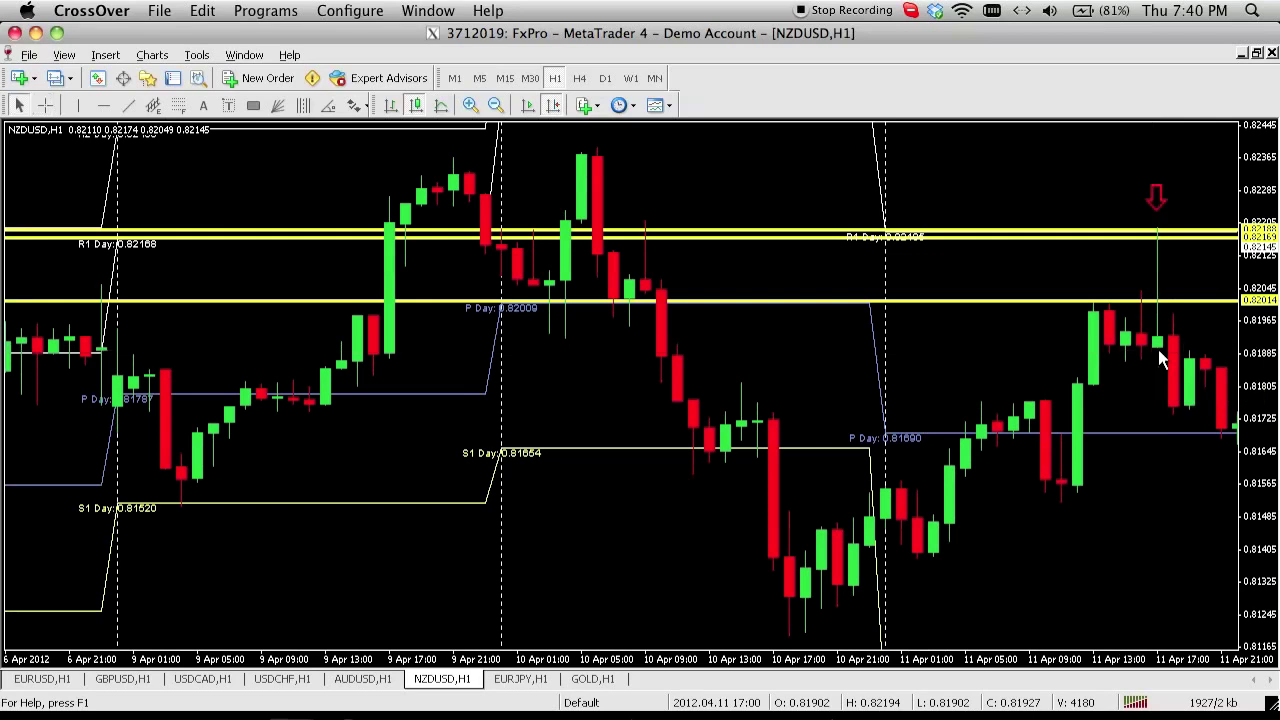
# Locate the 11 April 17:00 candle on the EURUSD H1 chart and place a down arrow above it
pyautogui.click(35, 679)
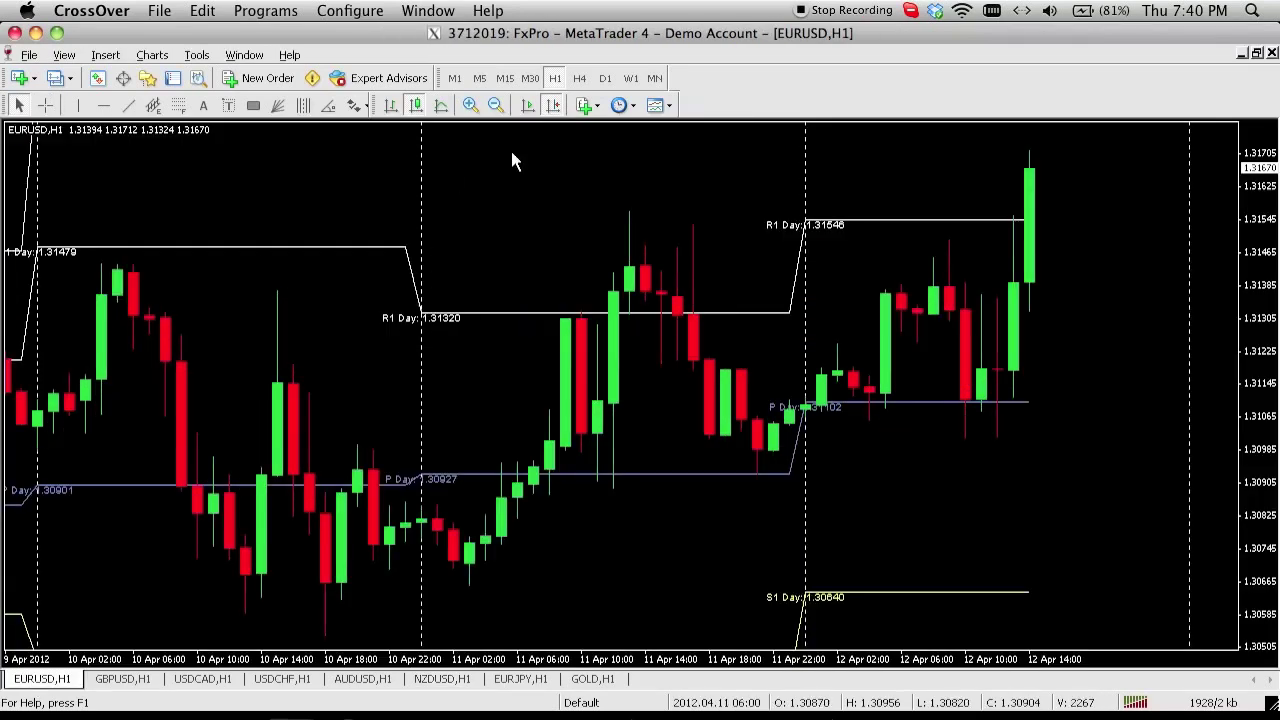
pyautogui.click(50, 108)
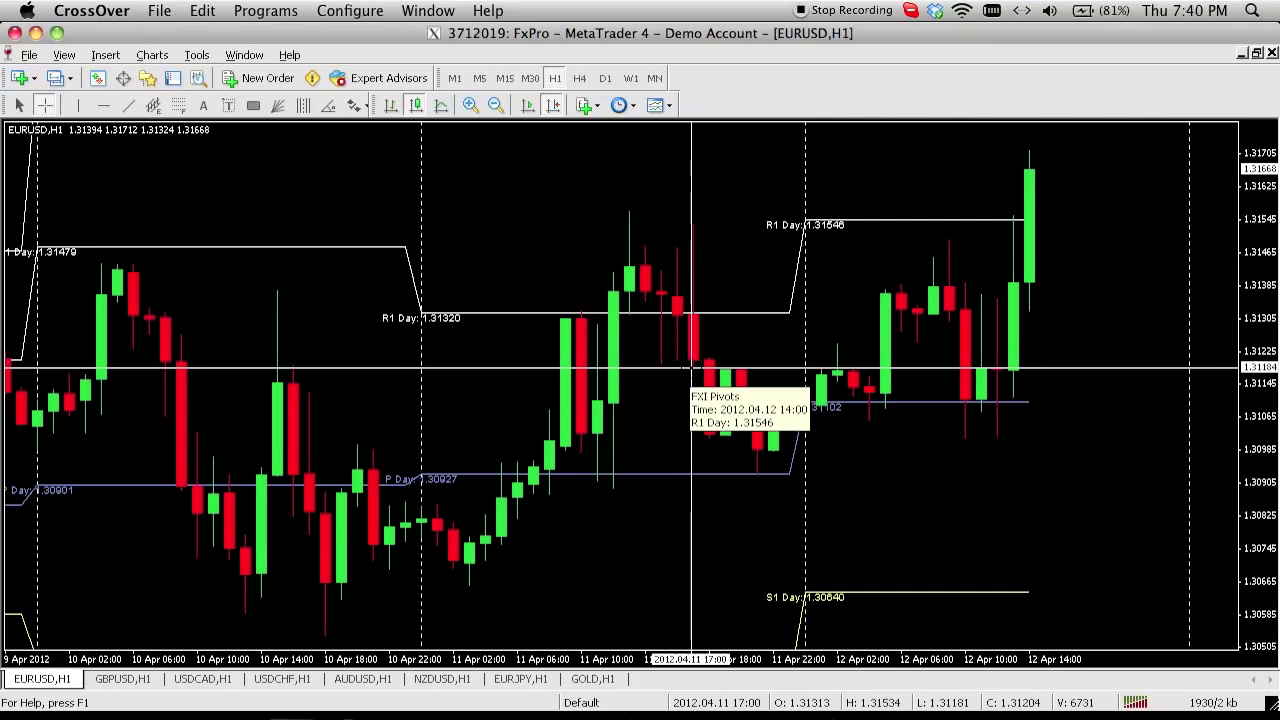
pyautogui.click(692, 369)
pyautogui.click(355, 105)
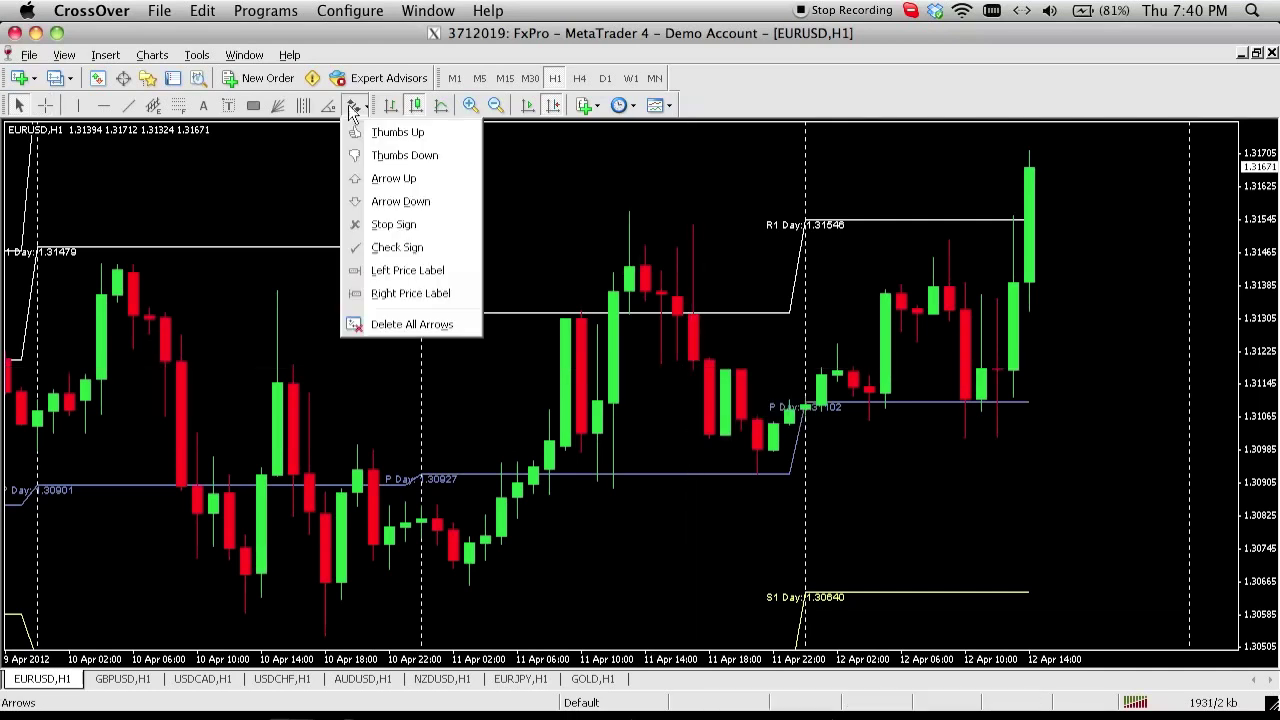
pyautogui.click(400, 200)
pyautogui.click(692, 204)
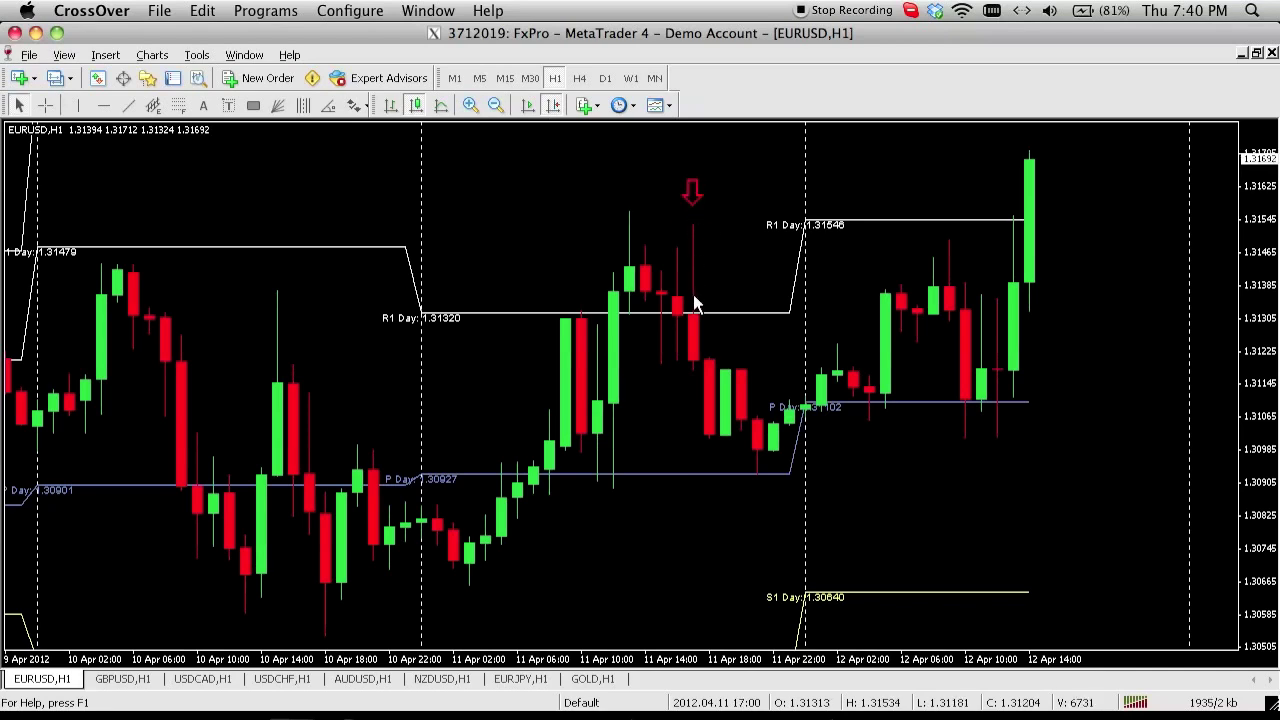
# Place a horizontal line on the EURUSD chart and adjust it to 1.31208, near the marked candle's close
pyautogui.moveTo(688, 321)
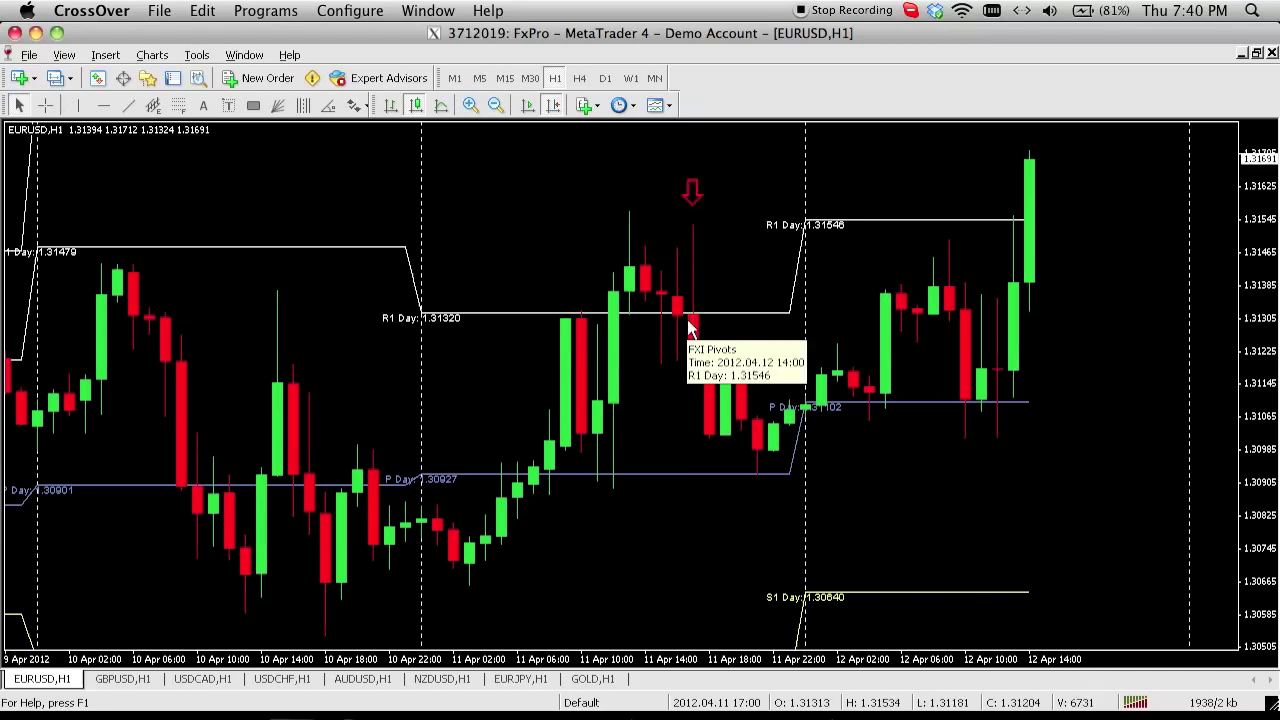
pyautogui.scroll(1, 466, 345)
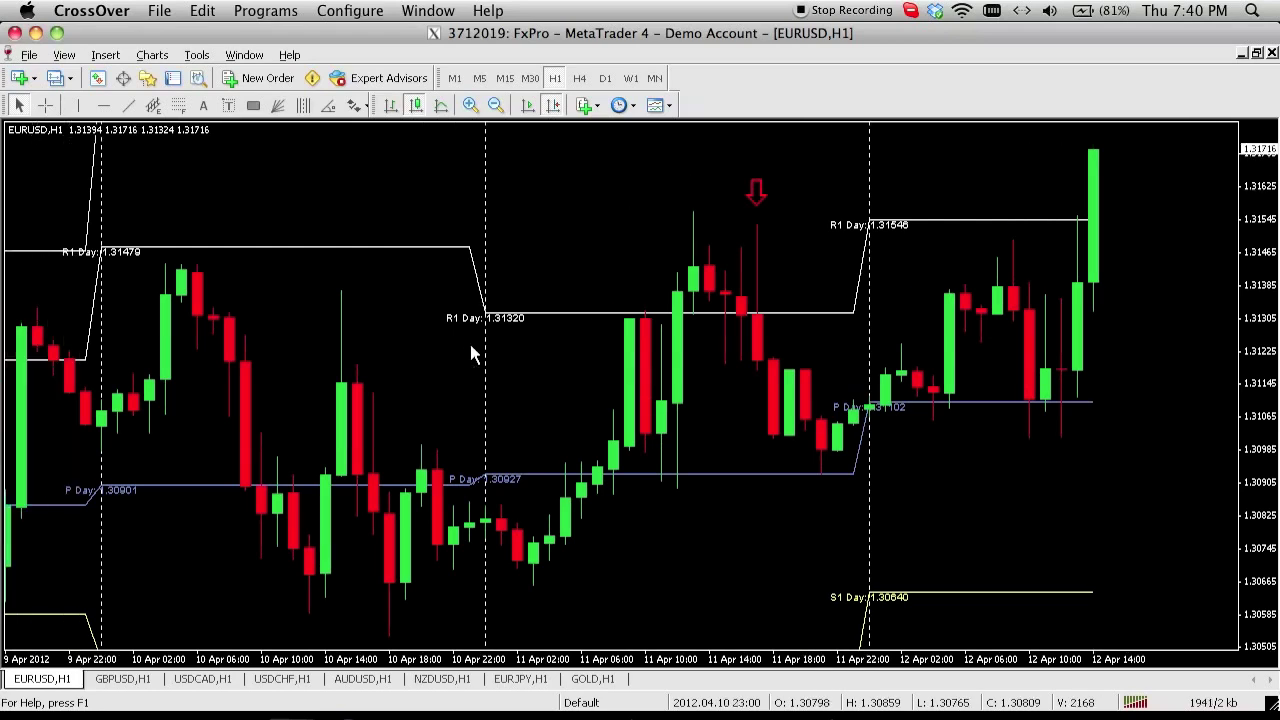
pyautogui.click(103, 105)
pyautogui.click(103, 345)
pyautogui.moveTo(103, 355); pyautogui.dragTo(108, 373)
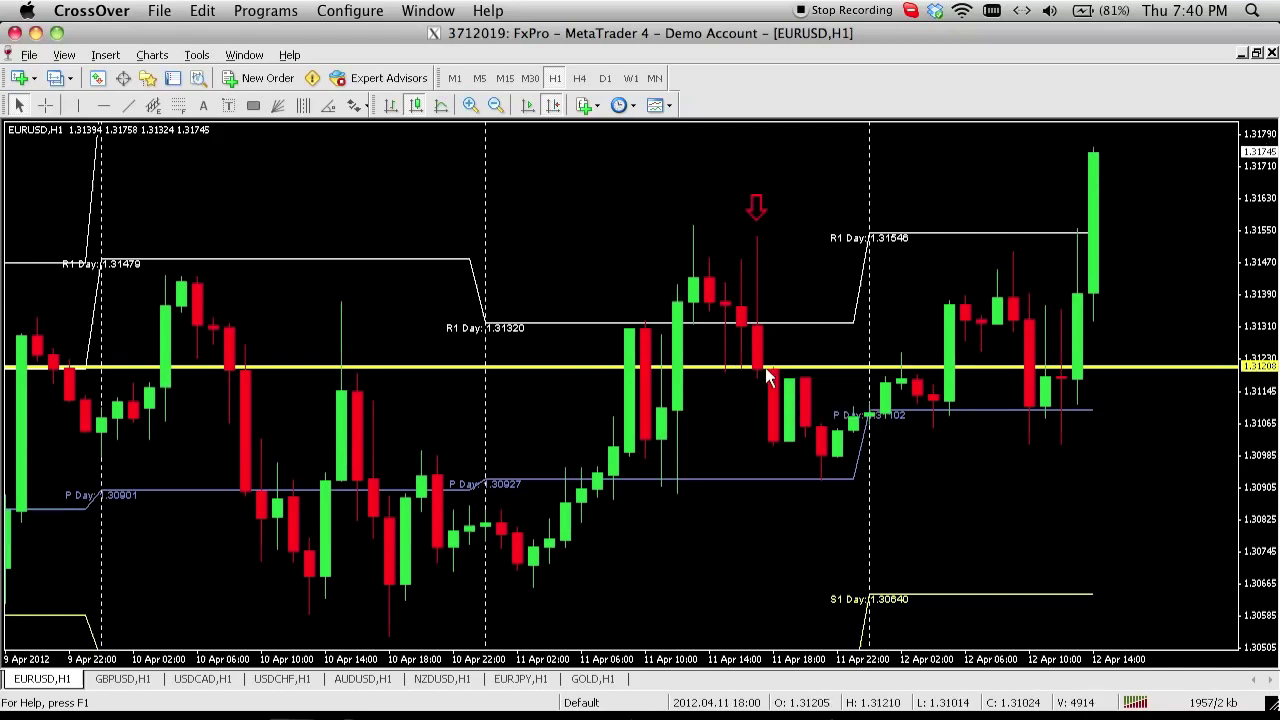
# Locate the 11 April 17:00 candle on the GBPUSD H1 chart and place a down arrow above it
pyautogui.click(148, 679)
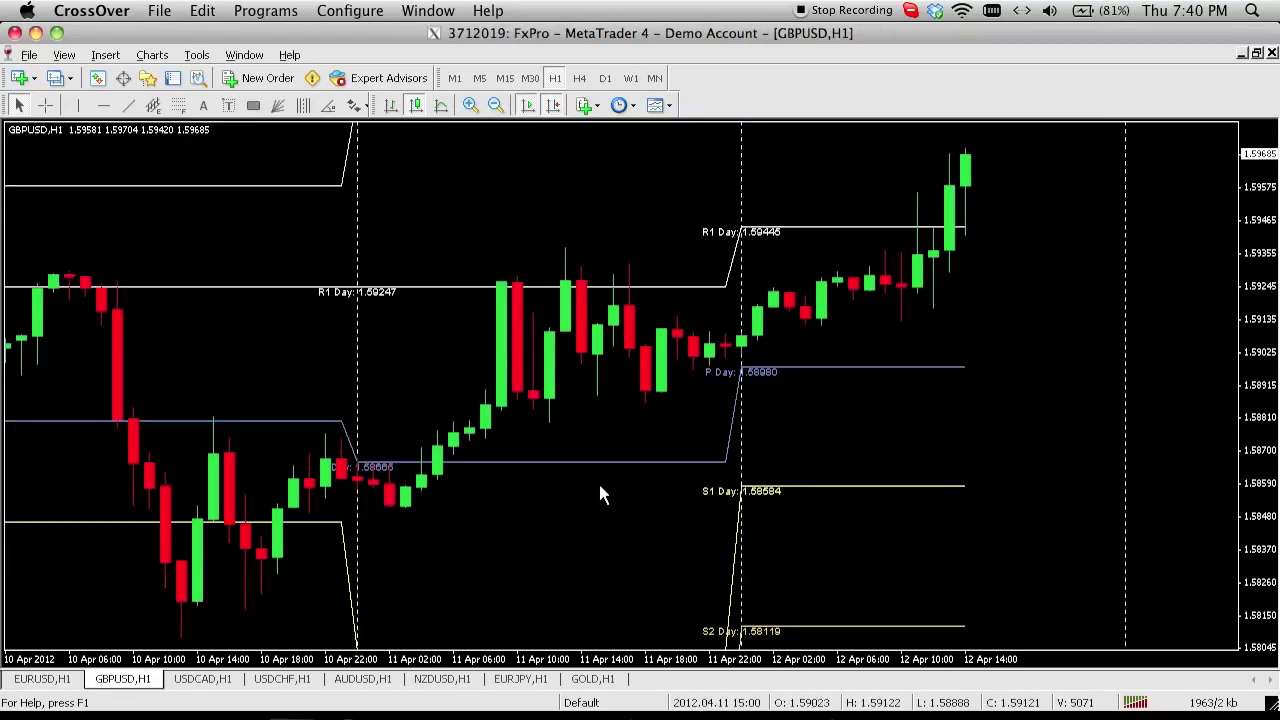
pyautogui.click(44, 105)
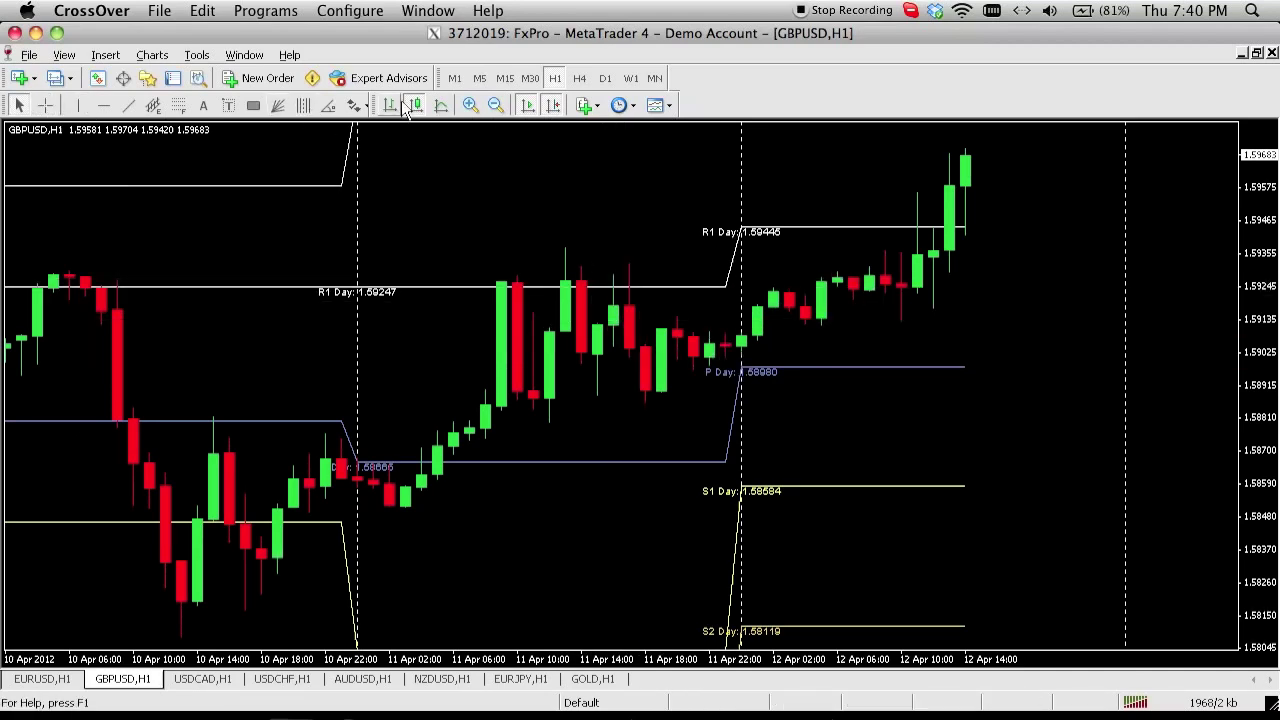
pyautogui.click(355, 105)
pyautogui.click(418, 200)
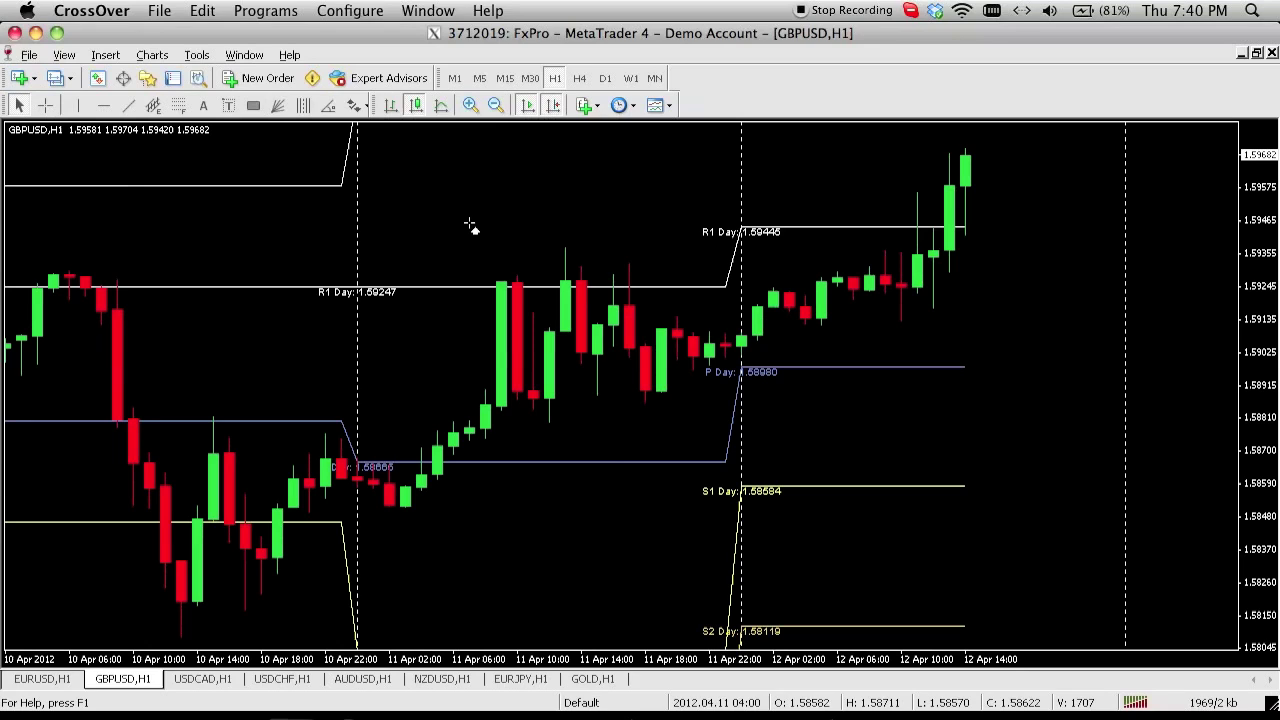
pyautogui.click(633, 241)
pyautogui.moveTo(277, 357); pyautogui.dragTo(353, 360)
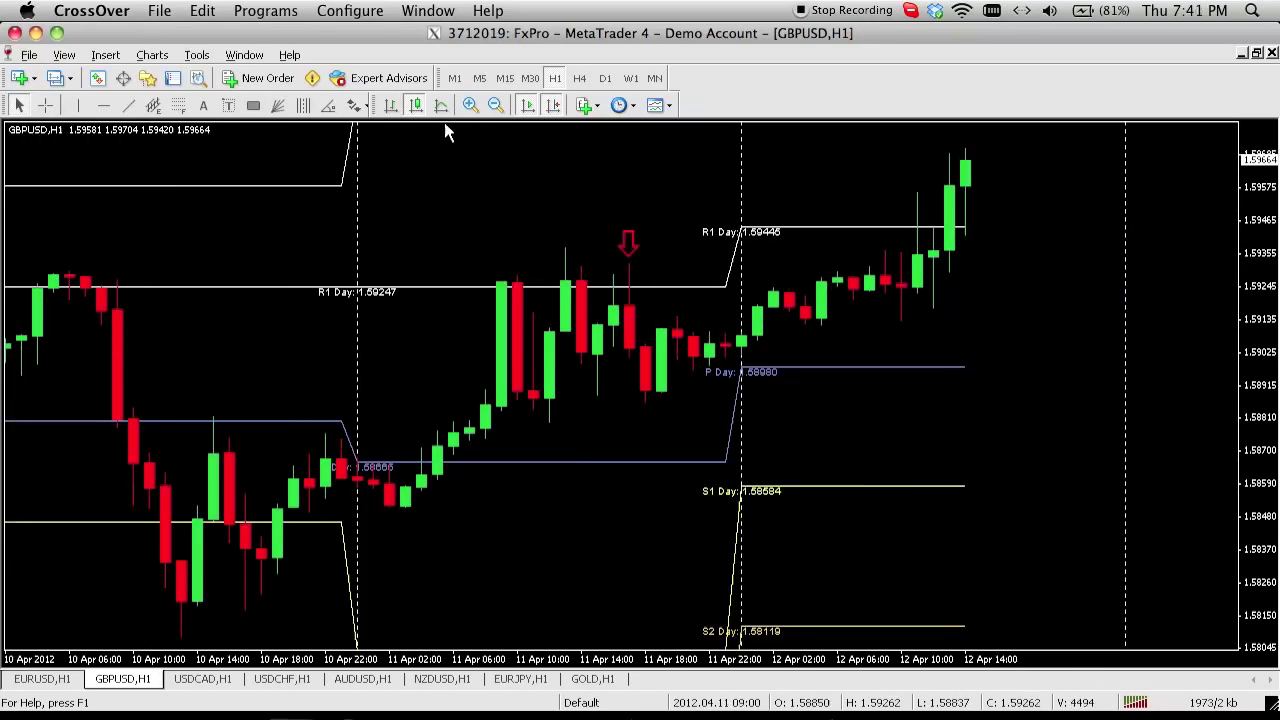
# Place a horizontal line on the GBPUSD chart at 1.59020, near the close of the marked candle
pyautogui.click(527, 108)
pyautogui.scroll(4, 491, 200)
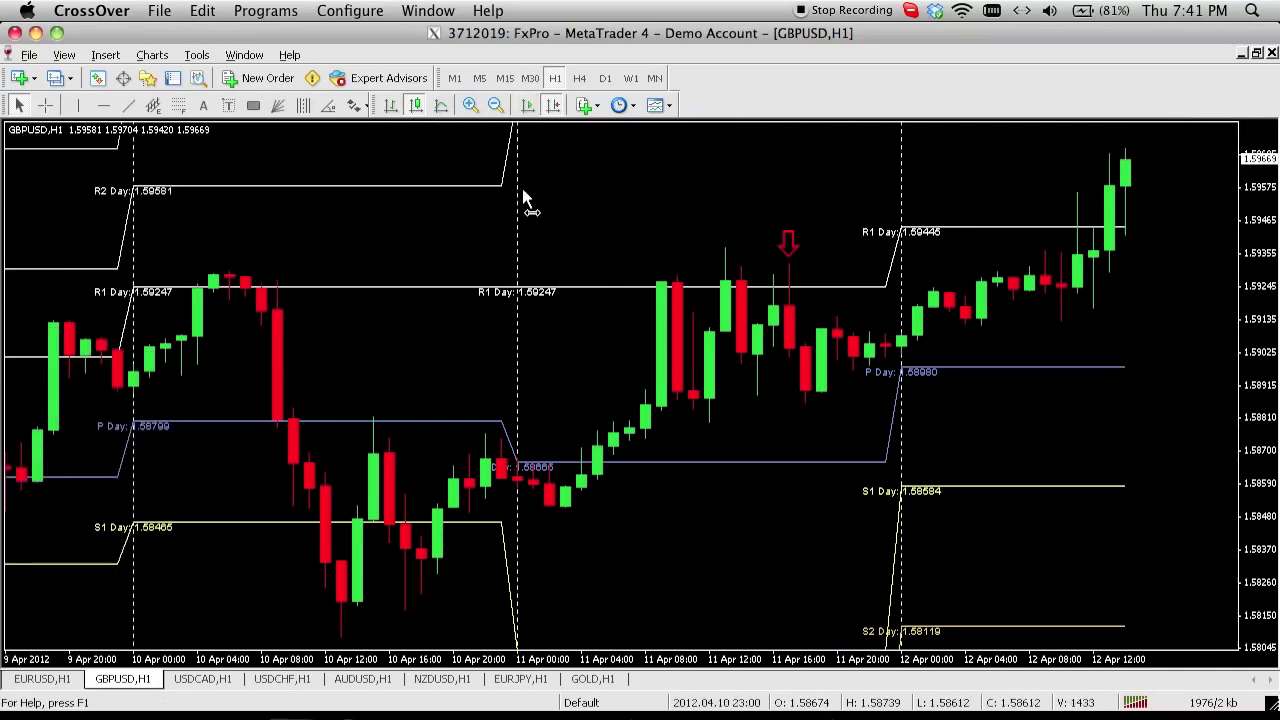
pyautogui.click(103, 105)
pyautogui.moveTo(238, 345)
pyautogui.mouseDown()
pyautogui.moveTo(232, 377)
pyautogui.moveTo(232, 354)
pyautogui.mouseUp()
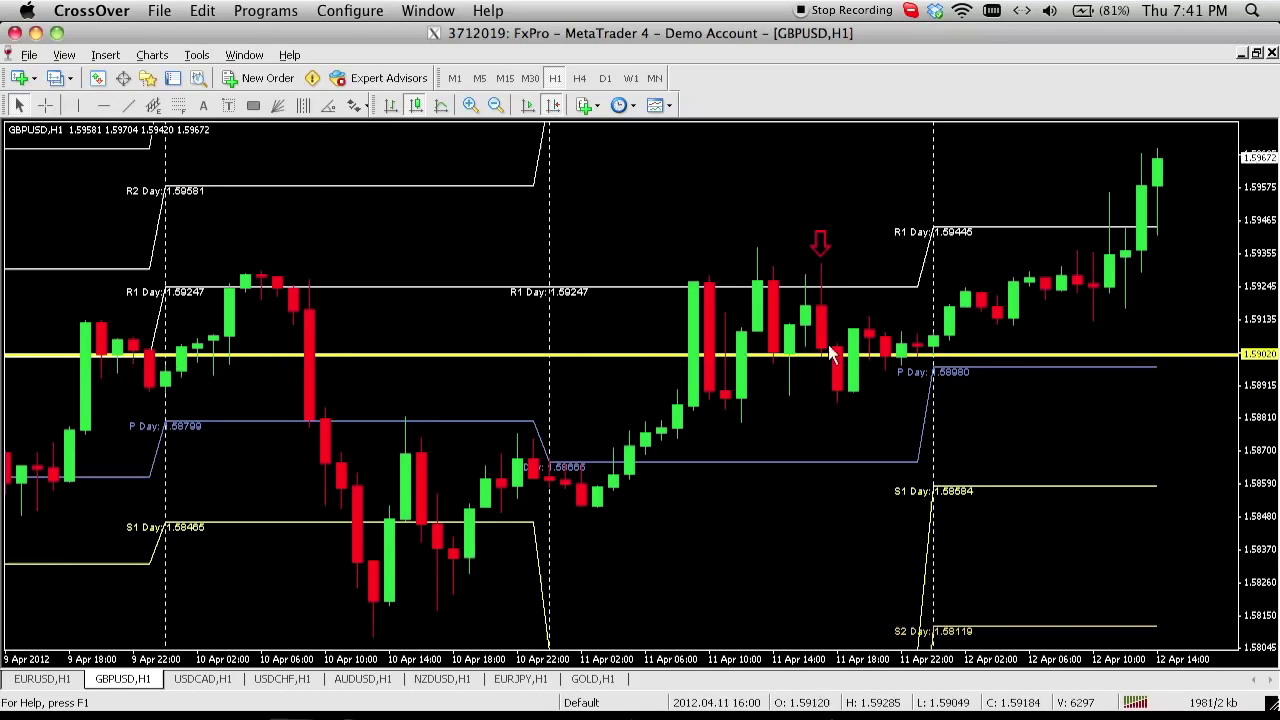
pyautogui.moveTo(840, 355)
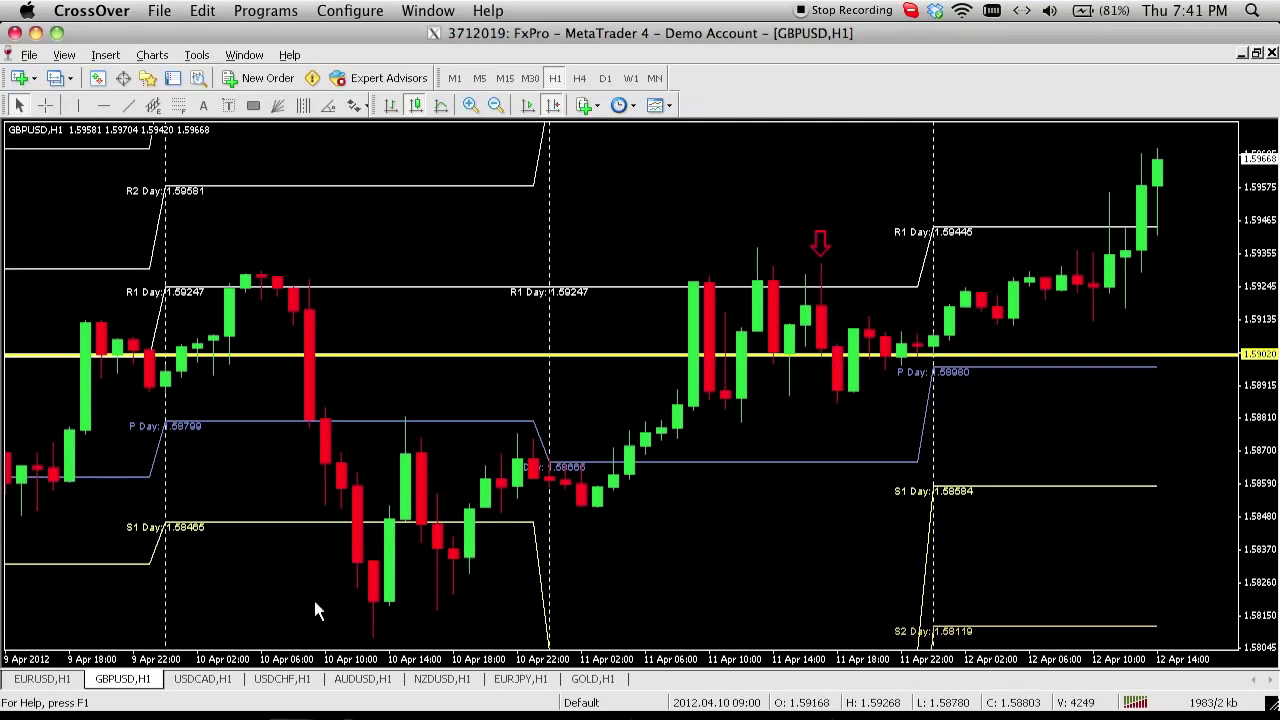
pyautogui.moveTo(308, 608)
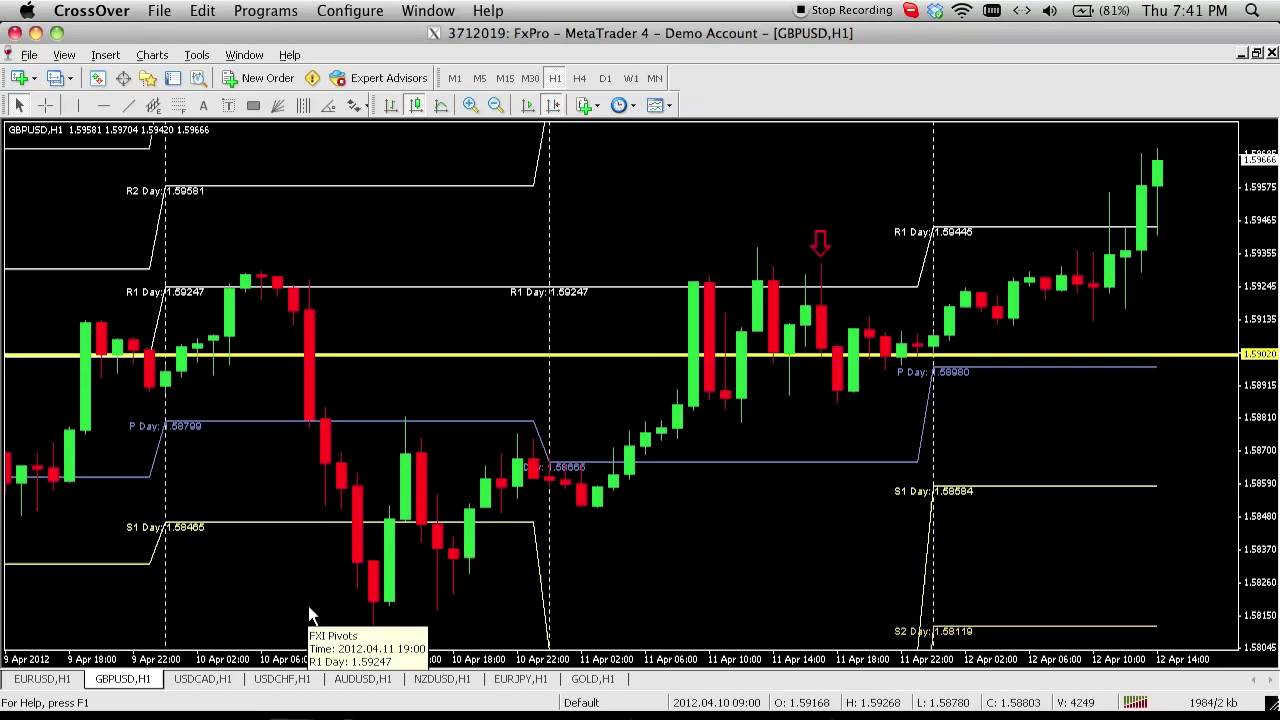
# Locate the 11 April 17:00 candle on the USDCAD H1 chart and place an up arrow below it
pyautogui.click(203, 679)
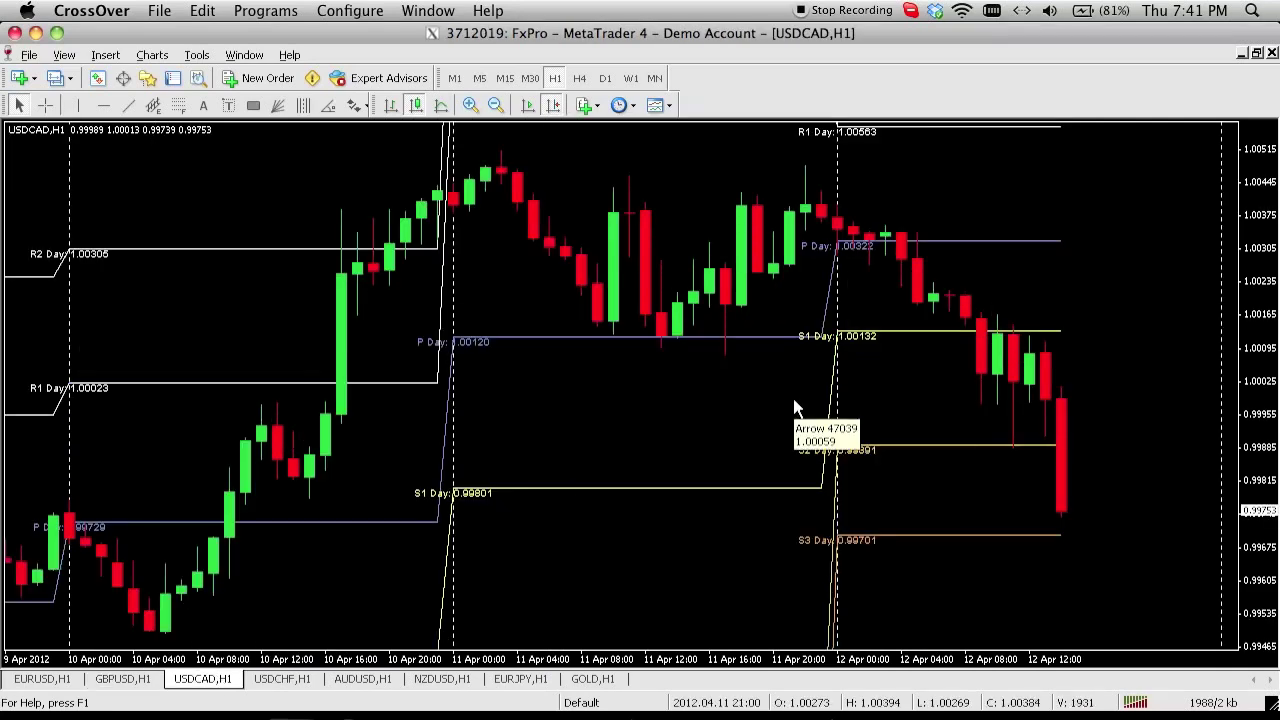
pyautogui.click(45, 106)
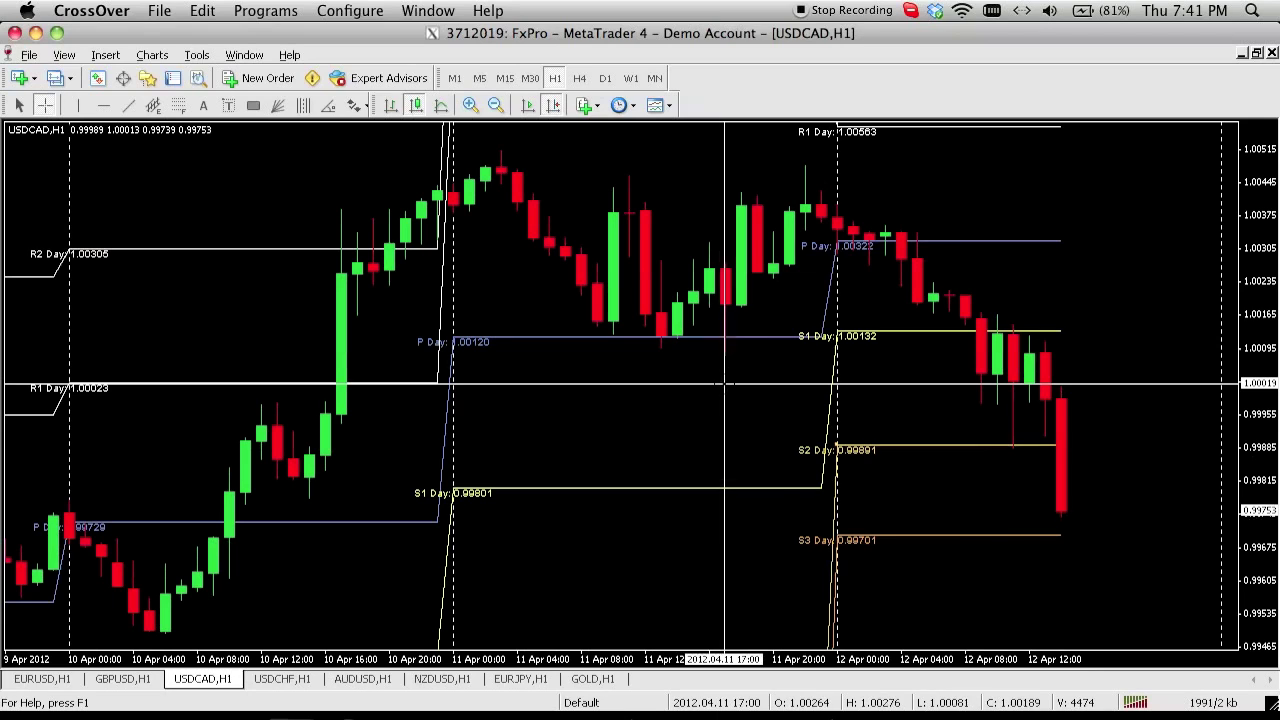
pyautogui.click(354, 106)
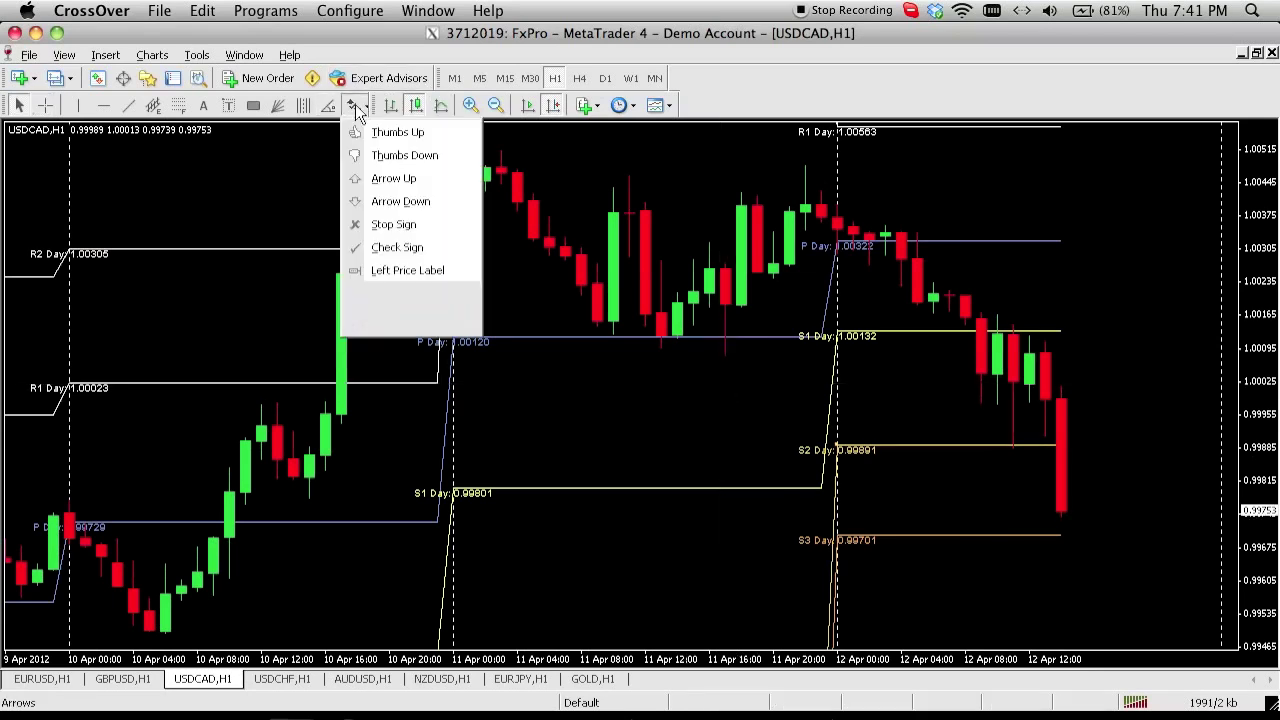
pyautogui.click(398, 178)
pyautogui.click(726, 380)
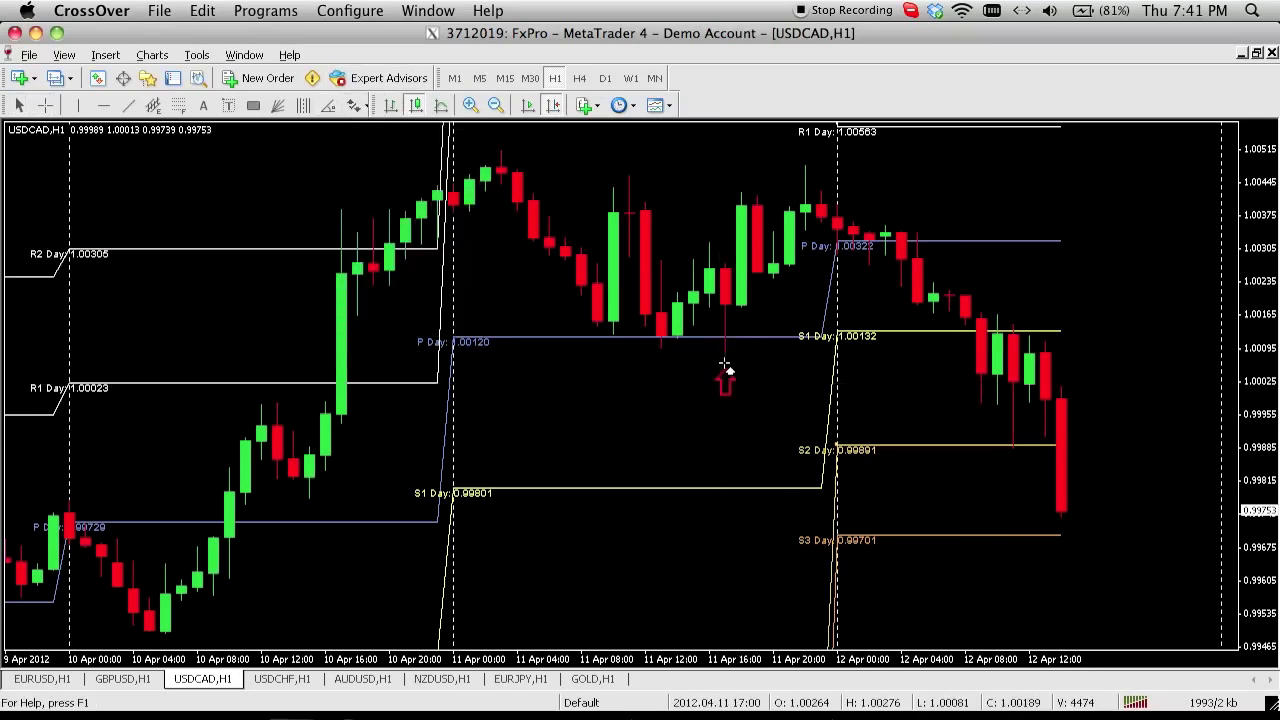
# Place a horizontal line on the USDCAD chart and adjust it to 1.00250
pyautogui.click(103, 105)
pyautogui.click(72, 270)
pyautogui.moveTo(72, 271); pyautogui.dragTo(72, 275)
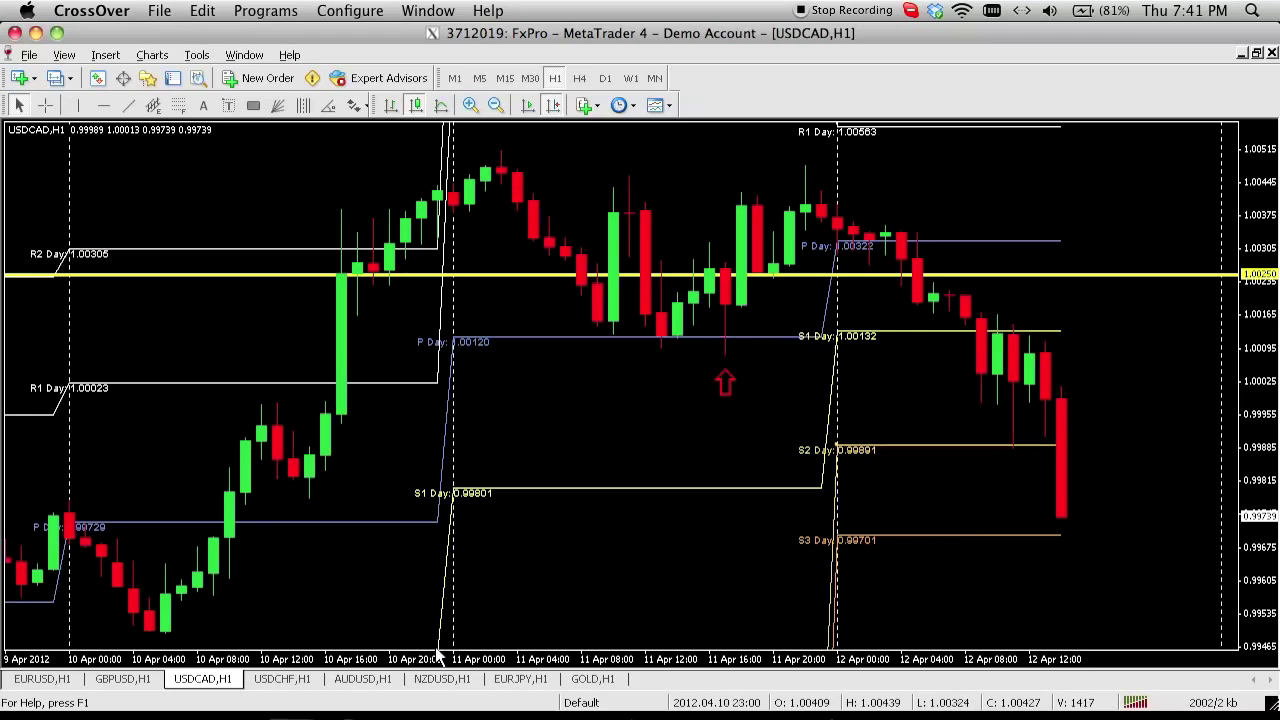
# Return to the NZDUSD H1 chart and place horizontal lines along the 9 and 11 April daily pivots at 0.81789 and 0.81689
pyautogui.click(343, 683)
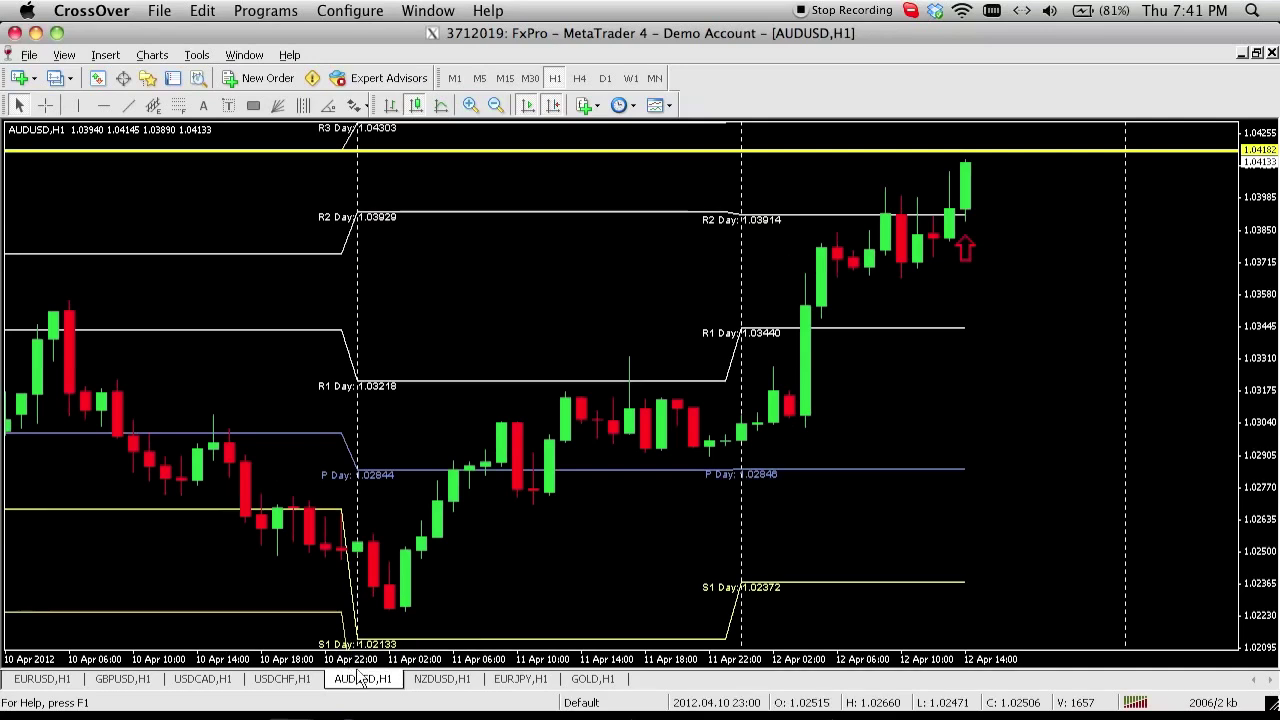
pyautogui.click(442, 679)
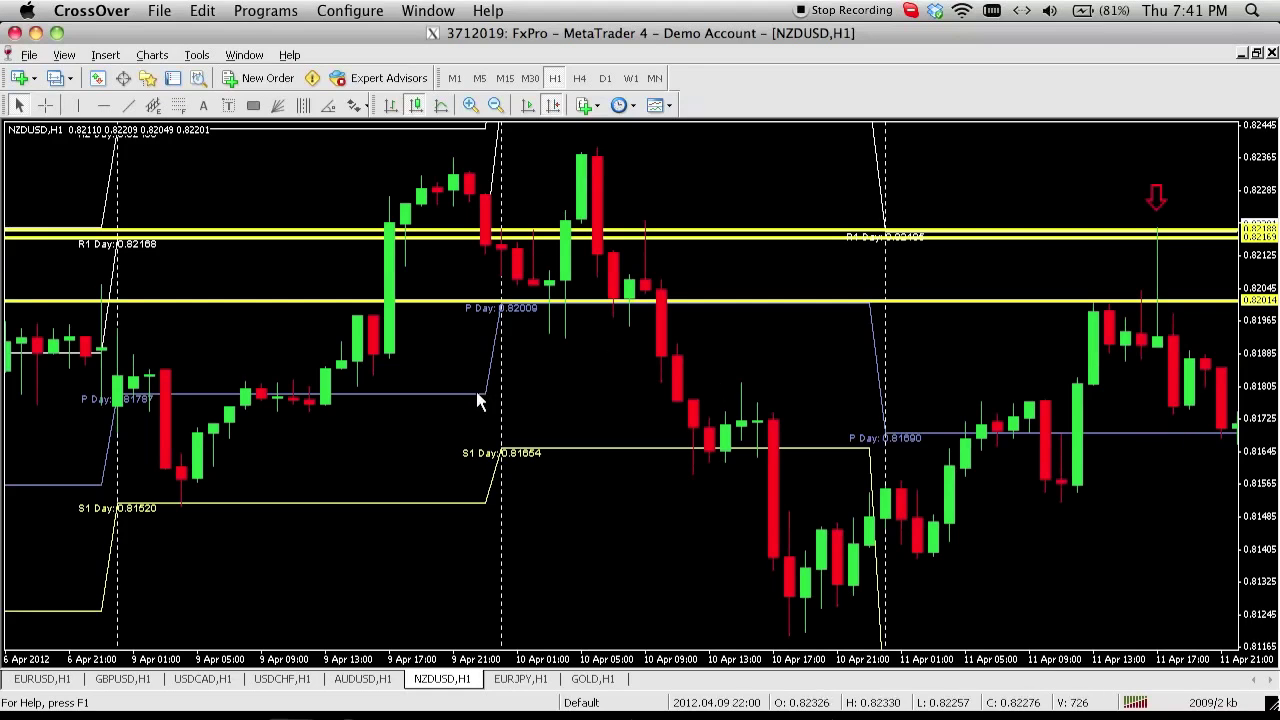
pyautogui.click(103, 105)
pyautogui.click(453, 393)
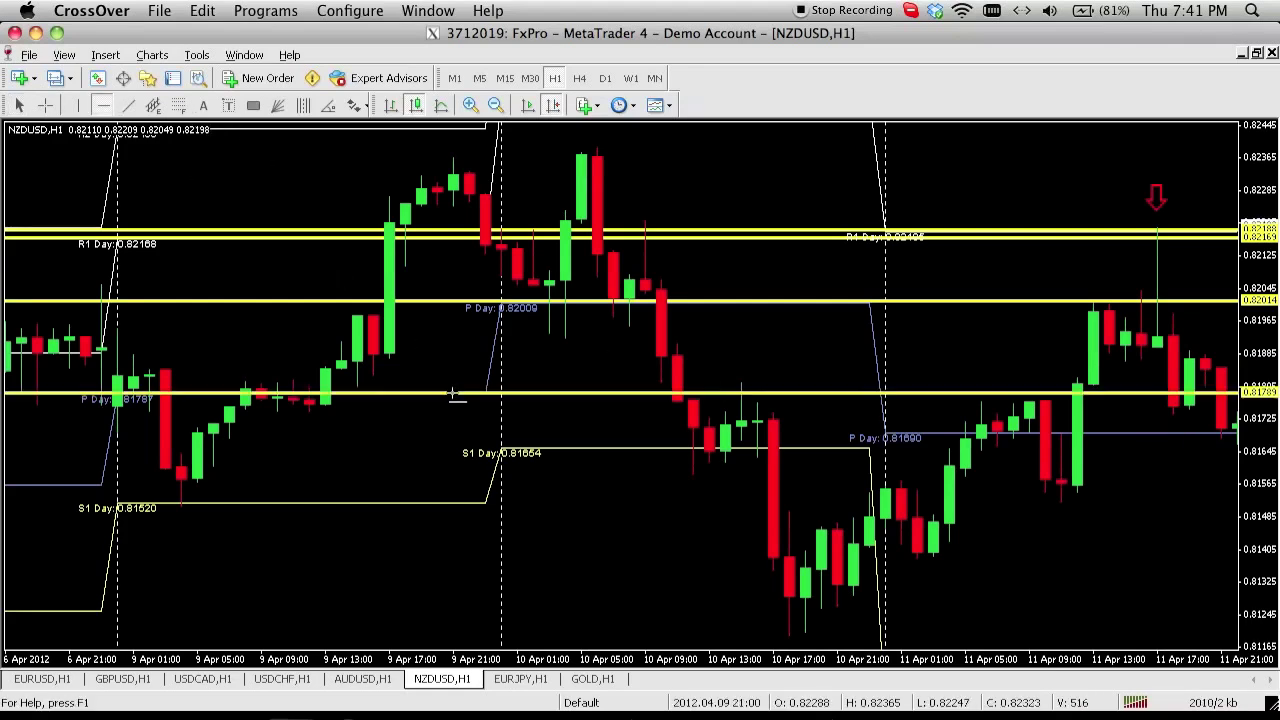
pyautogui.click(102, 107)
pyautogui.click(1110, 435)
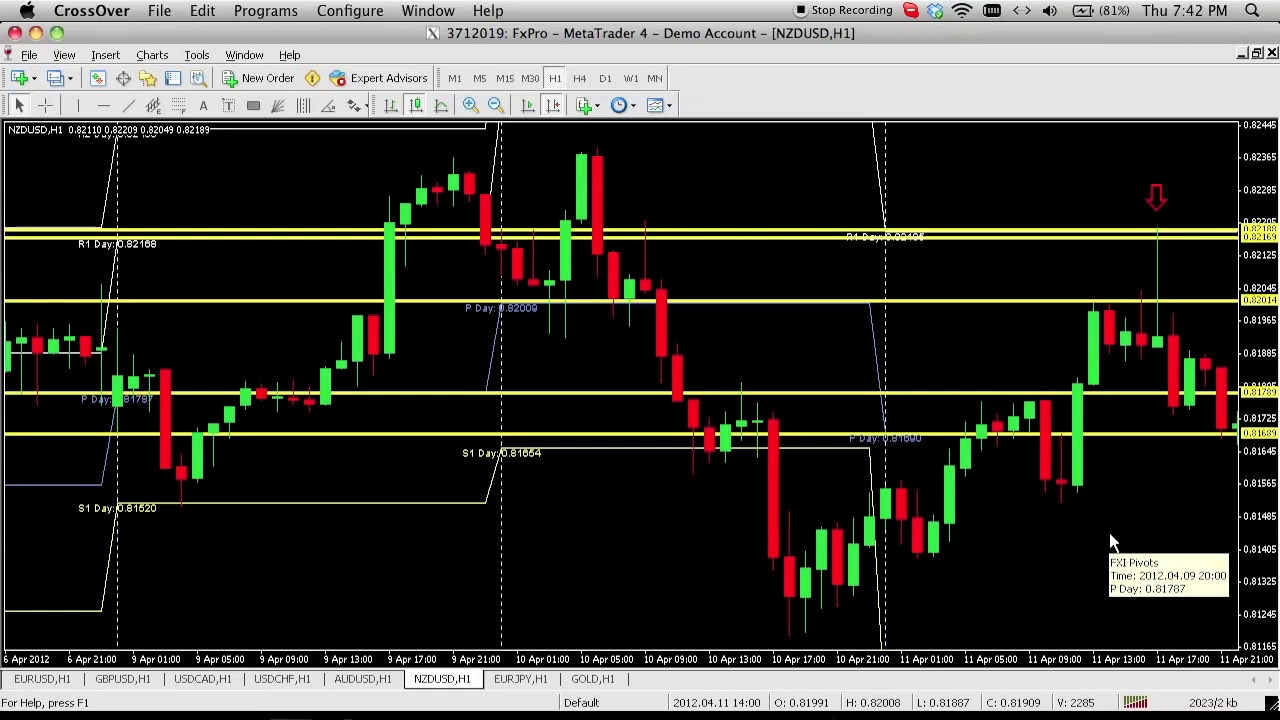
# Switch to the AnyMeeting page in Chrome and read the attendees' latest chat replies
pyautogui.click(555, 714)
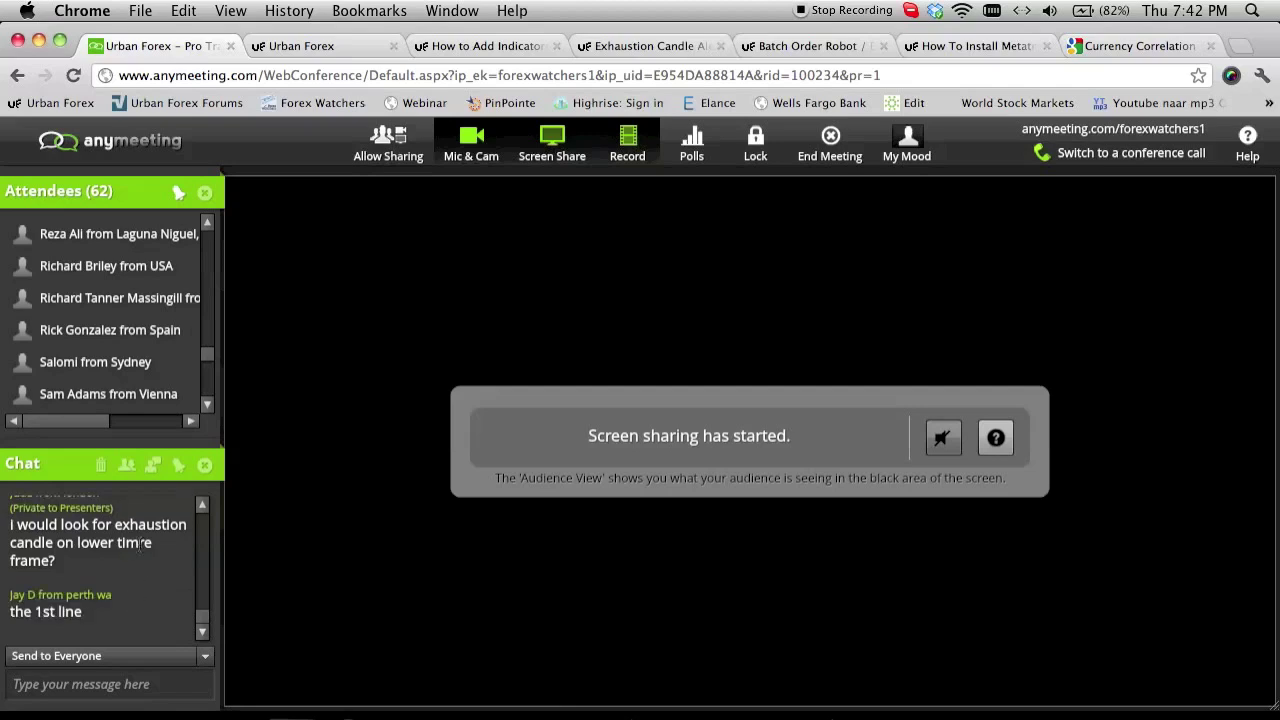
pyautogui.click(202, 506)
pyautogui.click(202, 506)
pyautogui.click(202, 506)
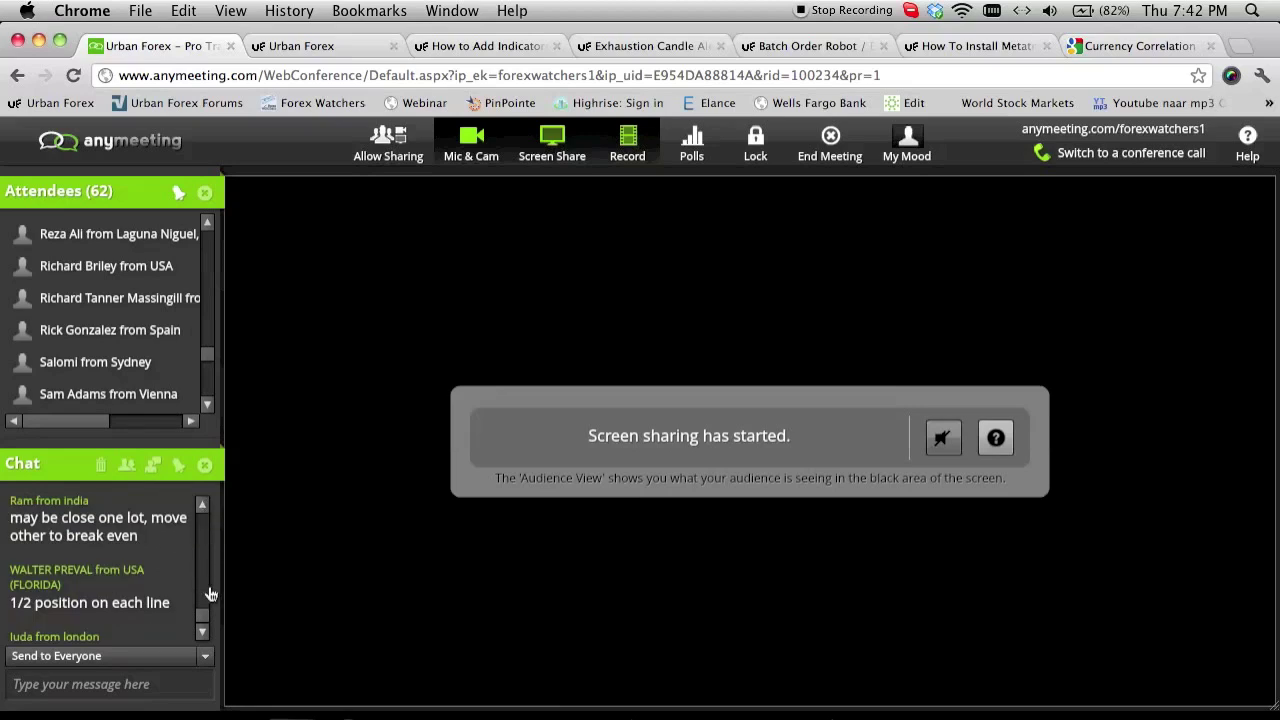
pyautogui.click(204, 632)
pyautogui.click(205, 632)
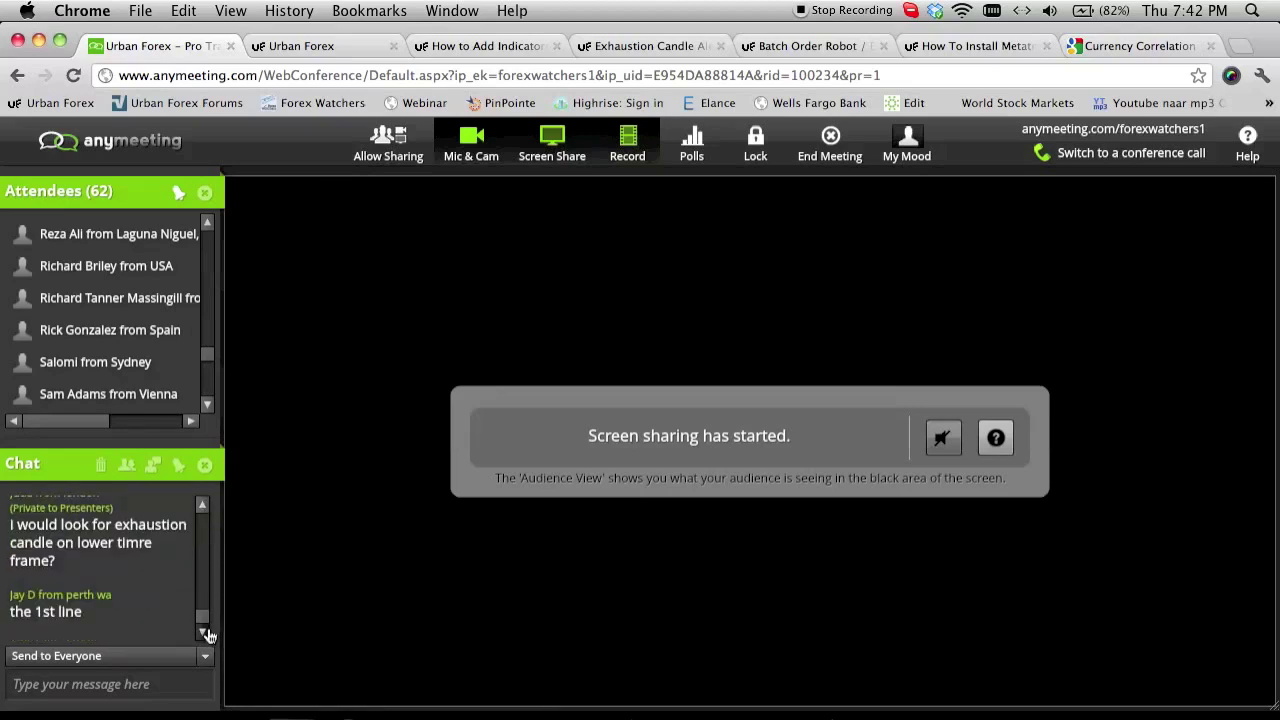
pyautogui.click(205, 632)
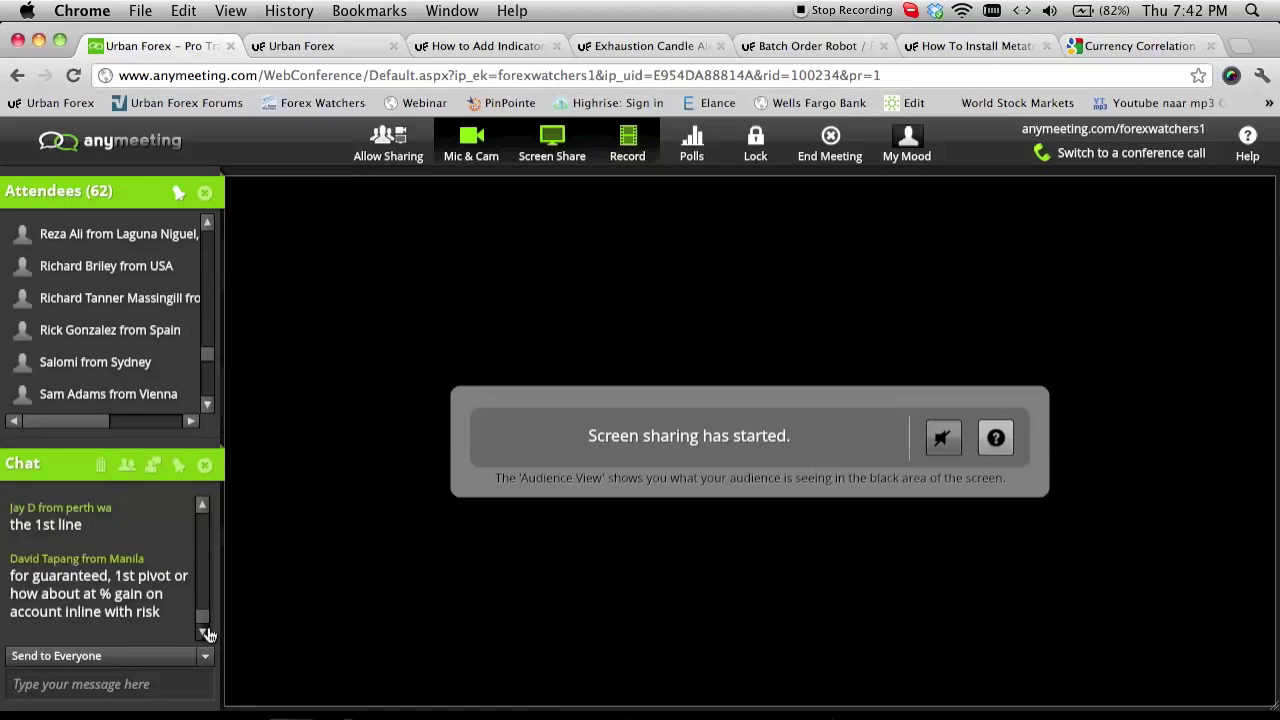
# Read the attendees' newest chat answers and return to the NZDUSD H1 chart in MetaTrader 4 to examine the candle after the exhaustion candle
pyautogui.click(205, 632)
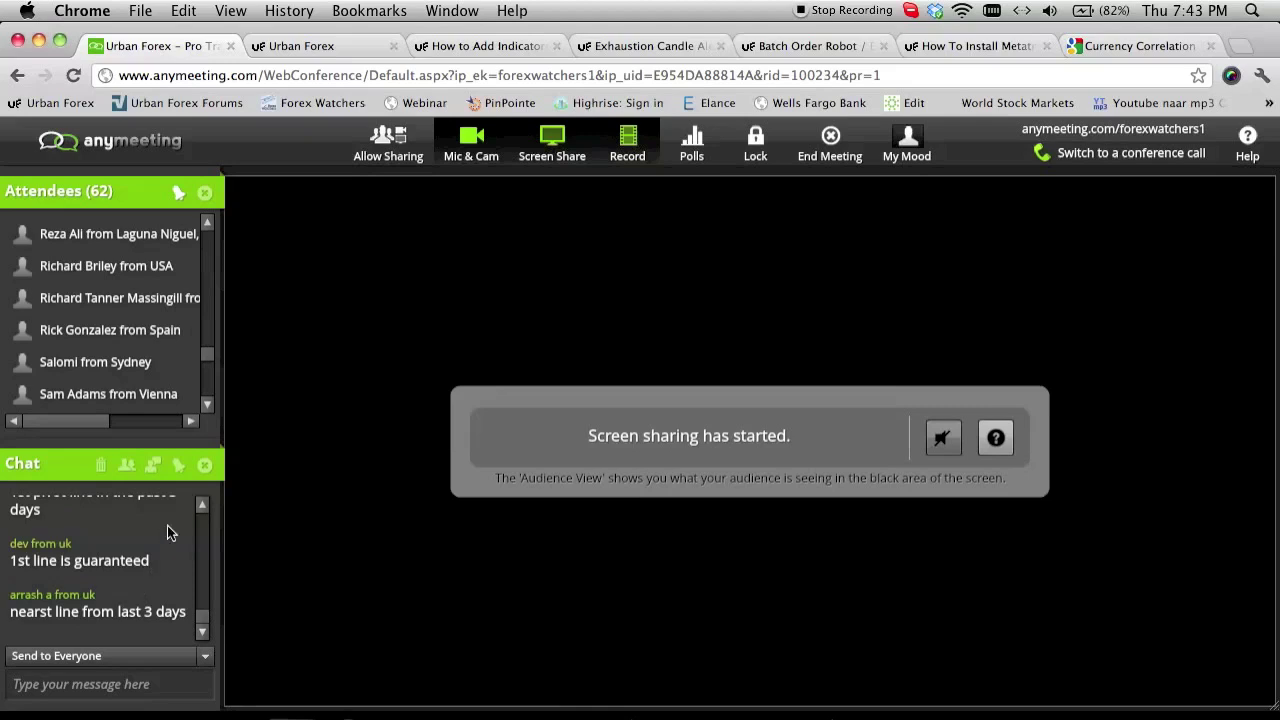
pyautogui.click(201, 508)
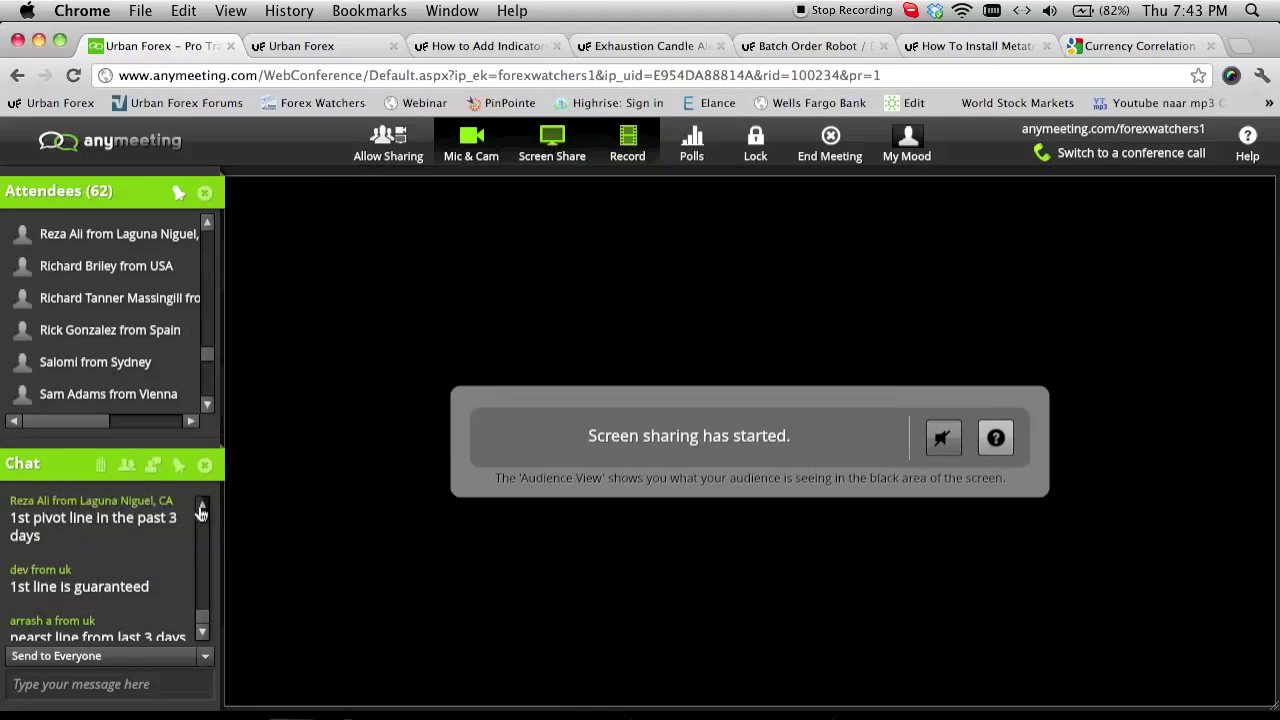
pyautogui.click(203, 634)
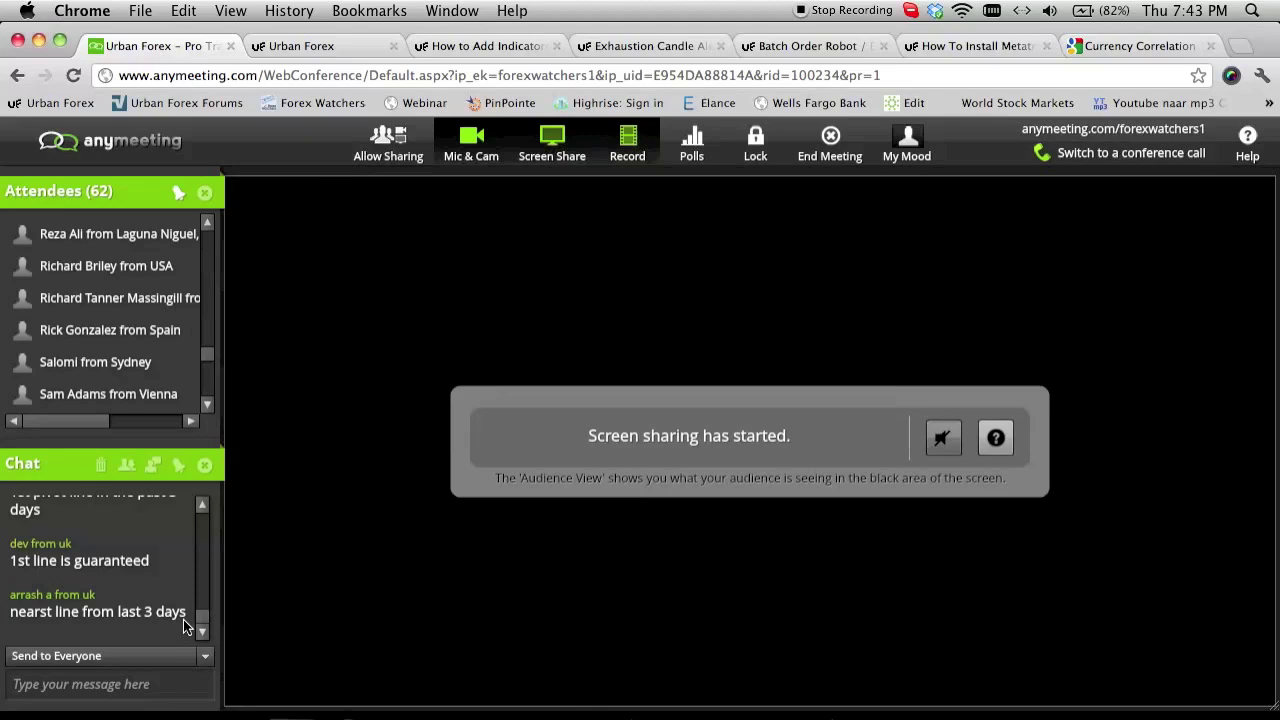
pyautogui.click(300, 712)
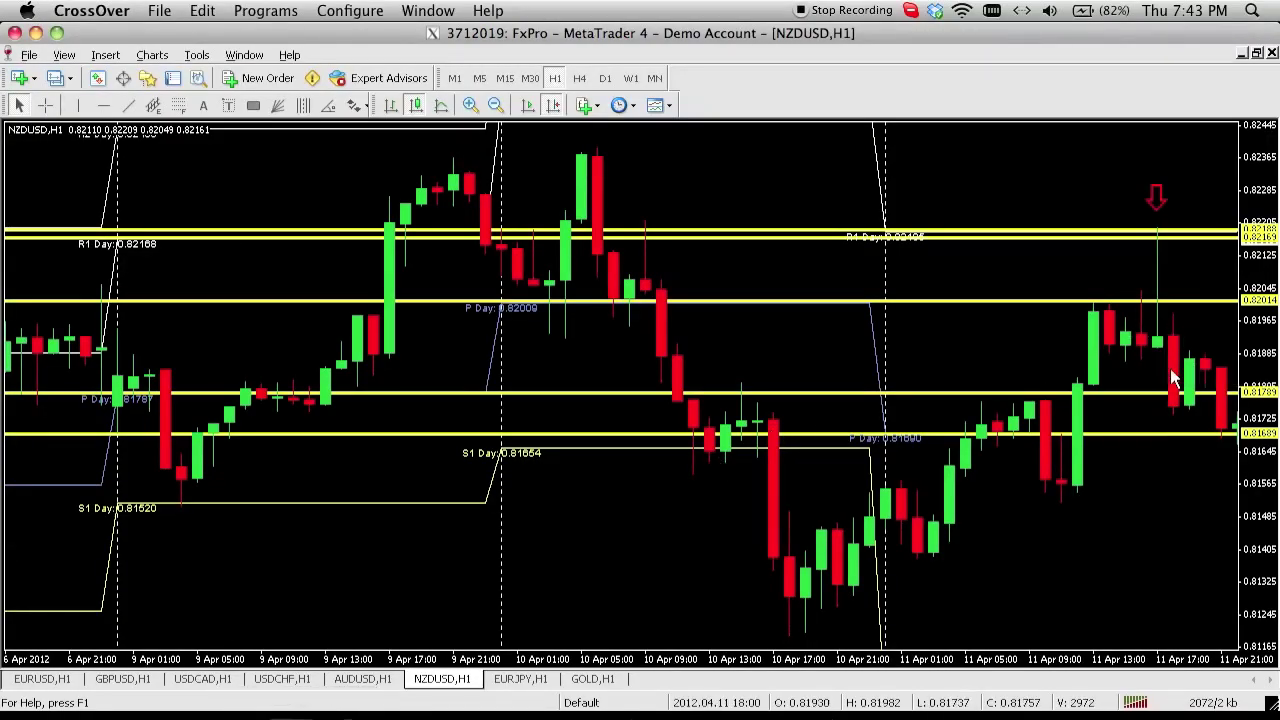
pyautogui.moveTo(1168, 362)
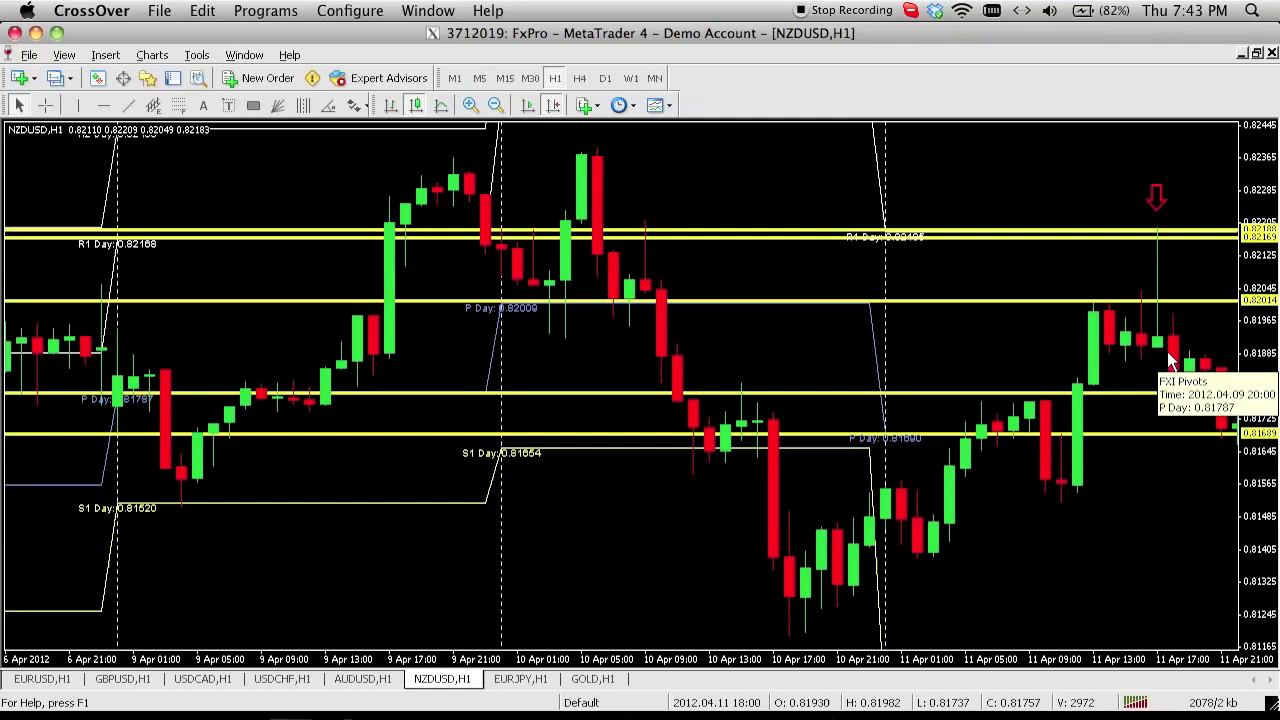
# On the EURUSD H1 chart, move the yellow horizontal line down to the 11 April daily pivot, at 1.30931
pyautogui.click(45, 682)
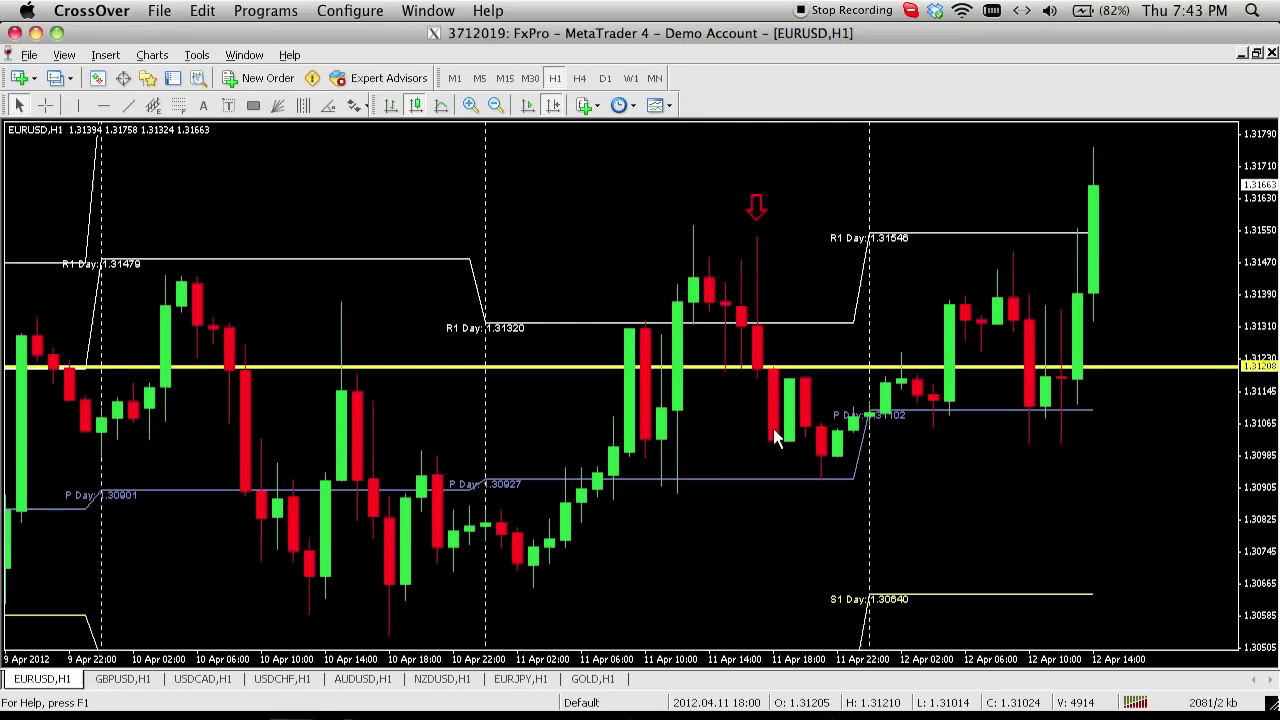
pyautogui.scroll(5, 660, 434)
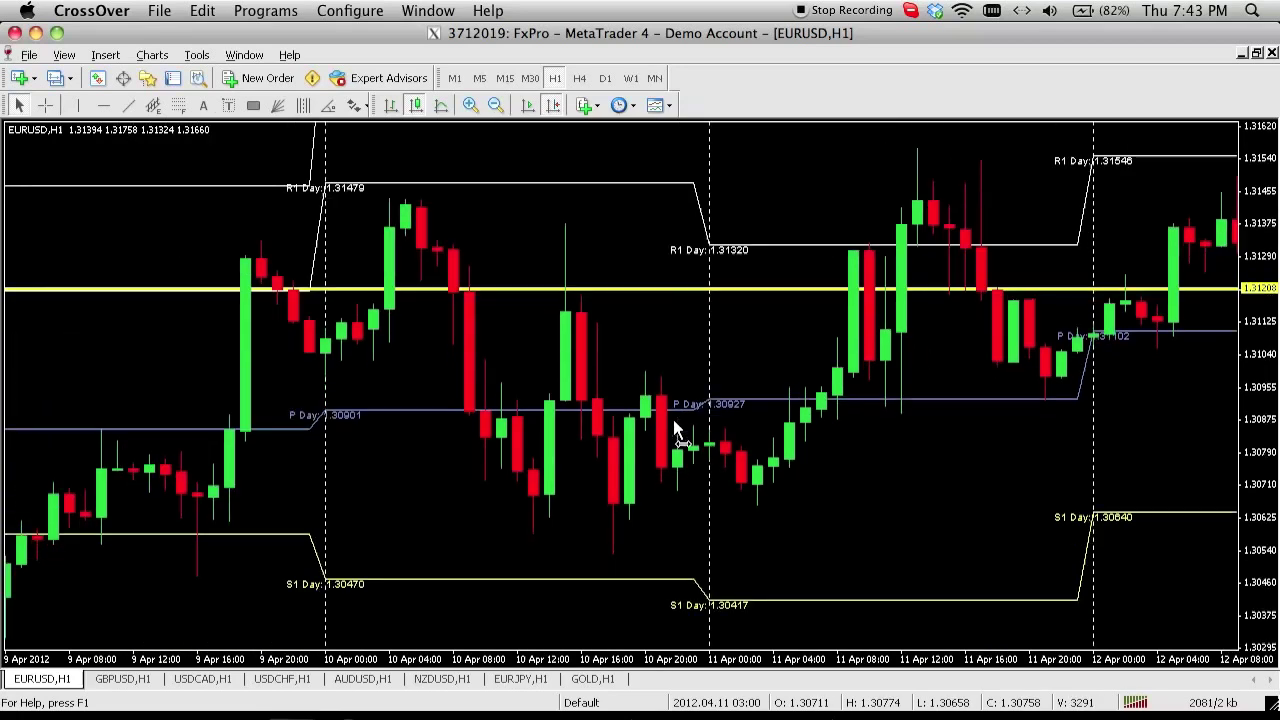
pyautogui.scroll(1, 689, 337)
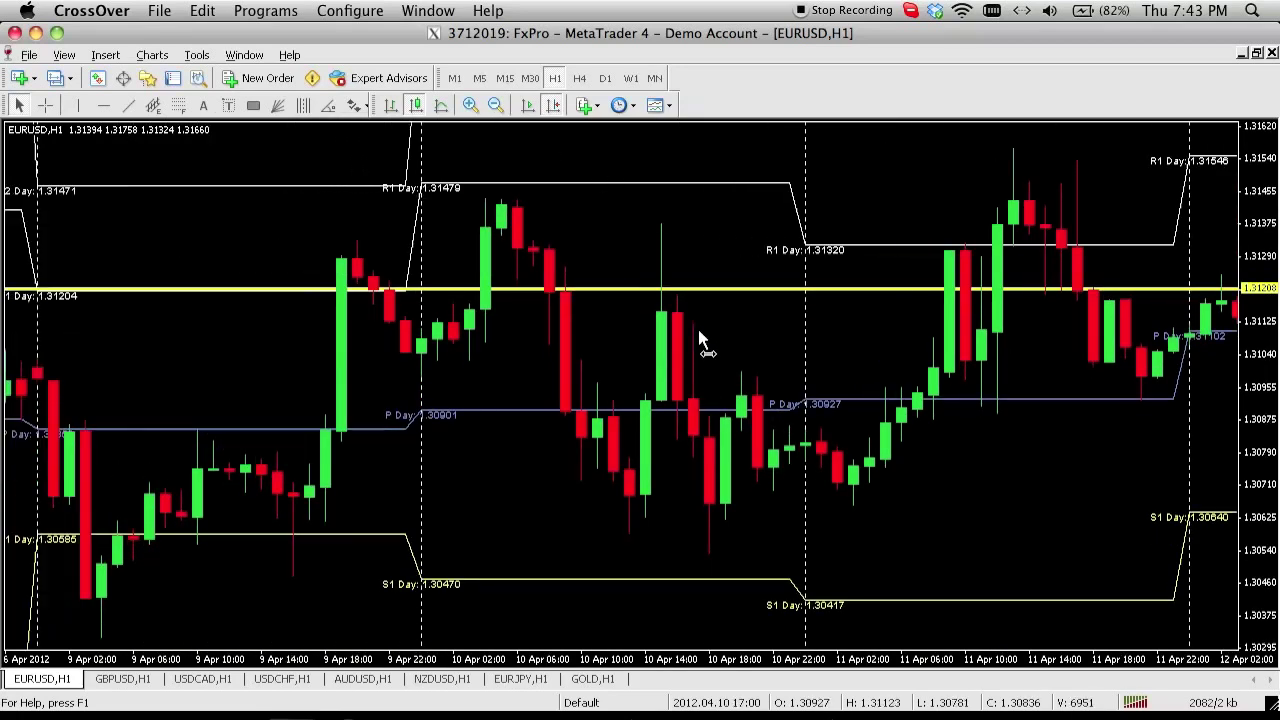
pyautogui.moveTo(980, 289); pyautogui.dragTo(937, 400)
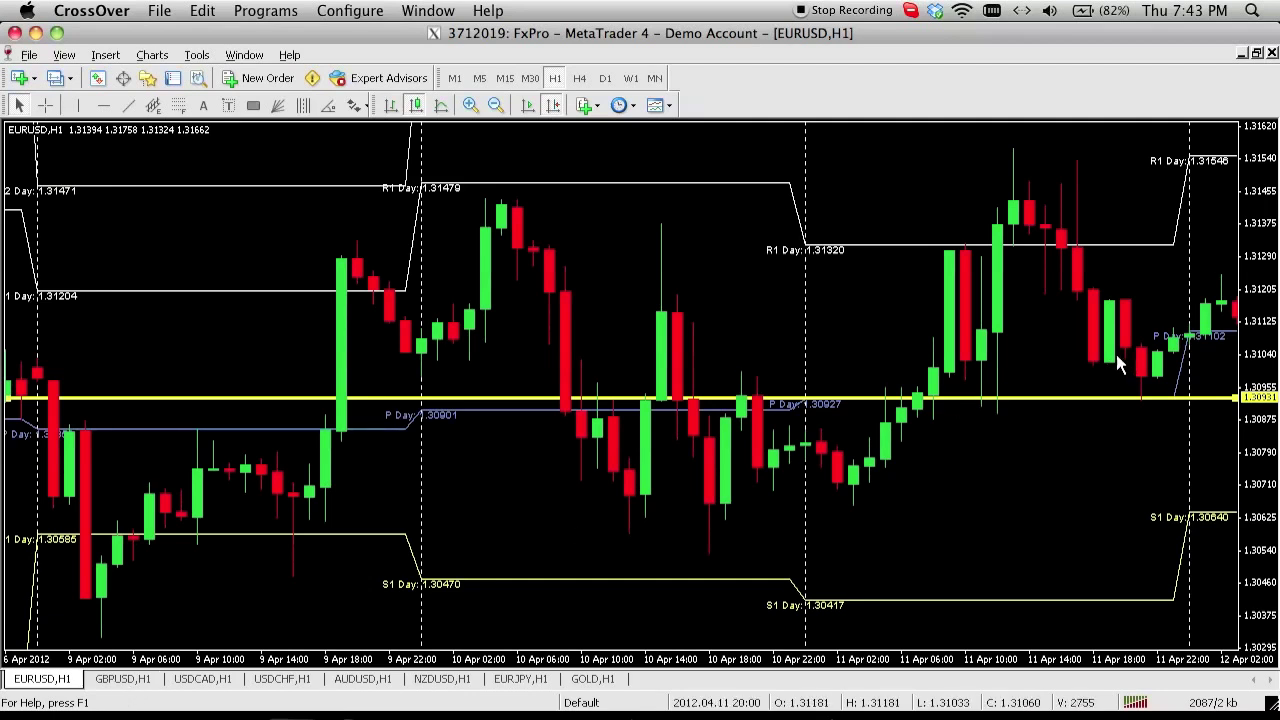
pyautogui.moveTo(1113, 305)
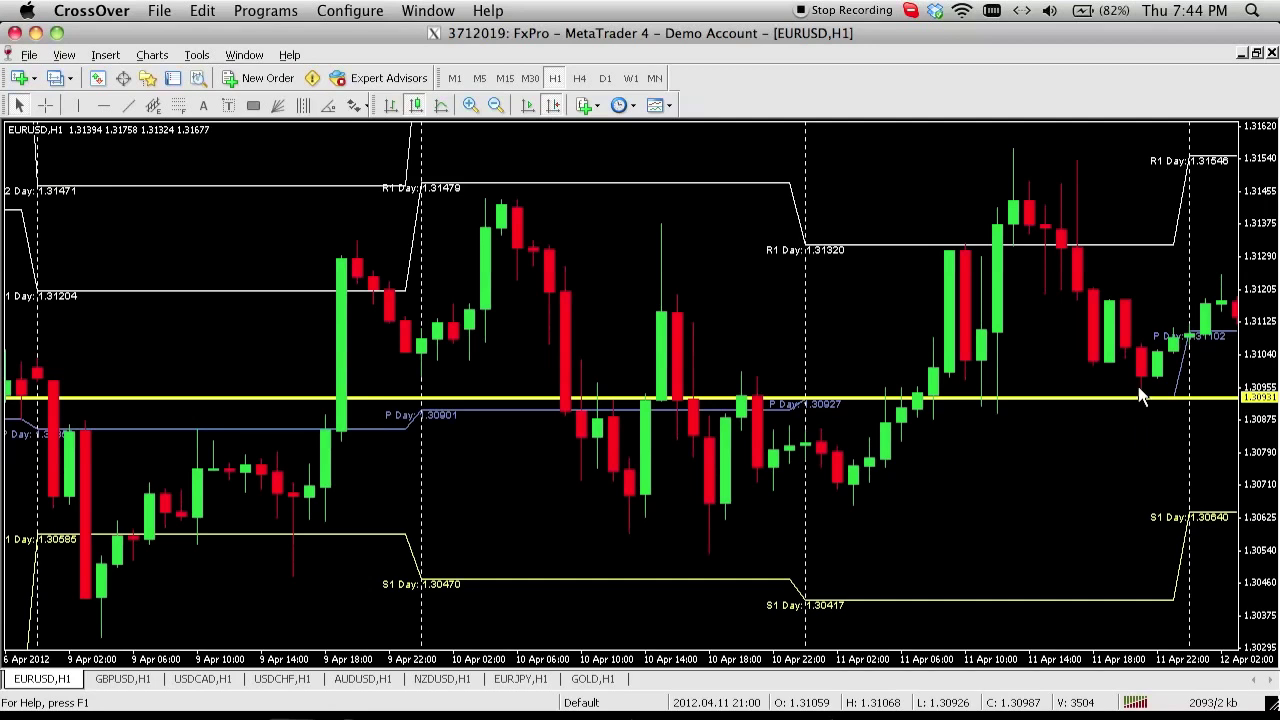
# On the GBPUSD H1 chart, move the down arrow to the 11 April 18:00 candle and the horizontal line to the 10 April daily pivot, at 1.58797
pyautogui.click(122, 679)
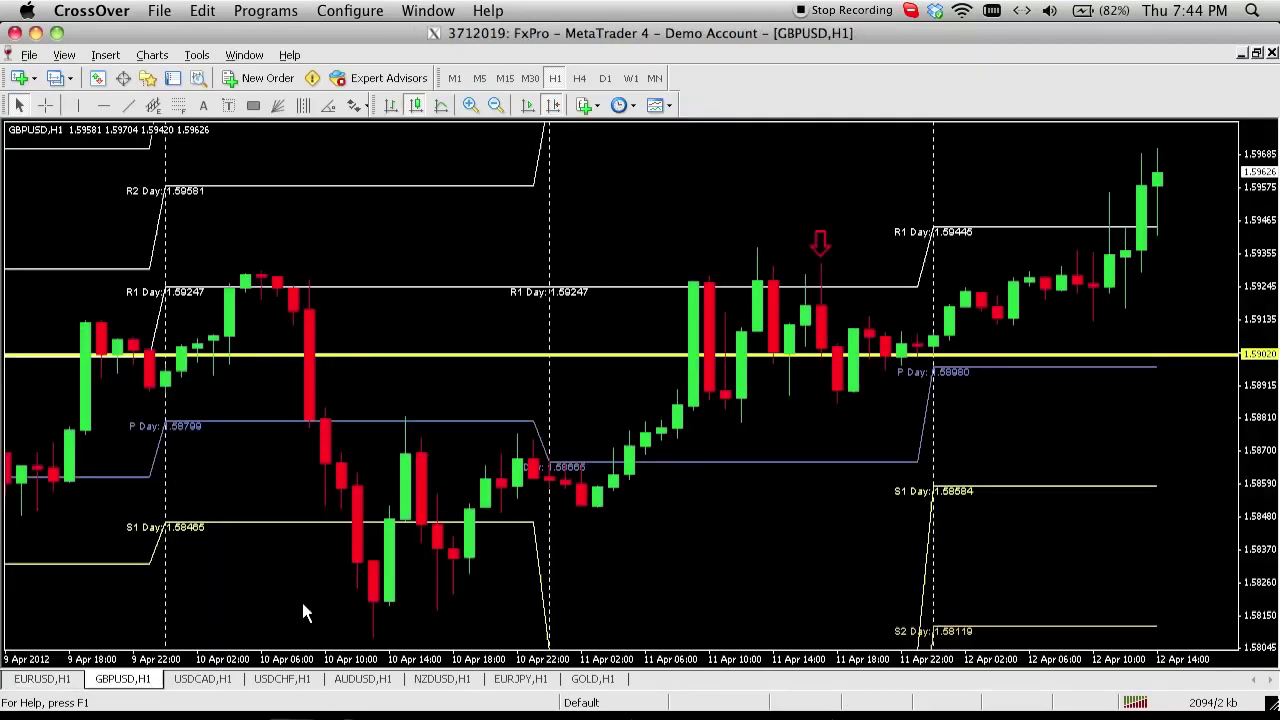
pyautogui.doubleClick(821, 242)
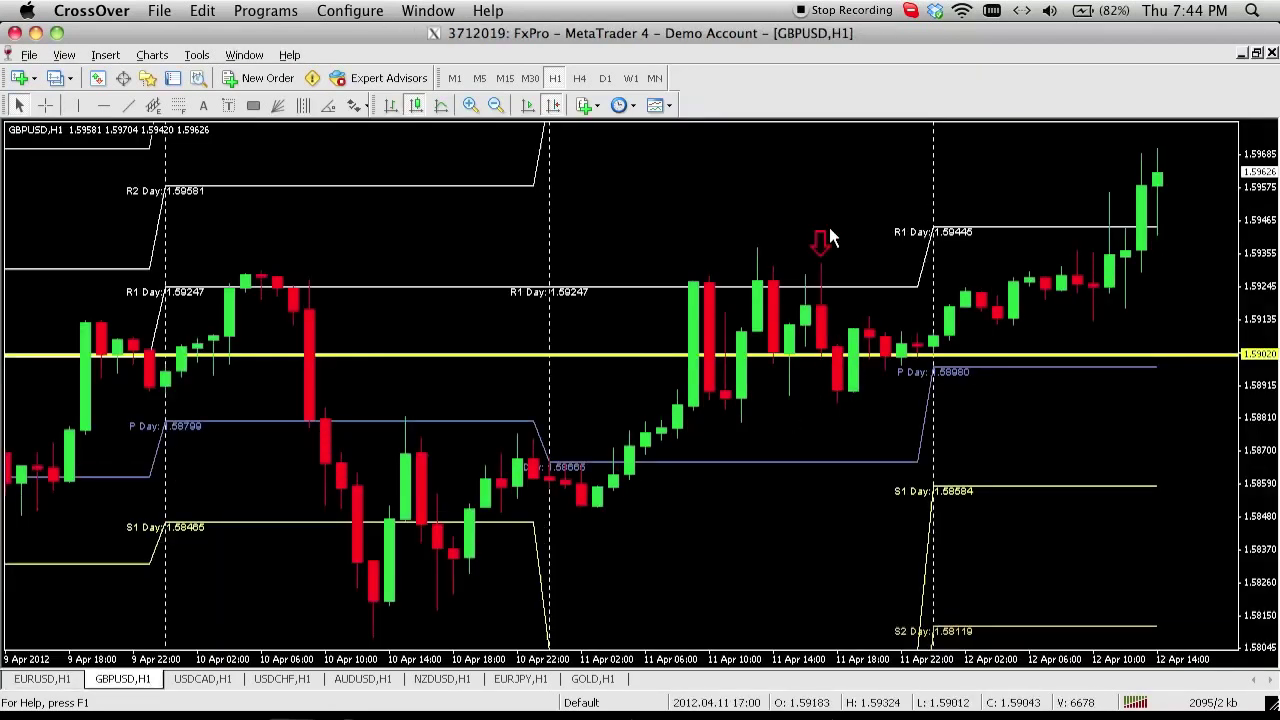
pyautogui.moveTo(825, 240); pyautogui.dragTo(840, 318)
pyautogui.moveTo(914, 360); pyautogui.dragTo(517, 423)
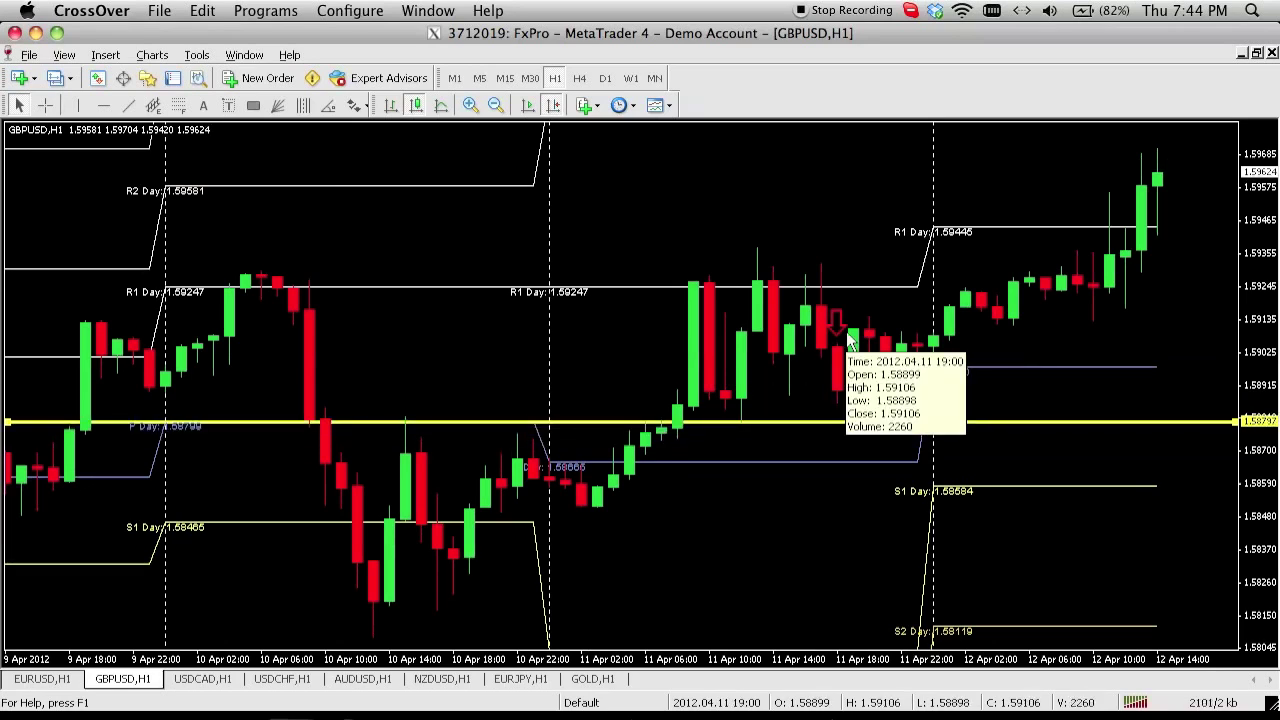
# On the USDCAD H1 chart, move the up arrow below the 11 April 18:00 candle
pyautogui.click(228, 679)
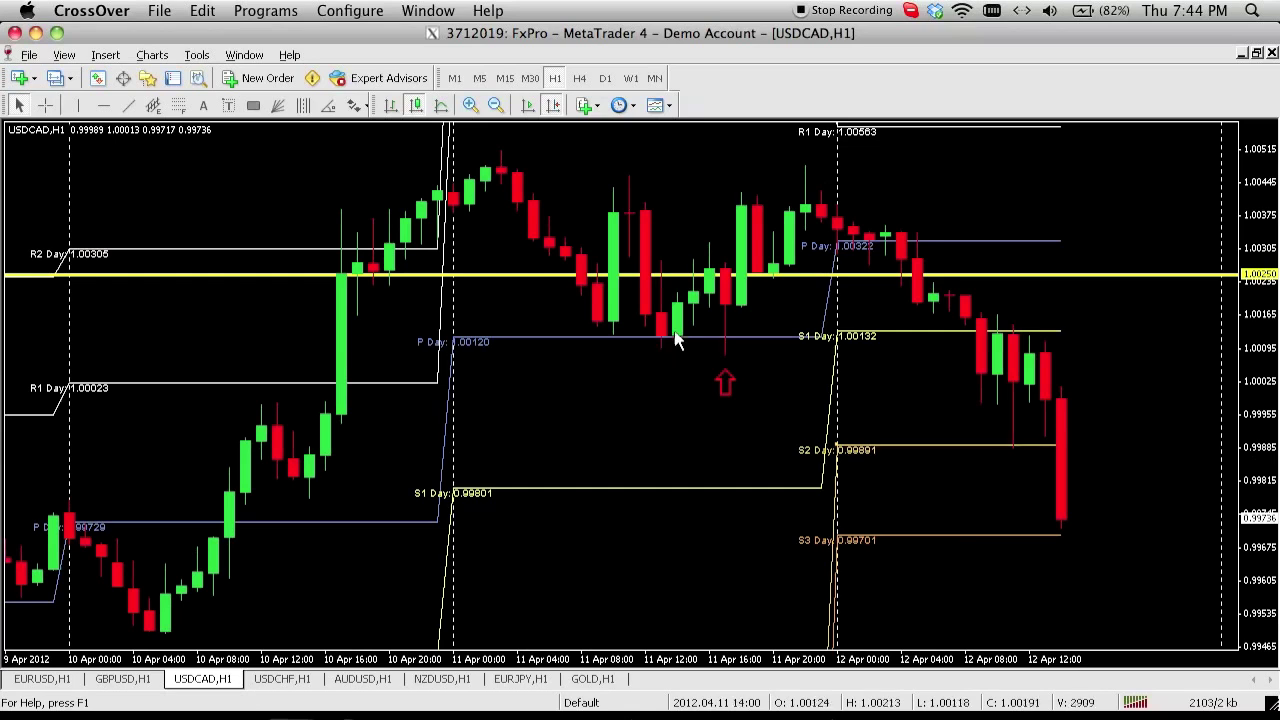
pyautogui.doubleClick(733, 380)
pyautogui.moveTo(732, 372); pyautogui.dragTo(744, 325)
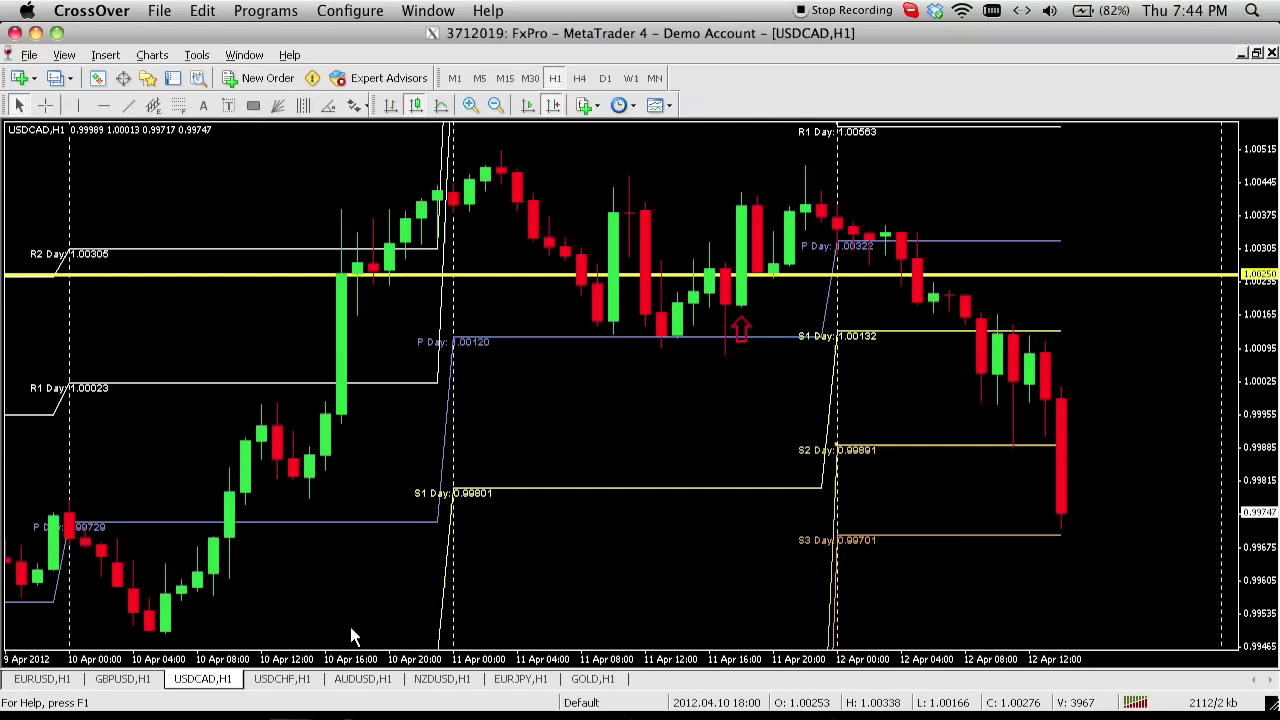
# On the AUDUSD H1 chart, place a down arrow above the 11 April 17:00 candle and a horizontal line along the 10 April daily pivot at 1.02996
pyautogui.click(122, 679)
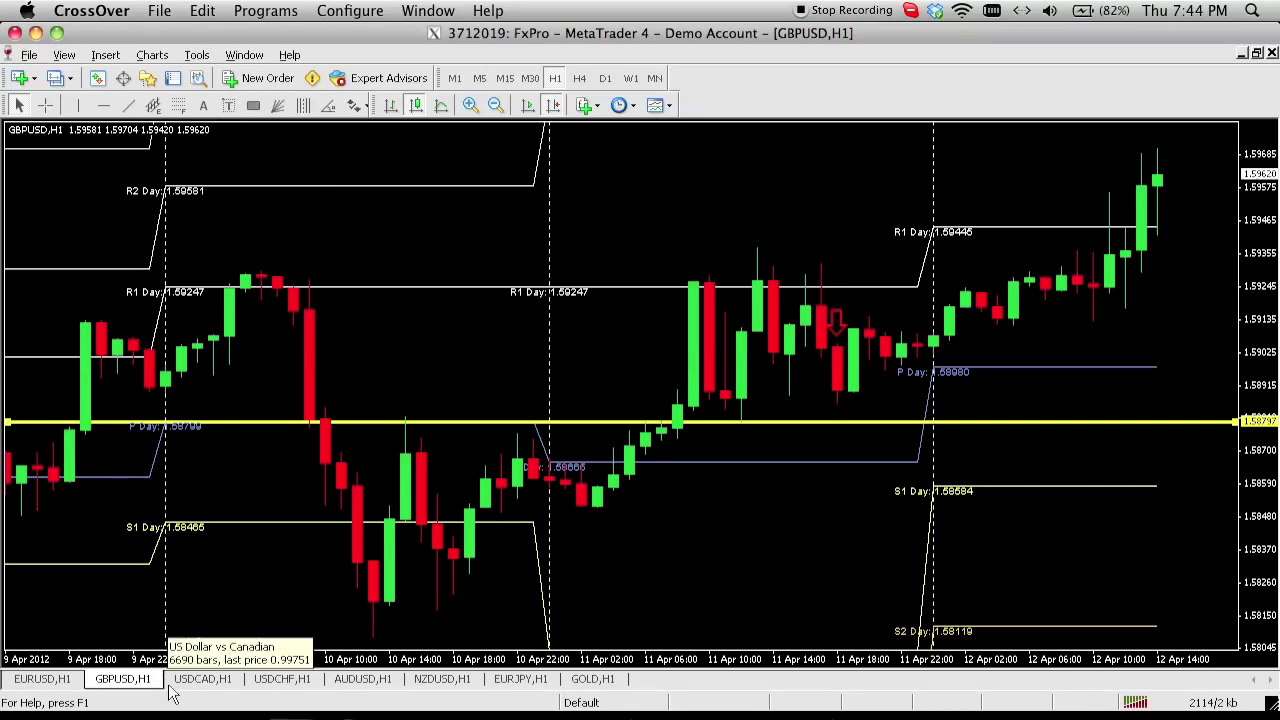
pyautogui.click(352, 679)
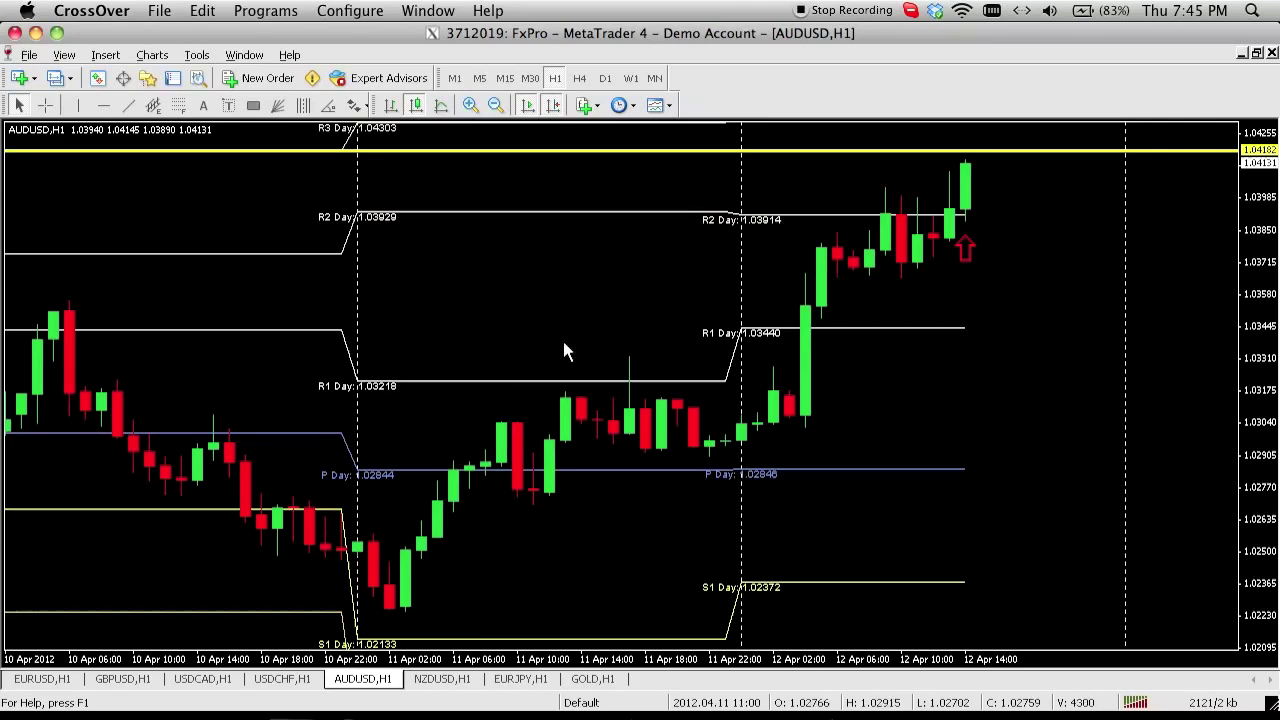
pyautogui.click(358, 106)
pyautogui.click(406, 201)
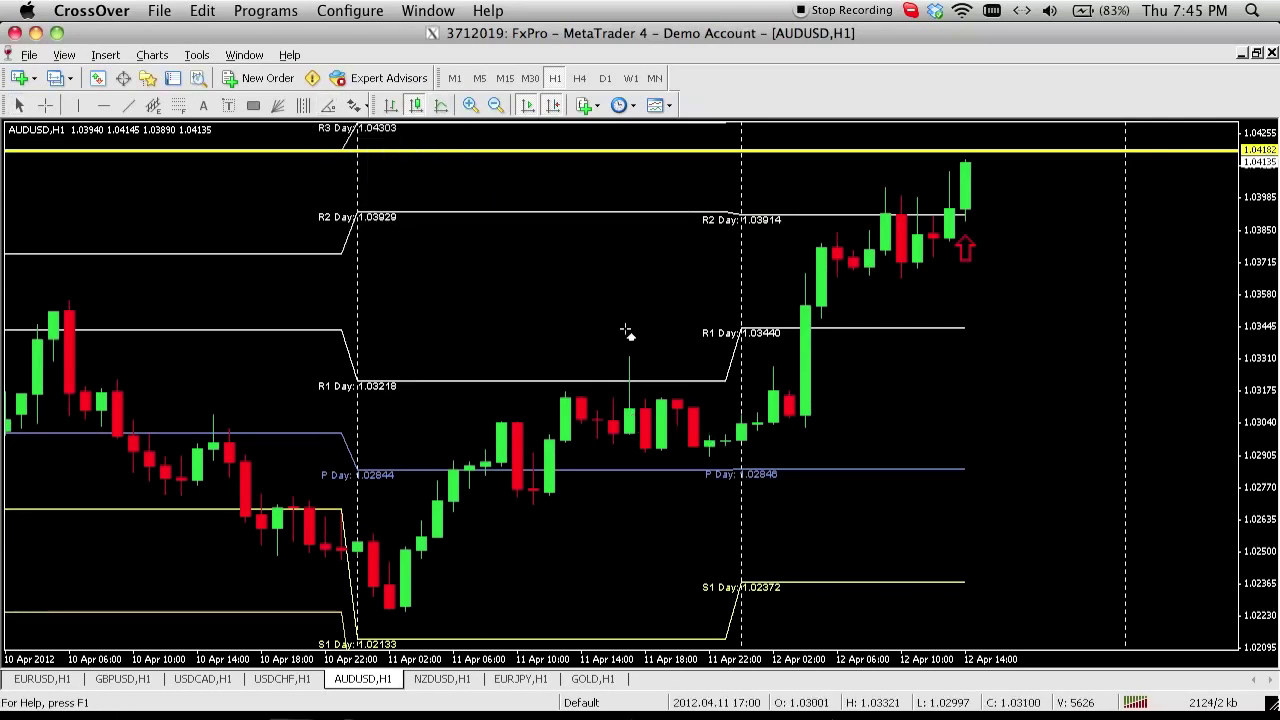
pyautogui.click(630, 334)
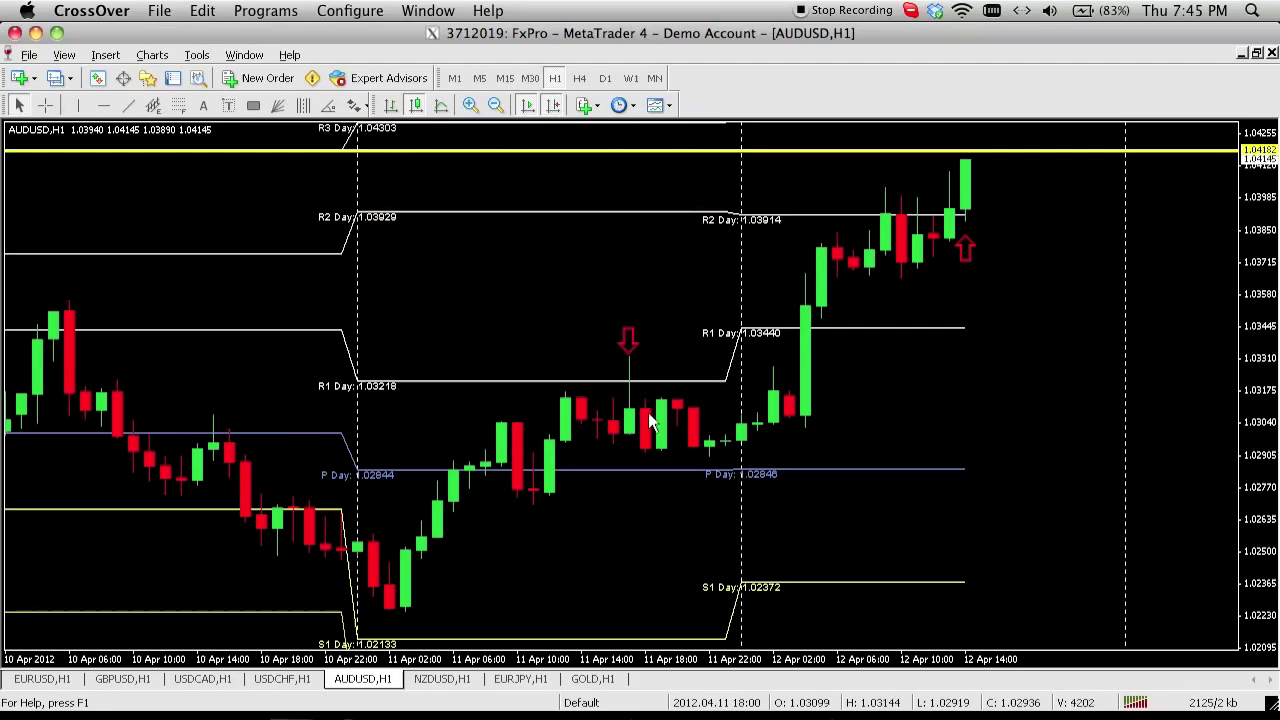
pyautogui.click(102, 105)
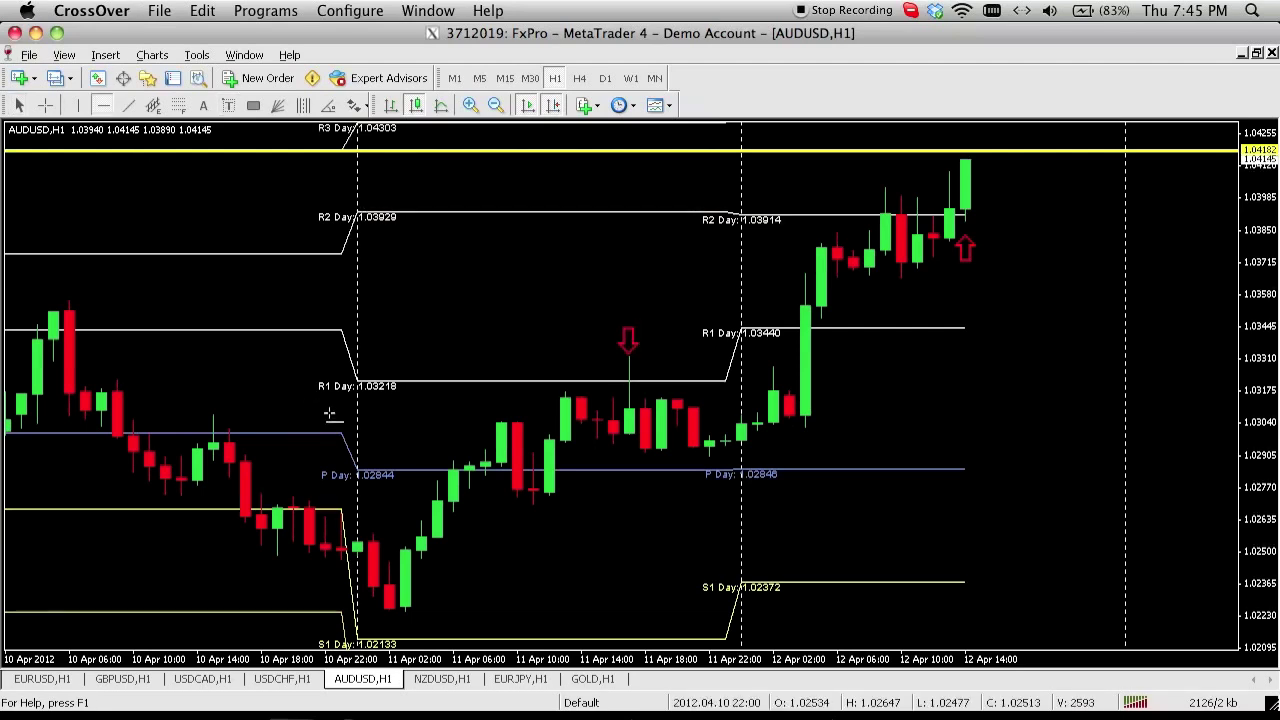
pyautogui.moveTo(345, 448); pyautogui.dragTo(350, 437)
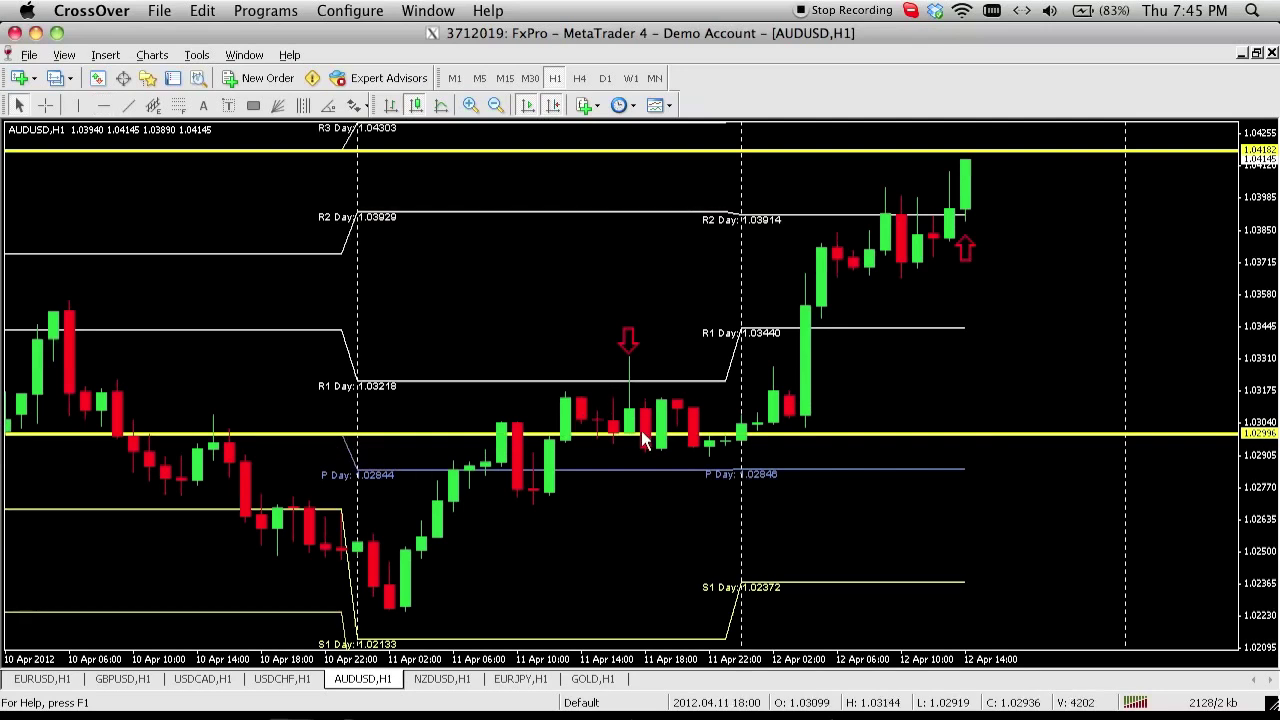
# Bring up the NZDUSD H1 chart, switch to the AnyMeeting page in Chrome and read the attendees' new questions about exits and leading pairs
pyautogui.click(446, 680)
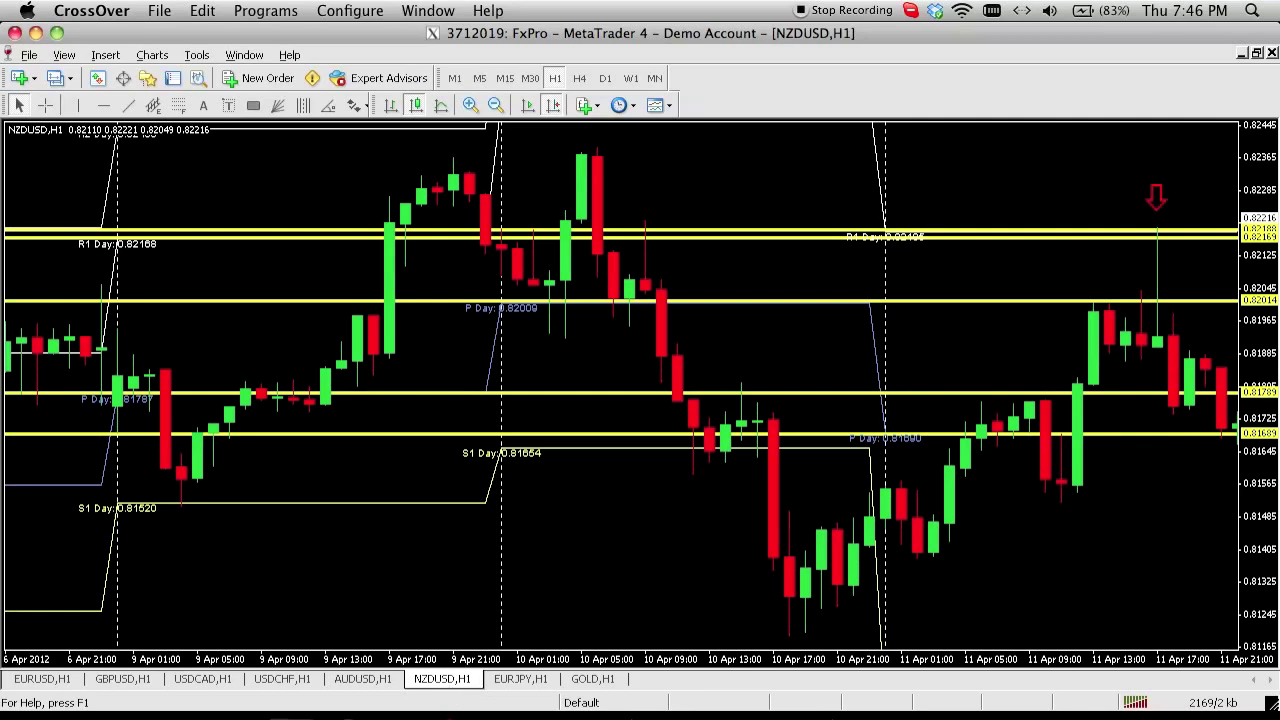
pyautogui.click(625, 712)
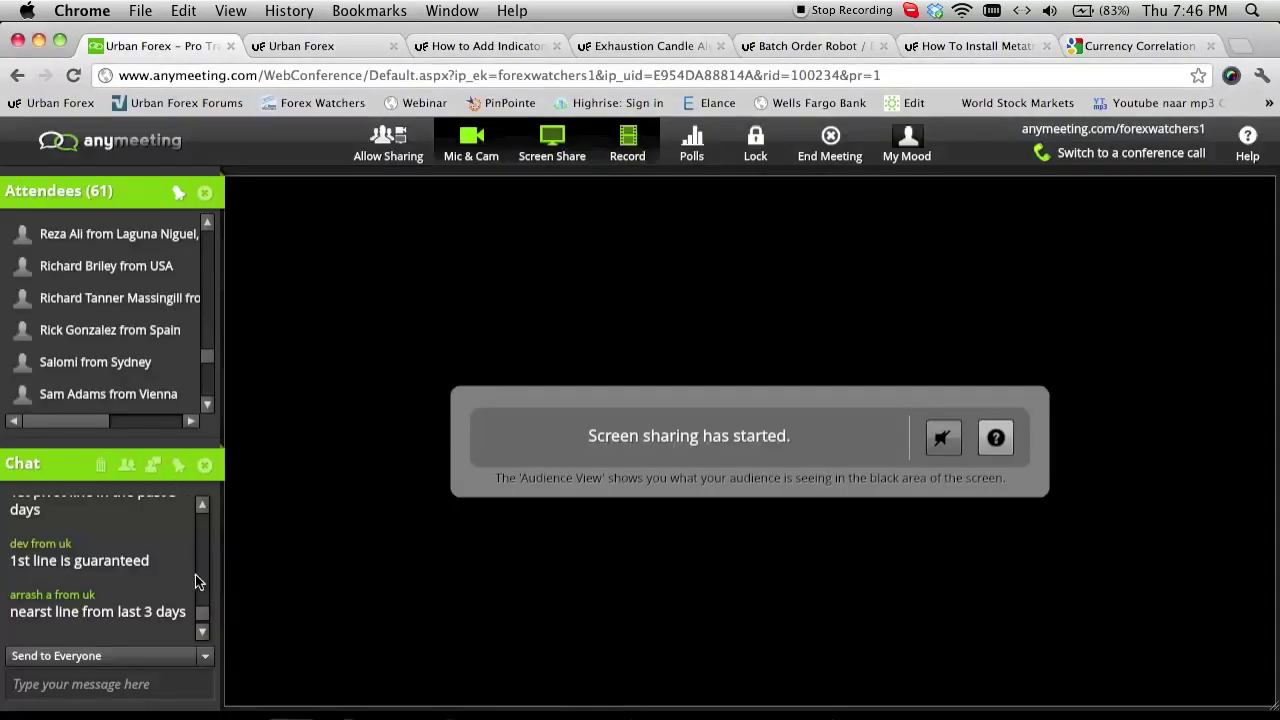
pyautogui.click(205, 633)
pyautogui.click(205, 633)
pyautogui.click(205, 633)
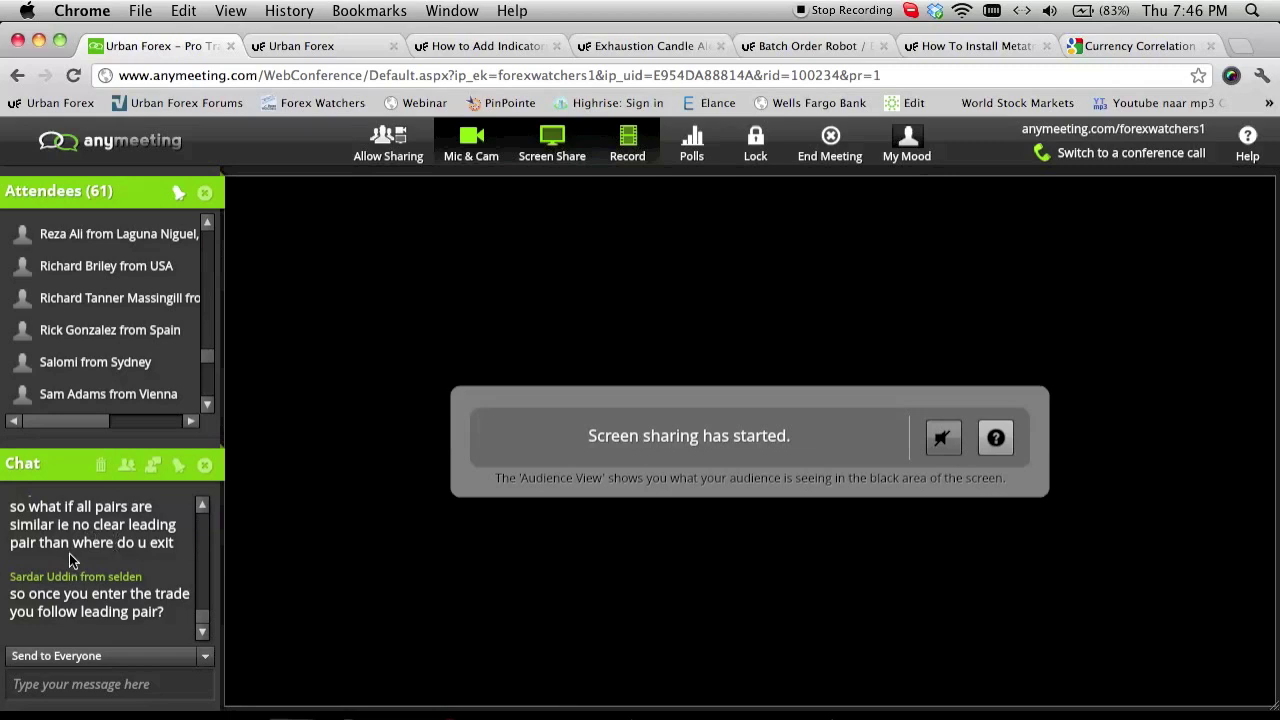
pyautogui.click(203, 507)
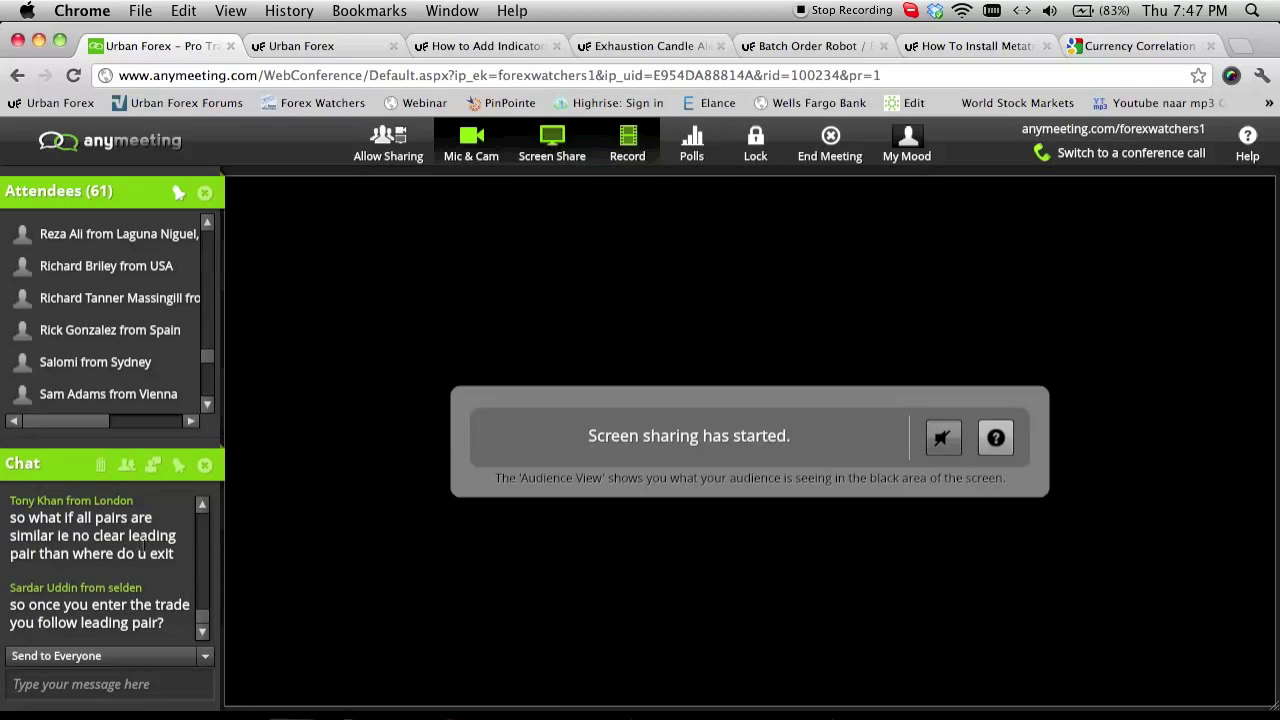
pyautogui.click(202, 633)
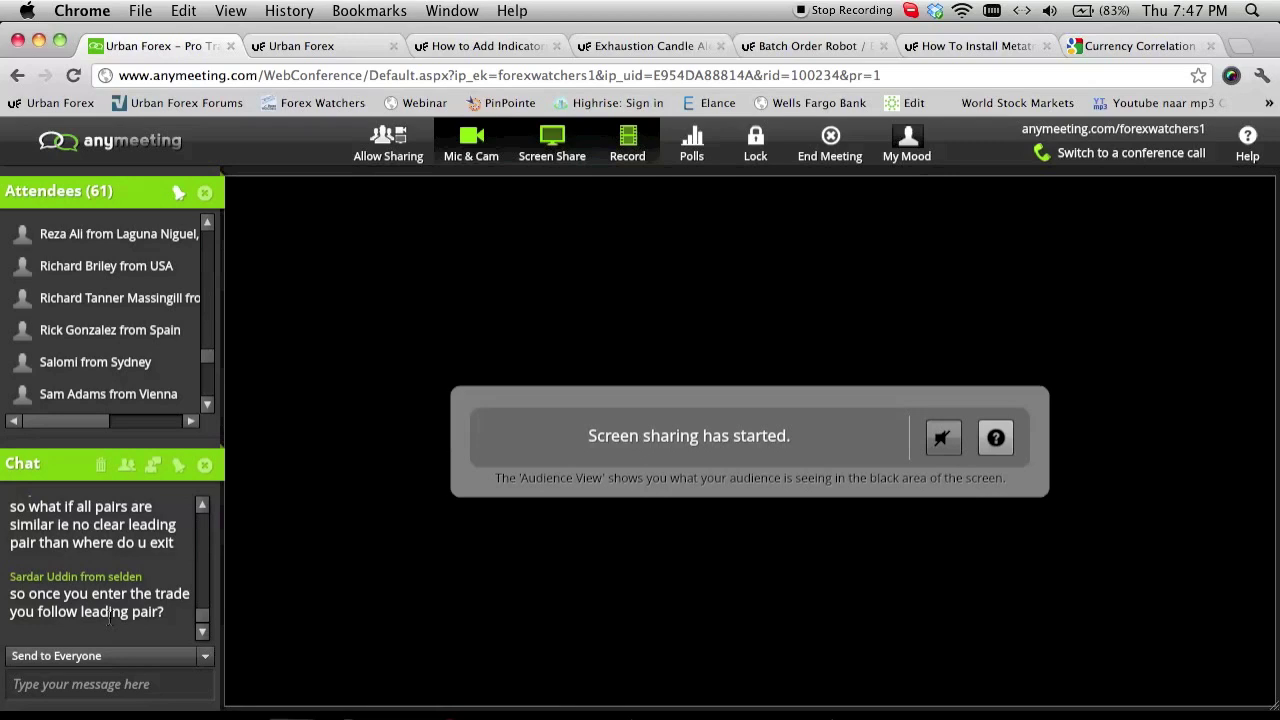
pyautogui.click(204, 633)
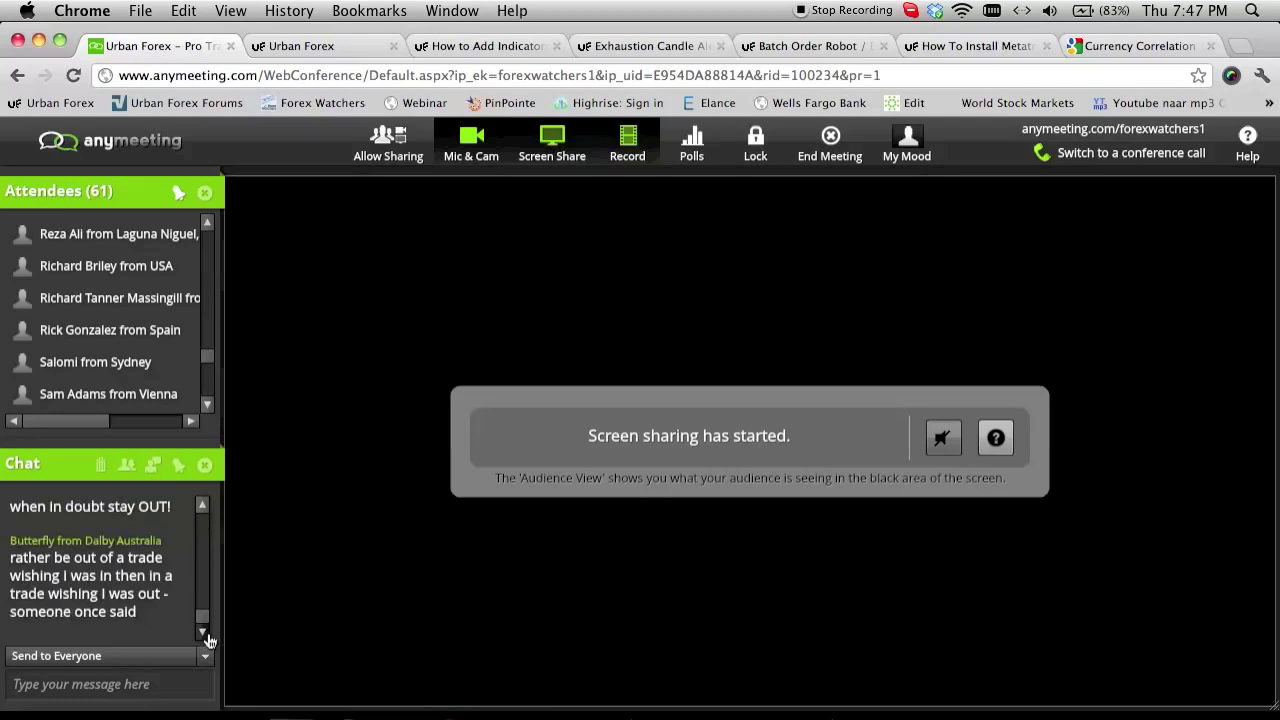
pyautogui.click(204, 507)
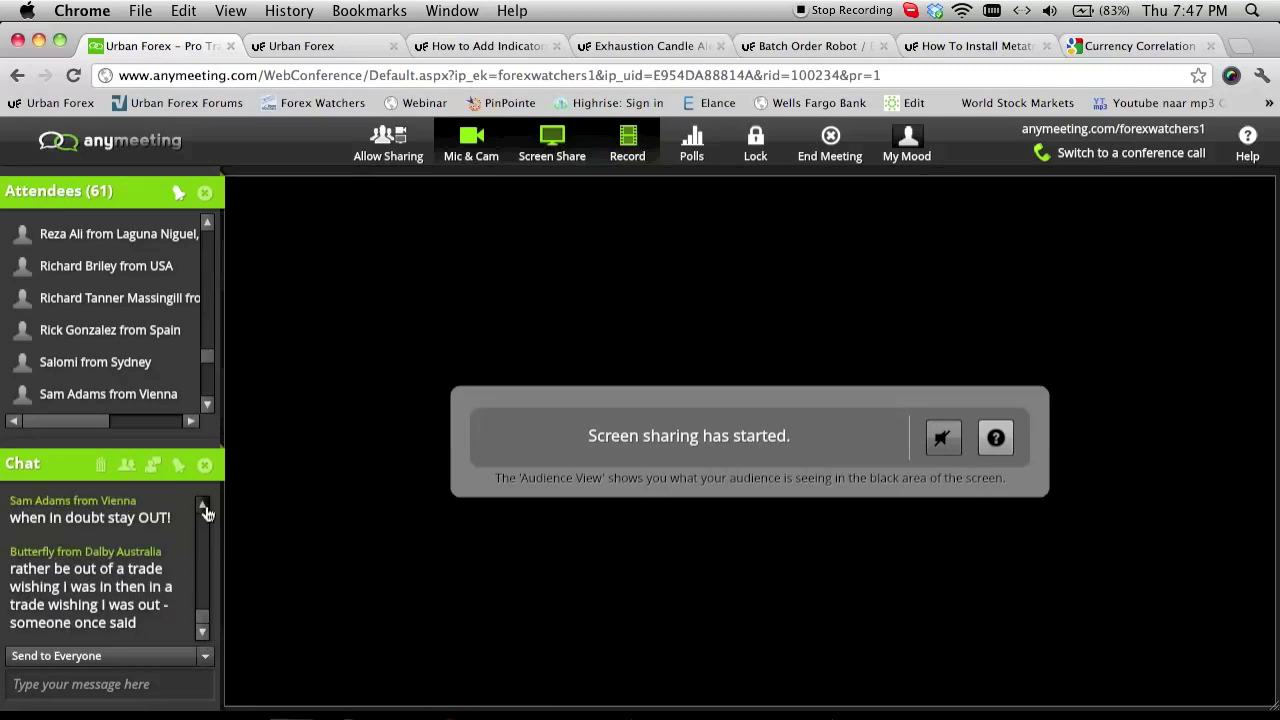
pyautogui.click(204, 640)
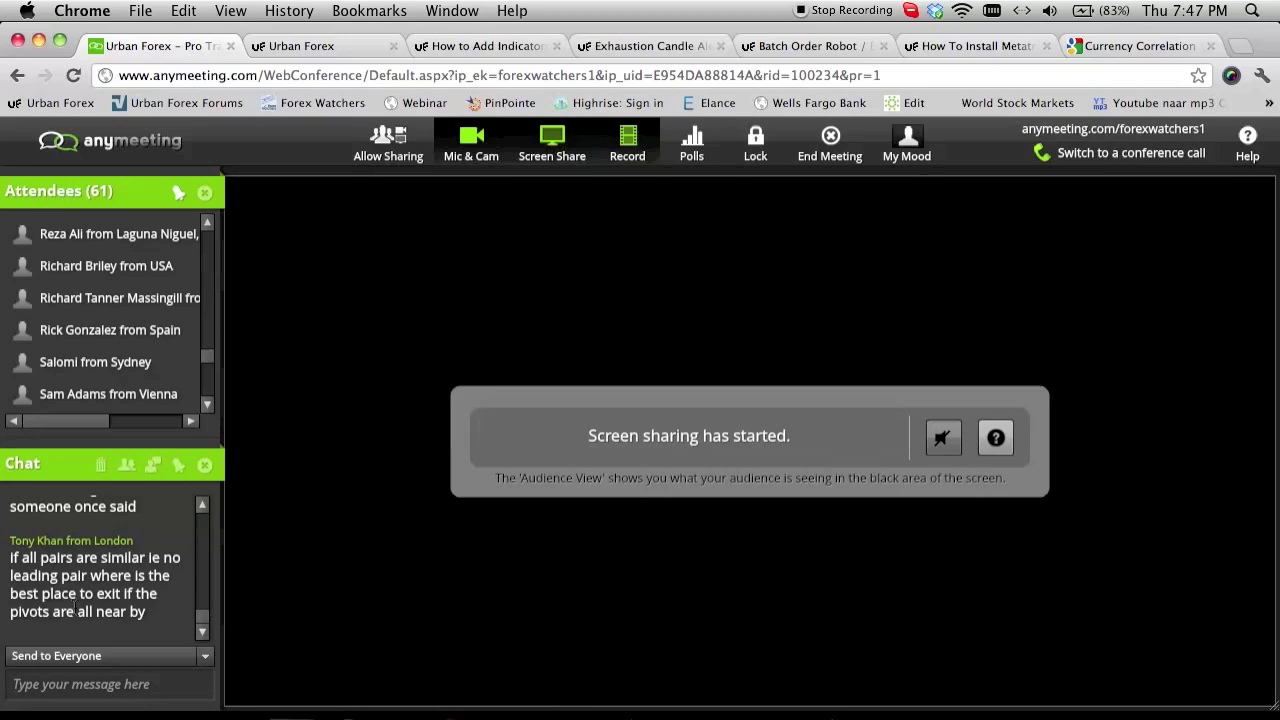
# Return to the NZDUSD H1 chart in MetaTrader 4, delete all its horizontal lines and show the latest candles
pyautogui.click(300, 714)
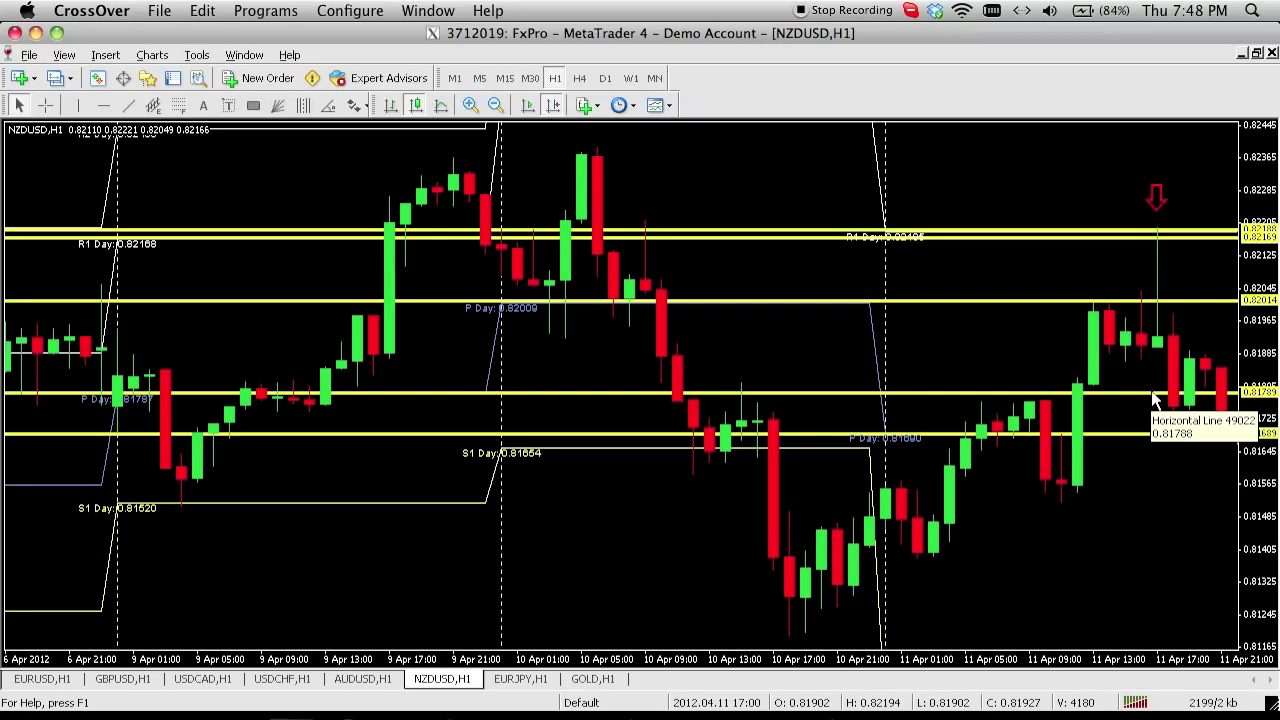
pyautogui.press('Delete')
pyautogui.press('Delete')
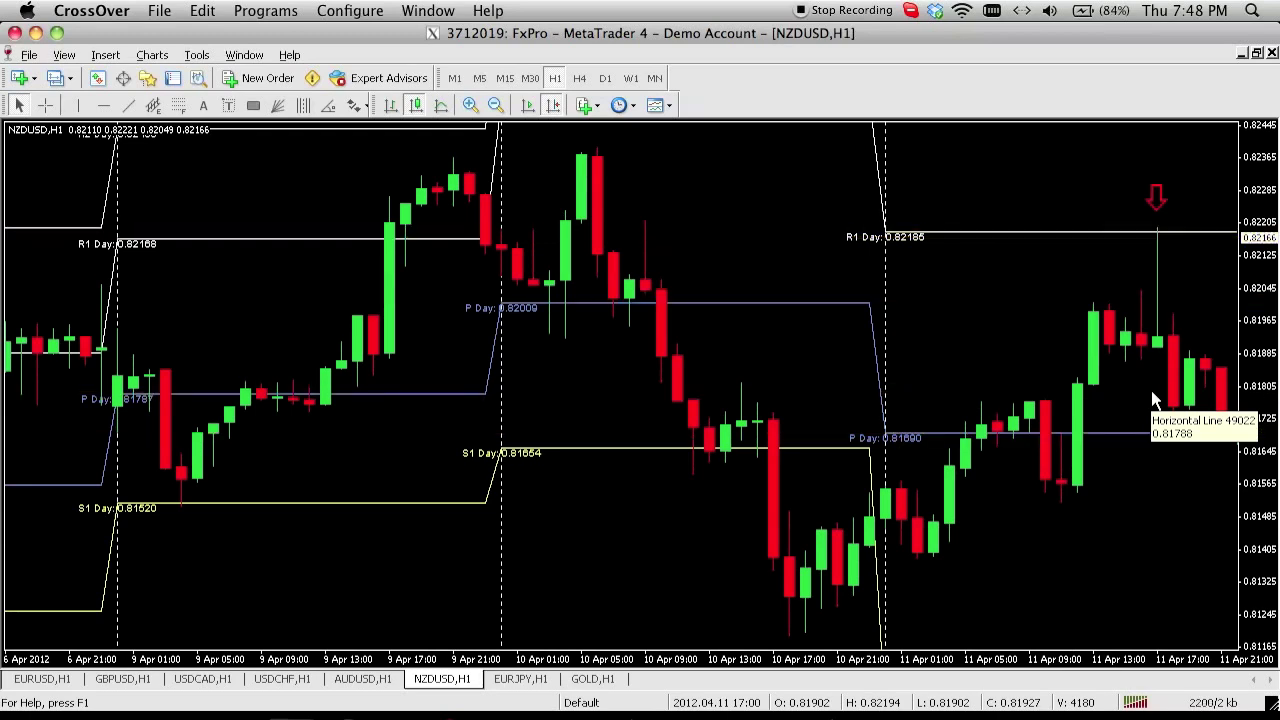
pyautogui.scroll(-1, 753, 381)
pyautogui.scroll(-10, 1094, 394)
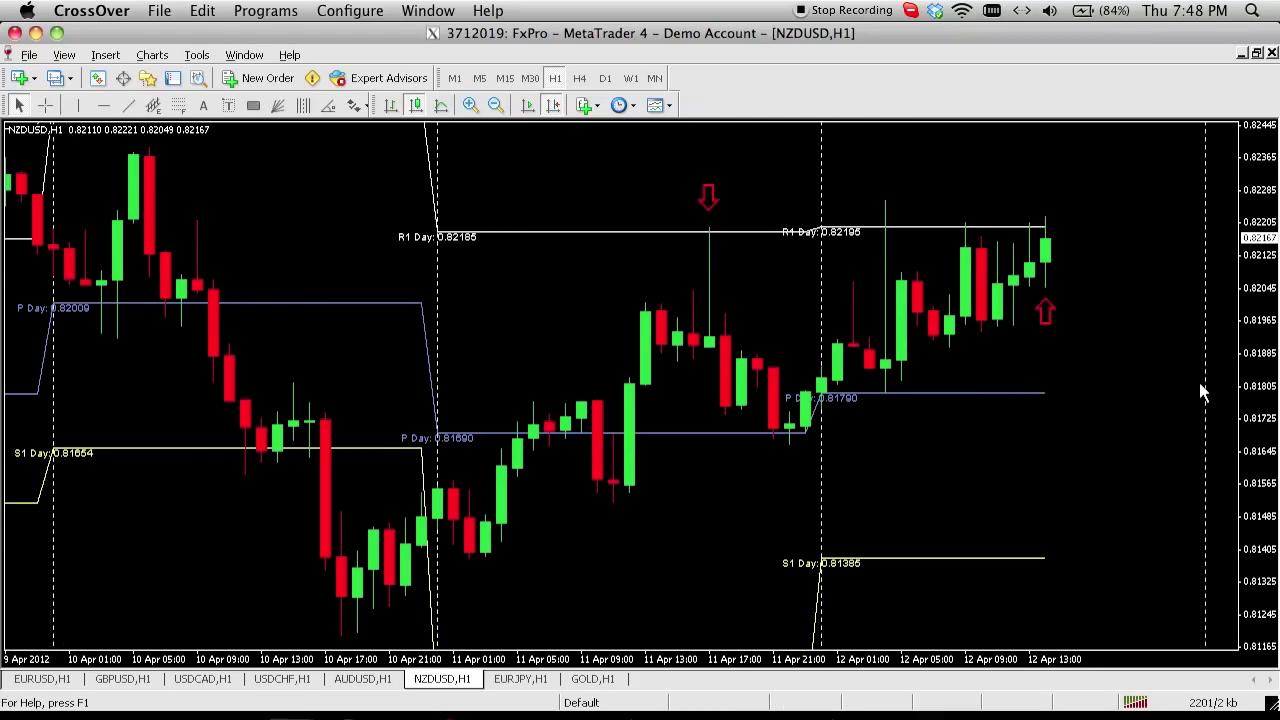
# Bring the EURUSD H1 chart back to its latest candles and switch to the AnyMeeting chat in Chrome
pyautogui.click(60, 681)
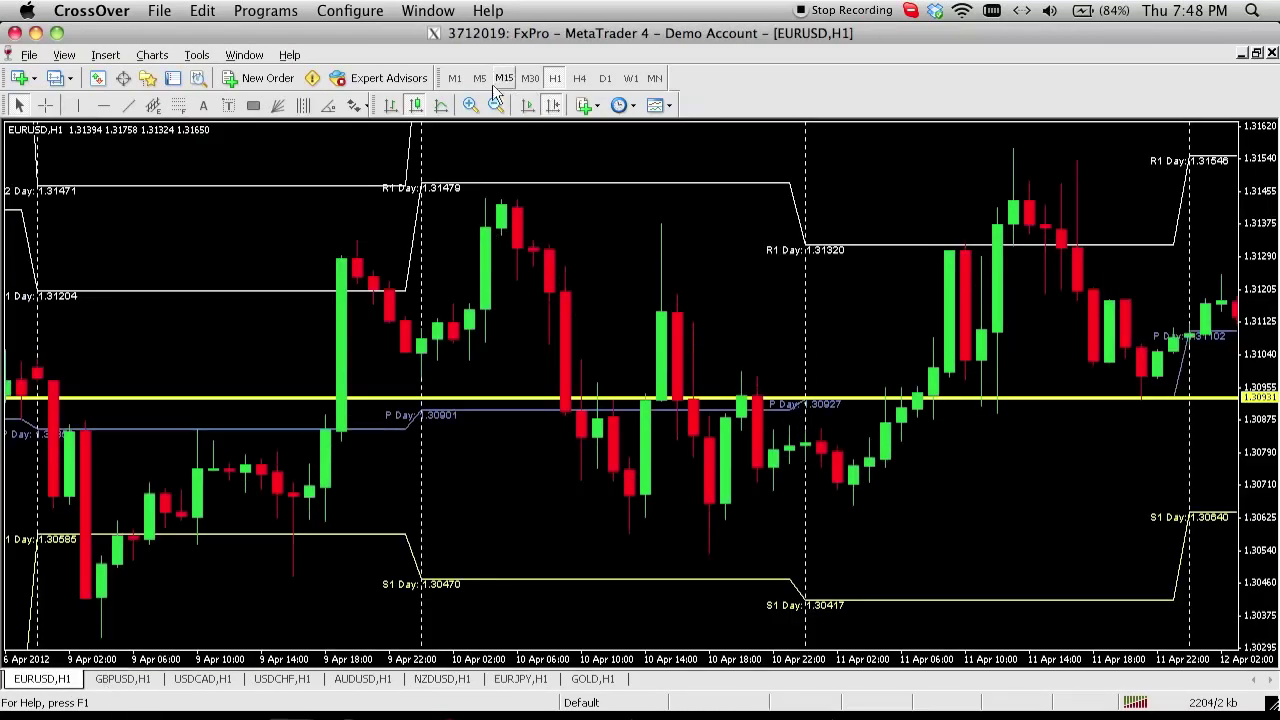
pyautogui.click(551, 106)
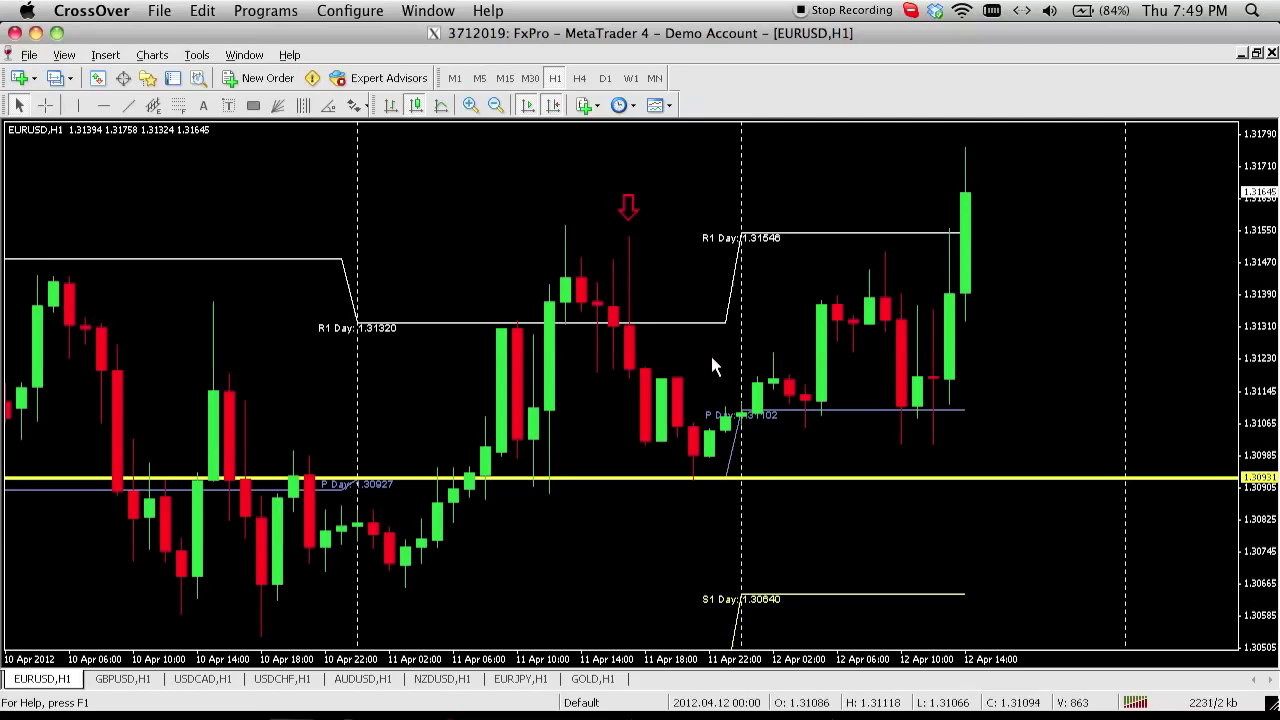
pyautogui.click(534, 710)
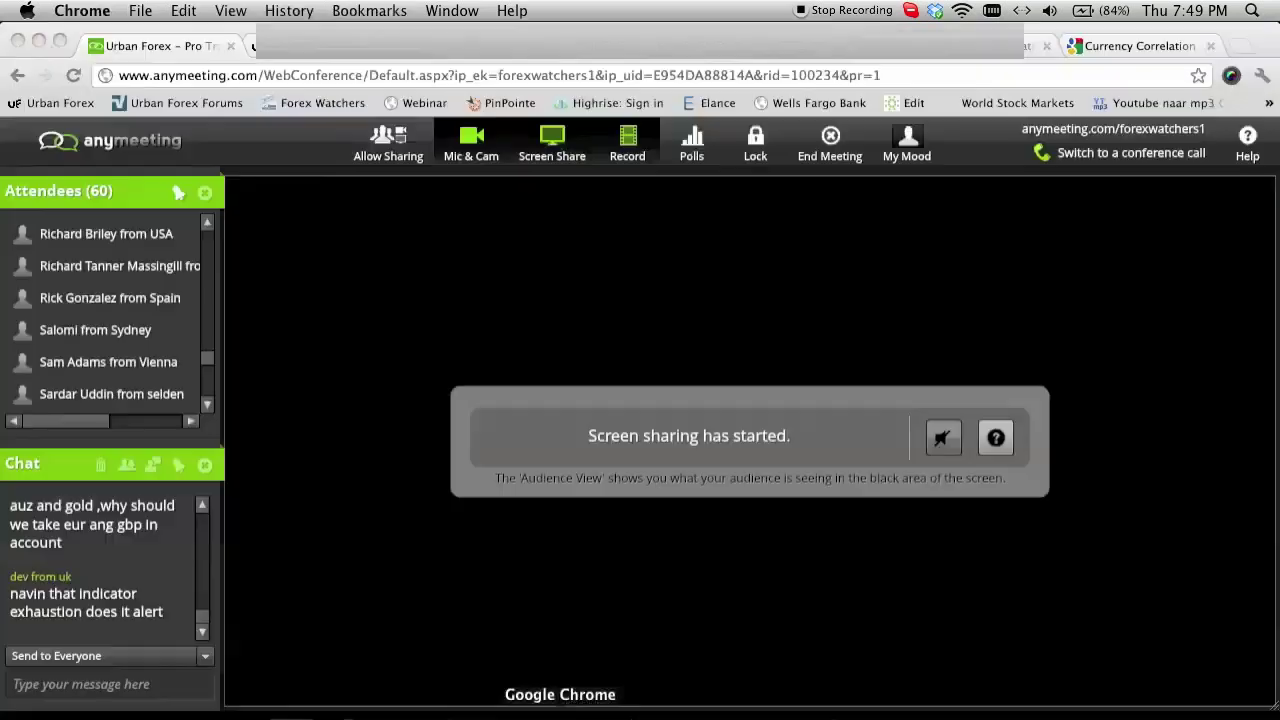
# Open the OANDA Currency Correlation page in Chrome and show the heatmap for NZD/USD
pyautogui.click(1100, 50)
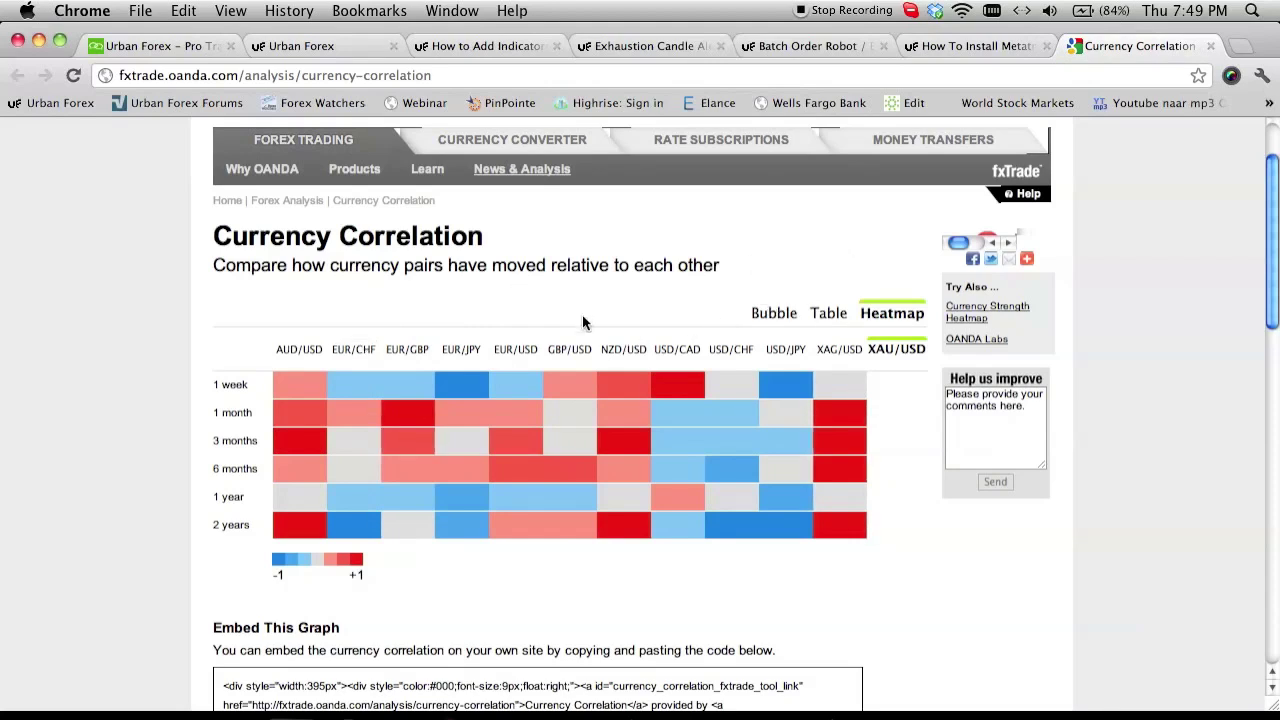
pyautogui.click(621, 352)
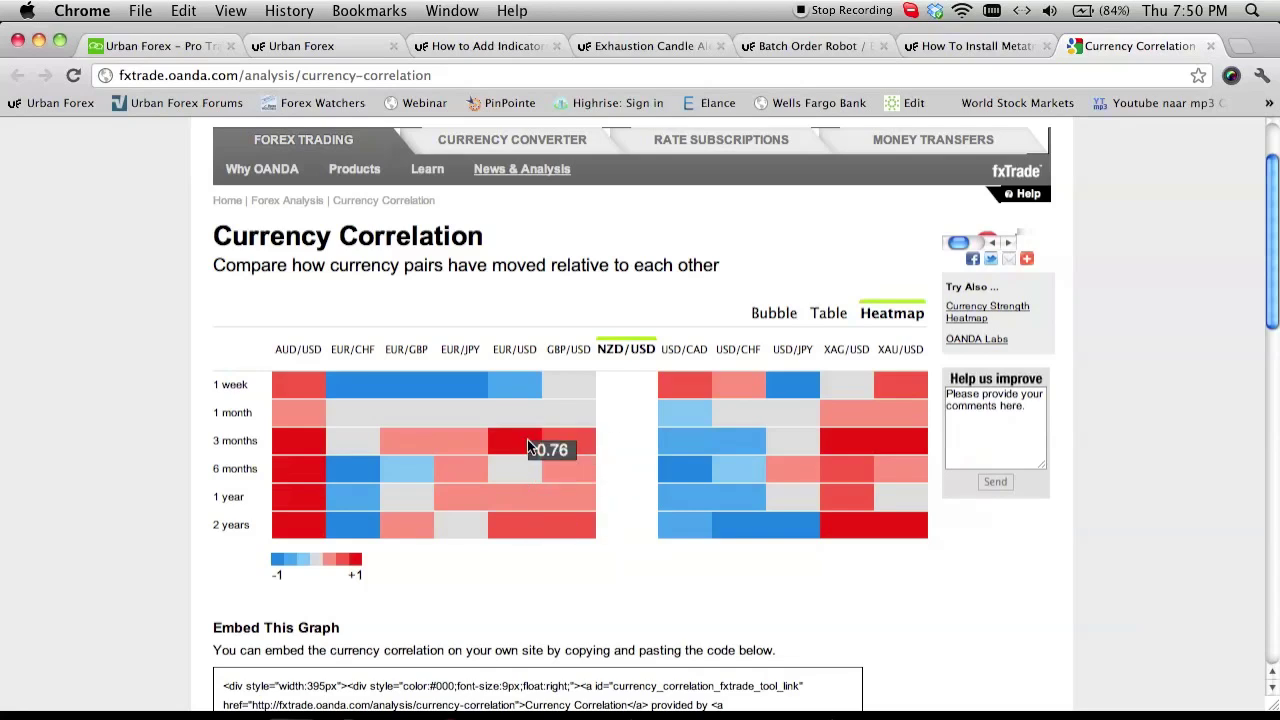
# Return to the AnyMeeting page and read back through the attendees' chat messages on exits, leading pairs and correlation down to the newest one
pyautogui.click(200, 47)
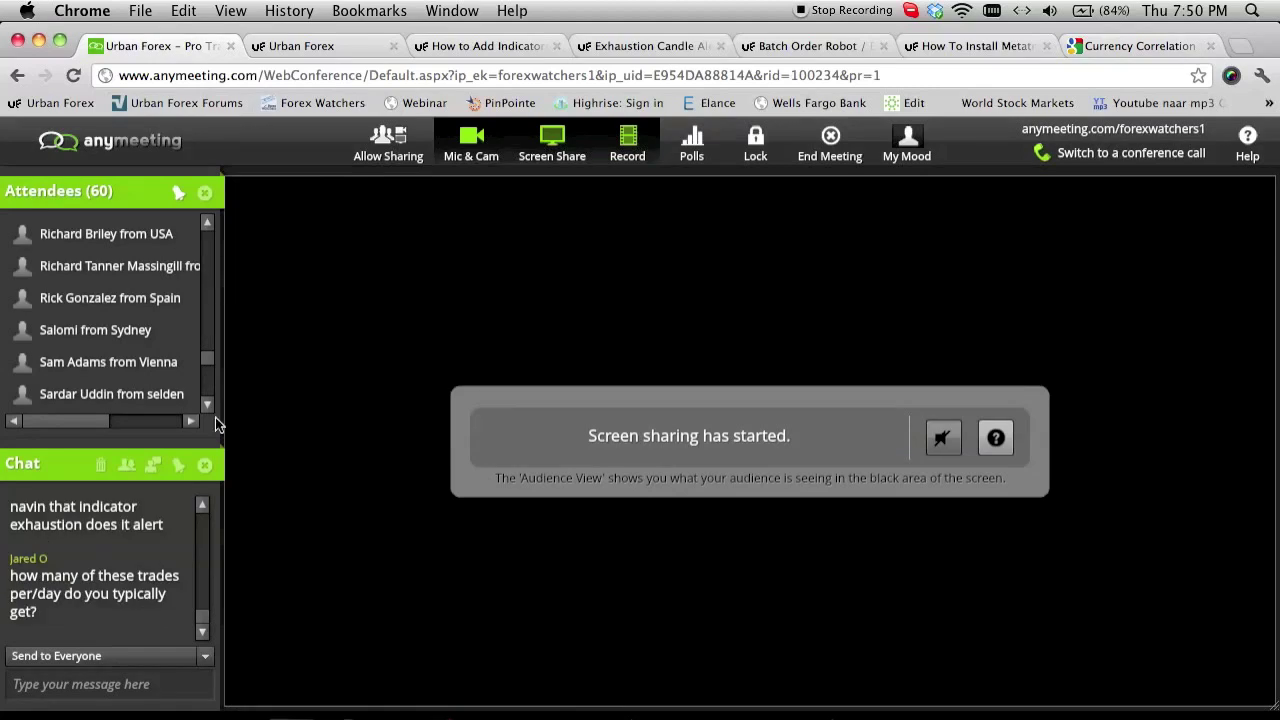
pyautogui.click(203, 507)
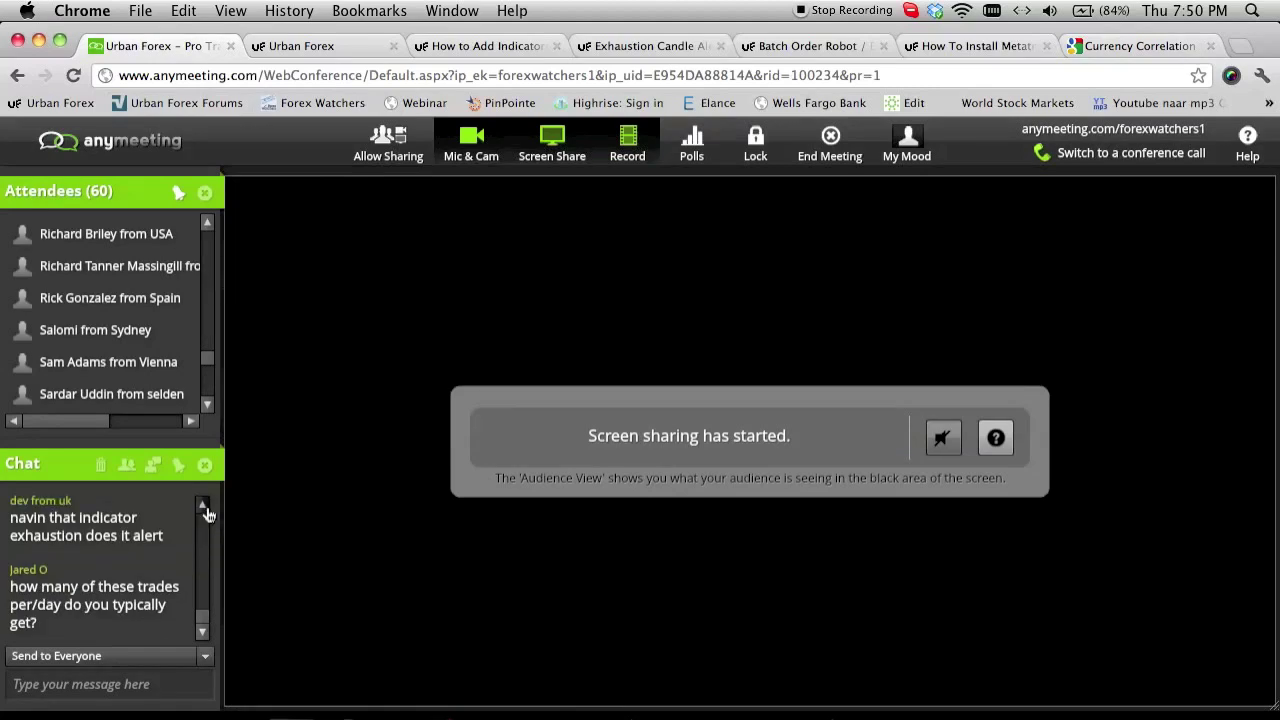
pyautogui.click(203, 507)
pyautogui.click(203, 507)
pyautogui.click(203, 507)
pyautogui.click(203, 507)
pyautogui.click(203, 507)
pyautogui.click(203, 507)
pyautogui.click(203, 507)
pyautogui.click(203, 507)
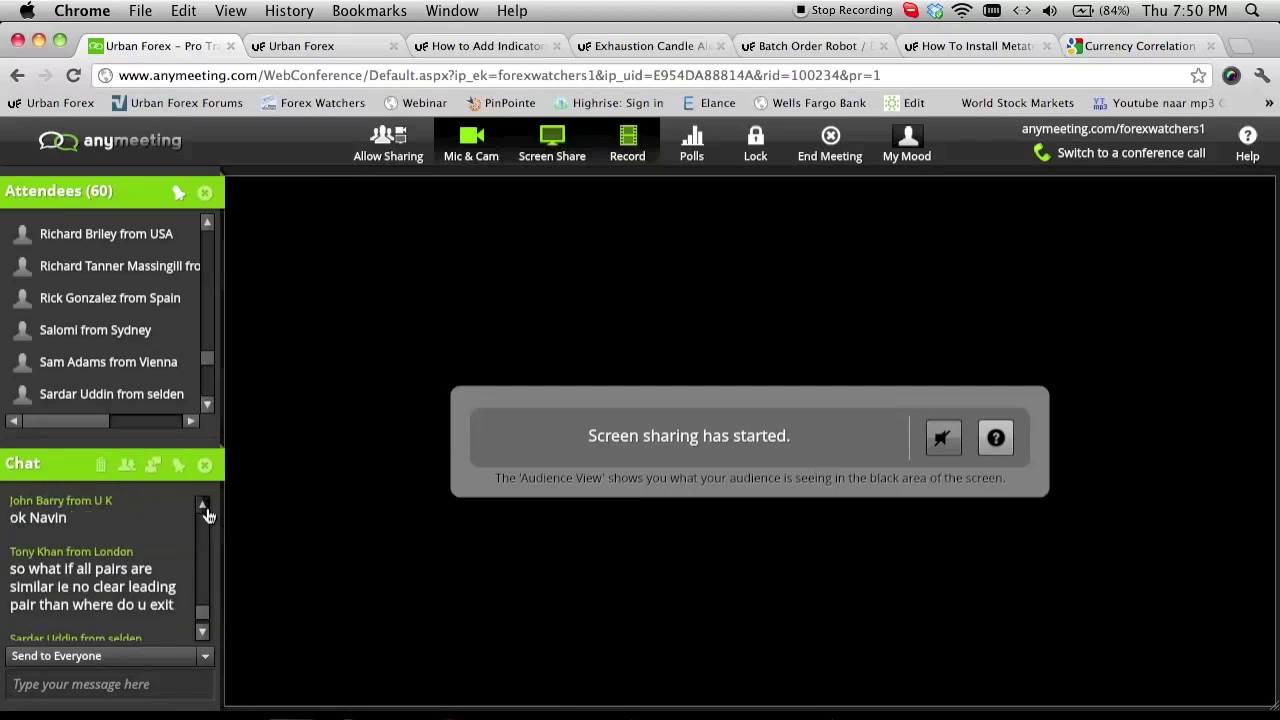
pyautogui.click(203, 507)
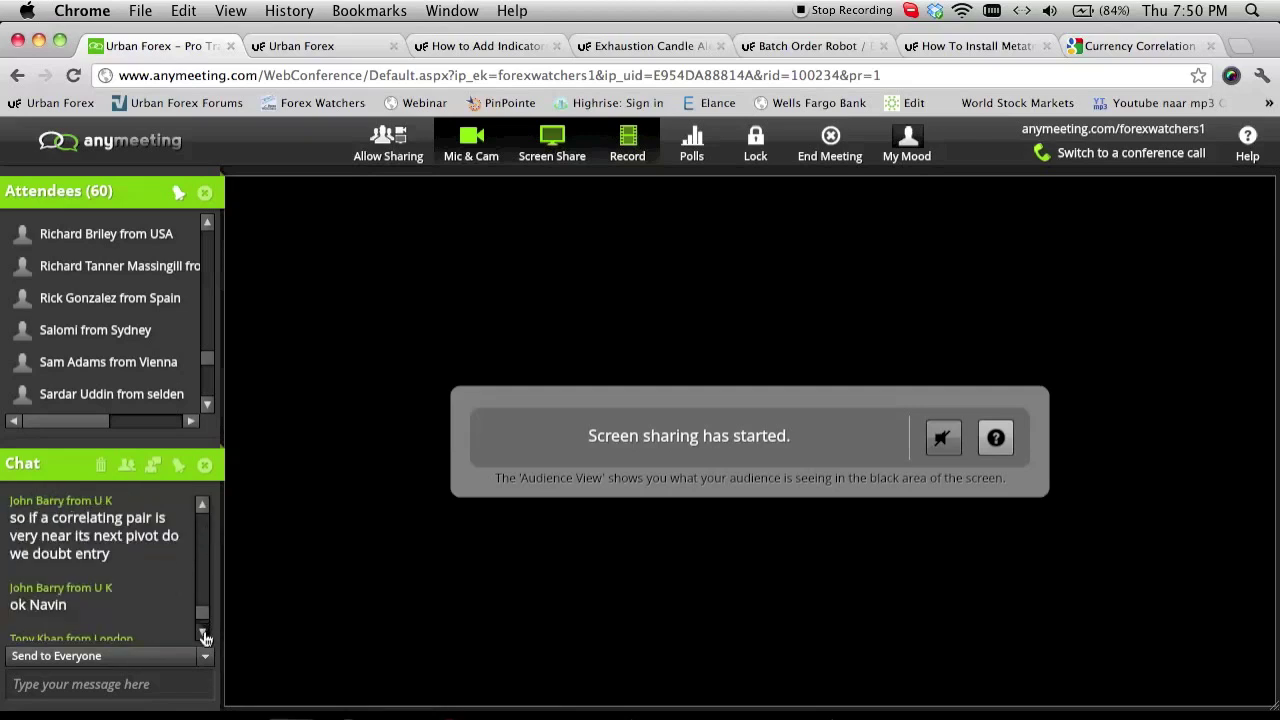
pyautogui.click(204, 636)
pyautogui.click(204, 636)
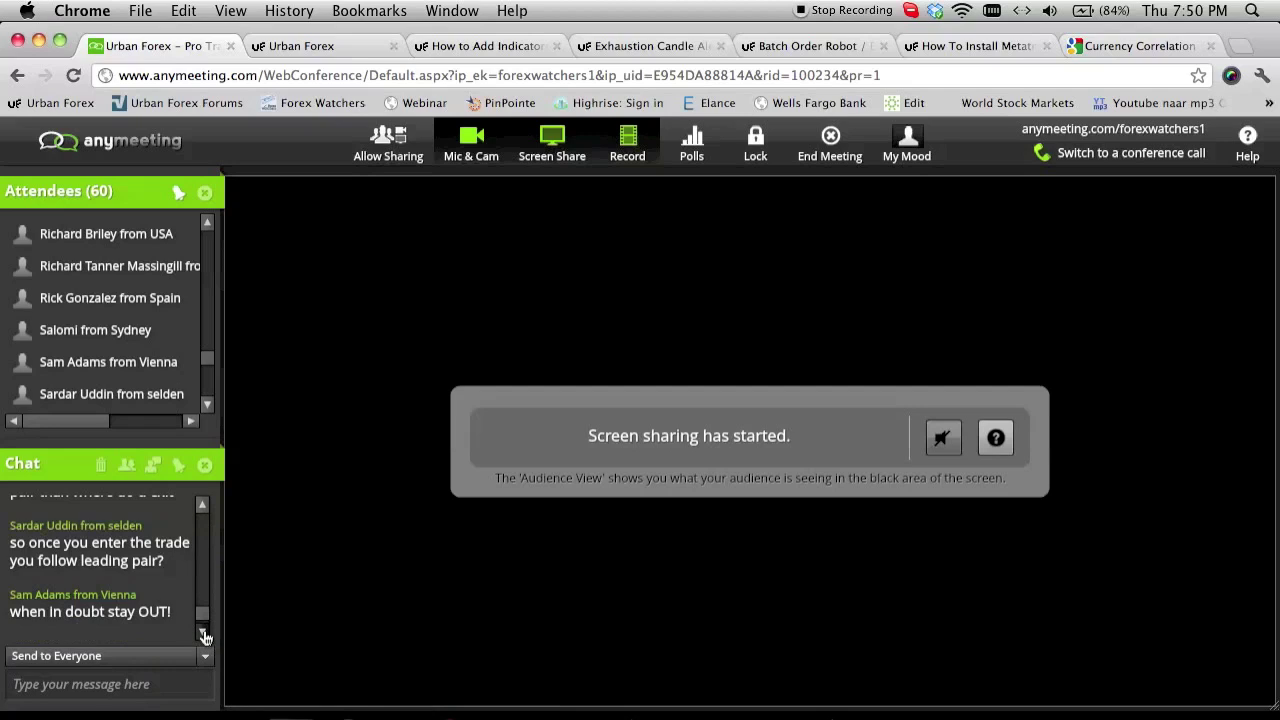
pyautogui.click(204, 636)
pyautogui.click(204, 636)
pyautogui.click(204, 636)
pyautogui.click(204, 636)
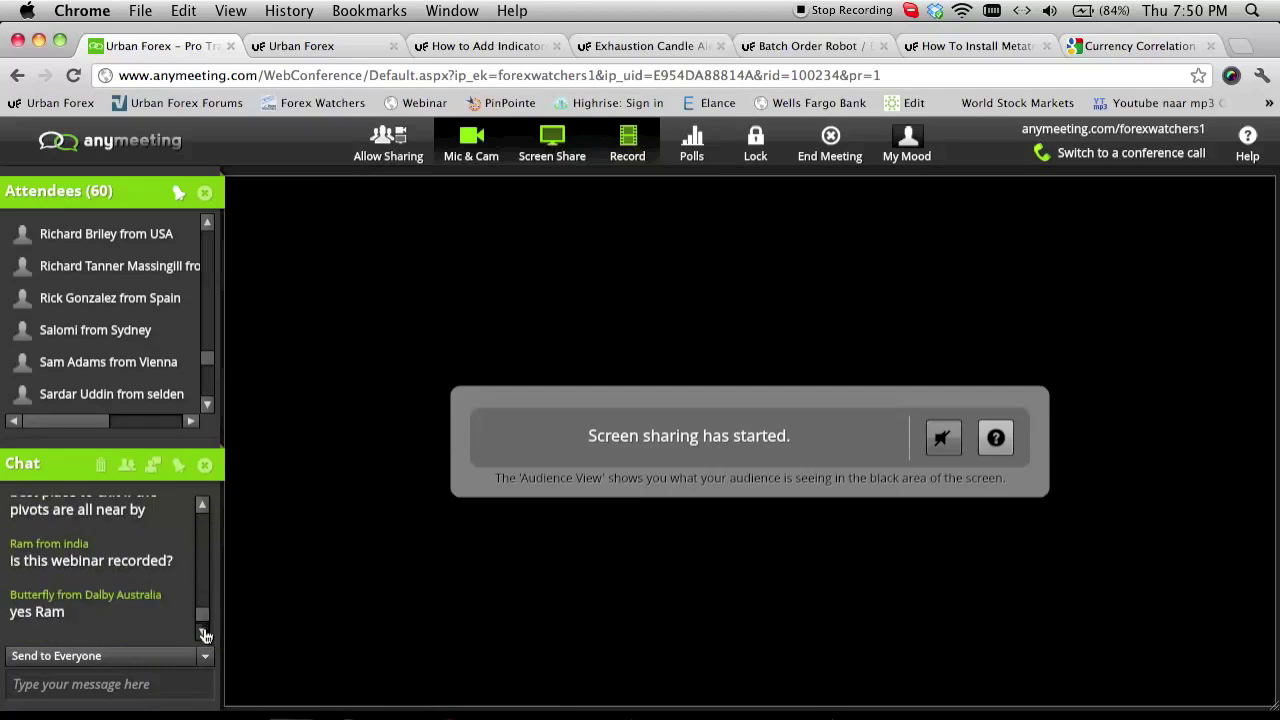
pyautogui.click(204, 636)
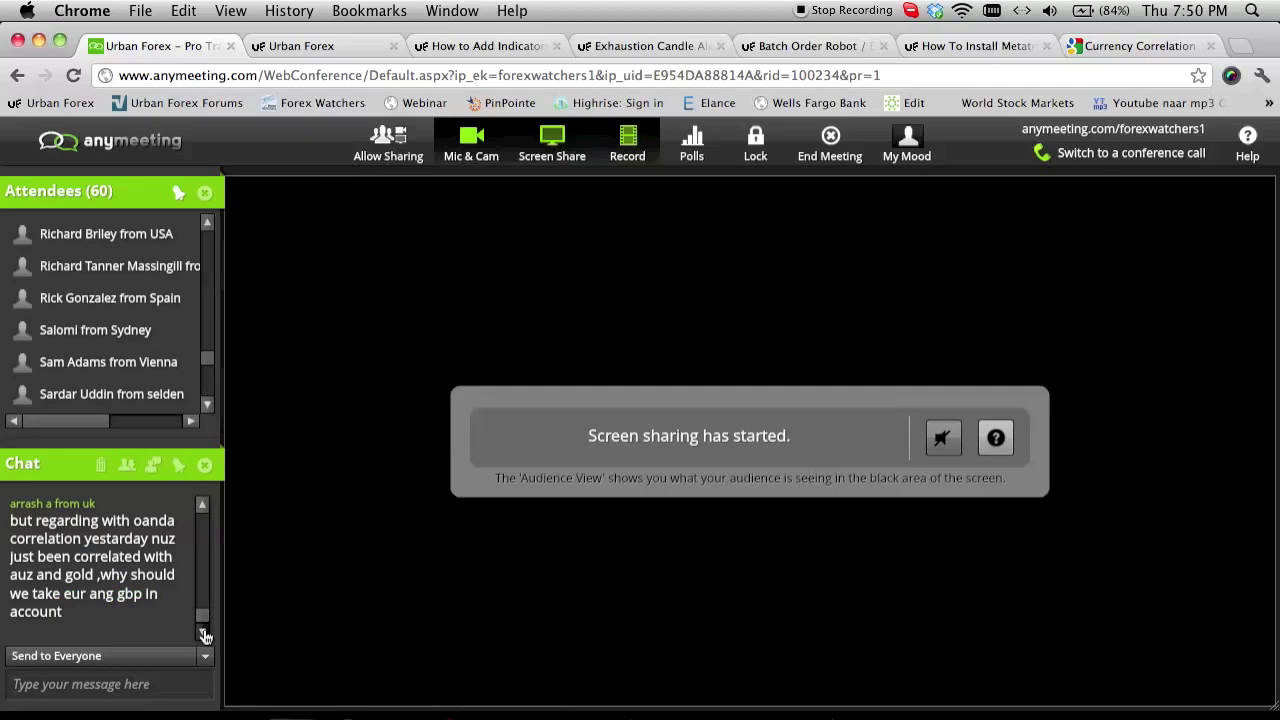
pyautogui.click(204, 636)
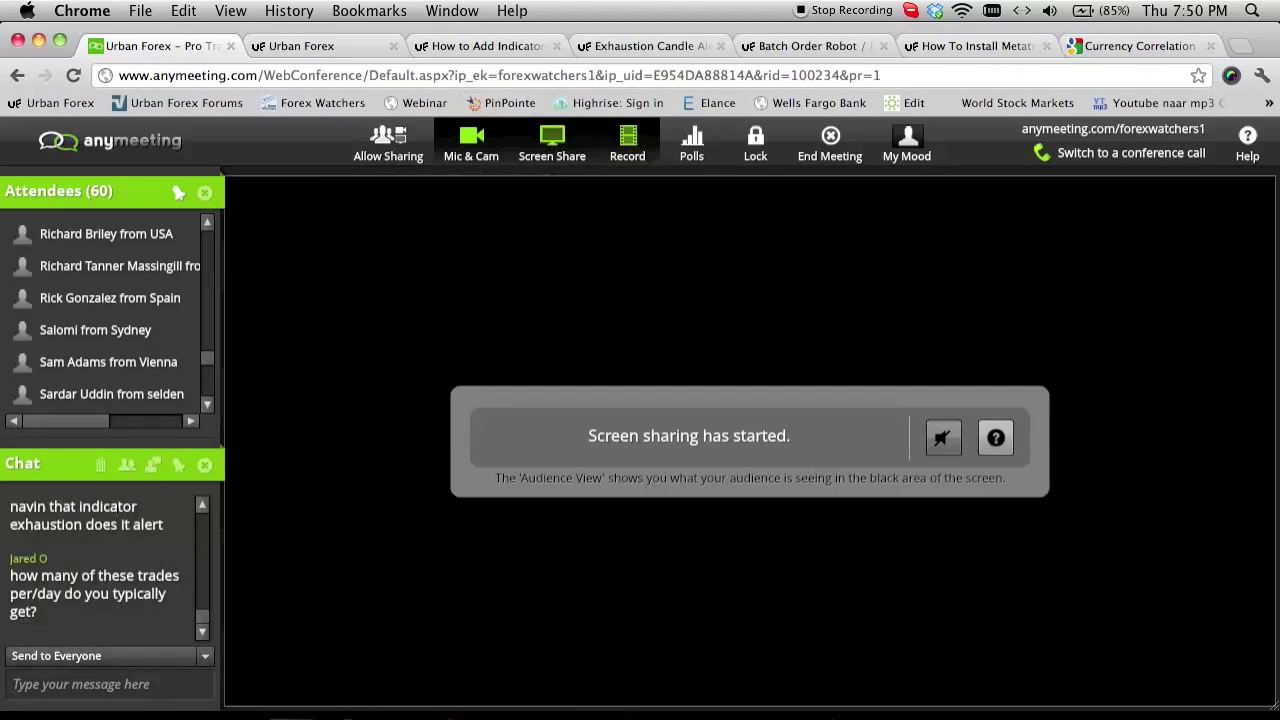
# Switch to the Urban Forex community site and look at its Main Room chat window
pyautogui.click(365, 47)
pyautogui.click(1112, 131)
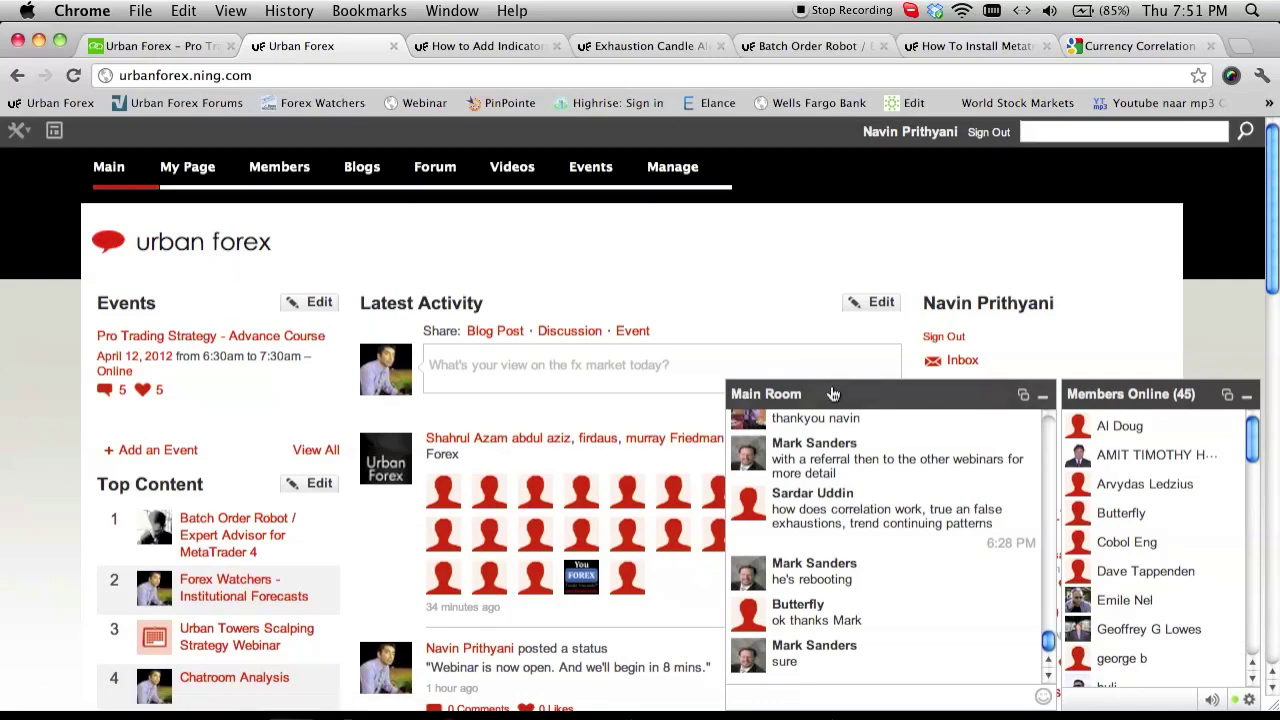
pyautogui.click(810, 690)
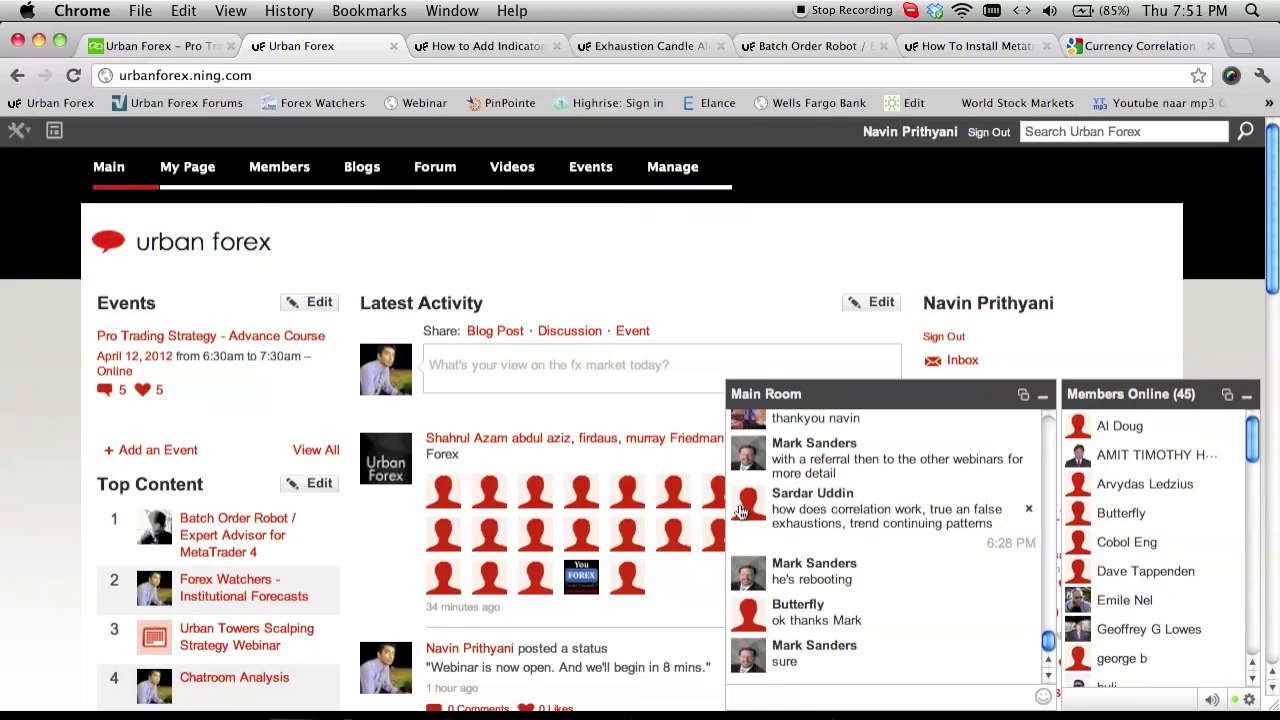
# Go back to the AnyMeeting page and read the attendees' newest chat messages
pyautogui.click(185, 52)
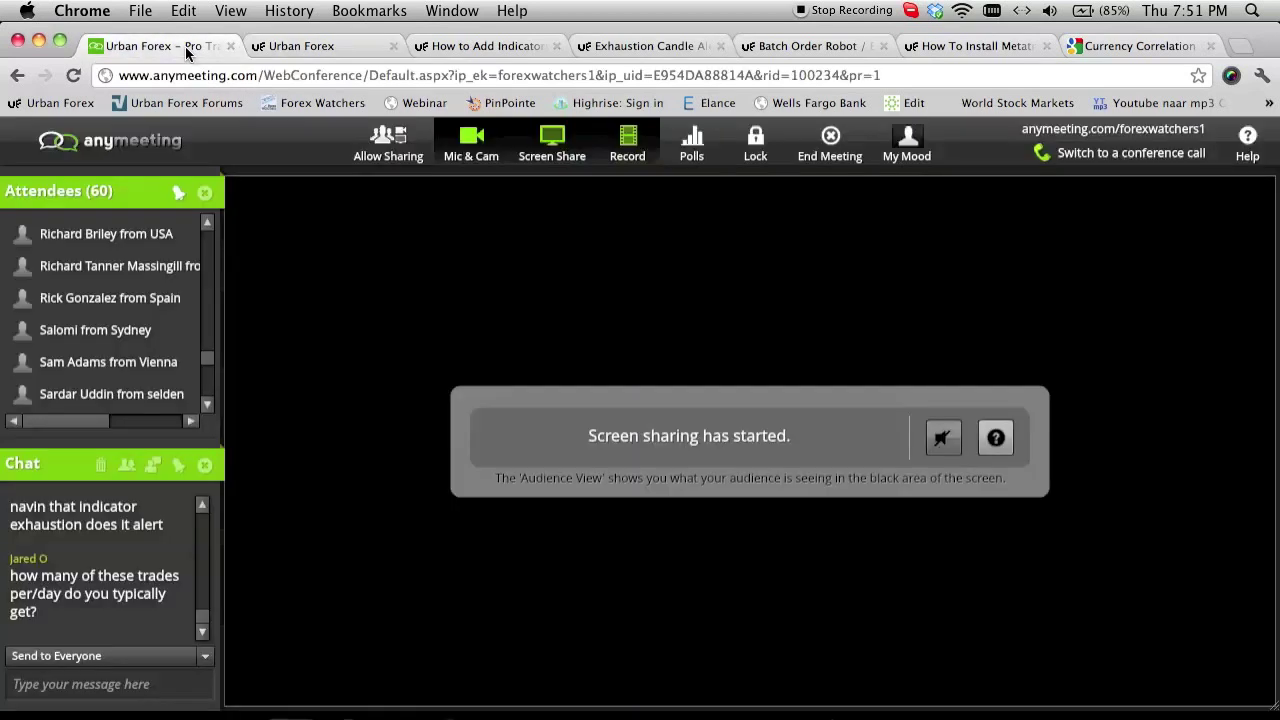
pyautogui.click(201, 506)
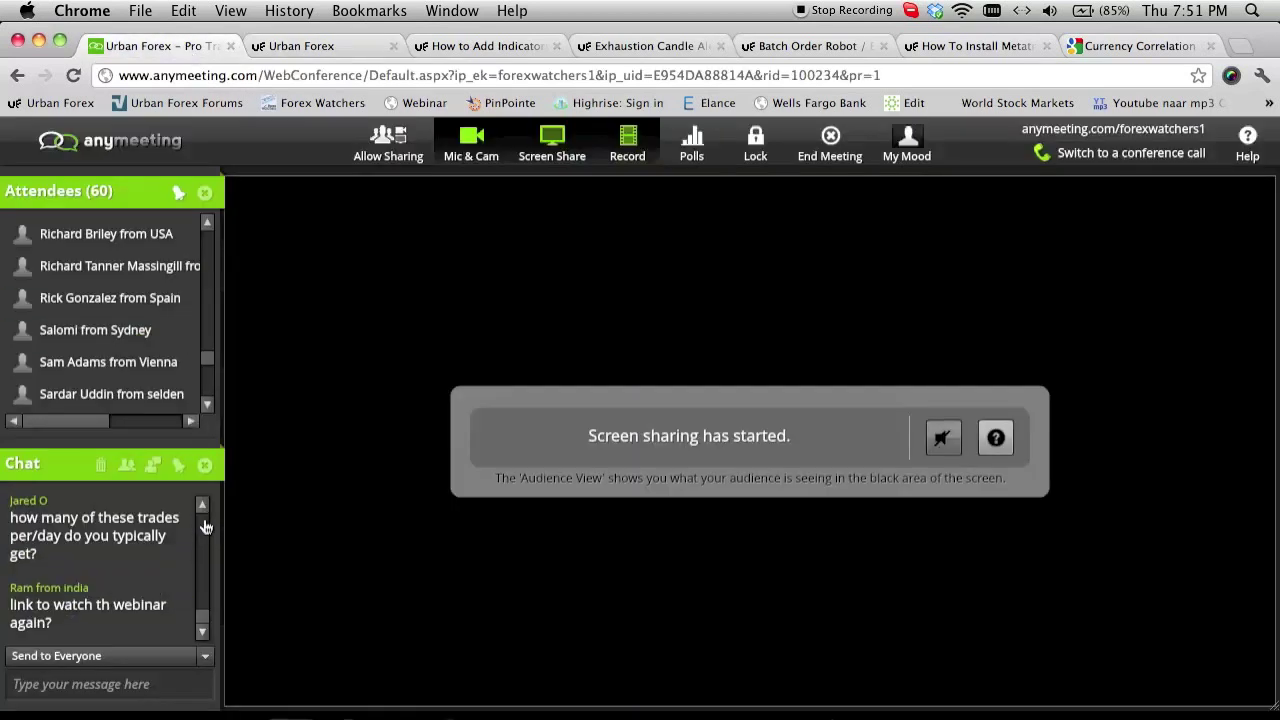
pyautogui.click(202, 632)
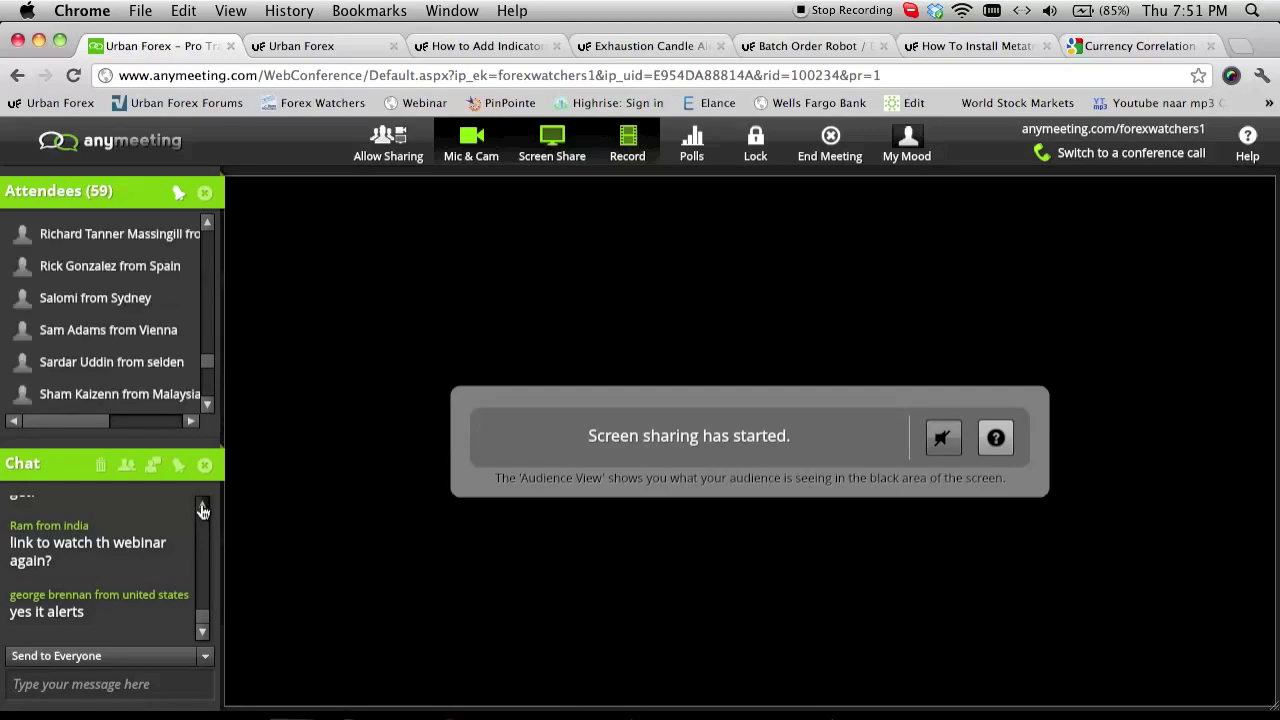
pyautogui.click(202, 506)
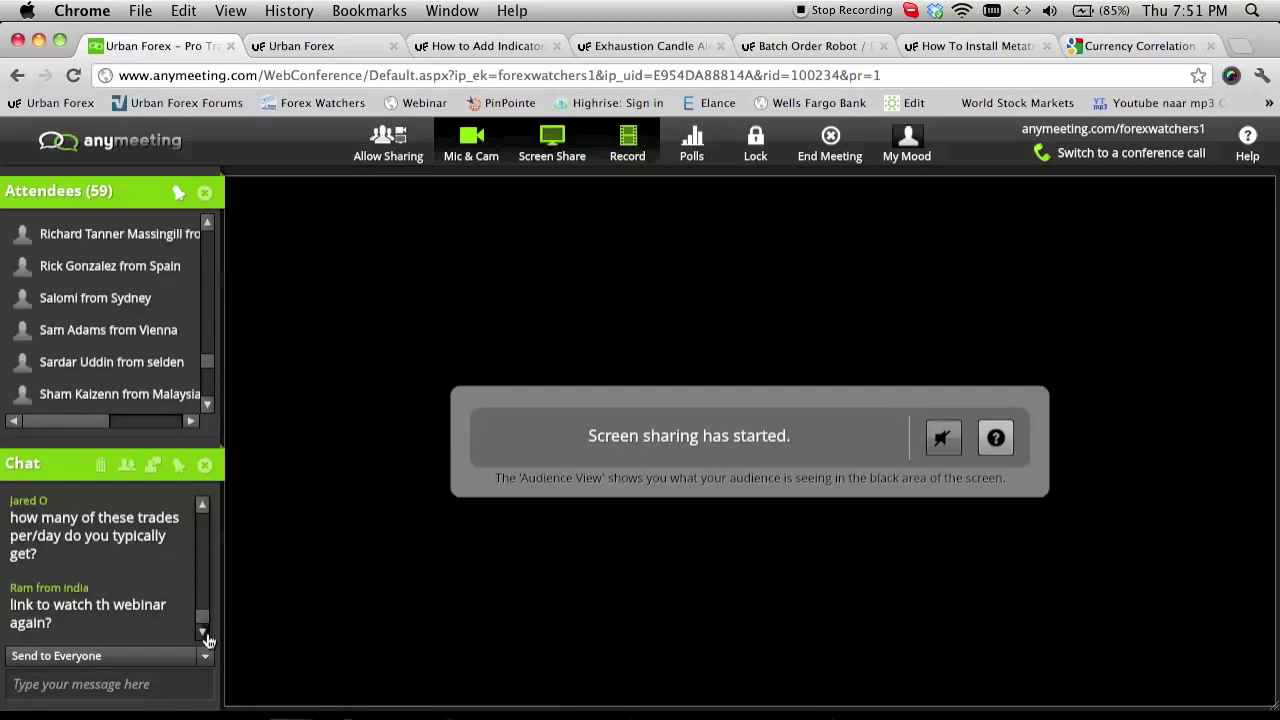
pyautogui.click(204, 634)
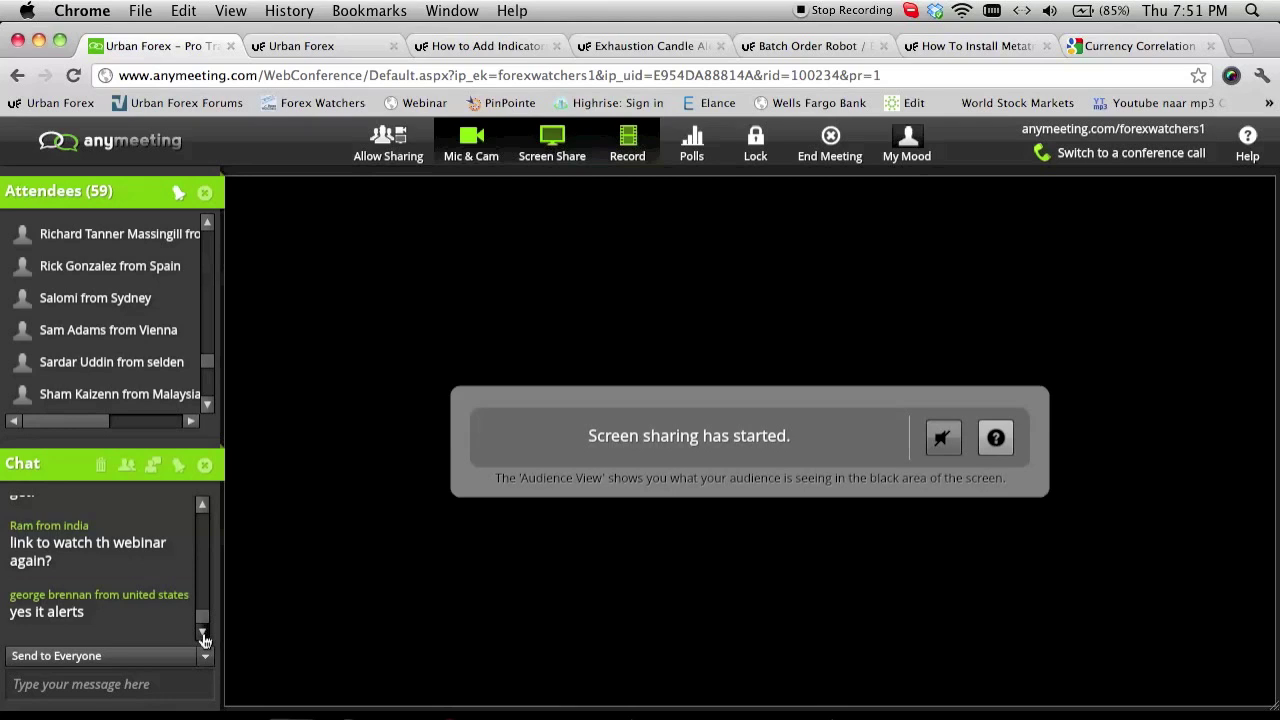
# Switch to MetaTrader 4 and place an up arrow below the 12 April 14:00 candle on the GBPUSD H1 chart
pyautogui.click(298, 714)
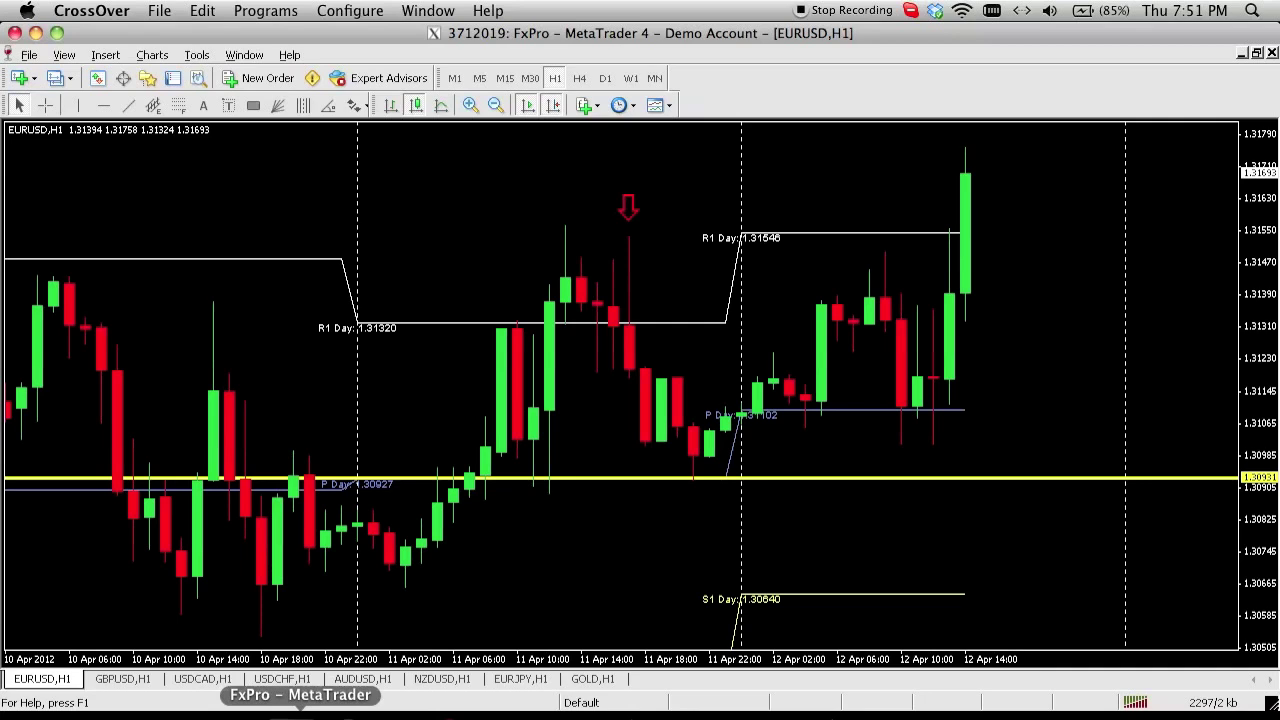
pyautogui.click(120, 679)
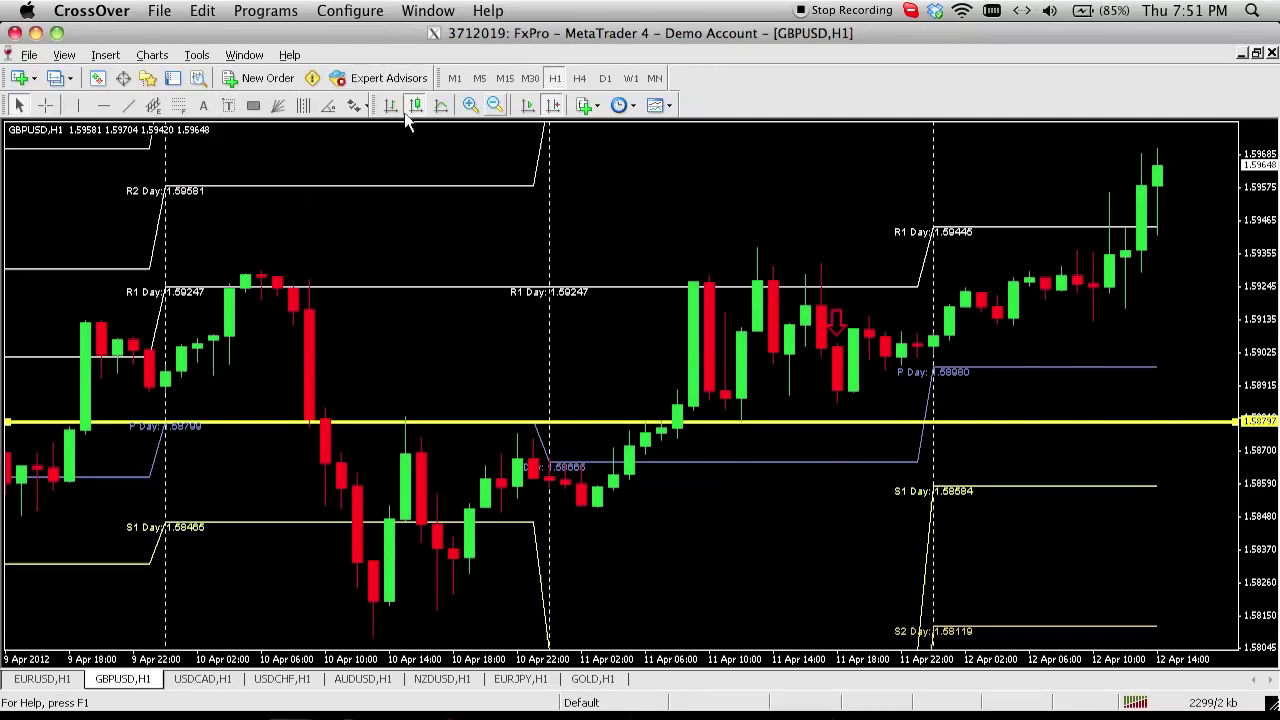
pyautogui.click(357, 105)
pyautogui.click(393, 178)
pyautogui.click(1157, 279)
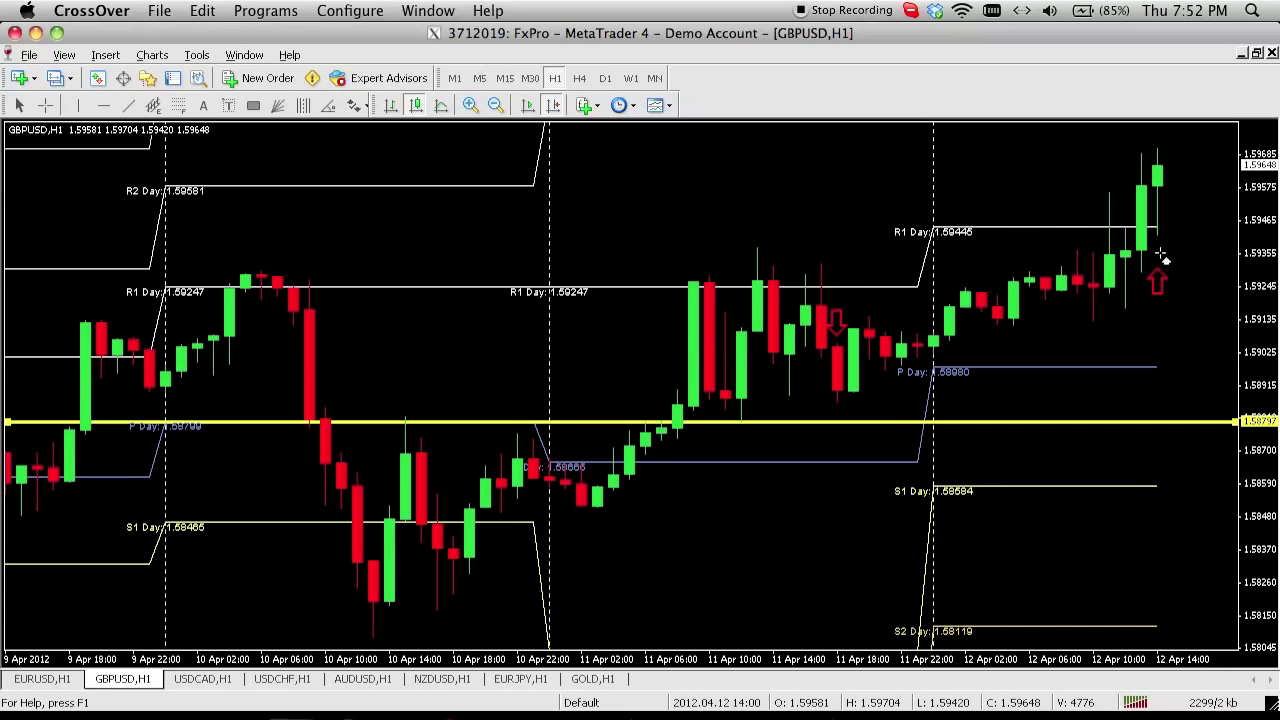
# Check the USDCAD H1 chart, and on USDCHF H1 place a horizontal line along the 12 April daily S1 level
pyautogui.click(185, 683)
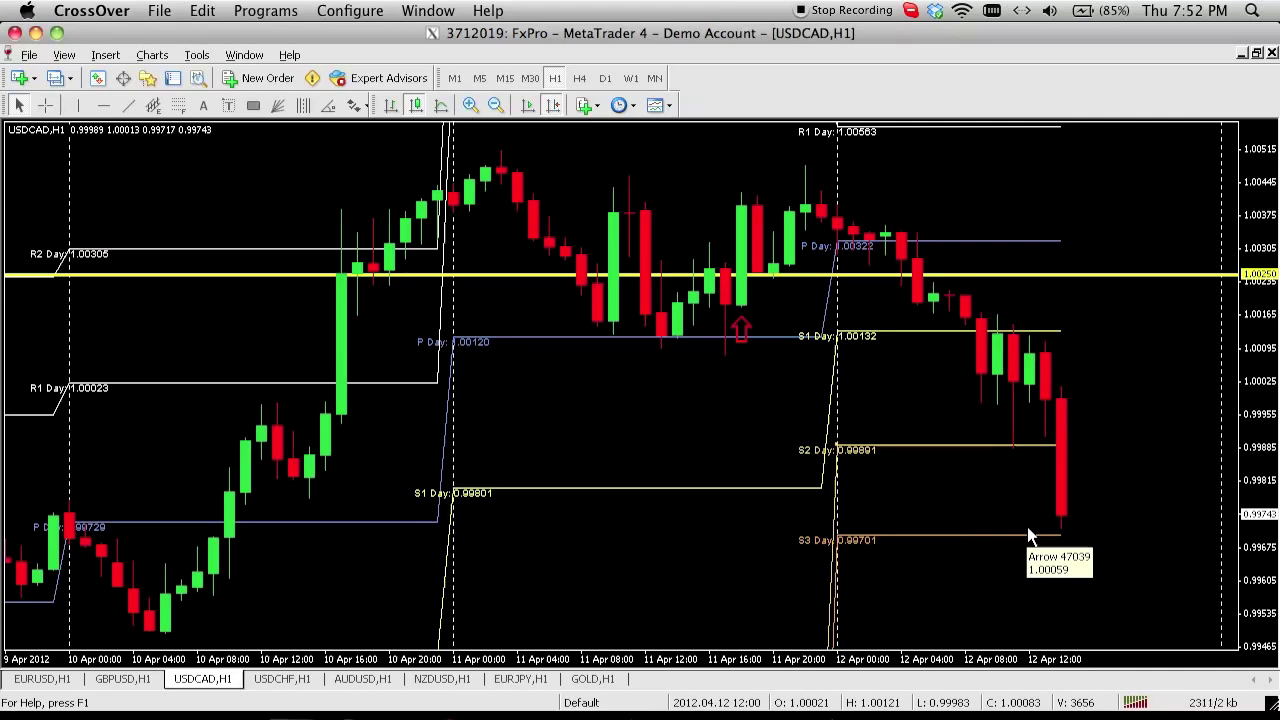
pyautogui.click(288, 680)
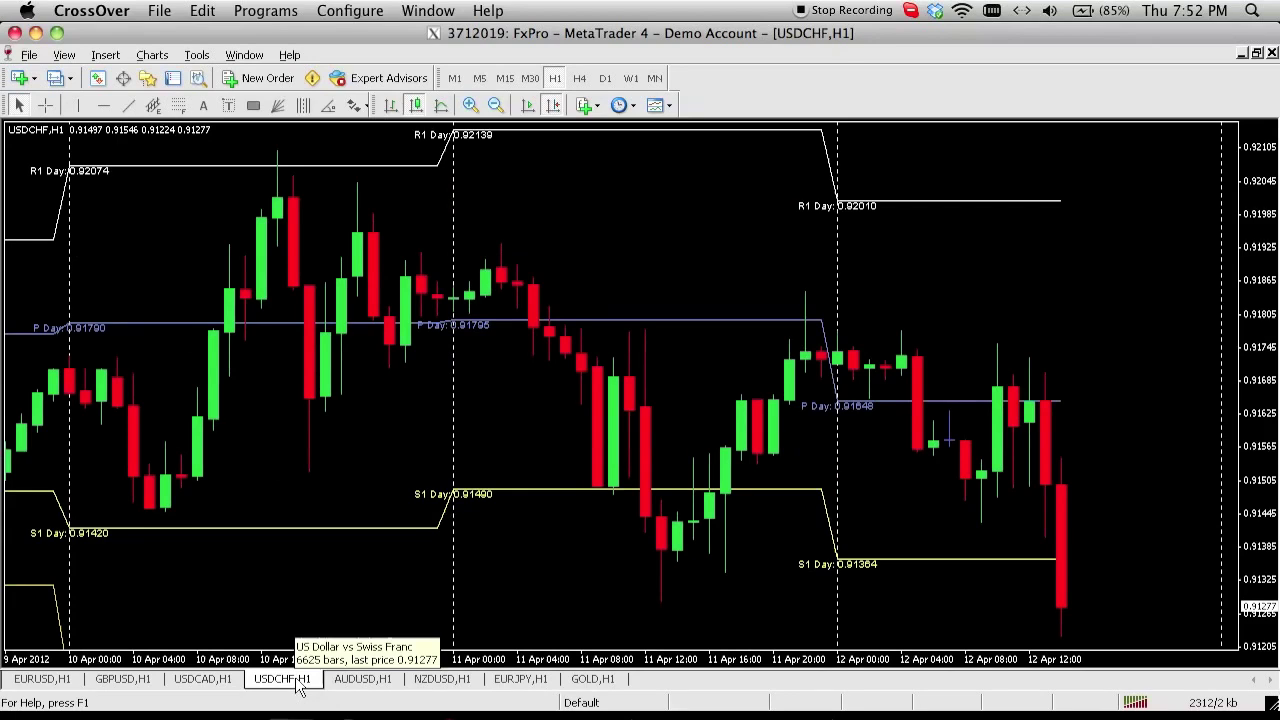
pyautogui.click(103, 105)
pyautogui.moveTo(910, 527); pyautogui.dragTo(1000, 558)
# Review the latest candles against the daily pivot levels on the AUDUSD, NZDUSD and EURJPY H1 charts
pyautogui.click(350, 679)
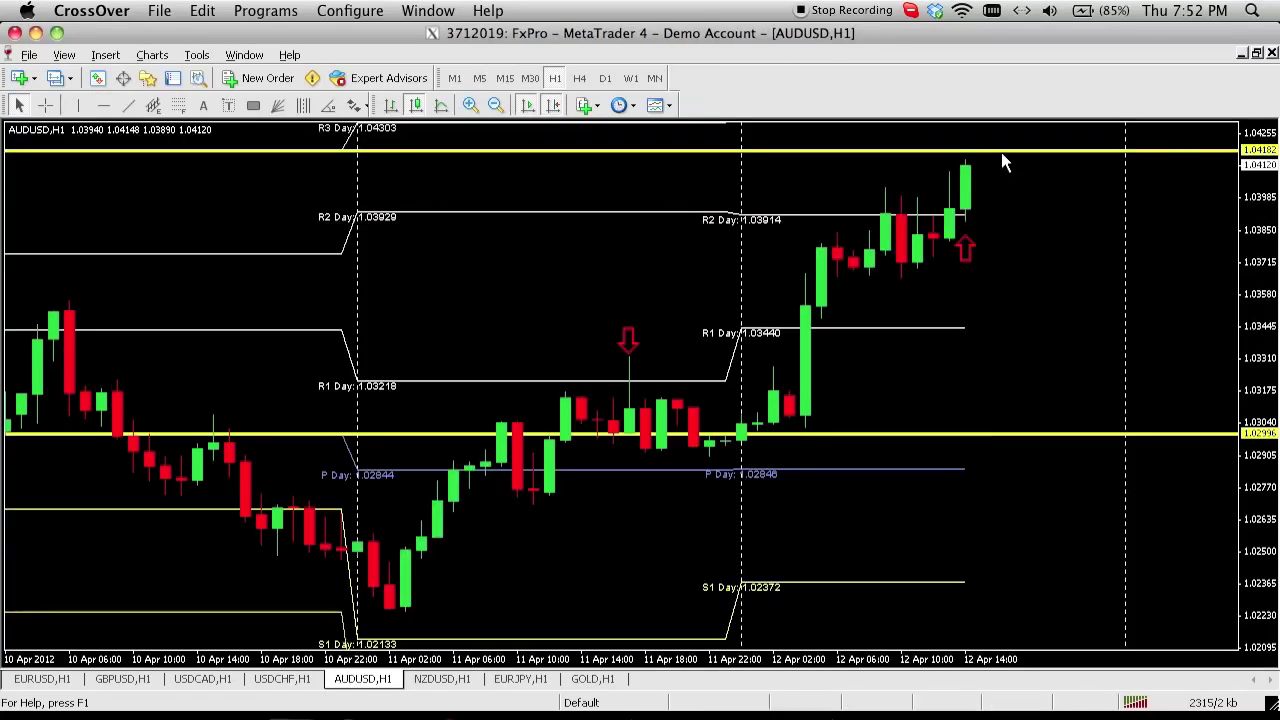
pyautogui.click(443, 680)
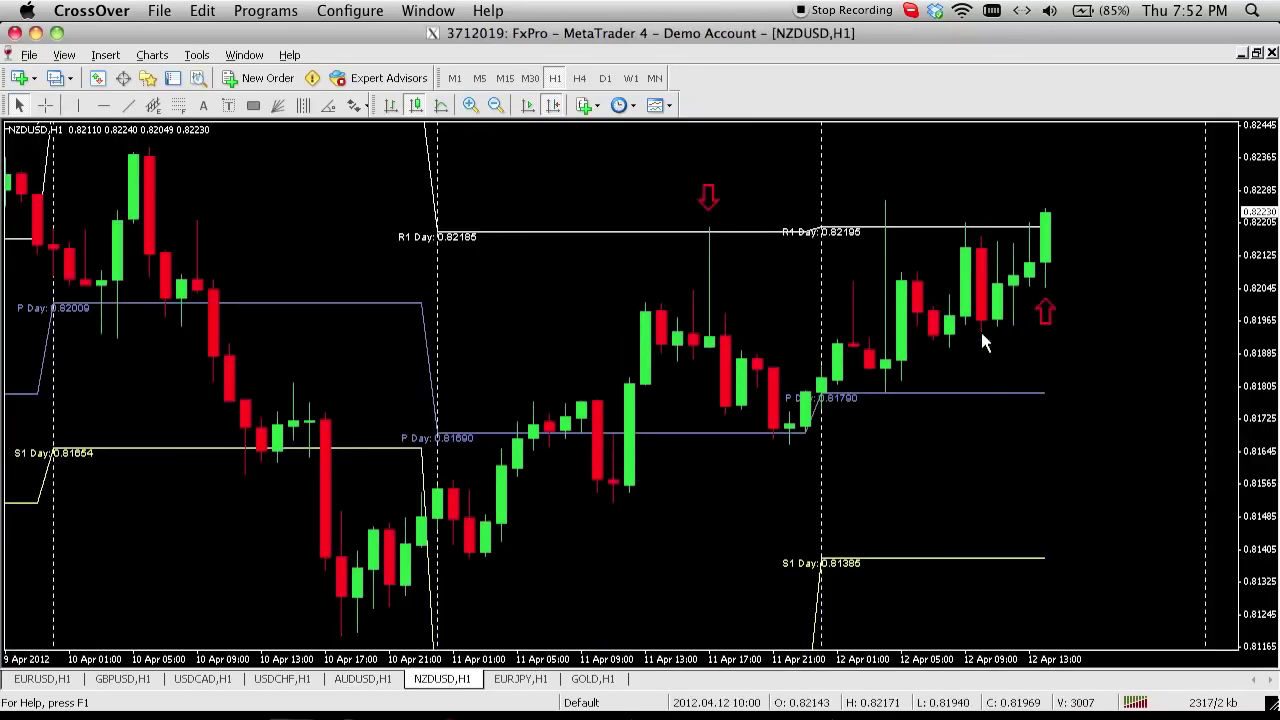
pyautogui.click(534, 679)
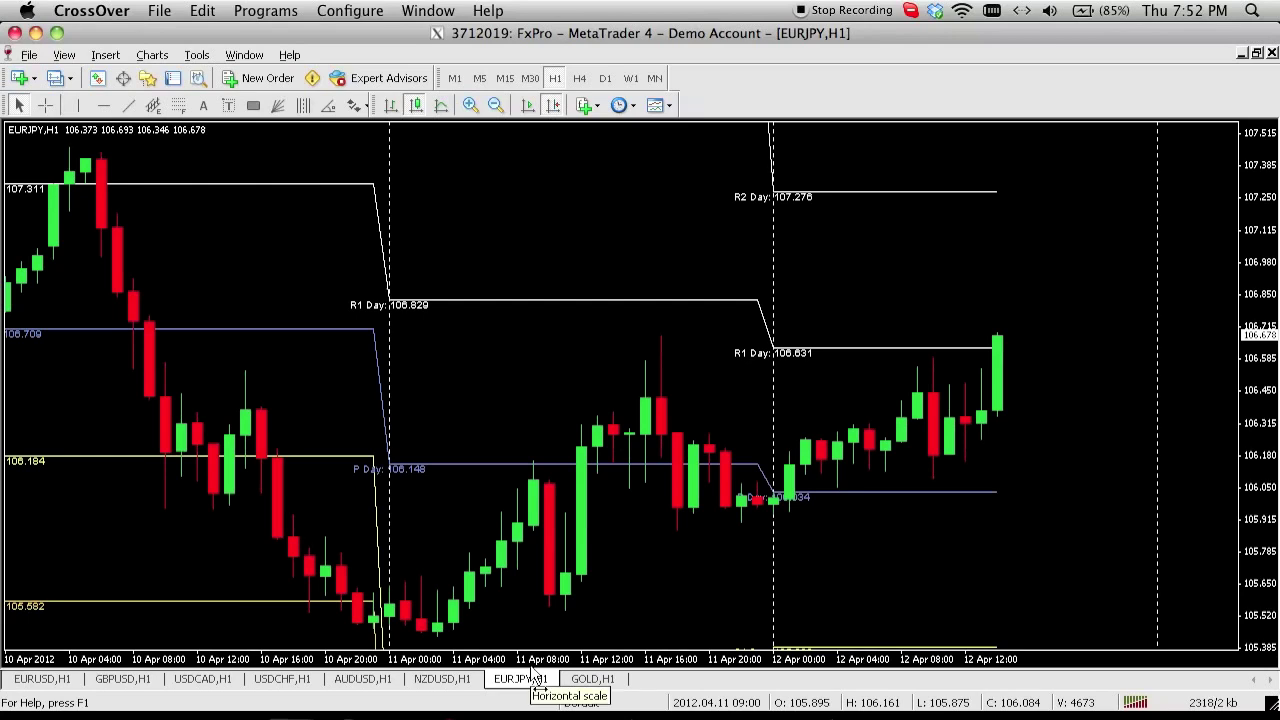
pyautogui.scroll(-1, 669, 567)
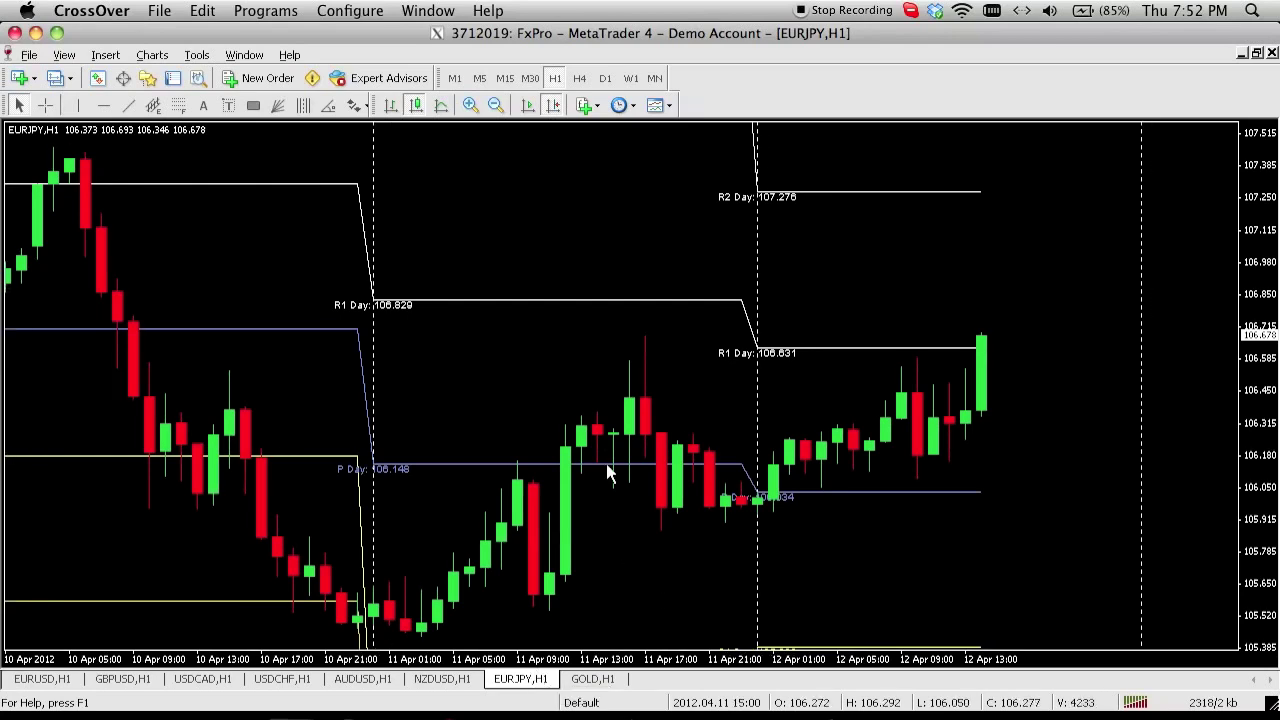
# On the GOLD H1 chart, place an up arrow below the latest 12 April candle
pyautogui.click(607, 680)
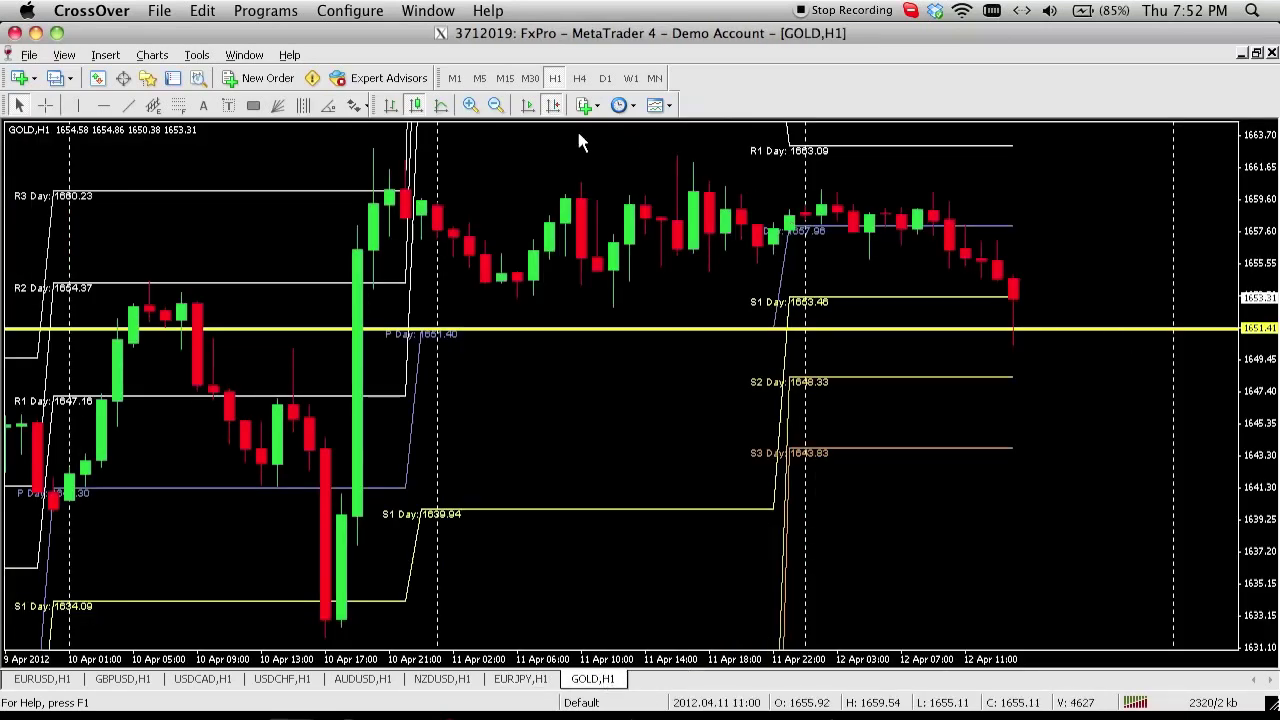
pyautogui.click(354, 105)
pyautogui.click(372, 176)
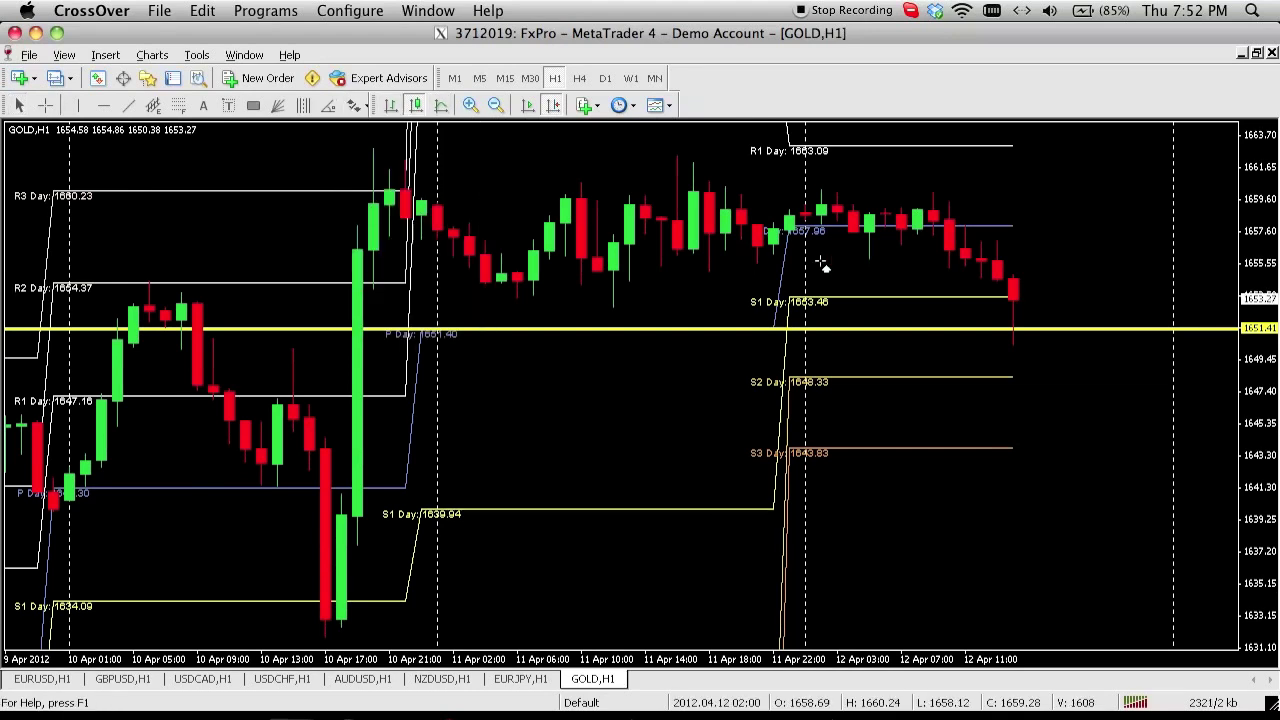
pyautogui.click(1013, 362)
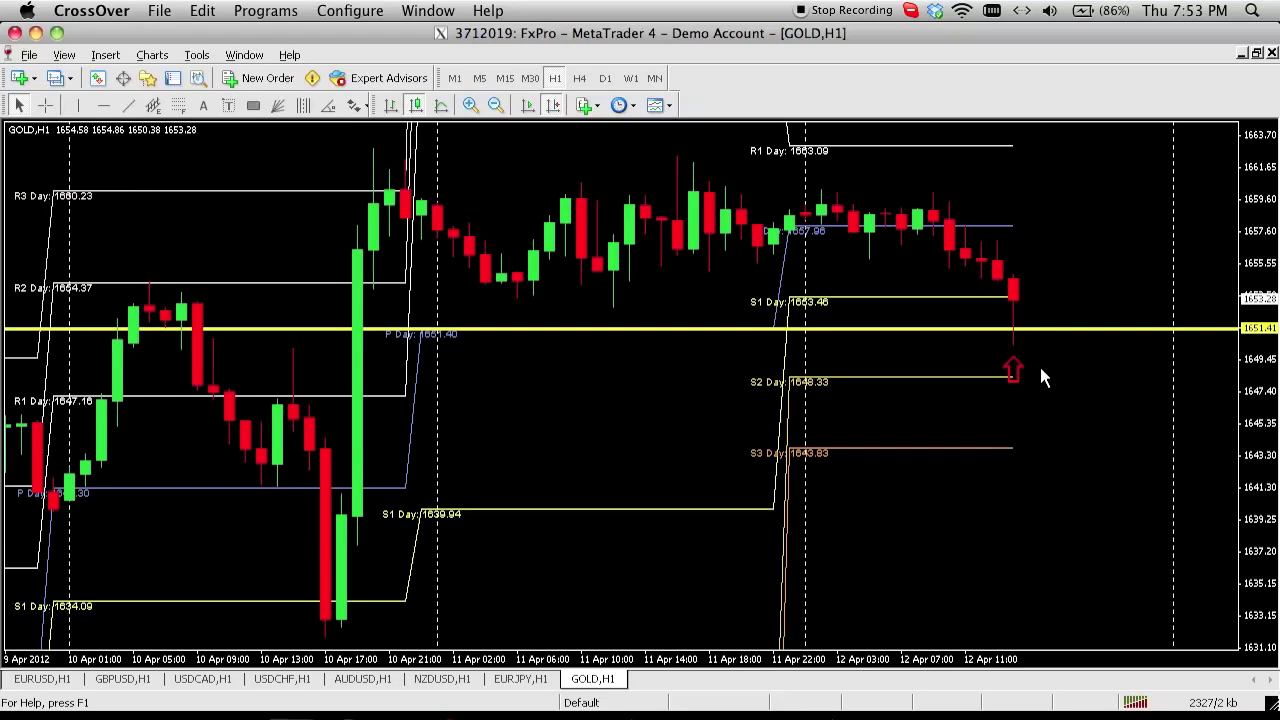
# Bring up the TextEdit notes, highlight the Gold (XAU/USD) entry in the pair list, and return to the GOLD H1 chart in MetaTrader 4
pyautogui.click(820, 712)
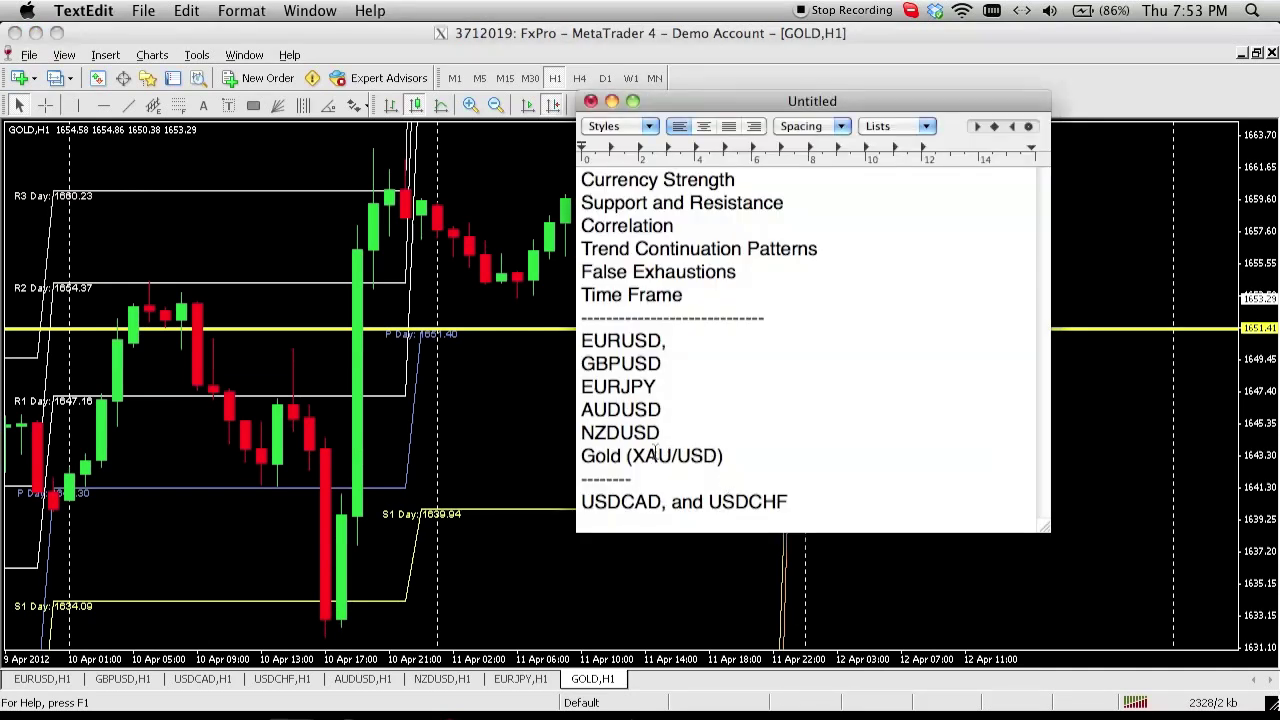
pyautogui.moveTo(587, 455); pyautogui.dragTo(730, 458)
pyautogui.click(730, 457)
pyautogui.click(1087, 432)
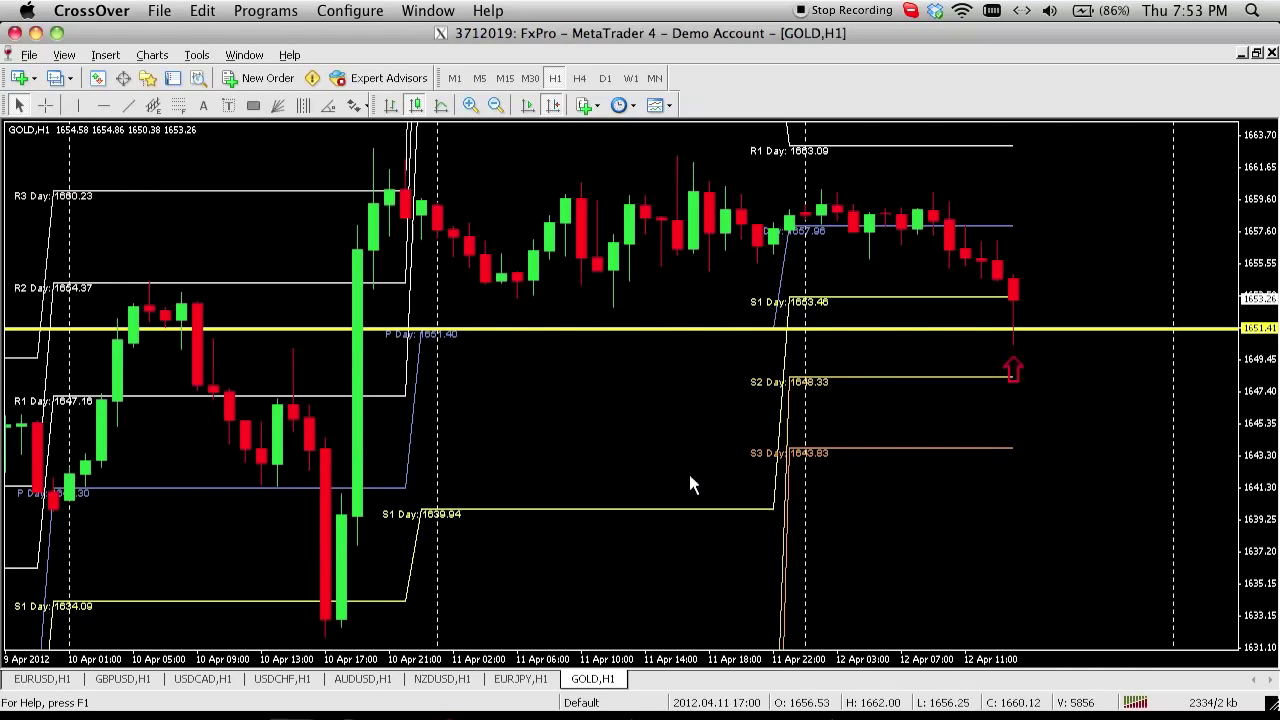
# Go back through the EURJPY, NZDUSD, AUDUSD, USDCHF, USDCAD and GBPUSD H1 charts, ending on the EURUSD H1 chart
pyautogui.click(508, 678)
pyautogui.click(452, 682)
pyautogui.click(372, 688)
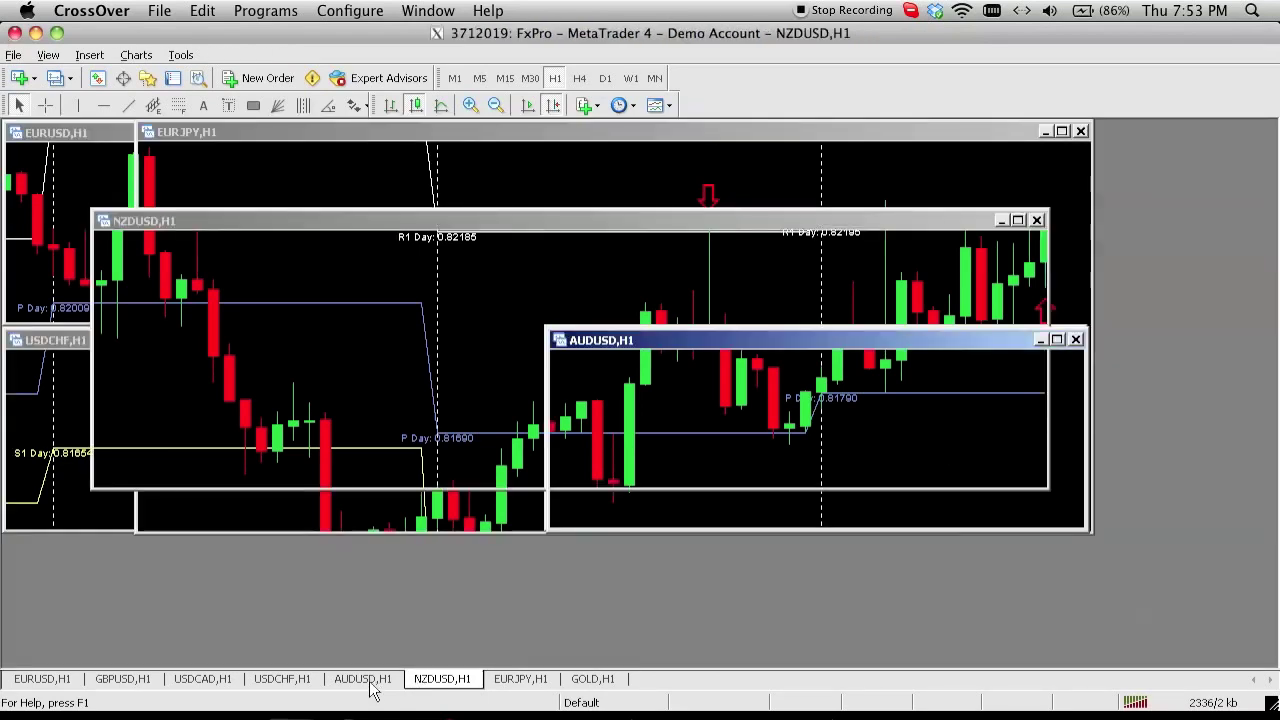
pyautogui.click(298, 681)
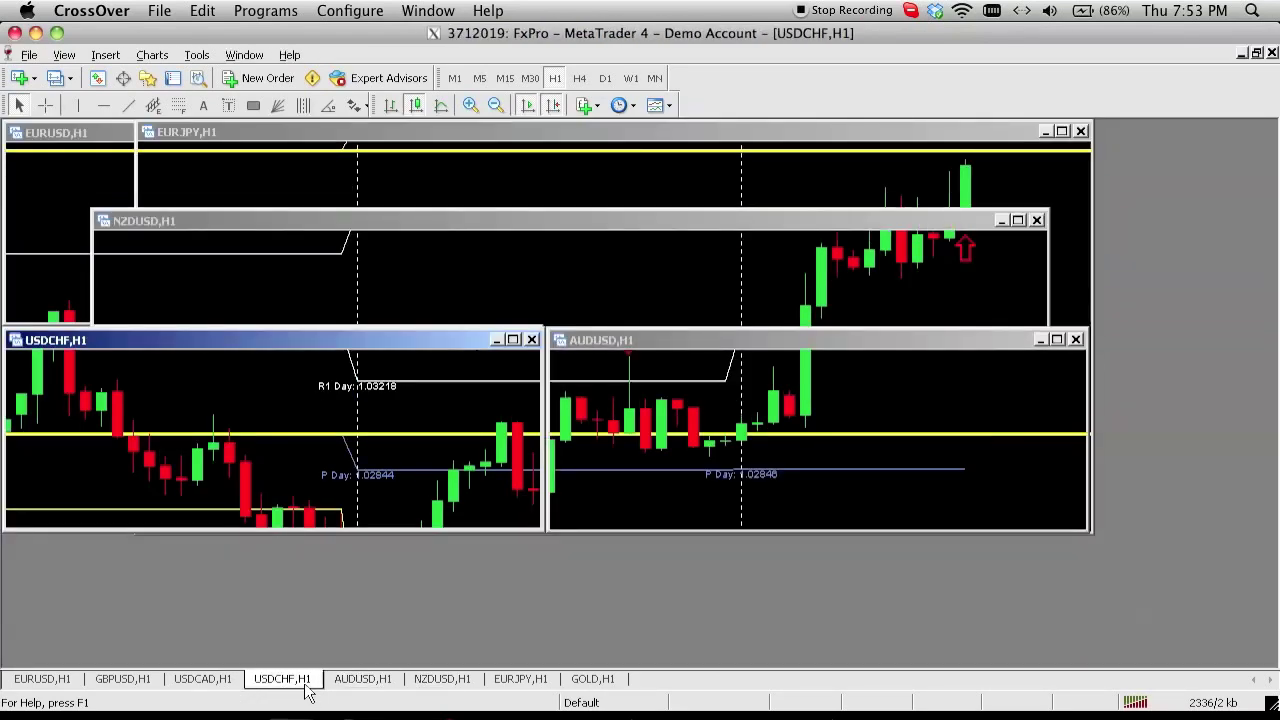
pyautogui.click(222, 682)
pyautogui.click(140, 682)
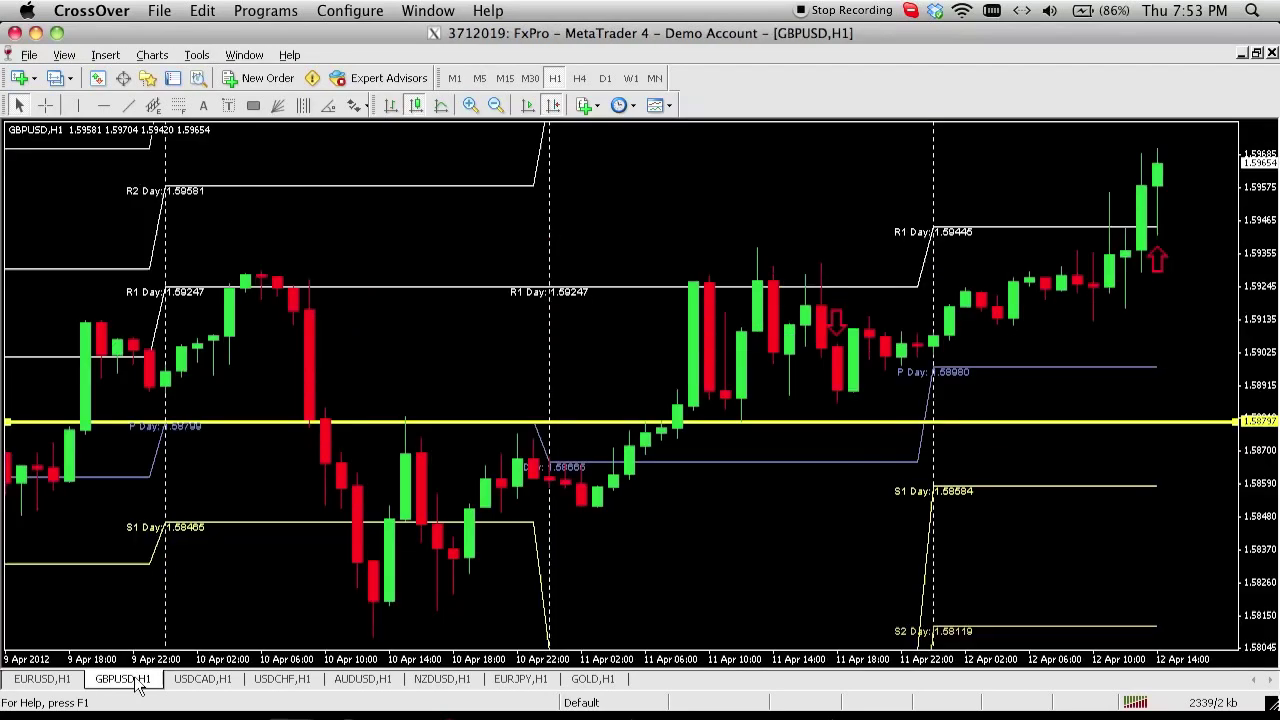
pyautogui.click(70, 682)
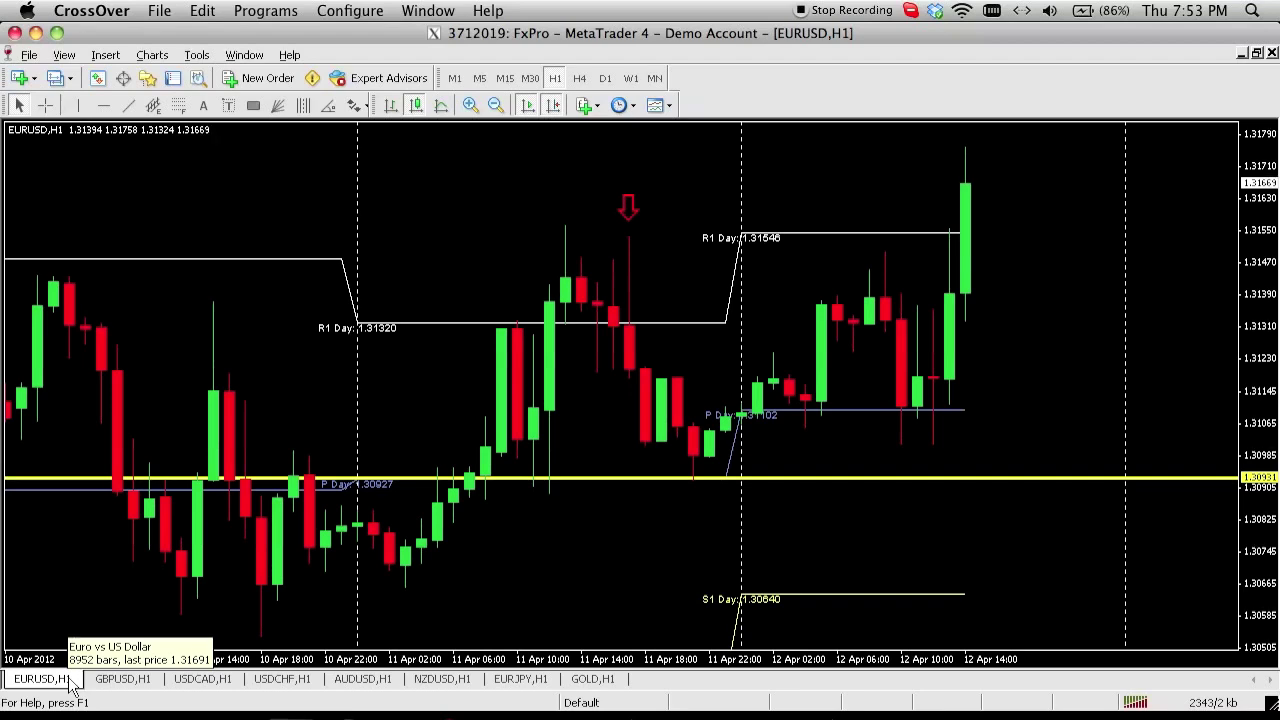
# Review the latest candles on the GBPUSD, USDCAD, USDCHF, AUDUSD and NZDUSD H1 charts in turn
pyautogui.click(108, 682)
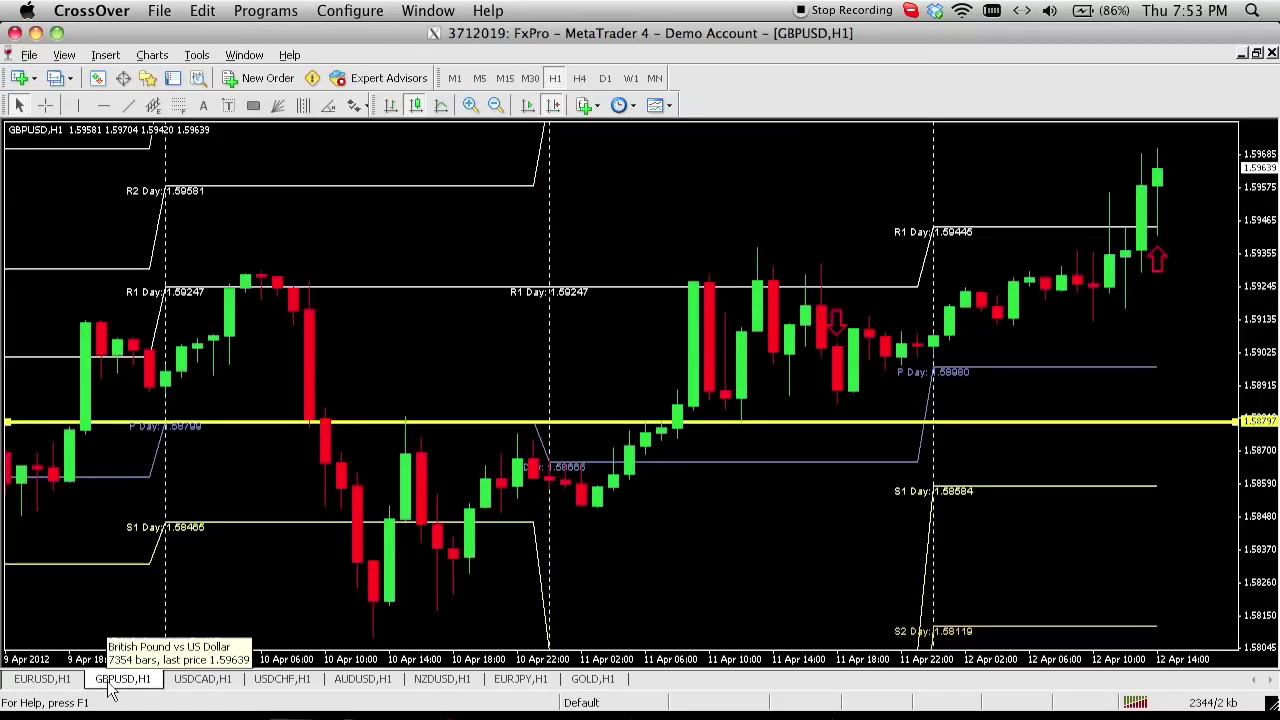
pyautogui.click(190, 684)
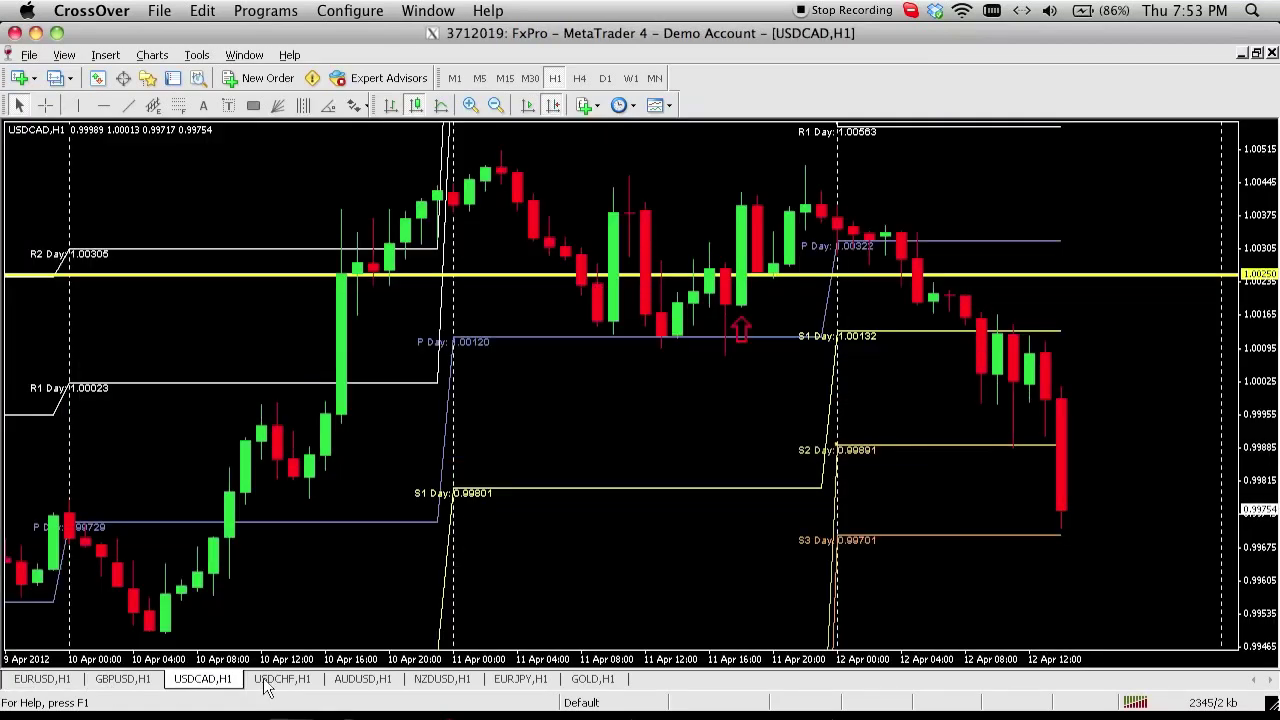
pyautogui.click(272, 683)
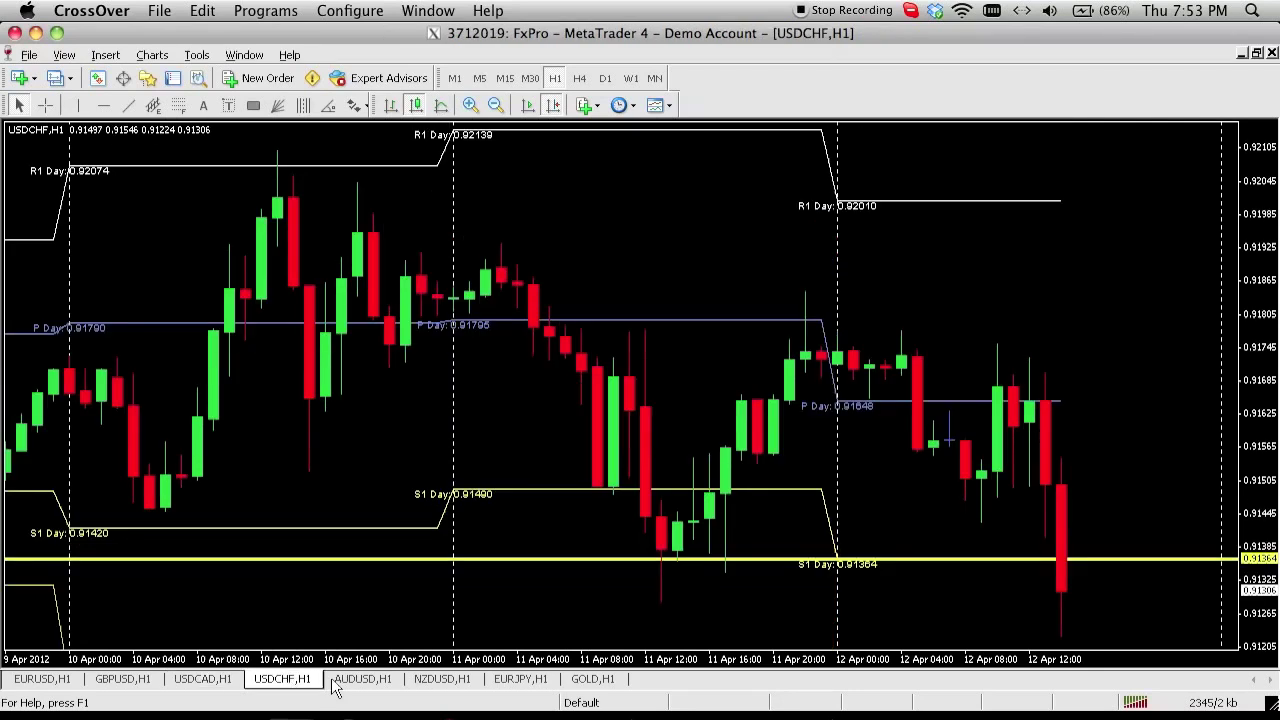
pyautogui.click(352, 684)
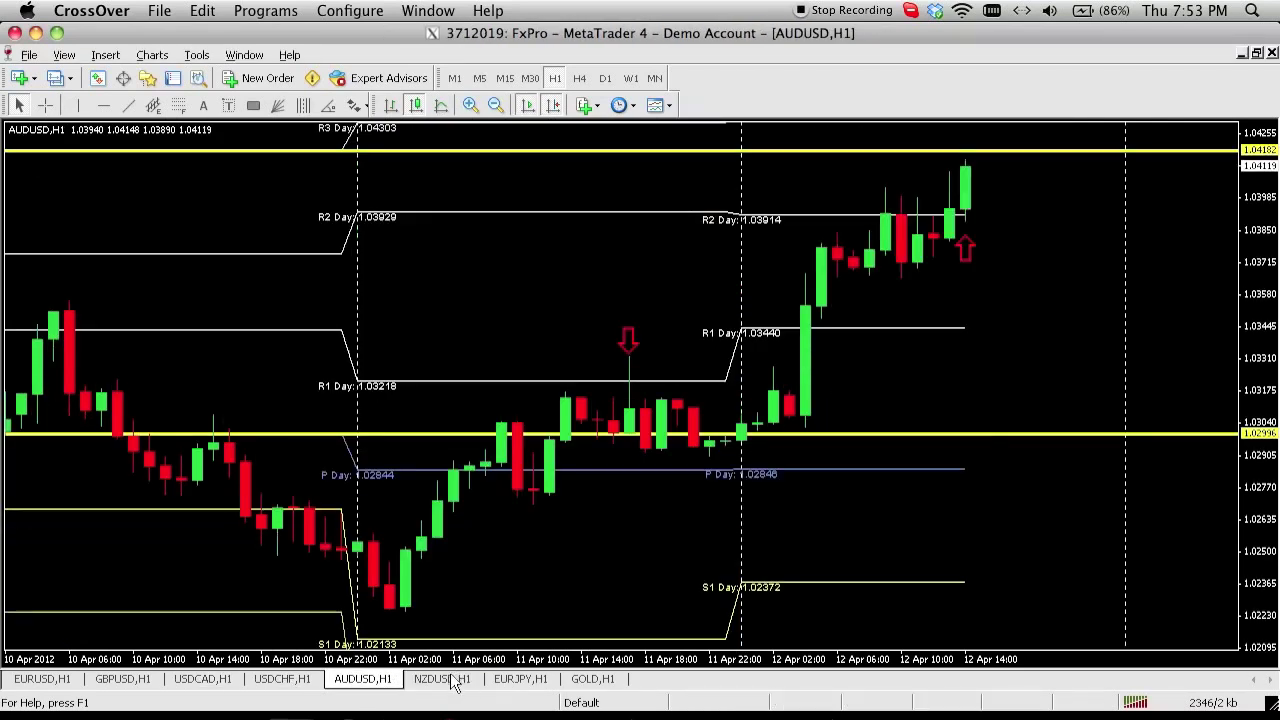
pyautogui.click(462, 685)
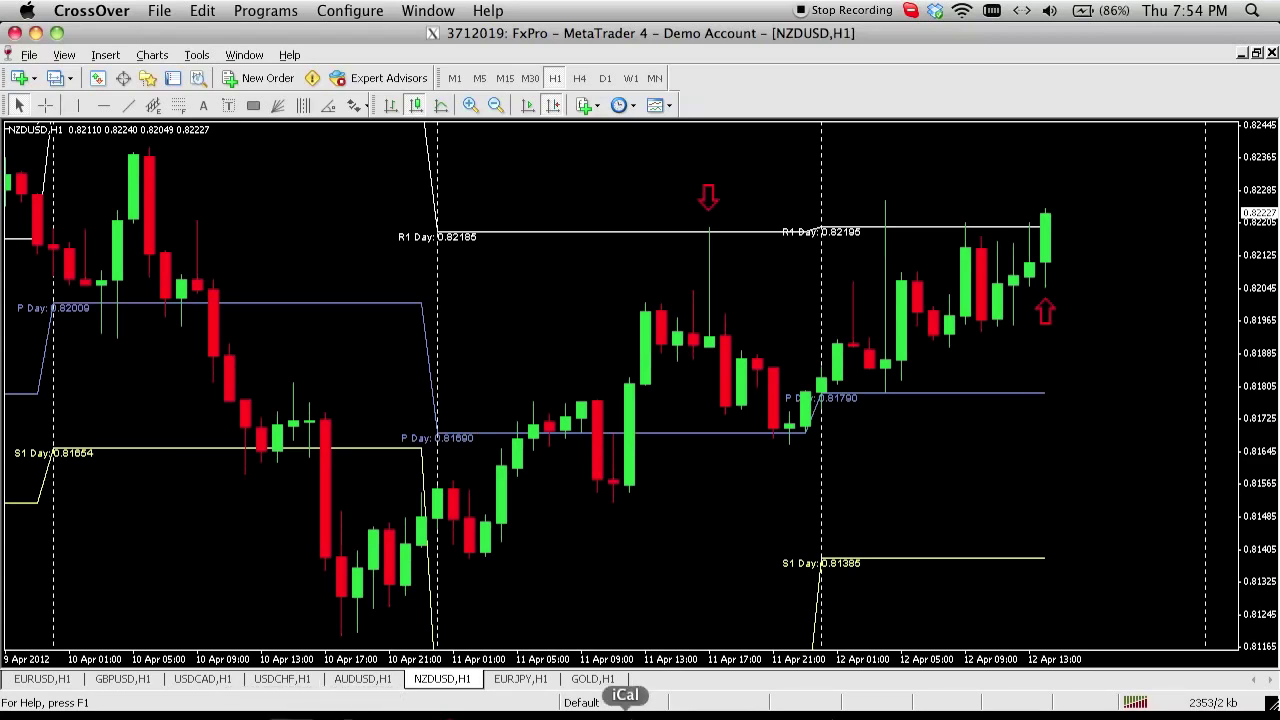
# Check the recent webinar chat messages in Chrome and load the How It Works page of forexwatchers.com in place of the currency correlation page
pyautogui.click(560, 712)
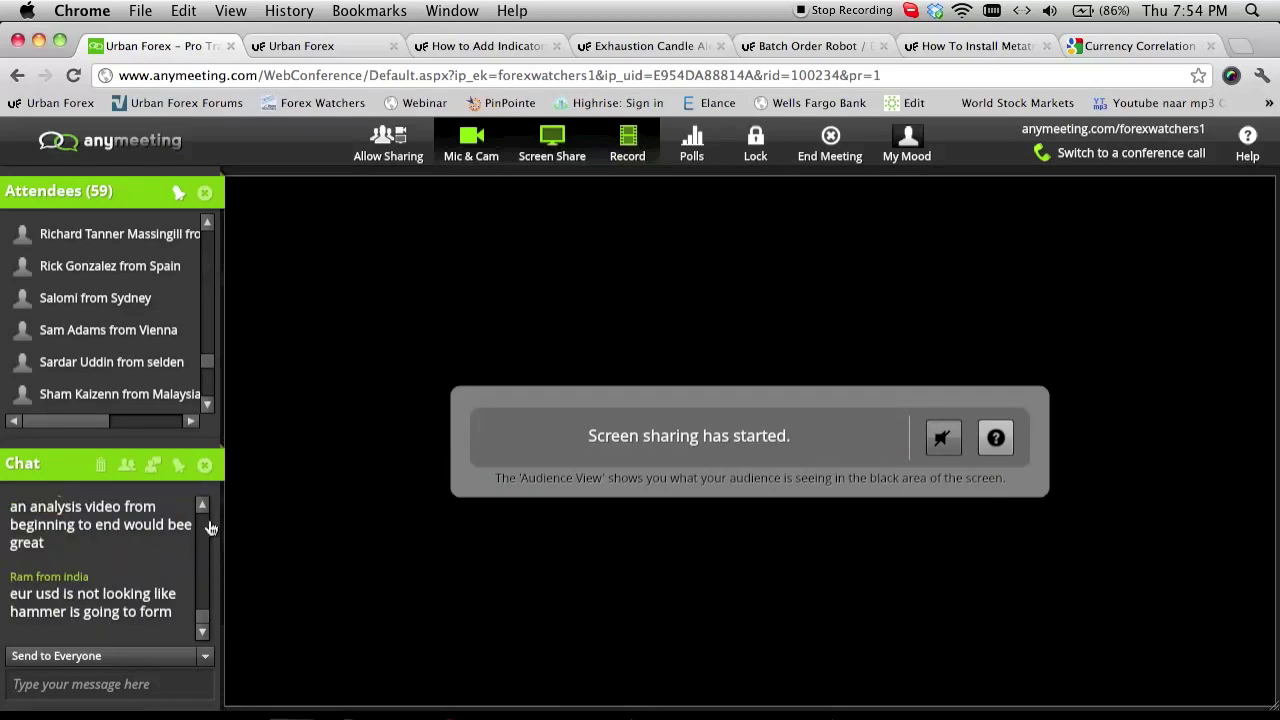
pyautogui.click(202, 508)
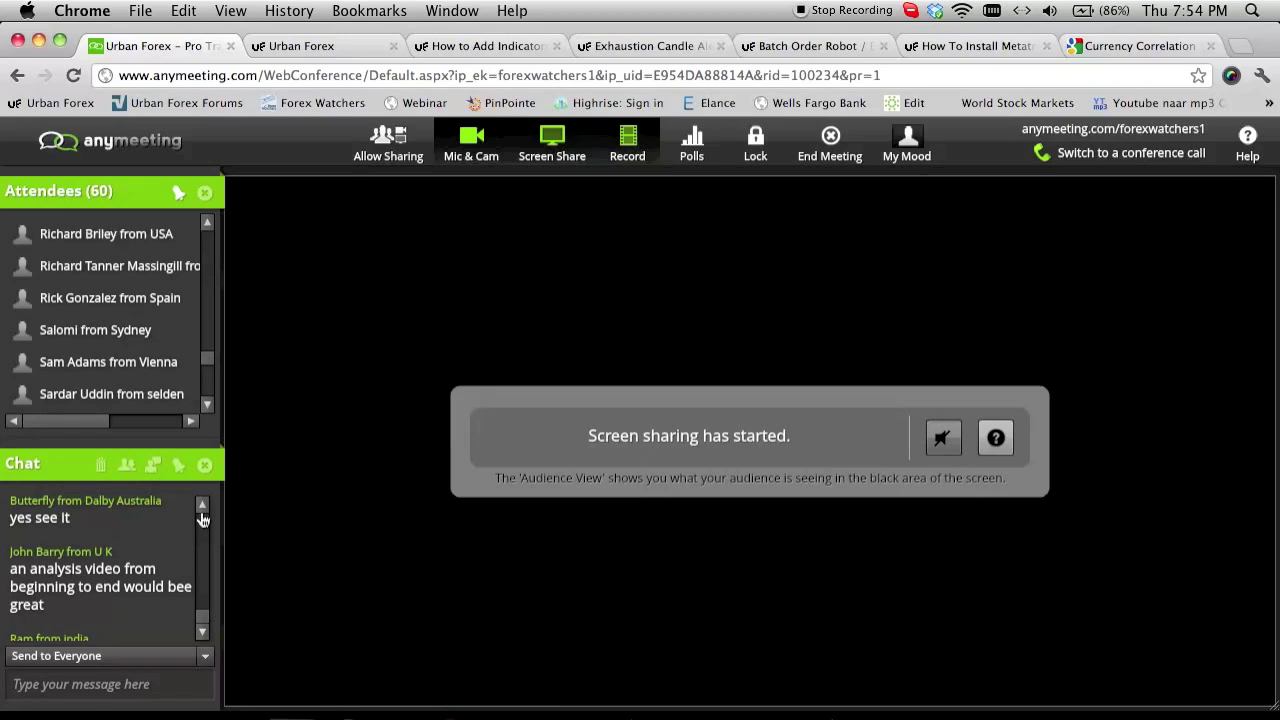
pyautogui.click(1091, 47)
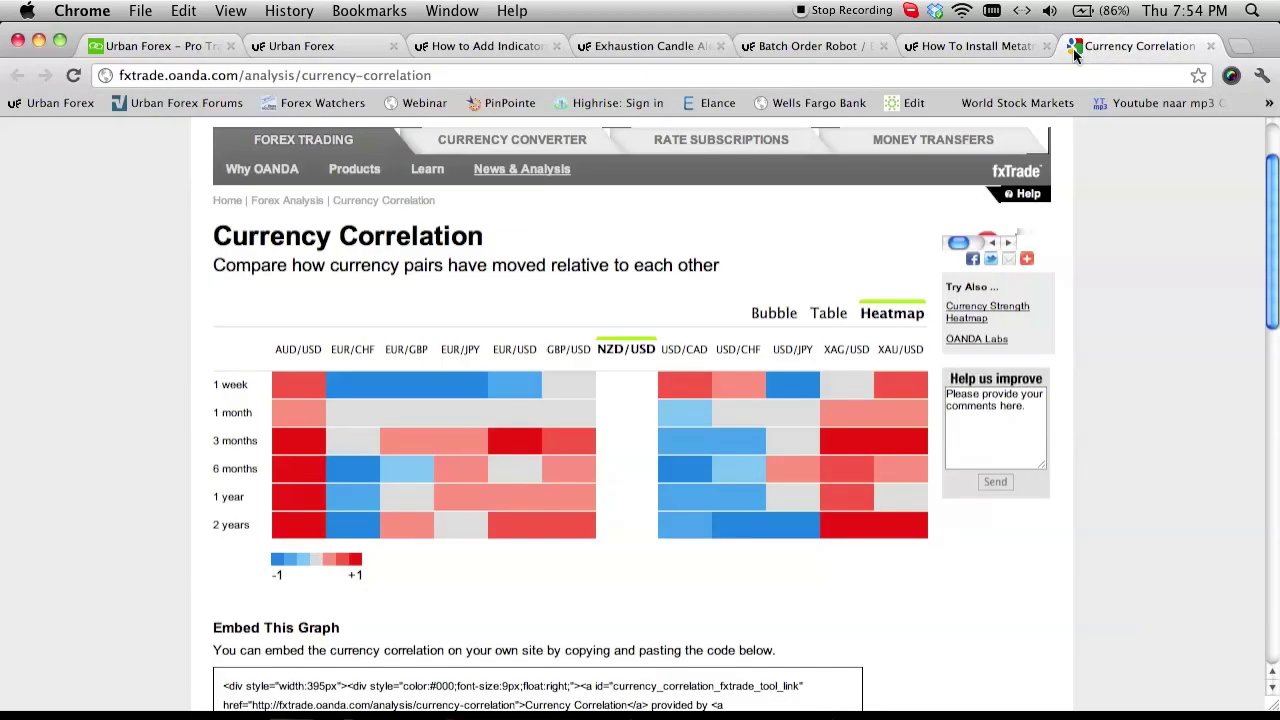
pyautogui.click(1066, 75)
pyautogui.write('forexwatchers.com')
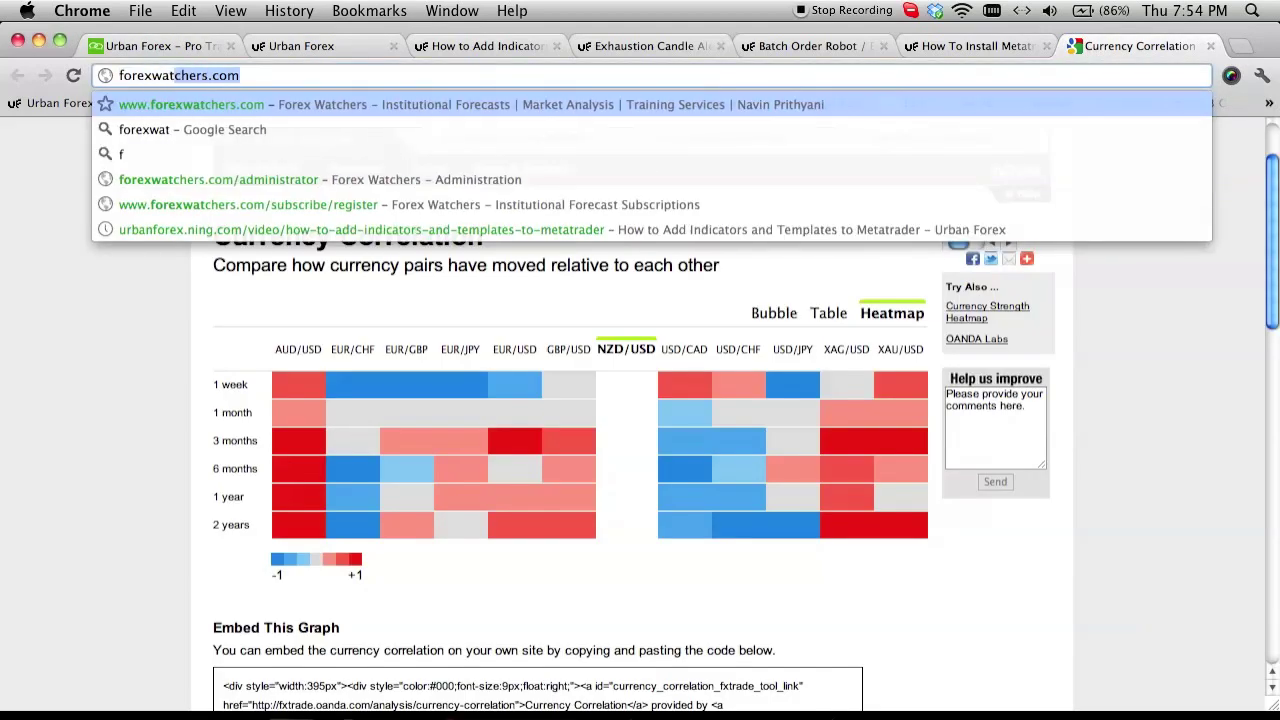
pyautogui.press('Return')
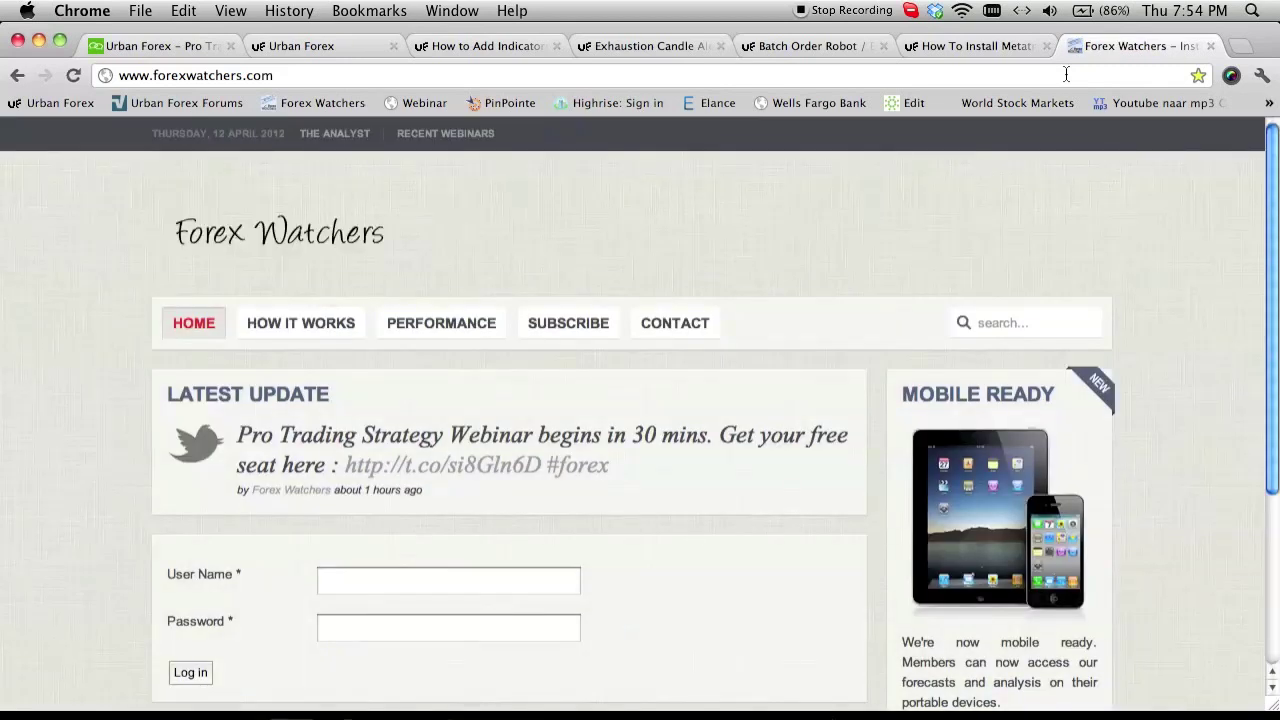
pyautogui.click(304, 326)
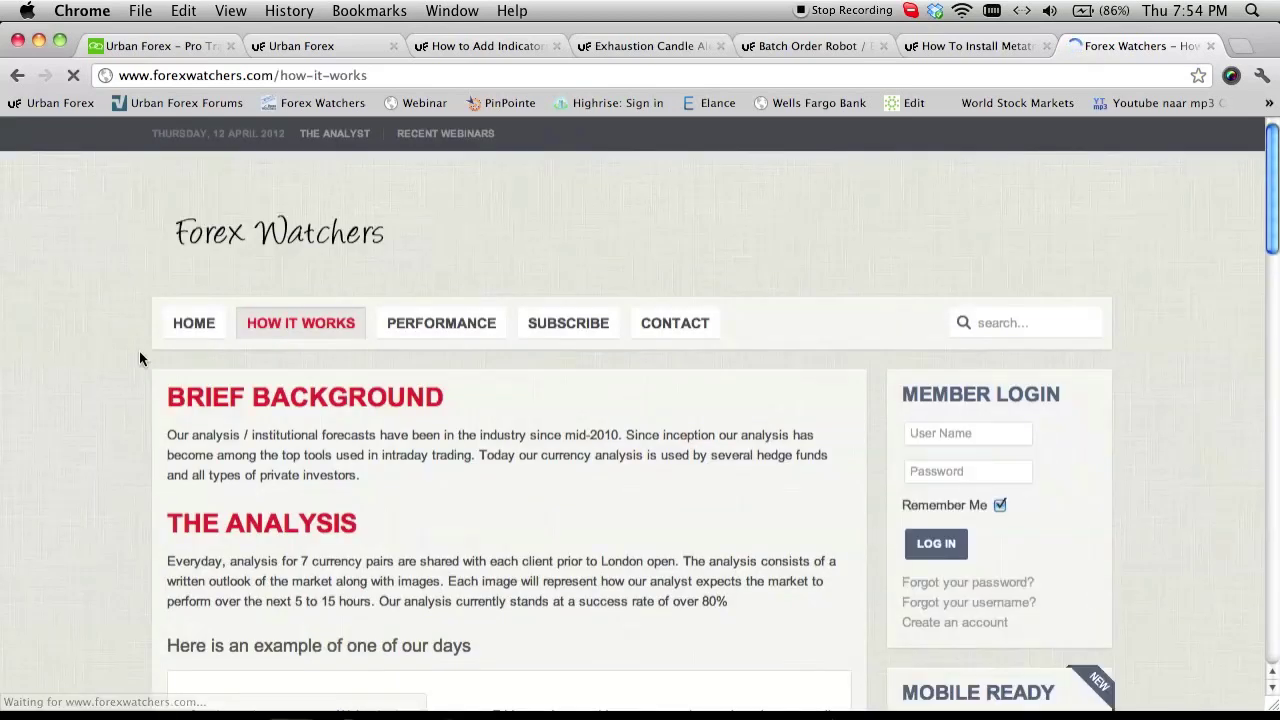
# Examine the How It Works page down to the live forecast video section, the As Featured On logos and the closing note
pyautogui.scroll(-10, 139, 358)
pyautogui.scroll(-5, 139, 358)
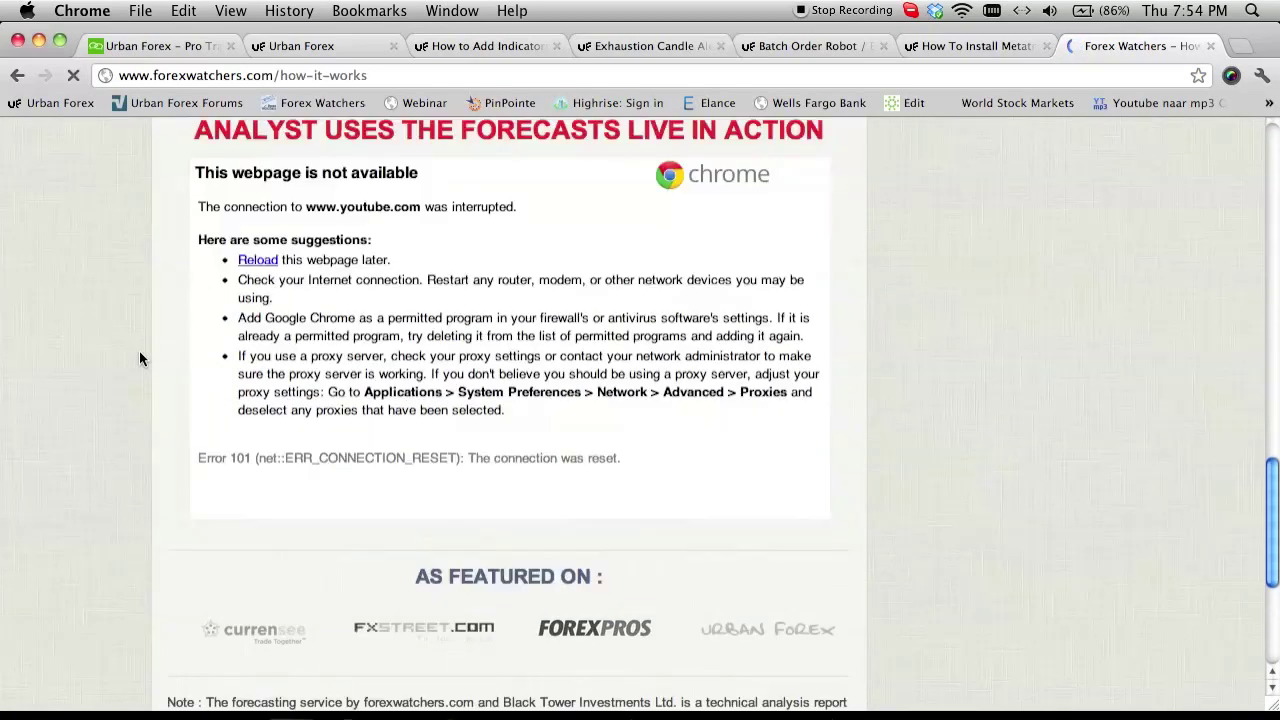
pyautogui.scroll(3, 172, 264)
pyautogui.scroll(-5, 175, 262)
pyautogui.scroll(3, 175, 262)
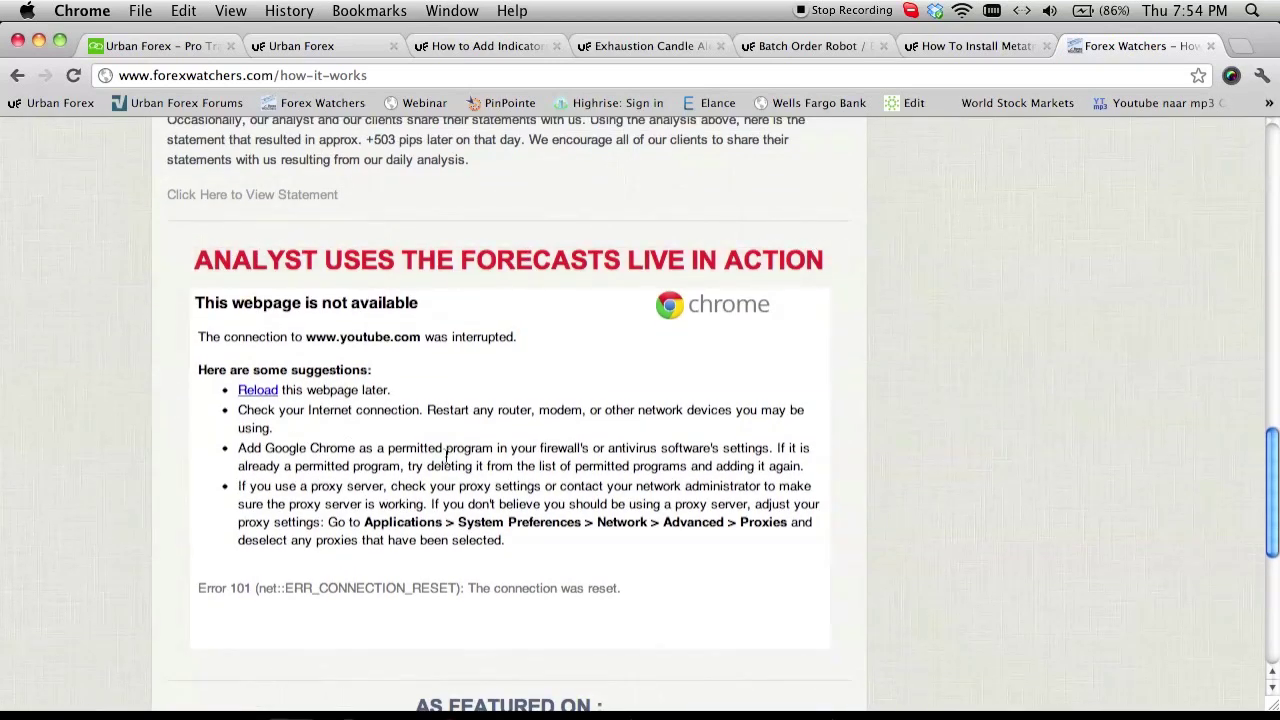
pyautogui.scroll(-5, 465, 443)
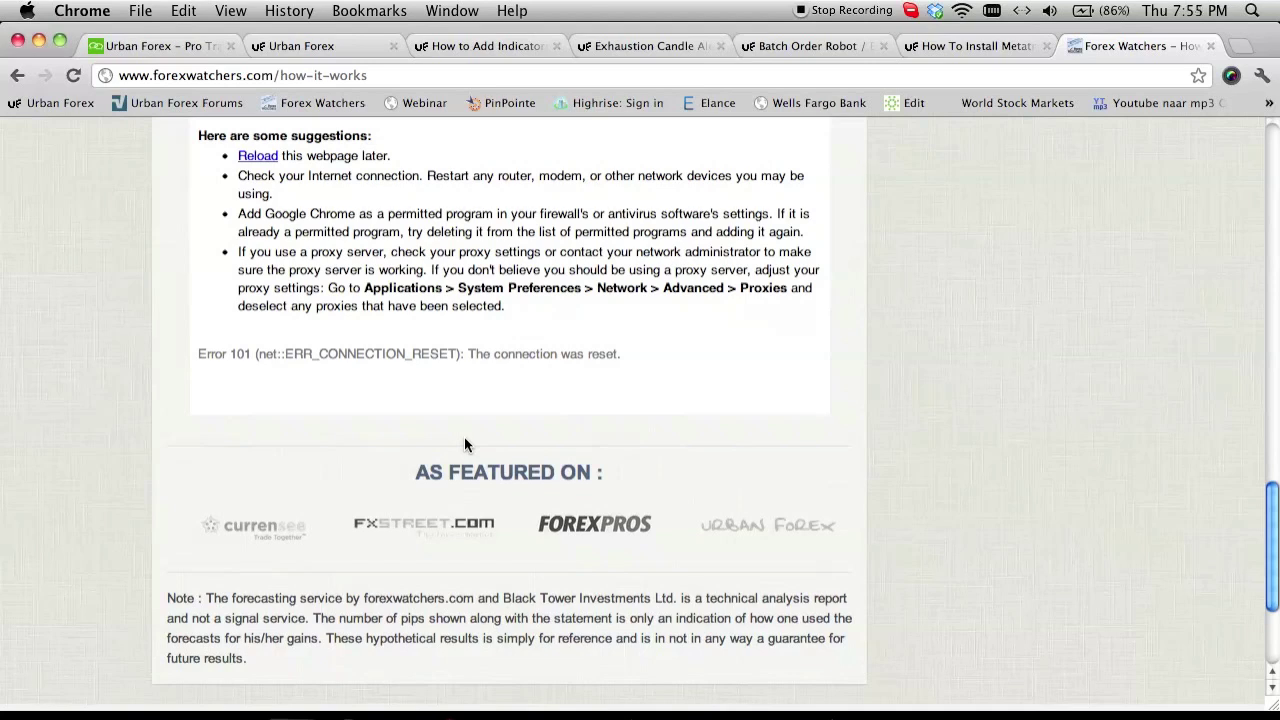
# Check the AnyMeeting, Urban Forex home and indicator tutorial pages, ending in the message field of the AnyMeeting chat
pyautogui.click(177, 46)
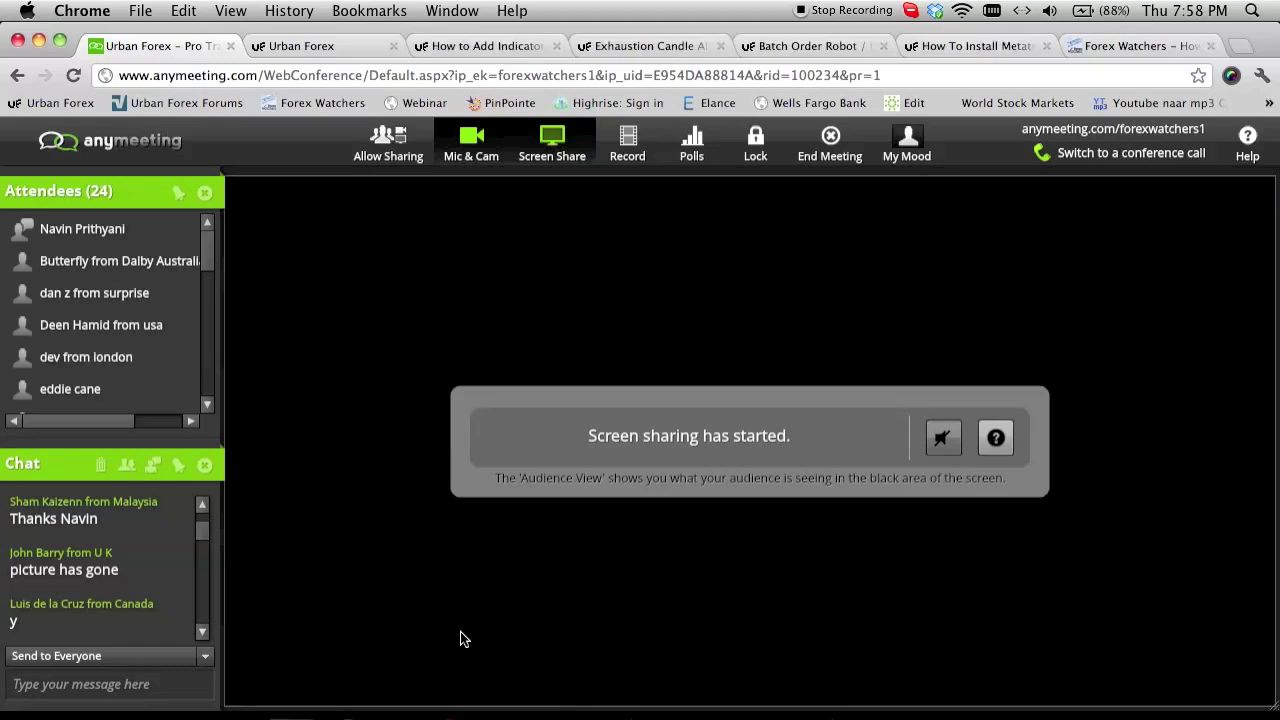
pyautogui.click(296, 47)
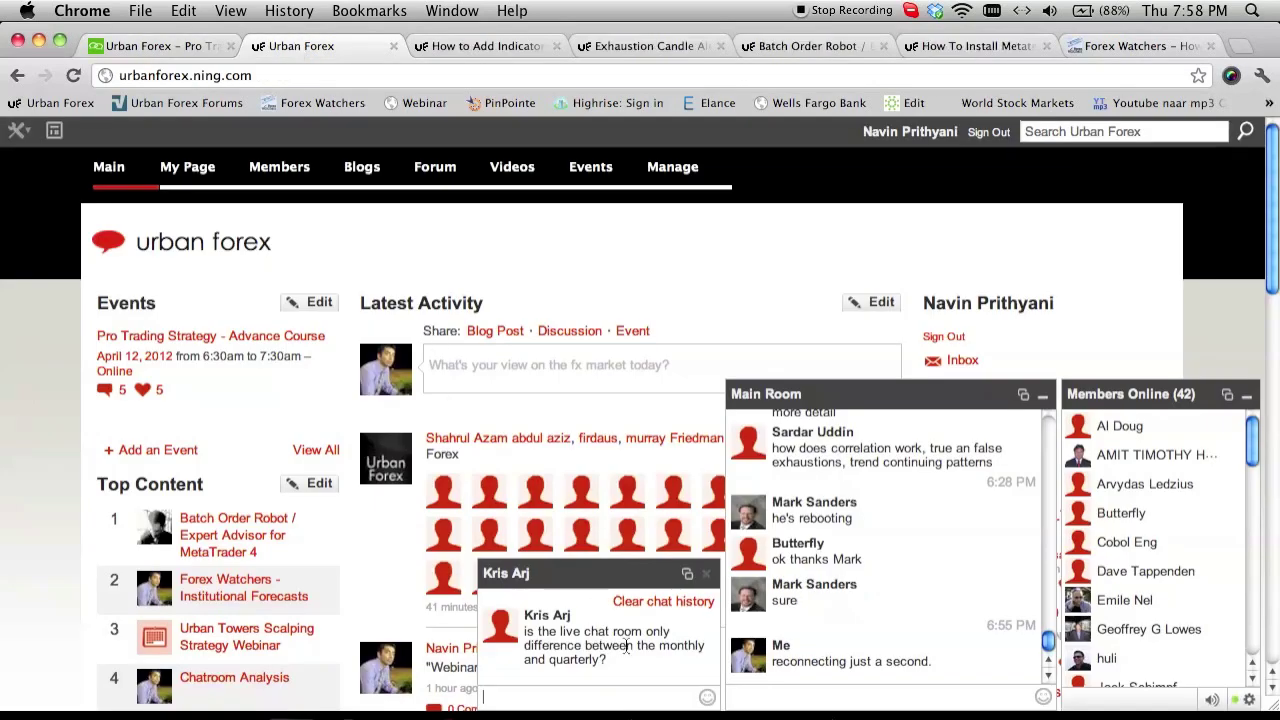
pyautogui.click(449, 47)
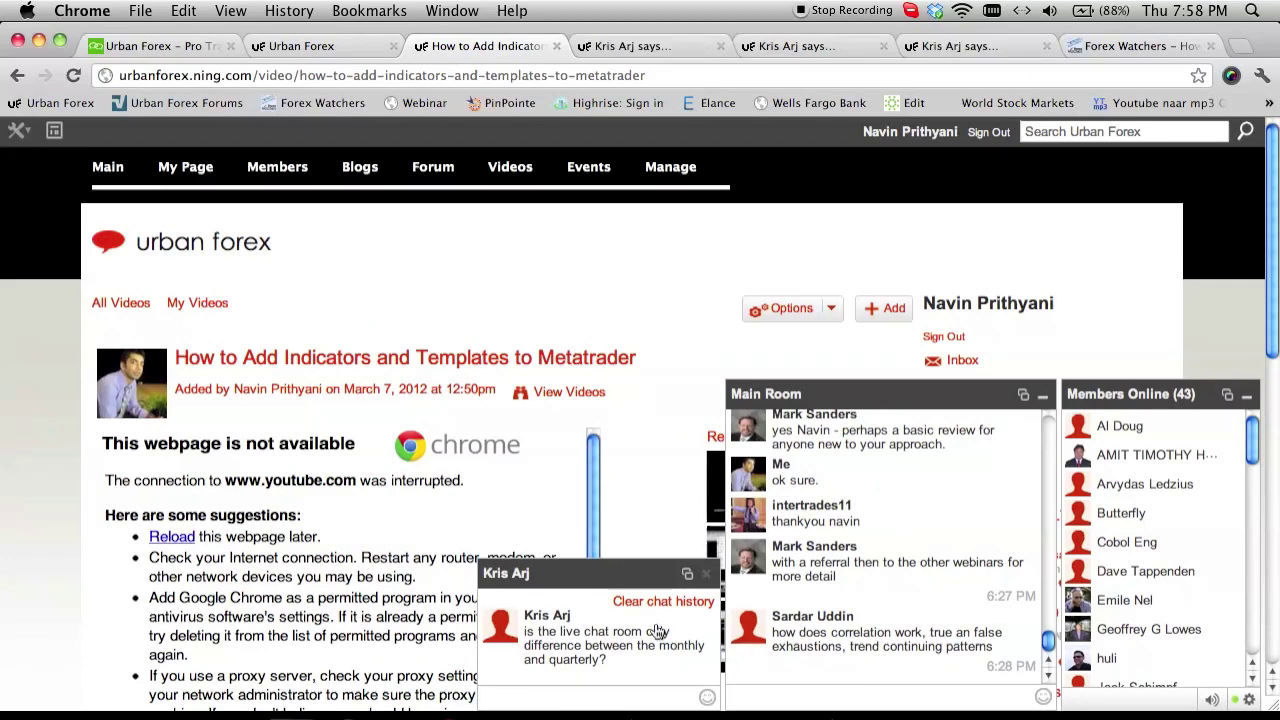
pyautogui.click(163, 47)
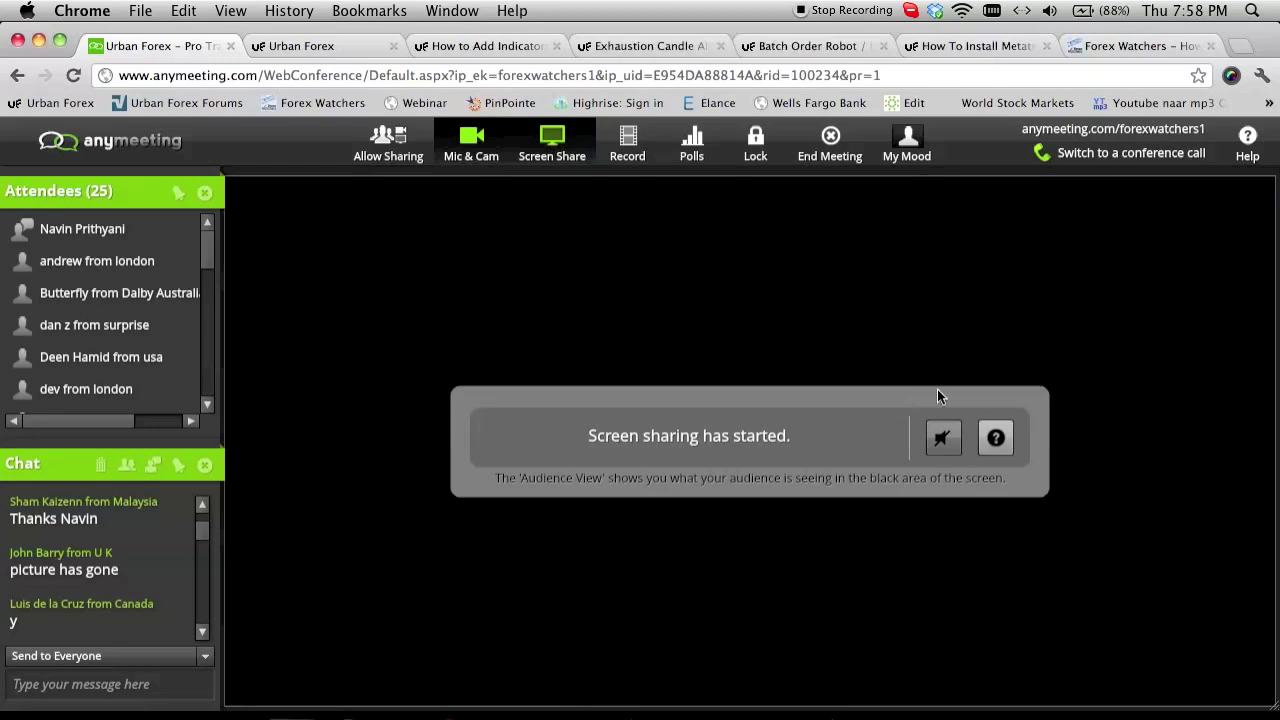
pyautogui.click(132, 681)
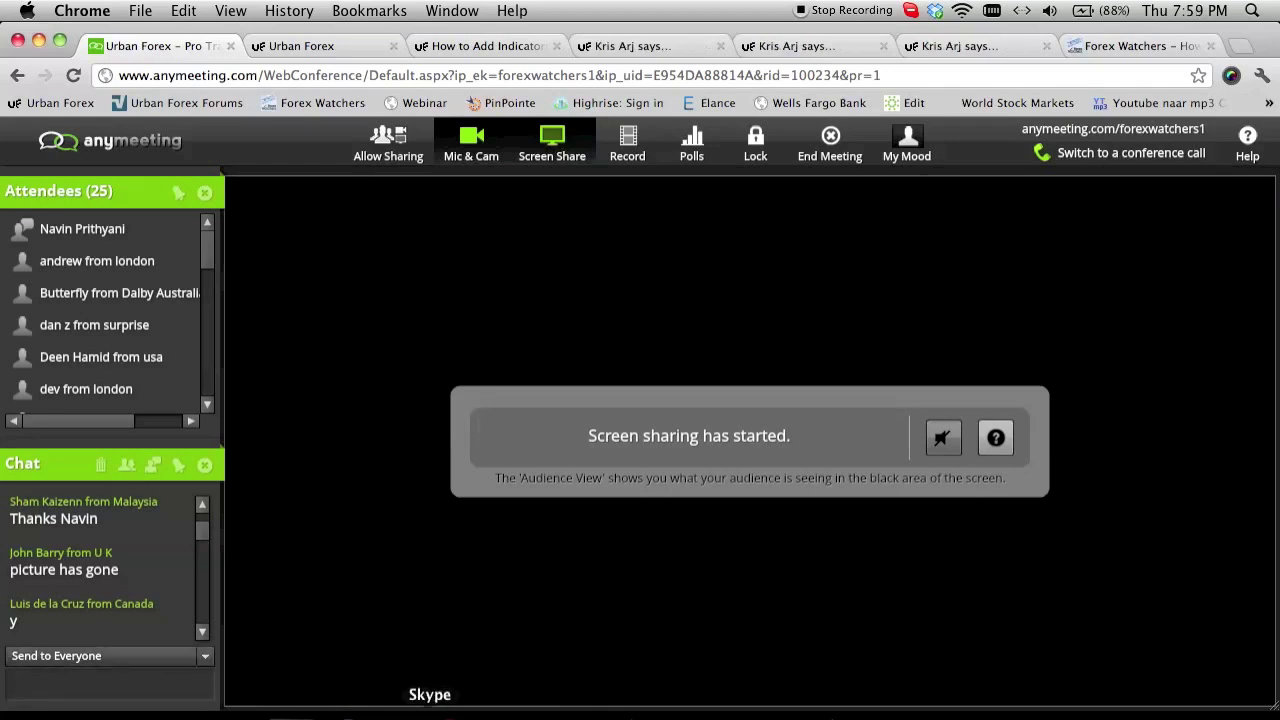
# Bring up the TextEdit topic notes and read back through the webinar chat to the question about the FW analysis video
pyautogui.click(820, 714)
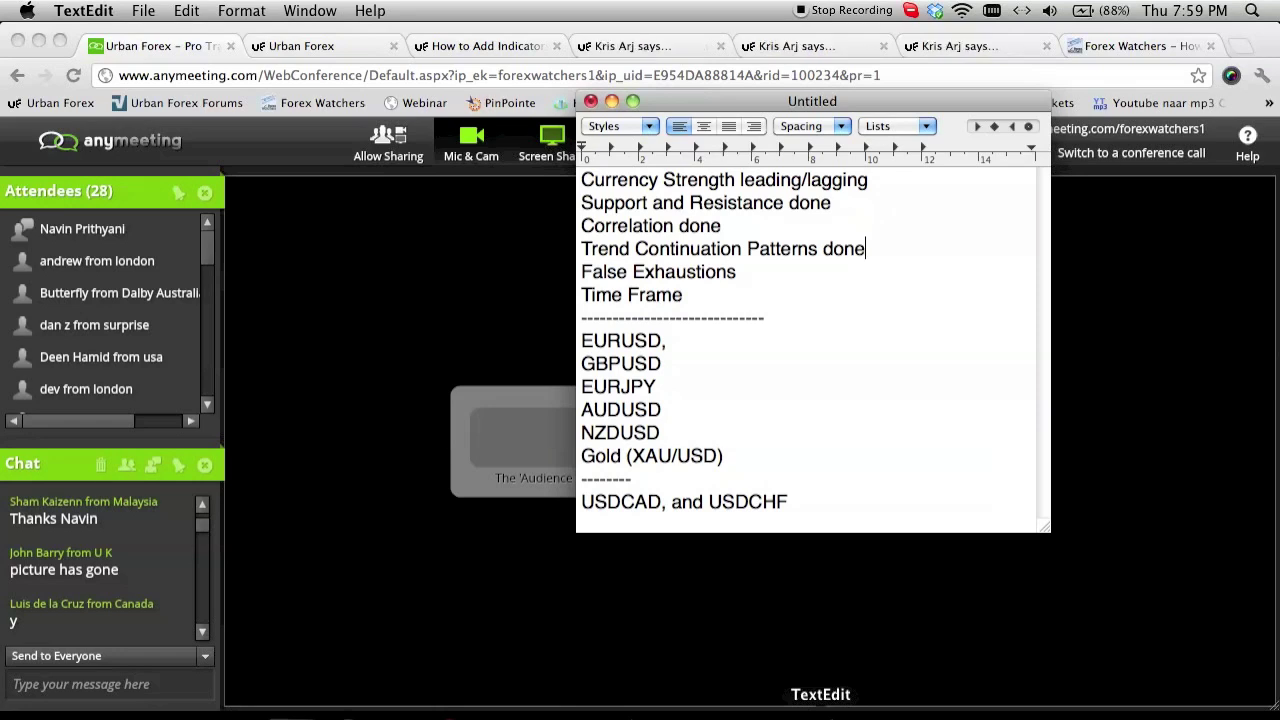
pyautogui.click(205, 545)
pyautogui.click(205, 610)
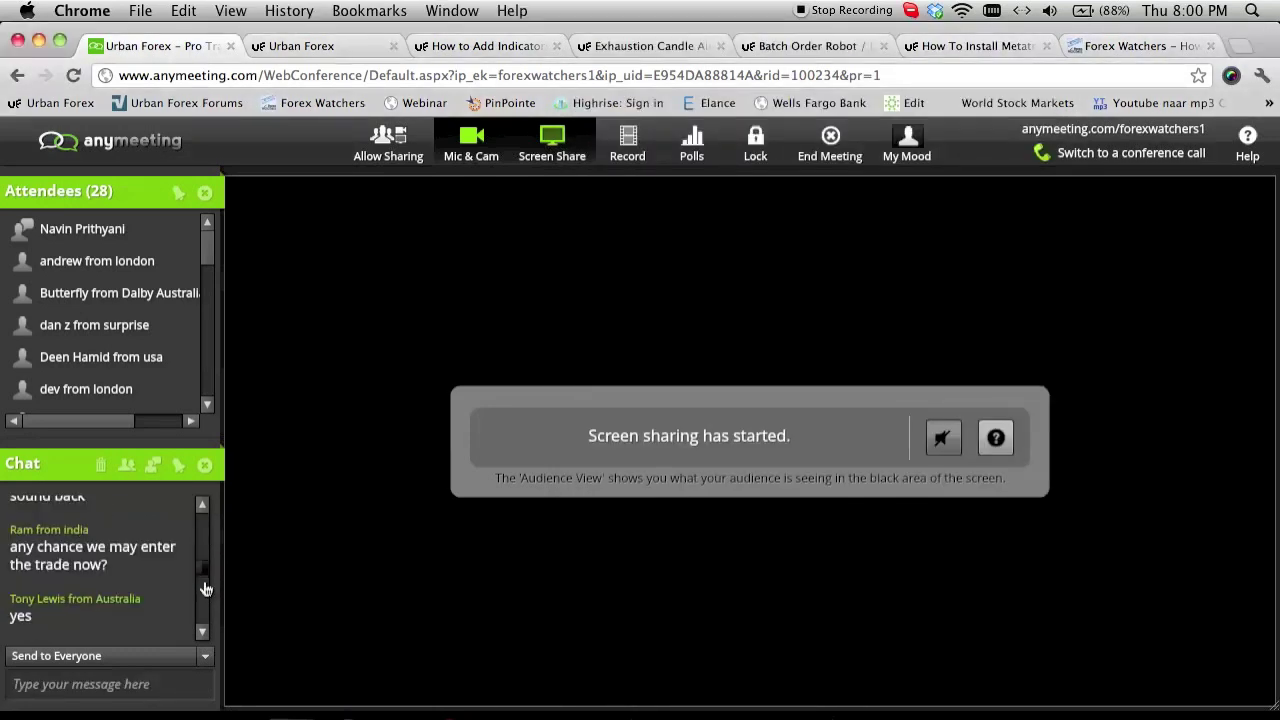
pyautogui.click(201, 508)
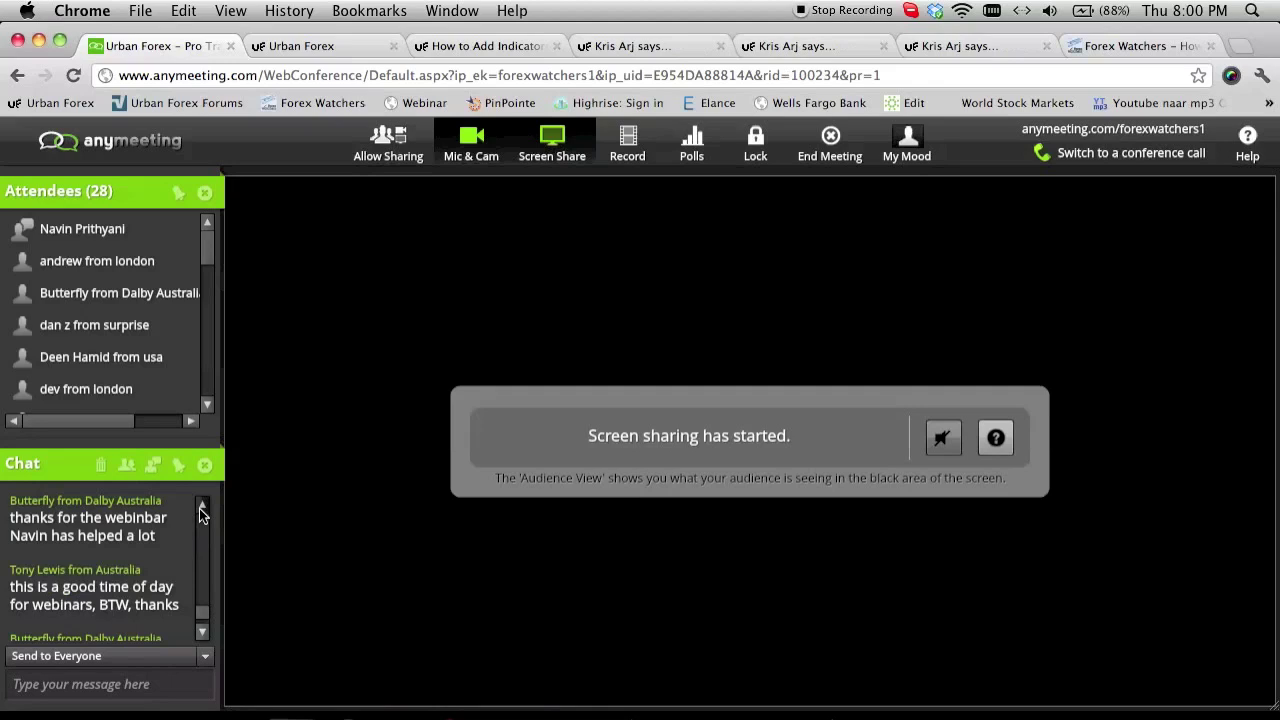
pyautogui.click(201, 508)
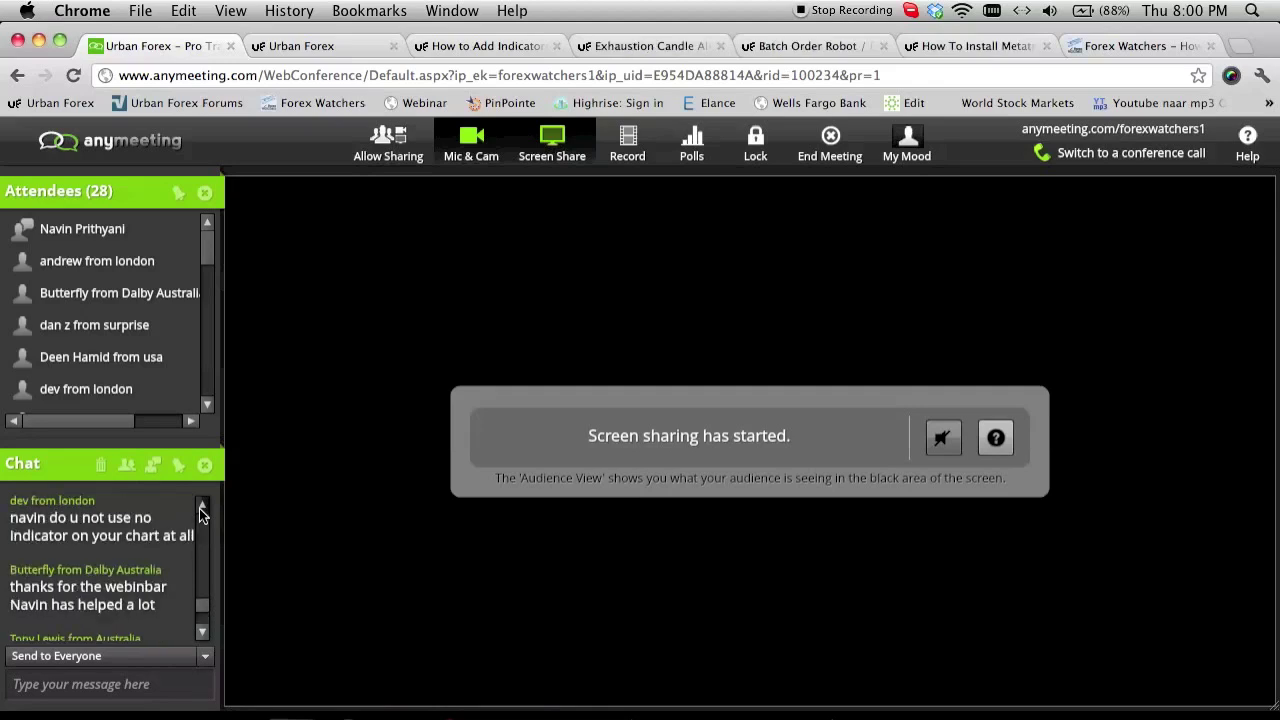
pyautogui.click(201, 508)
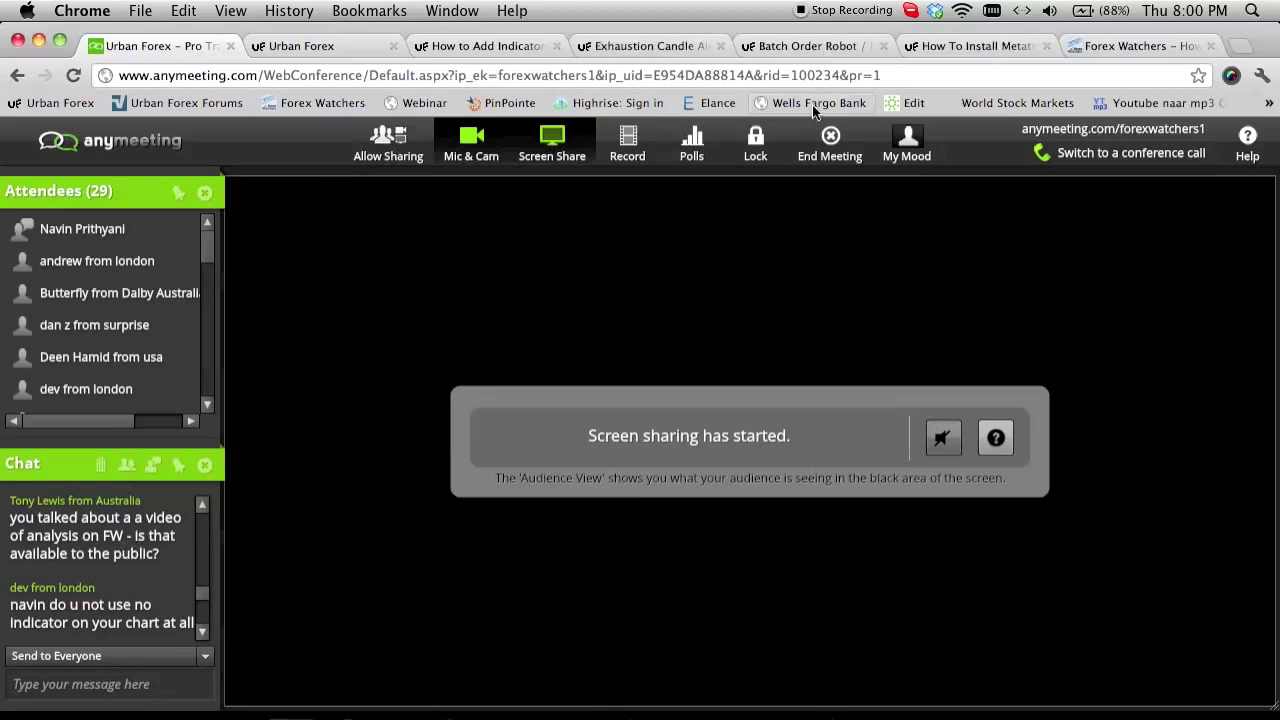
# Show the Forex Watchers How It Works page again from its heading down to the live forecast video section
pyautogui.click(1078, 46)
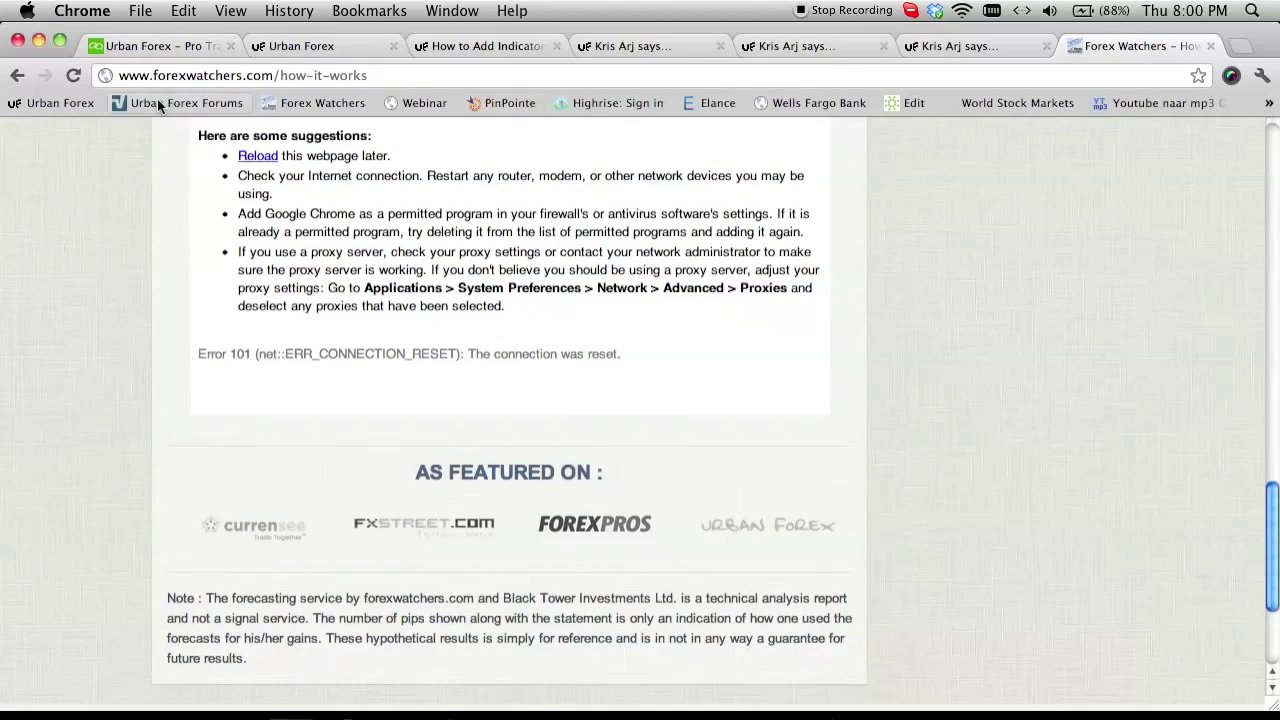
pyautogui.scroll(15, 344, 254)
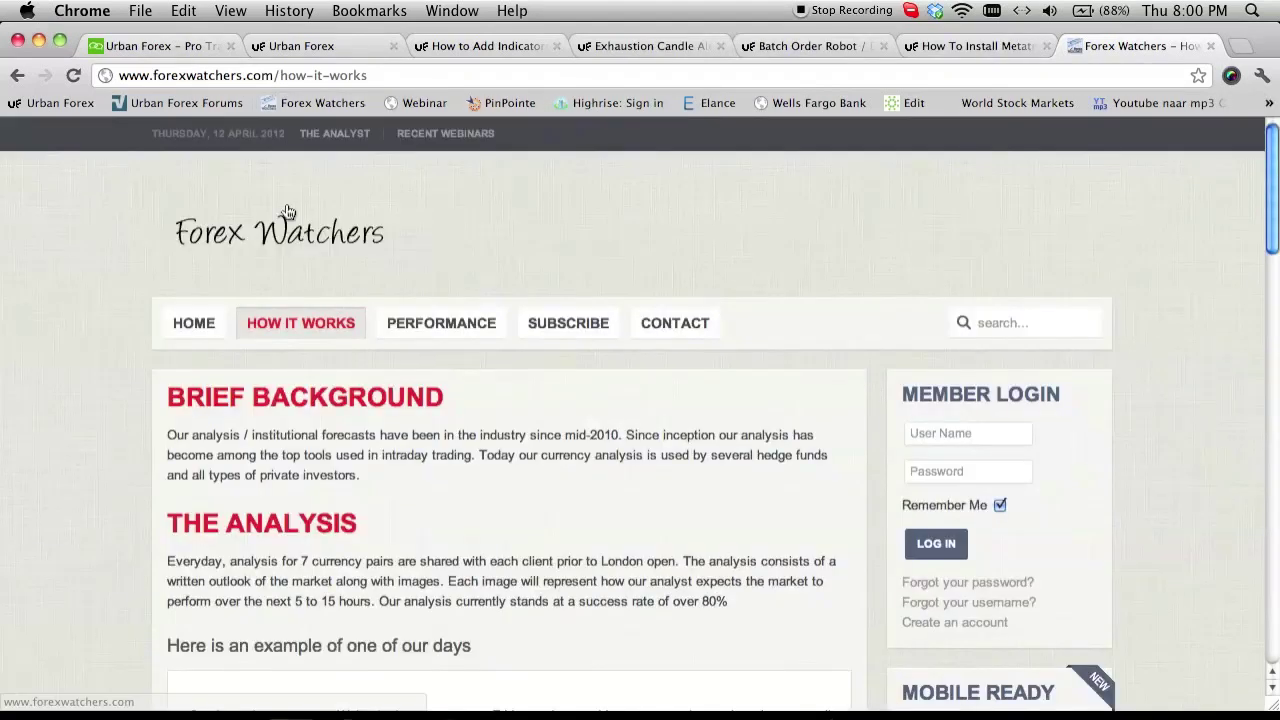
pyautogui.scroll(-15, 157, 398)
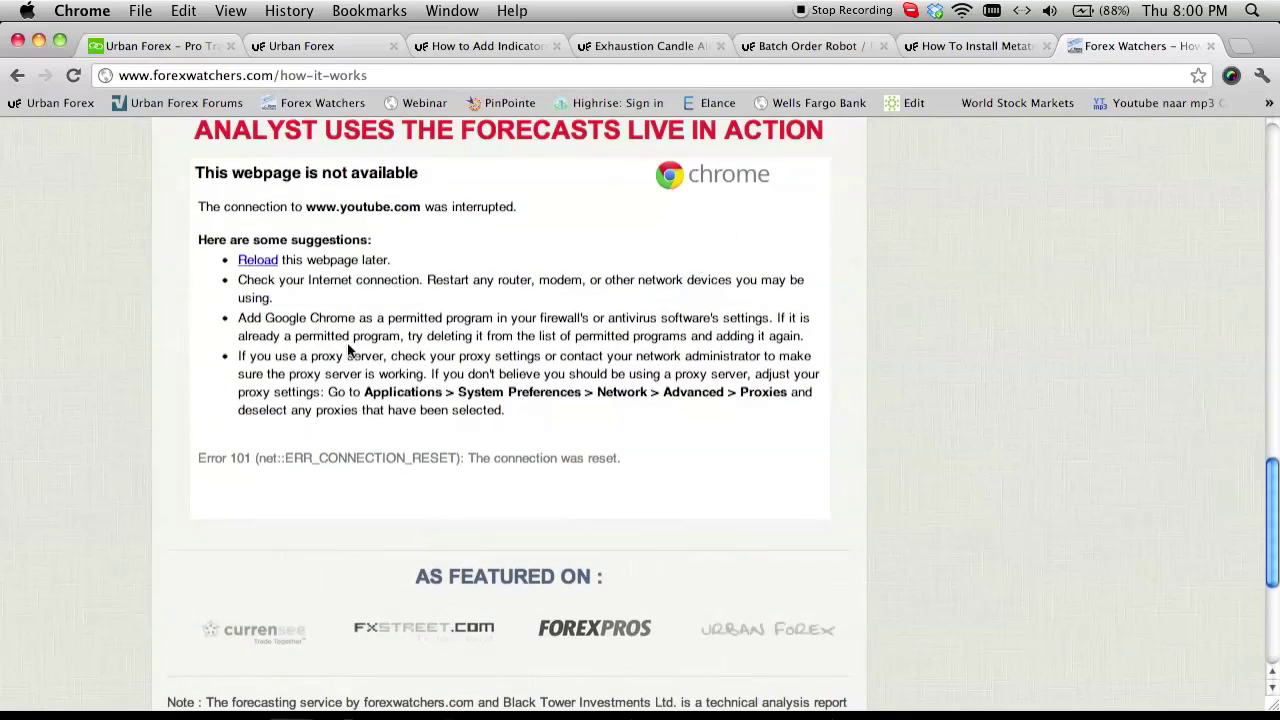
# Return to the webinar chat and read the newer messages down to the question about money management
pyautogui.click(137, 48)
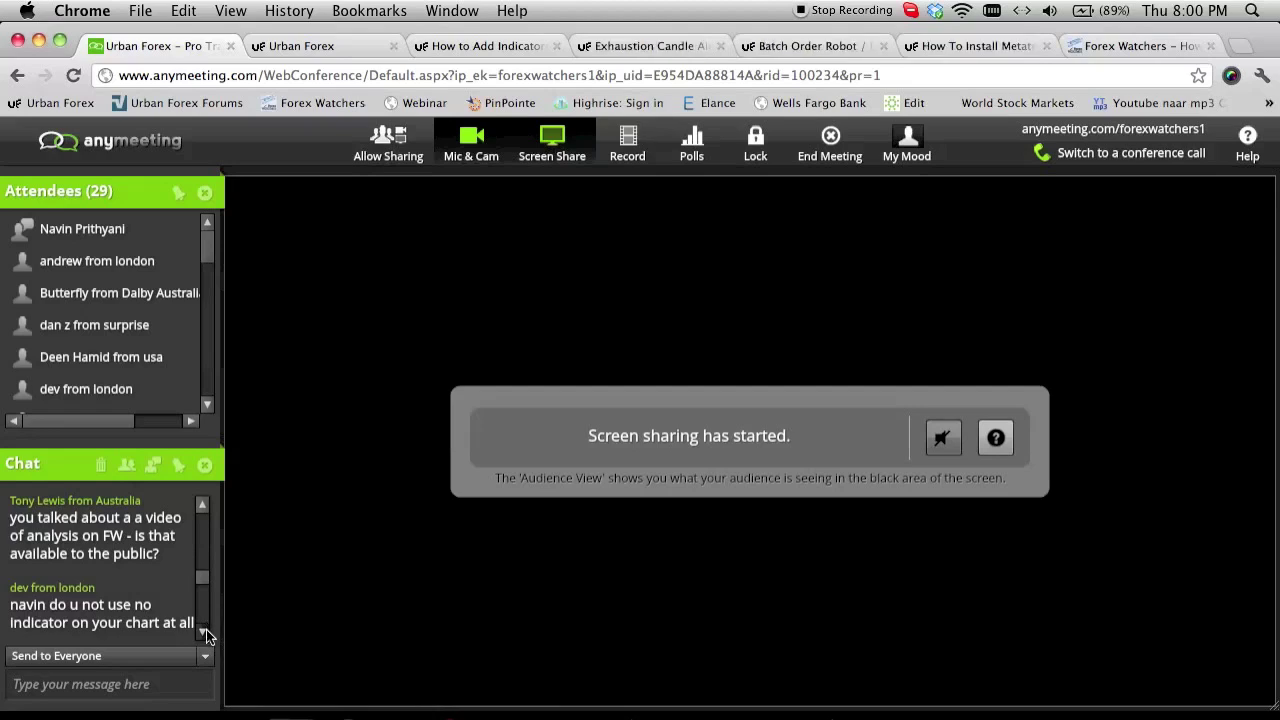
pyautogui.click(203, 632)
pyautogui.click(203, 632)
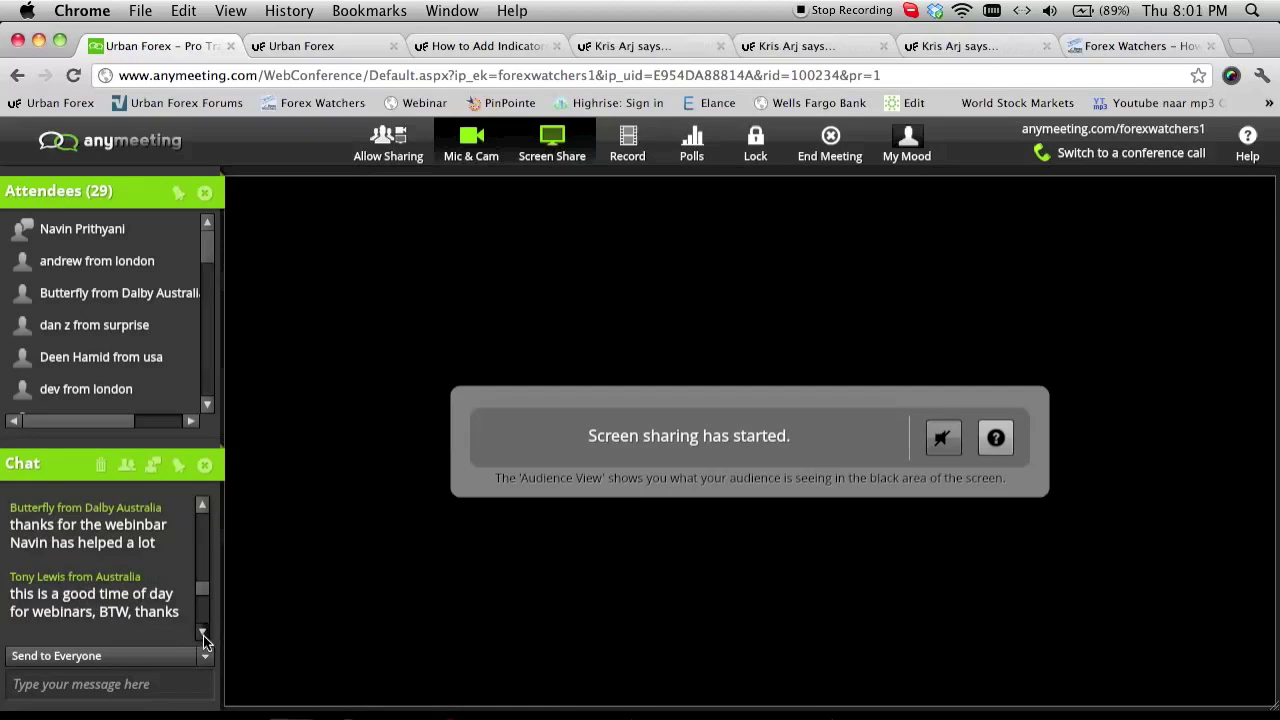
pyautogui.click(203, 636)
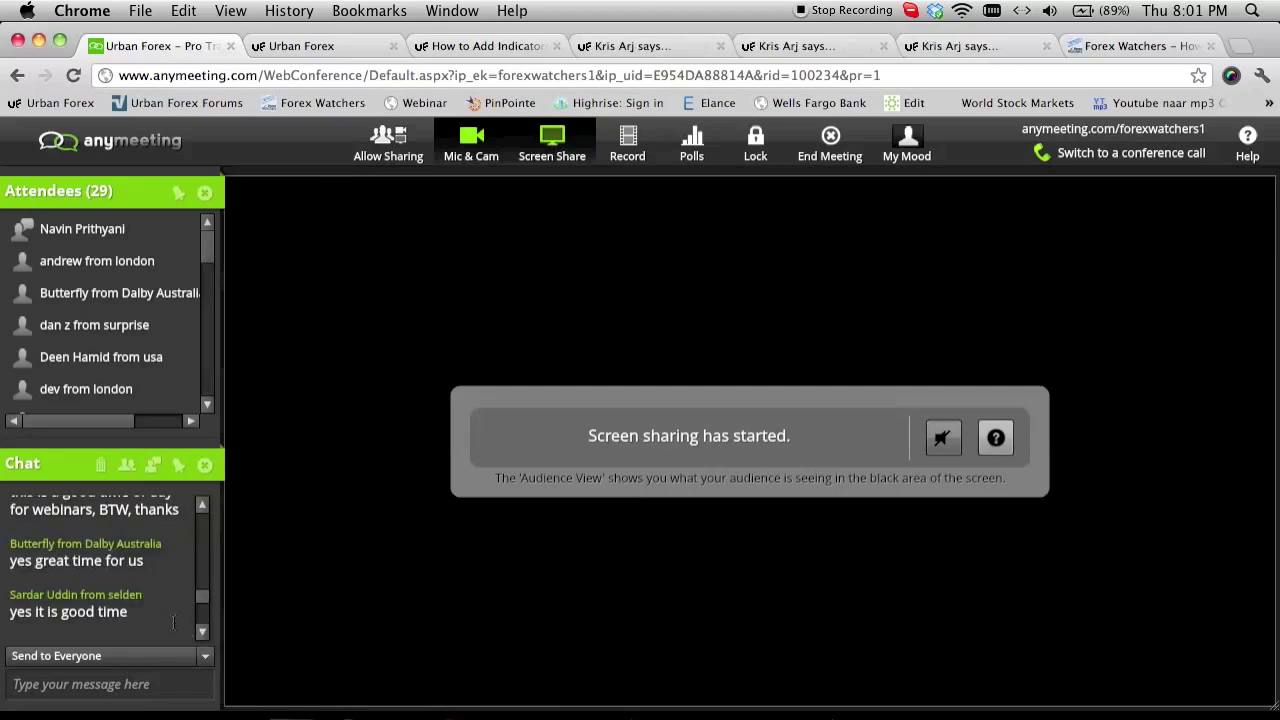
pyautogui.click(203, 636)
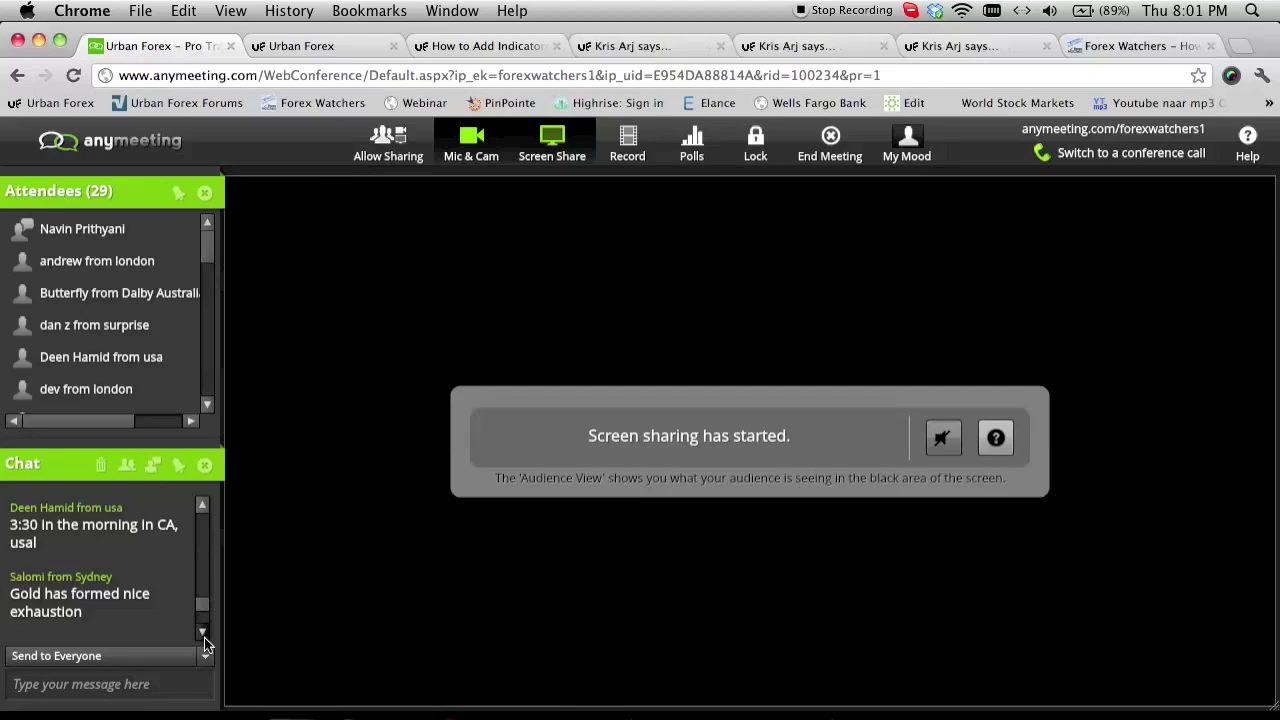
pyautogui.click(203, 633)
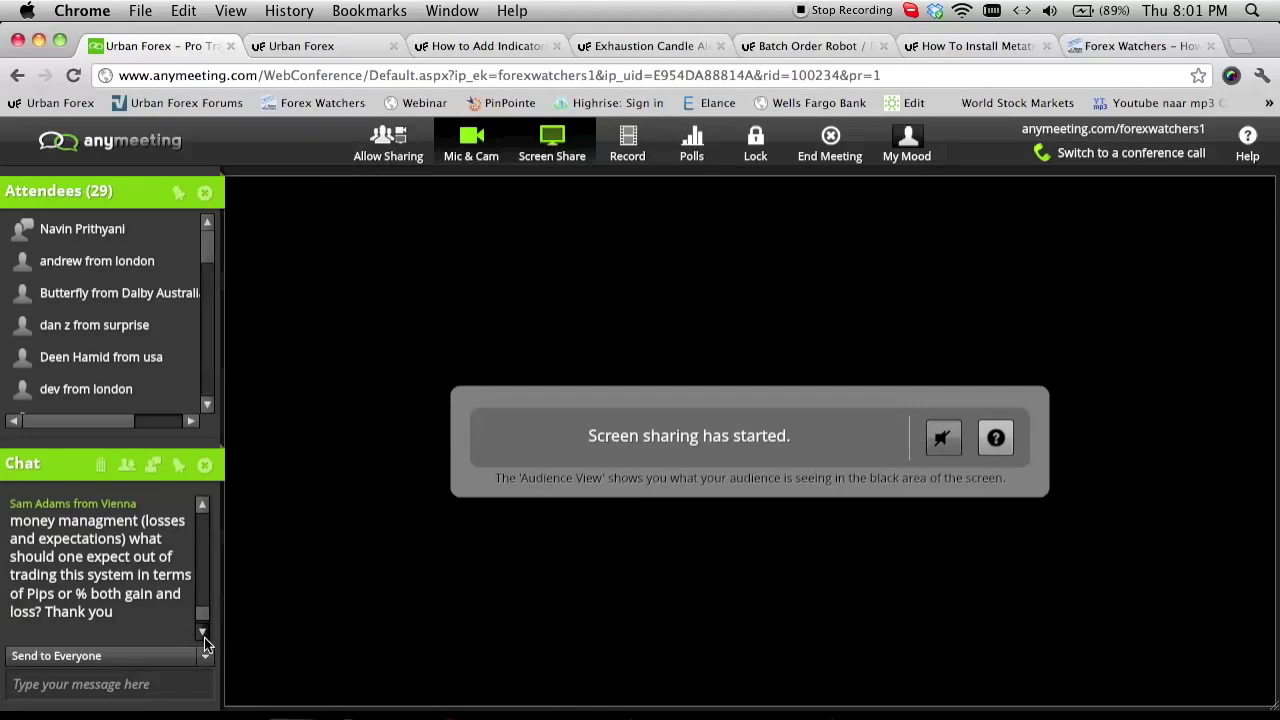
# Go back to the chat comment about the Gold exhaustion and show the GOLD H1 chart in MetaTrader 4
pyautogui.click(202, 505)
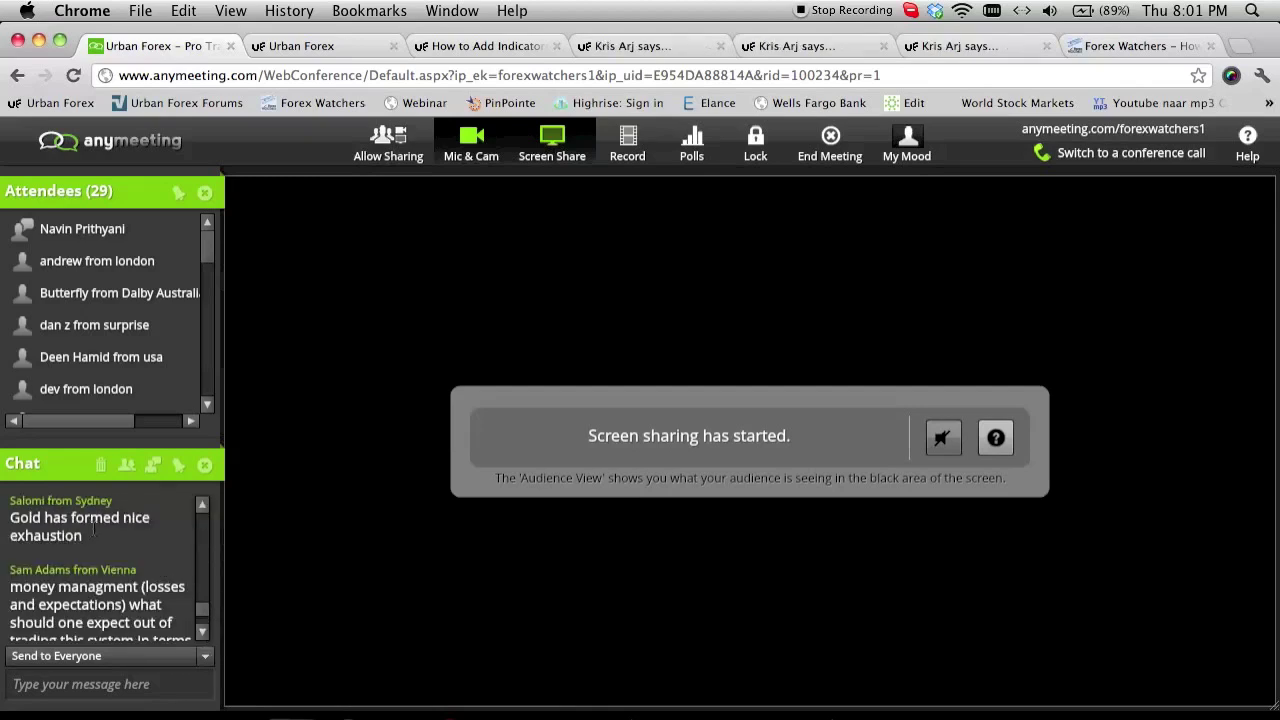
pyautogui.click(290, 710)
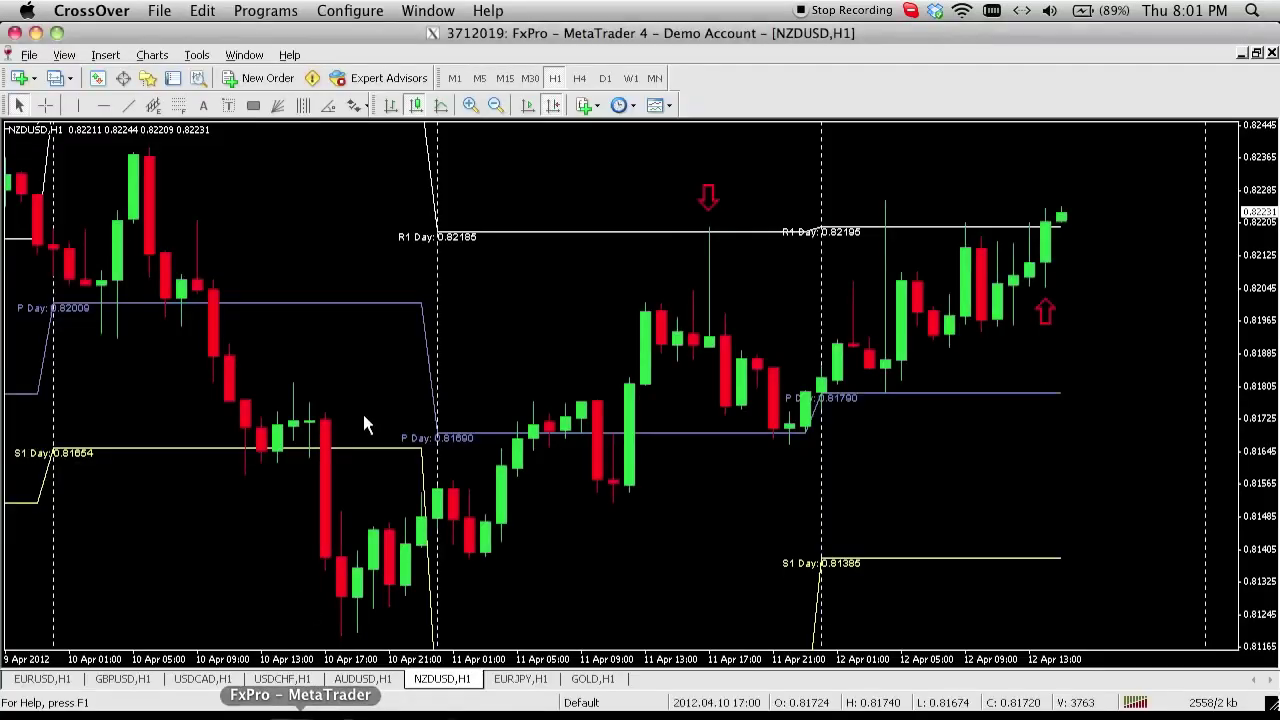
pyautogui.click(593, 679)
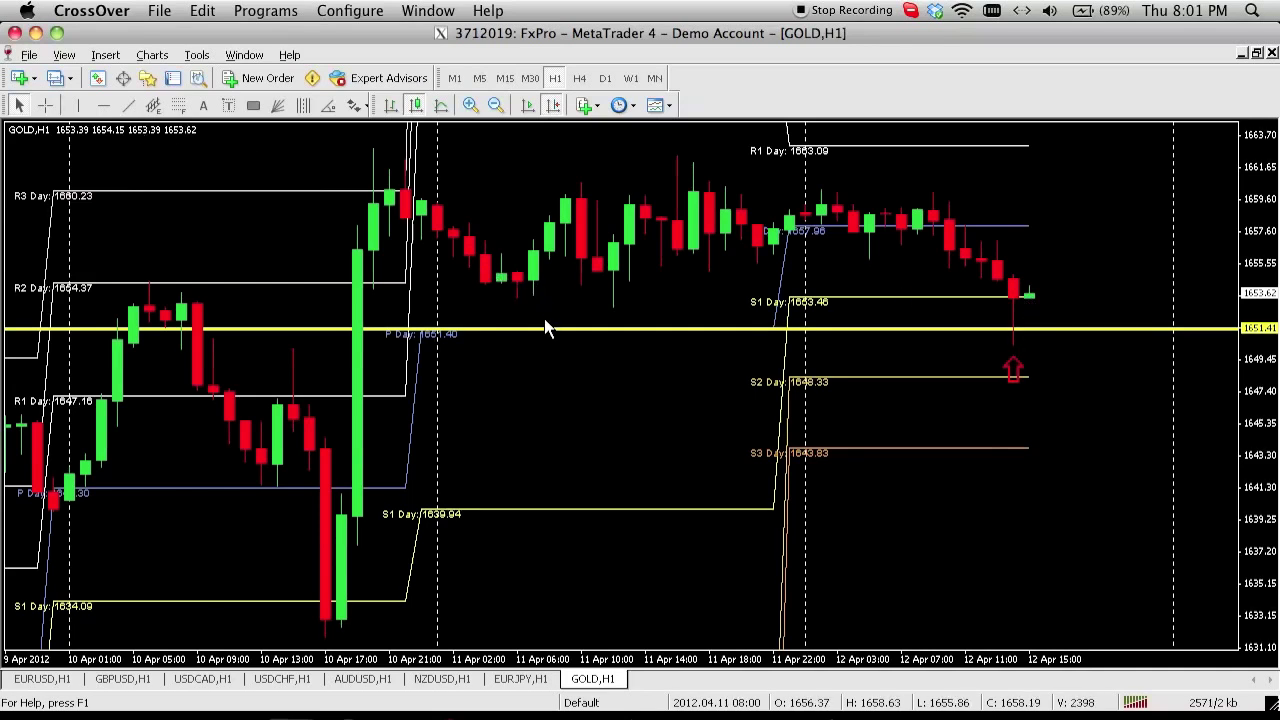
# Move the yellow horizontal line on GOLD H1 up to 1654.27 and sell 1.00 lot of gold by instant execution
pyautogui.moveTo(546, 331); pyautogui.dragTo(413, 291)
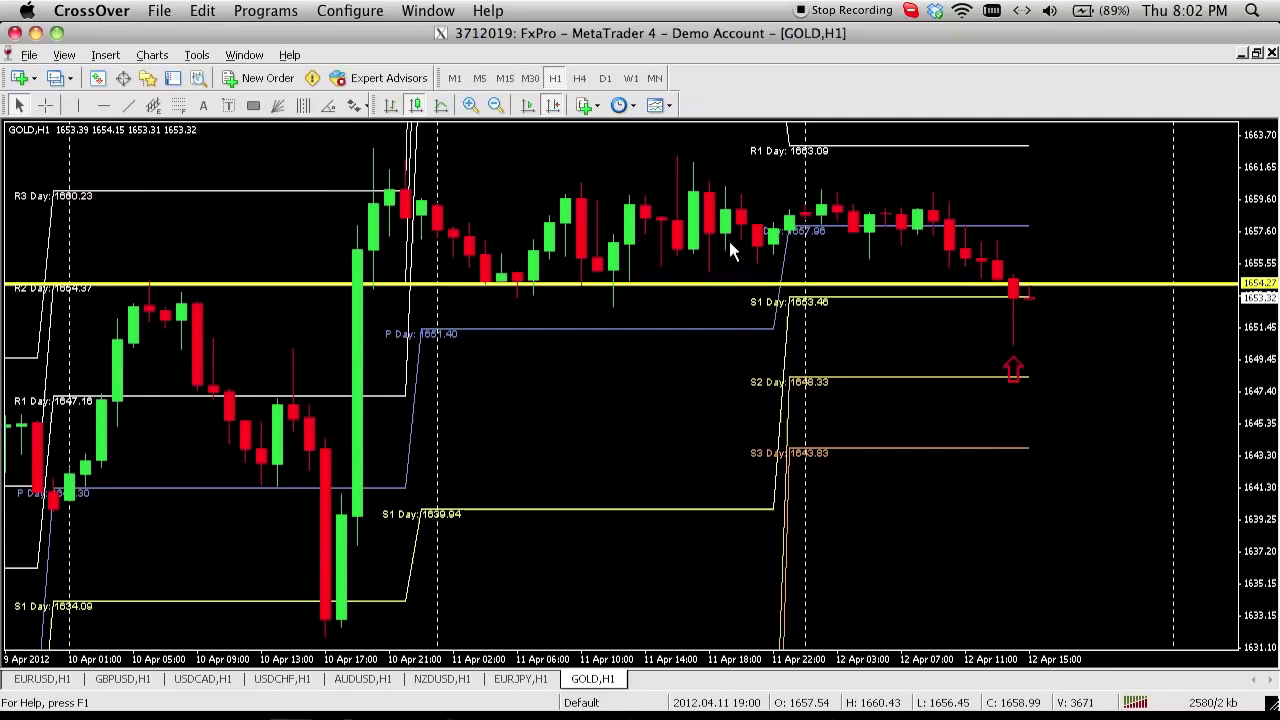
pyautogui.click(236, 80)
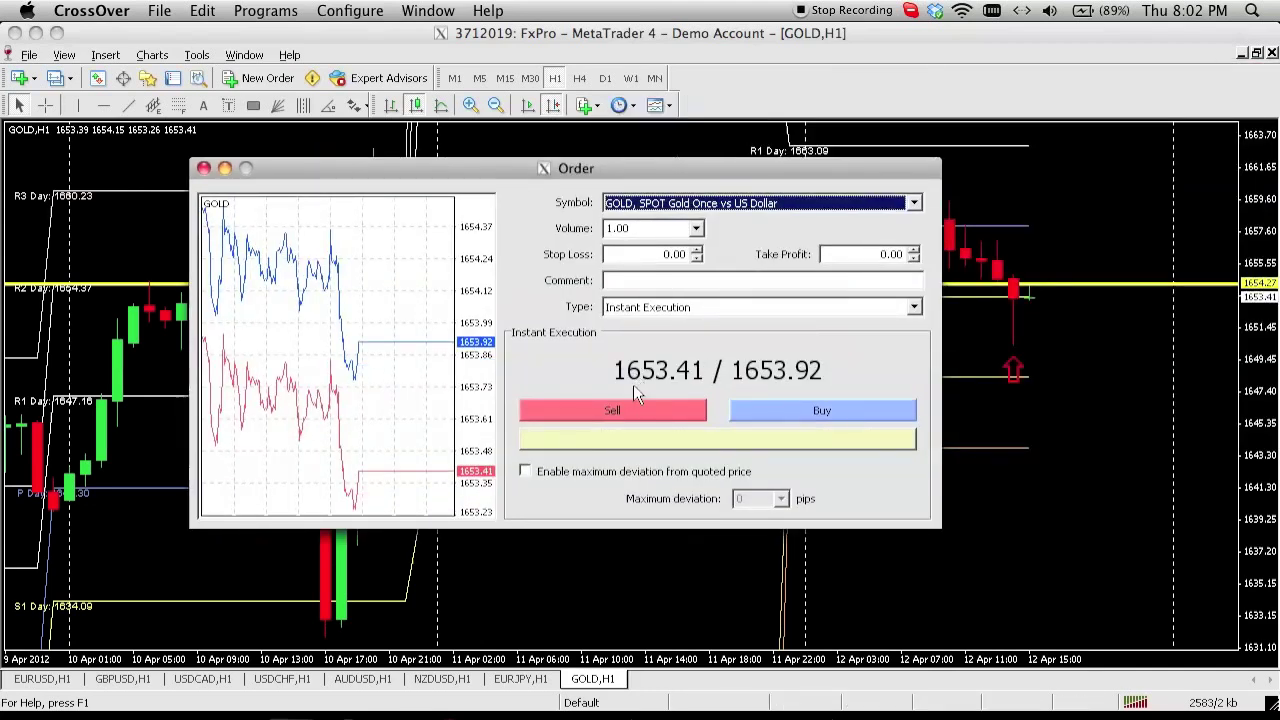
pyautogui.click(632, 402)
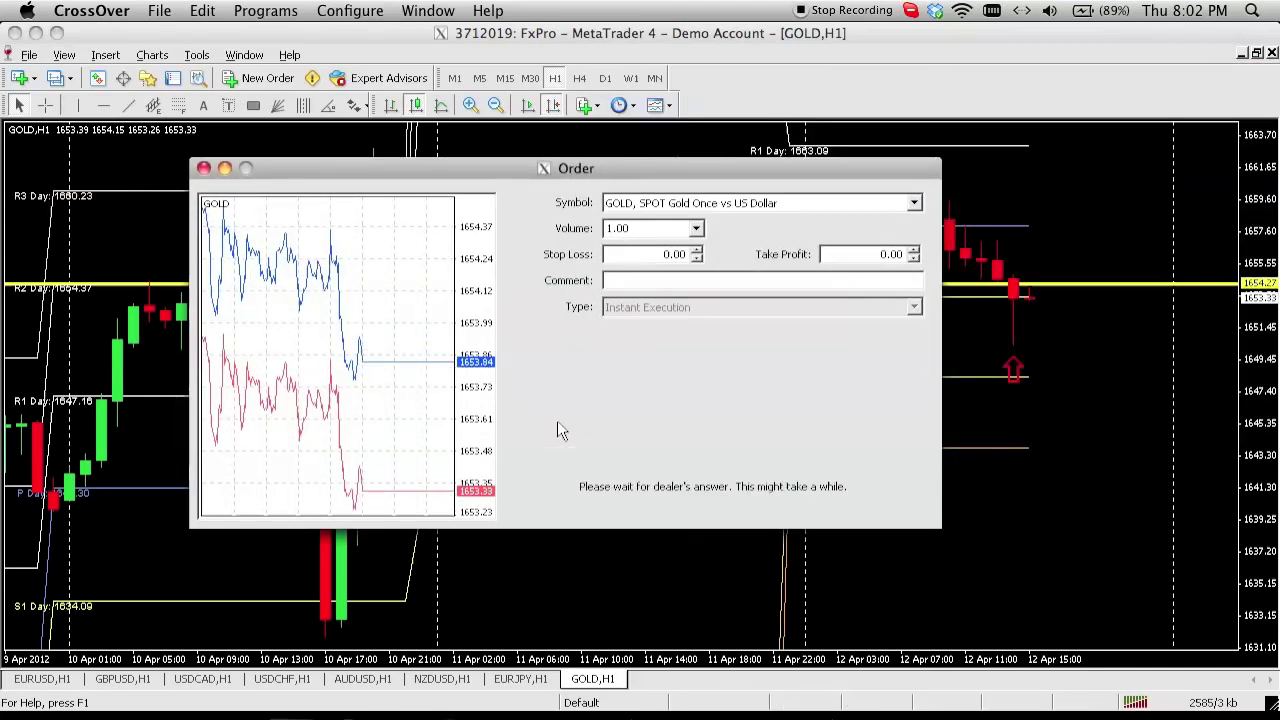
pyautogui.click(560, 463)
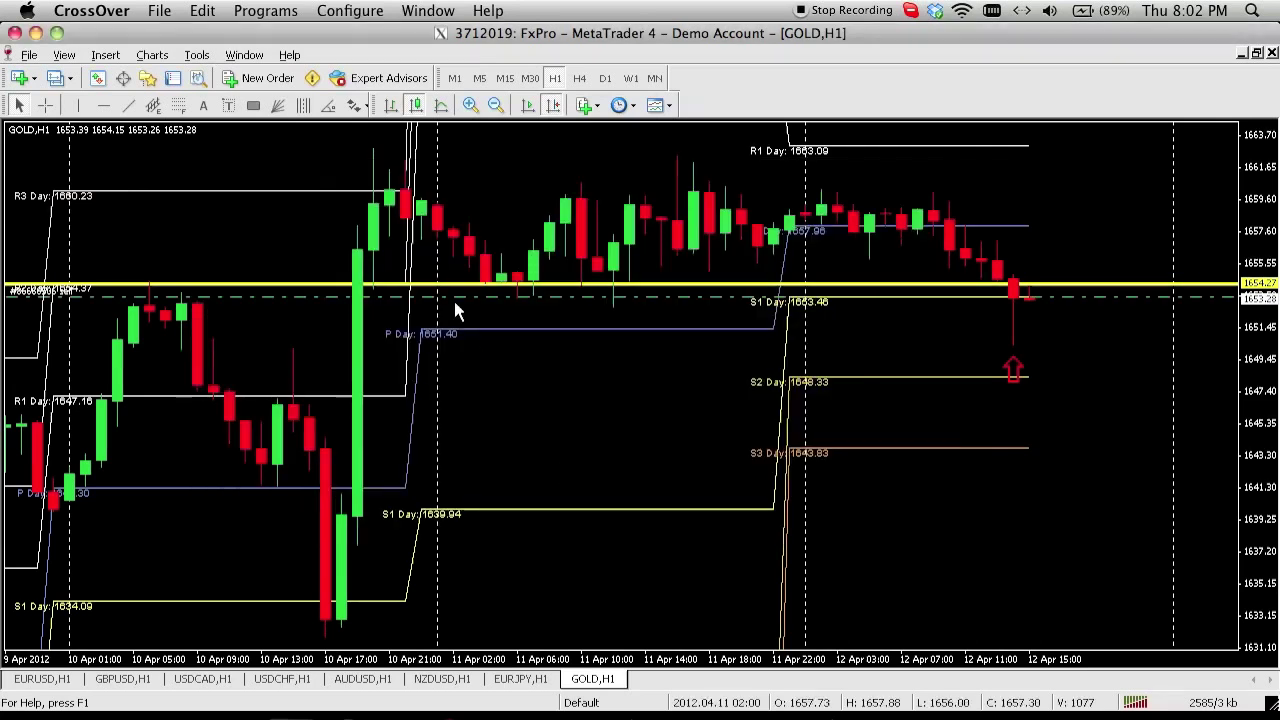
# Show the Terminal with the open gold trade and shrink it to leave more room for the chart
pyautogui.click(172, 78)
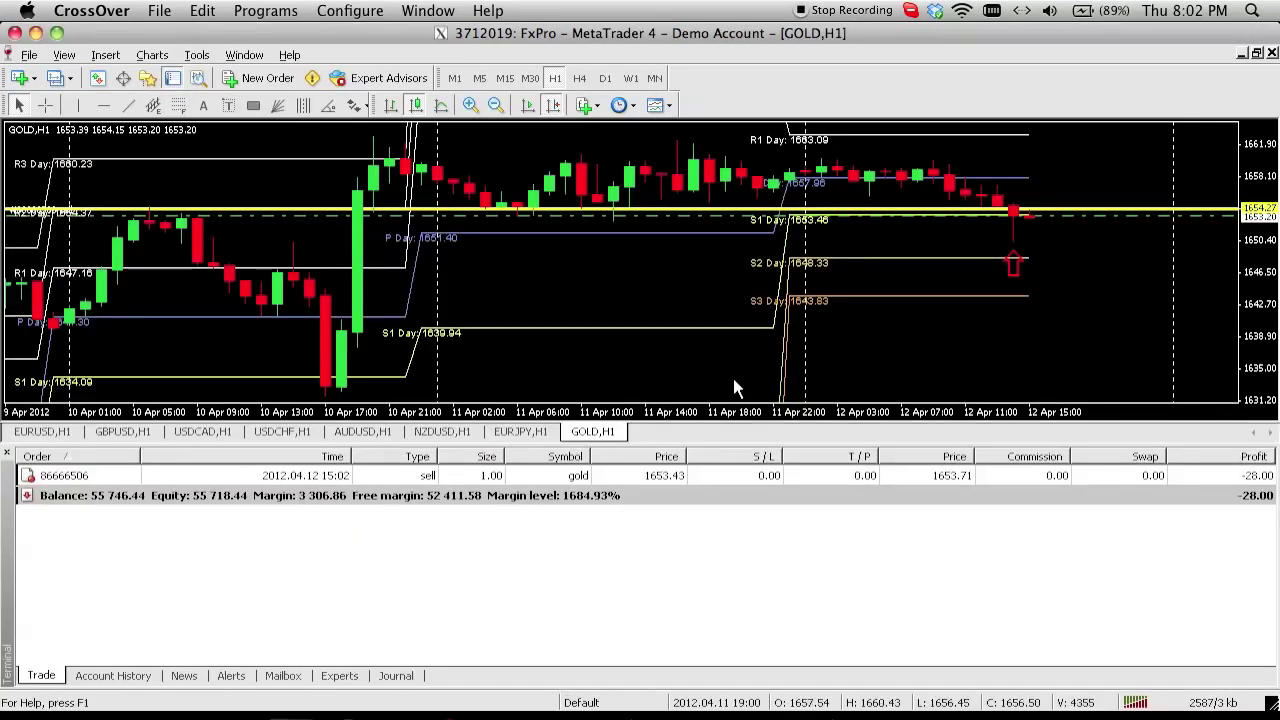
pyautogui.moveTo(727, 444); pyautogui.dragTo(738, 594)
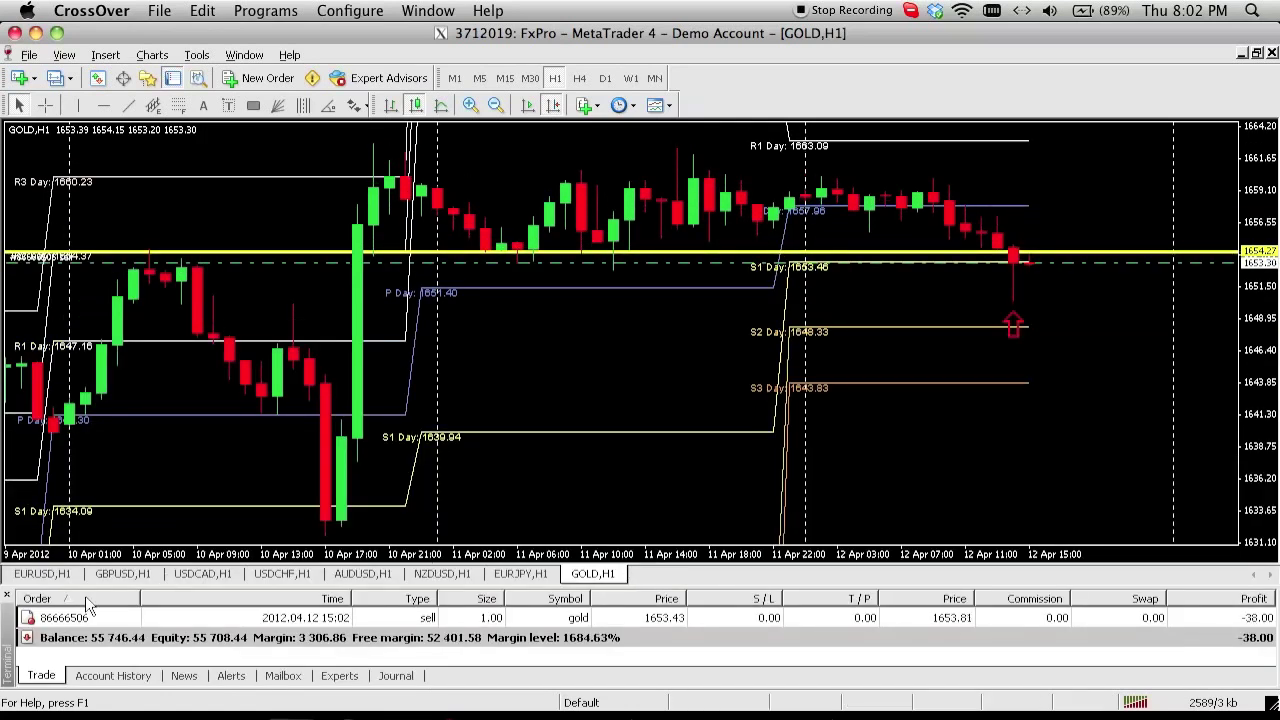
# Review the latest candles on the EURUSD, GBPUSD and USDCAD H1 charts and return to GOLD H1
pyautogui.click(42, 576)
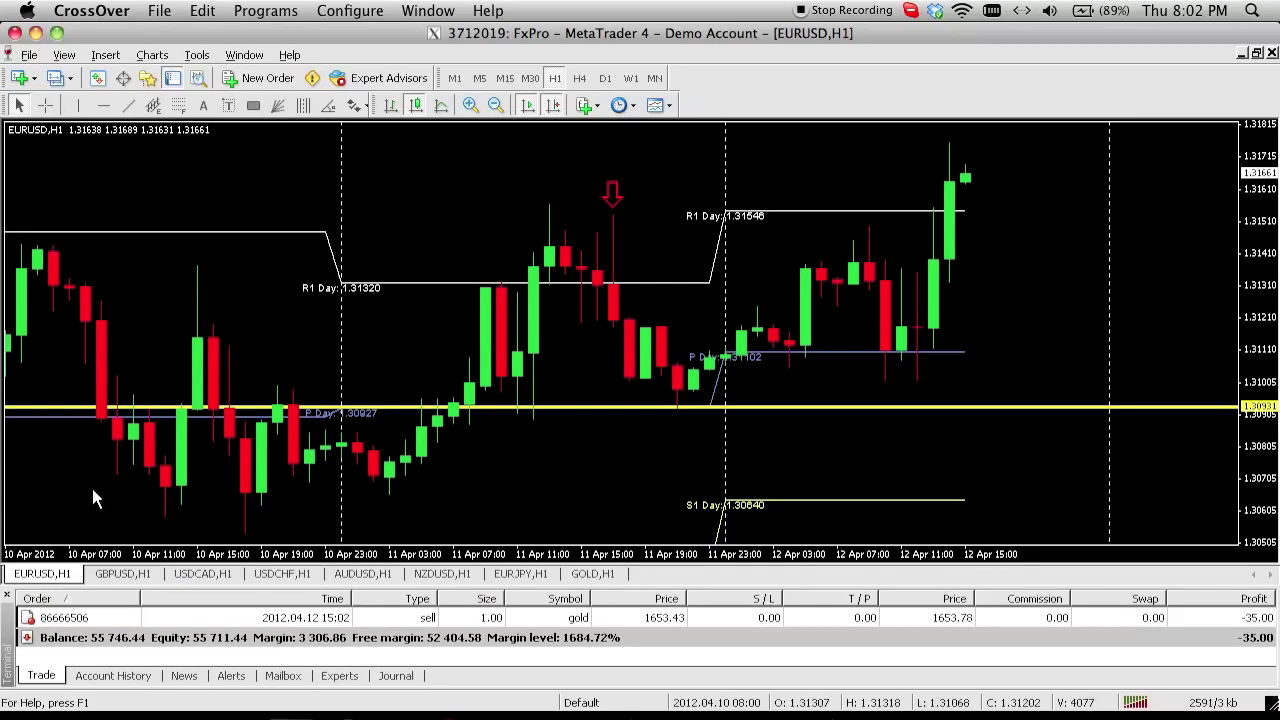
pyautogui.click(122, 577)
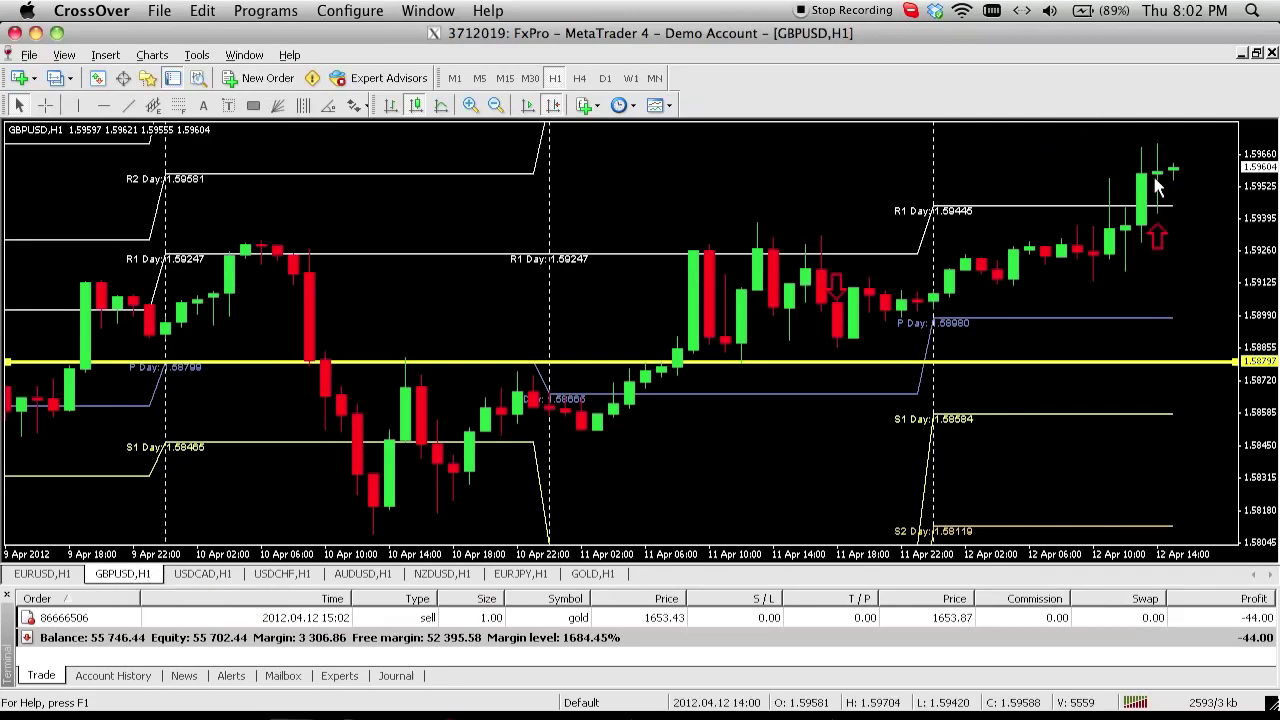
pyautogui.moveTo(1157, 180)
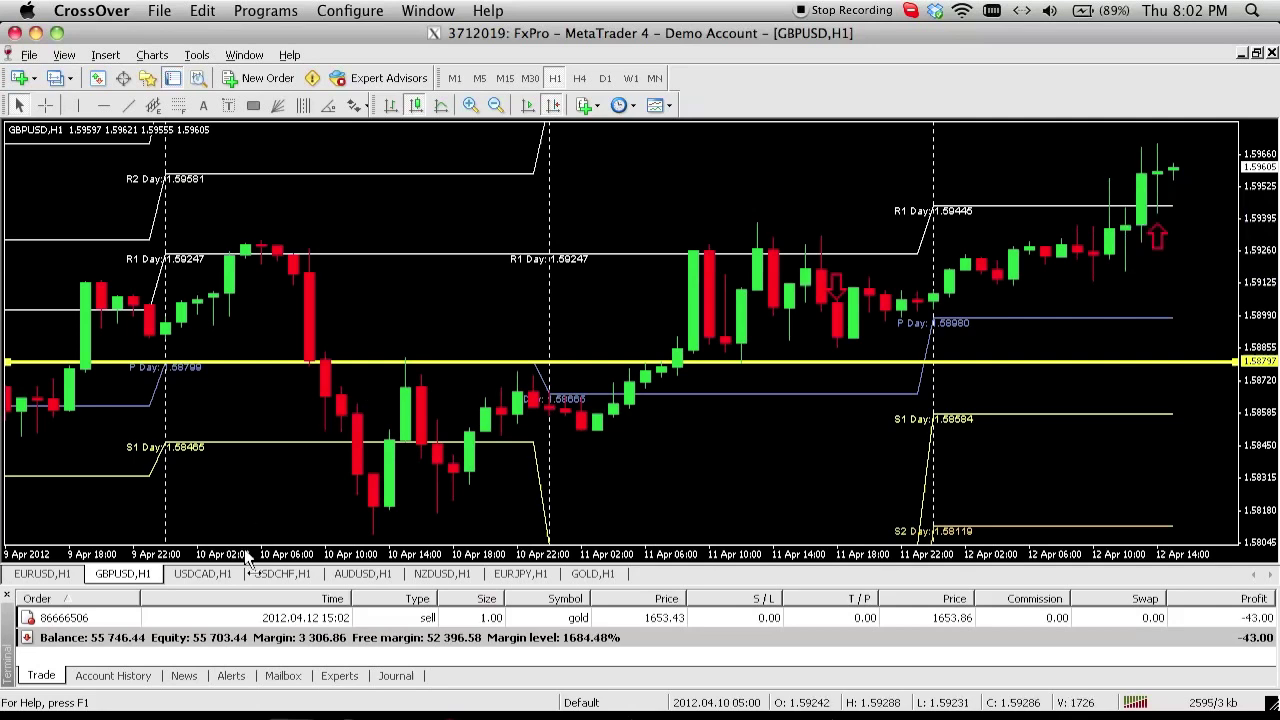
pyautogui.click(208, 576)
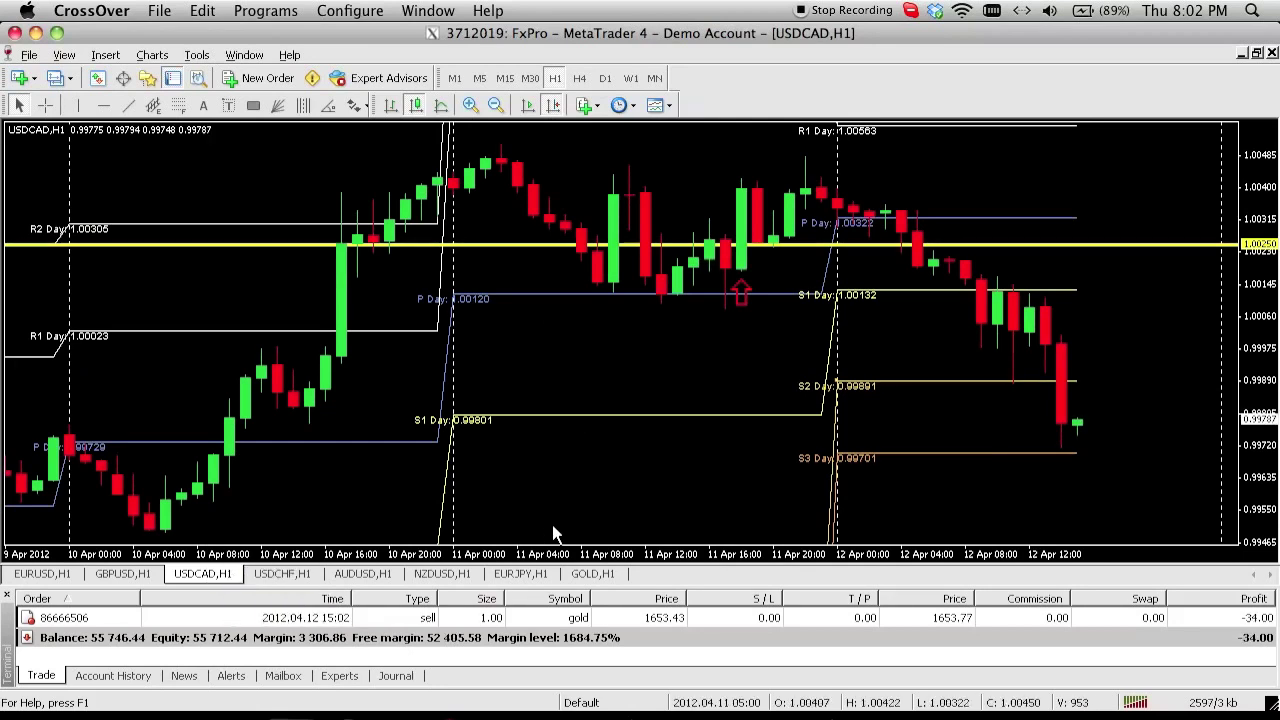
pyautogui.click(610, 578)
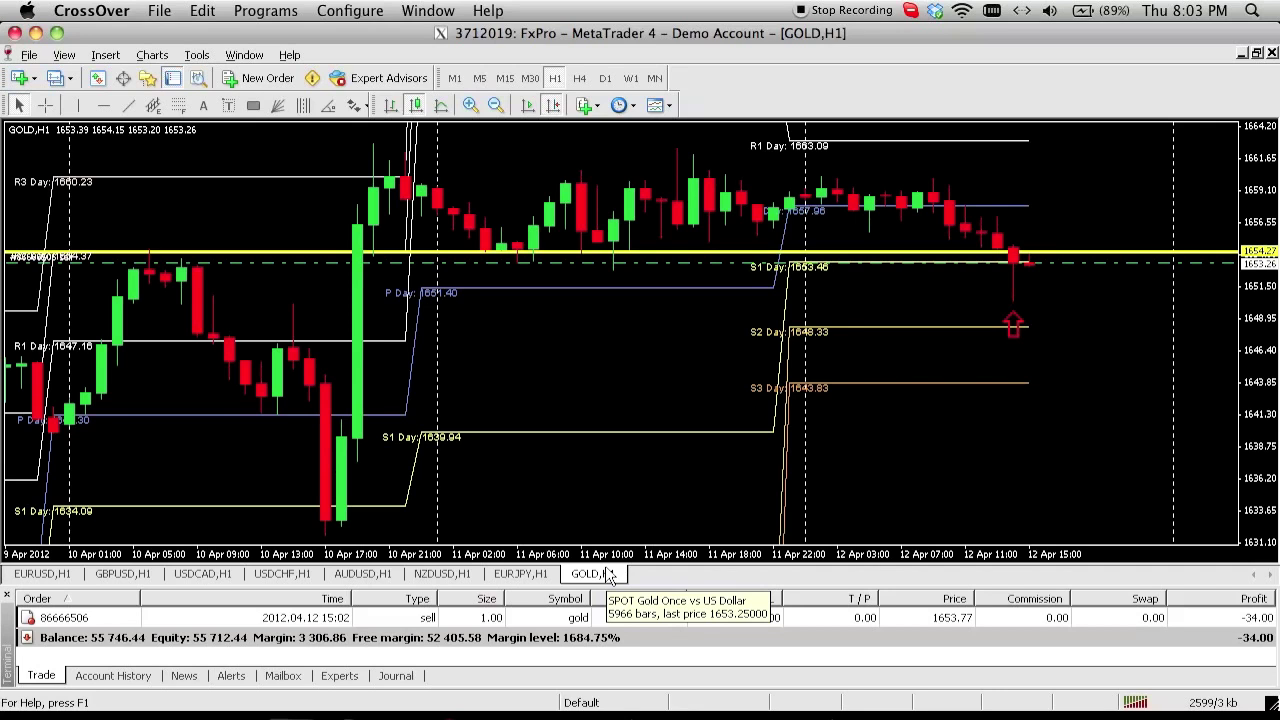
# Compare the current candles across the EURUSD, GBPUSD, USDCAD, USDCHF, AUDUSD and NZDUSD H1 charts with GOLD H1
pyautogui.click(48, 574)
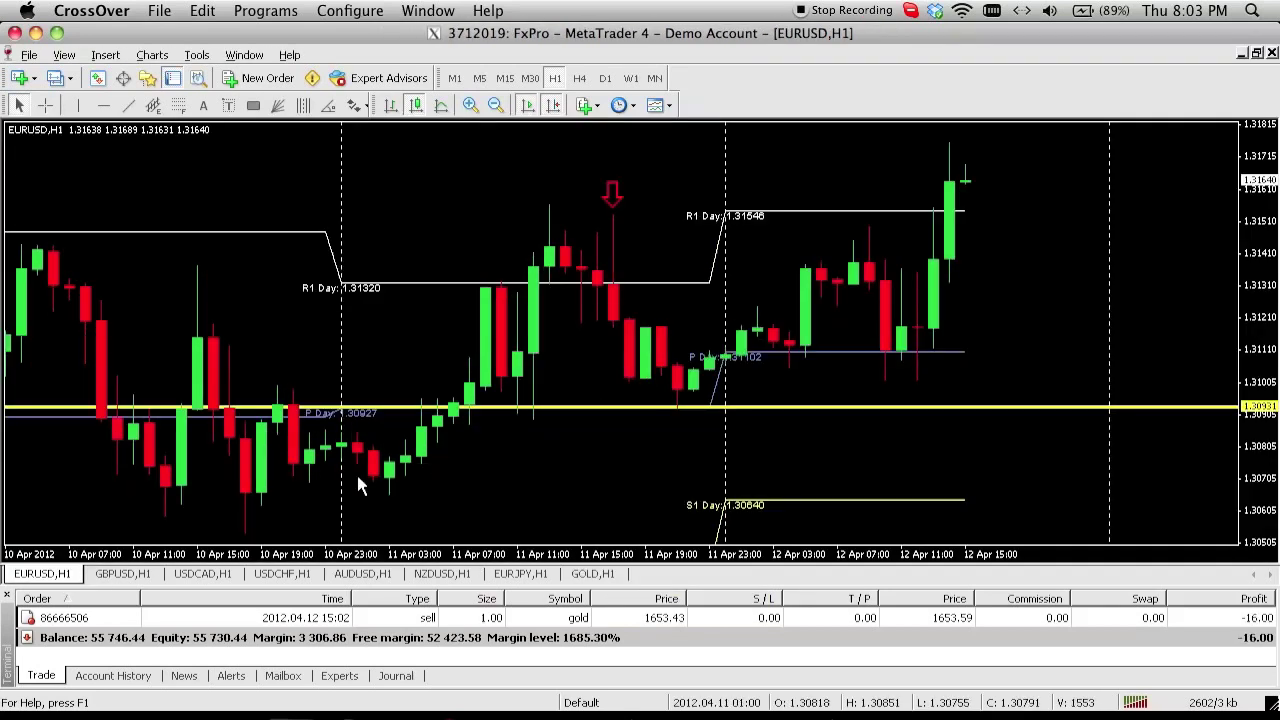
pyautogui.click(100, 575)
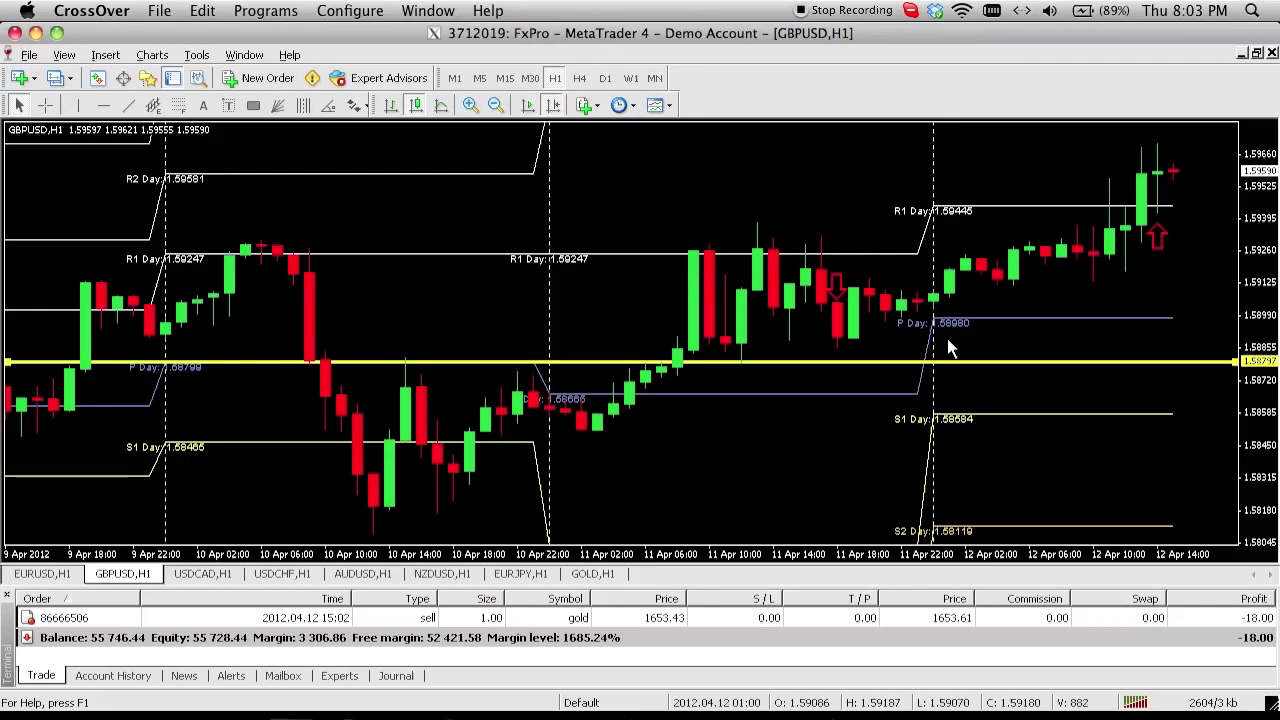
pyautogui.click(211, 575)
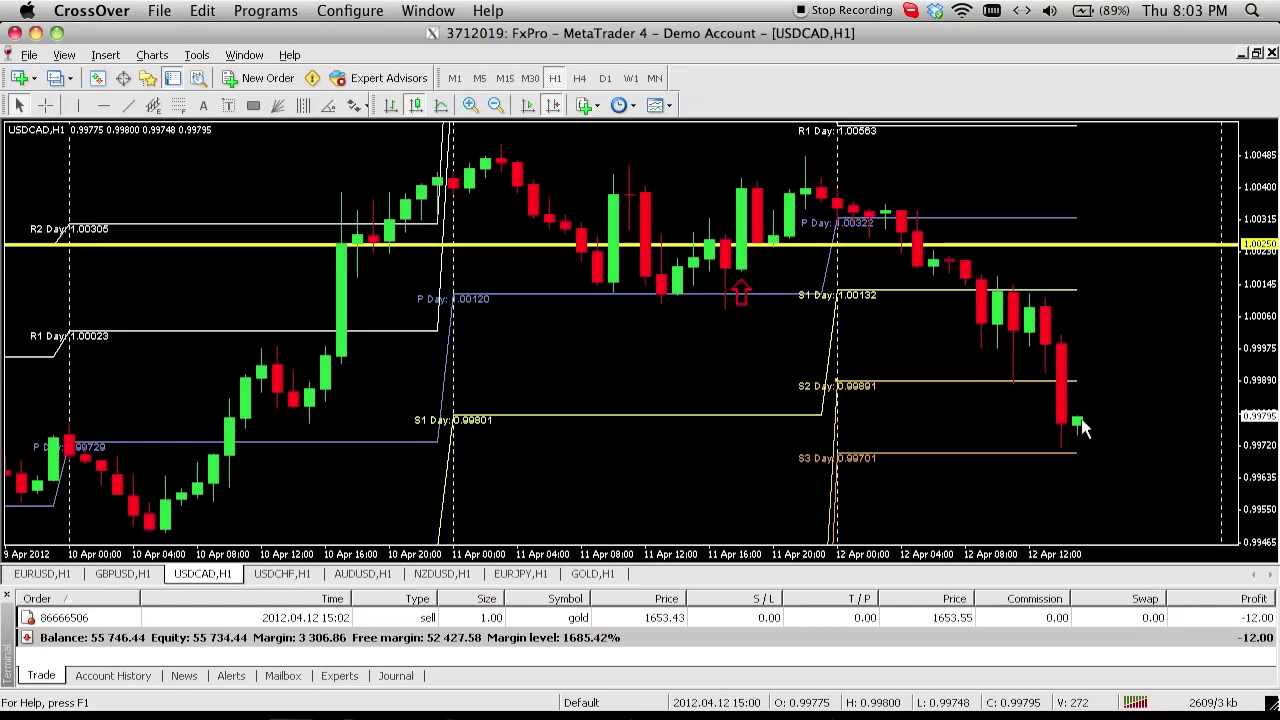
pyautogui.click(290, 575)
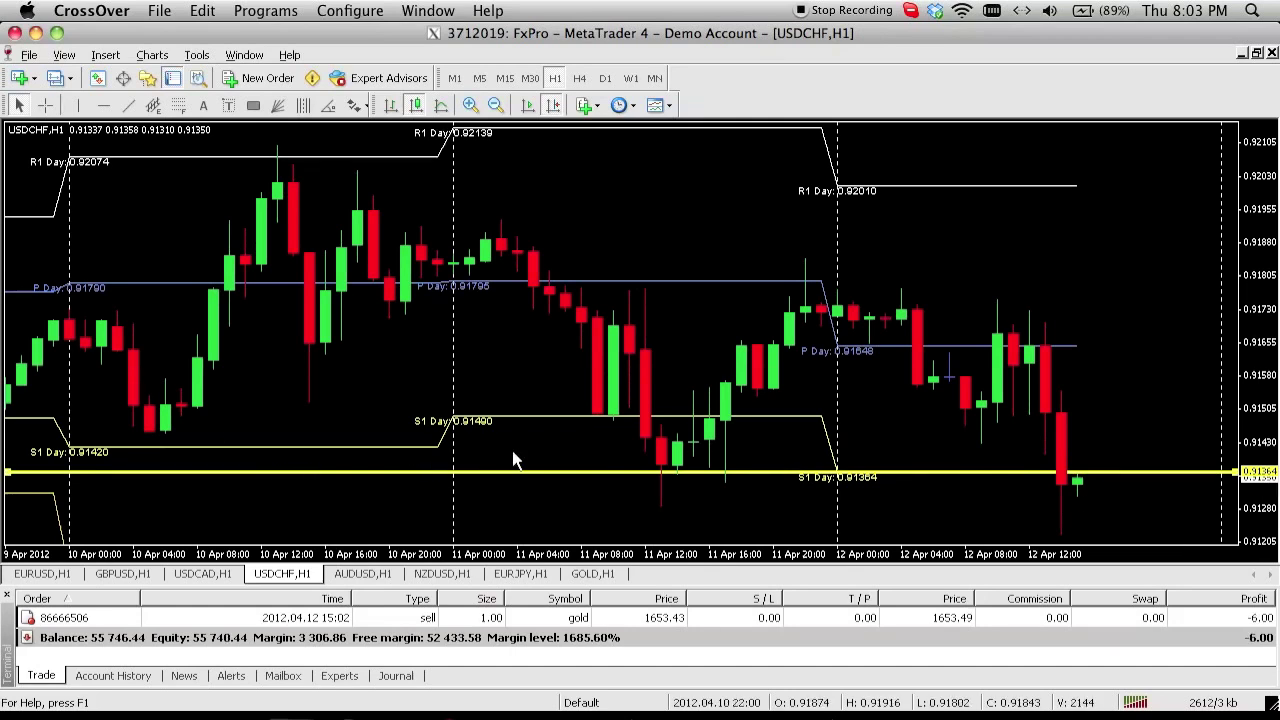
pyautogui.click(345, 573)
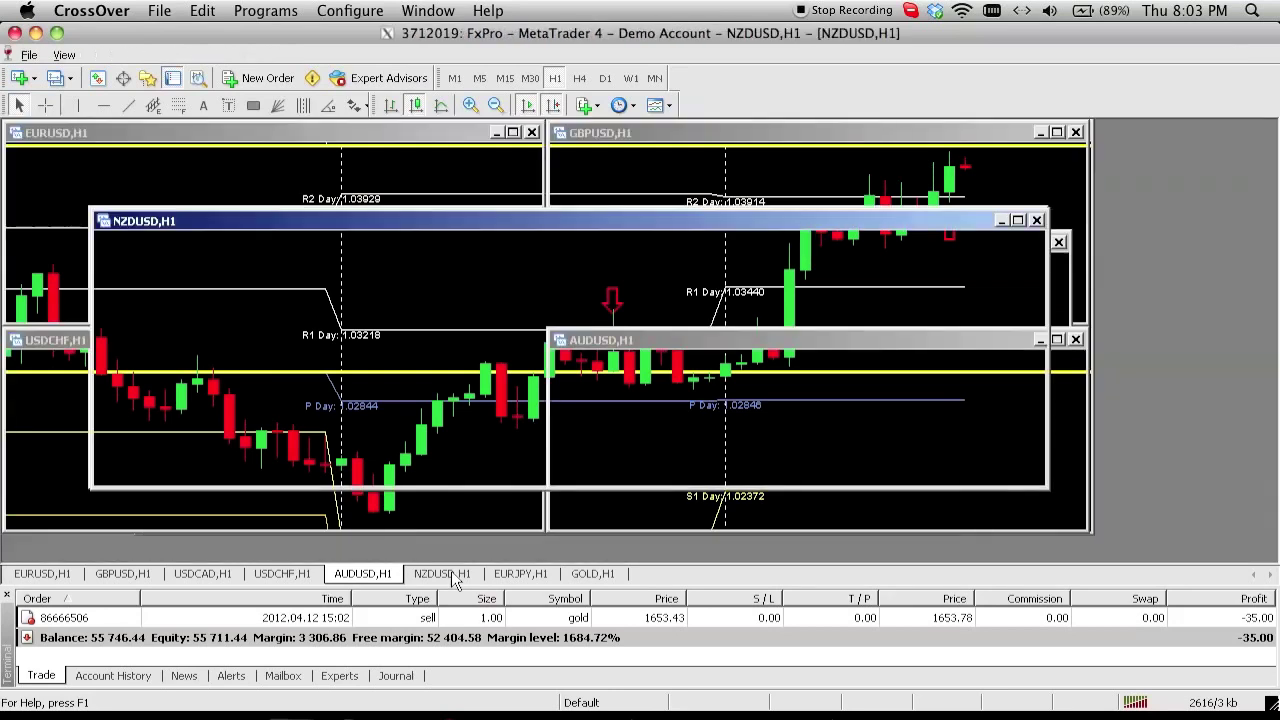
pyautogui.click(451, 571)
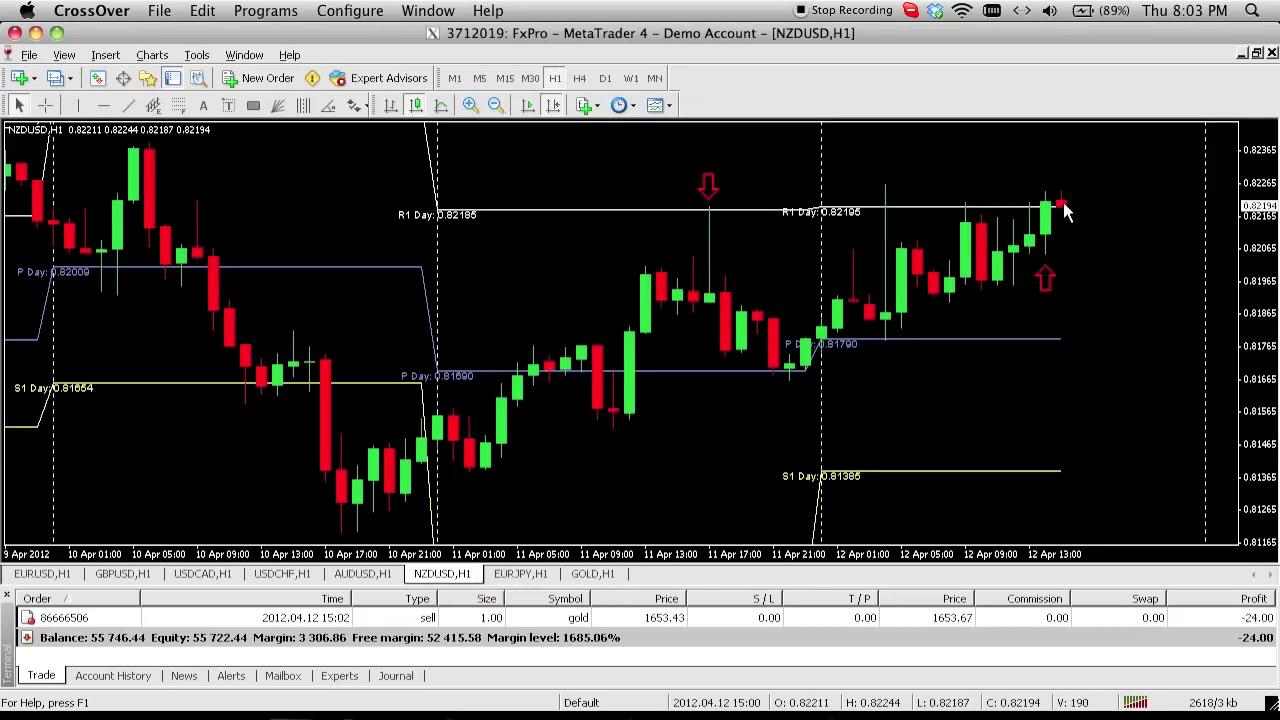
pyautogui.moveTo(796, 370)
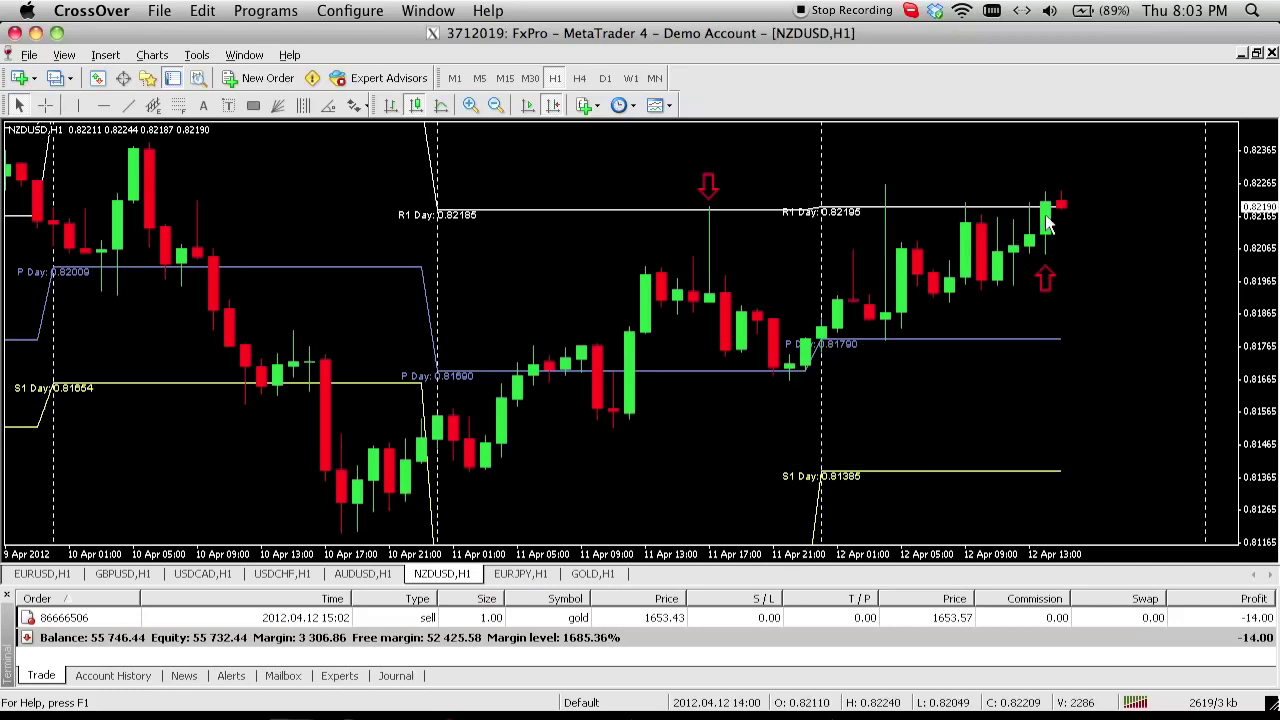
pyautogui.click(585, 578)
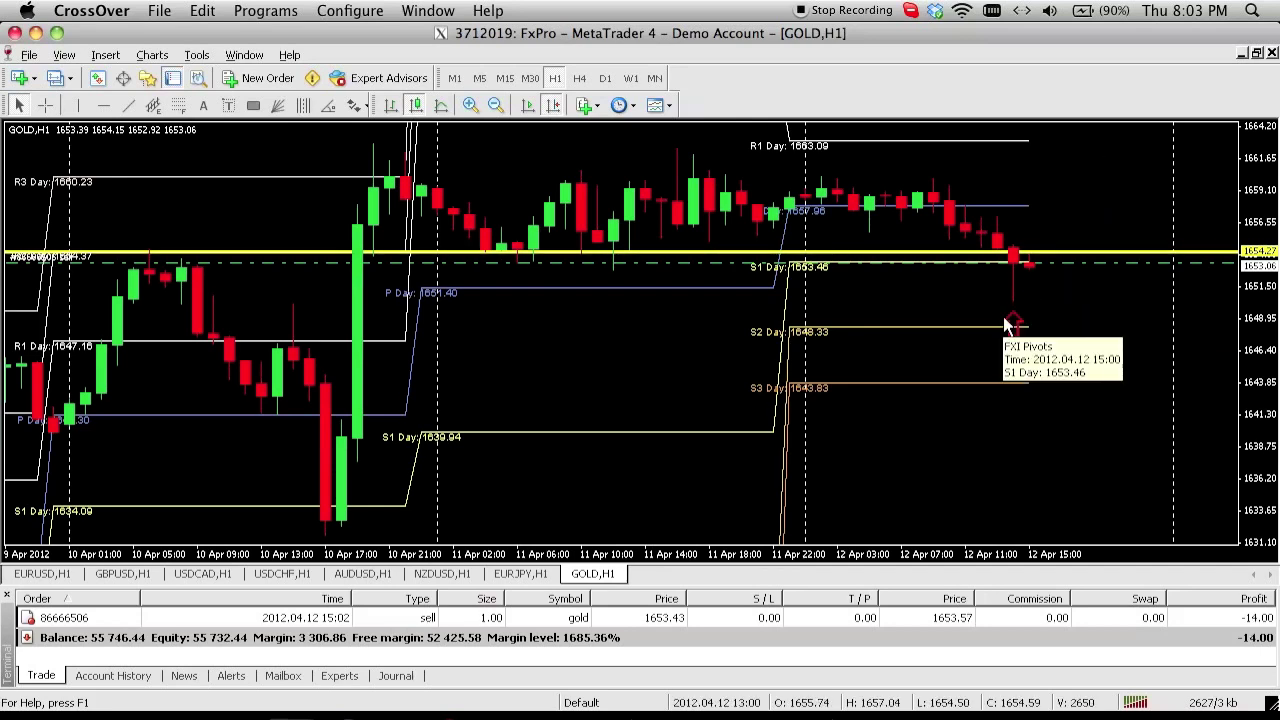
# Check price against the daily pivots on the EURJPY, EURUSD, GBPUSD, USDCAD and USDCHF H1 charts
pyautogui.click(537, 577)
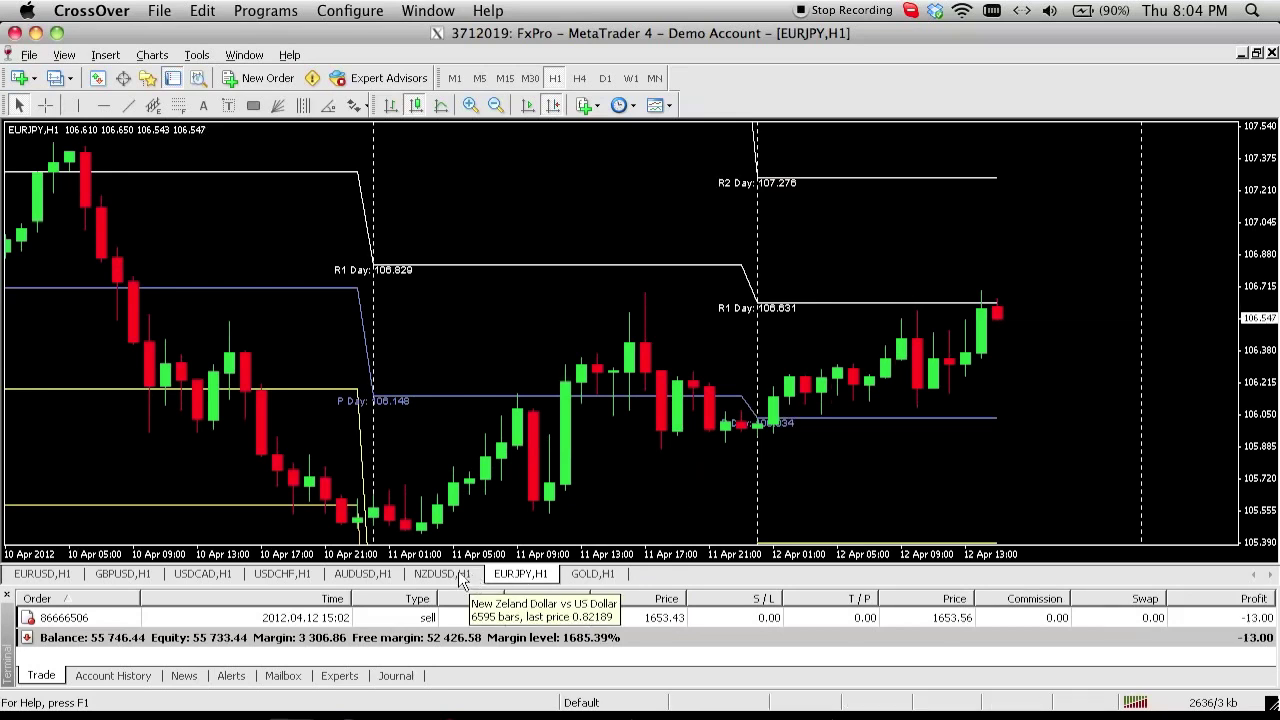
pyautogui.click(42, 574)
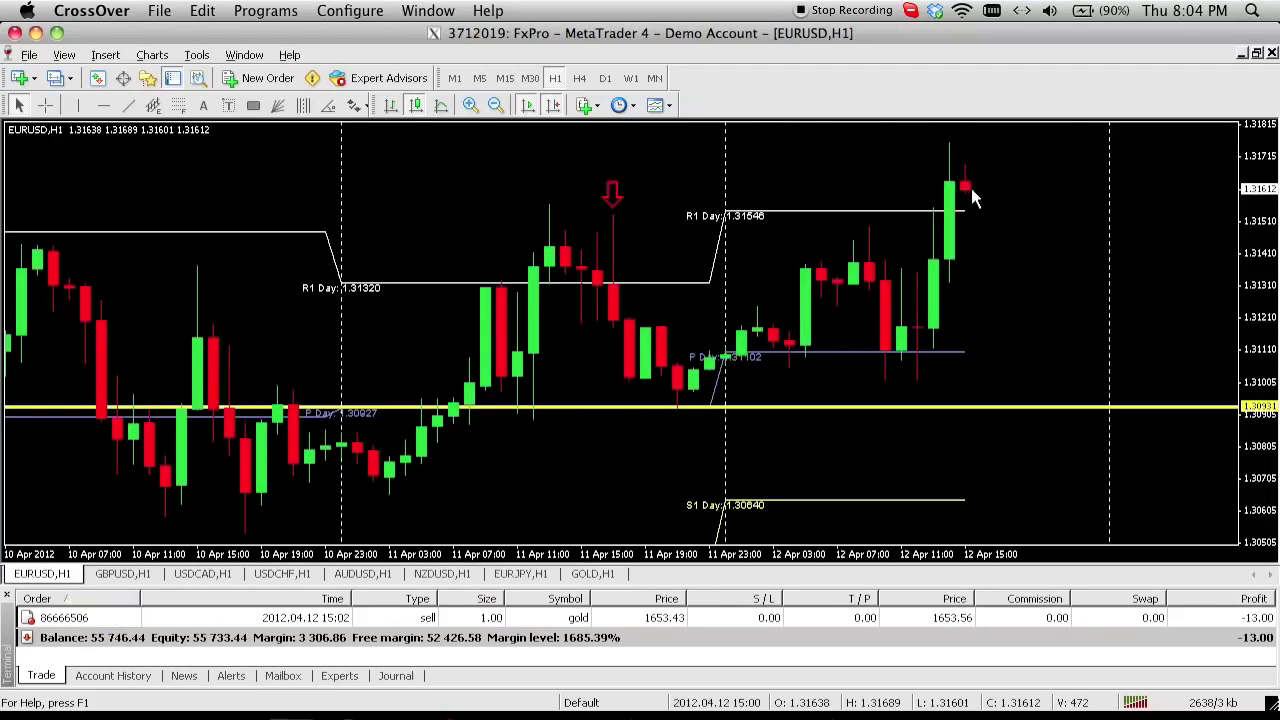
pyautogui.click(122, 574)
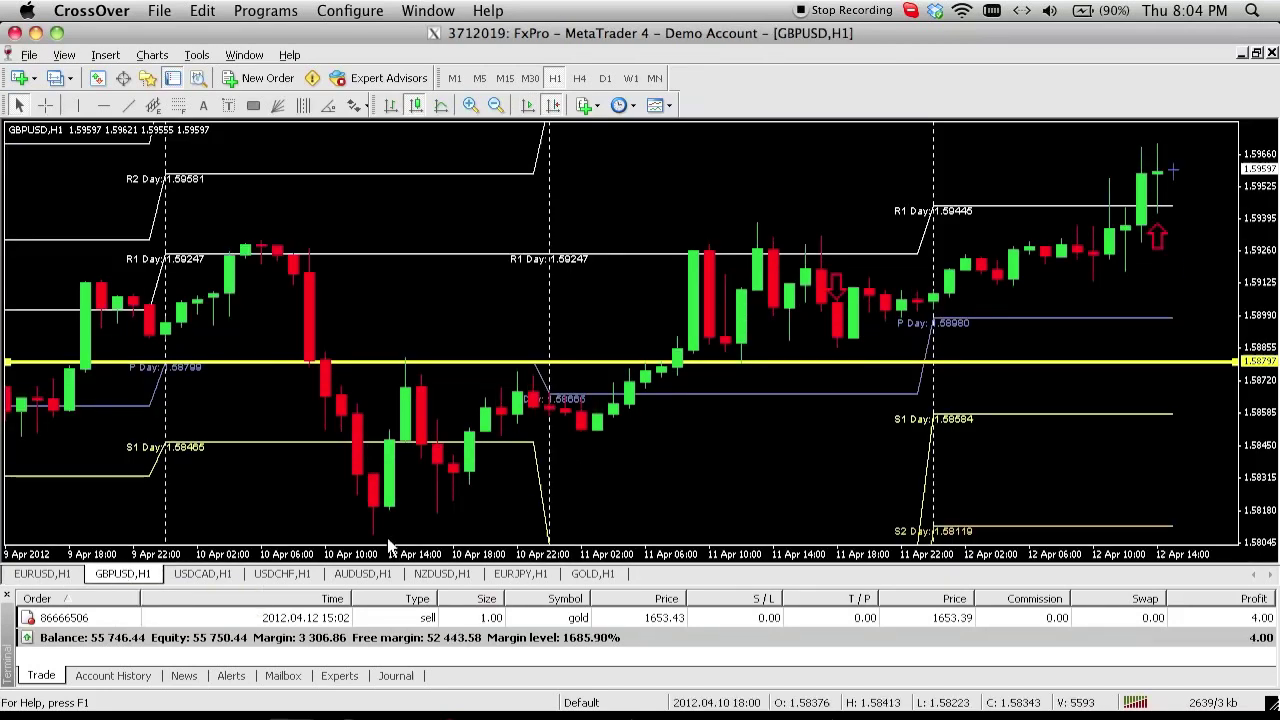
pyautogui.click(203, 574)
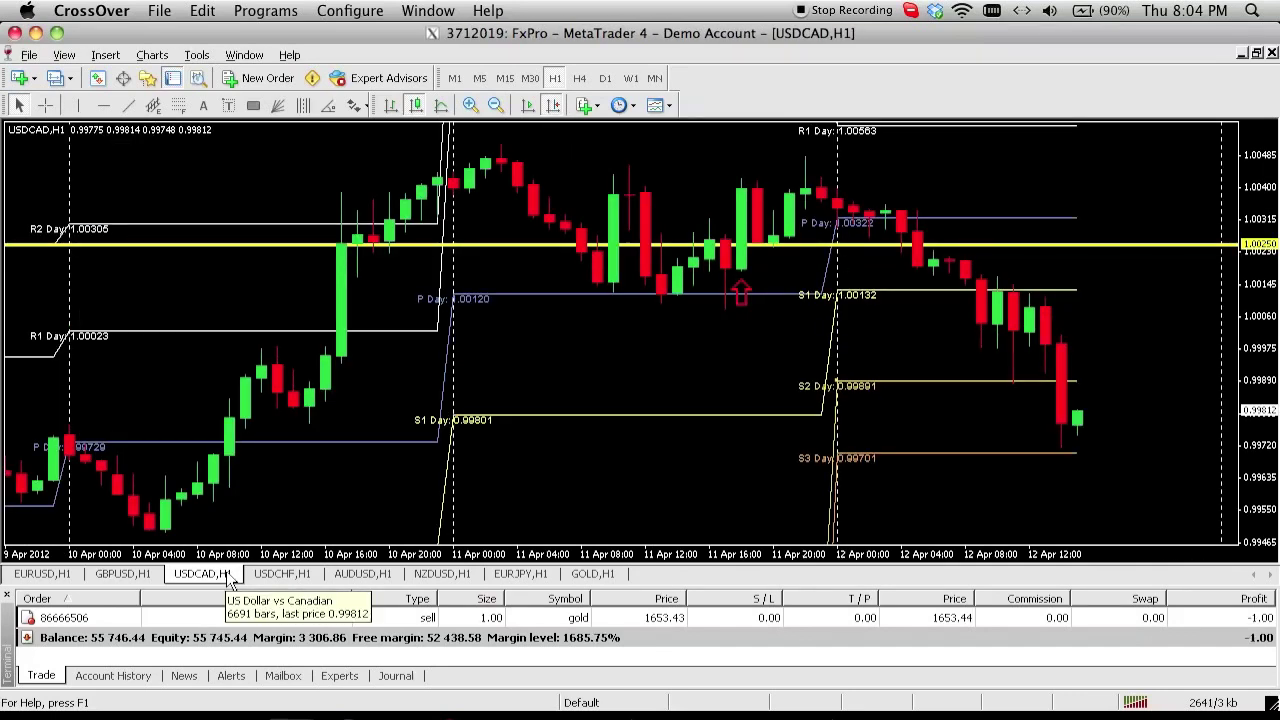
pyautogui.click(286, 577)
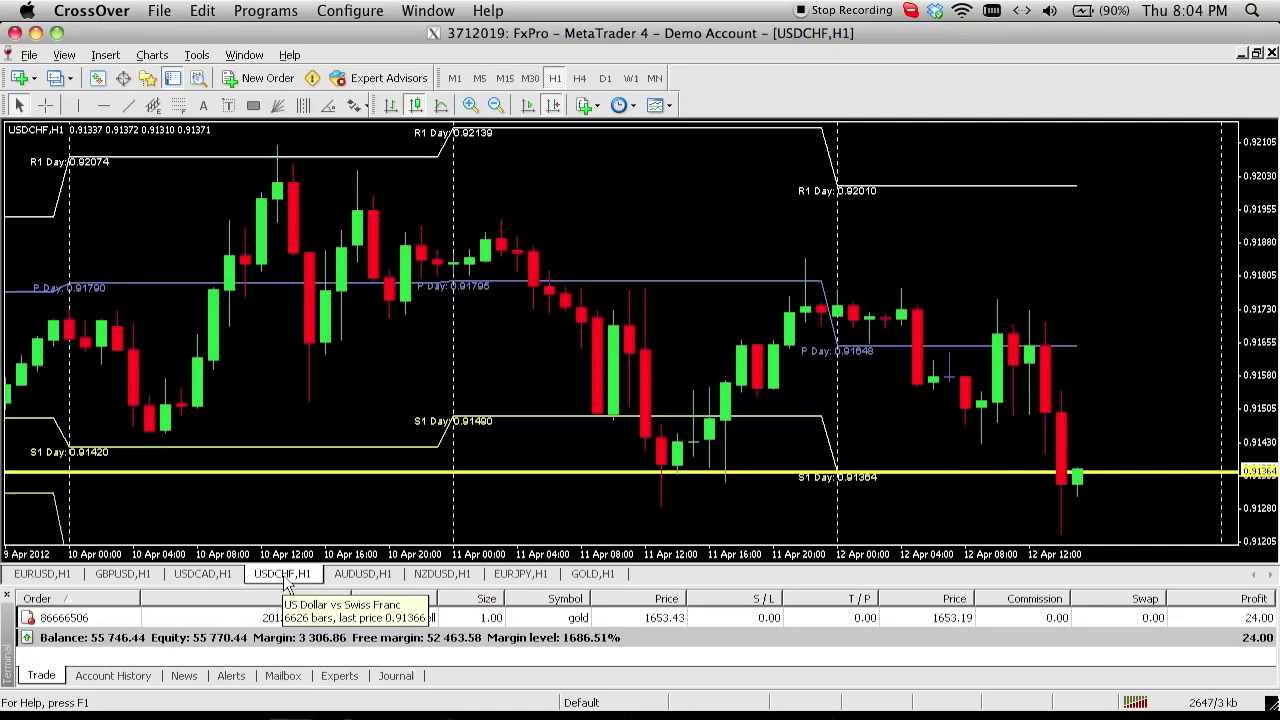
# Switch to the webinar chat in Chrome and read on to the question about going long on EURUSD
pyautogui.click(560, 713)
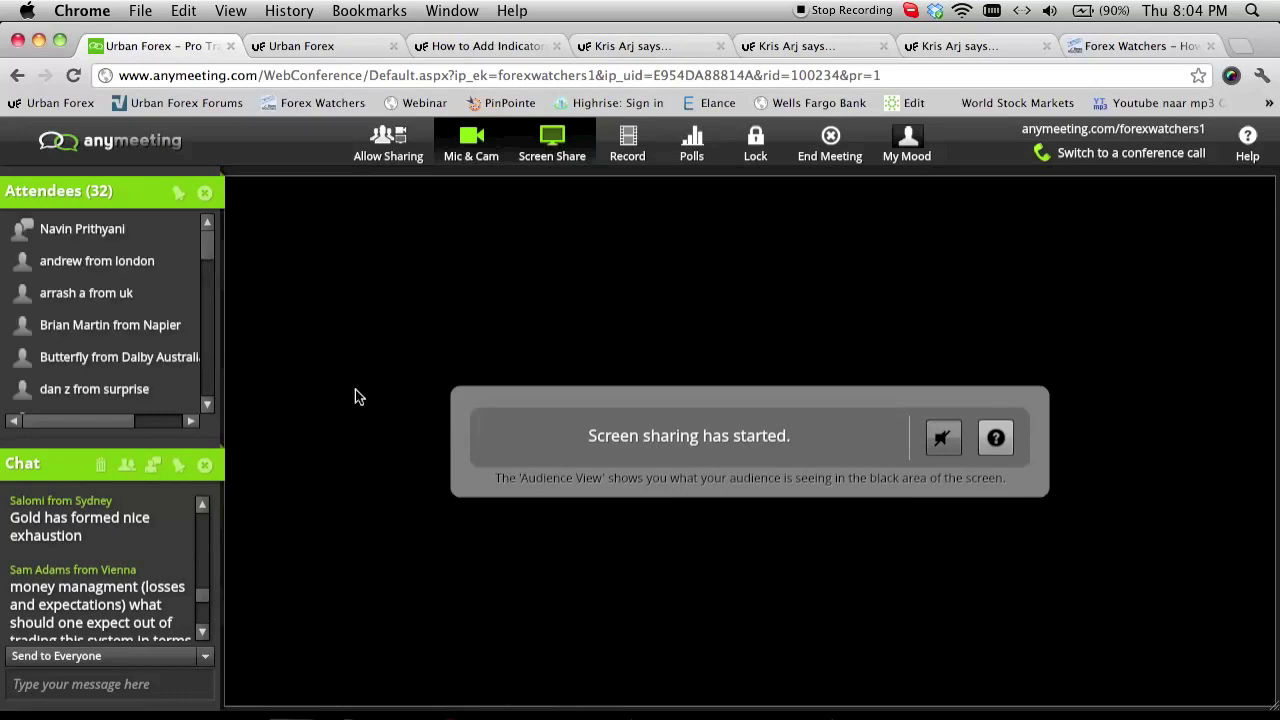
pyautogui.moveTo(207, 249); pyautogui.dragTo(210, 390)
pyautogui.scroll(10, 185, 254)
pyautogui.scroll(2, 205, 240)
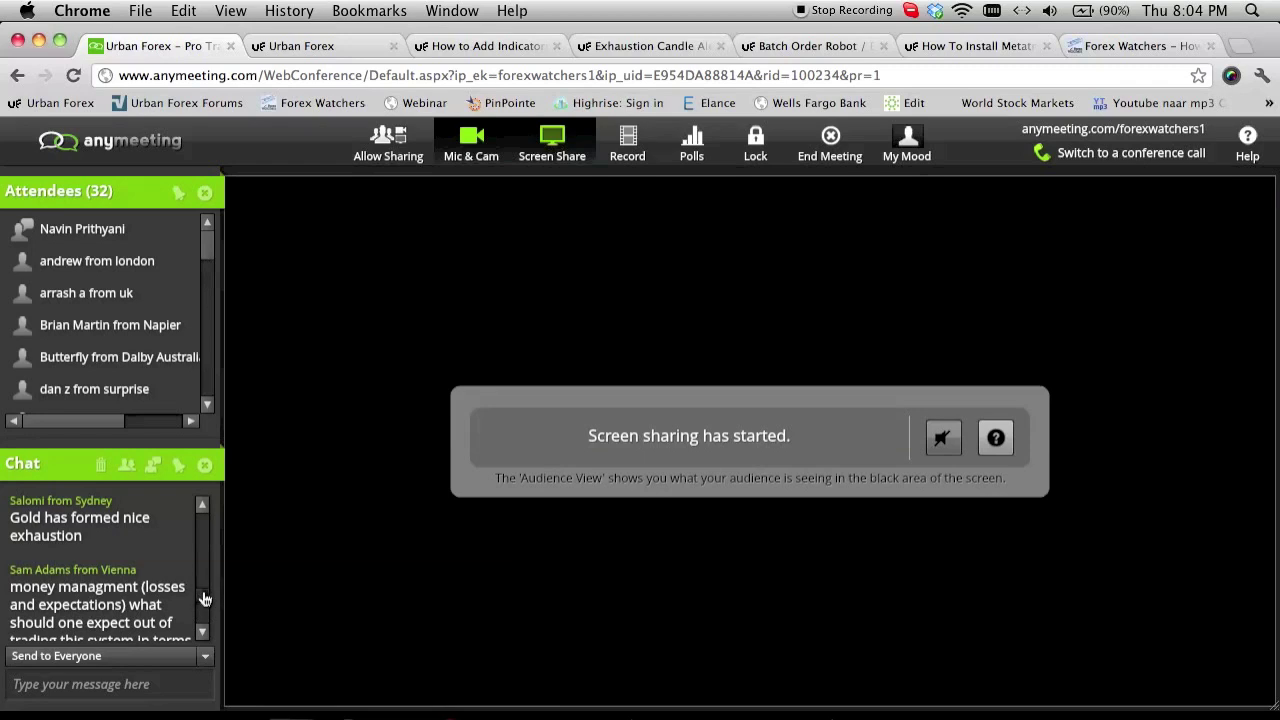
pyautogui.scroll(-5, 203, 598)
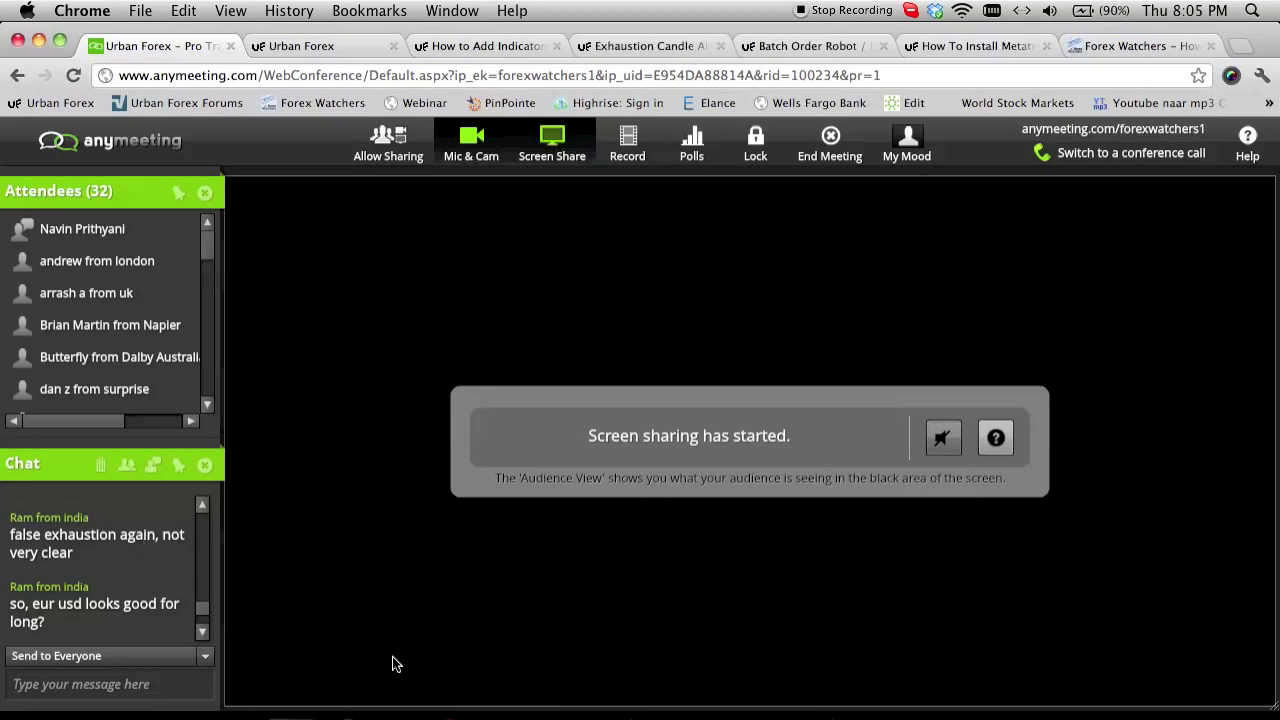
# Back on MetaTrader's GOLD H1 chart, clear the yellow line and up arrow and mark the 10 April 15:00 candle with a red down arrow
pyautogui.click(300, 710)
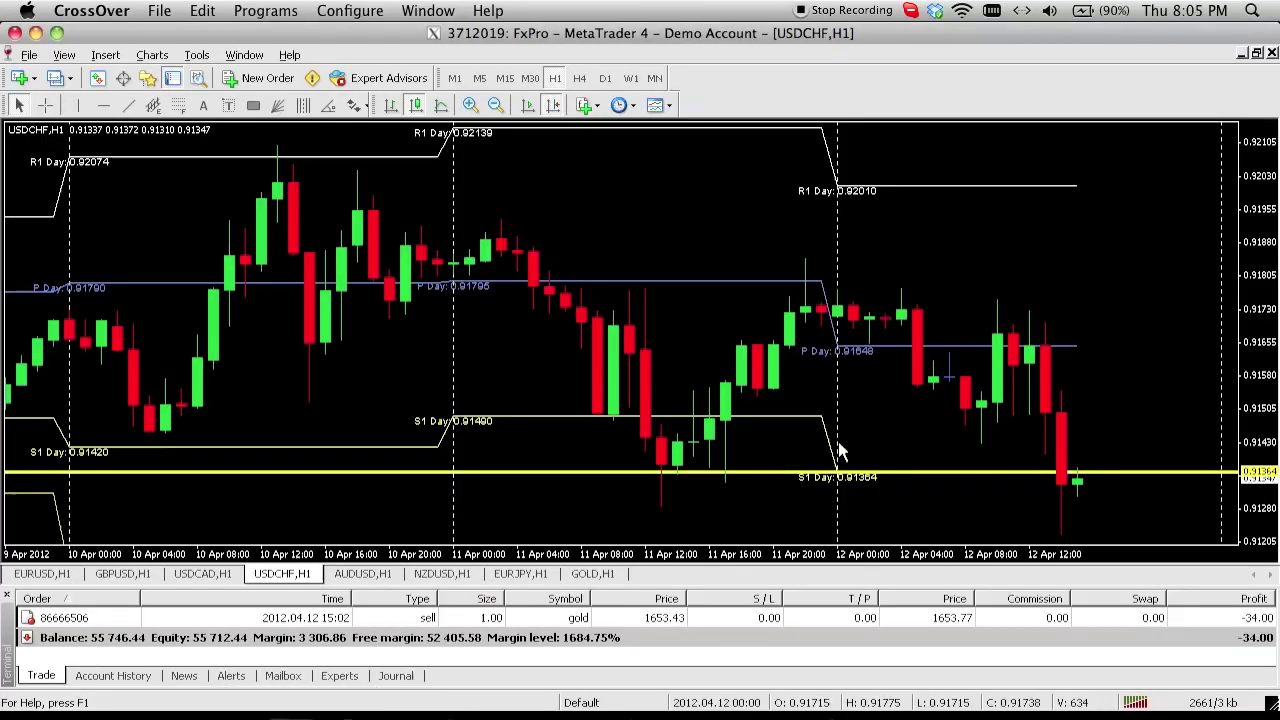
pyautogui.click(593, 573)
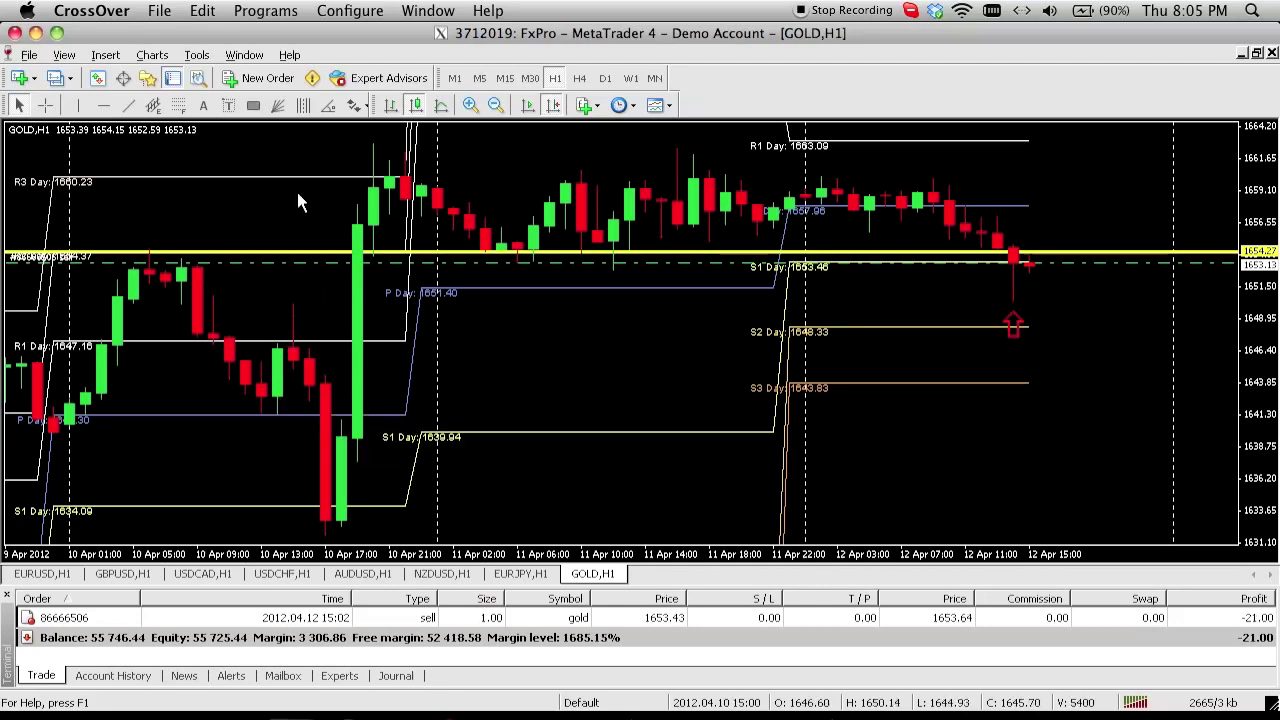
pyautogui.click(366, 108)
pyautogui.click(391, 218)
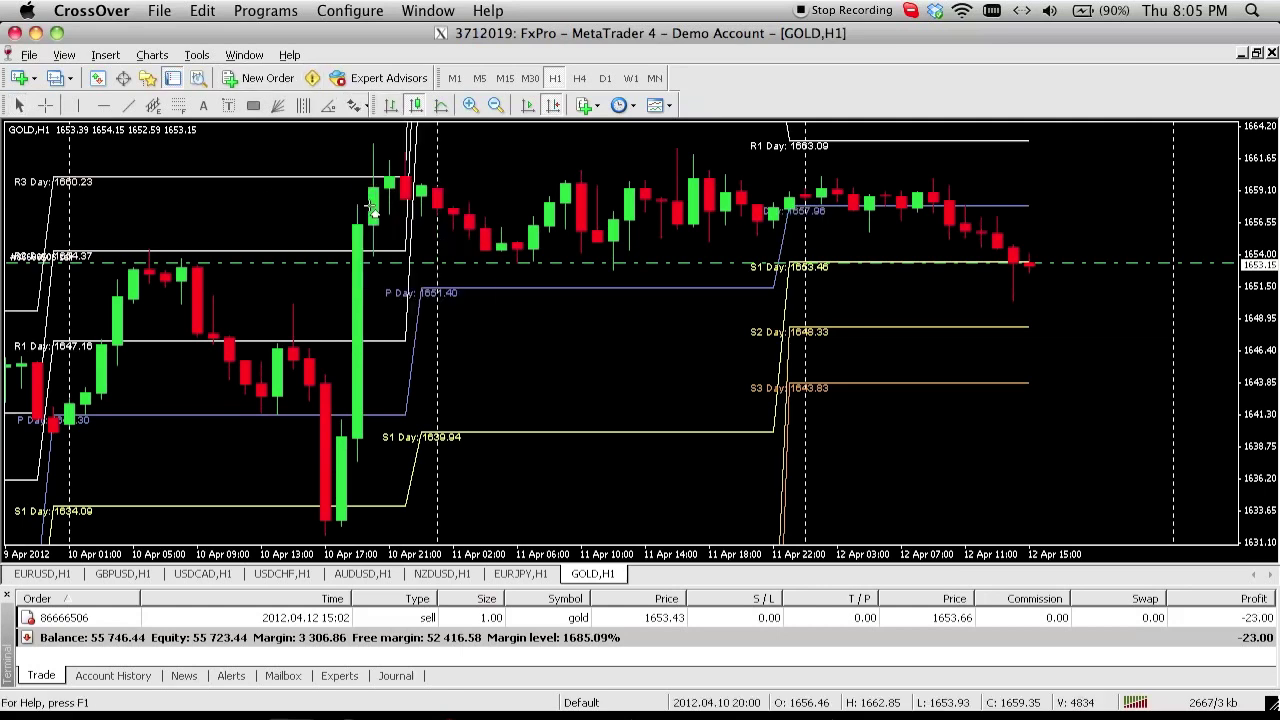
pyautogui.click(292, 272)
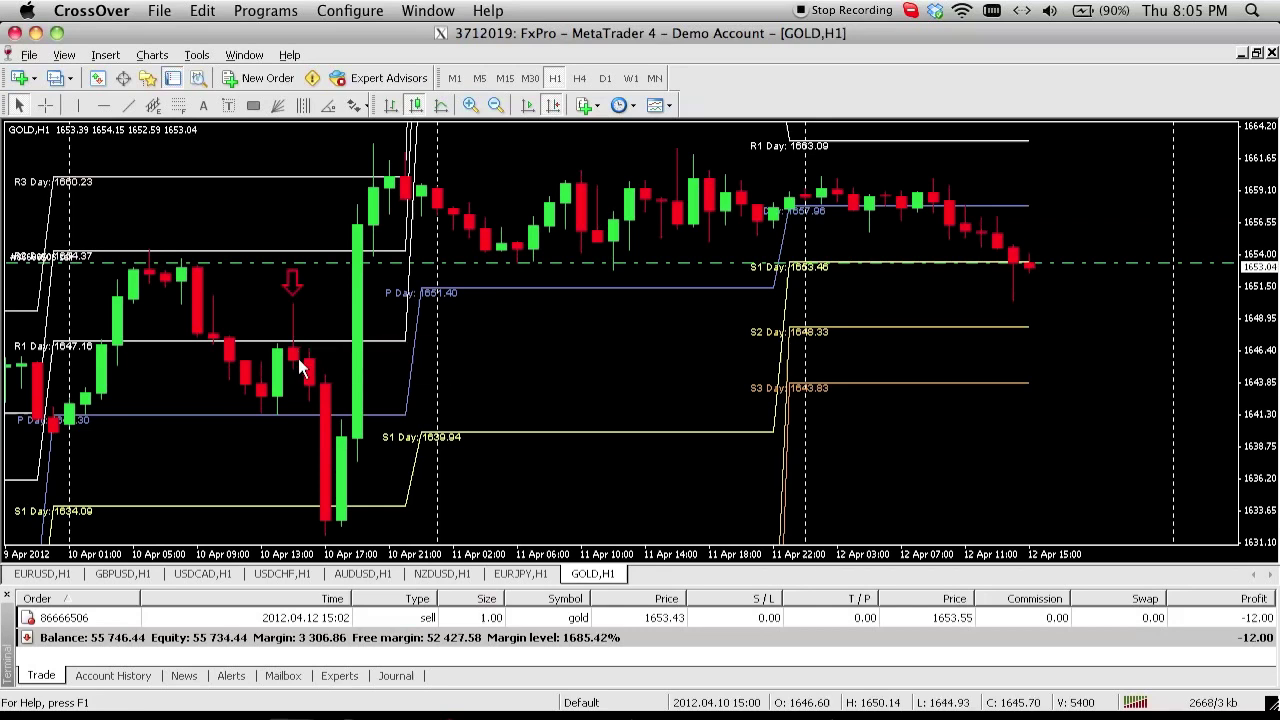
pyautogui.scroll(2, 240, 368)
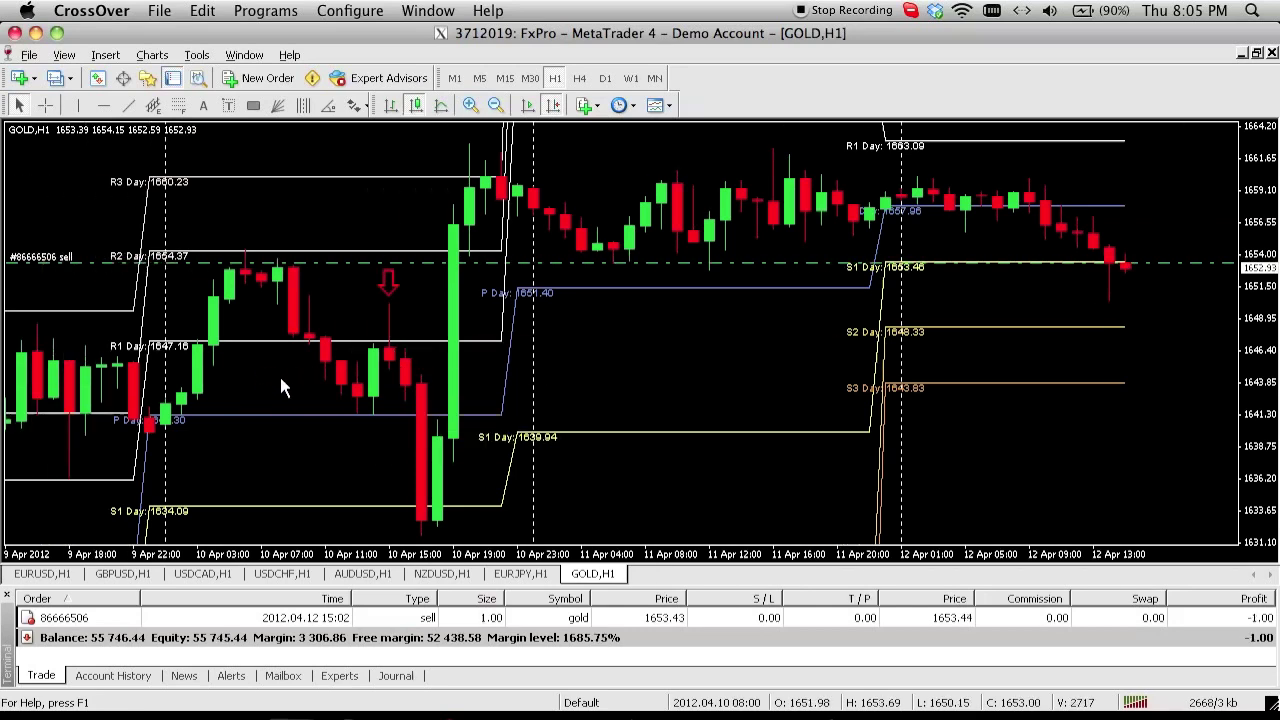
pyautogui.moveTo(455, 483)
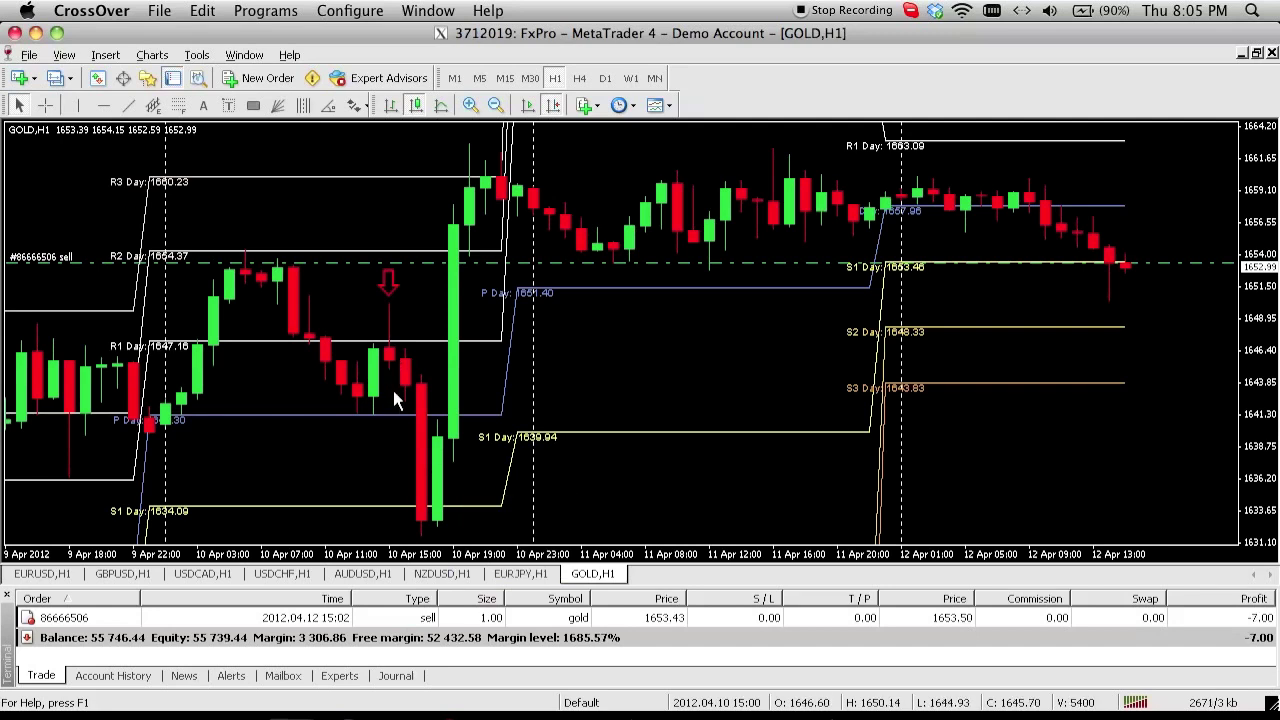
pyautogui.moveTo(395, 405)
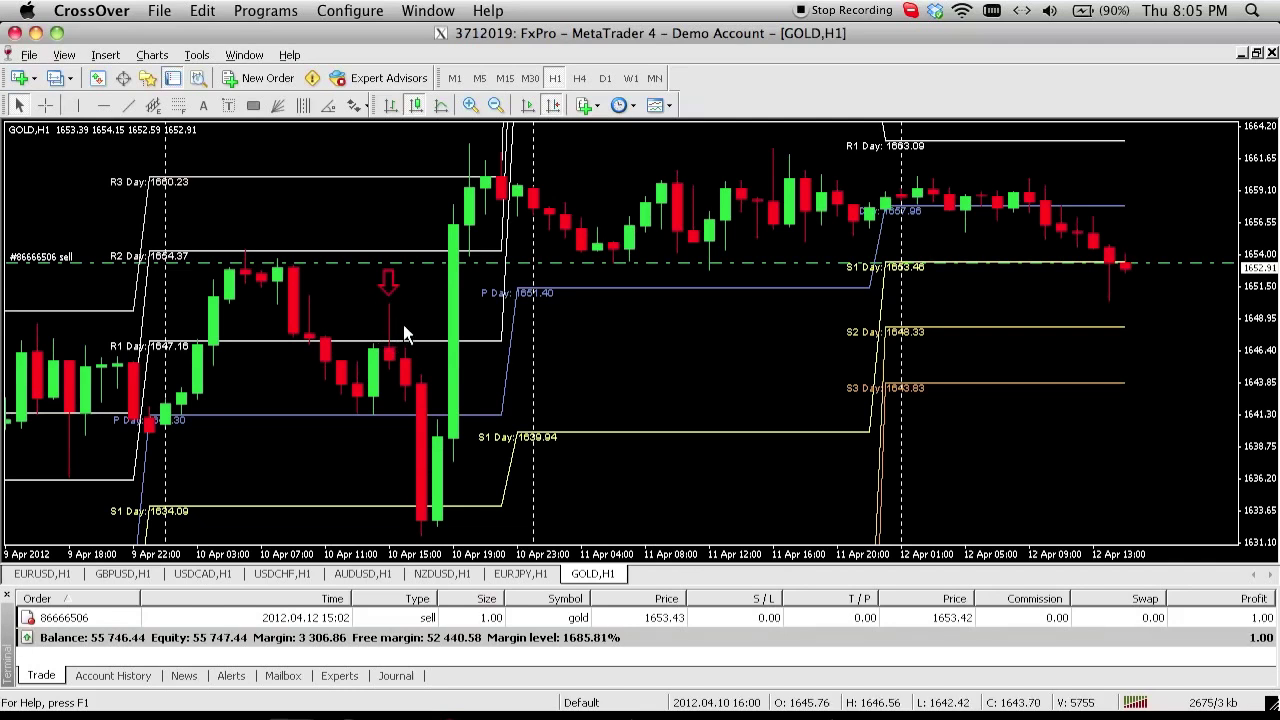
pyautogui.moveTo(404, 326)
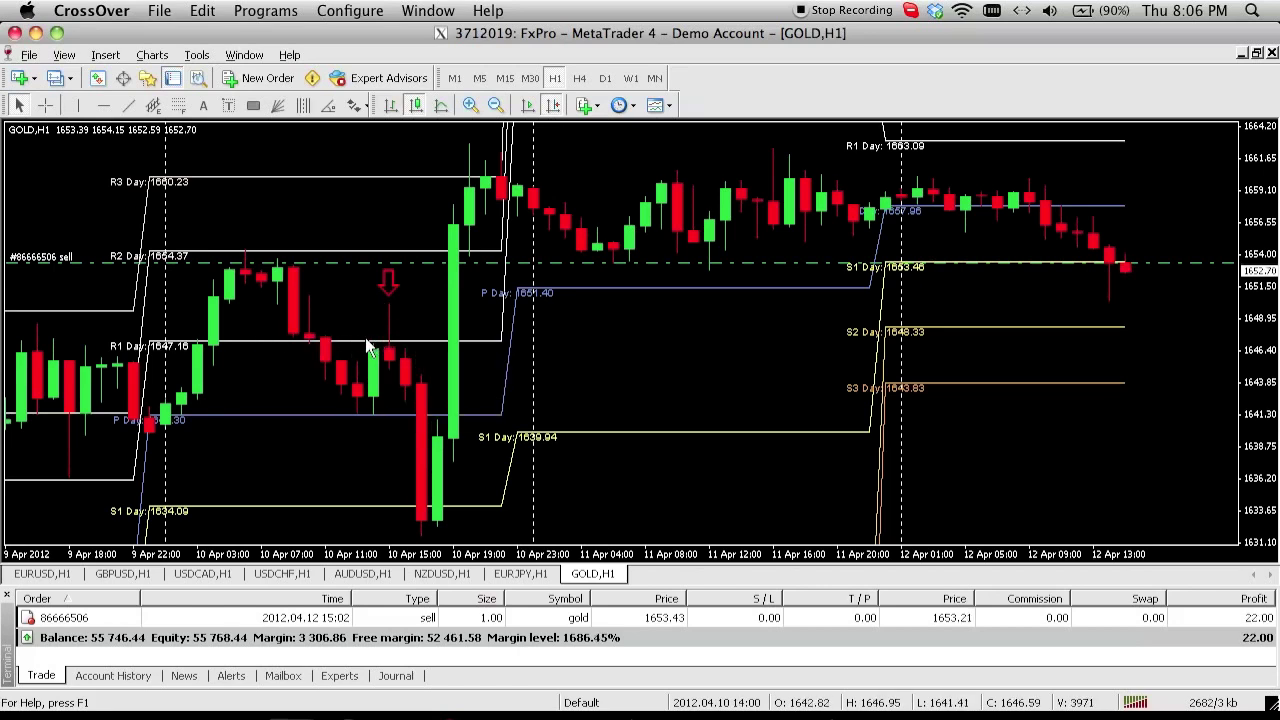
# Examine the marked GOLD H1 candle, and look back through the EURJPY H1 history to early April for exhaustion candles
pyautogui.moveTo(367, 347)
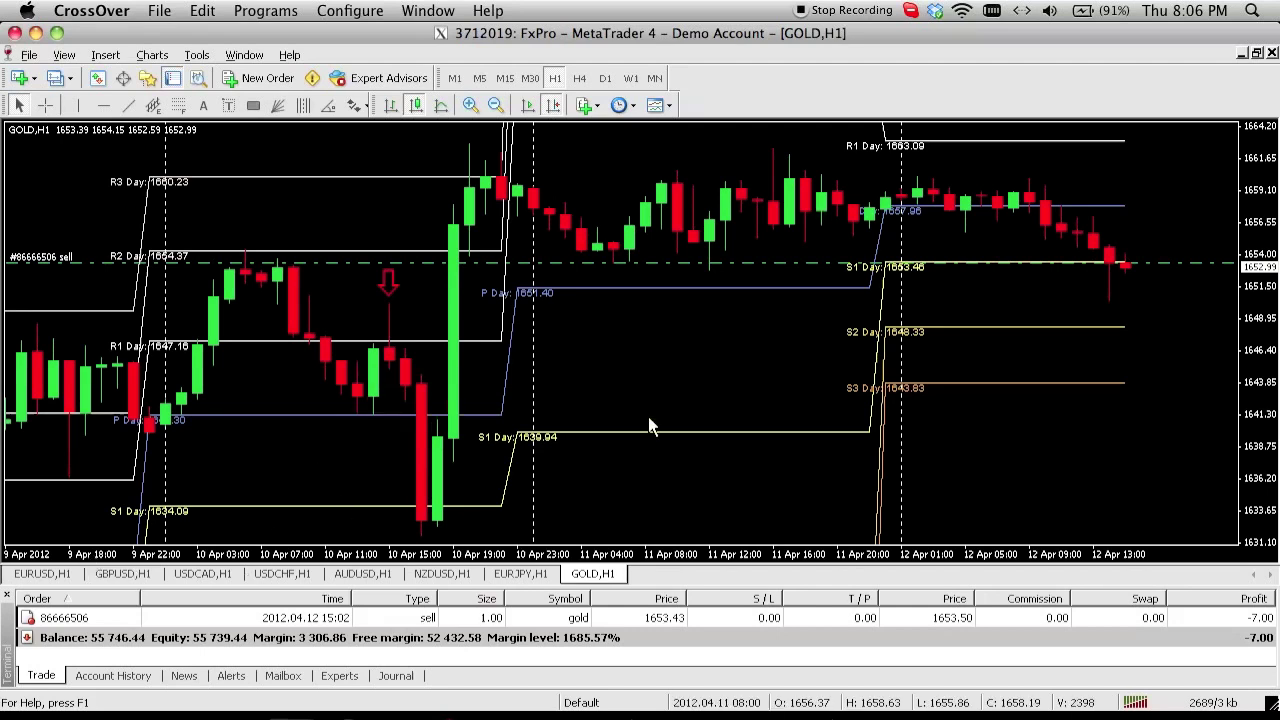
pyautogui.click(506, 573)
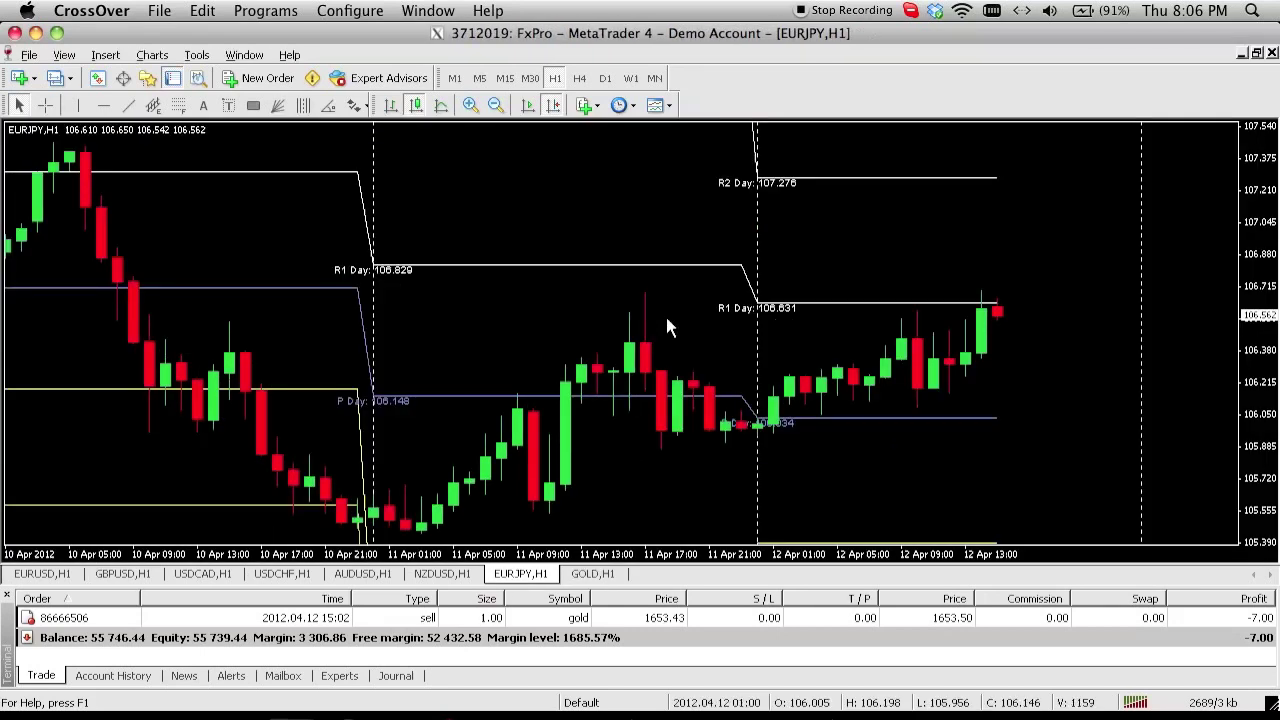
pyautogui.moveTo(589, 284); pyautogui.dragTo(675, 285)
pyautogui.moveTo(513, 284); pyautogui.dragTo(811, 282)
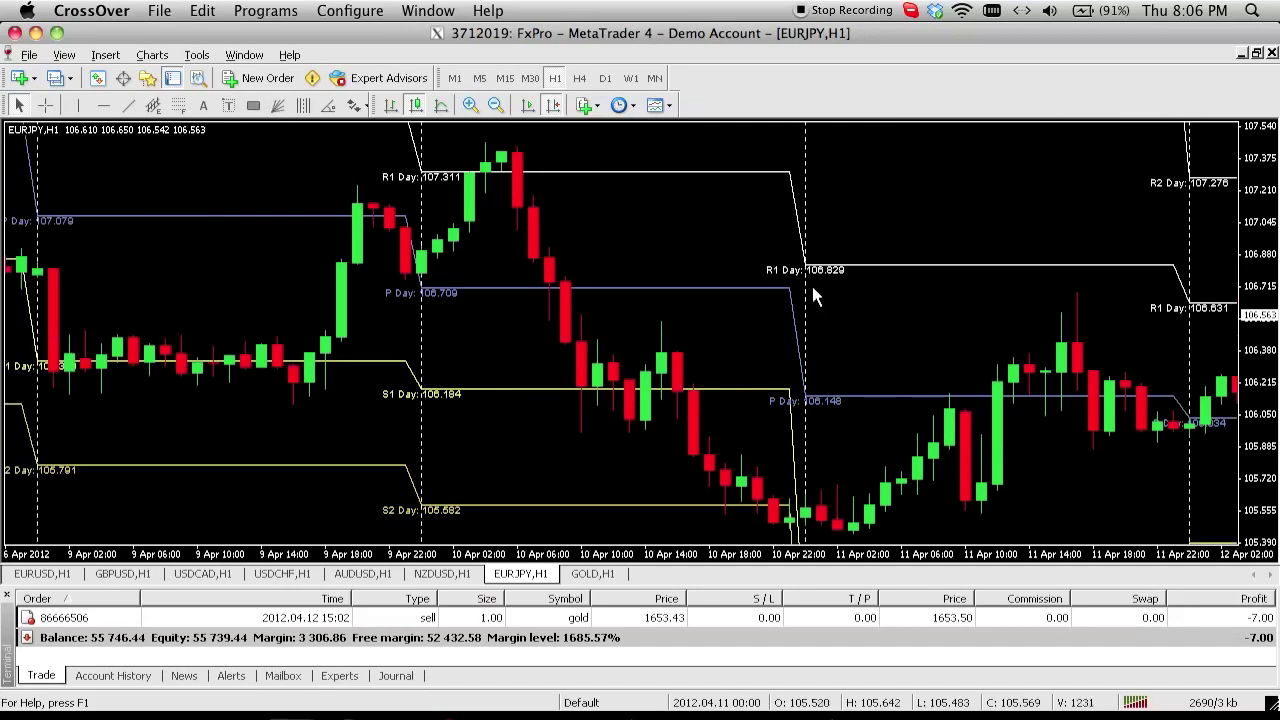
pyautogui.moveTo(433, 266); pyautogui.dragTo(880, 286)
pyautogui.moveTo(645, 265); pyautogui.dragTo(966, 265)
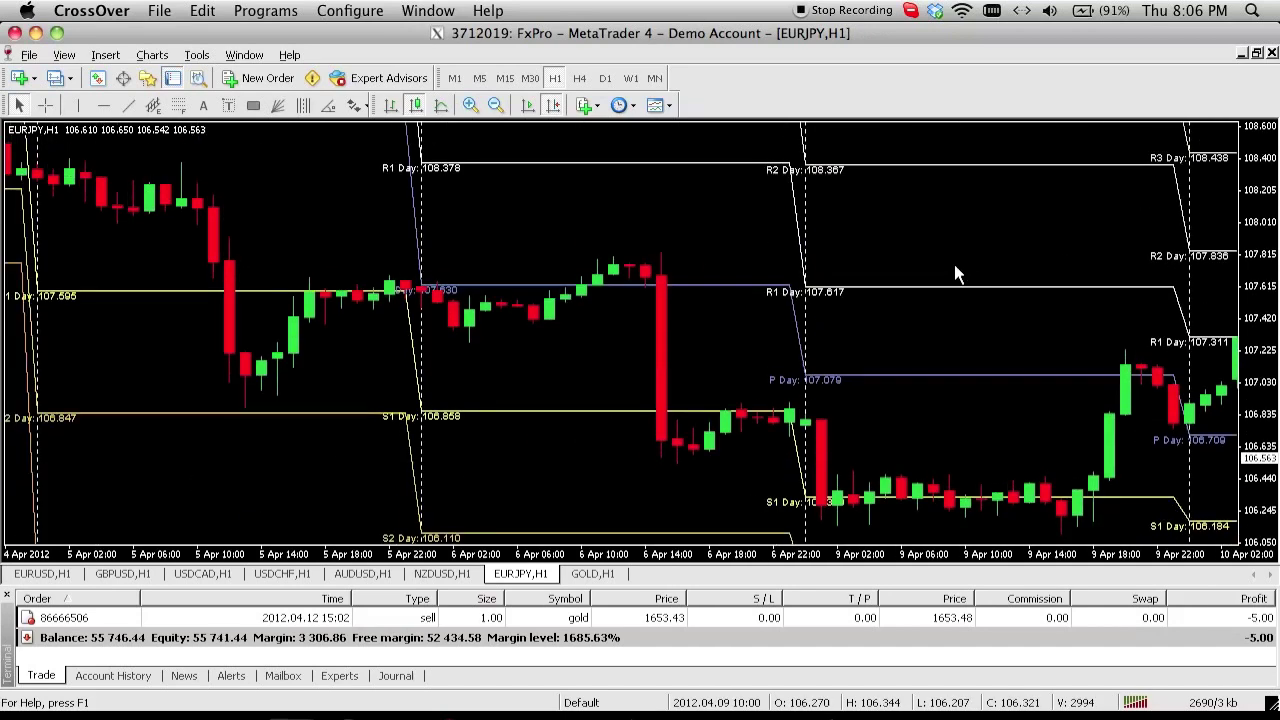
pyautogui.moveTo(586, 268); pyautogui.dragTo(750, 259)
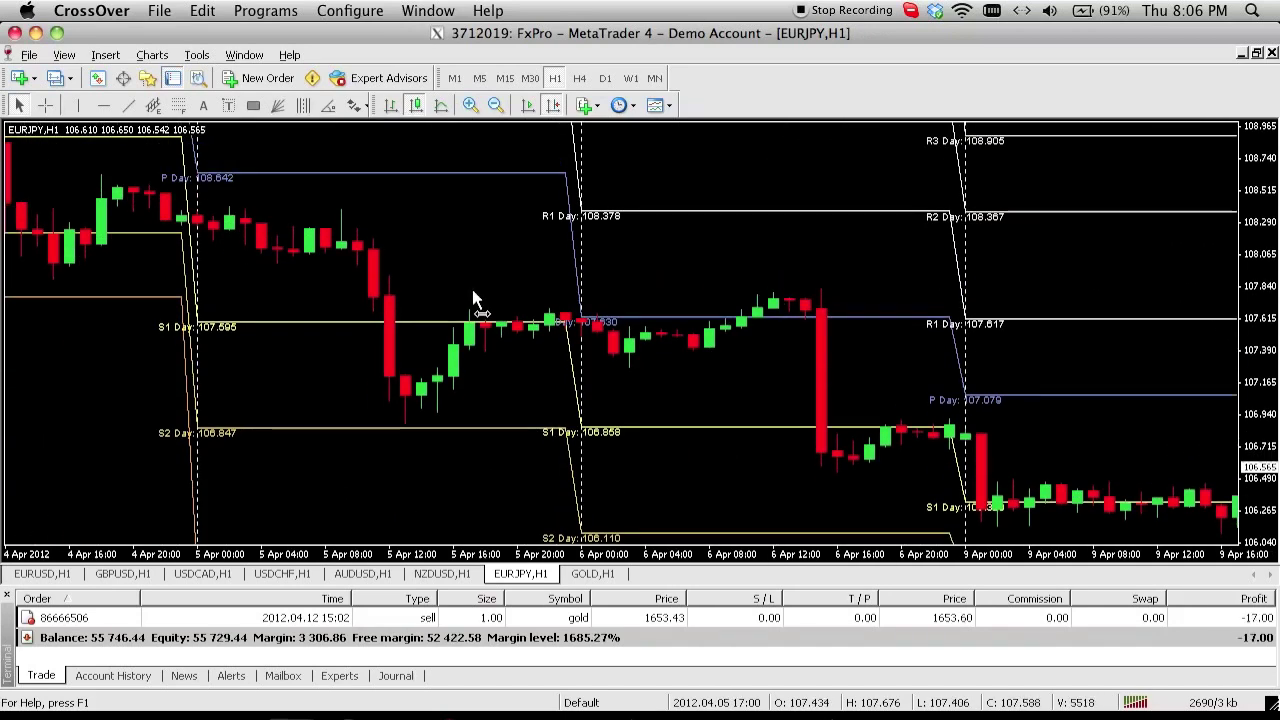
pyautogui.moveTo(474, 288); pyautogui.dragTo(738, 280)
pyautogui.moveTo(371, 290); pyautogui.dragTo(772, 284)
pyautogui.moveTo(160, 286); pyautogui.dragTo(590, 282)
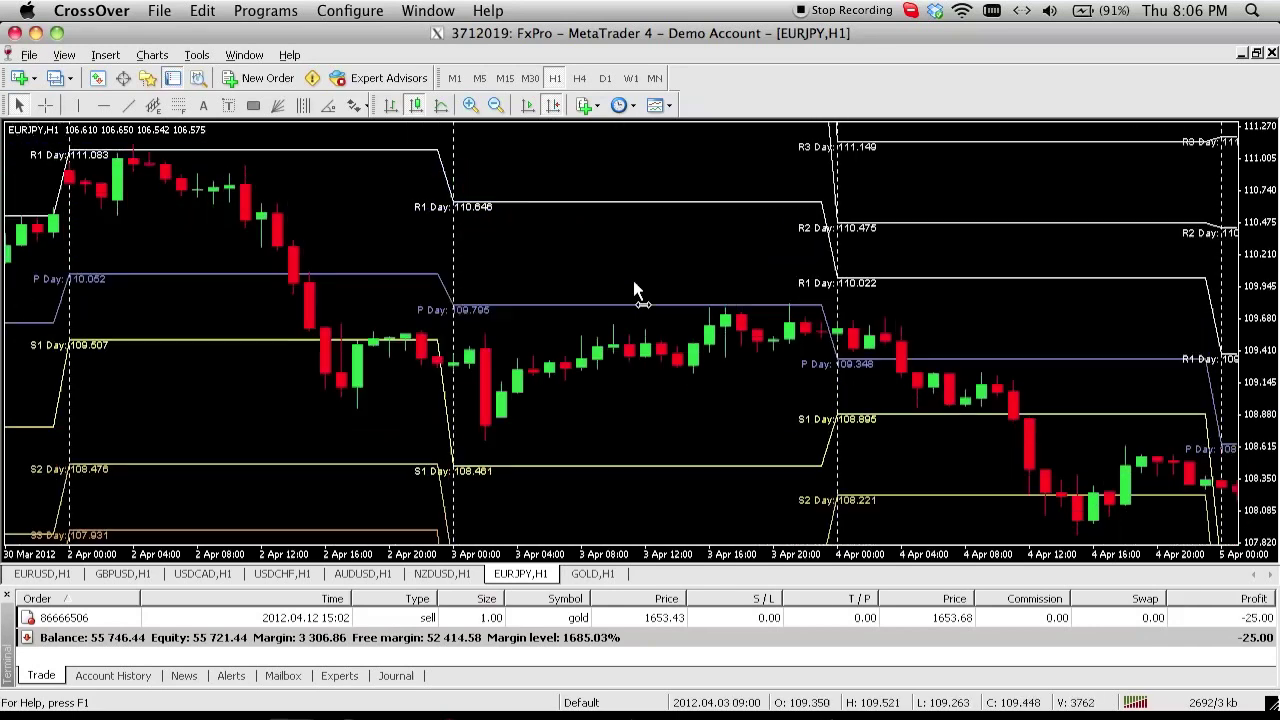
# On the NZDUSD H1 chart, move the red down arrow from 11 April to the 10 April 09:00 candle, and finally delete it
pyautogui.click(450, 574)
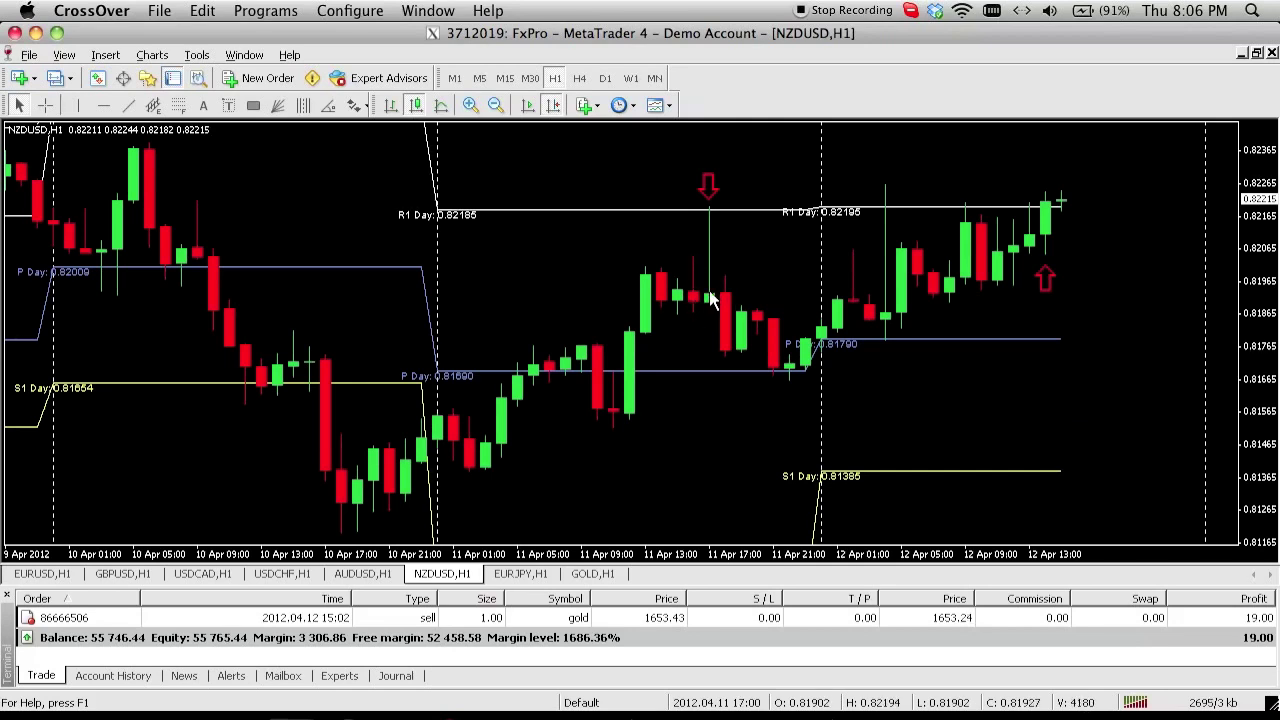
pyautogui.moveTo(710, 305)
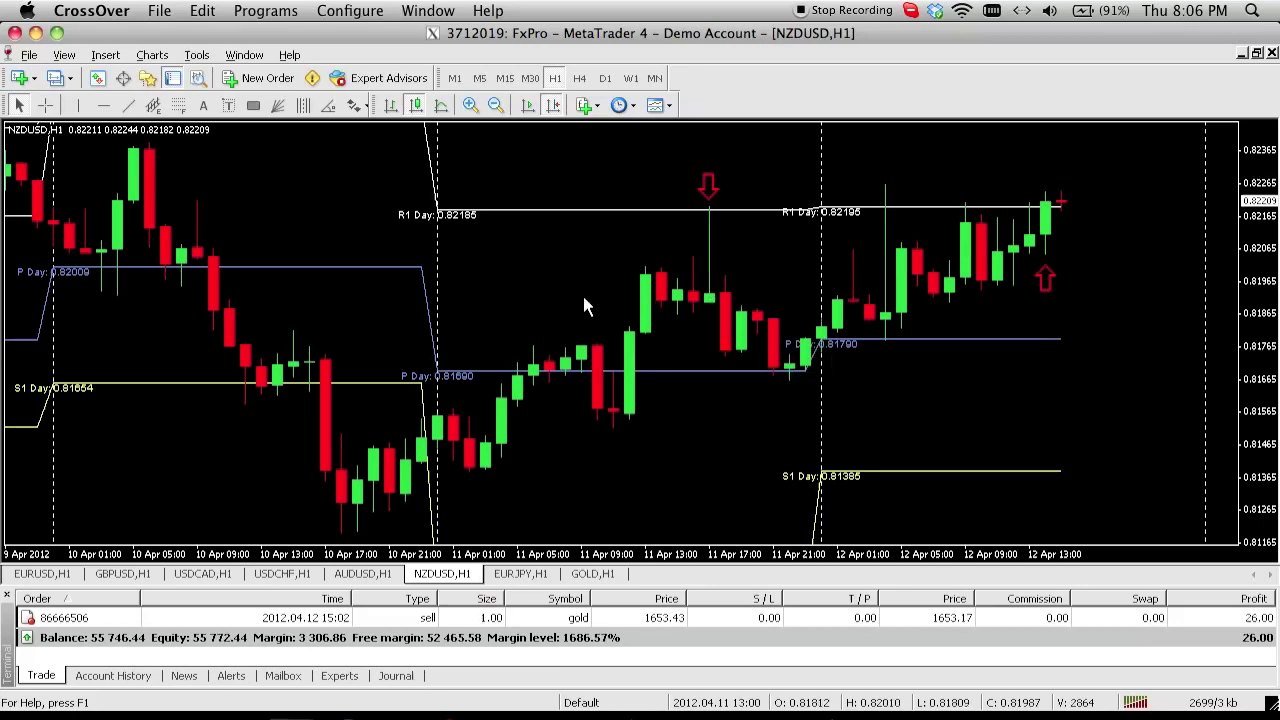
pyautogui.moveTo(710, 183); pyautogui.dragTo(204, 180)
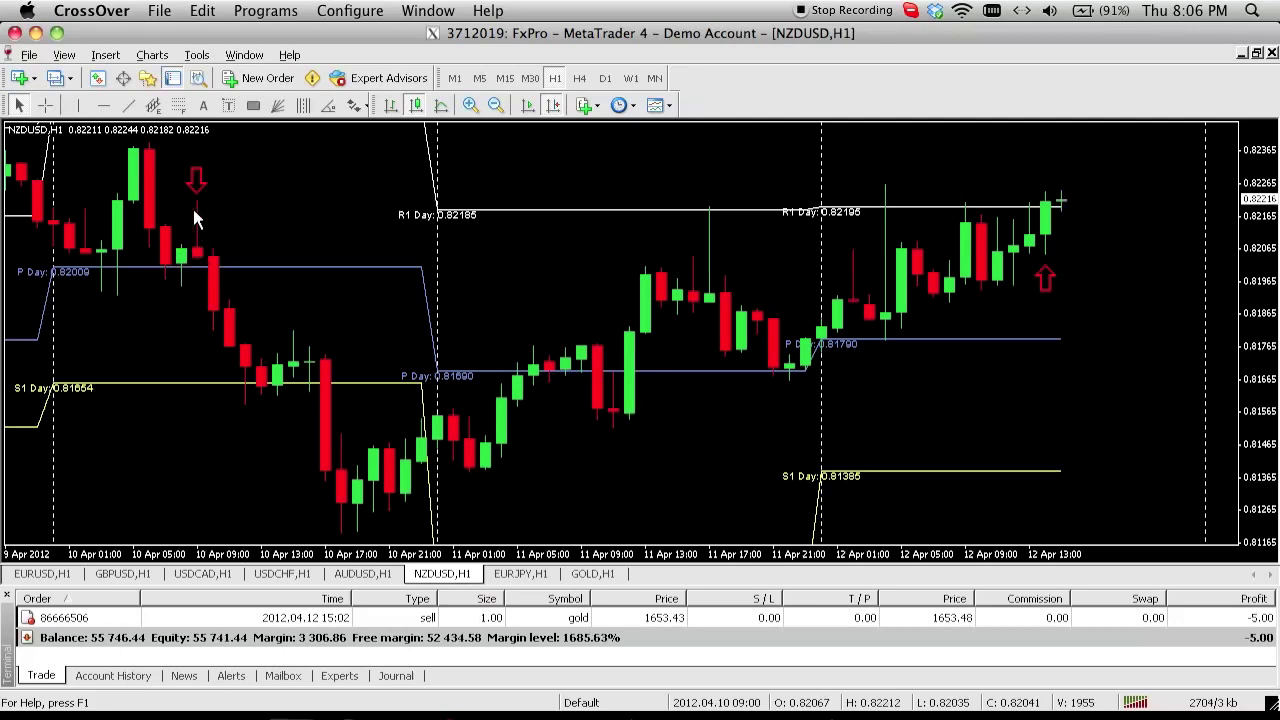
pyautogui.moveTo(208, 200); pyautogui.dragTo(496, 202)
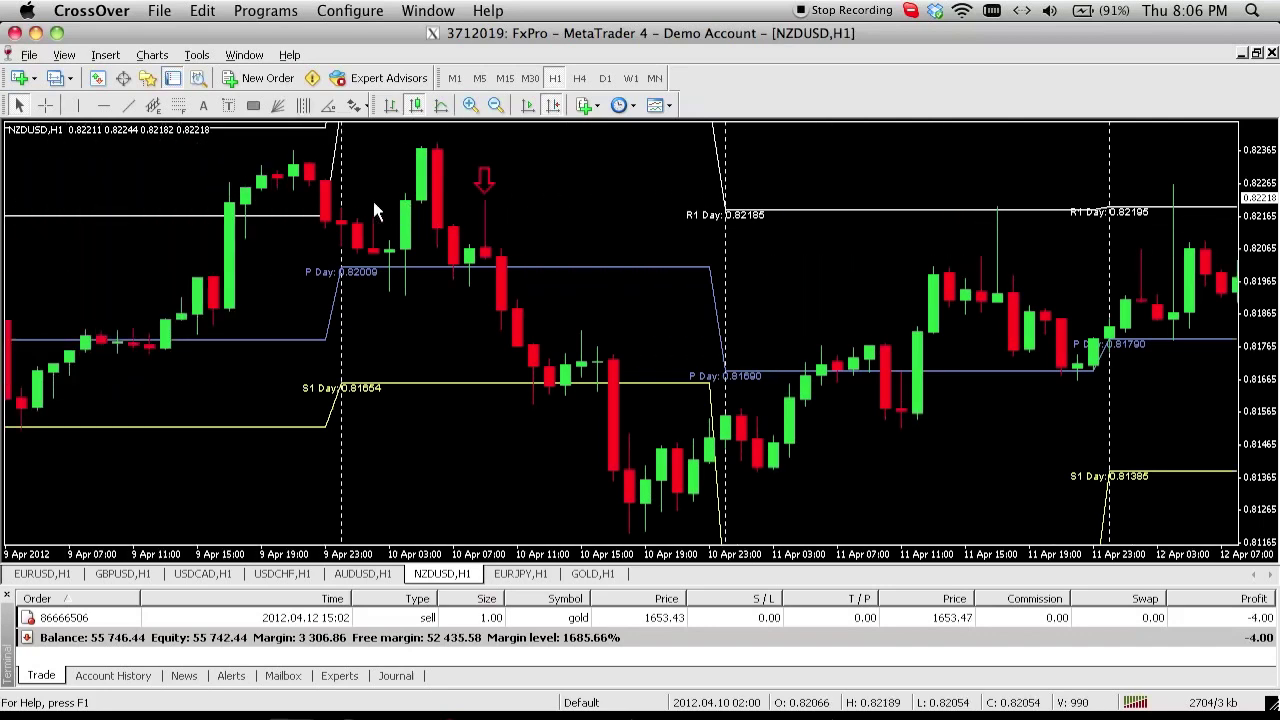
pyautogui.click(295, 216)
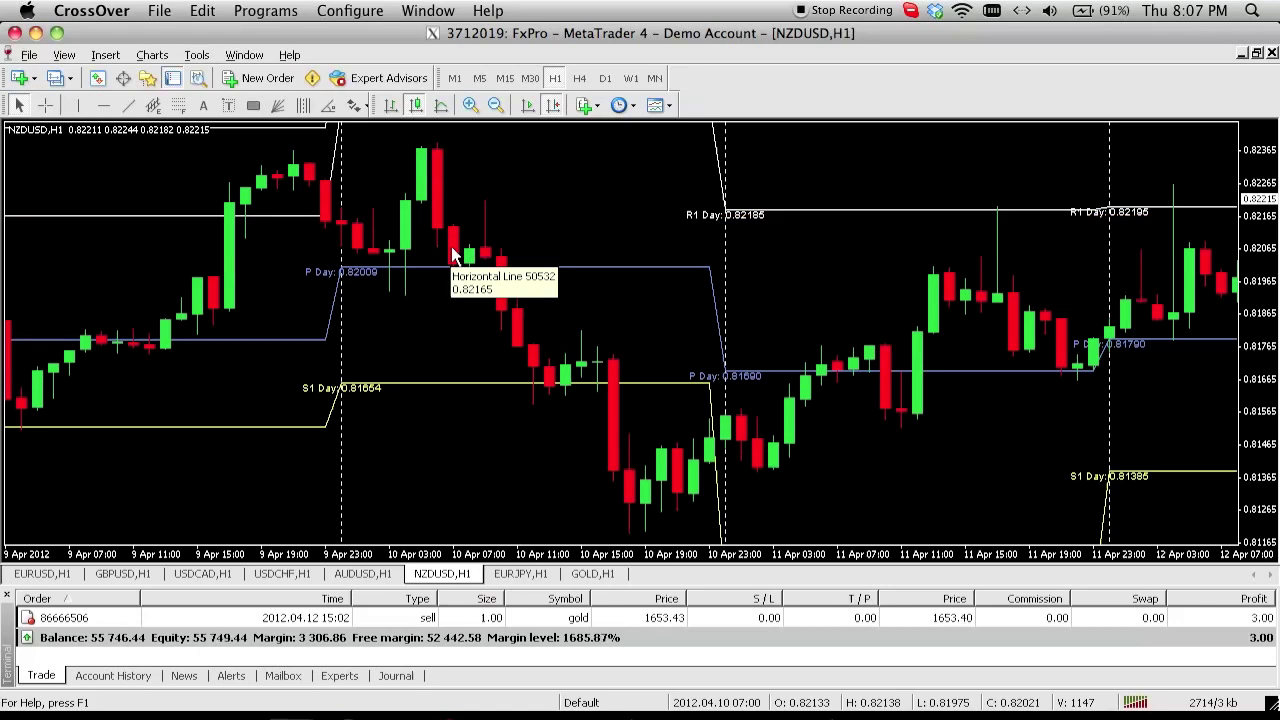
# Bring the EURJPY and NZDUSD H1 charts back to their latest candles
pyautogui.hotkey('ctrl', 'F6')
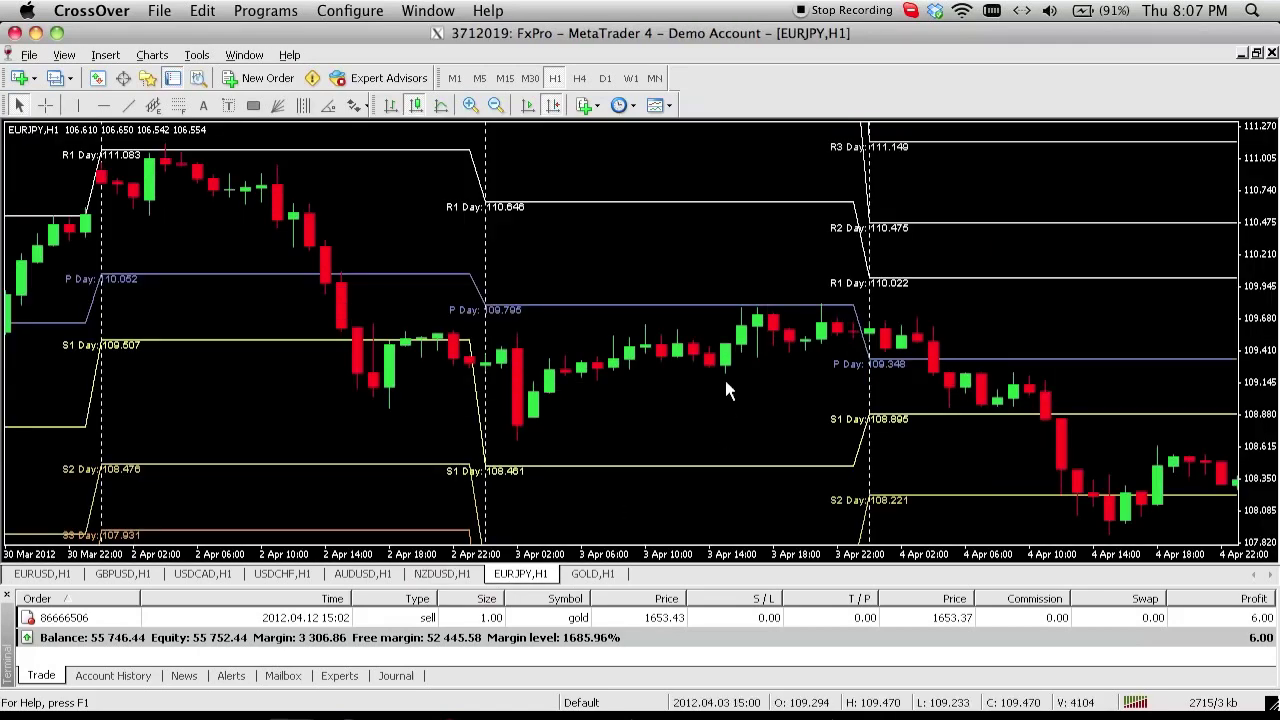
pyautogui.scroll(-6, 711, 363)
pyautogui.scroll(-6, 698, 250)
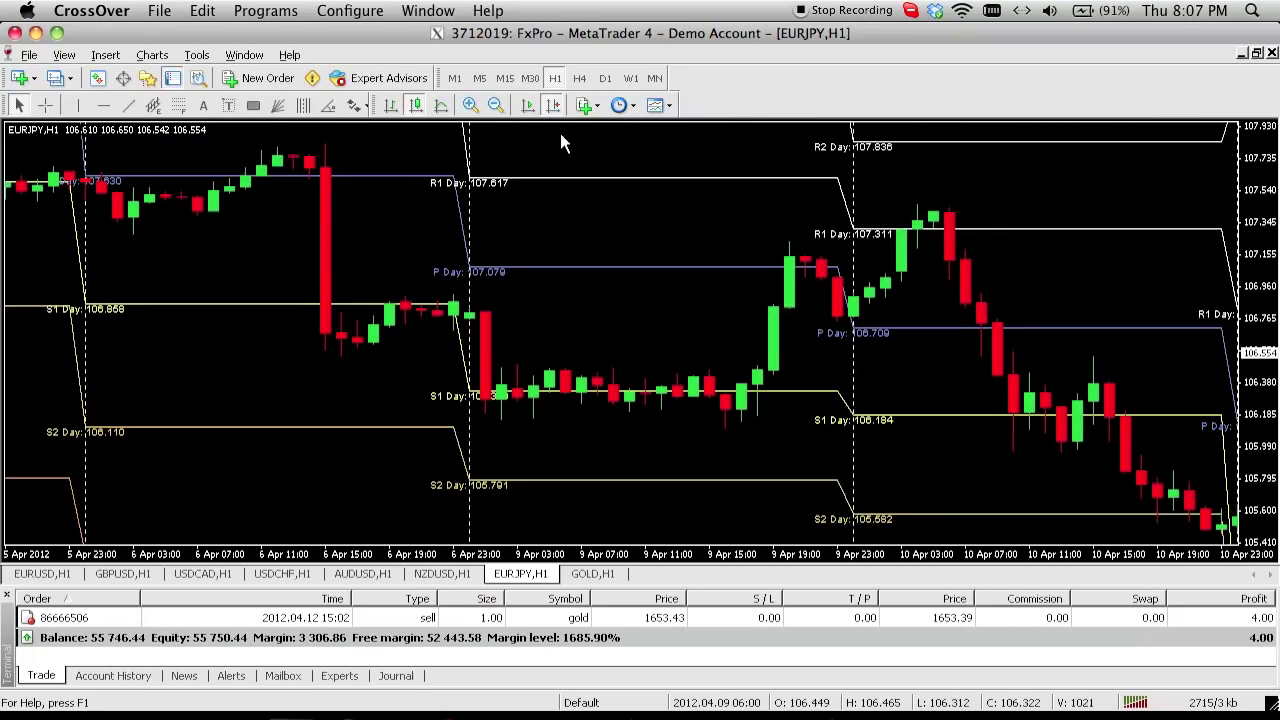
pyautogui.click(552, 105)
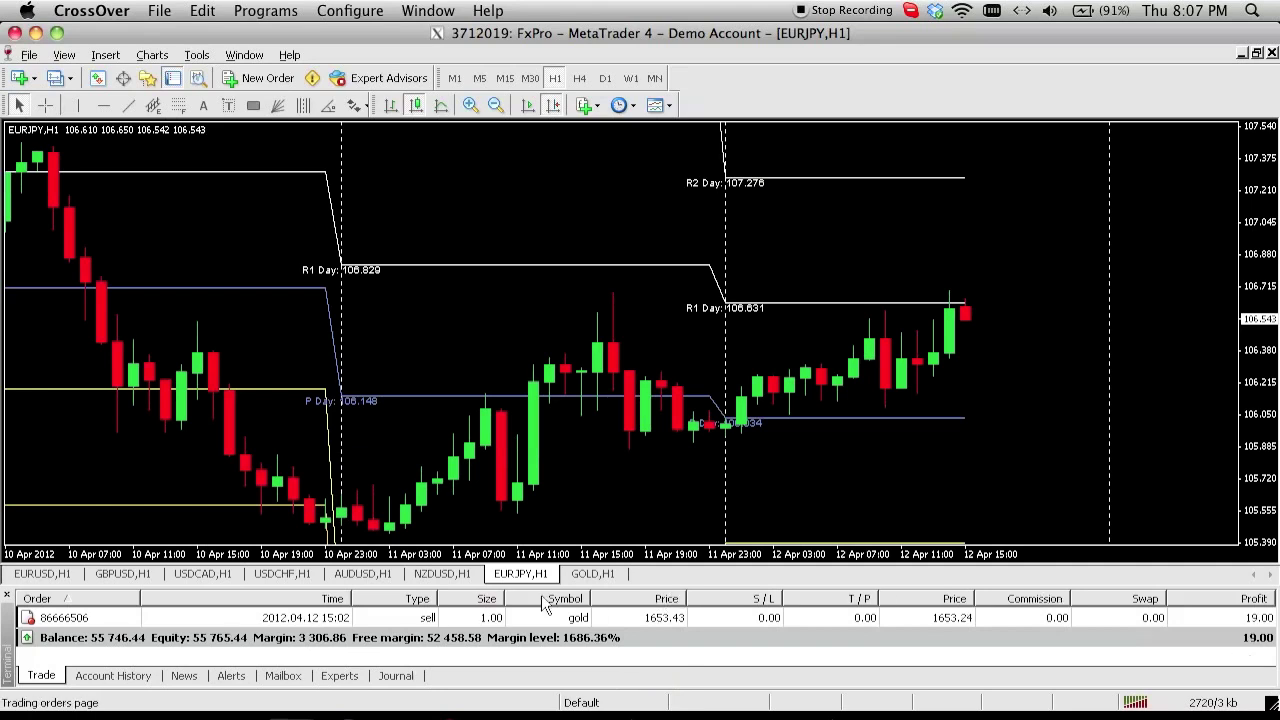
pyautogui.click(461, 578)
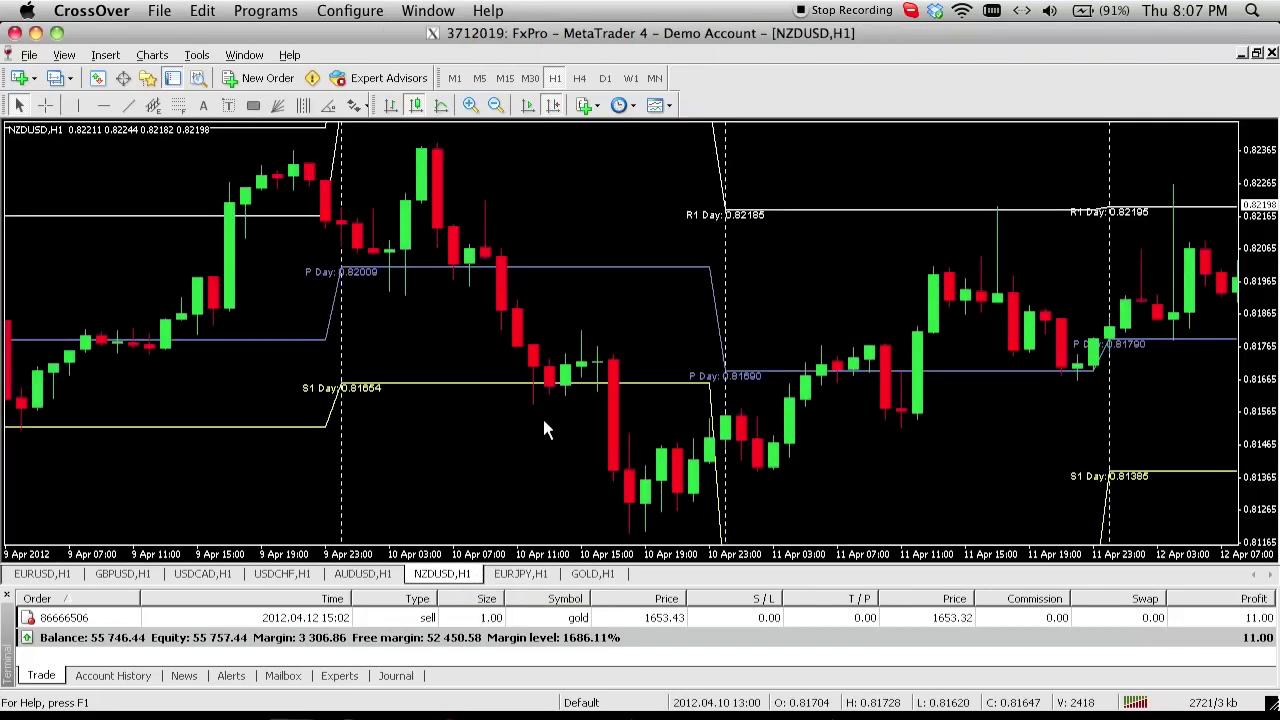
pyautogui.click(555, 108)
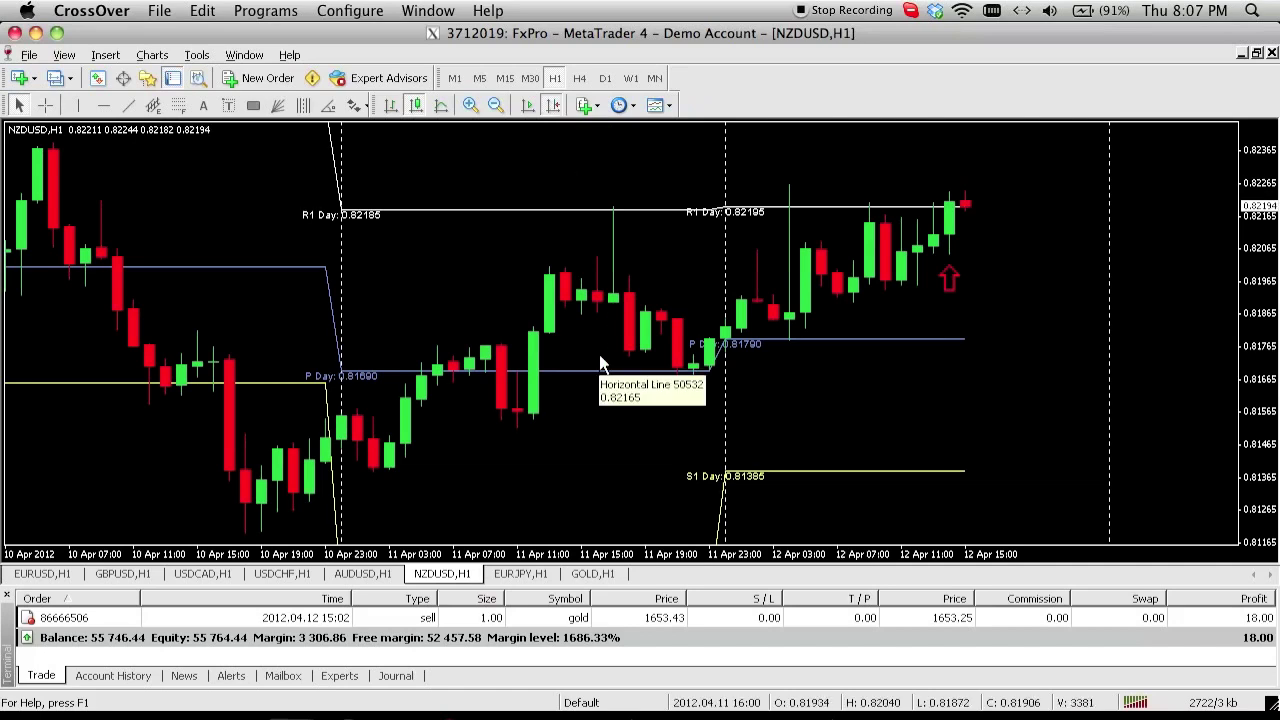
# Compare the latest candles and pivot levels on the AUDUSD, USDCHF, EURJPY and GOLD H1 charts
pyautogui.click(377, 580)
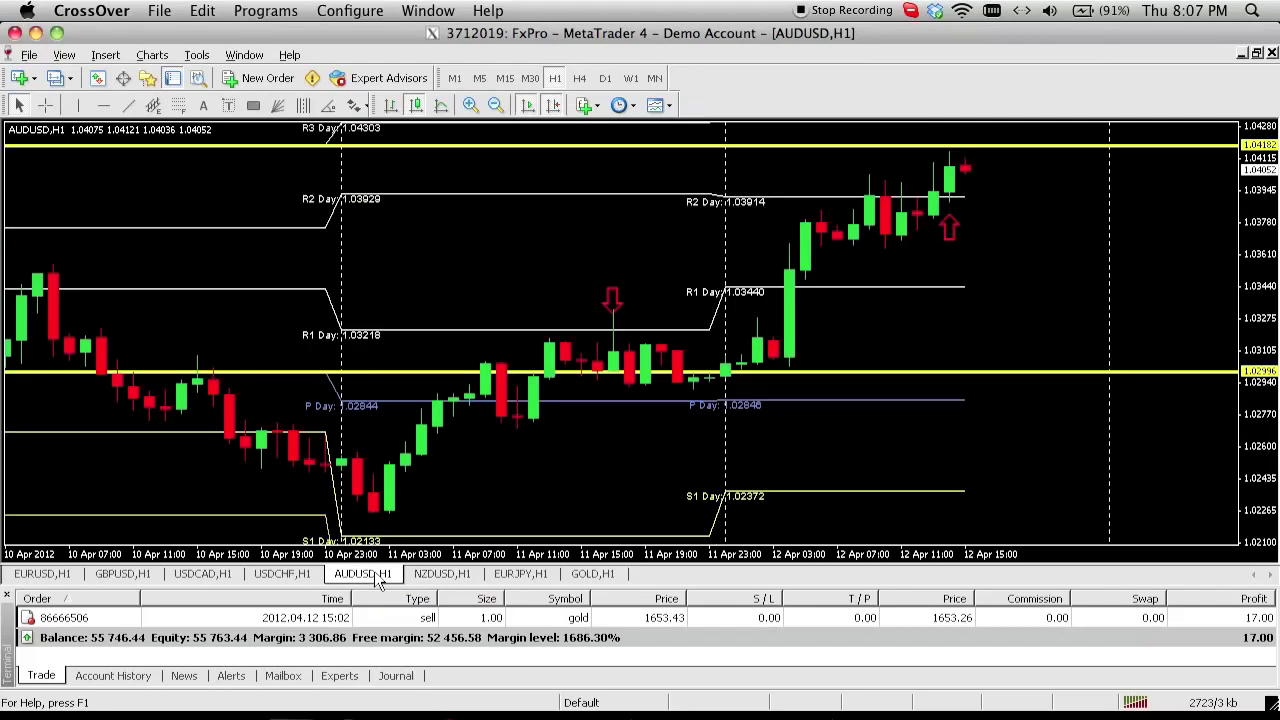
pyautogui.click(306, 576)
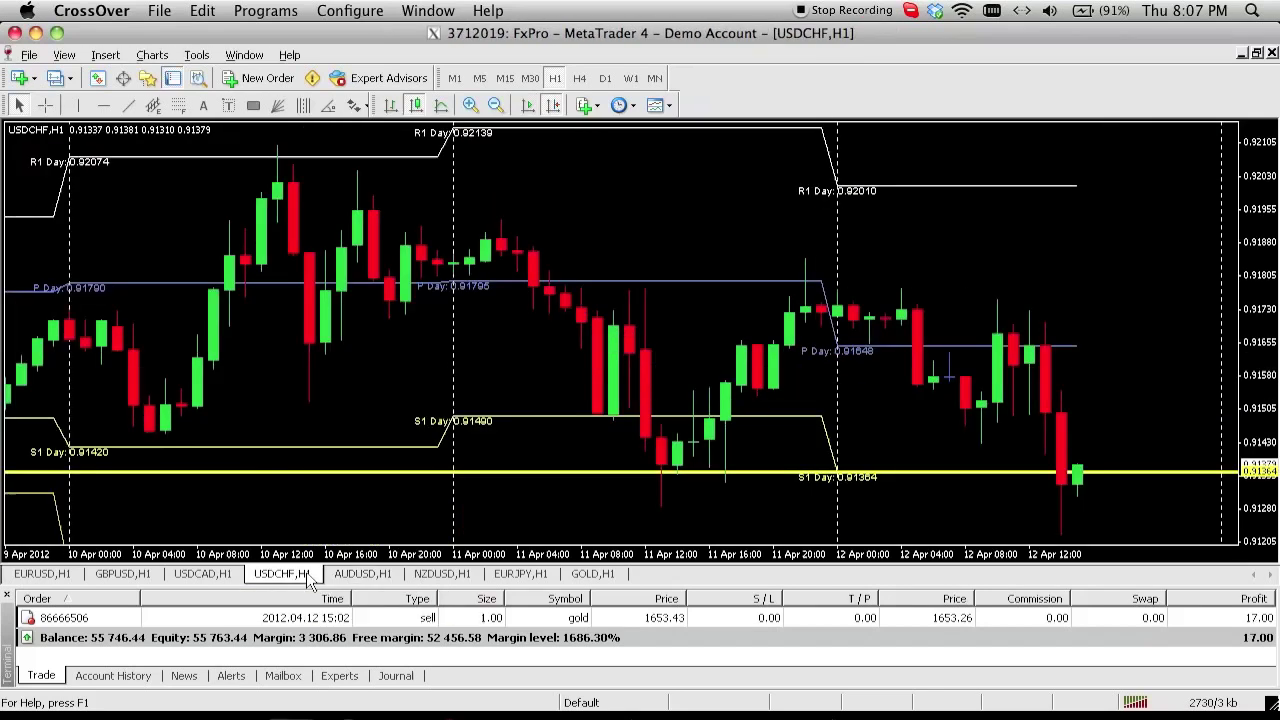
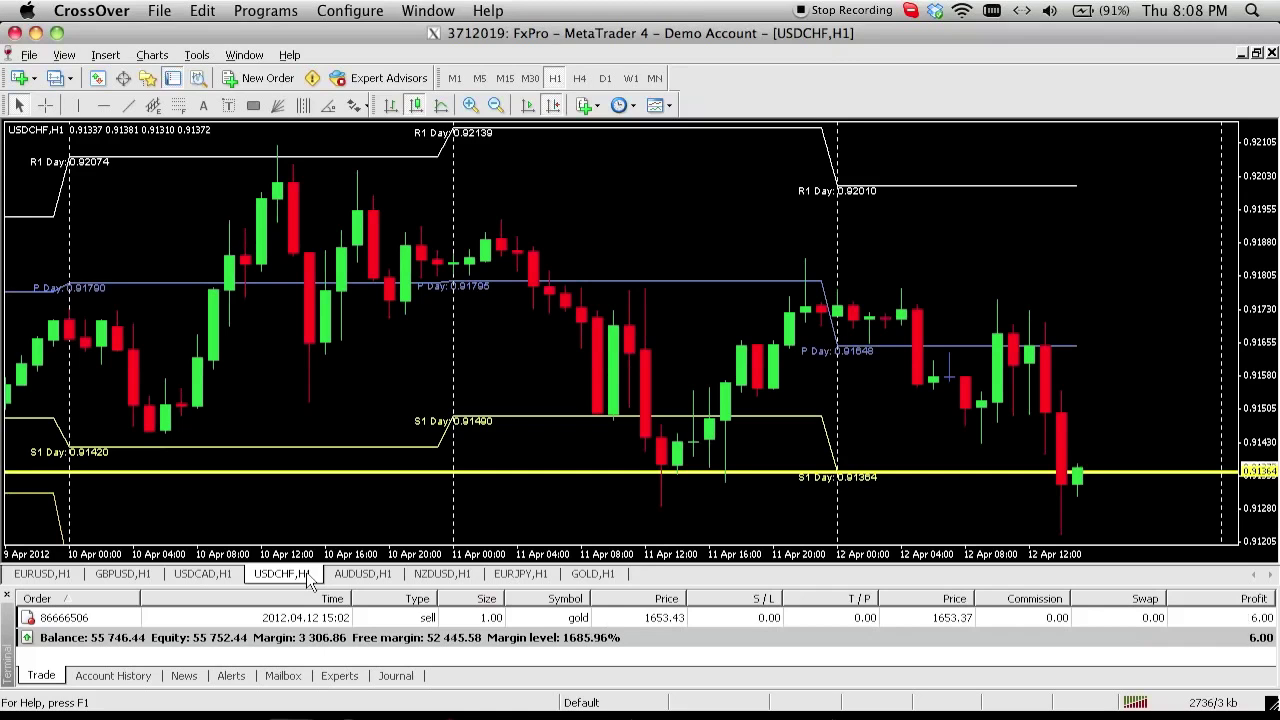
pyautogui.click(608, 577)
pyautogui.click(530, 578)
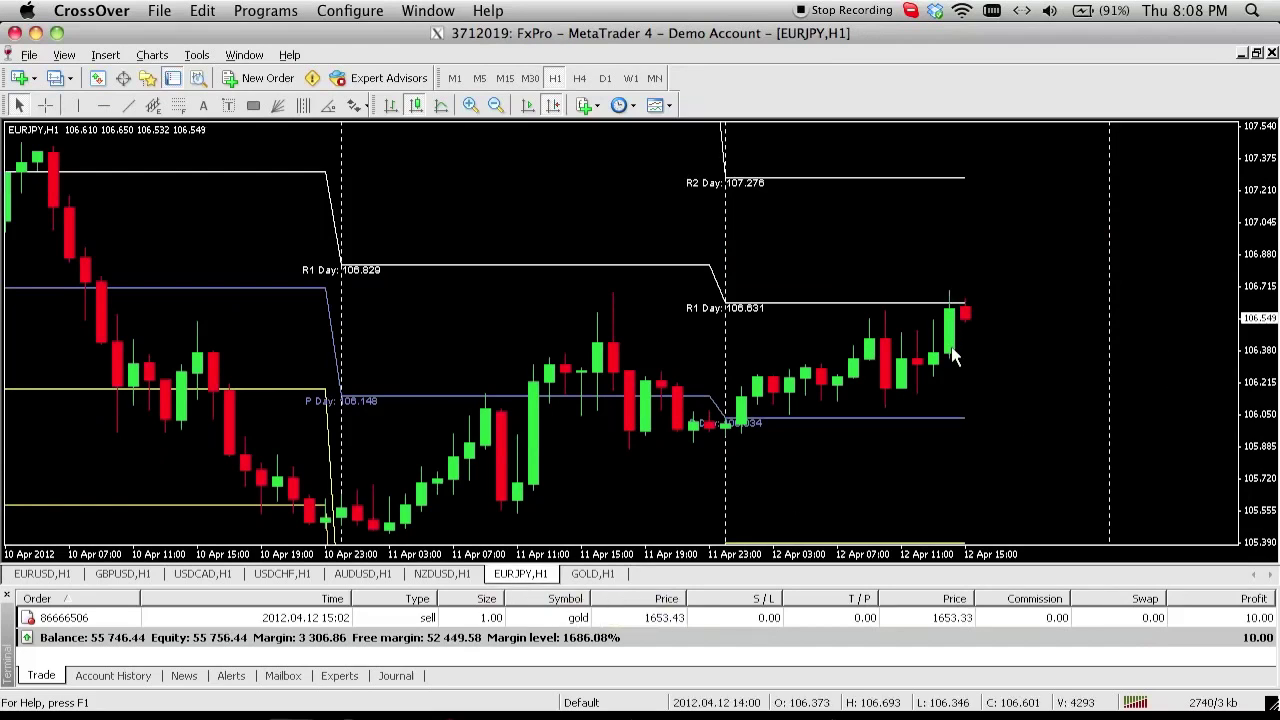
pyautogui.click(619, 576)
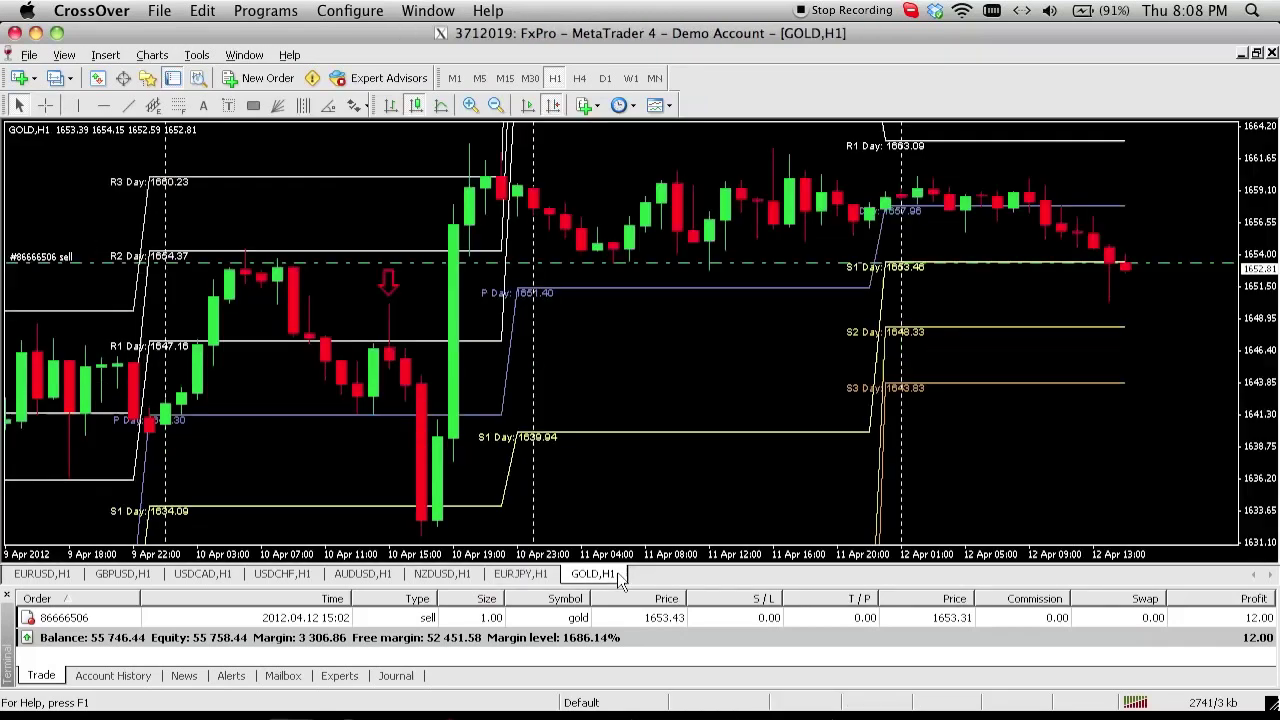
# Place a horizontal line at 106.625 along the daily R1 pivot on the EURJPY H1 chart
pyautogui.click(538, 578)
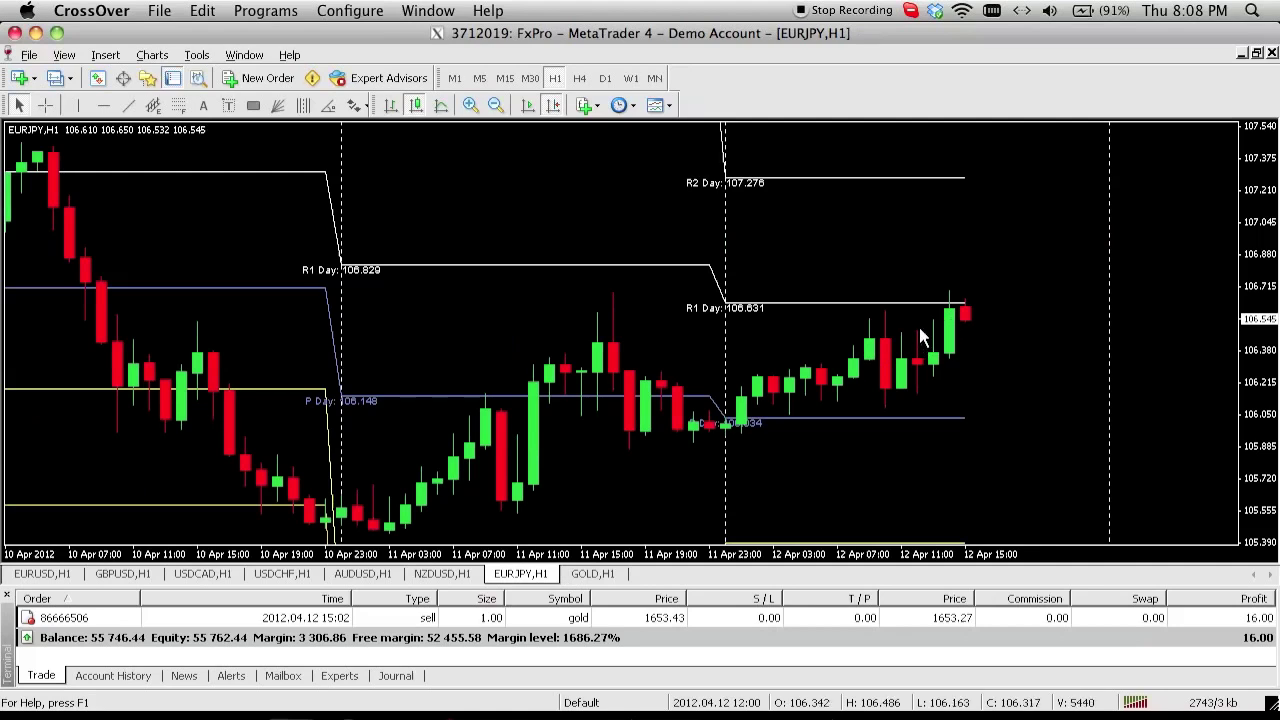
pyautogui.click(103, 105)
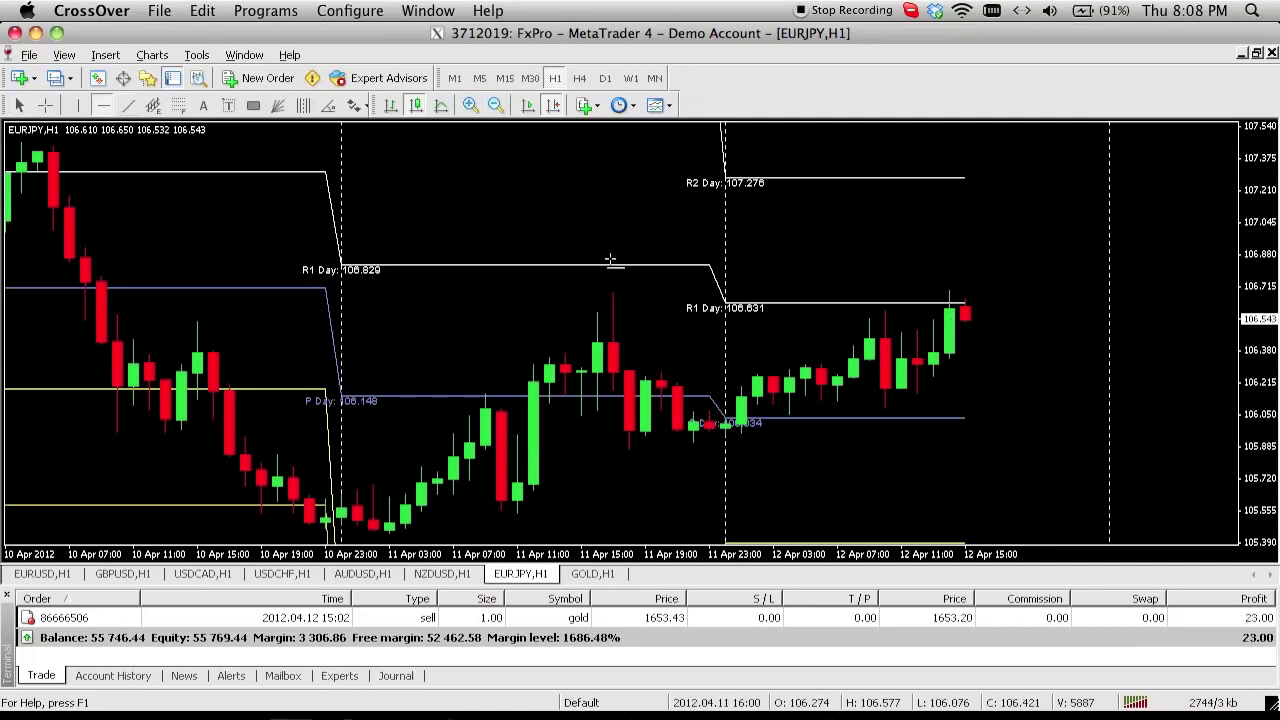
pyautogui.click(775, 306)
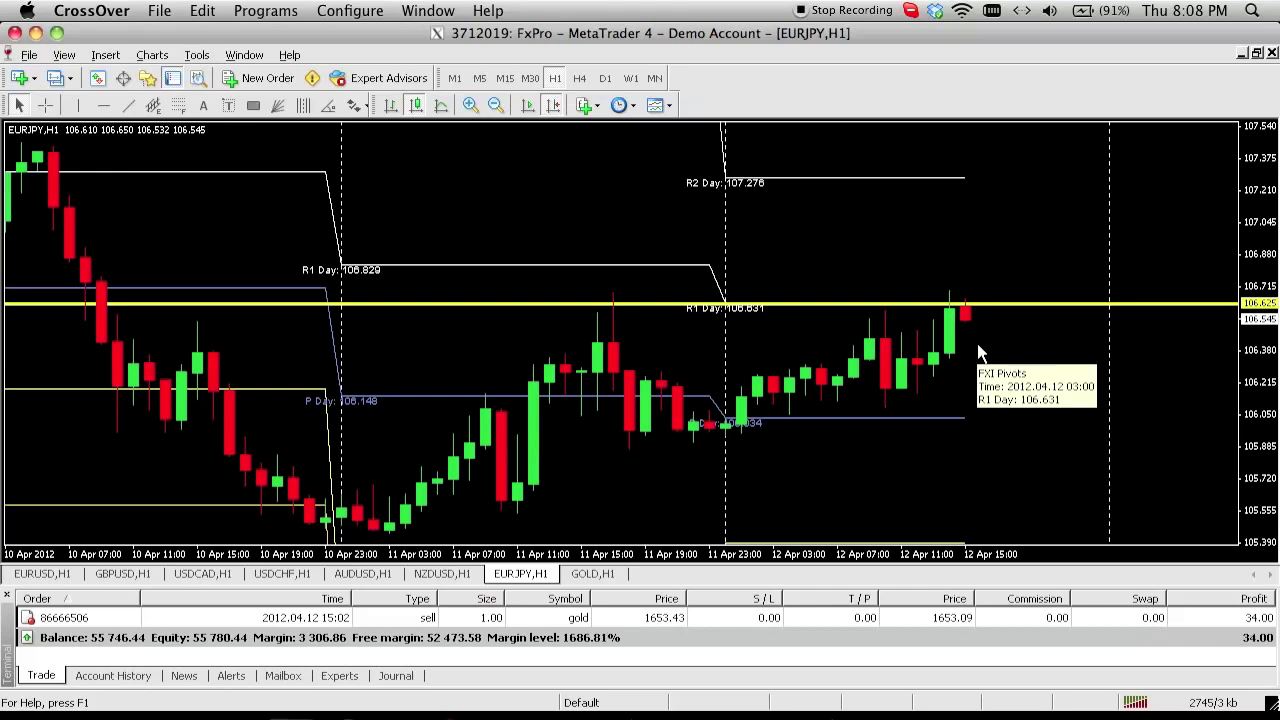
# Place a horizontal line at 1651.40 along the 11 April daily pivot on the GOLD H1 chart
pyautogui.click(589, 577)
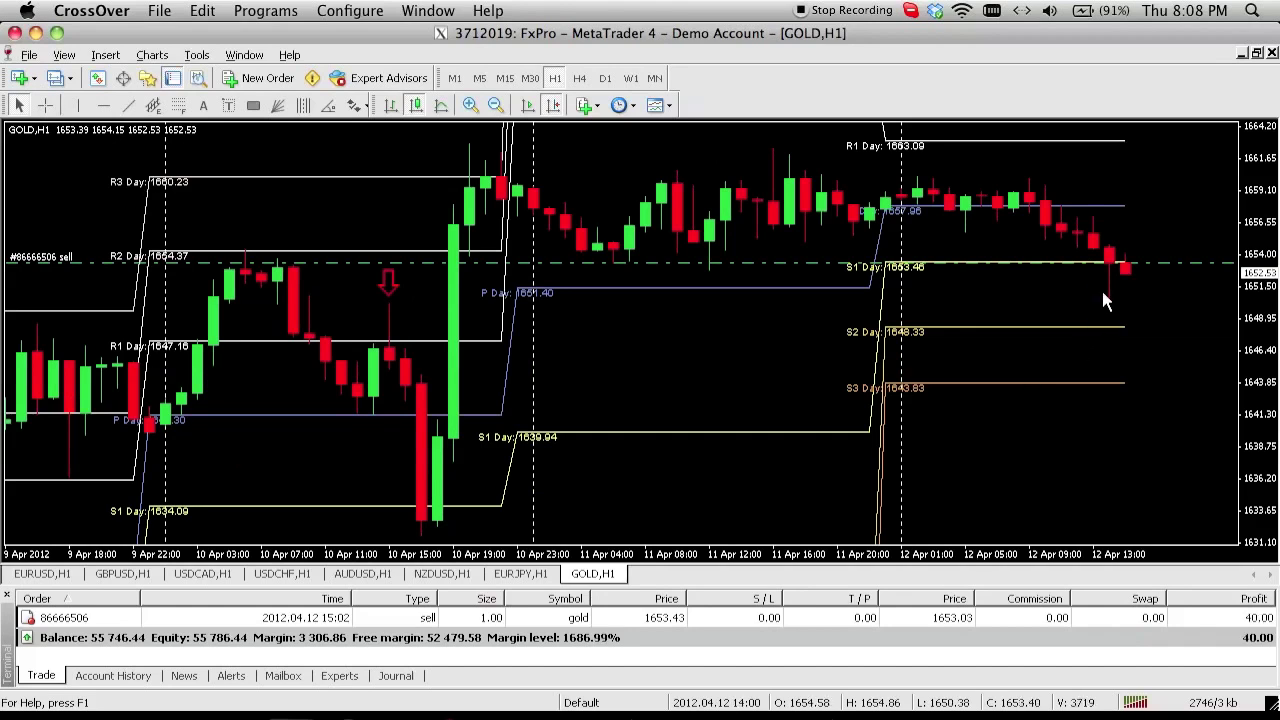
pyautogui.click(97, 79)
pyautogui.click(97, 79)
pyautogui.click(103, 105)
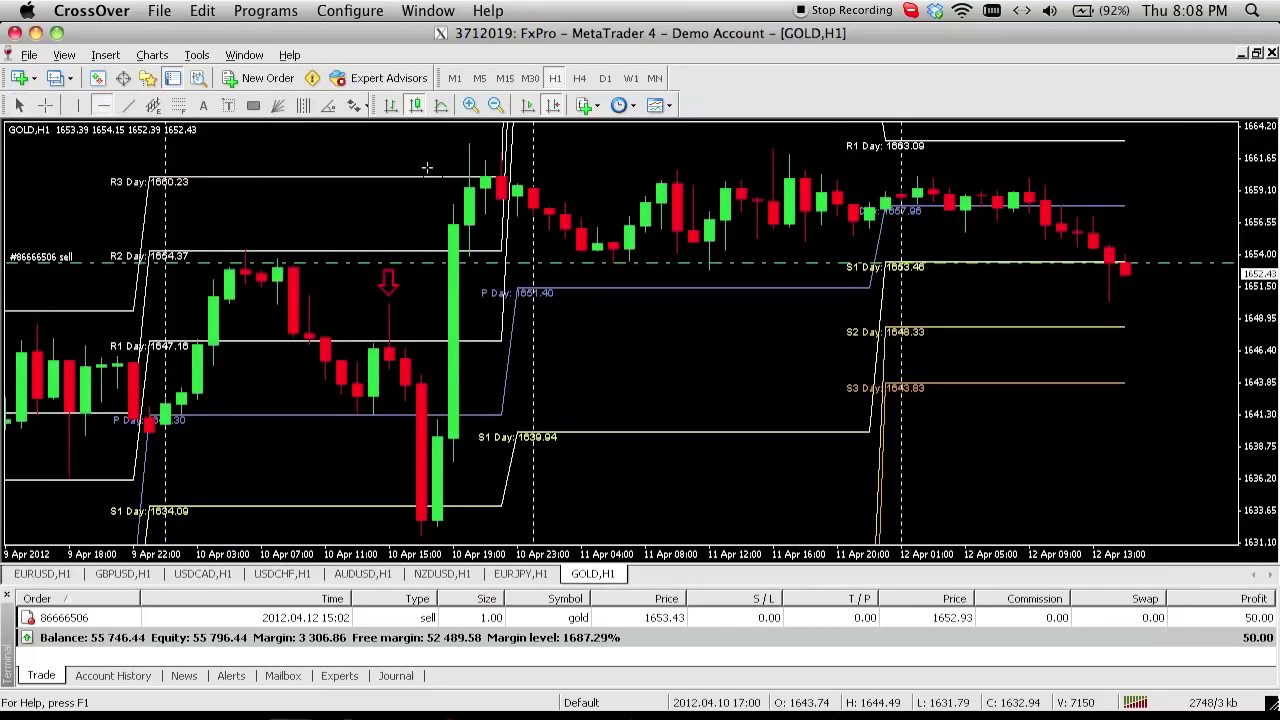
pyautogui.click(785, 288)
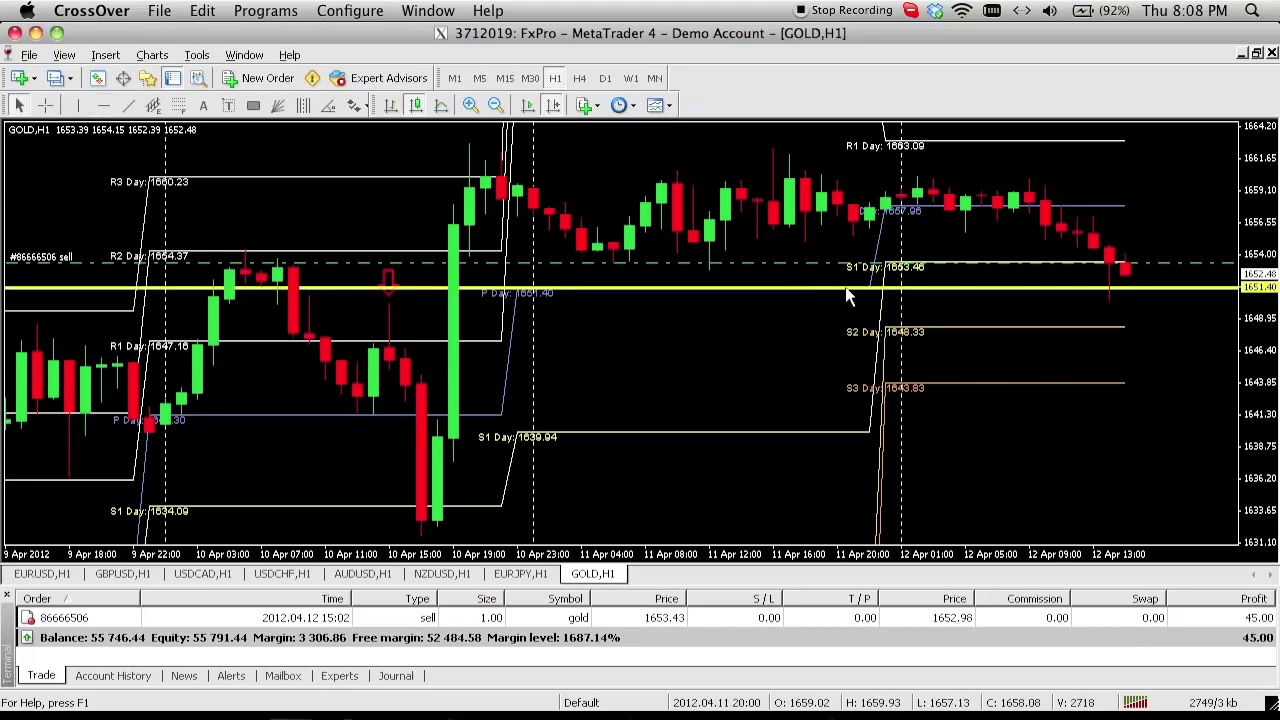
pyautogui.moveTo(848, 297)
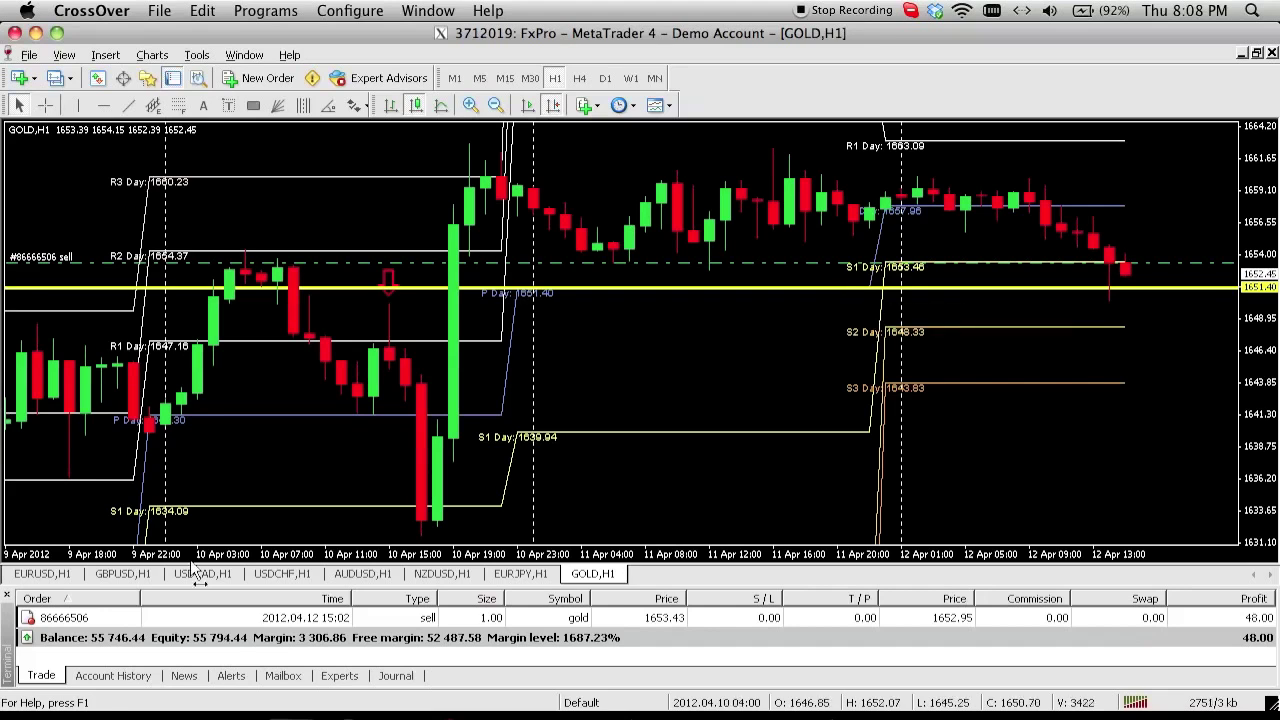
# Check the EURUSD and GBPUSD H1 charts, and place a horizontal line at 0.99805 along the 11 April S1 on USDCAD H1
pyautogui.click(32, 578)
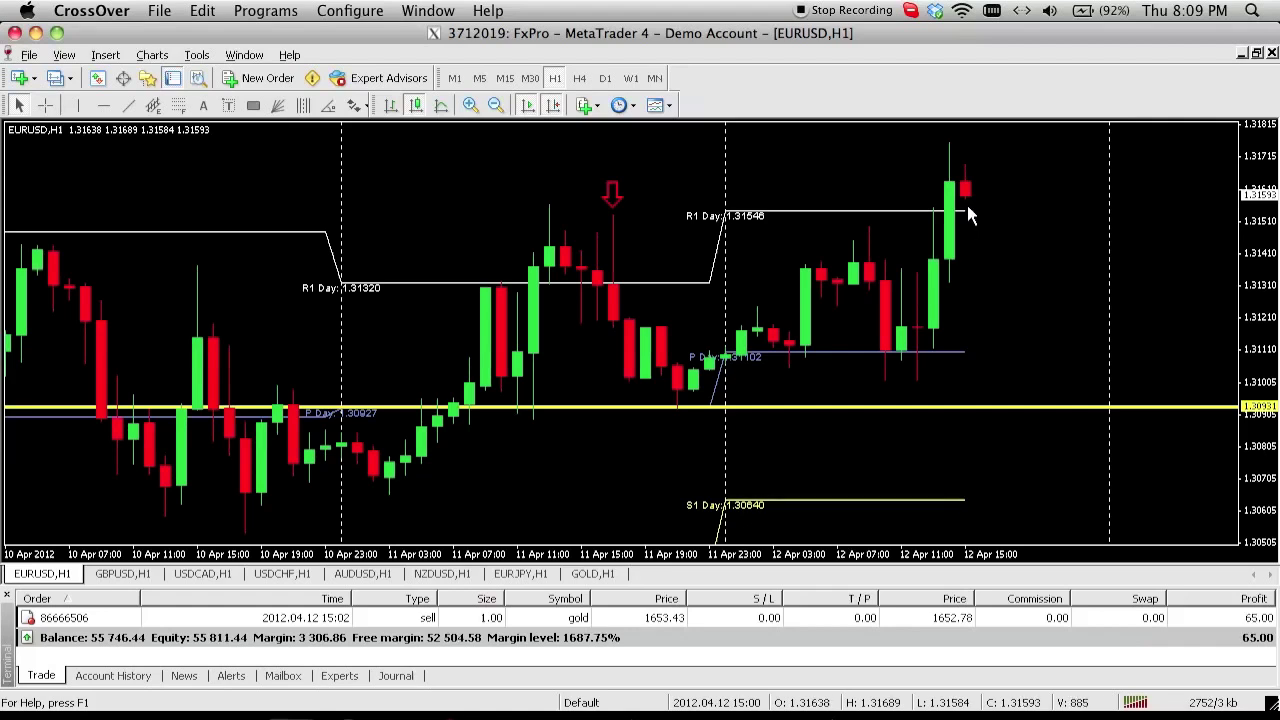
pyautogui.click(133, 578)
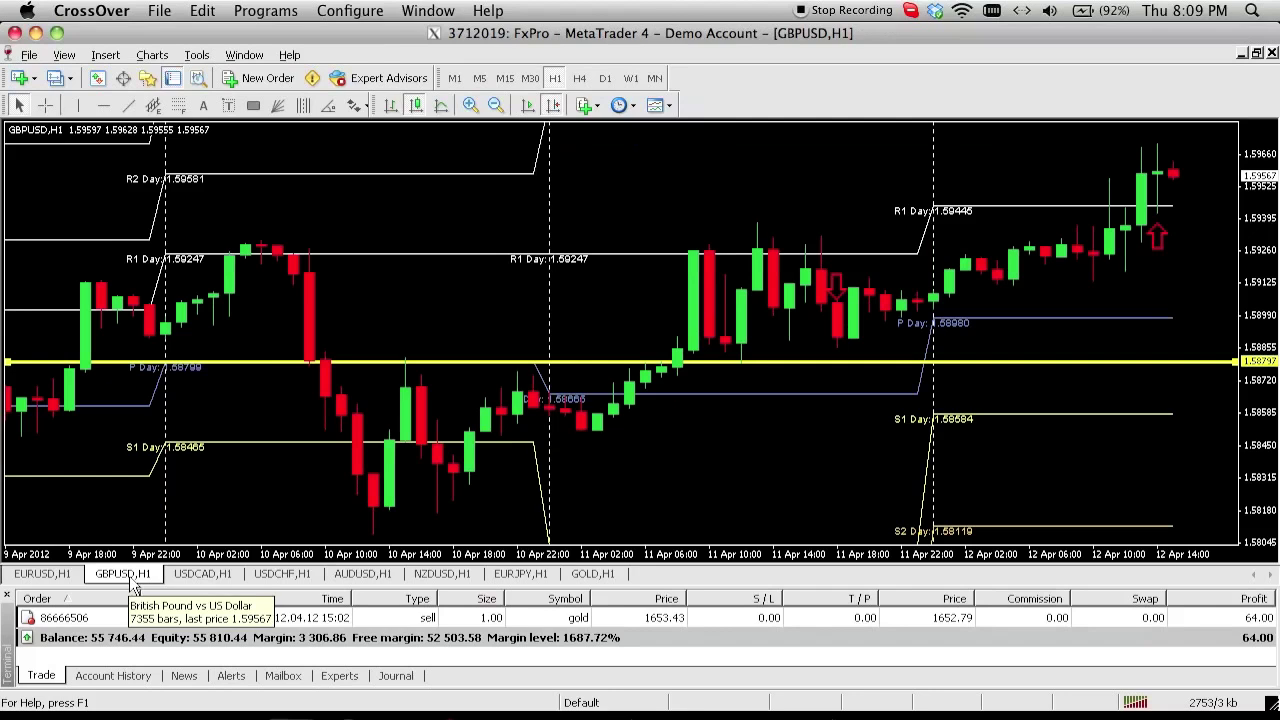
pyautogui.click(189, 578)
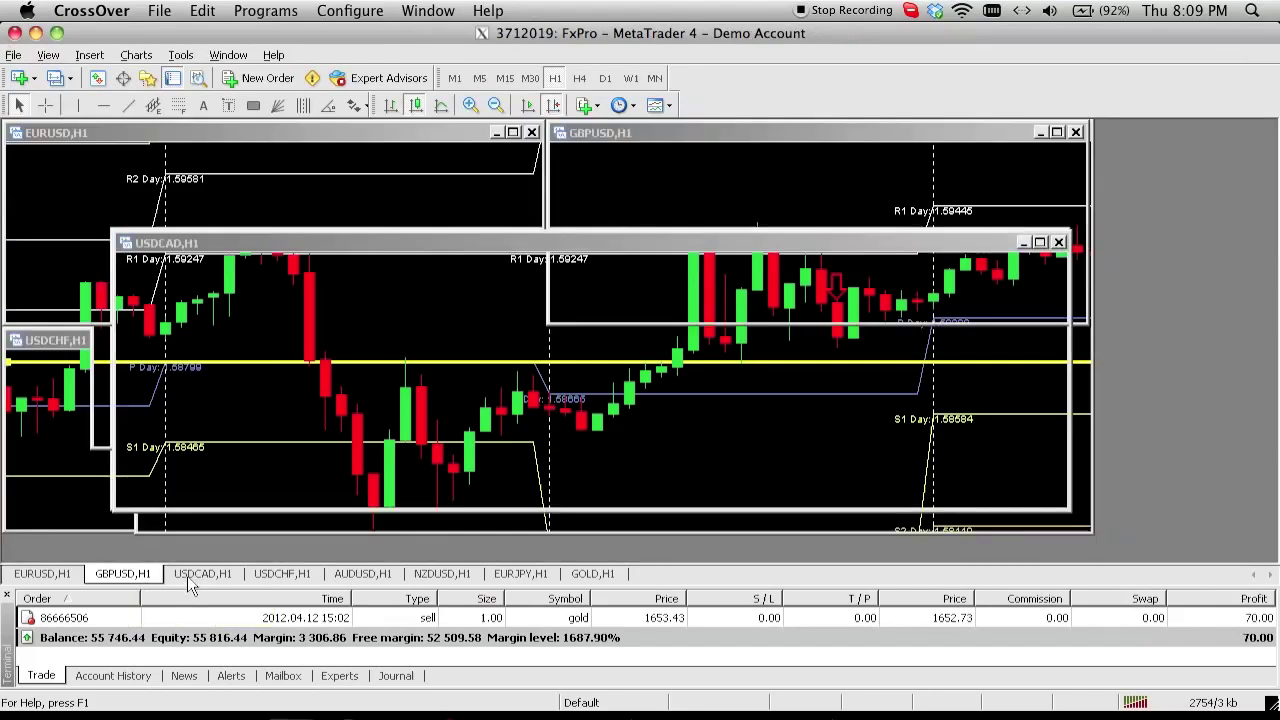
pyautogui.click(103, 105)
pyautogui.click(760, 414)
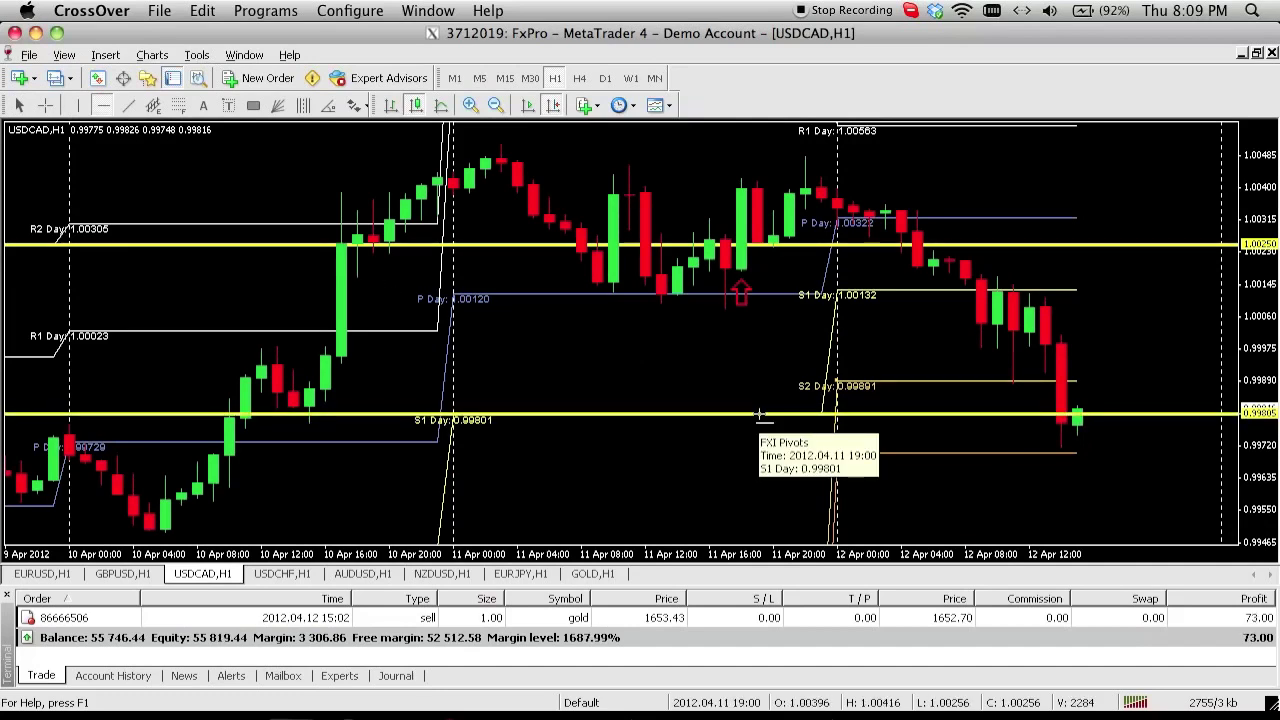
# Review the latest candles against the daily pivots on the USDCHF, AUDUSD and NZDUSD H1 charts
pyautogui.click(310, 578)
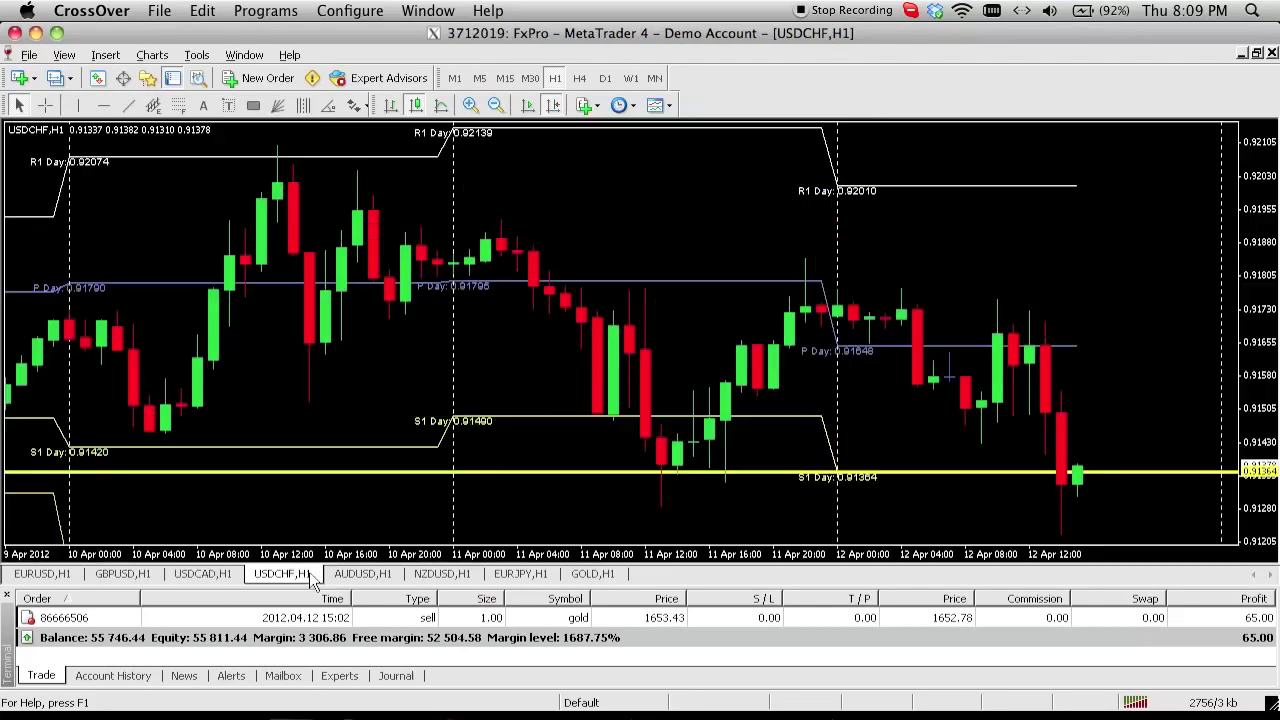
pyautogui.click(370, 578)
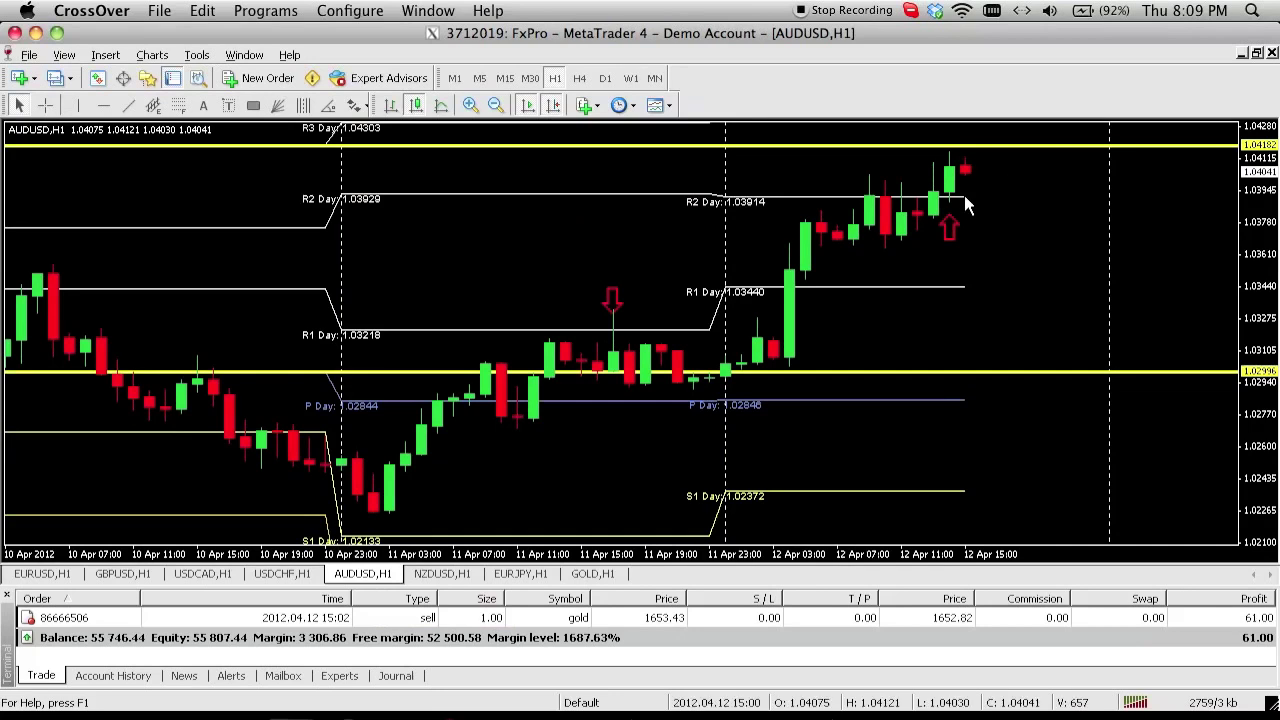
pyautogui.click(428, 580)
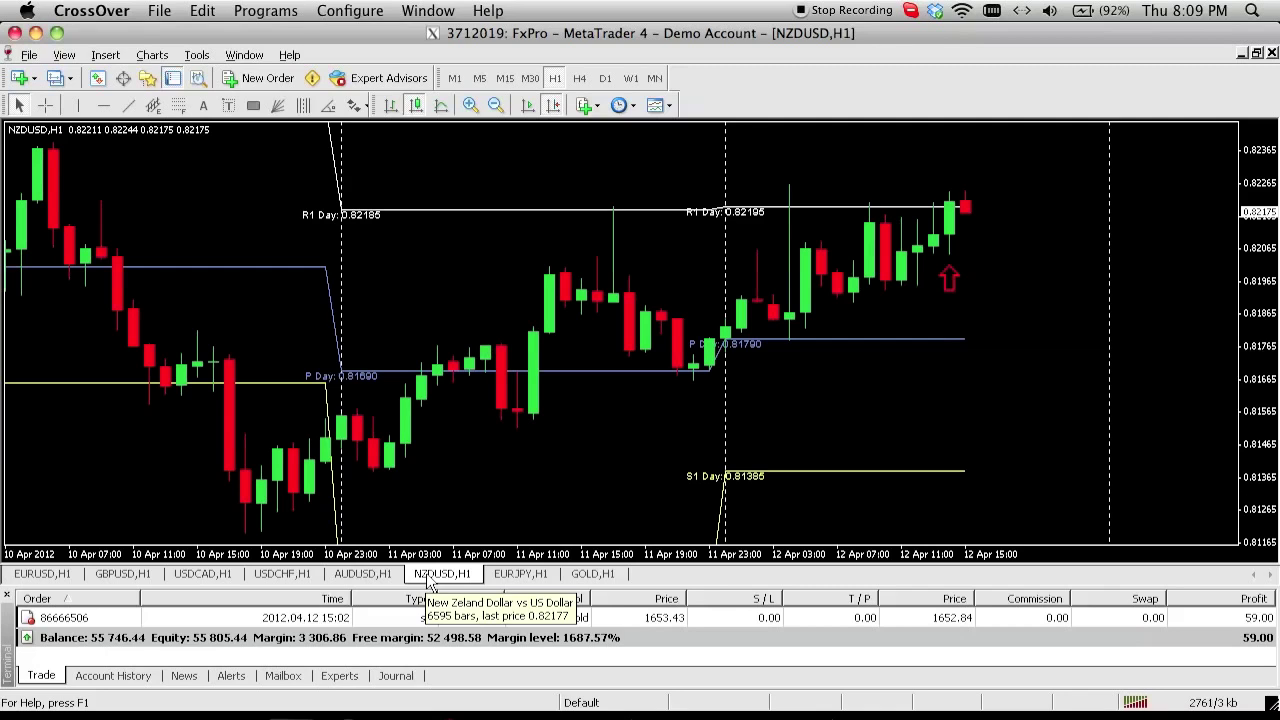
# Check the latest candle on the GOLD H1 chart, and switch to Chrome to read the attendees' questions in the AnyMeeting chat
pyautogui.click(590, 576)
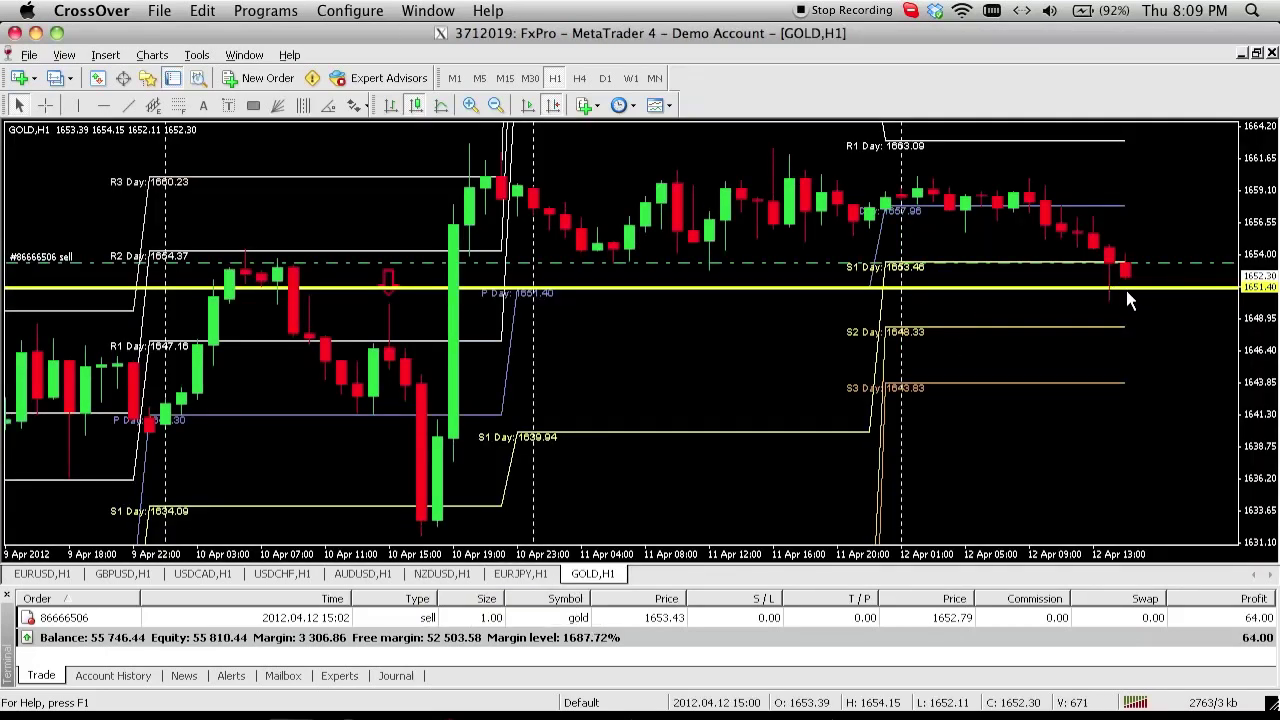
pyautogui.moveTo(1127, 301)
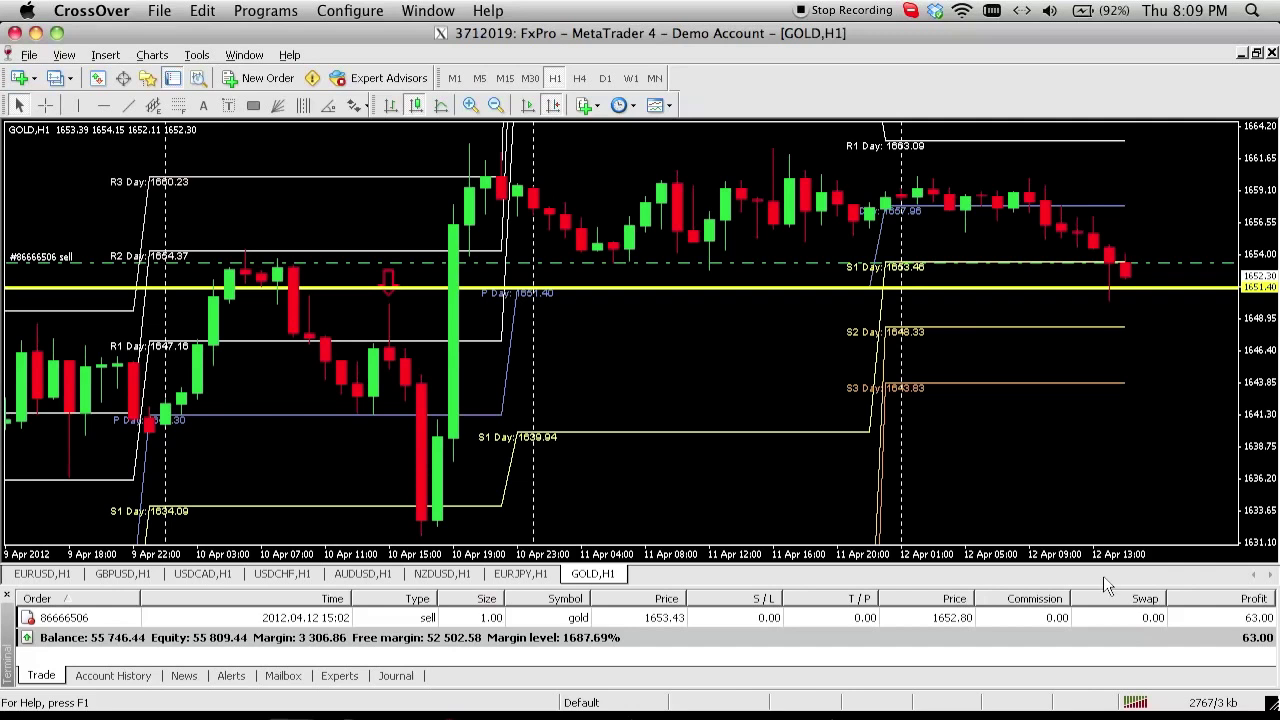
pyautogui.click(528, 714)
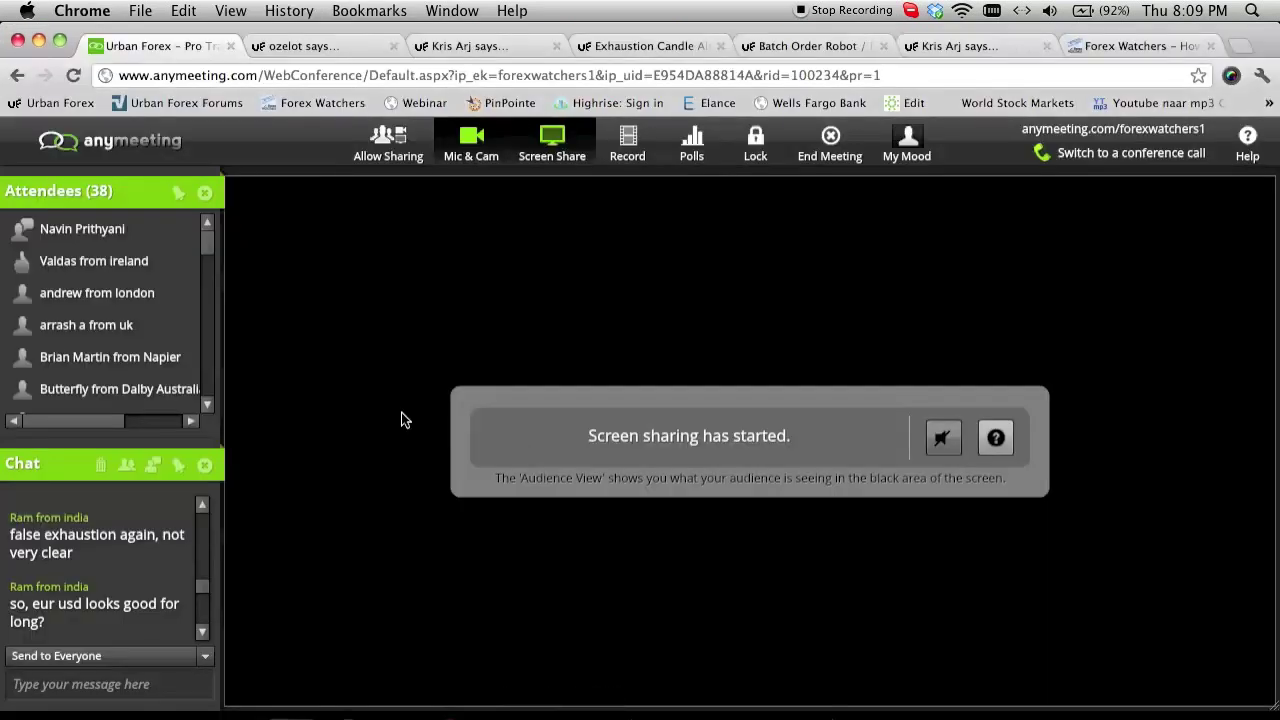
pyautogui.scroll(-5, 208, 631)
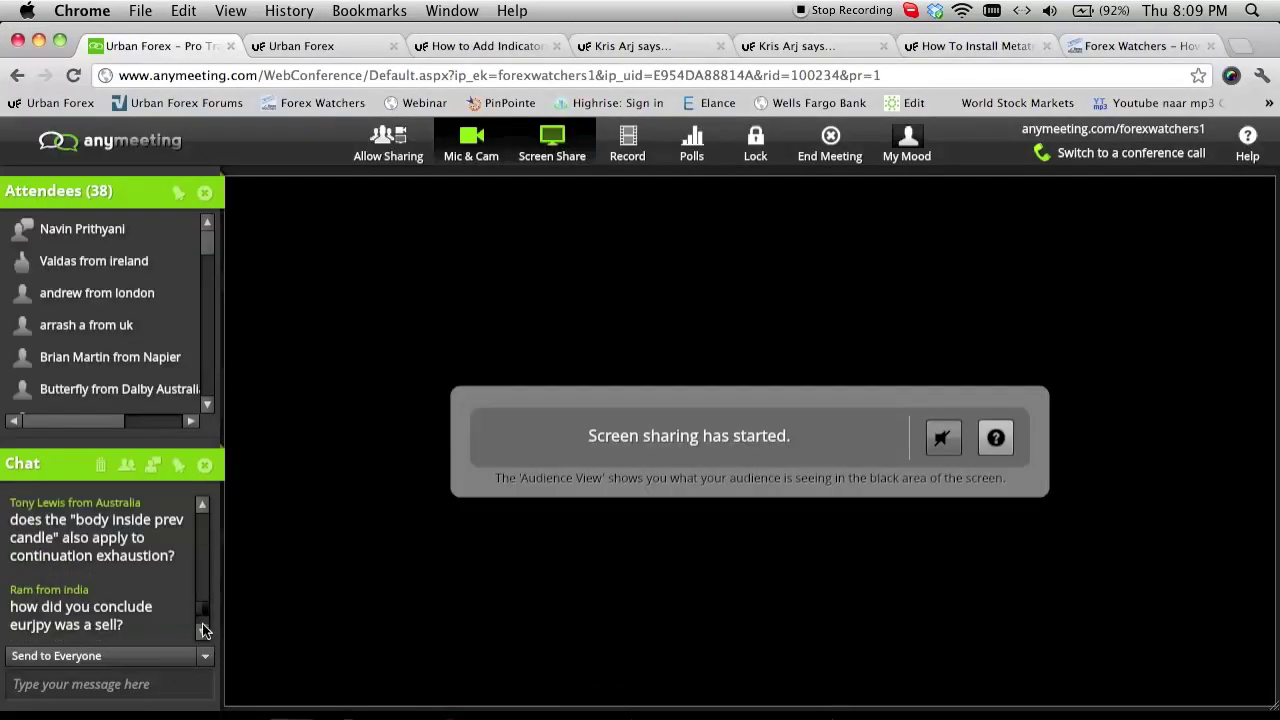
pyautogui.click(201, 504)
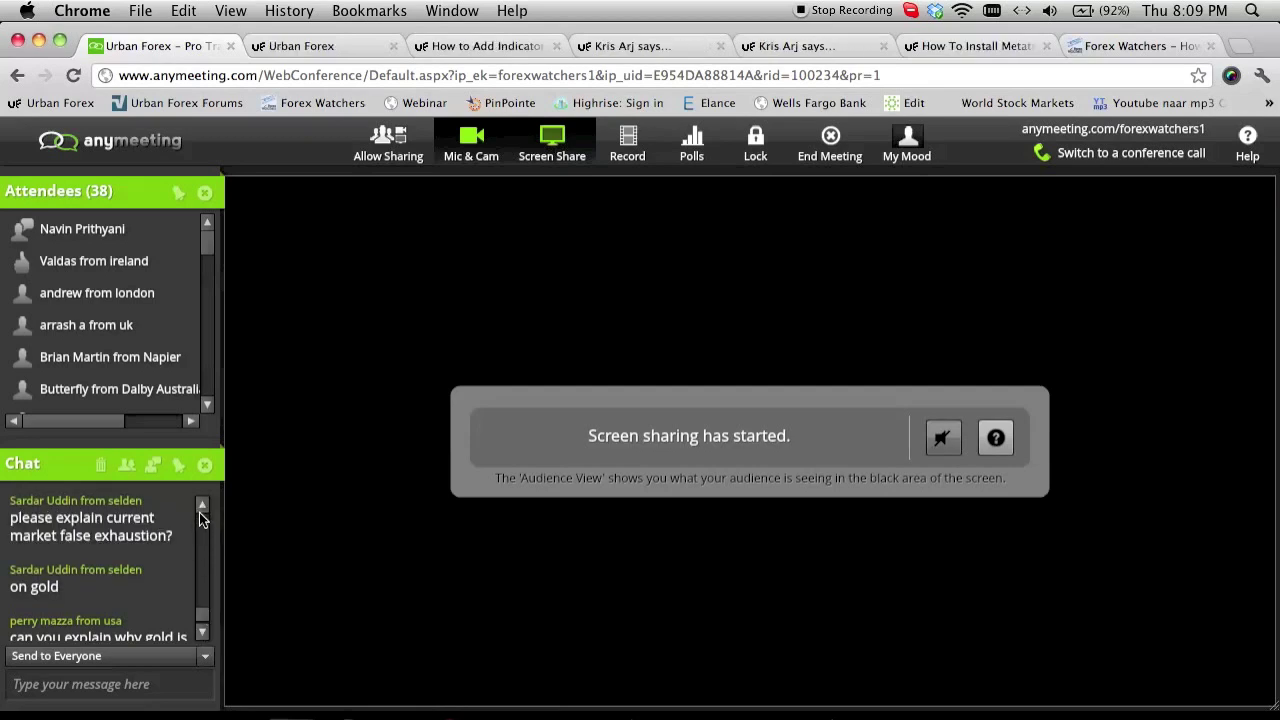
pyautogui.click(201, 505)
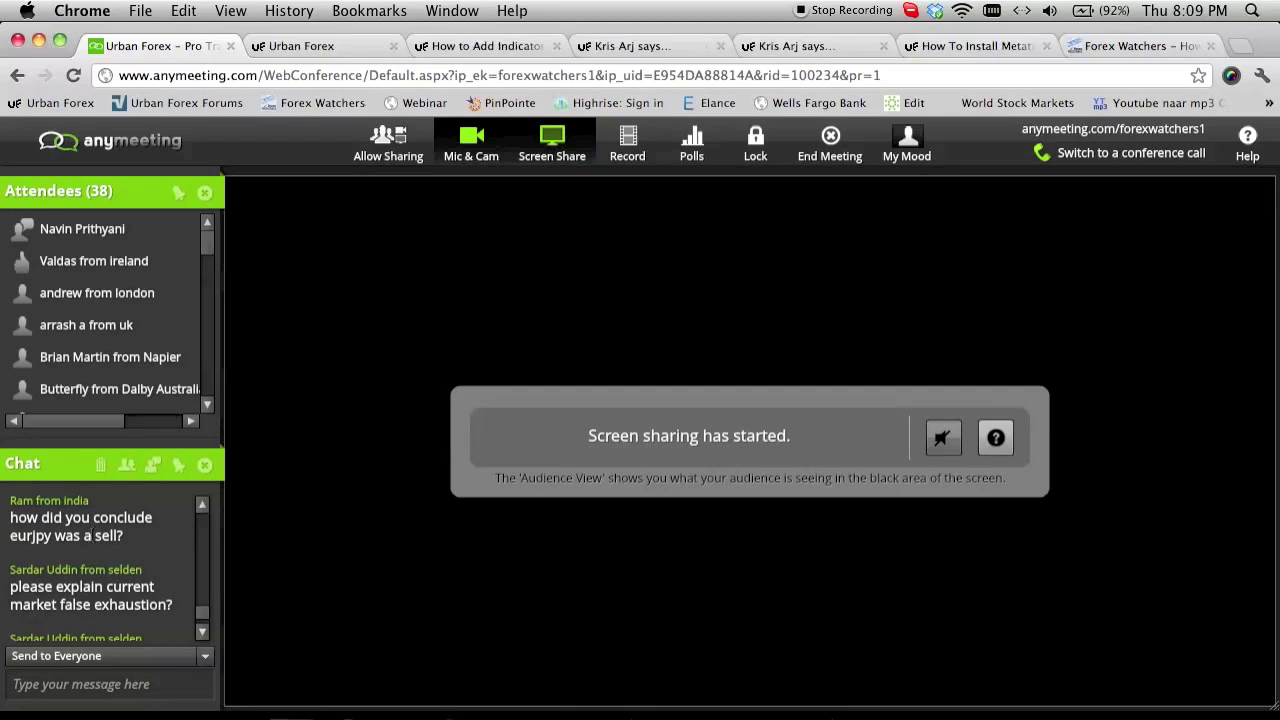
pyautogui.click(200, 633)
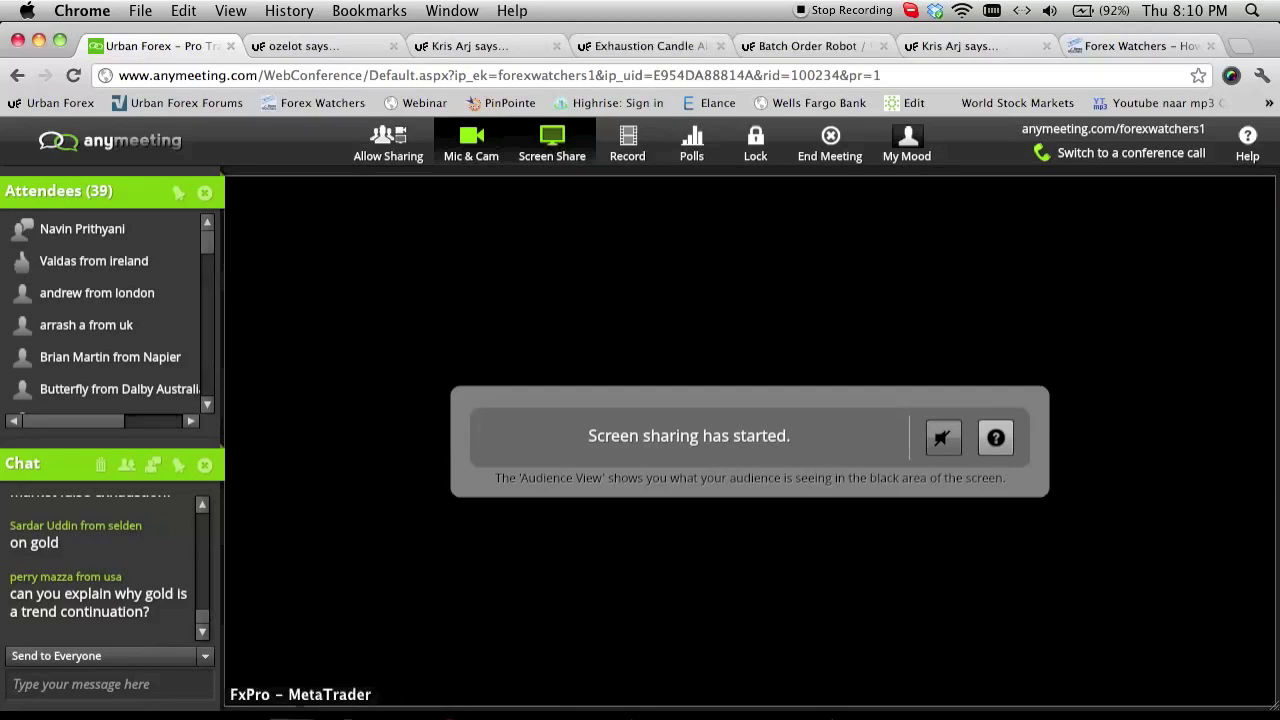
# Return to MetaTrader and close the open 1.00 GOLD sell order
pyautogui.click(300, 714)
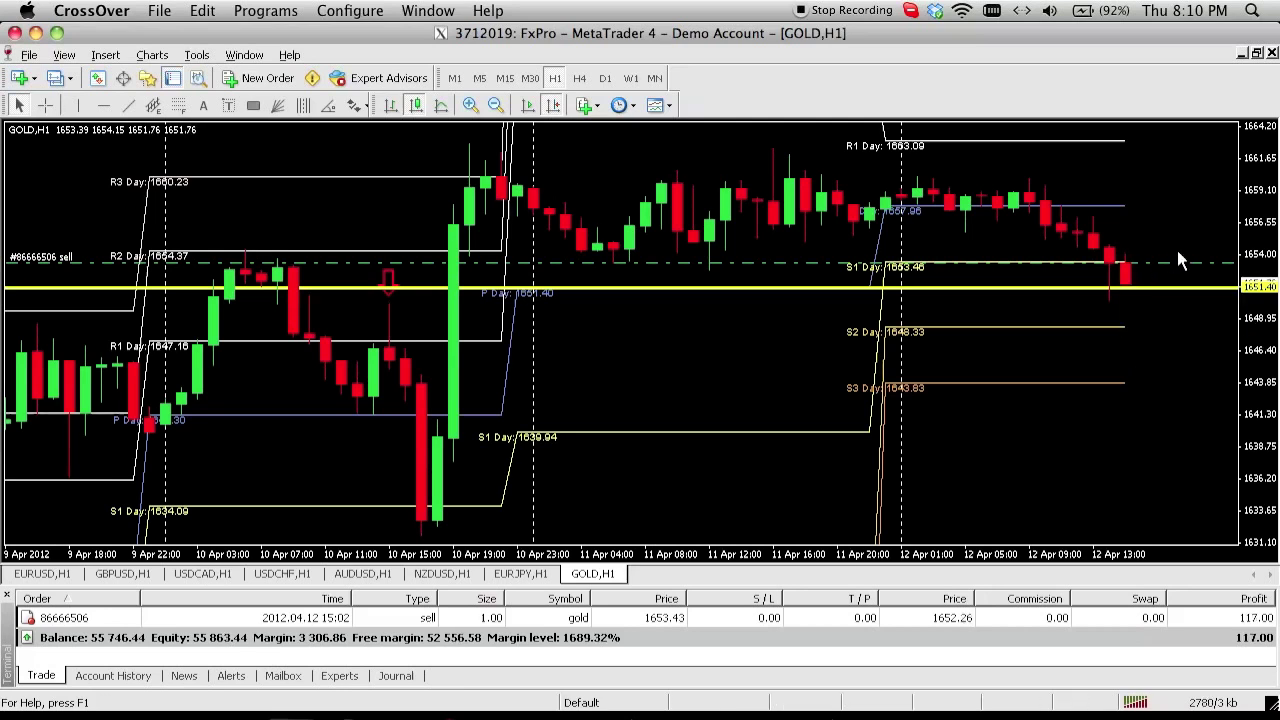
pyautogui.moveTo(1176, 257)
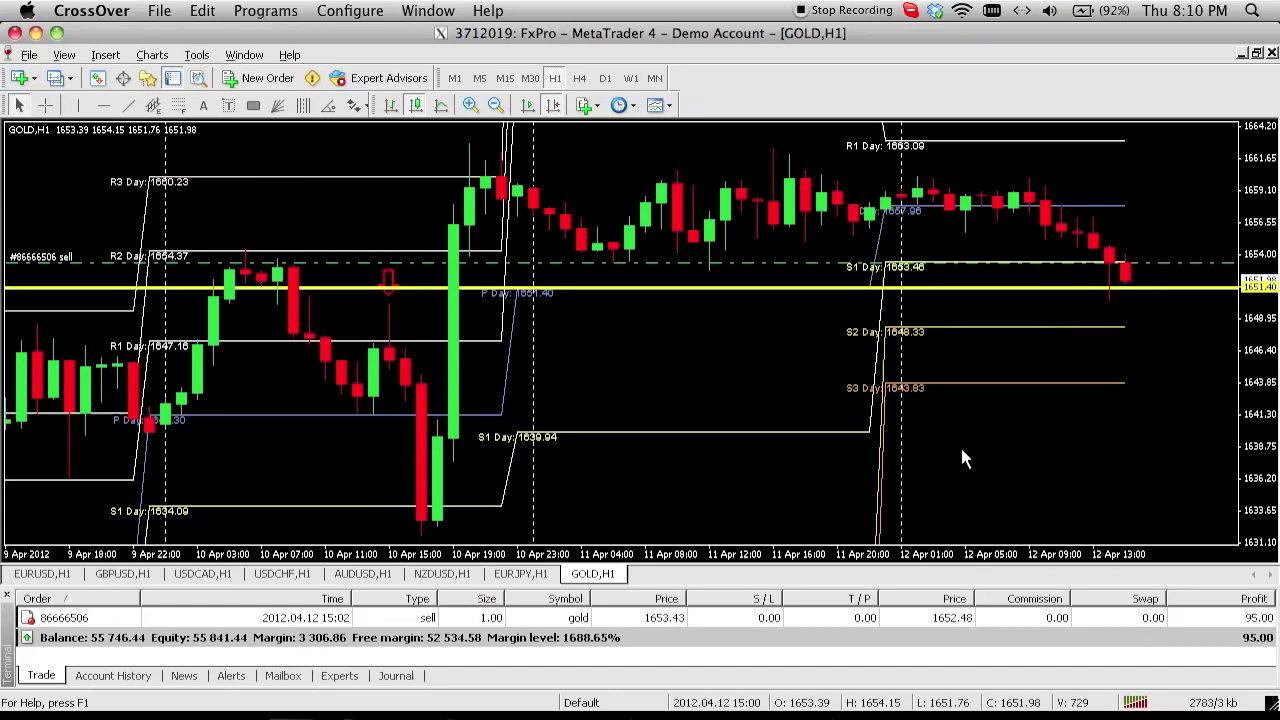
pyautogui.doubleClick(623, 617)
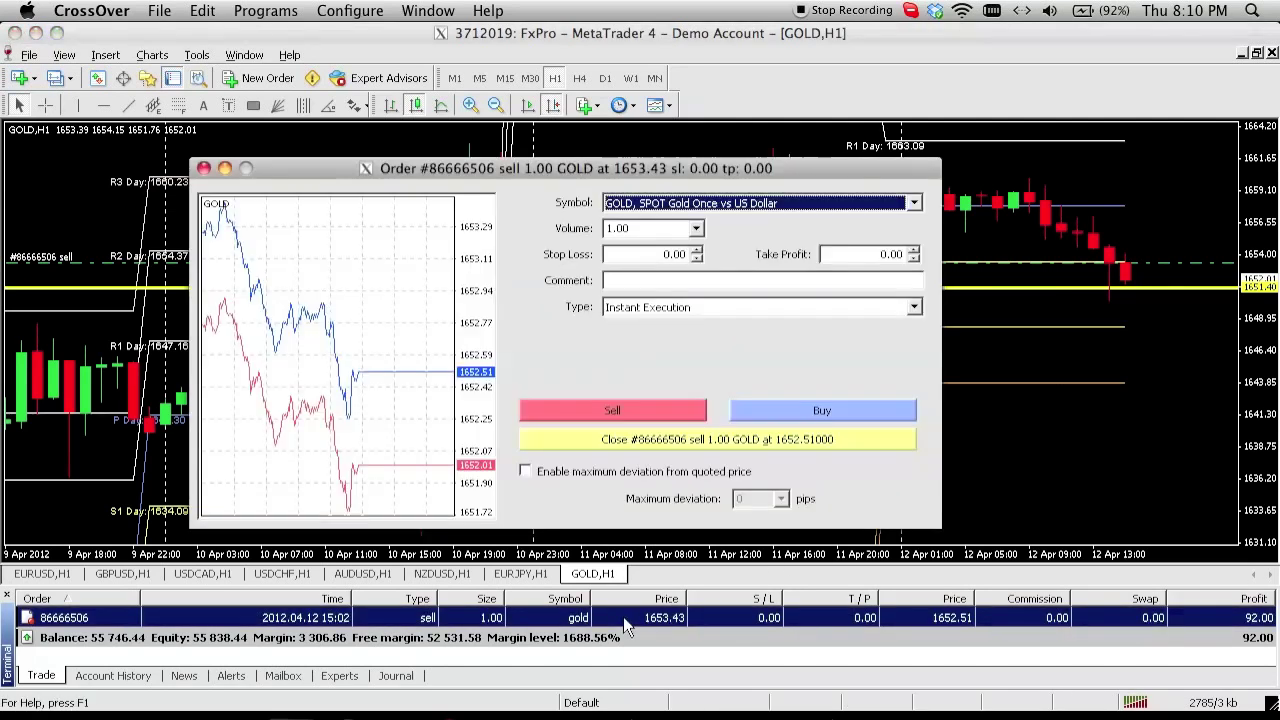
pyautogui.click(629, 441)
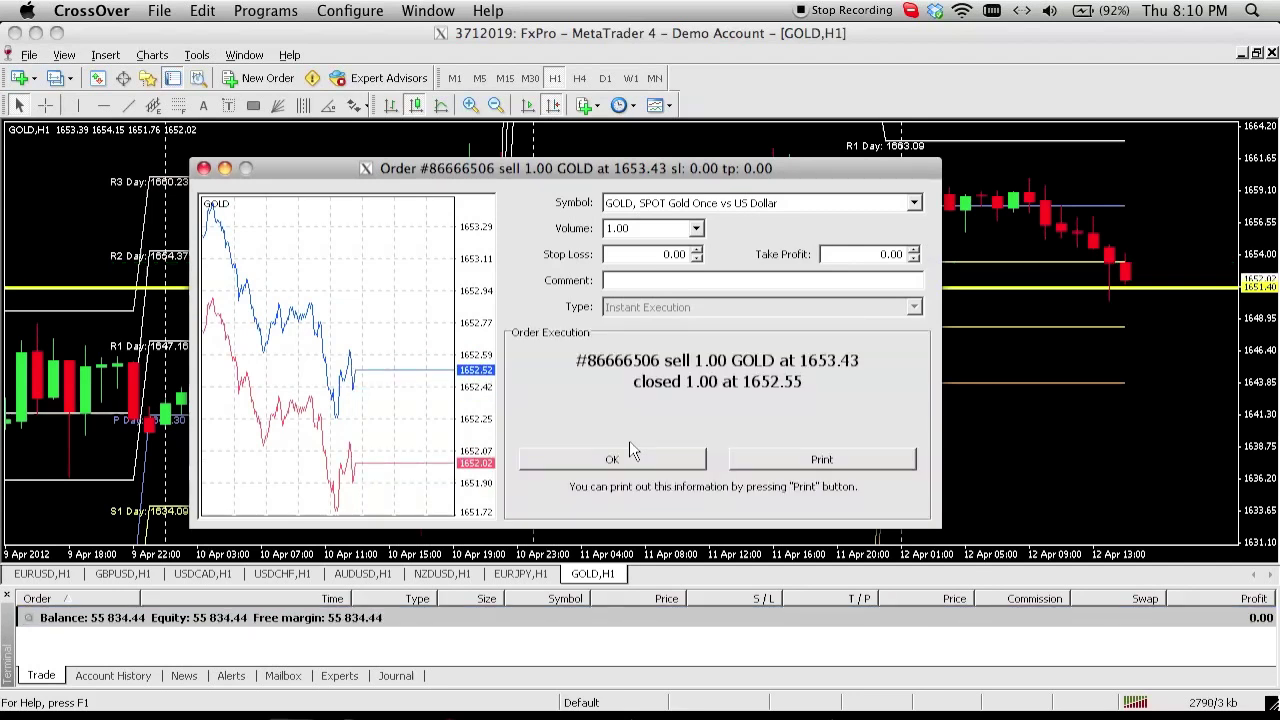
pyautogui.click(614, 458)
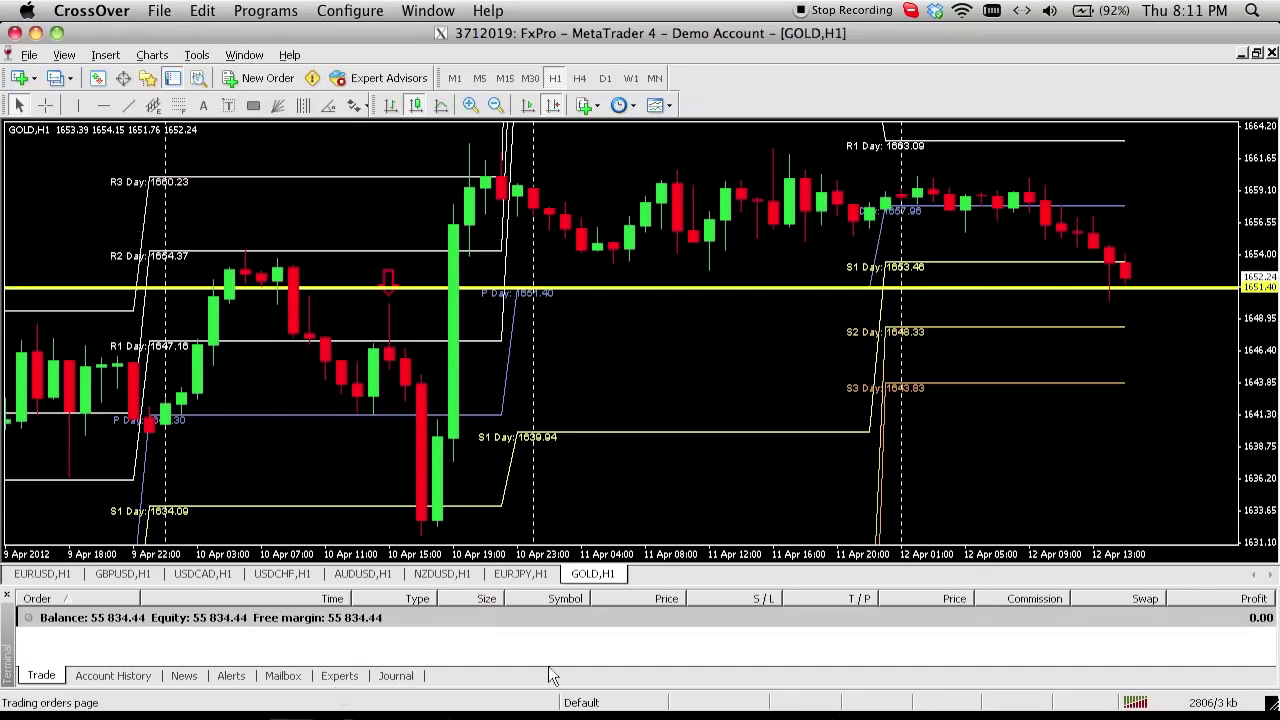
# Read the recent gold questions in the AnyMeeting chat in Chrome, and review the latest GOLD H1 candles in MetaTrader
pyautogui.click(560, 712)
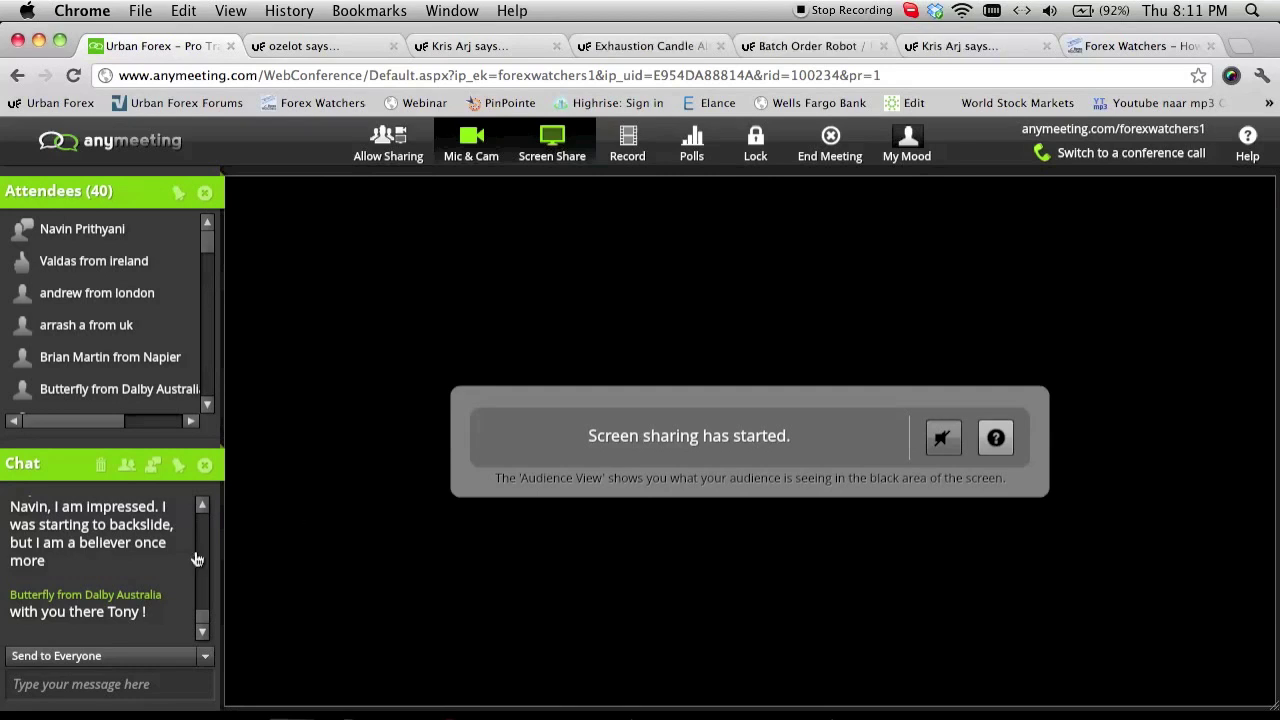
pyautogui.click(203, 505)
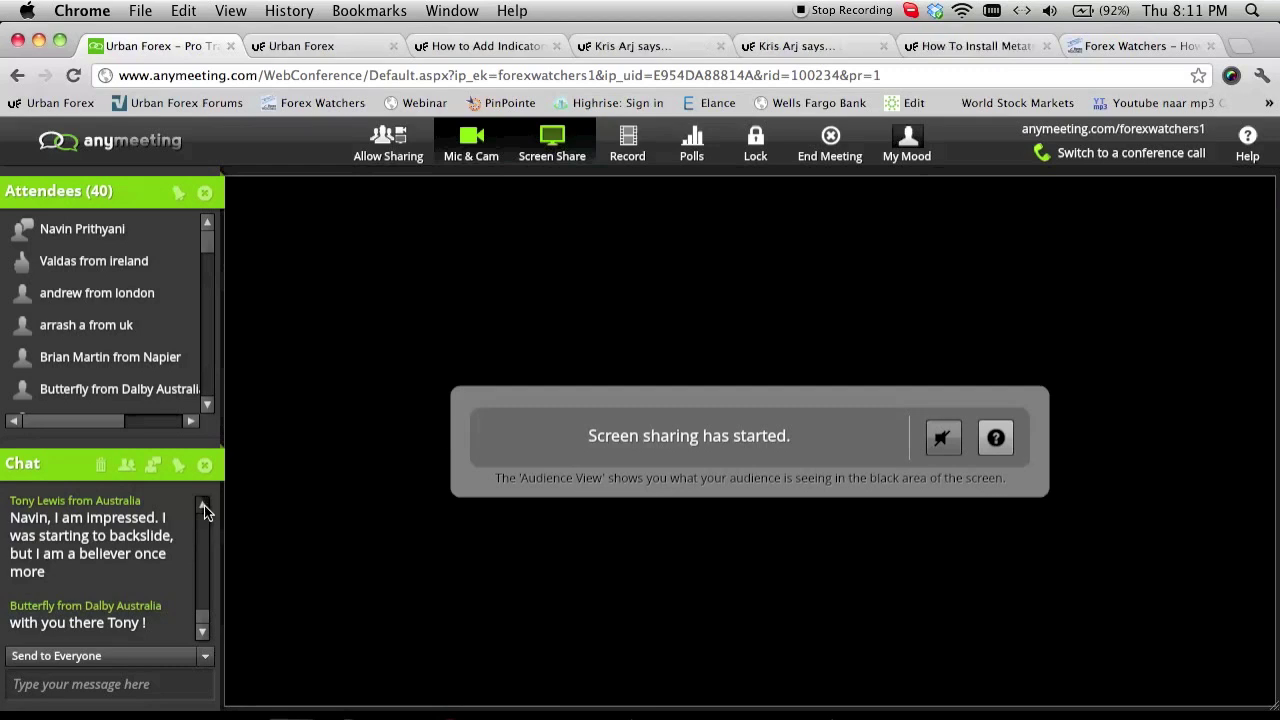
pyautogui.click(203, 505)
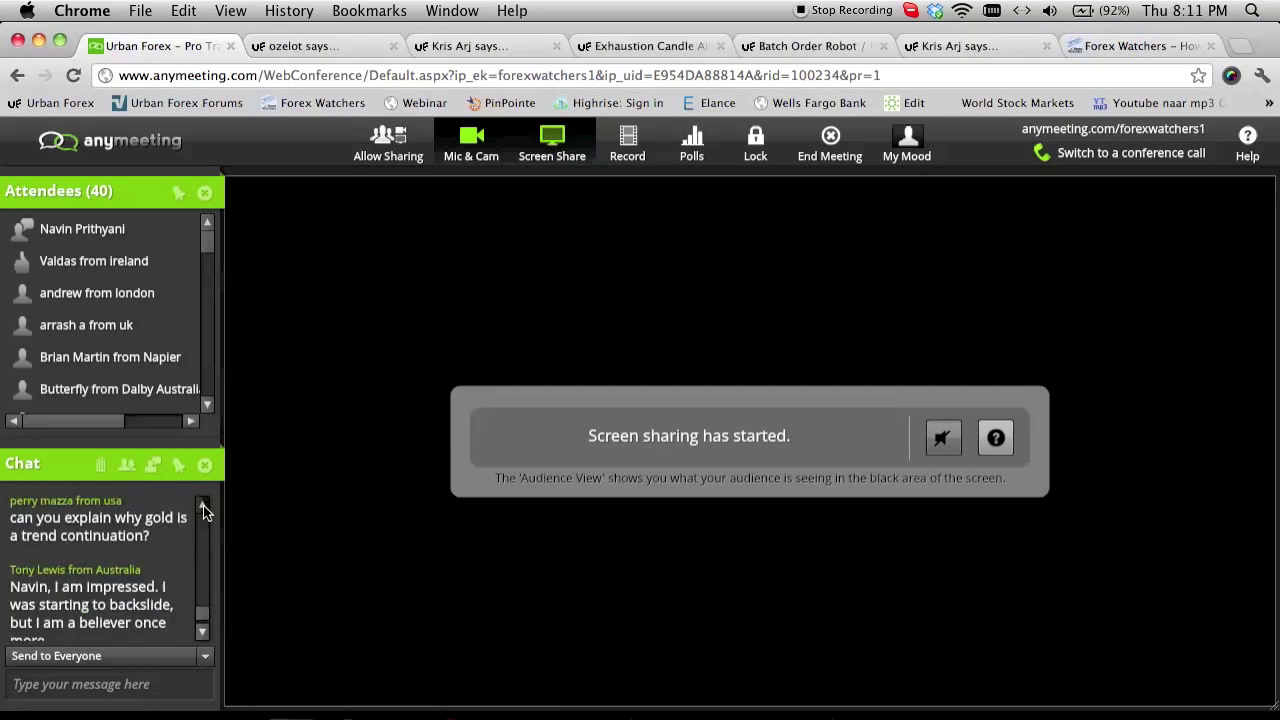
pyautogui.click(203, 505)
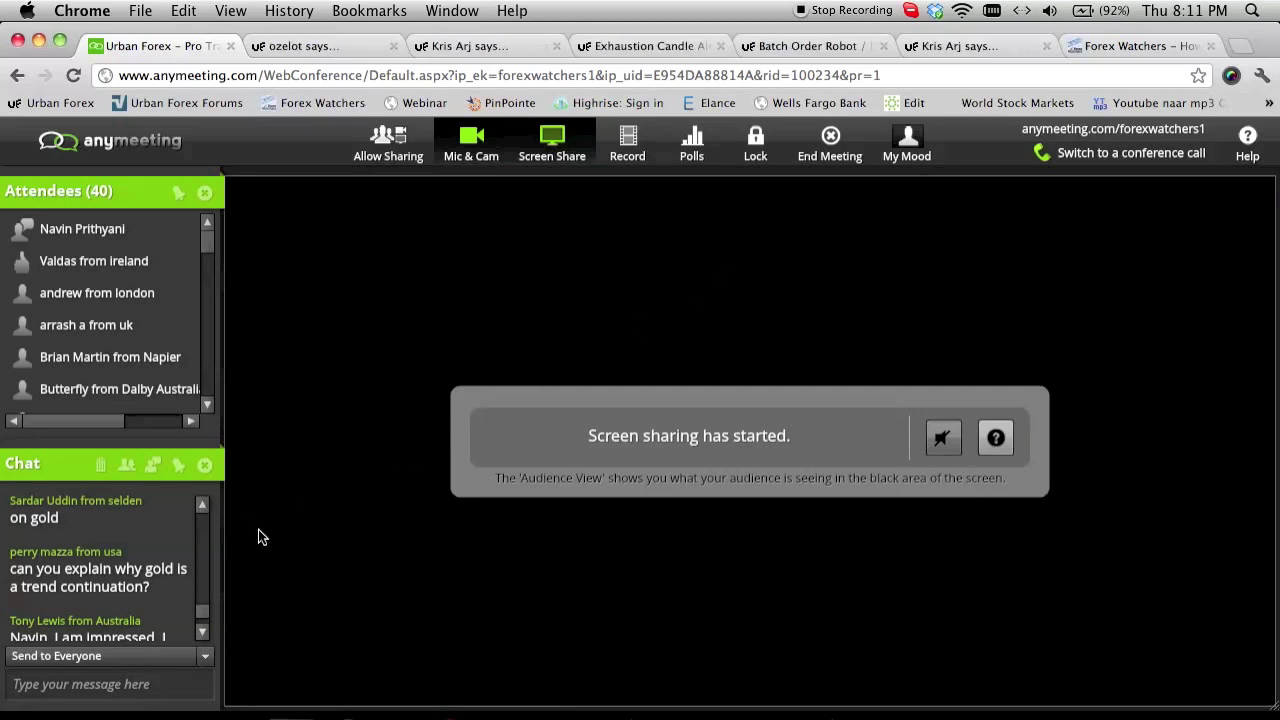
pyautogui.click(251, 712)
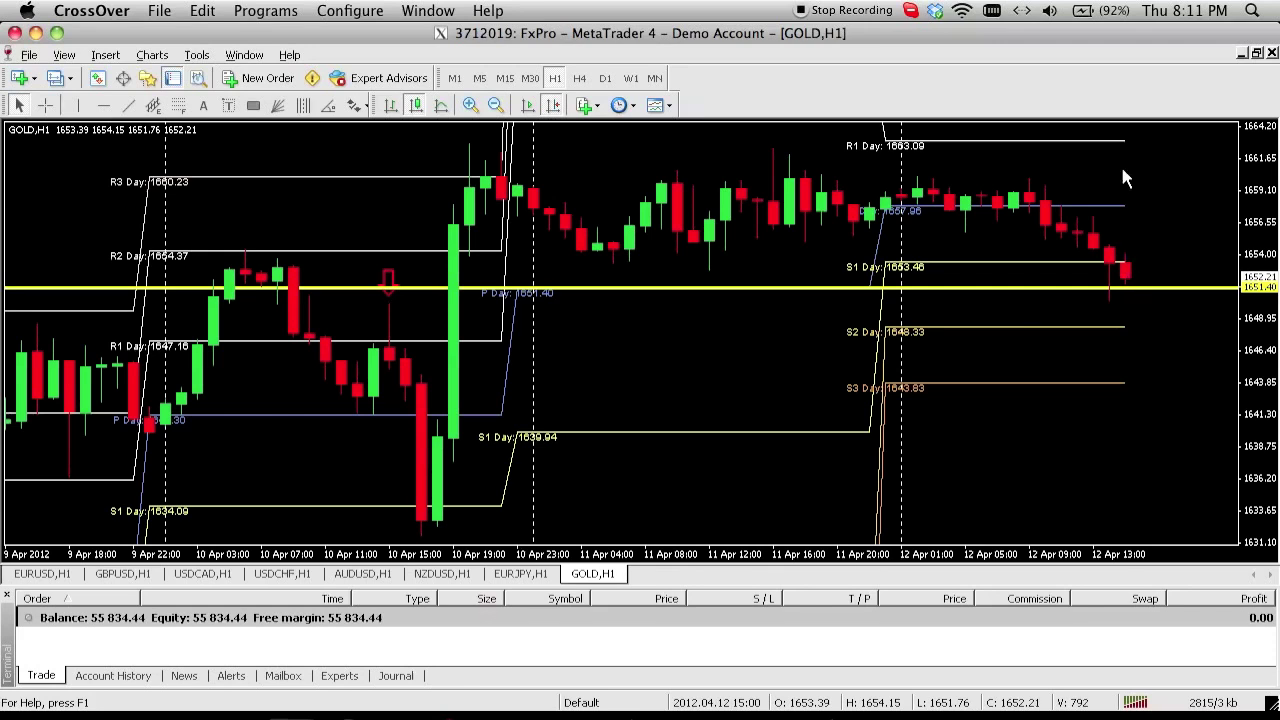
pyautogui.moveTo(1120, 163)
pyautogui.moveTo(1108, 258)
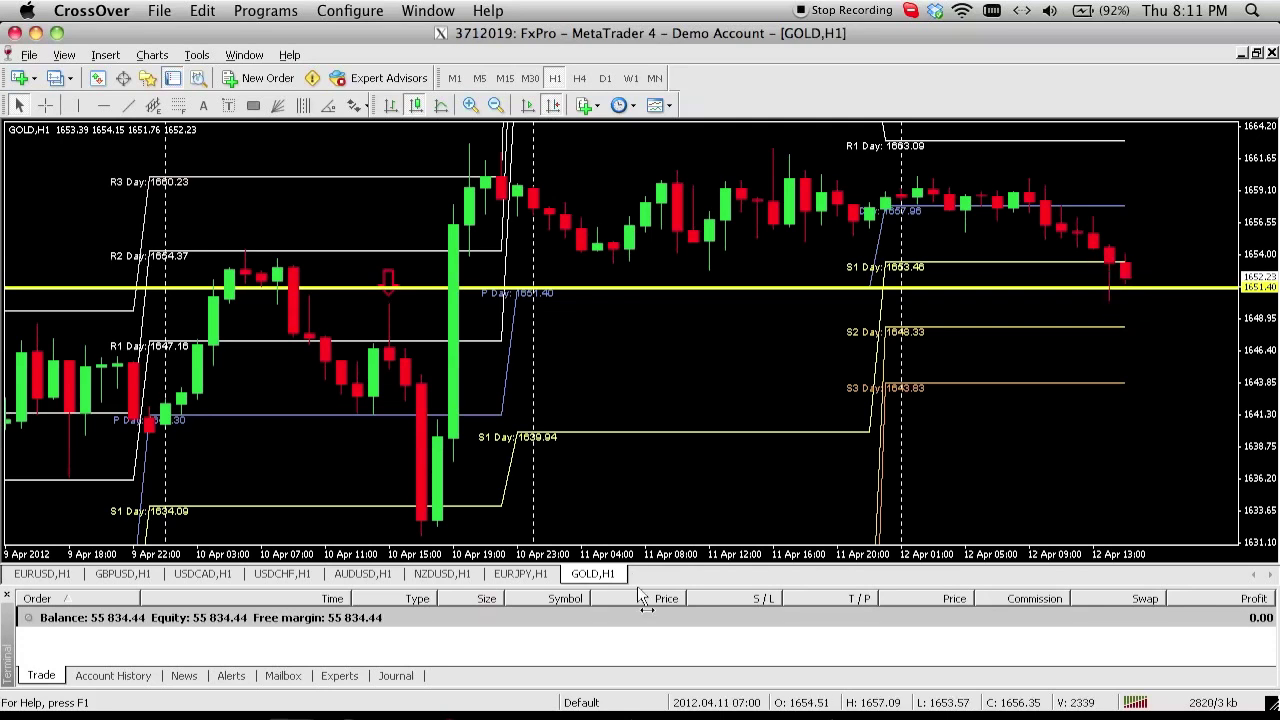
# Switch to Chrome and read the newest AnyMeeting chat questions about the false exhaustion candle on gold
pyautogui.click(543, 708)
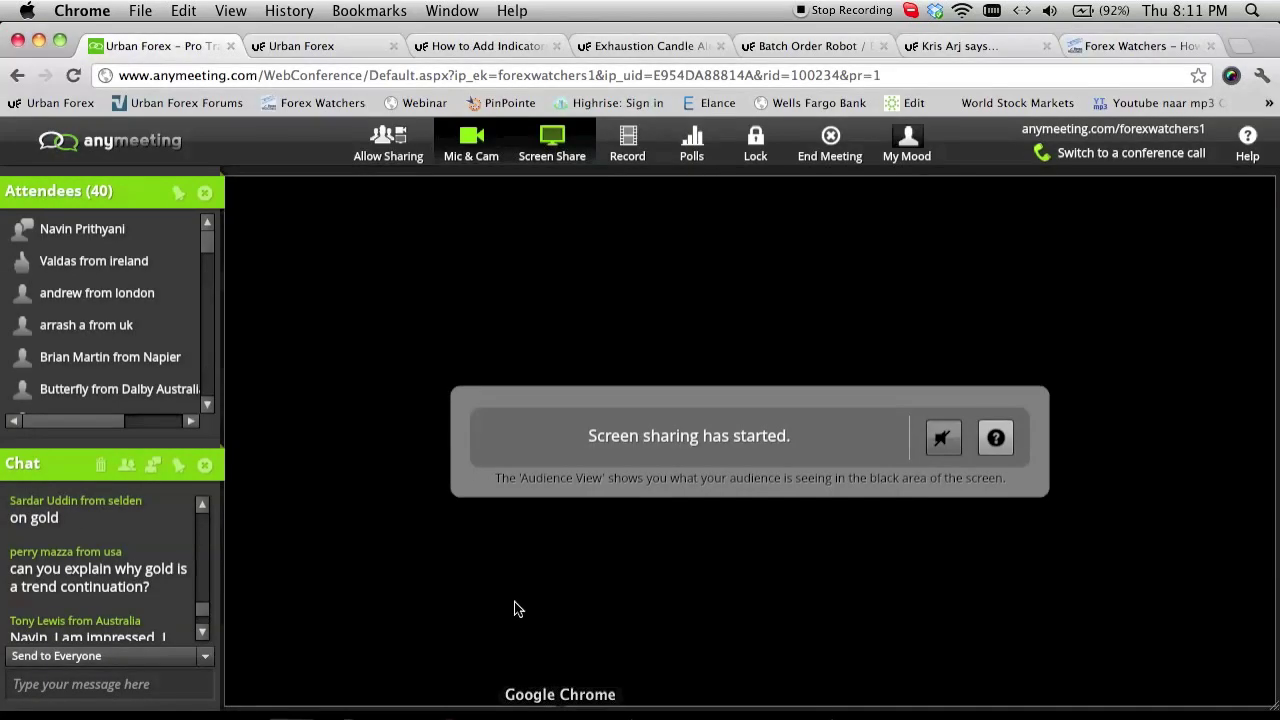
pyautogui.click(204, 633)
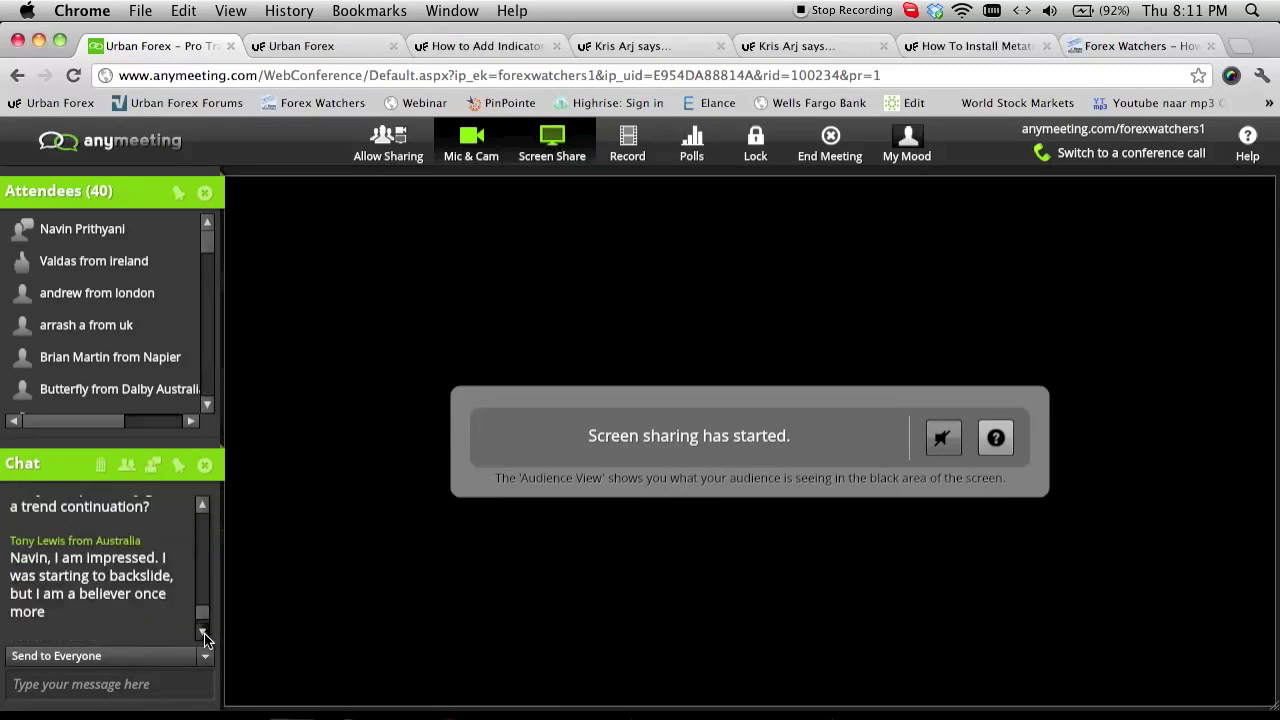
pyautogui.click(204, 633)
pyautogui.click(204, 633)
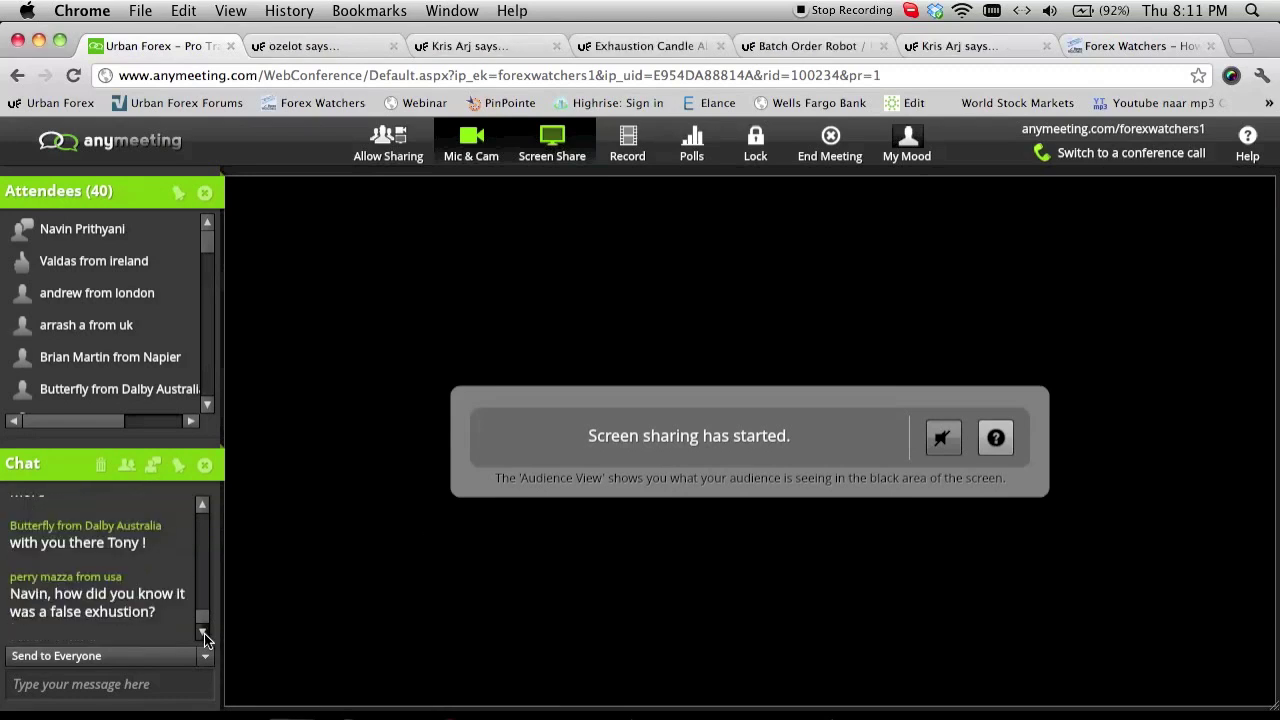
pyautogui.click(204, 633)
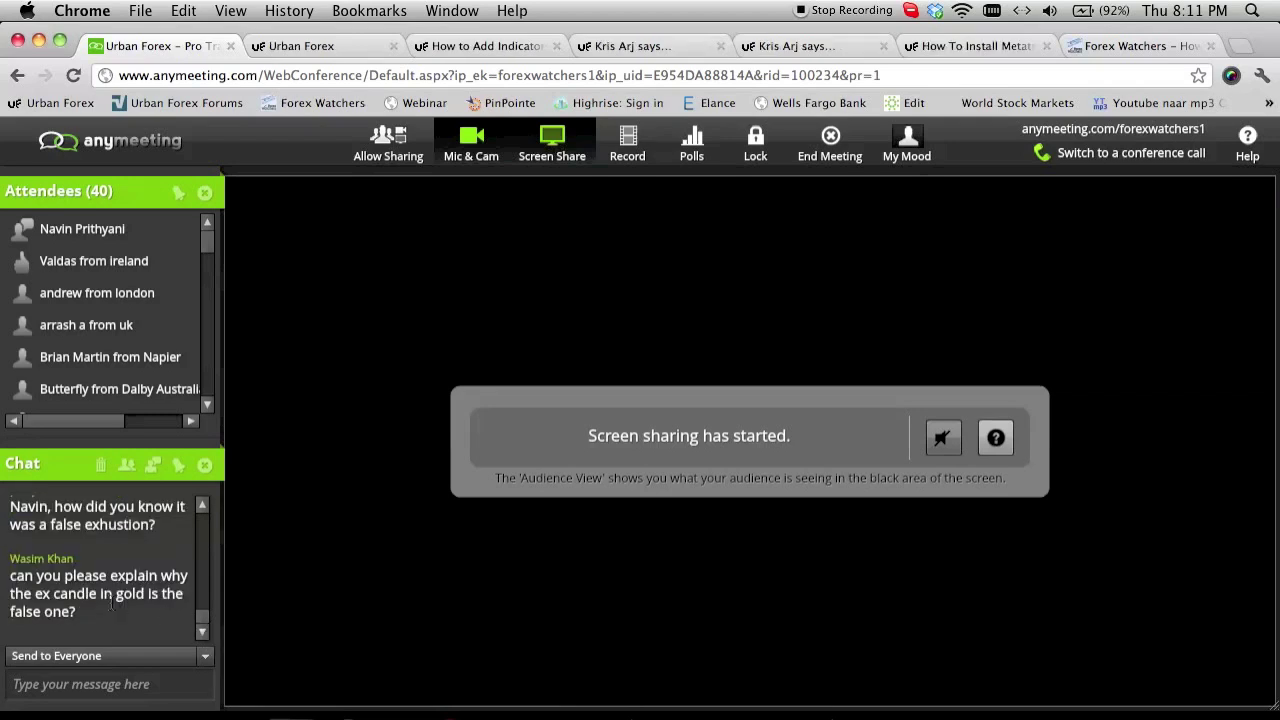
pyautogui.click(202, 505)
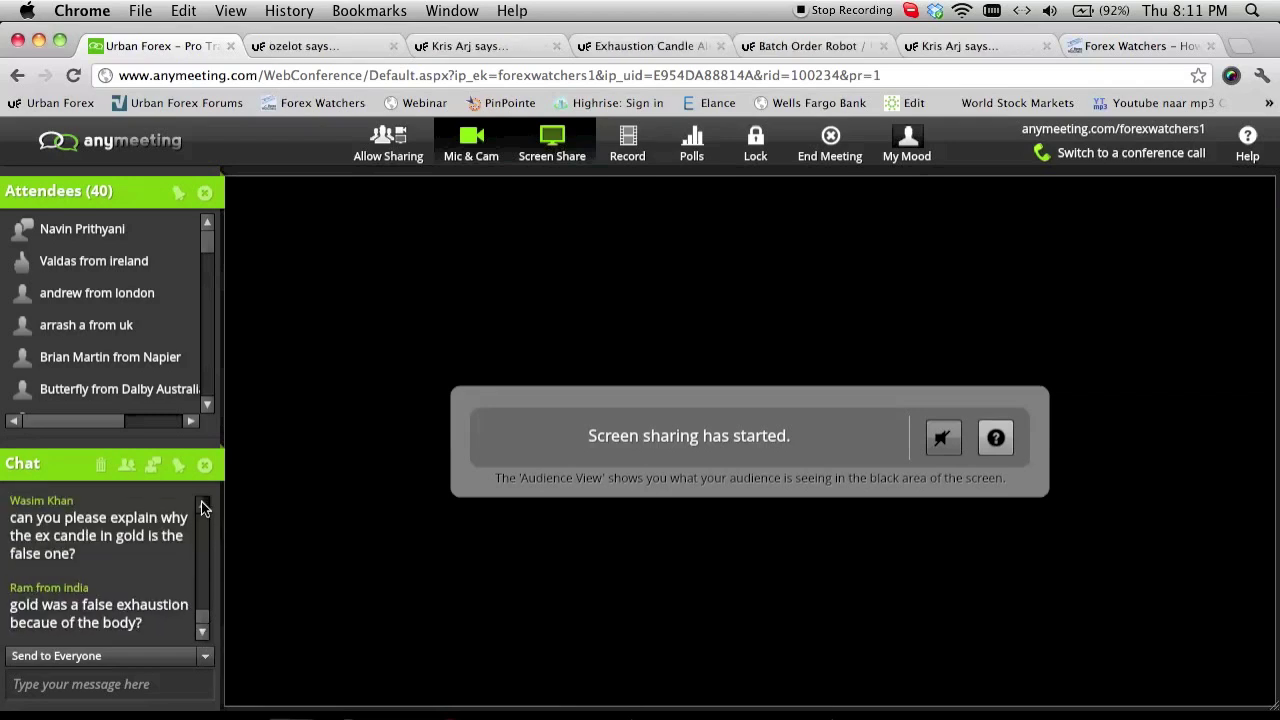
pyautogui.click(202, 505)
# Examine the GOLD H1 candles around the 12 April daily S1 in MetaTrader, and return to the newest AnyMeeting chat messages in Chrome
pyautogui.click(383, 713)
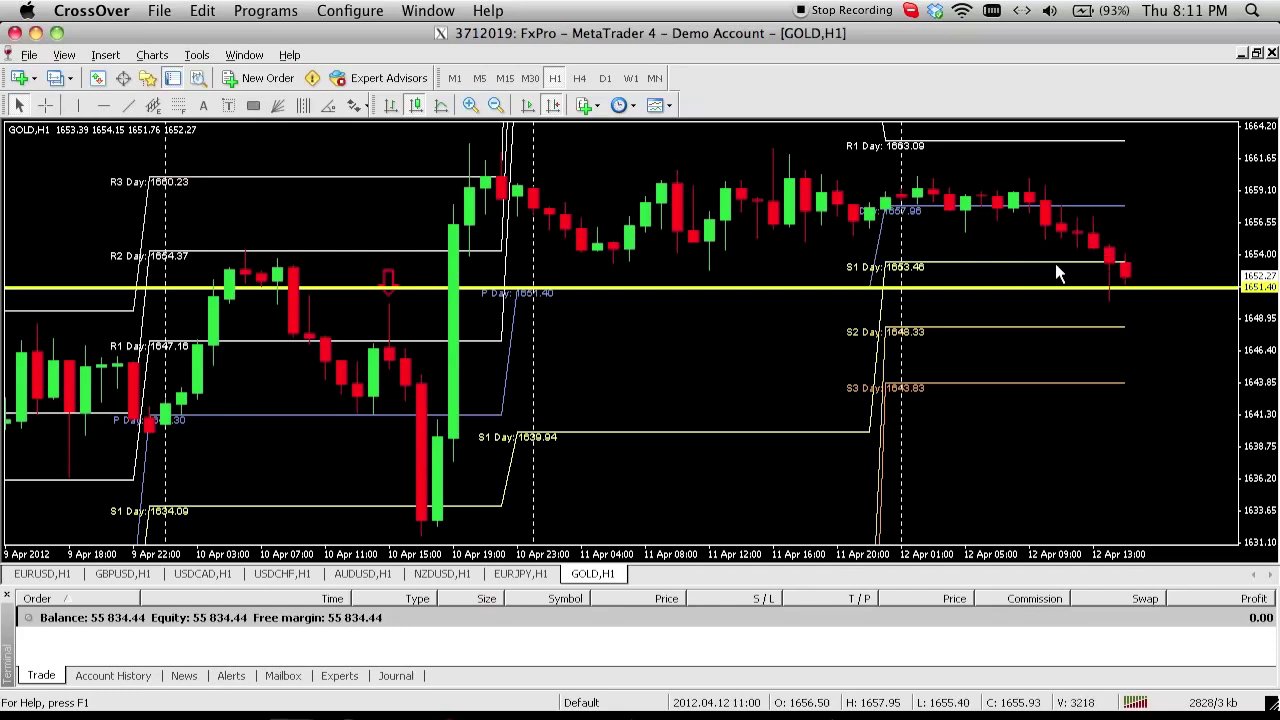
pyautogui.moveTo(1051, 272)
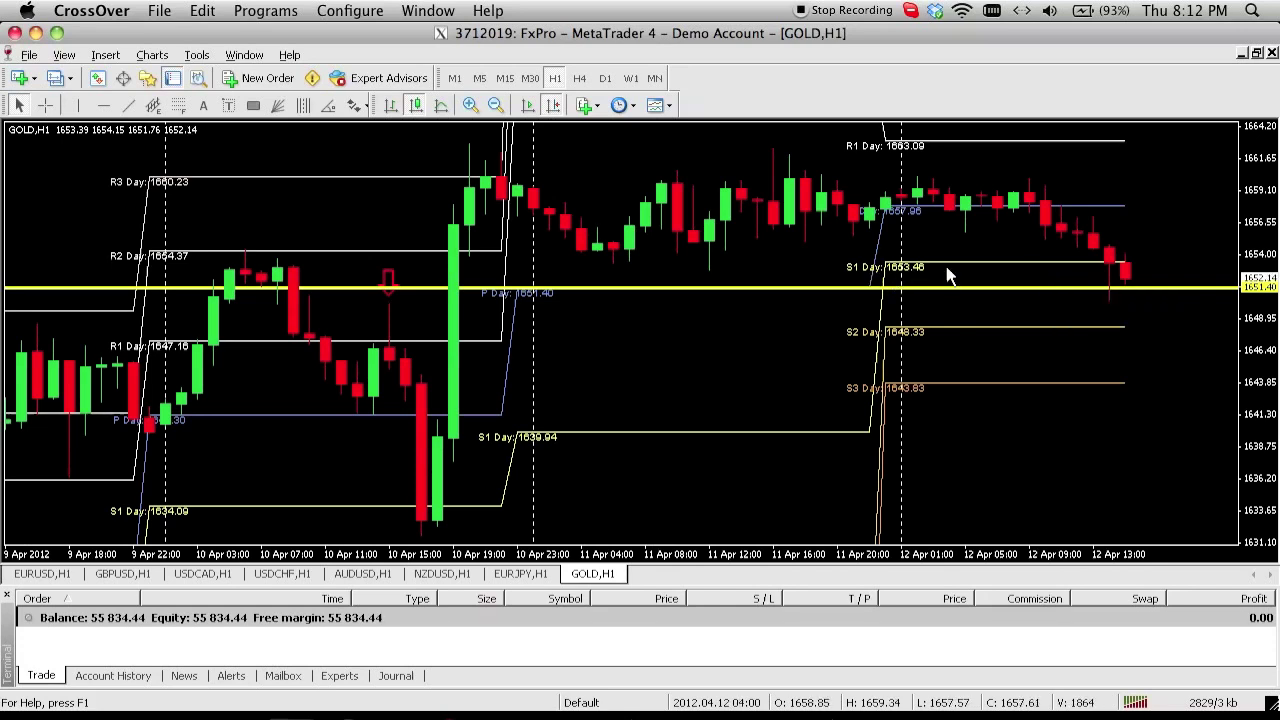
pyautogui.moveTo(948, 271)
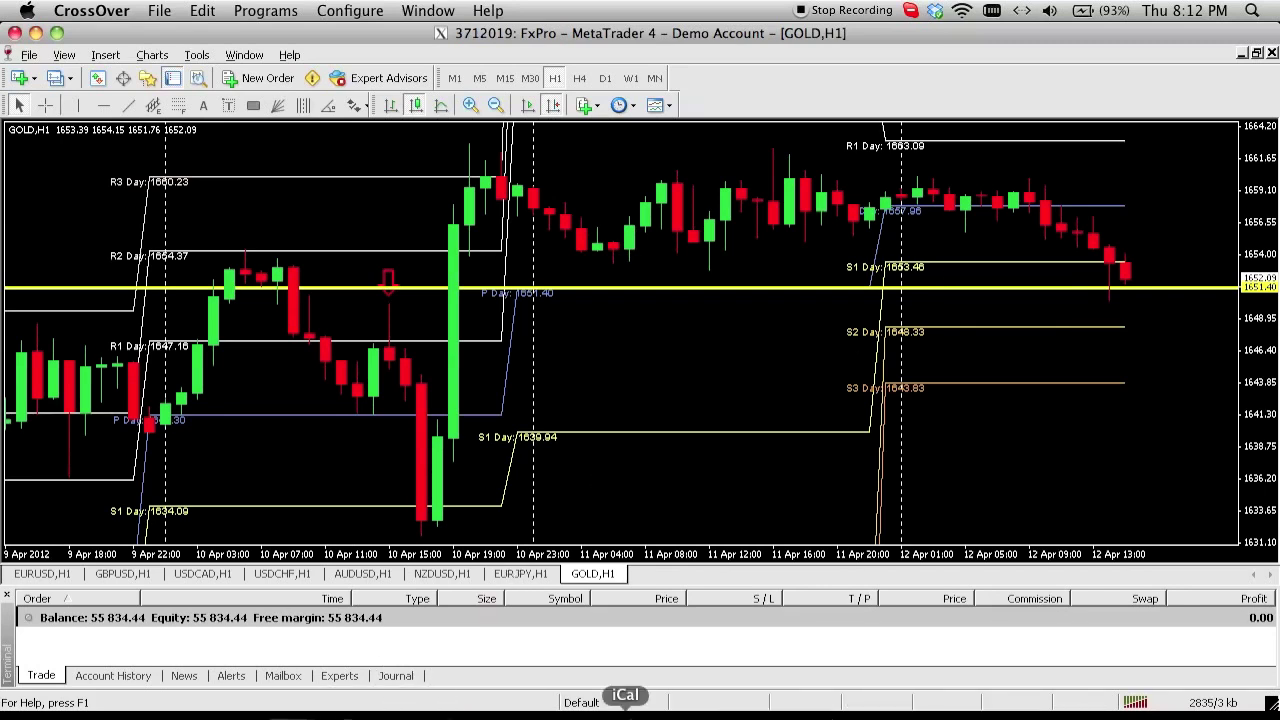
pyautogui.click(486, 714)
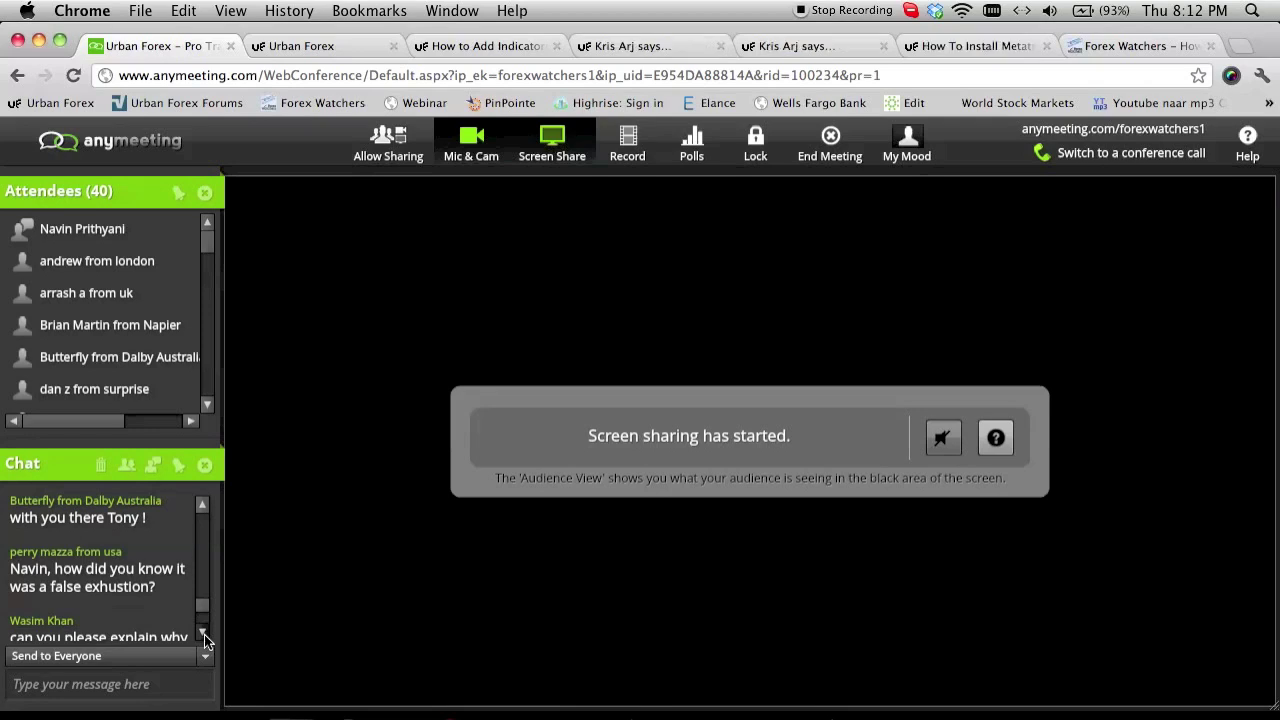
pyautogui.click(204, 634)
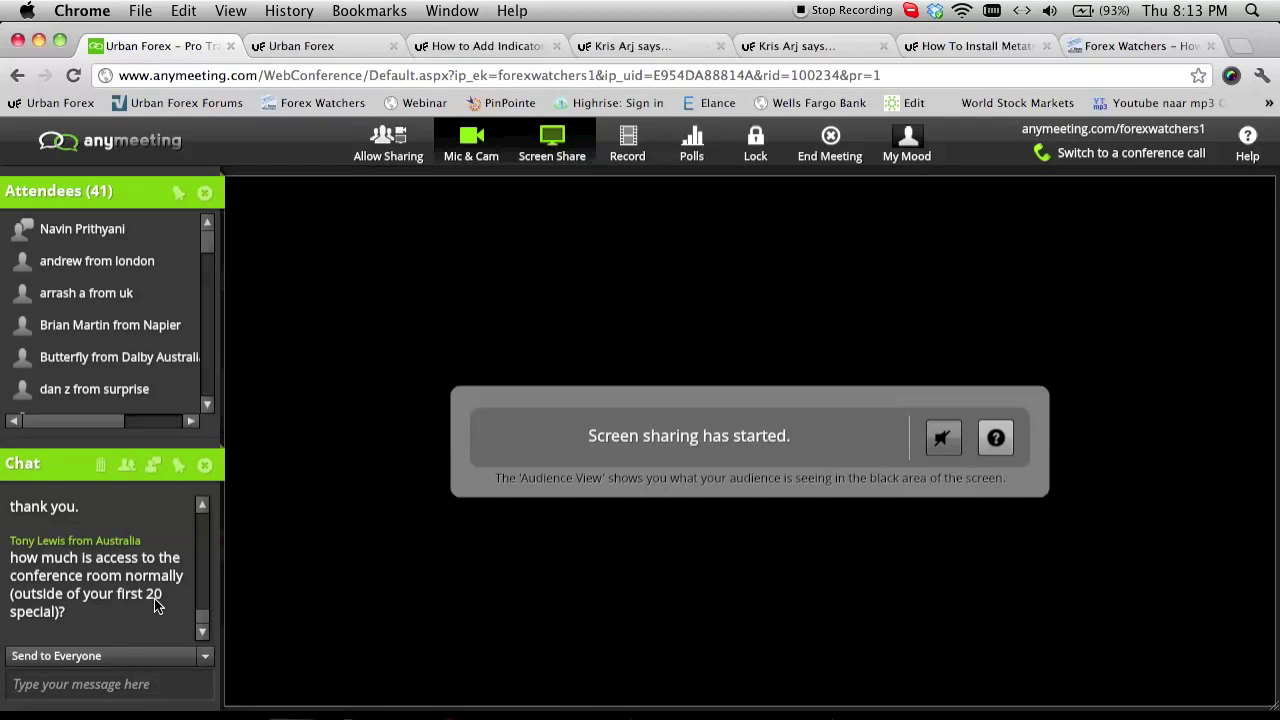
# Open the EURJPY Buy Area screenshot from the desktop in Preview, show it mid-screen over the meeting page, and close it
pyautogui.press('F11')
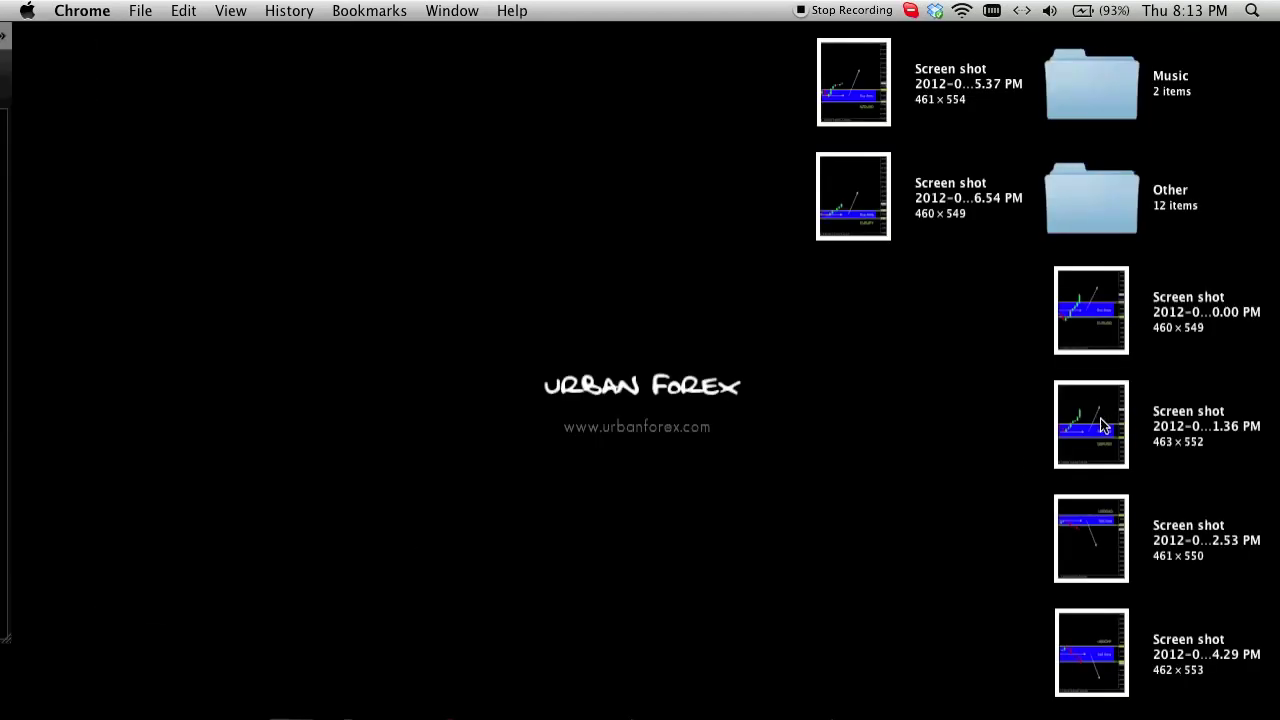
pyautogui.doubleClick(862, 203)
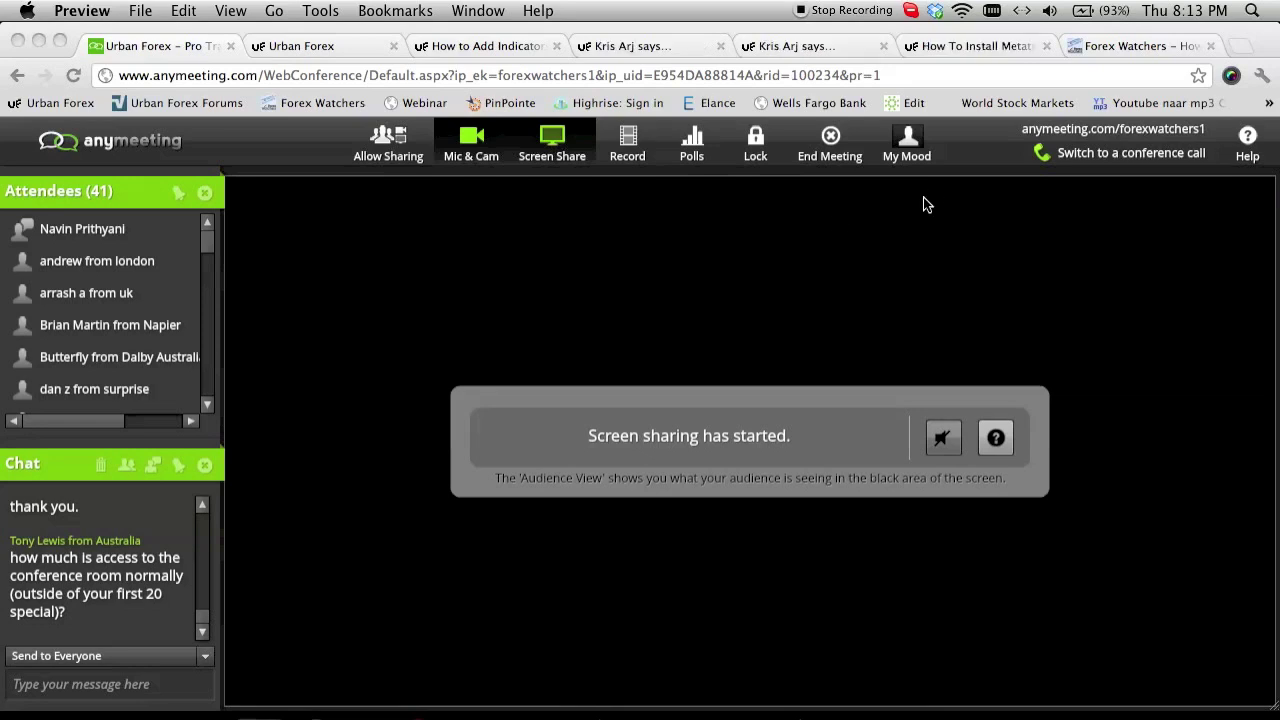
pyautogui.moveTo(250, 36); pyautogui.dragTo(748, 70)
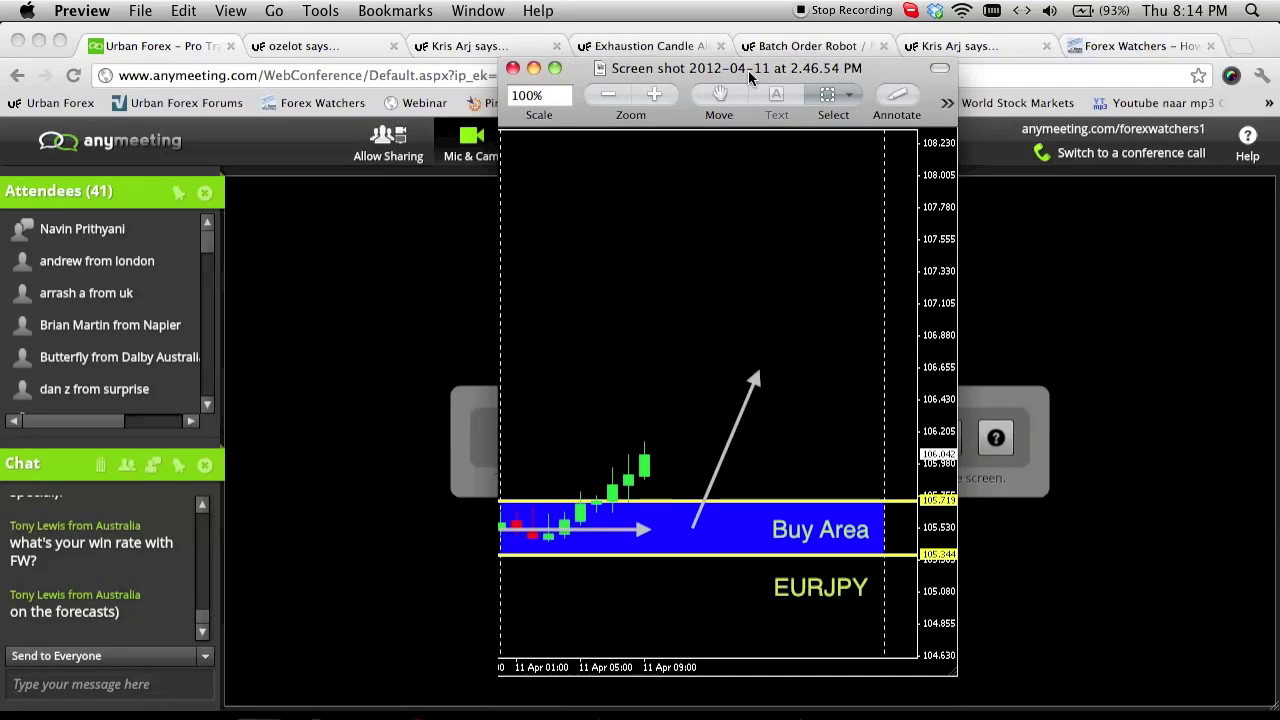
pyautogui.click(512, 67)
# Read the attendees' AnyMeeting chat messages about forecast performance and stop placement
pyautogui.click(202, 635)
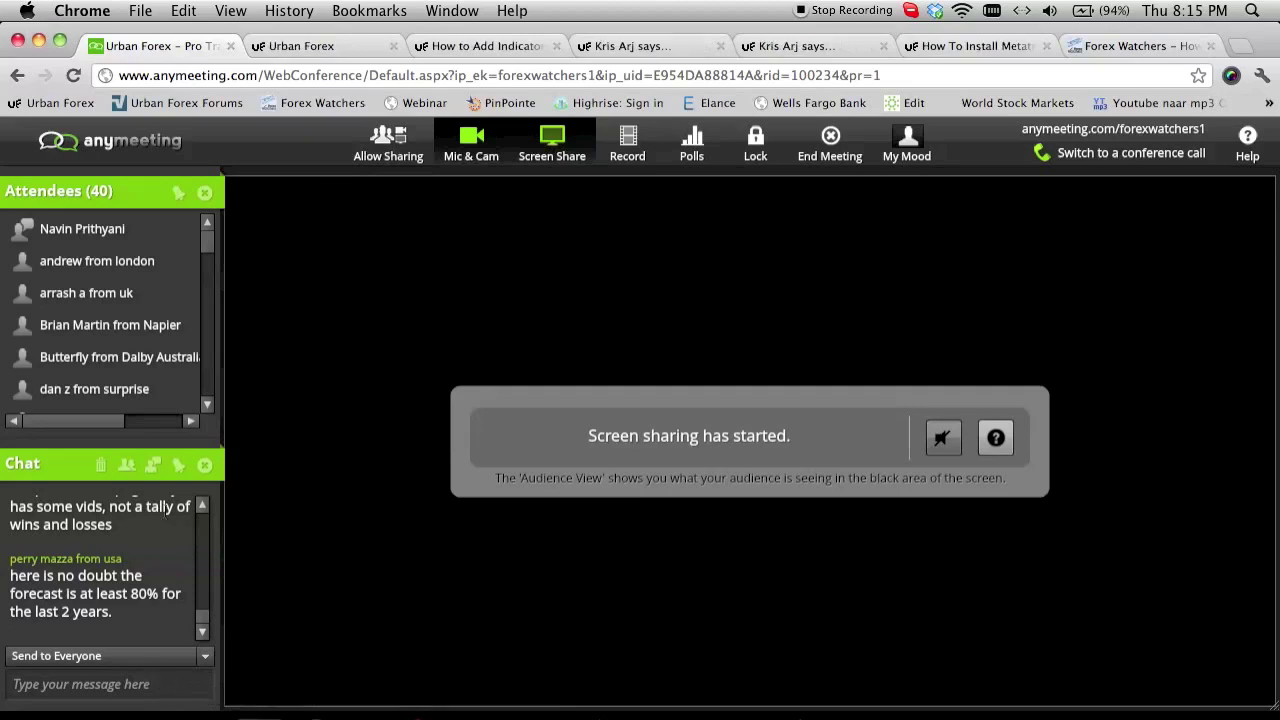
pyautogui.click(201, 508)
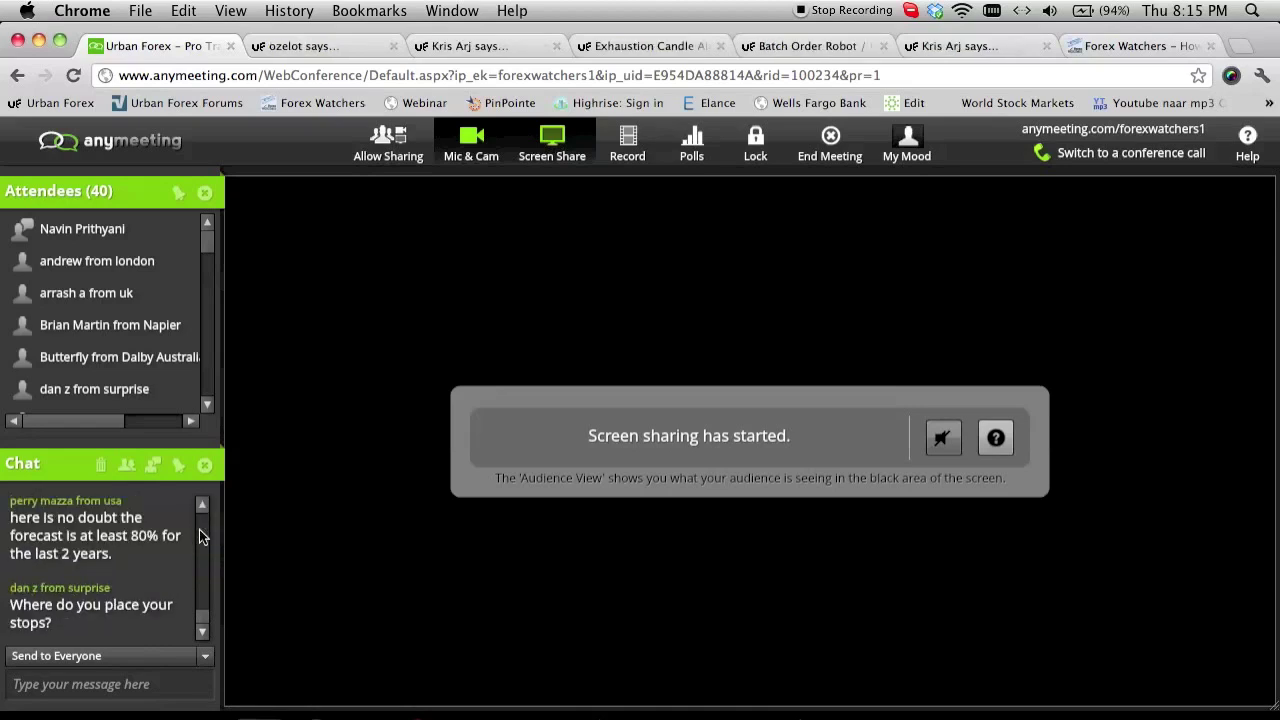
pyautogui.click(201, 508)
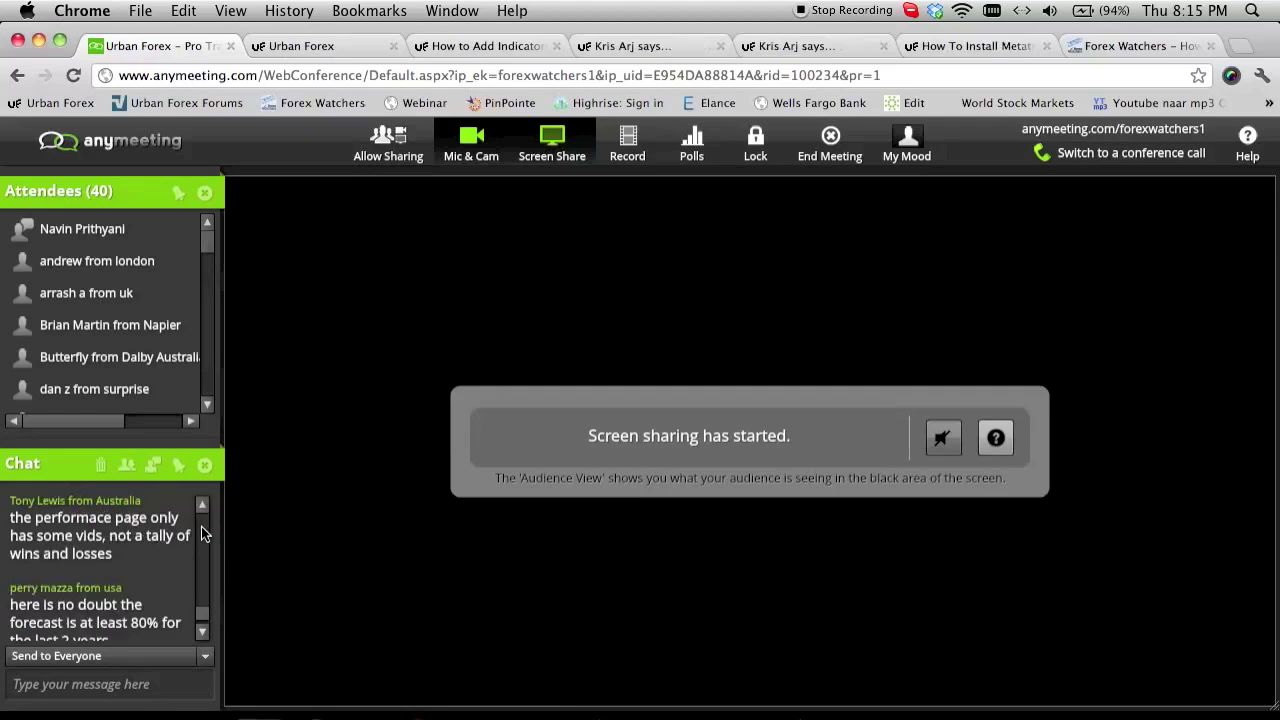
pyautogui.click(203, 634)
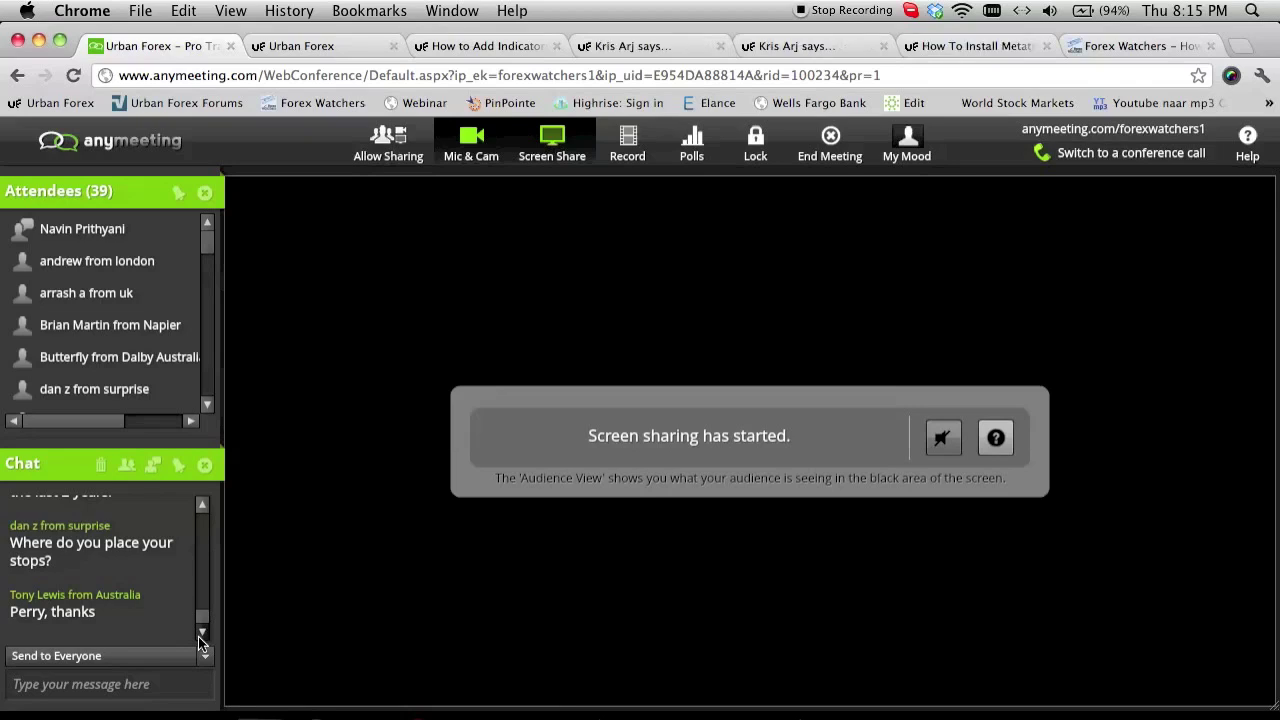
# Switch to MetaTrader, close the Terminal window, and delete the yellow horizontal line at 1651.40 from the GOLD H1 chart
pyautogui.click(262, 712)
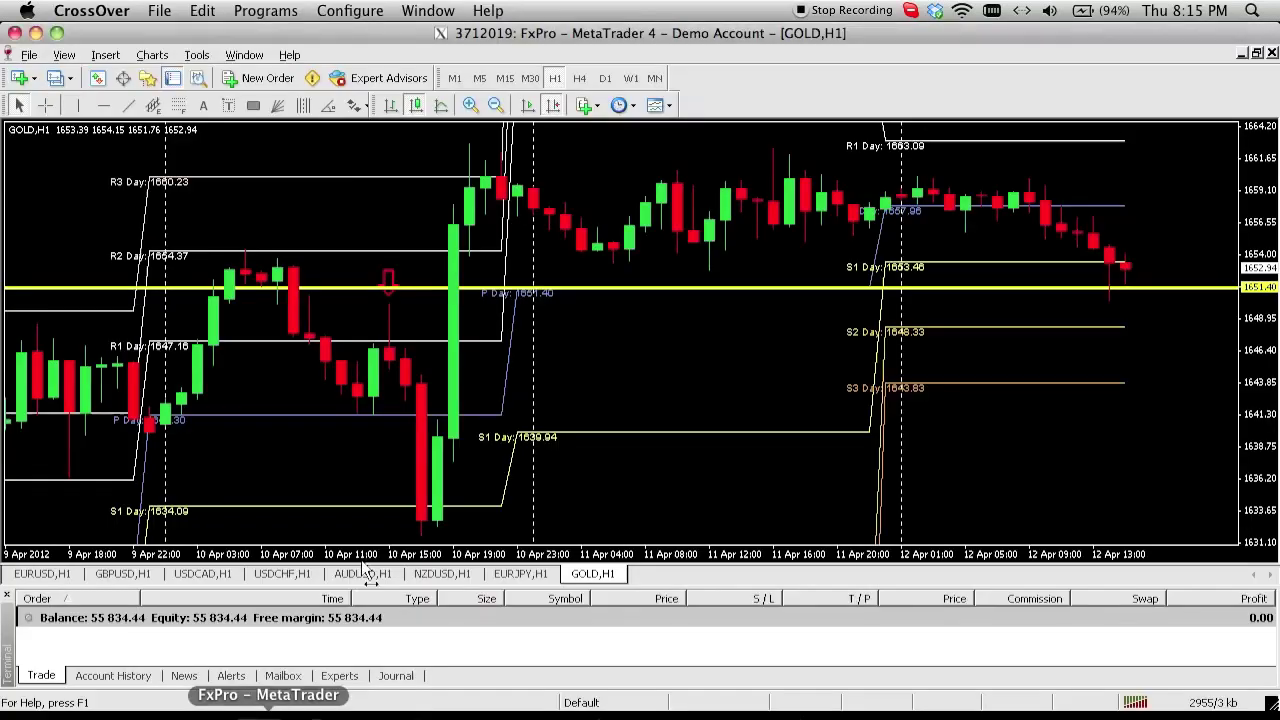
pyautogui.click(6, 597)
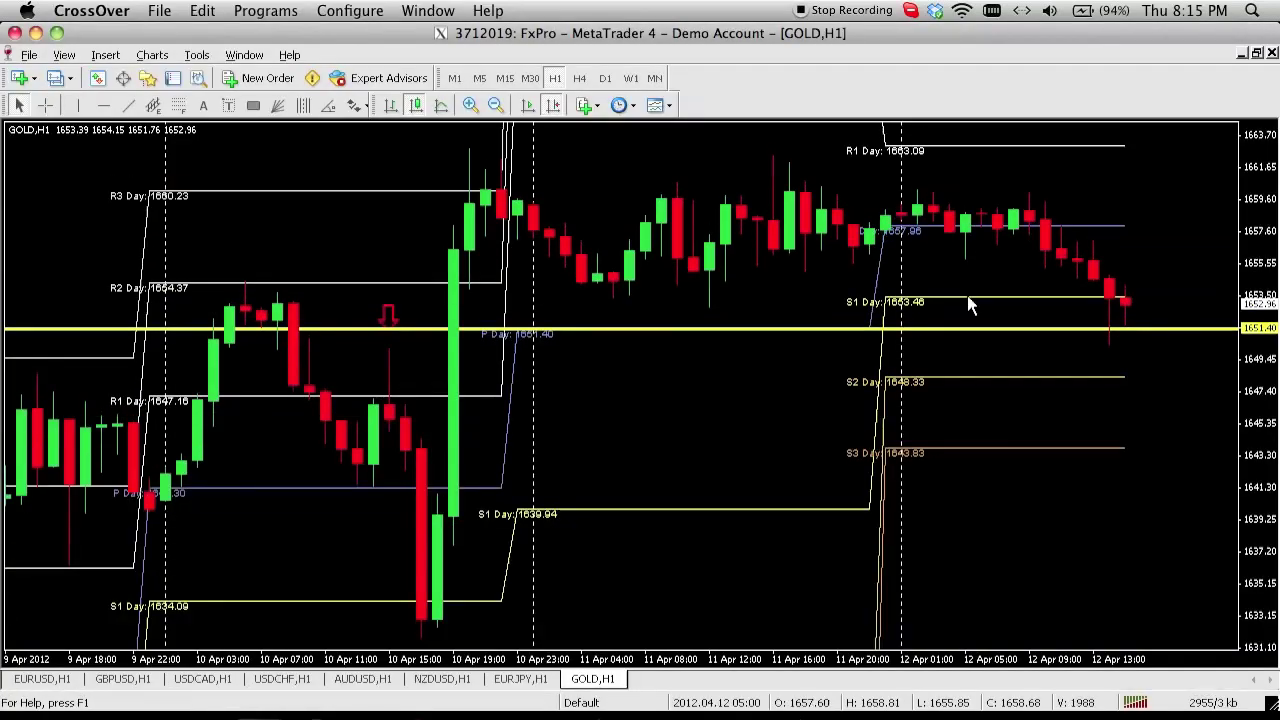
pyautogui.doubleClick(1129, 329)
pyautogui.press('Delete')
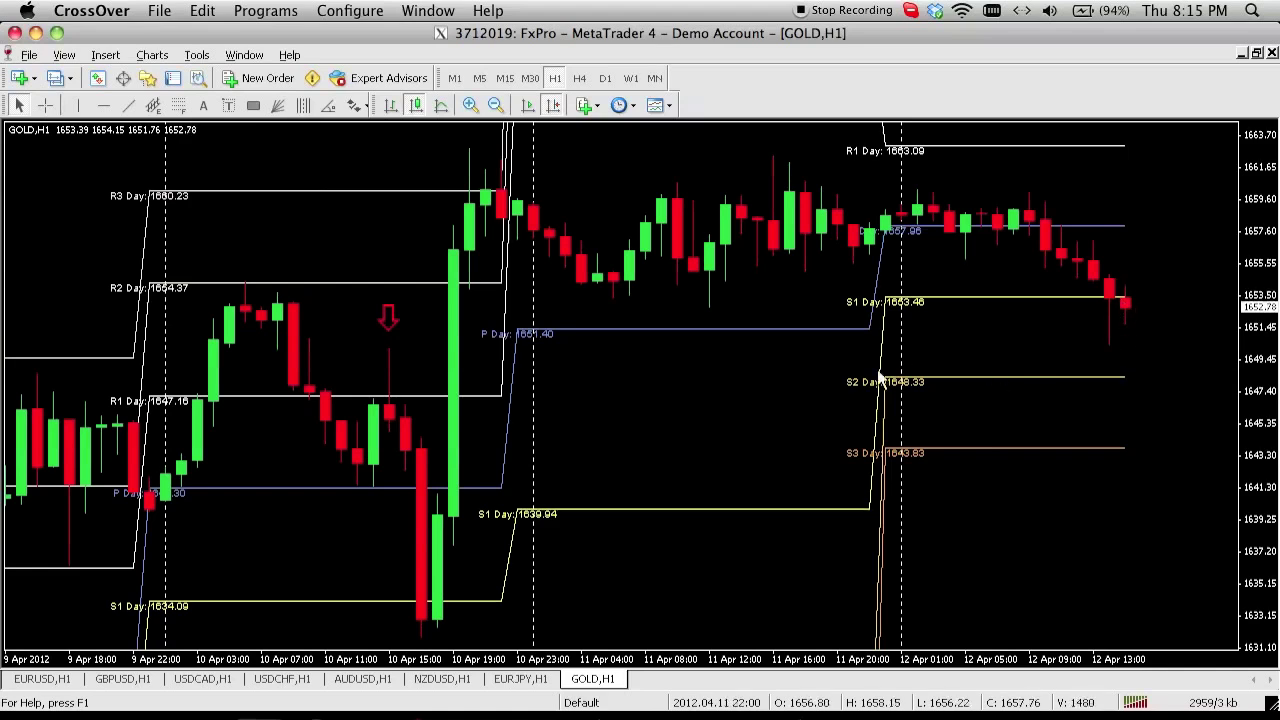
# Delete the red down arrow and the yellow horizontal line from the EURUSD H1 chart
pyautogui.click(38, 680)
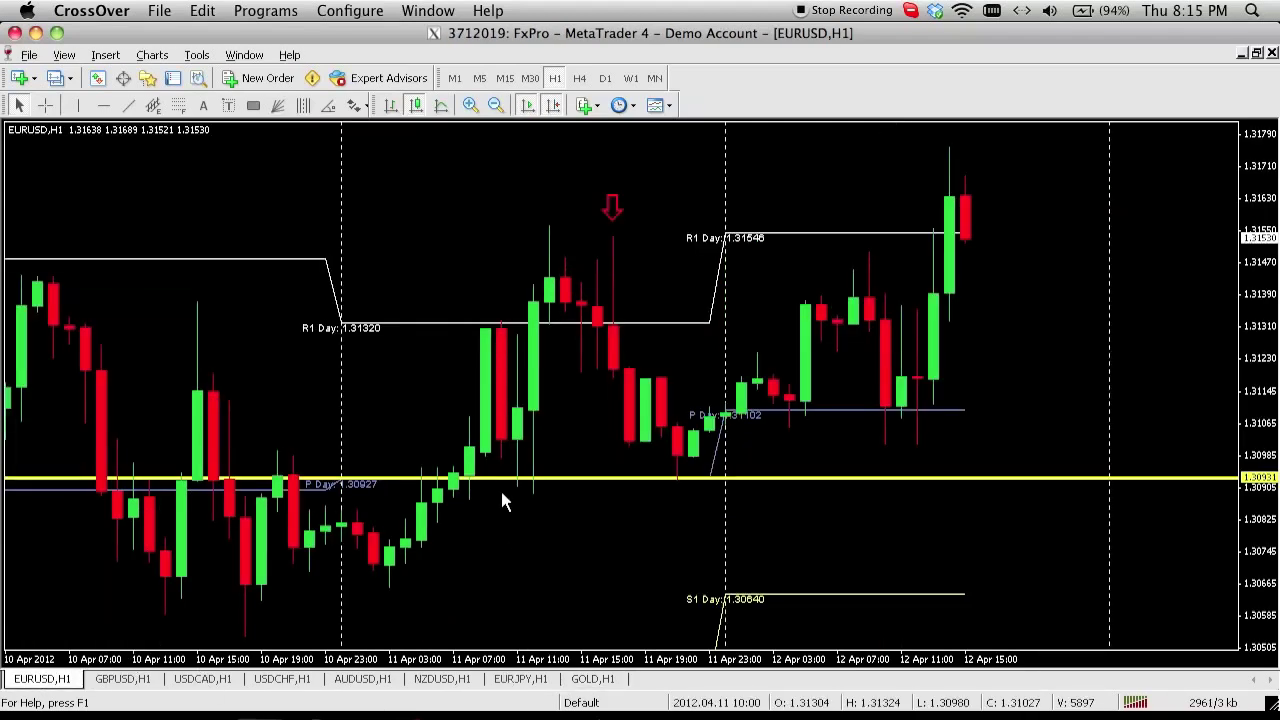
pyautogui.doubleClick(614, 210)
pyautogui.press('Delete')
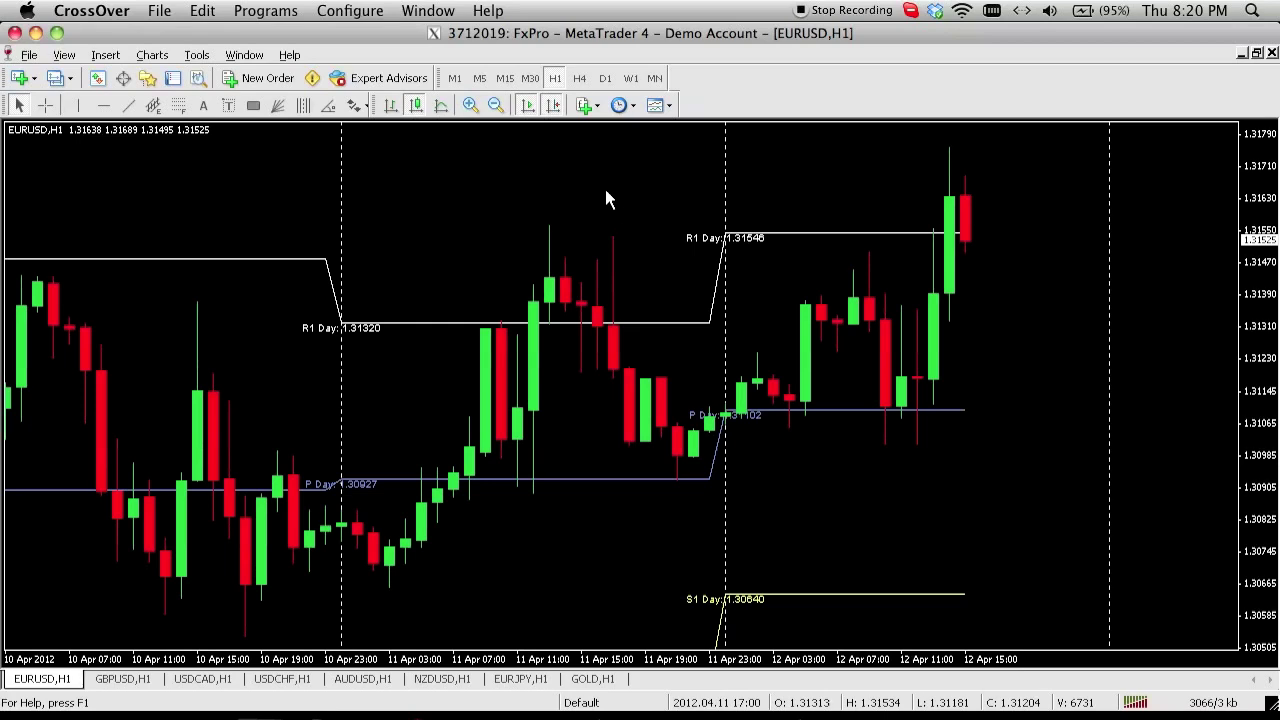
# Show the EURJPY H1 chart, and return to the newest AnyMeeting chat messages in Chrome
pyautogui.moveTo(593, 168)
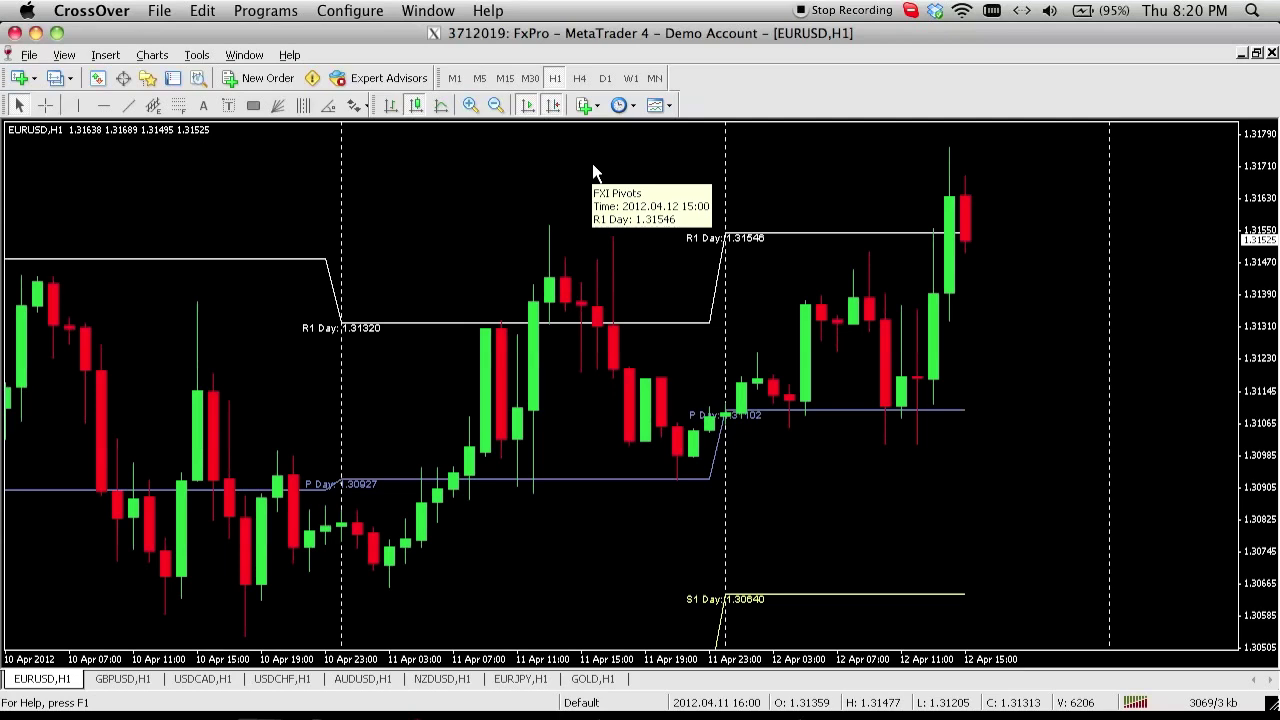
pyautogui.click(518, 679)
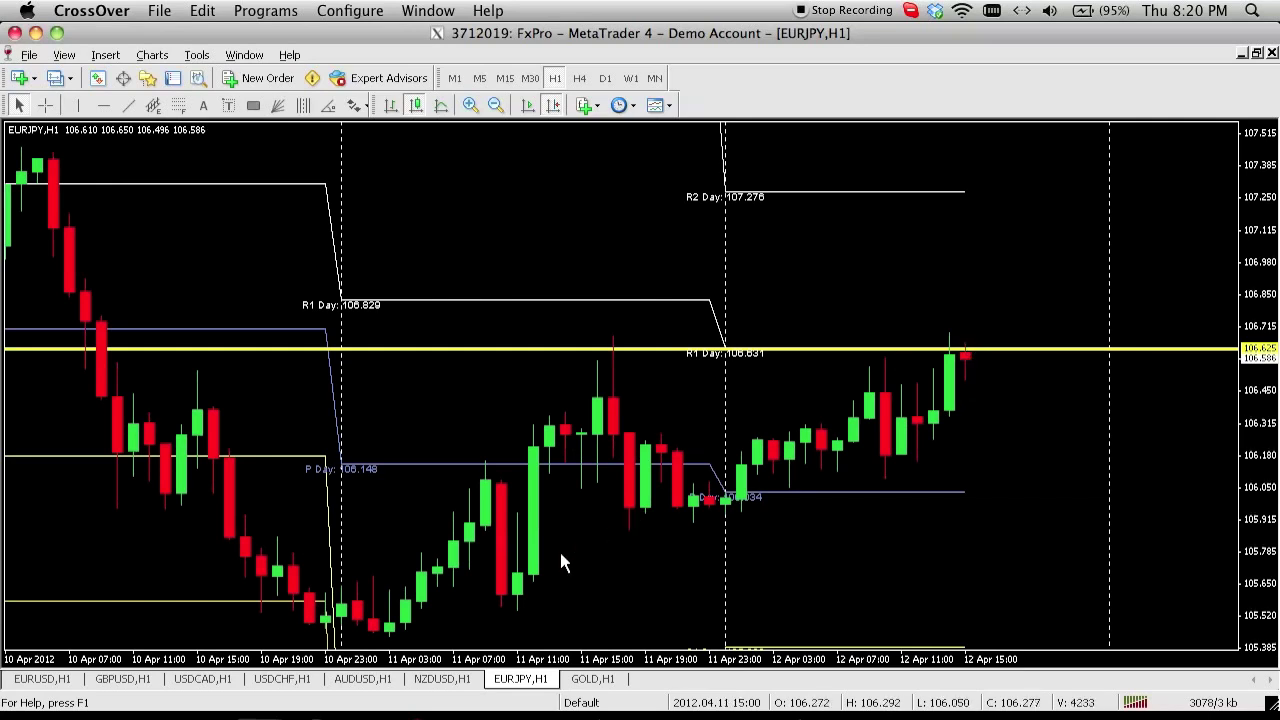
pyautogui.click(466, 712)
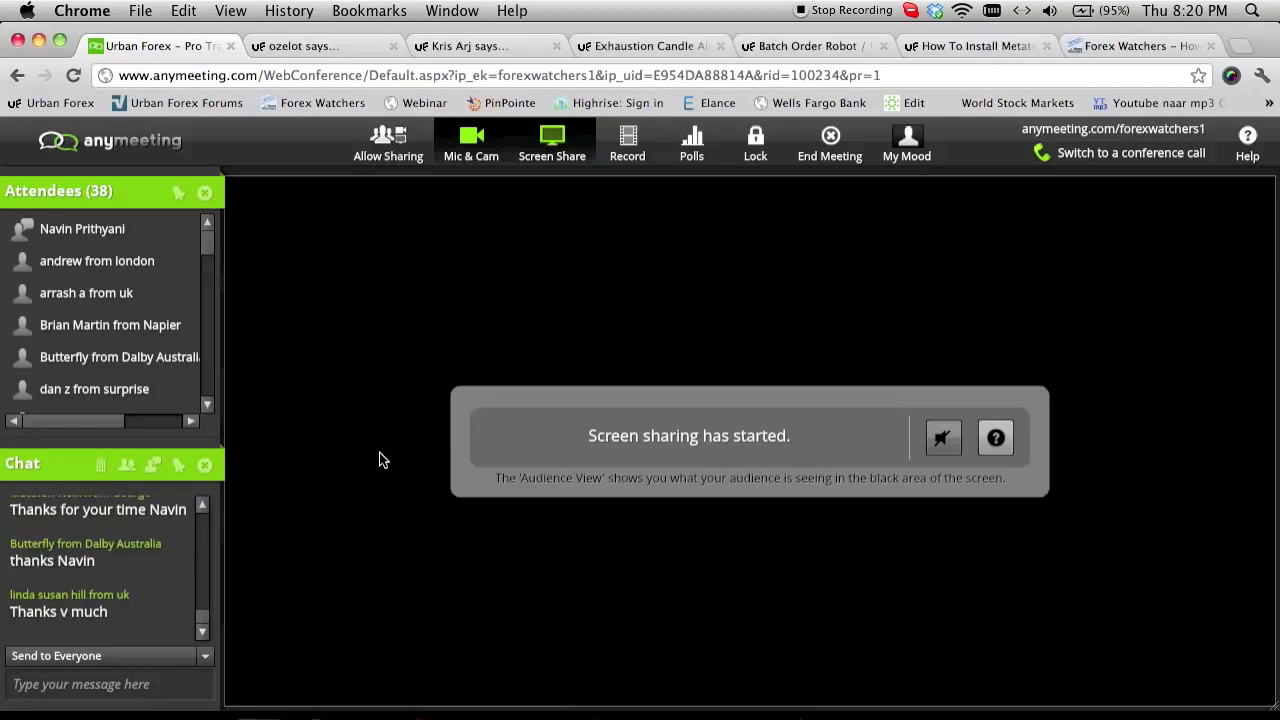
# Show the Urban Forex home page and its pages on adding indicators, Exhaustion Candle Alert, Batch Order Robot and installing MetaTrader 4 on a Mac
pyautogui.click(273, 50)
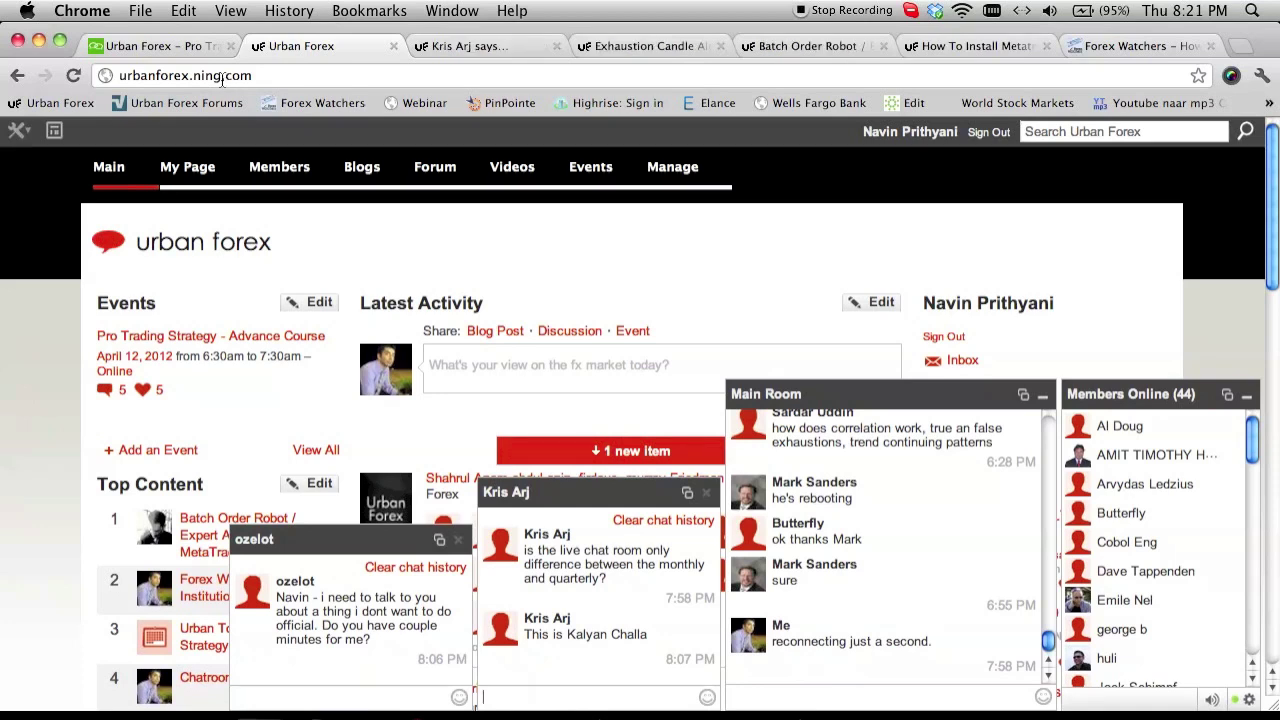
pyautogui.click(150, 46)
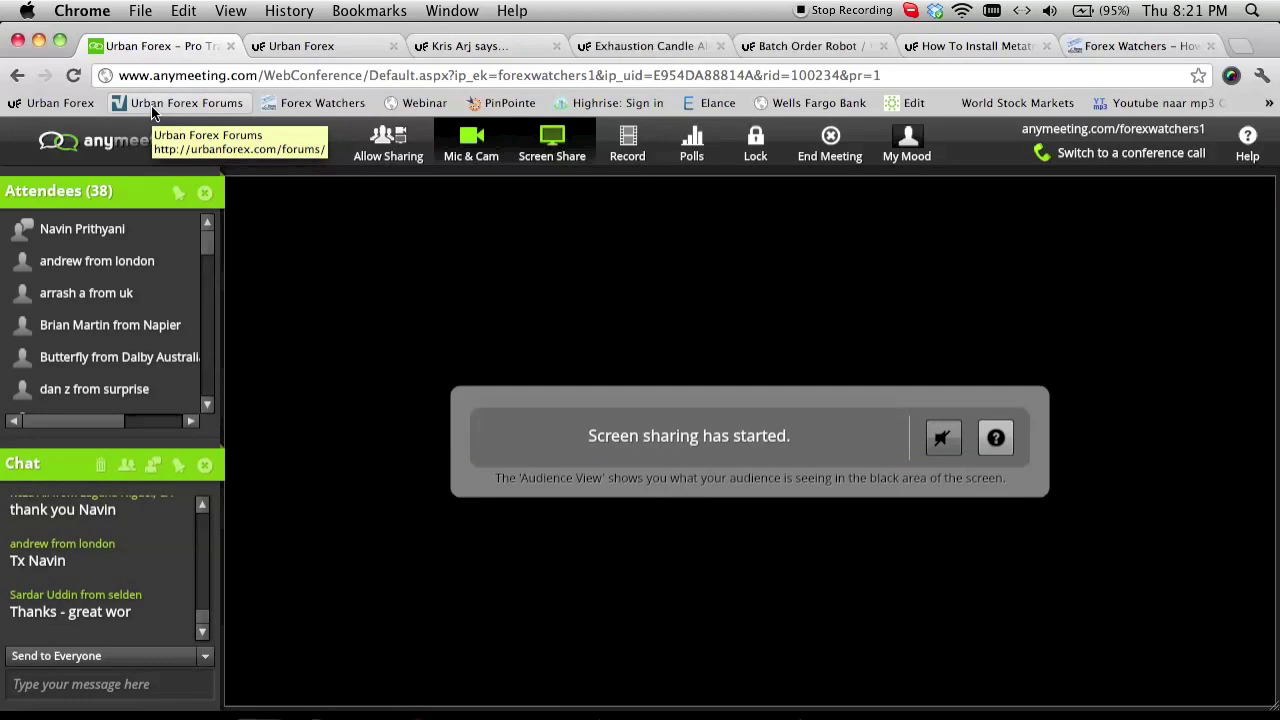
pyautogui.click(437, 47)
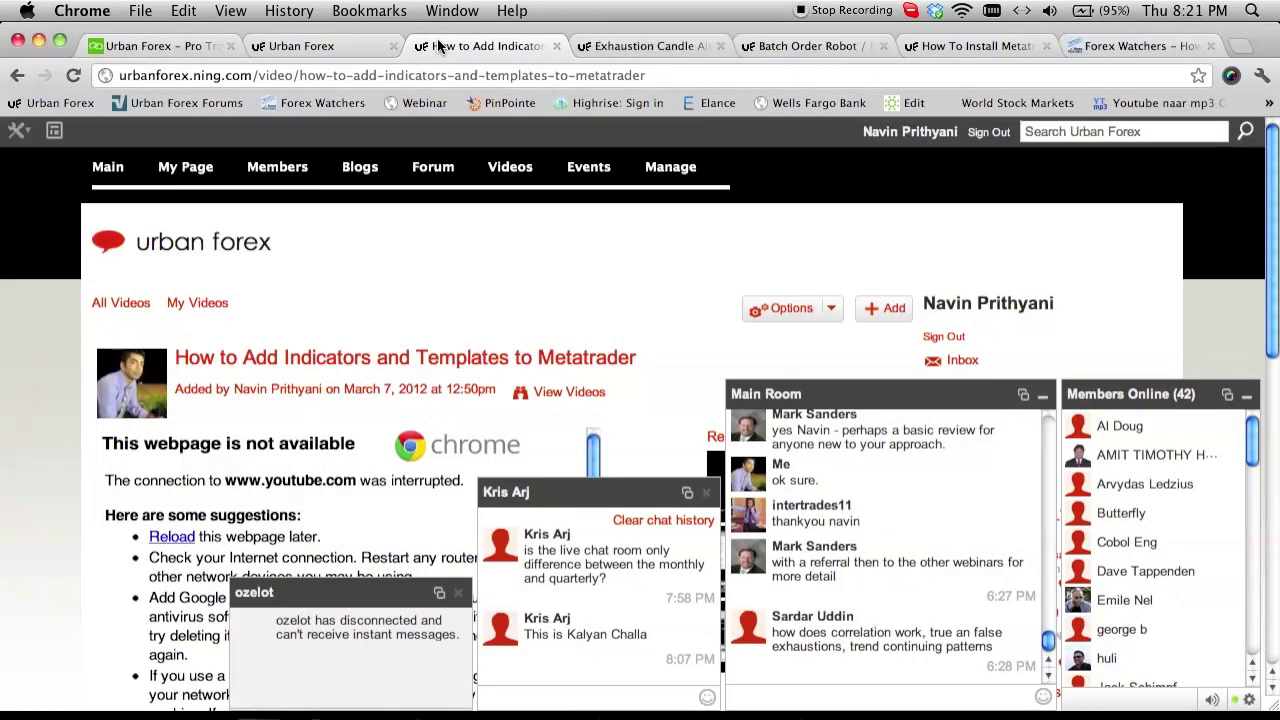
pyautogui.click(598, 47)
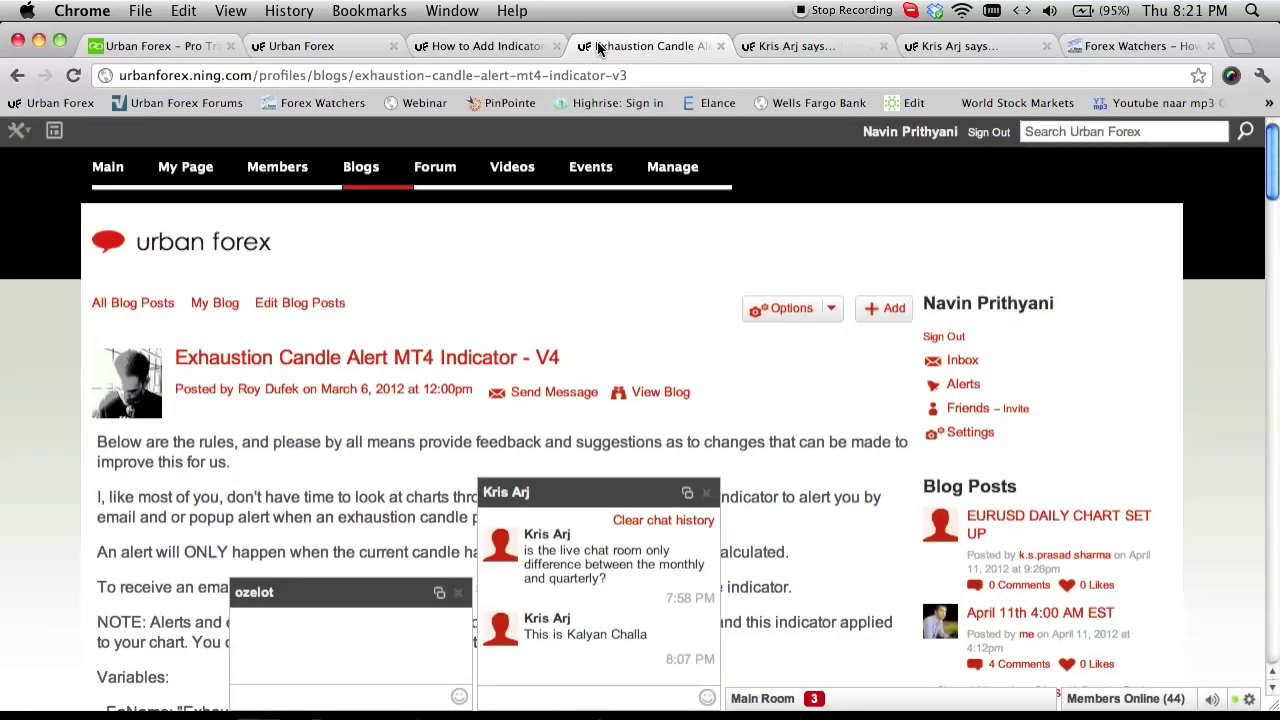
pyautogui.click(812, 52)
pyautogui.scroll(1, 314, 229)
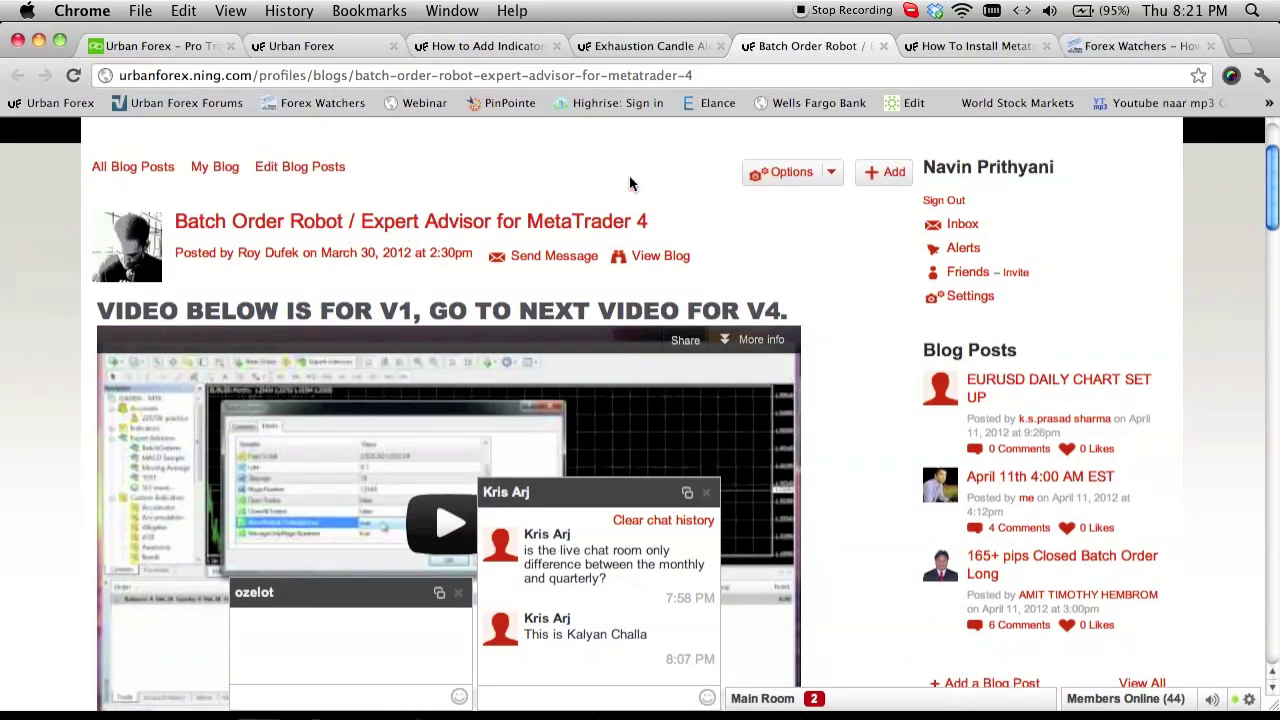
pyautogui.click(910, 50)
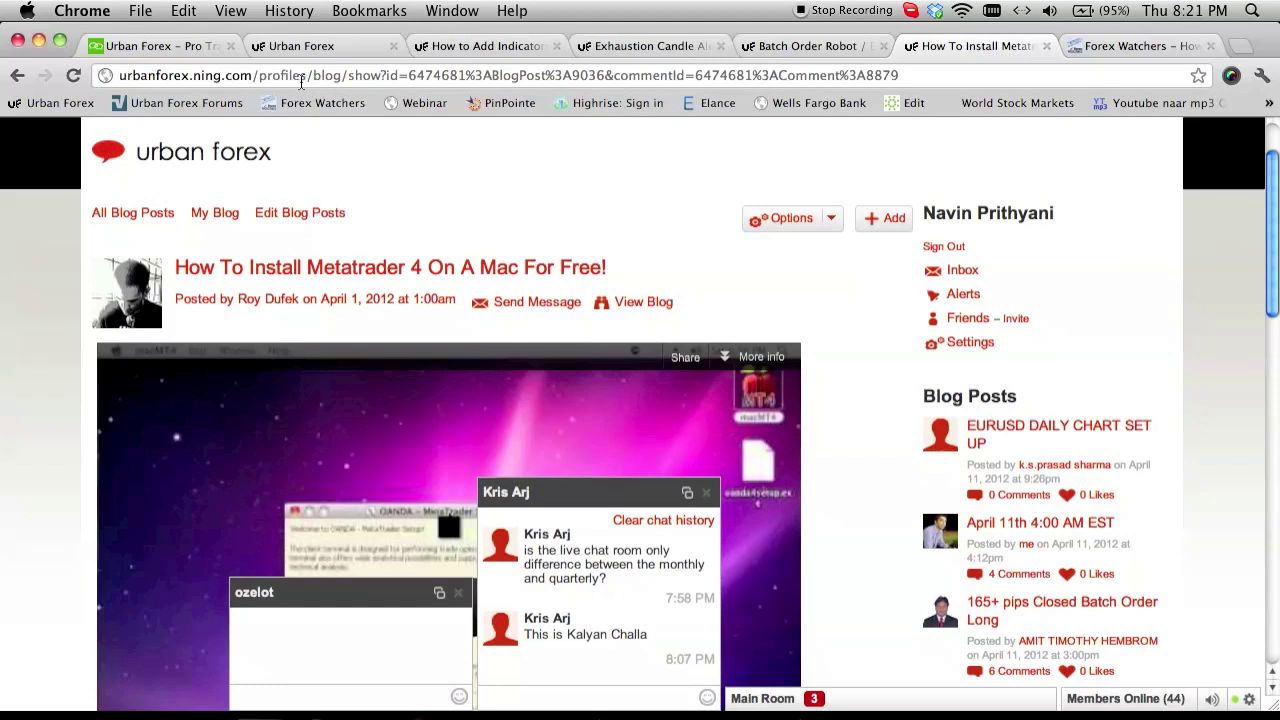
# Return to the AnyMeeting page and send the chat message "you're welcome." to everyone
pyautogui.click(194, 48)
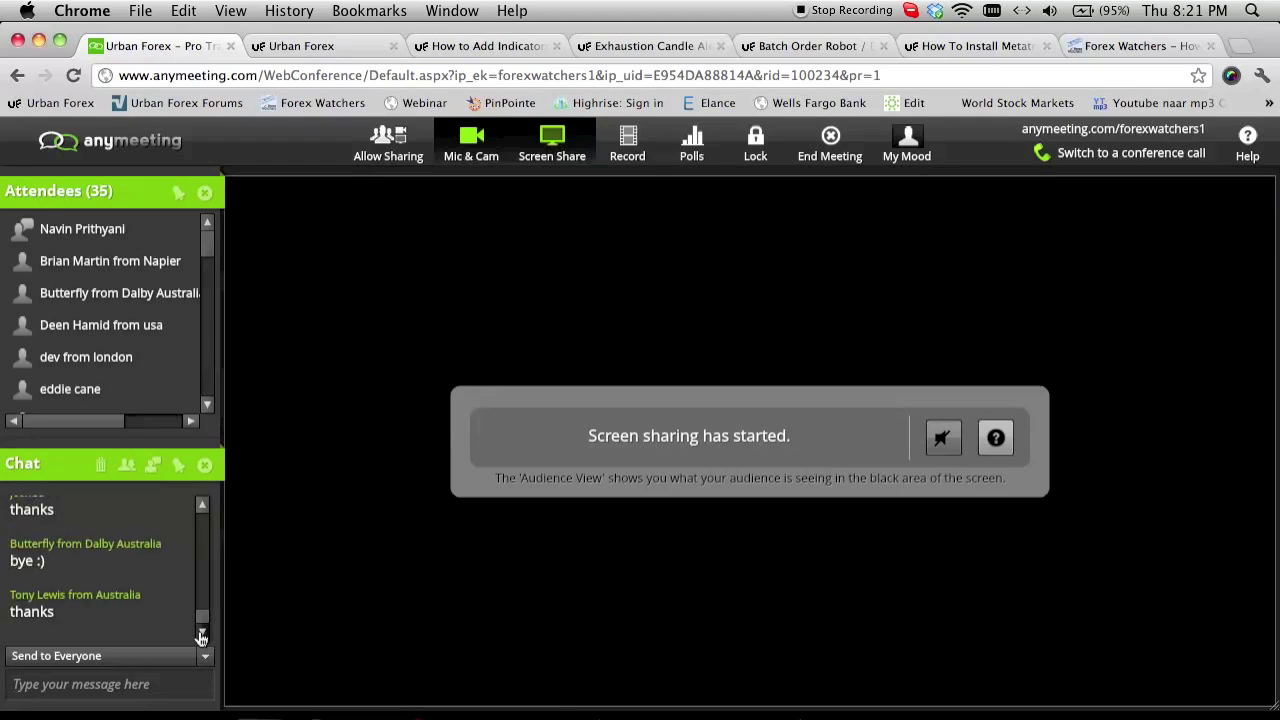
pyautogui.click(148, 687)
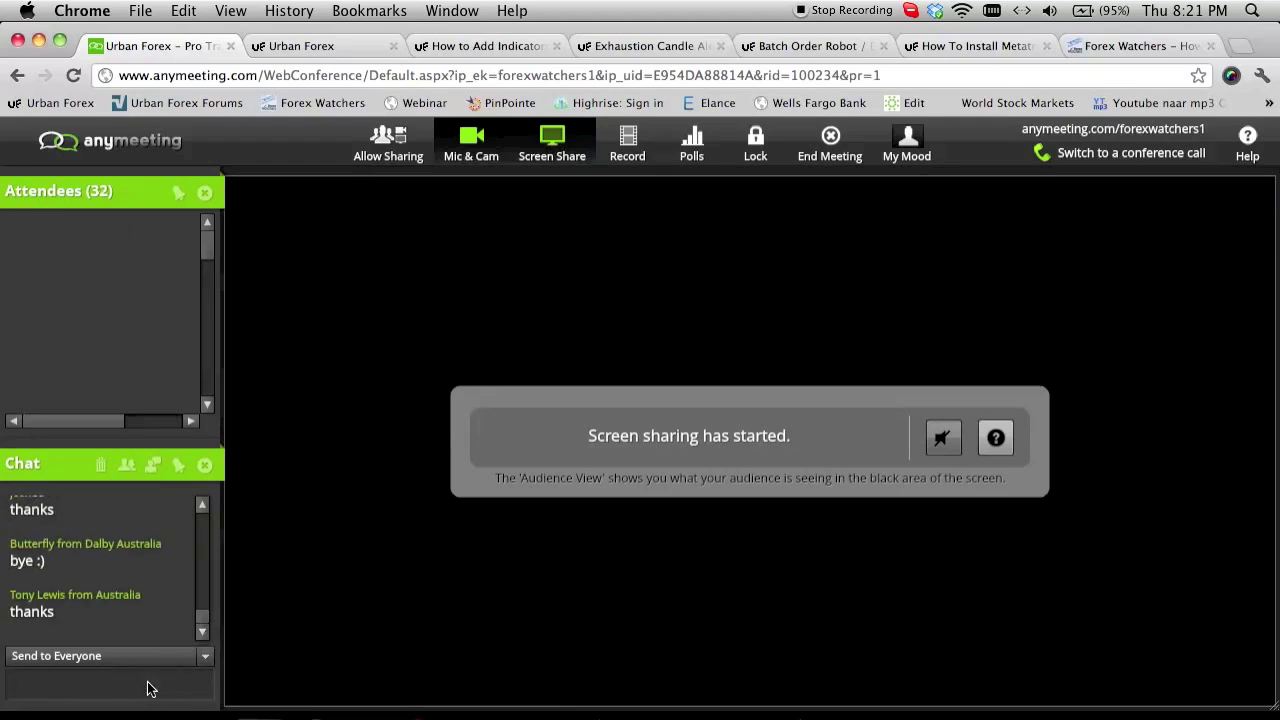
pyautogui.write("you're wlcome")
pyautogui.press('BackSpace')
pyautogui.press('BackSpace')
pyautogui.press('BackSpace')
pyautogui.press('BackSpace')
pyautogui.write('come')
pyautogui.press('BackSpace')
pyautogui.press('BackSpace')
pyautogui.press('BackSpace')
pyautogui.press('BackSpace')
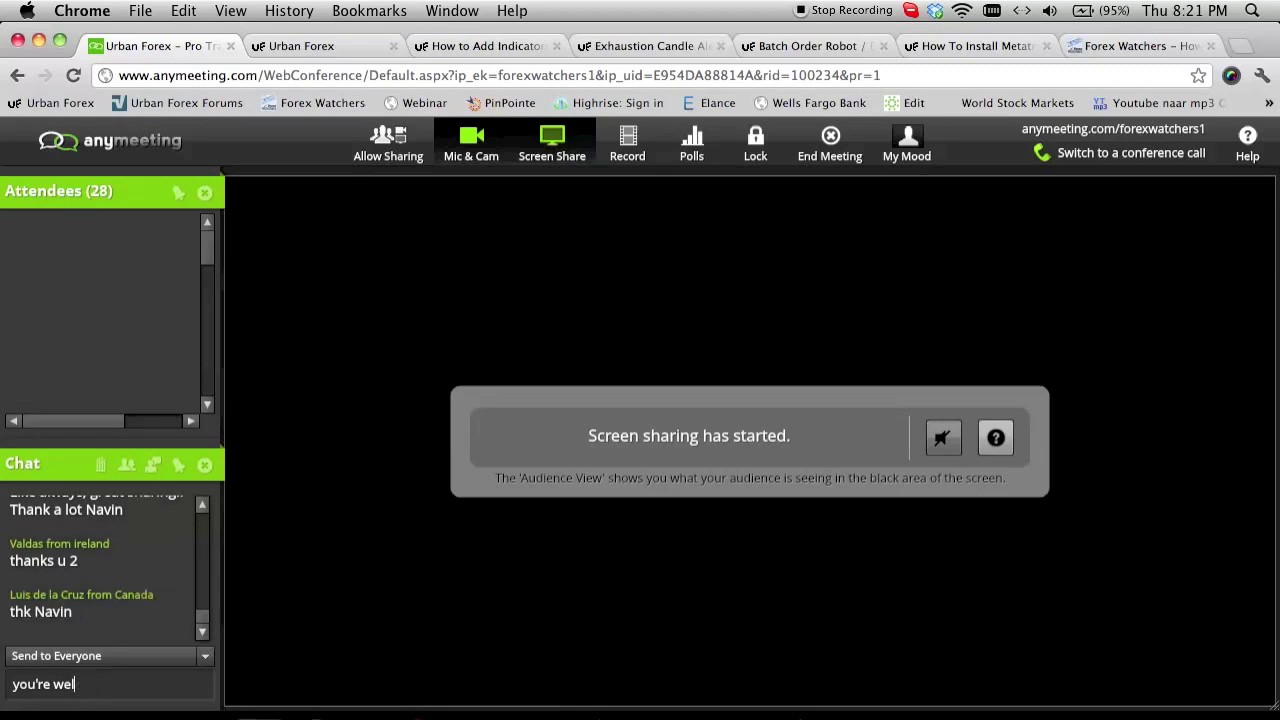
pyautogui.write('come.')
pyautogui.press('Return')
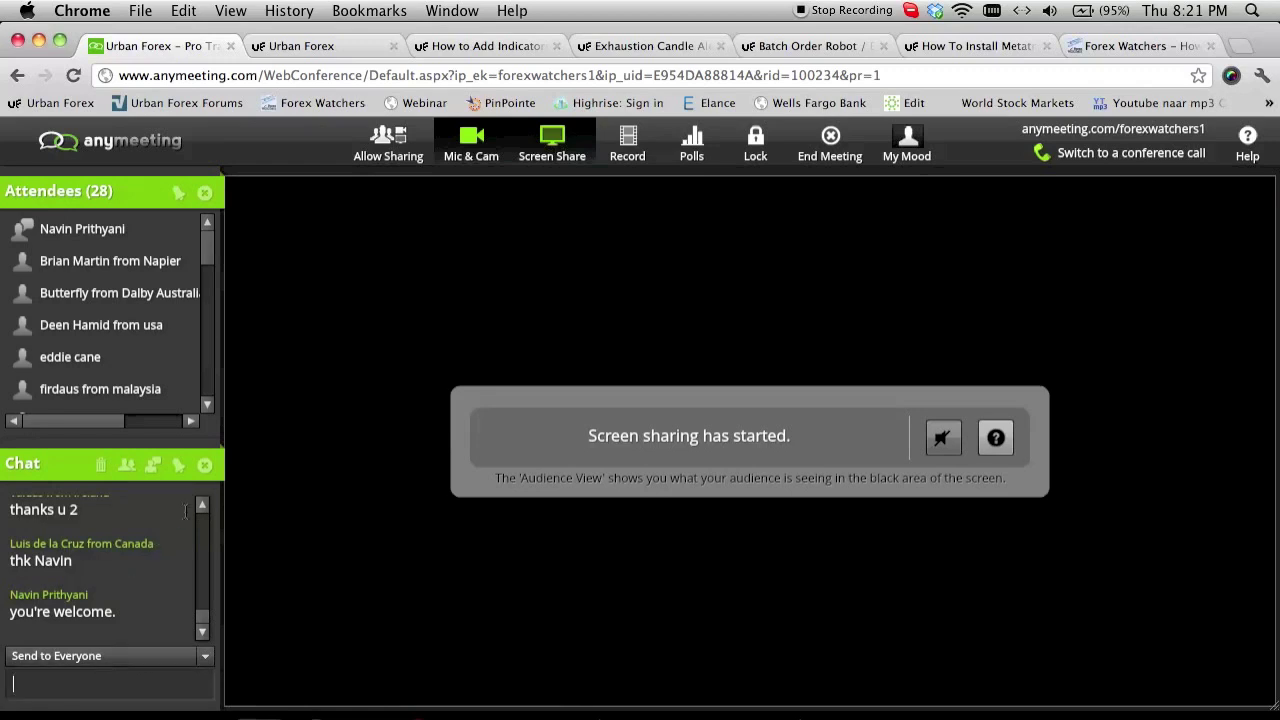
# Turn off the microphone and camera in the AnyMeeting session
pyautogui.click(477, 160)
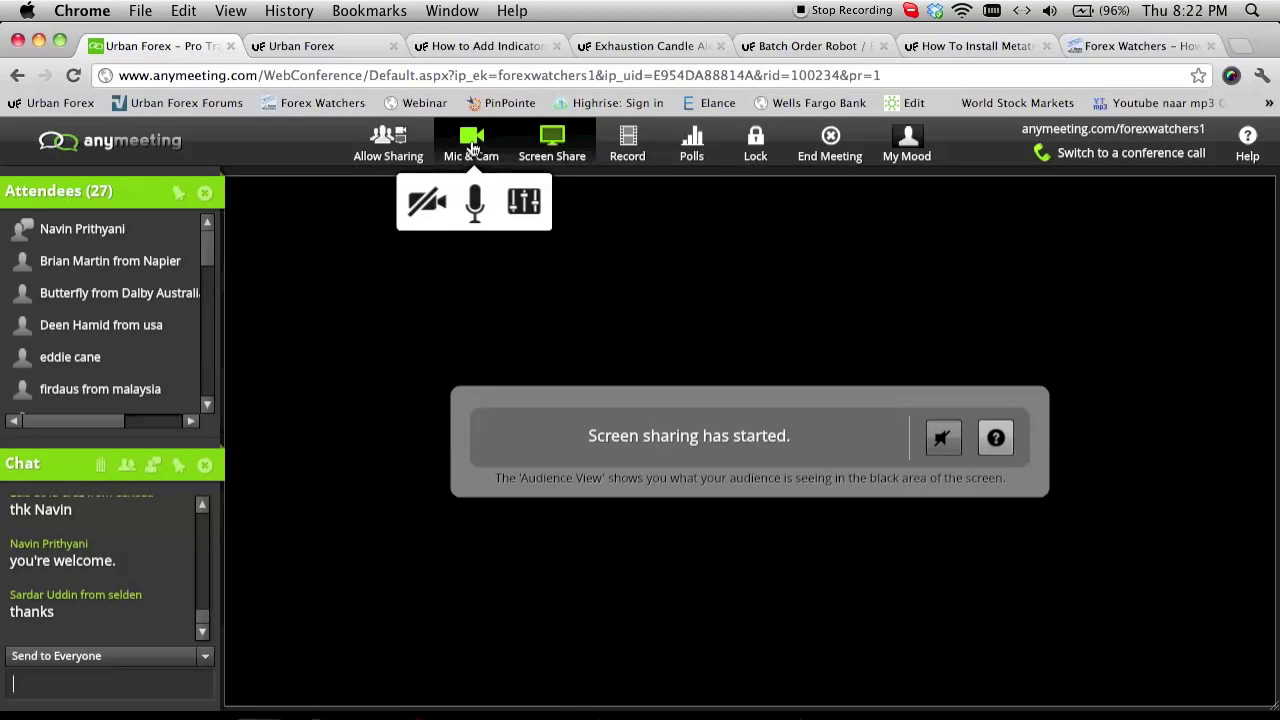
pyautogui.click(471, 147)
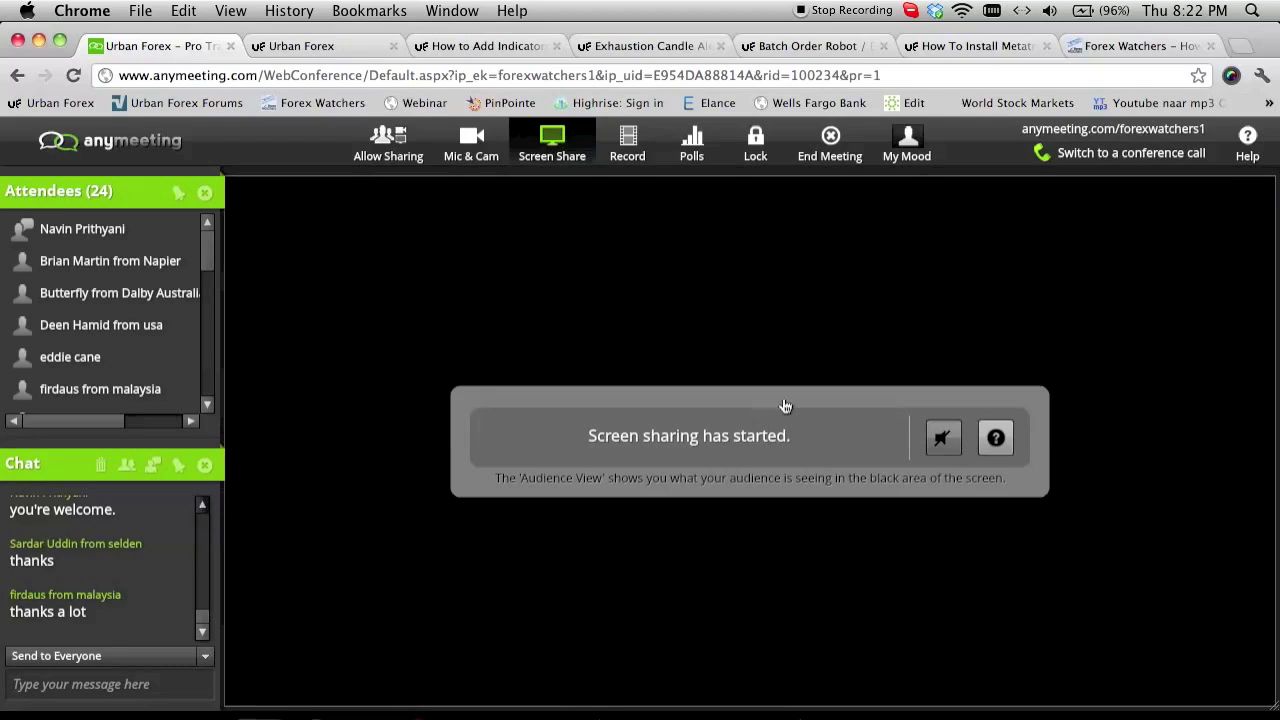
# Move the floating AnyMeeting screen-sharing window over the meeting page and read back through its earlier chat messages to the EURJPY question
pyautogui.moveTo(700, 160); pyautogui.dragTo(416, 169)
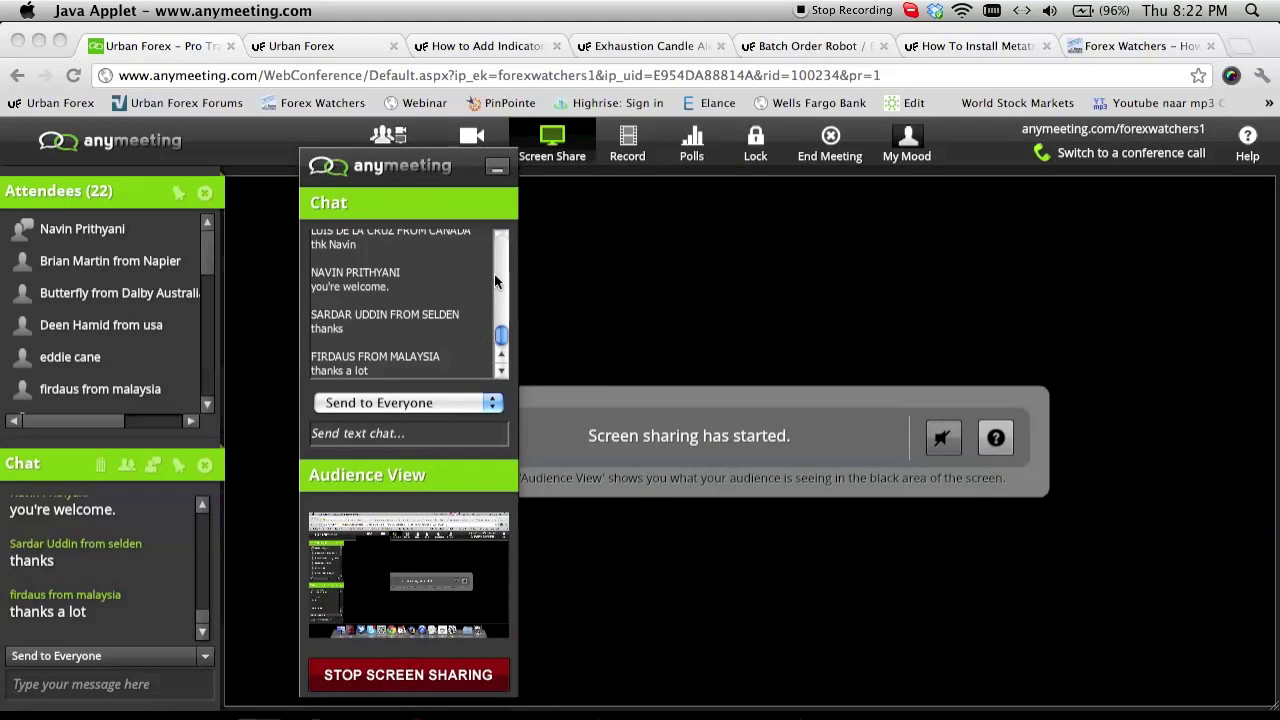
pyautogui.scroll(4, 501, 351)
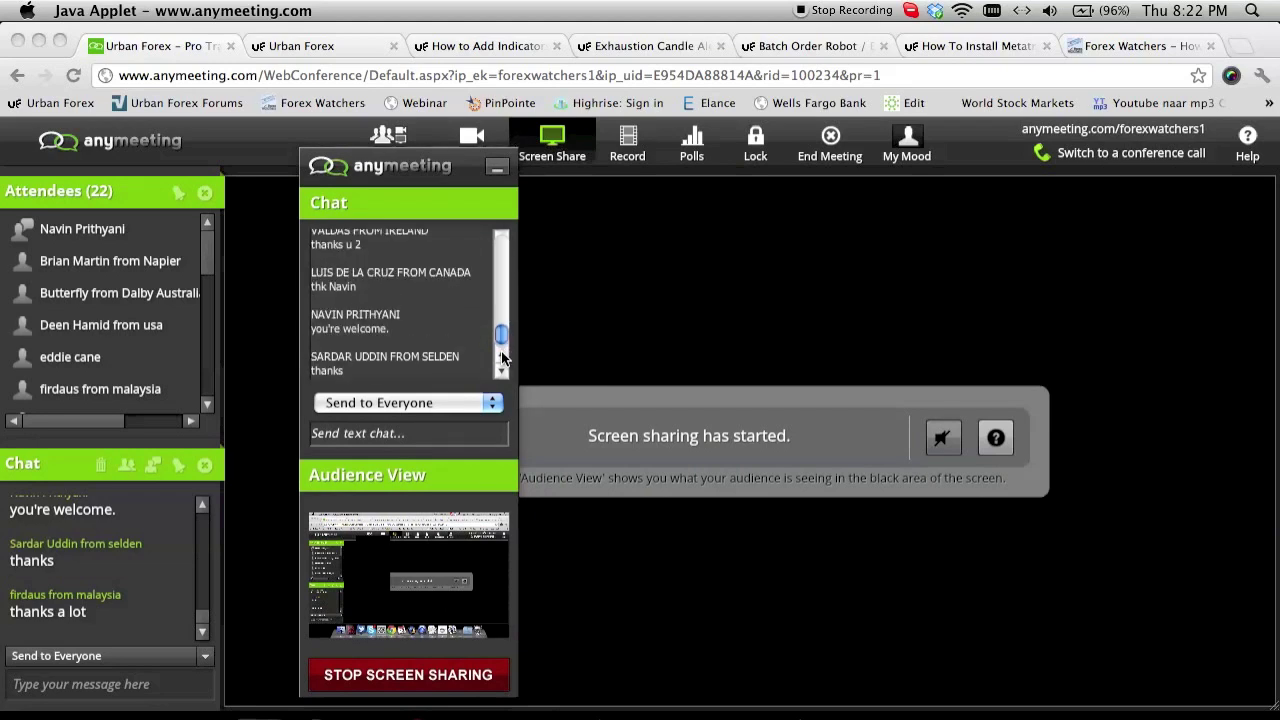
pyautogui.scroll(2, 501, 351)
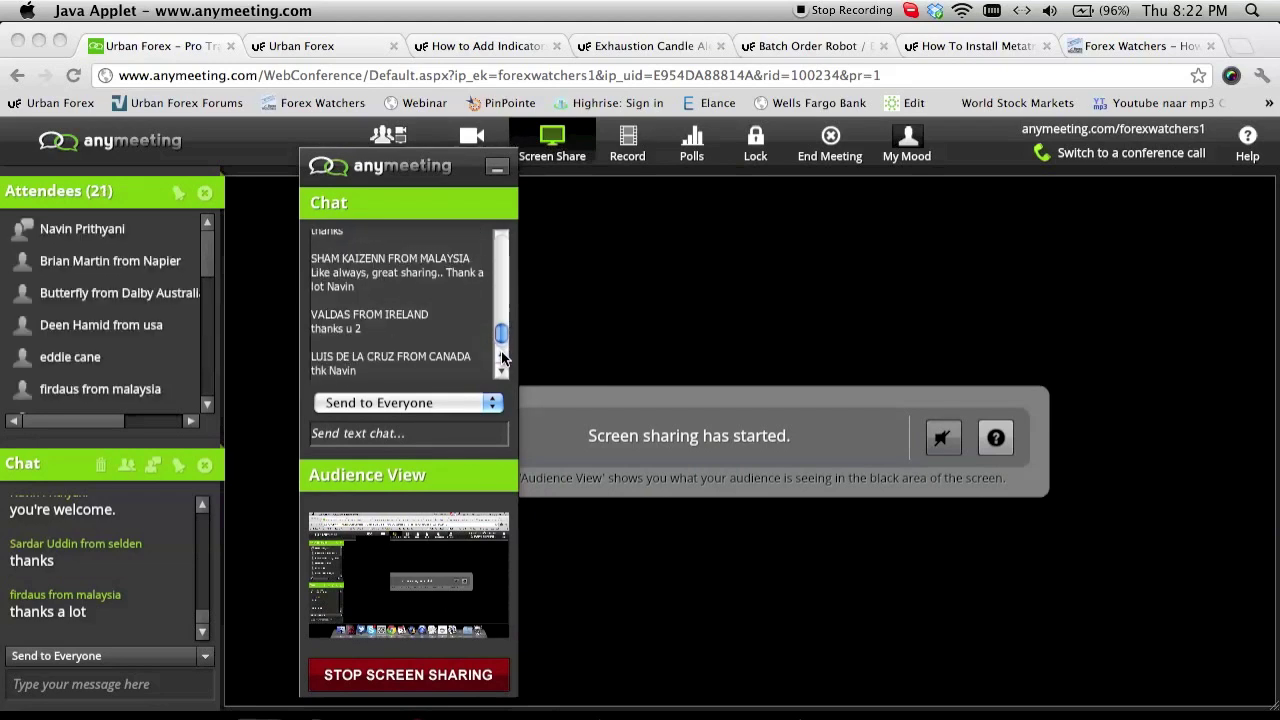
pyautogui.scroll(2, 501, 351)
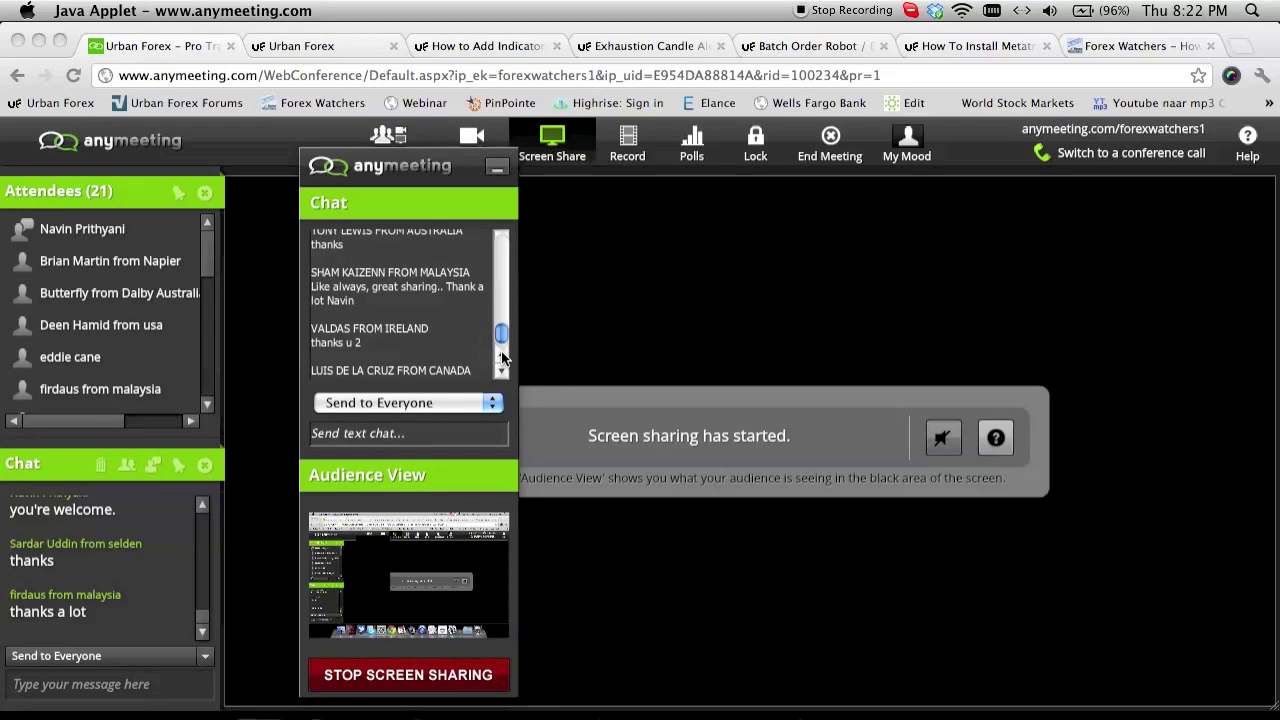
pyautogui.scroll(4, 501, 351)
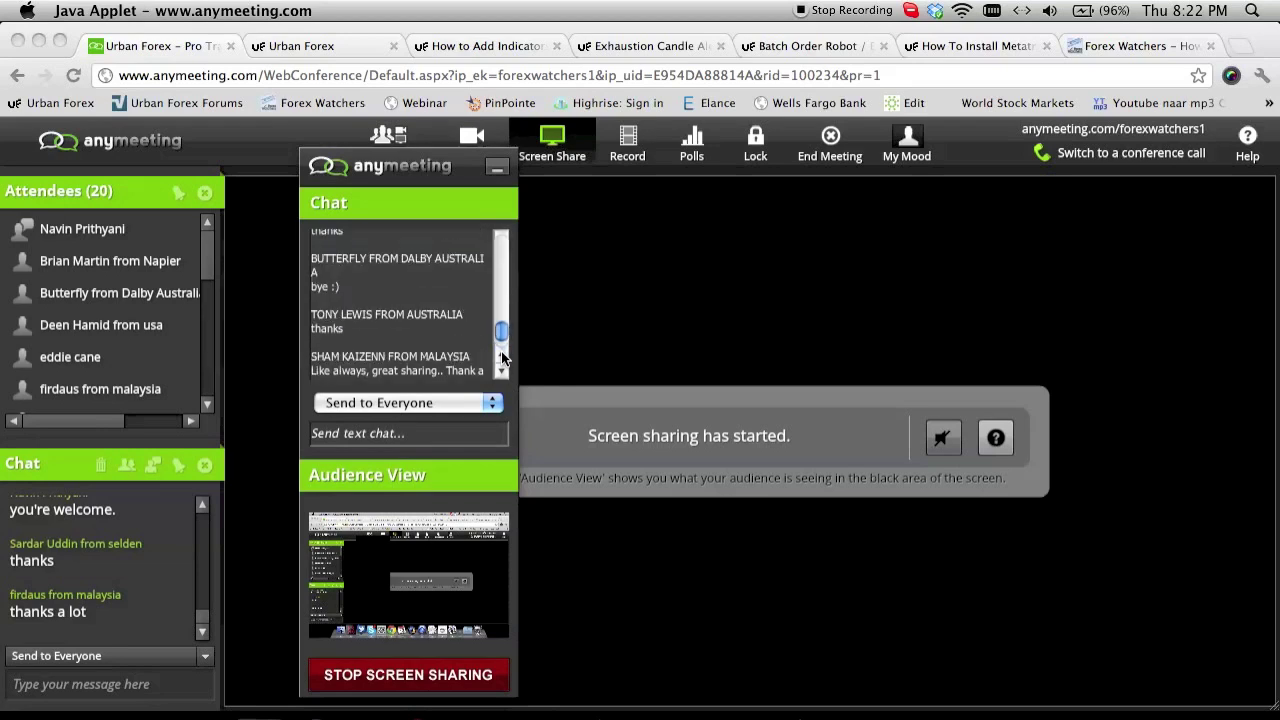
pyautogui.scroll(4, 501, 351)
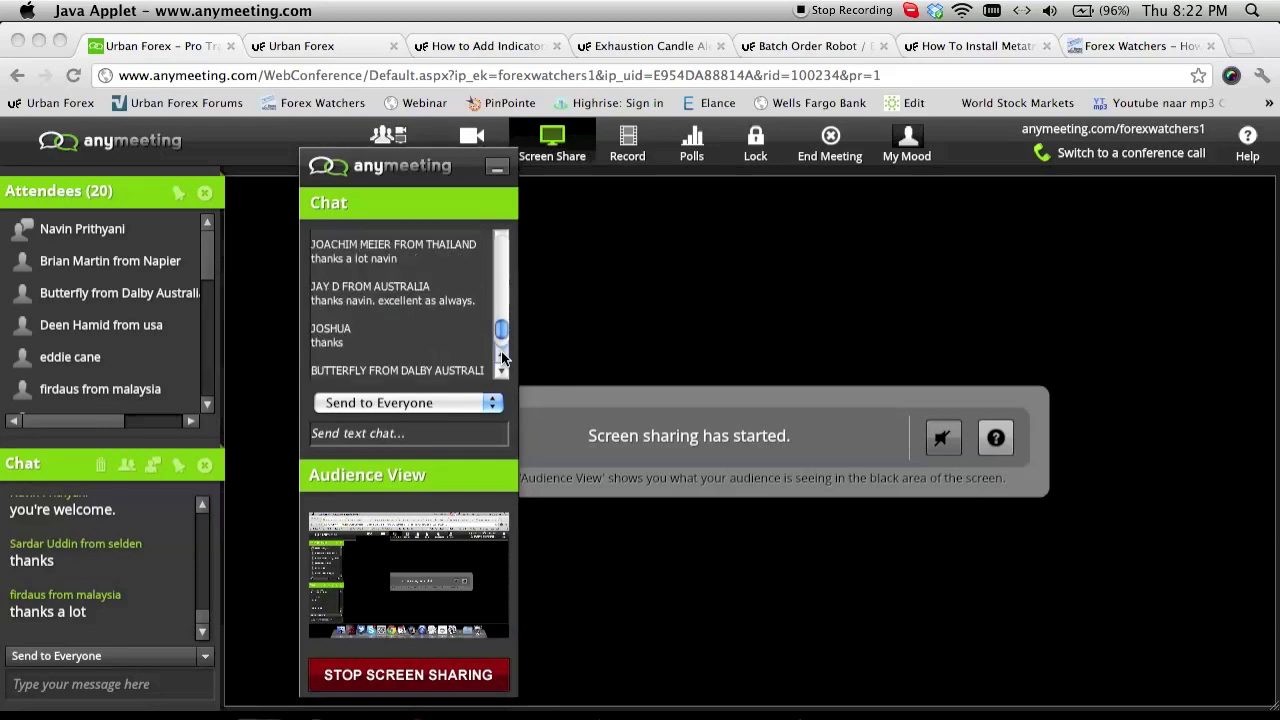
pyautogui.scroll(6, 501, 351)
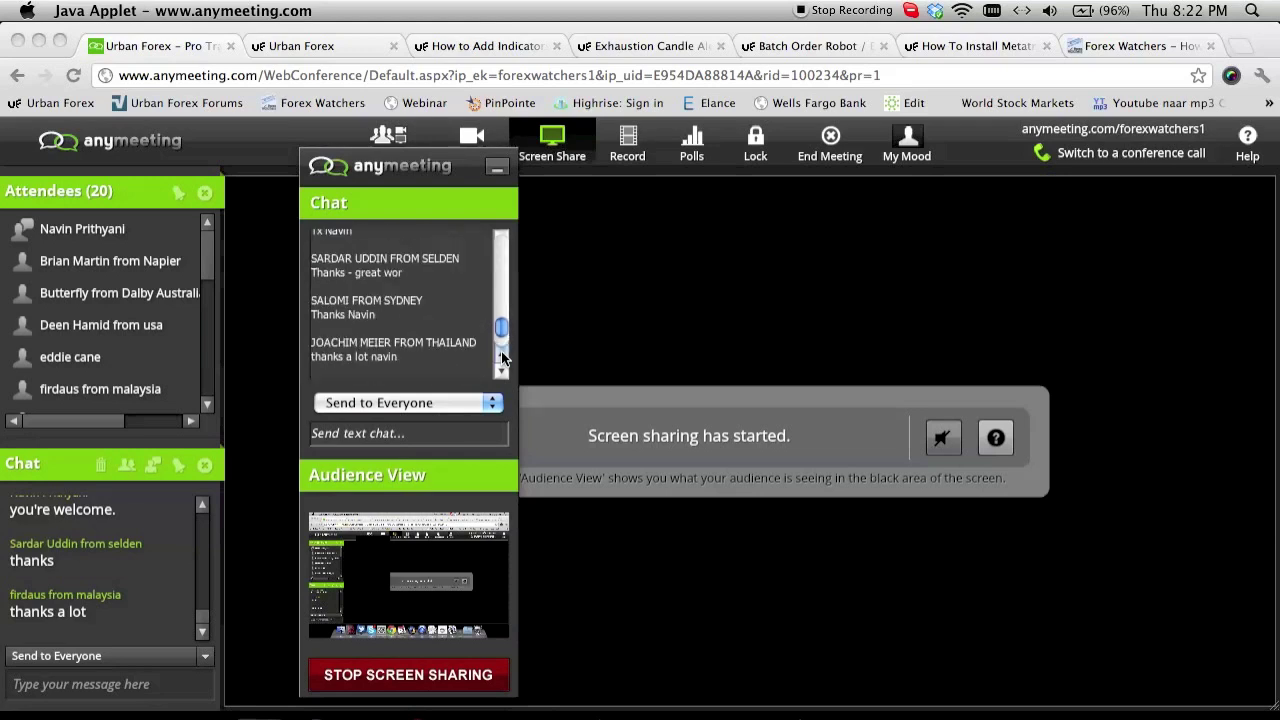
pyautogui.scroll(5, 501, 351)
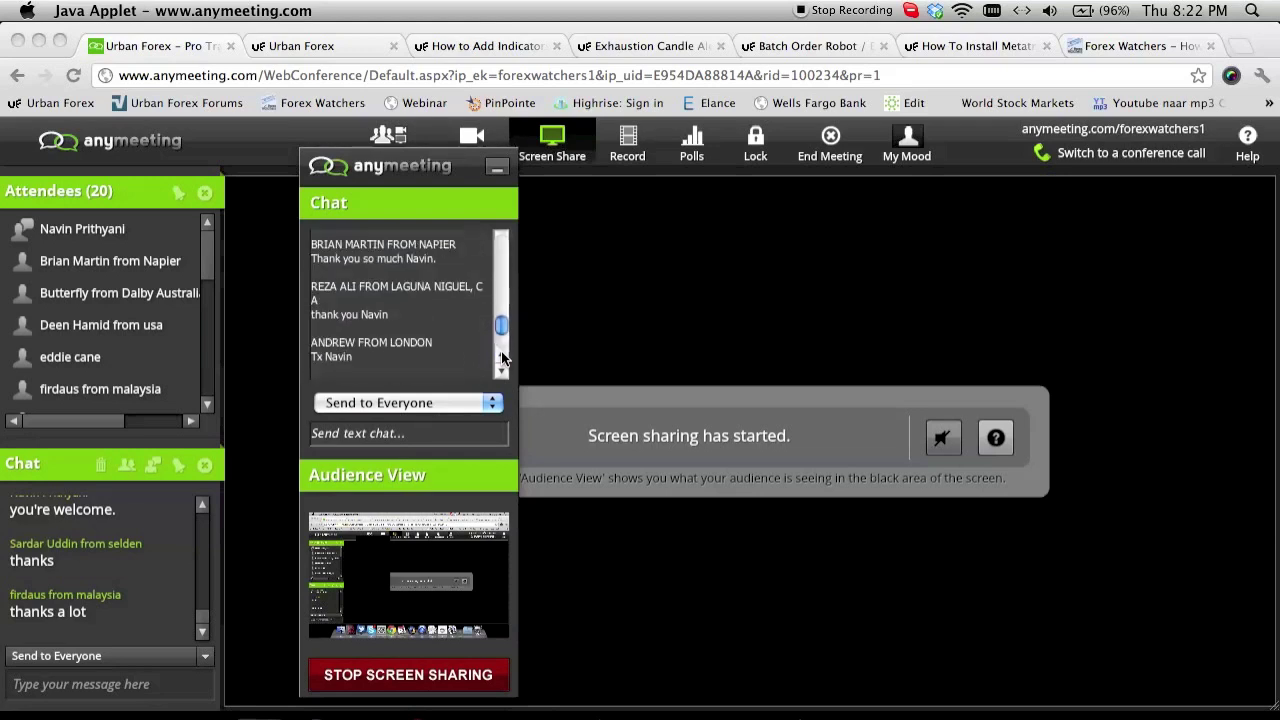
pyautogui.scroll(5, 501, 351)
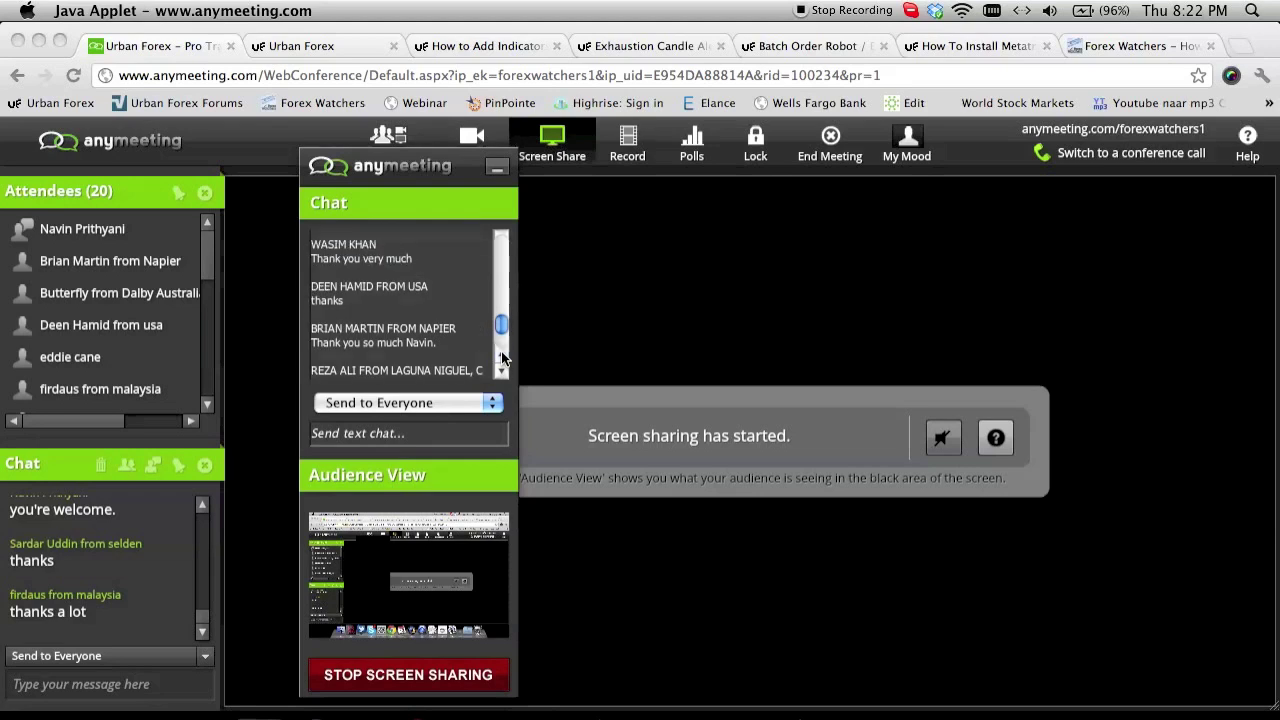
pyautogui.scroll(4, 501, 358)
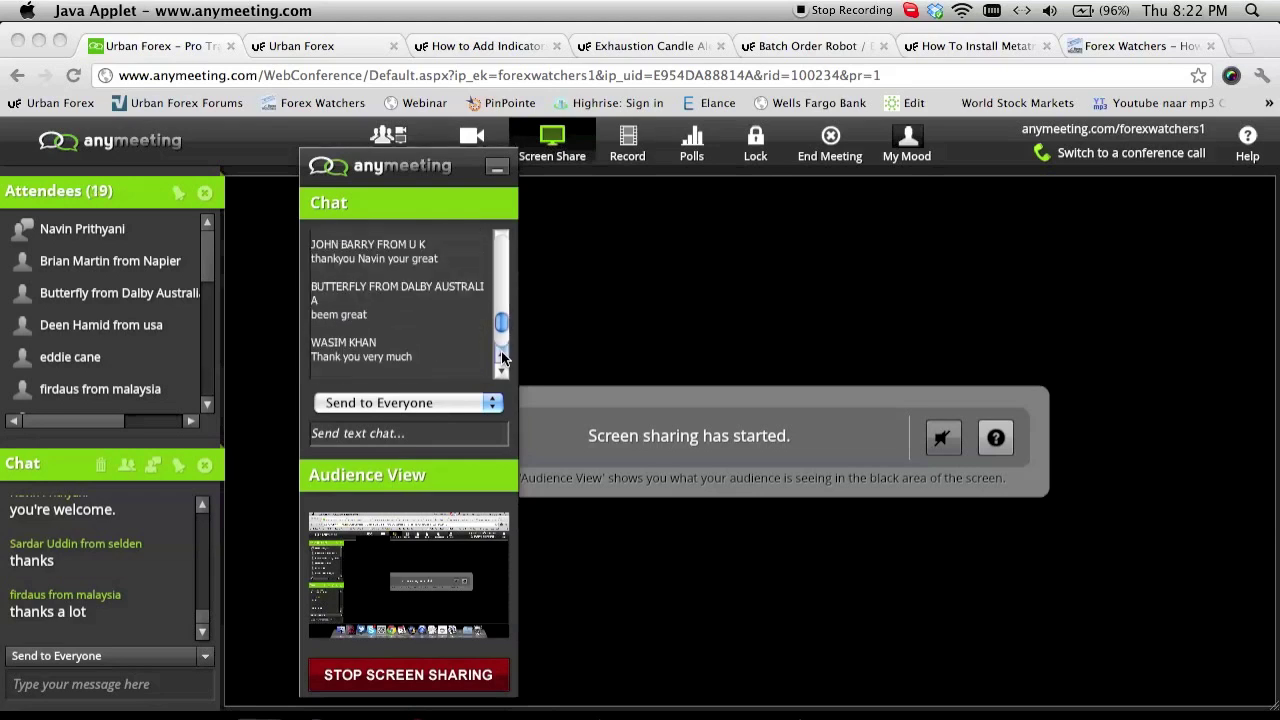
pyautogui.scroll(3, 501, 351)
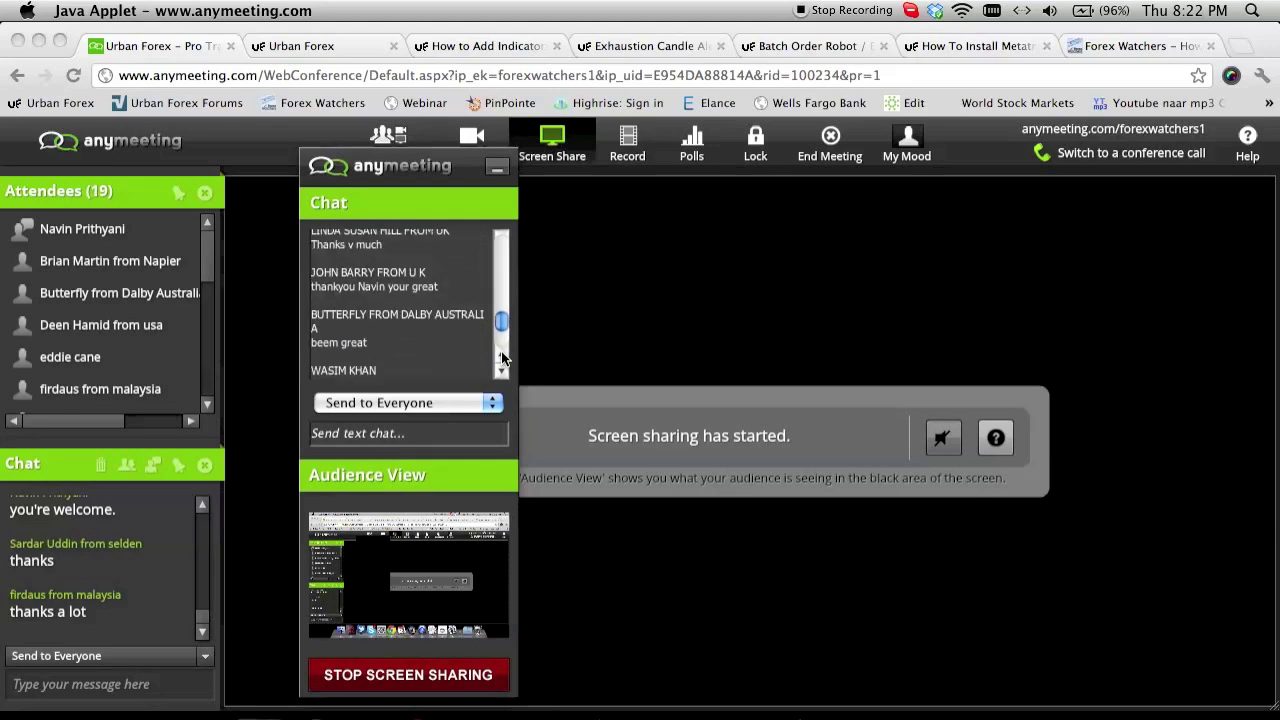
pyautogui.scroll(4, 501, 351)
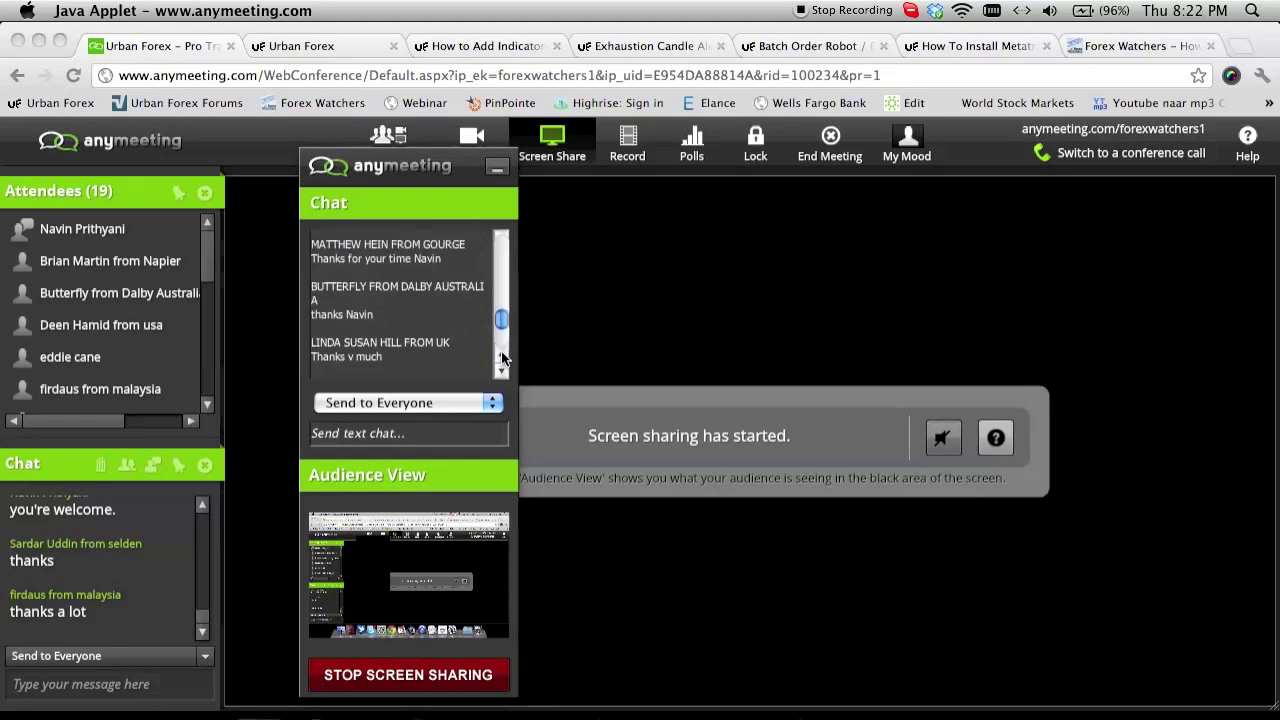
pyautogui.scroll(4, 501, 351)
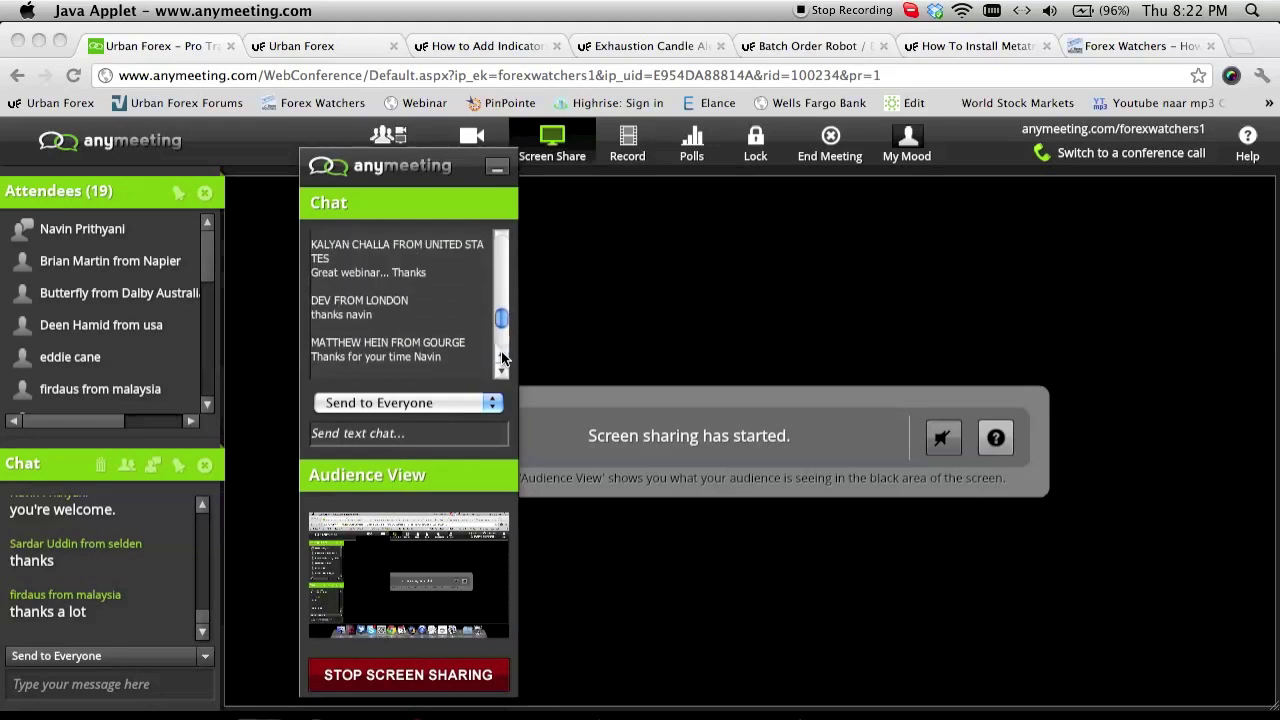
pyautogui.scroll(4, 501, 351)
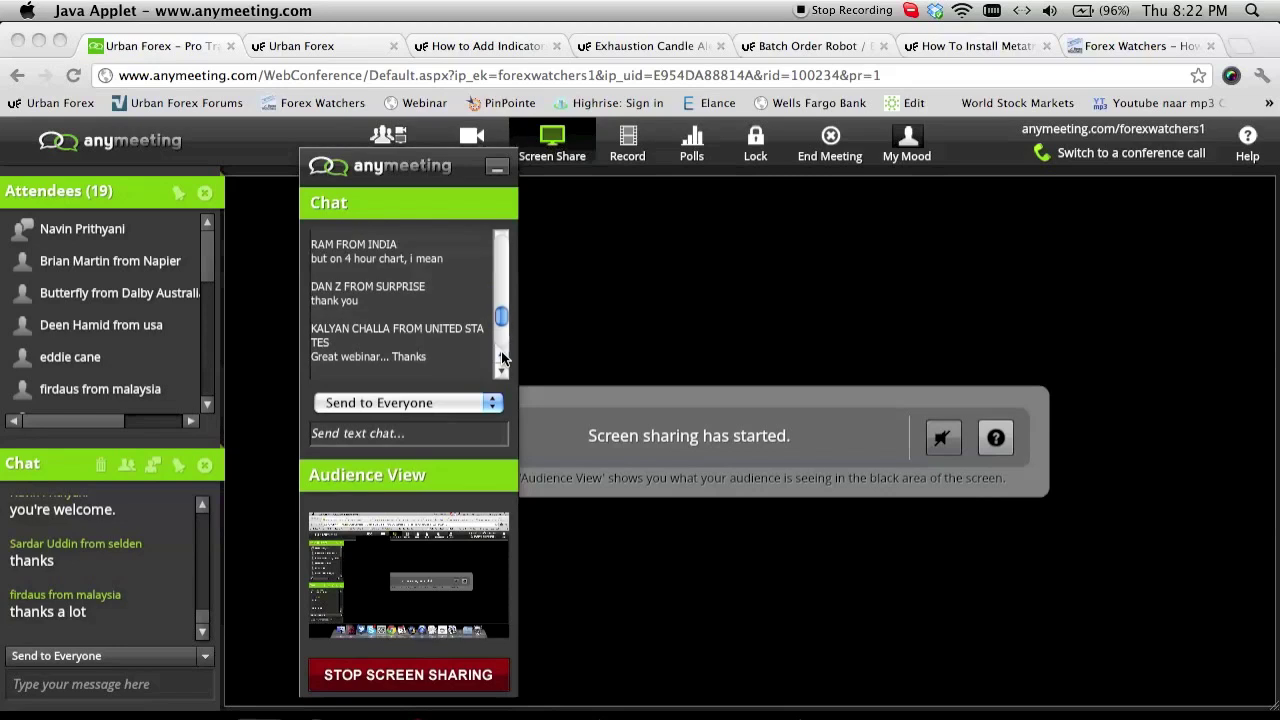
pyautogui.scroll(1, 501, 351)
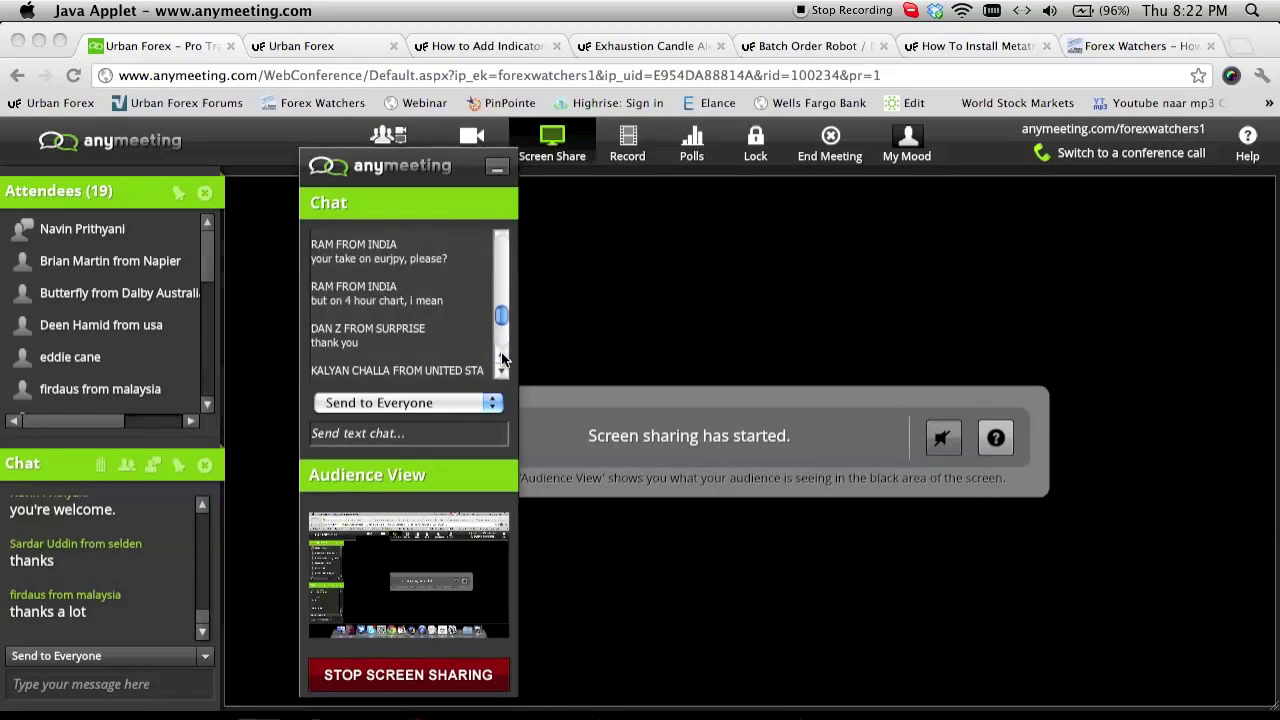
# Read forward through the latest thank-you messages in the meeting chat and send everyone the reply "you're welcome"
pyautogui.click(501, 373)
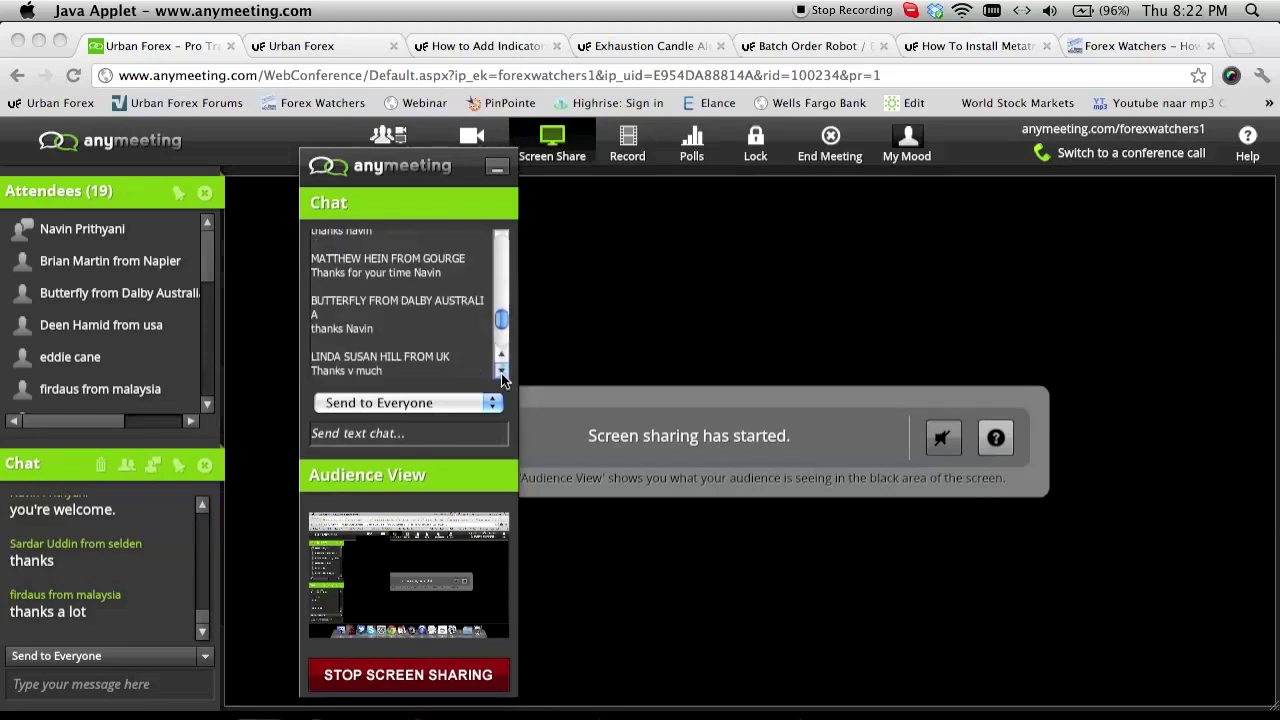
pyautogui.moveTo(501, 373); pyautogui.dragTo(501, 373)
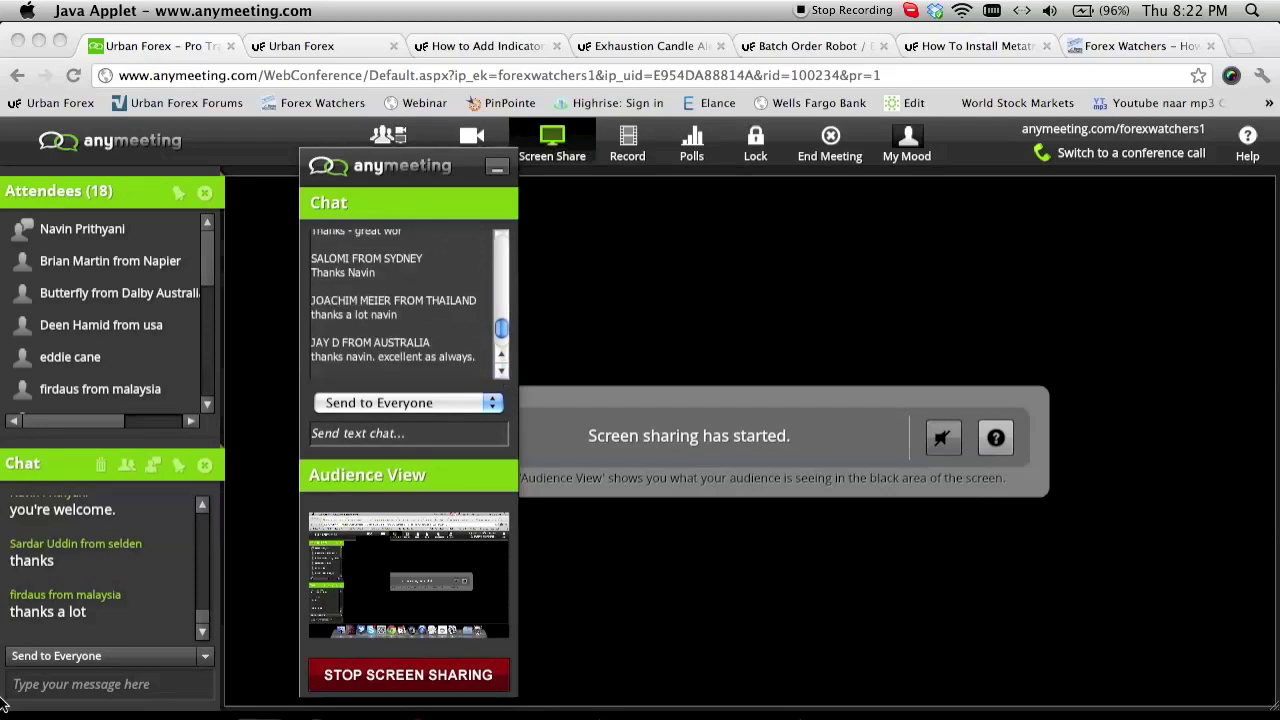
pyautogui.click(42, 708)
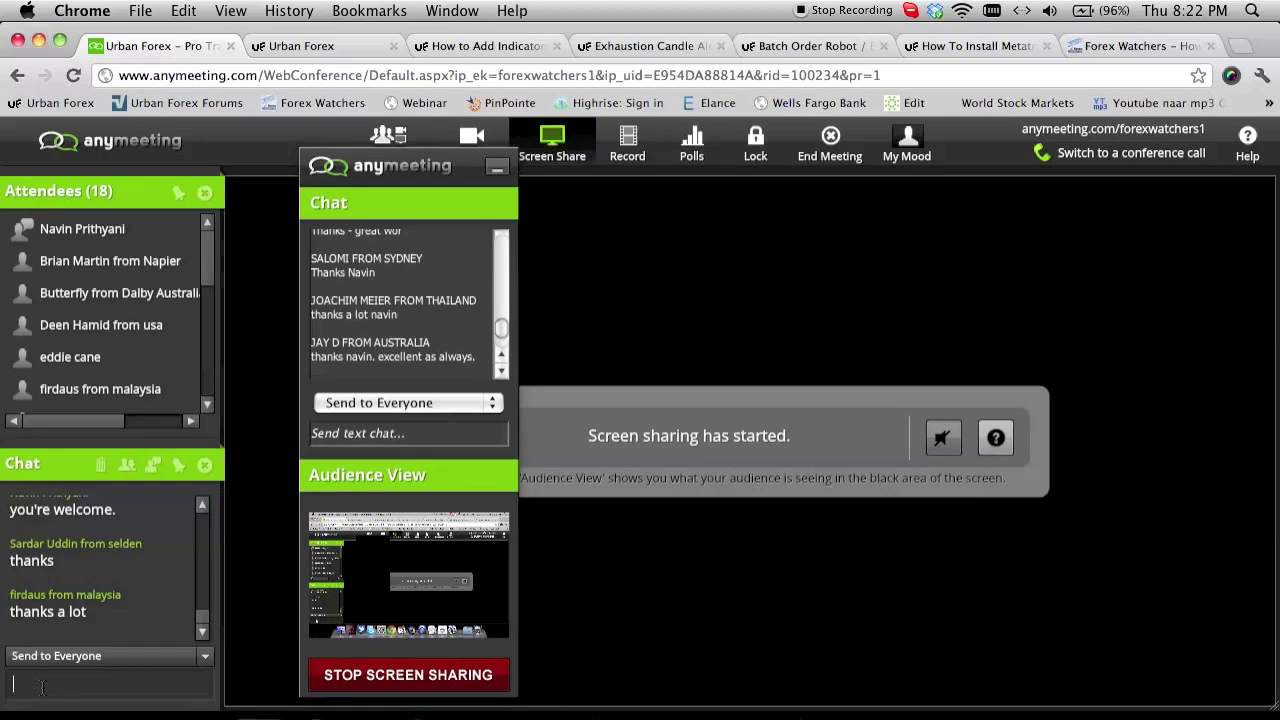
pyautogui.click(42, 686)
pyautogui.write("you're welcome")
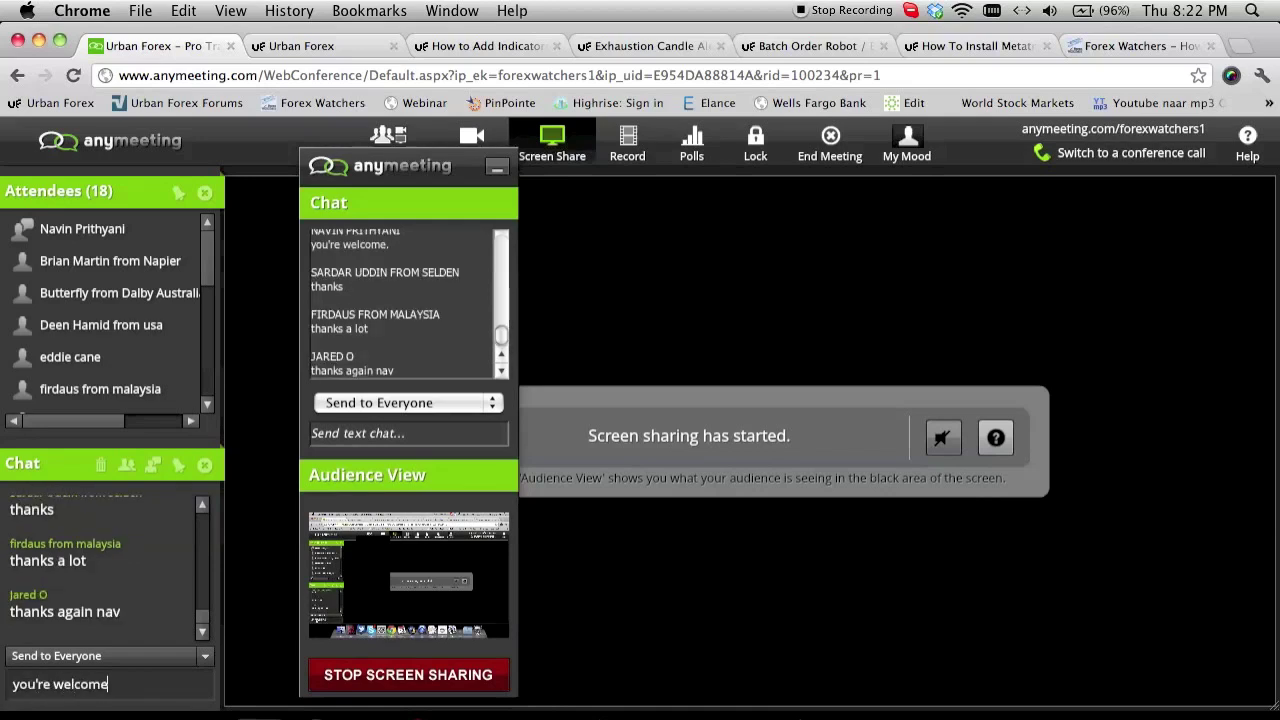
pyautogui.press('Return')
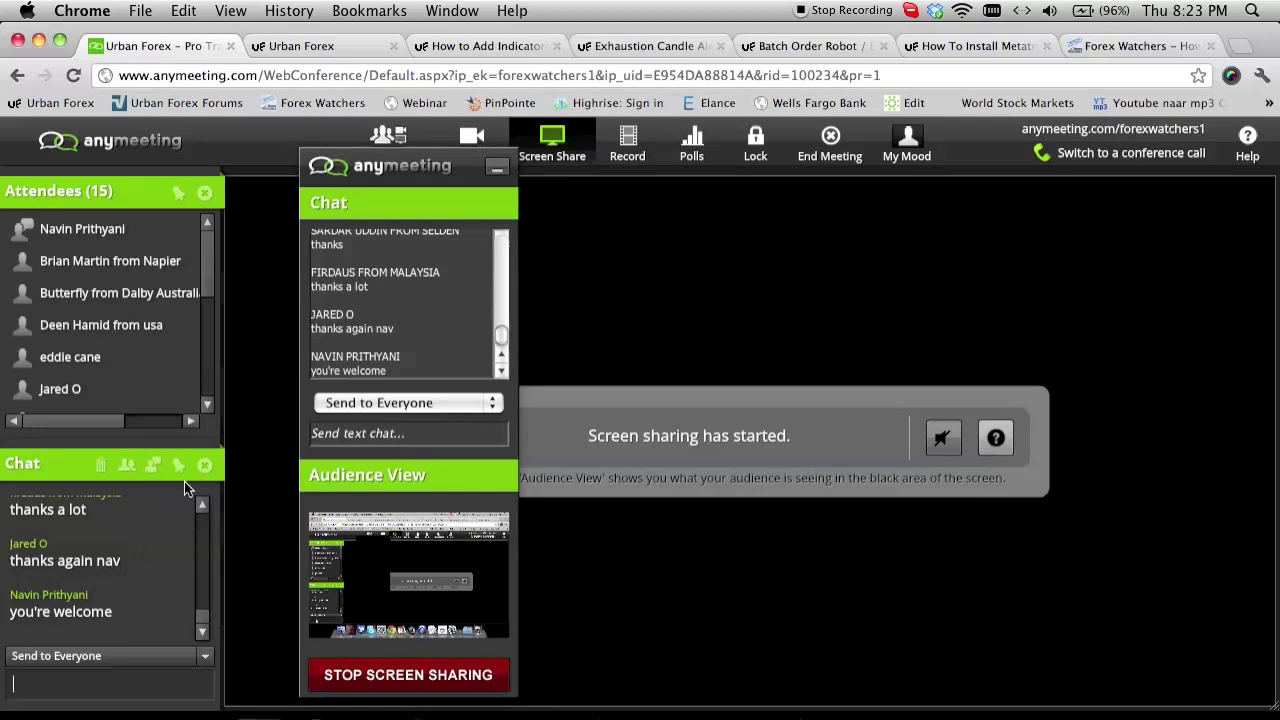
# Check the end of the chat for new messages and stop sharing the screen with the attendees
pyautogui.click(506, 372)
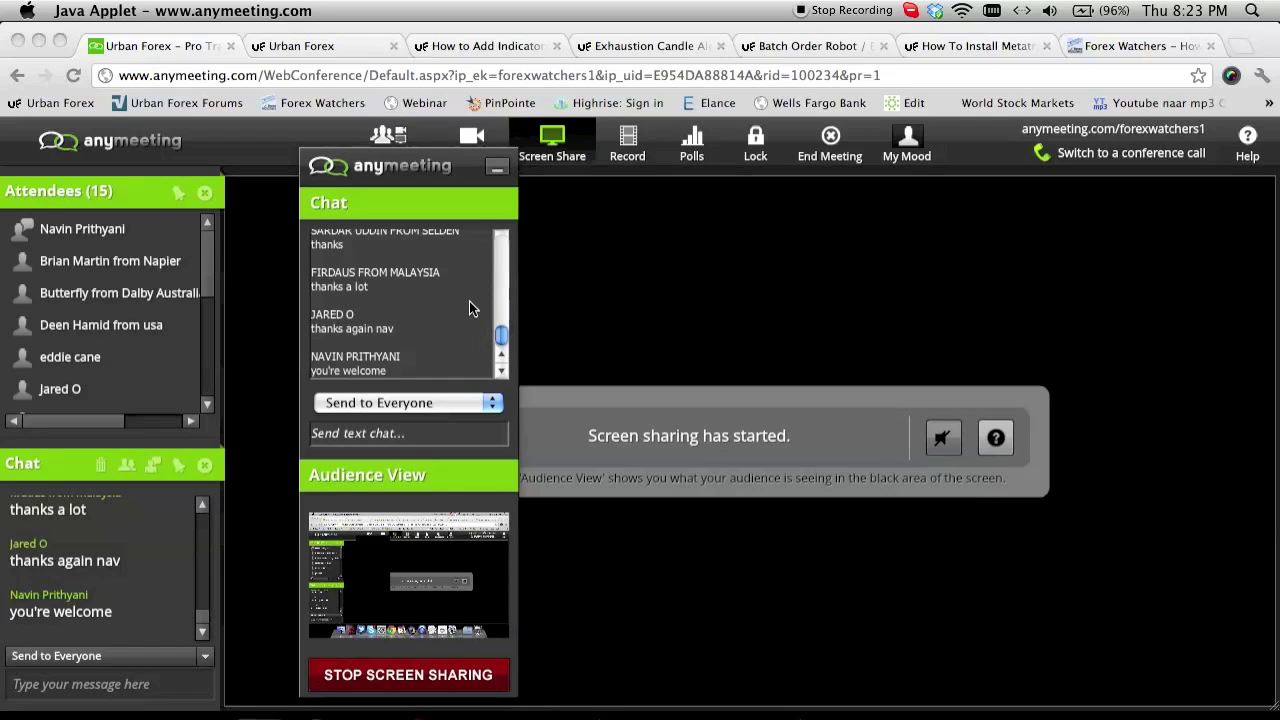
pyautogui.click(437, 675)
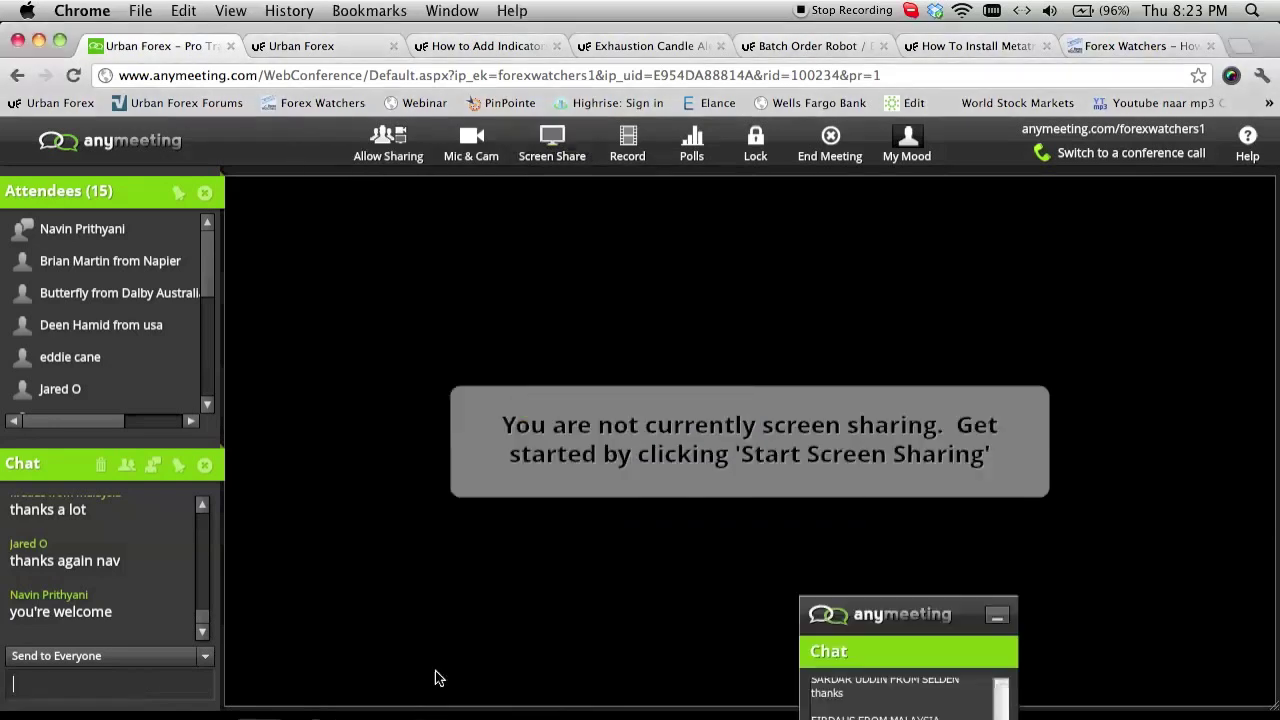